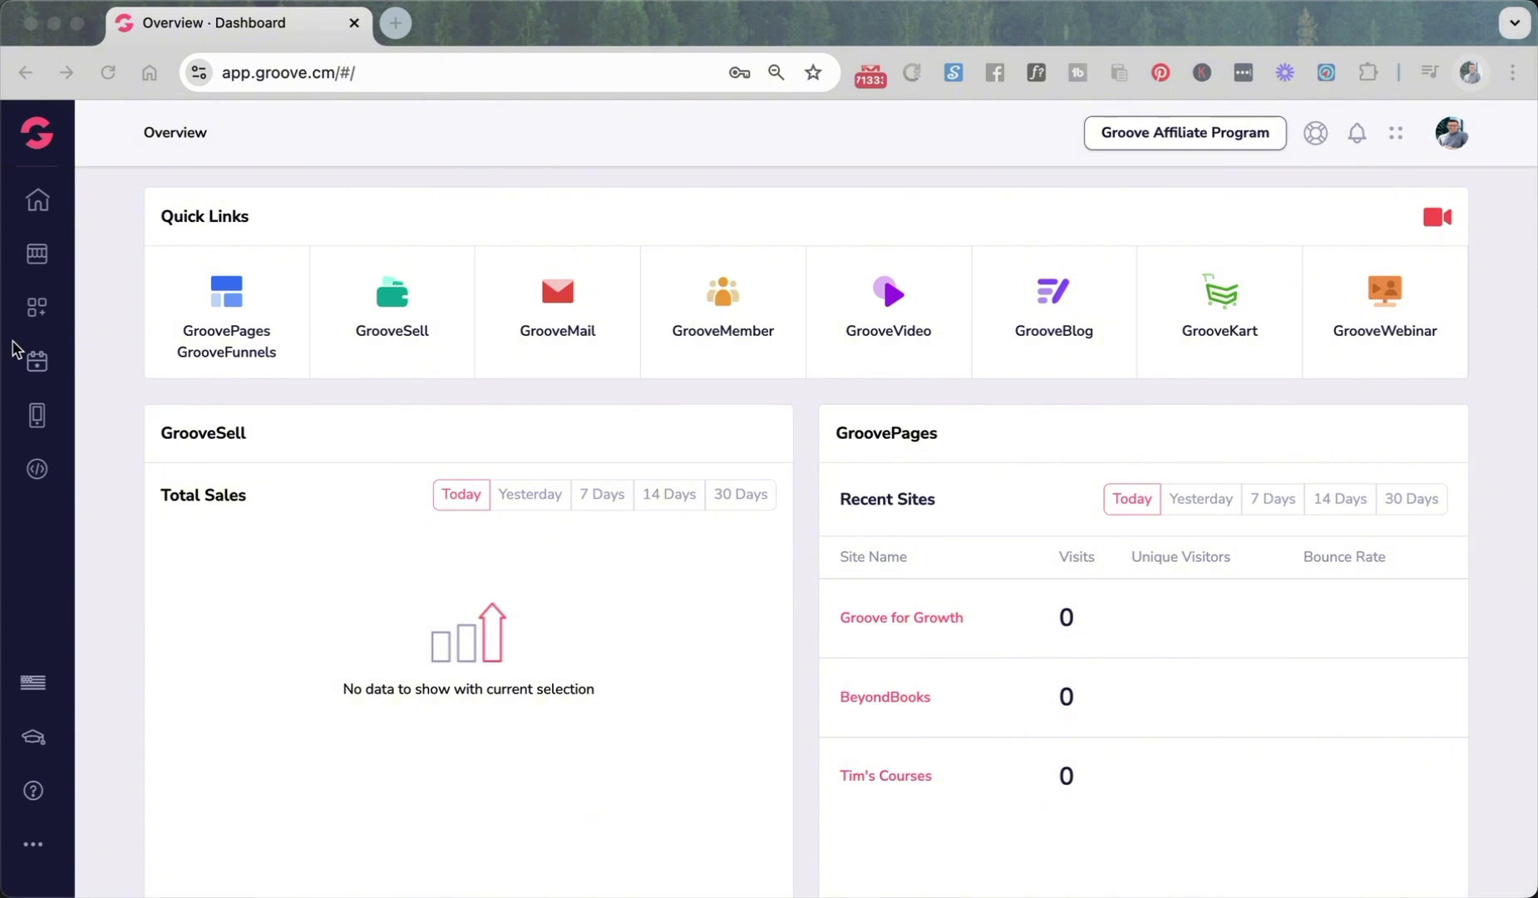
- Open GrooveMember and start creating a new membership
{"action": "left_click", "coordinate": [499, 378]}
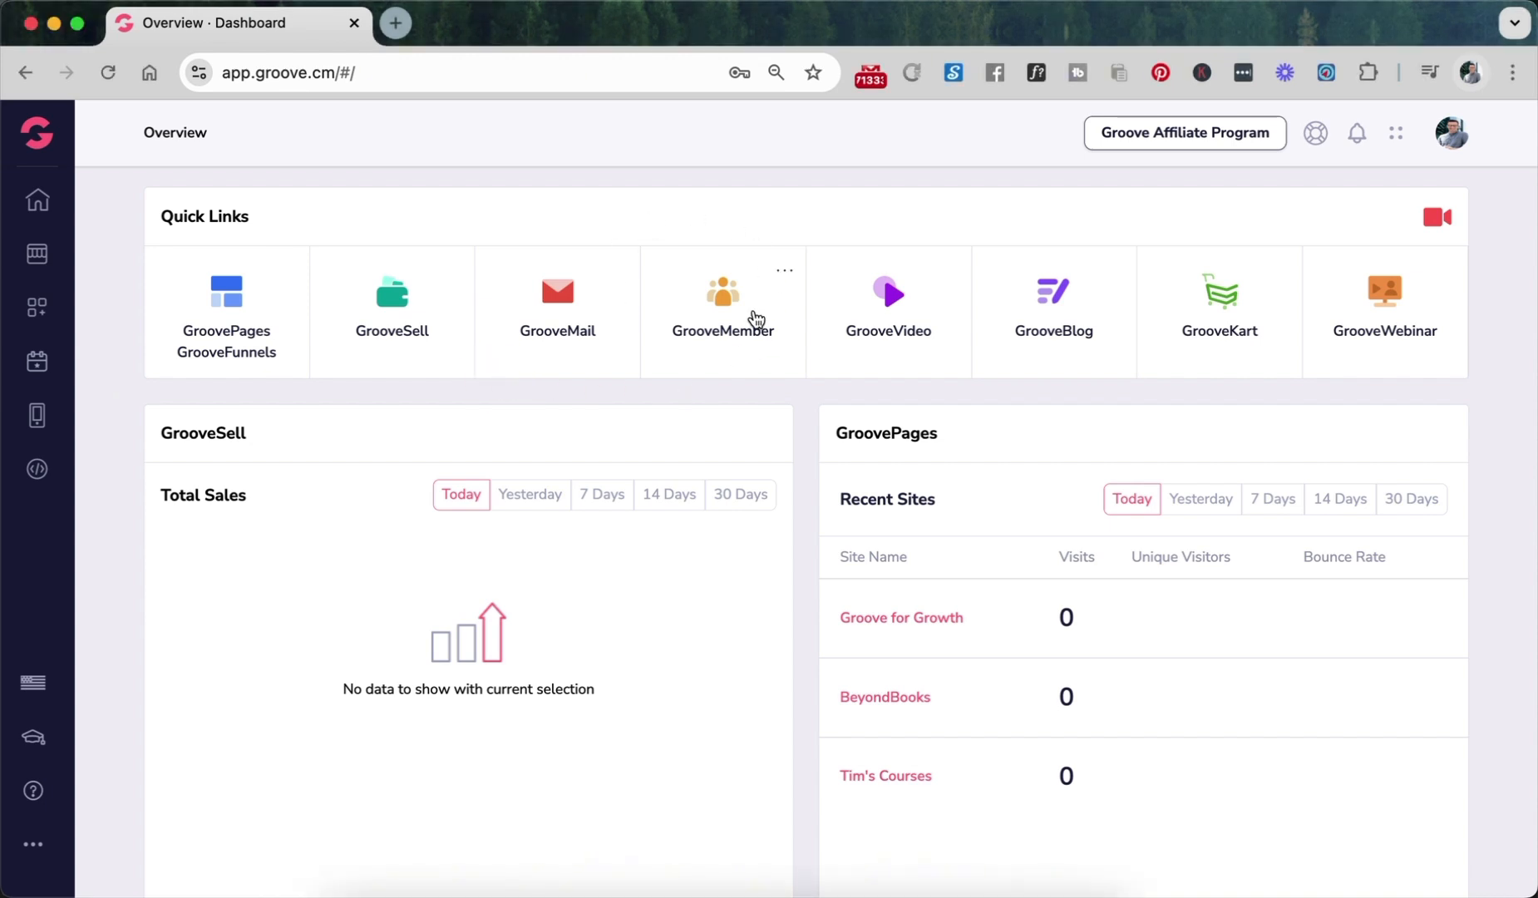
{"action": "left_click", "coordinate": [750, 315]}
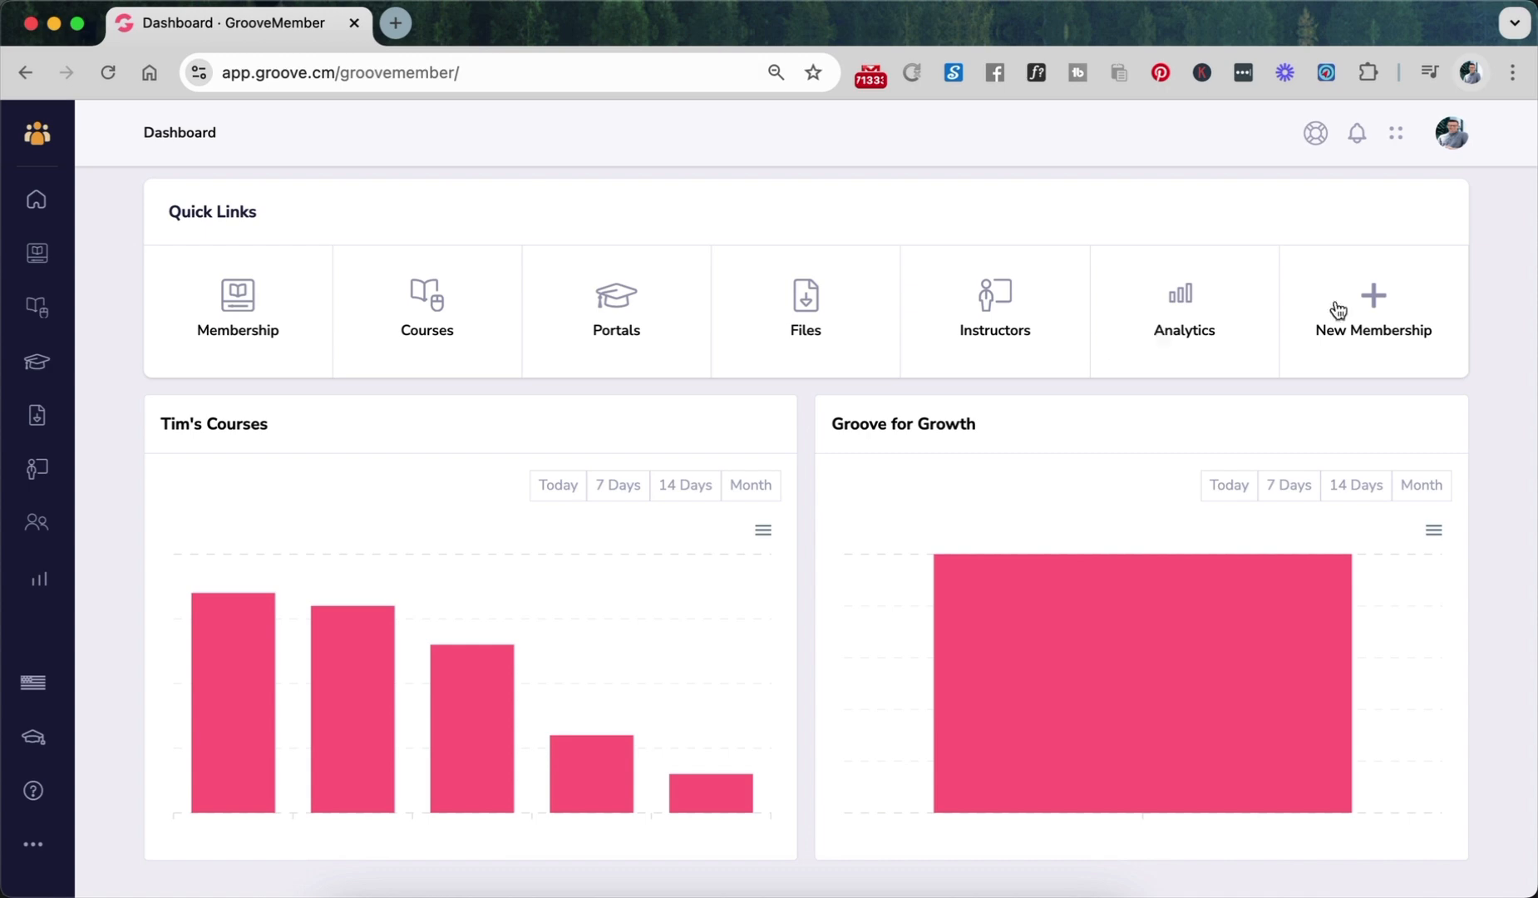
{"action": "left_click", "coordinate": [1370, 301]}
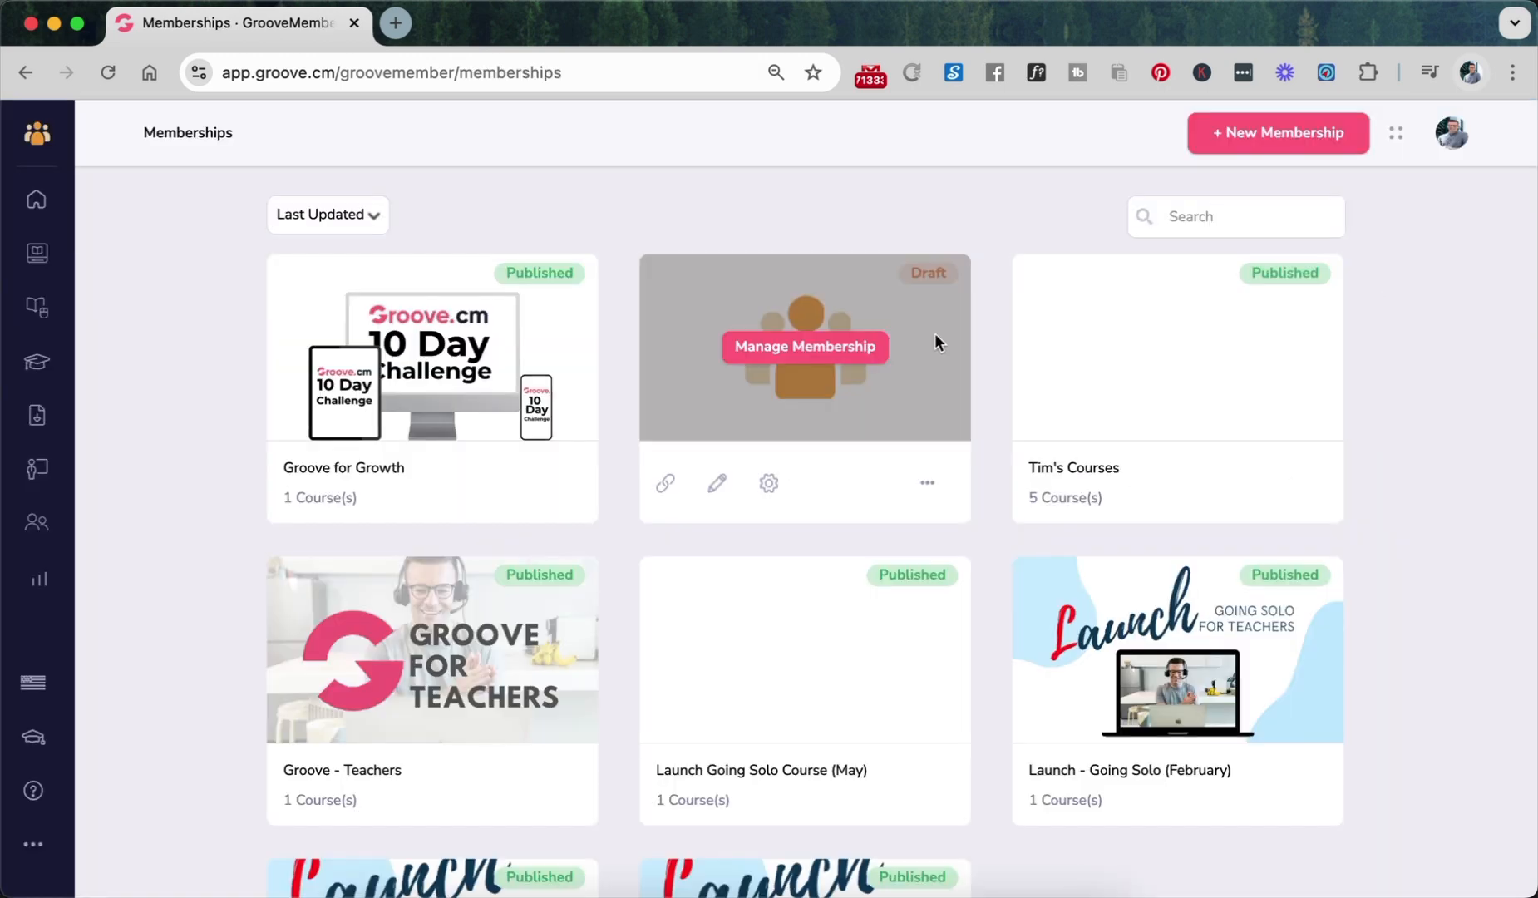
{"action": "scroll", "coordinate": [936, 335], "scroll_direction": "down", "scroll_amount": 2}
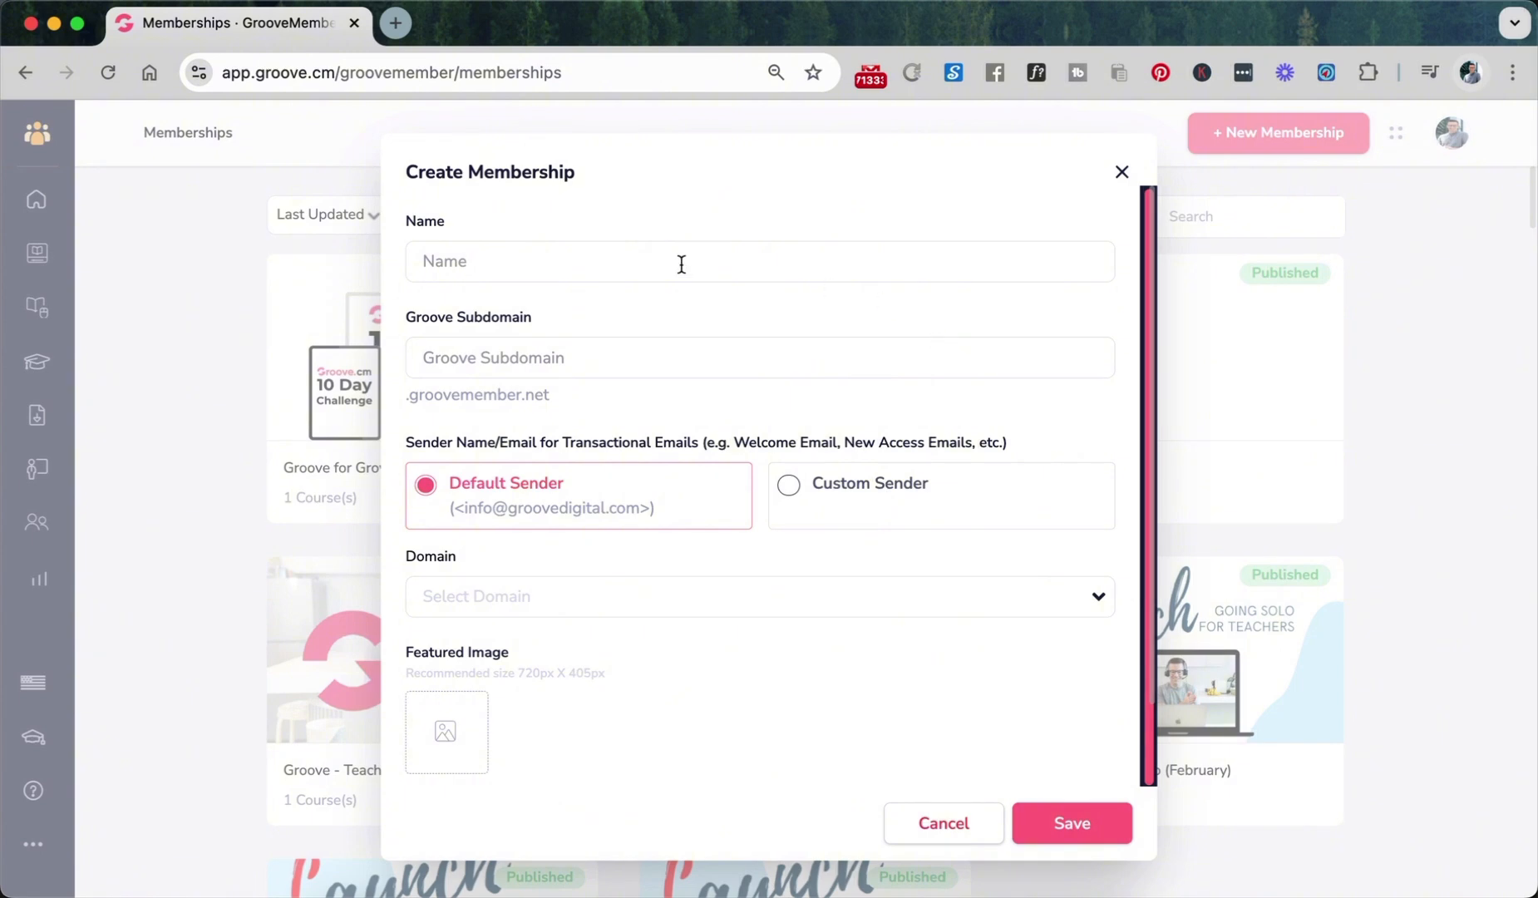
- Name the membership "BookWizard Membership" and set its Groove subdomain to bookwizardmembership
{"action": "left_click", "coordinate": [681, 264]}
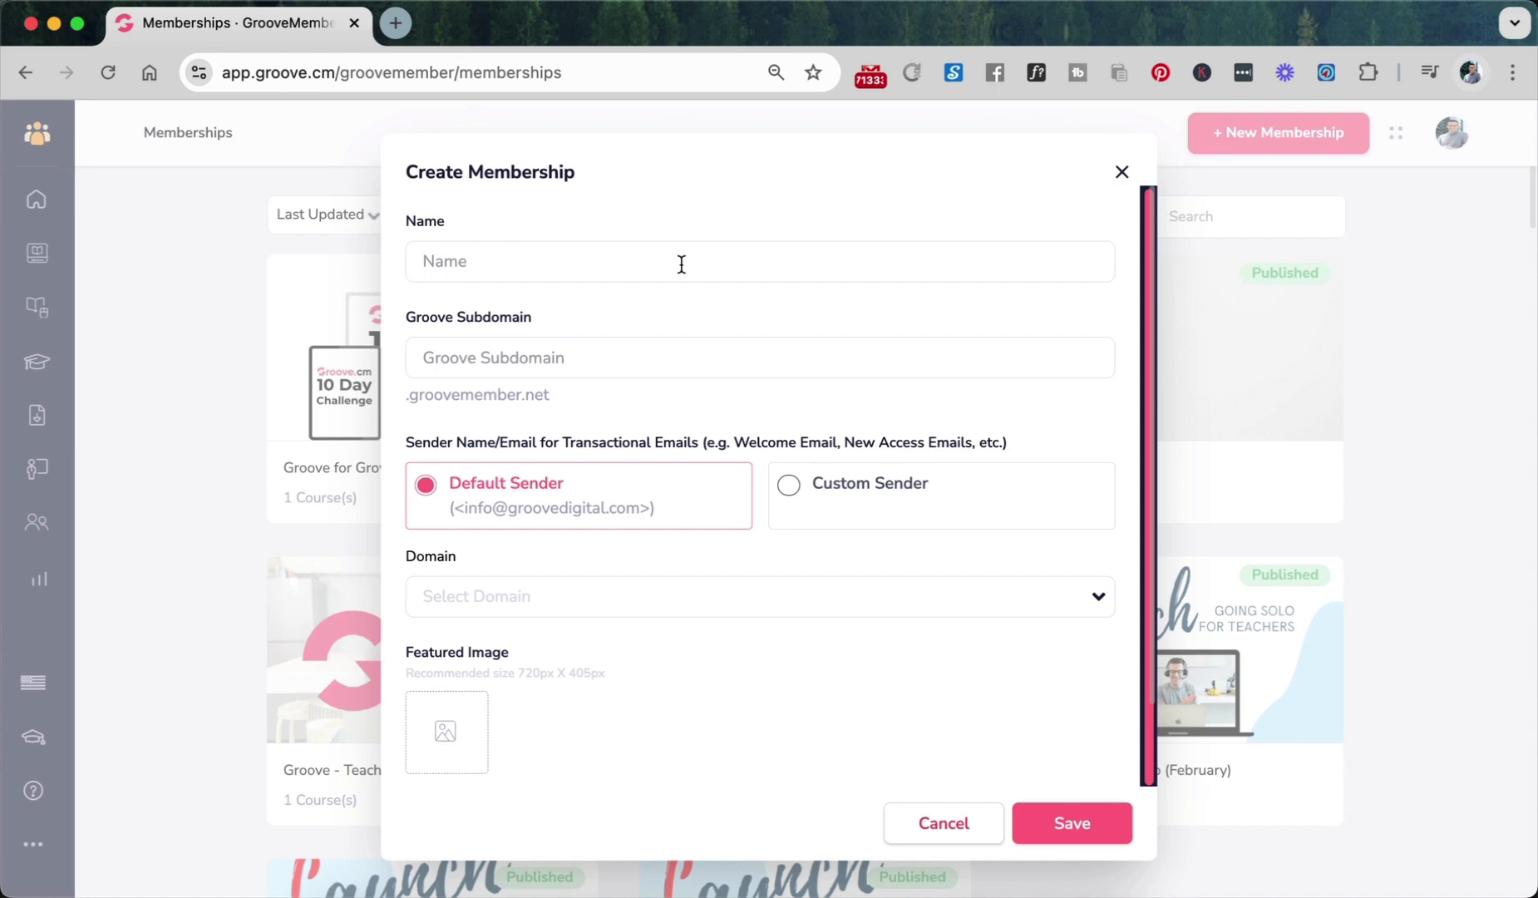
{"action": "left_click", "coordinate": [681, 263]}
{"action": "type", "text": "BookWizard Membership"}
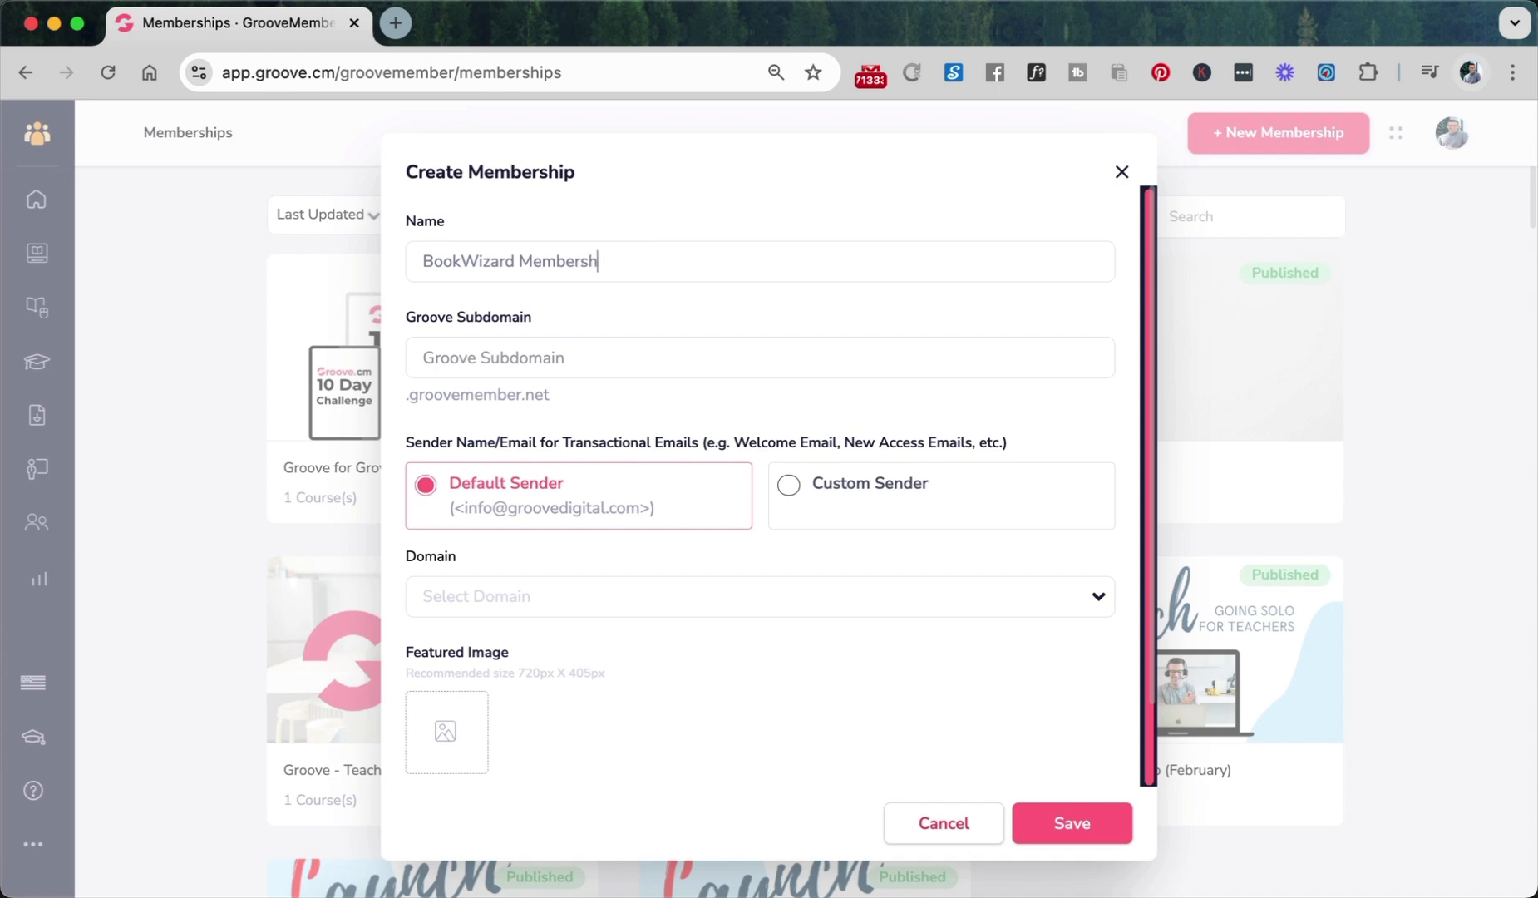
{"action": "left_click", "coordinate": [637, 346]}
{"action": "type", "text": "bookwi"}
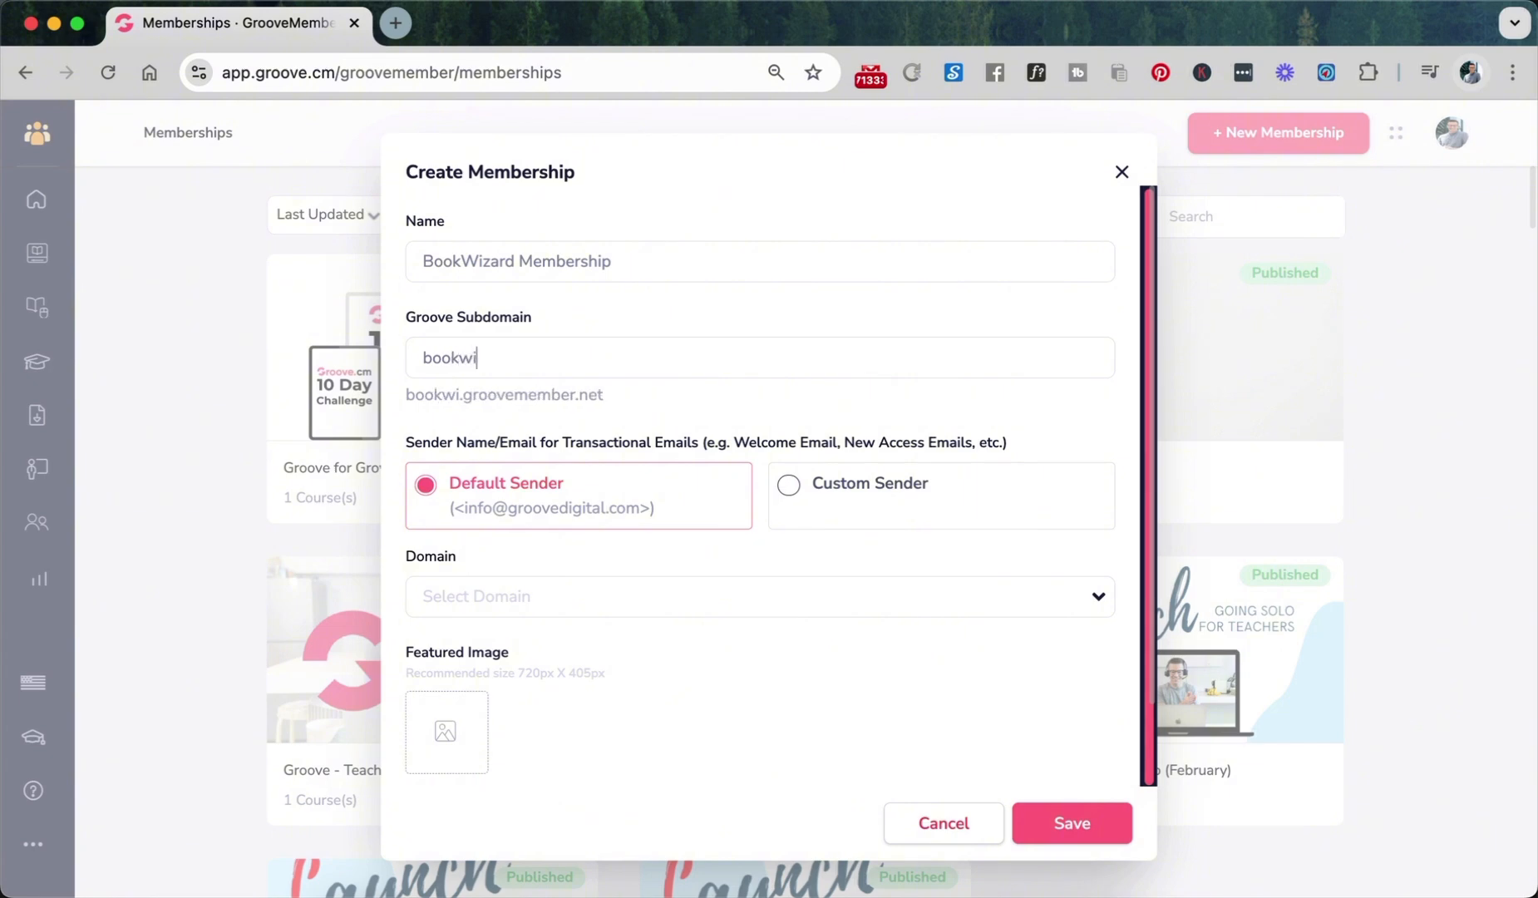
{"action": "type", "text": "zardmembership"}
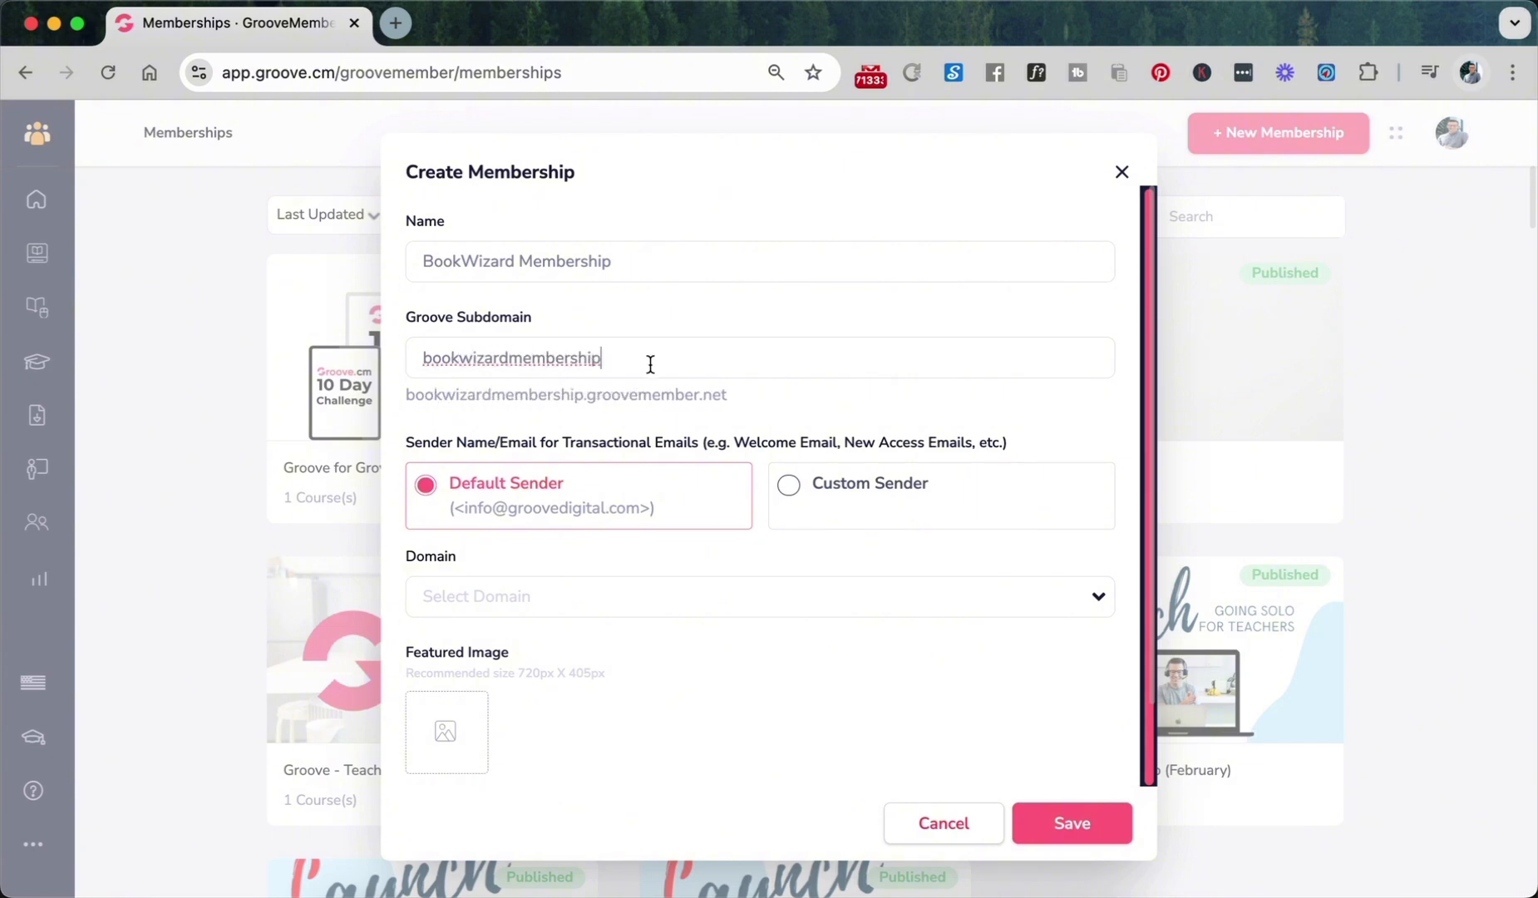
{"action": "left_click", "coordinate": [599, 544]}
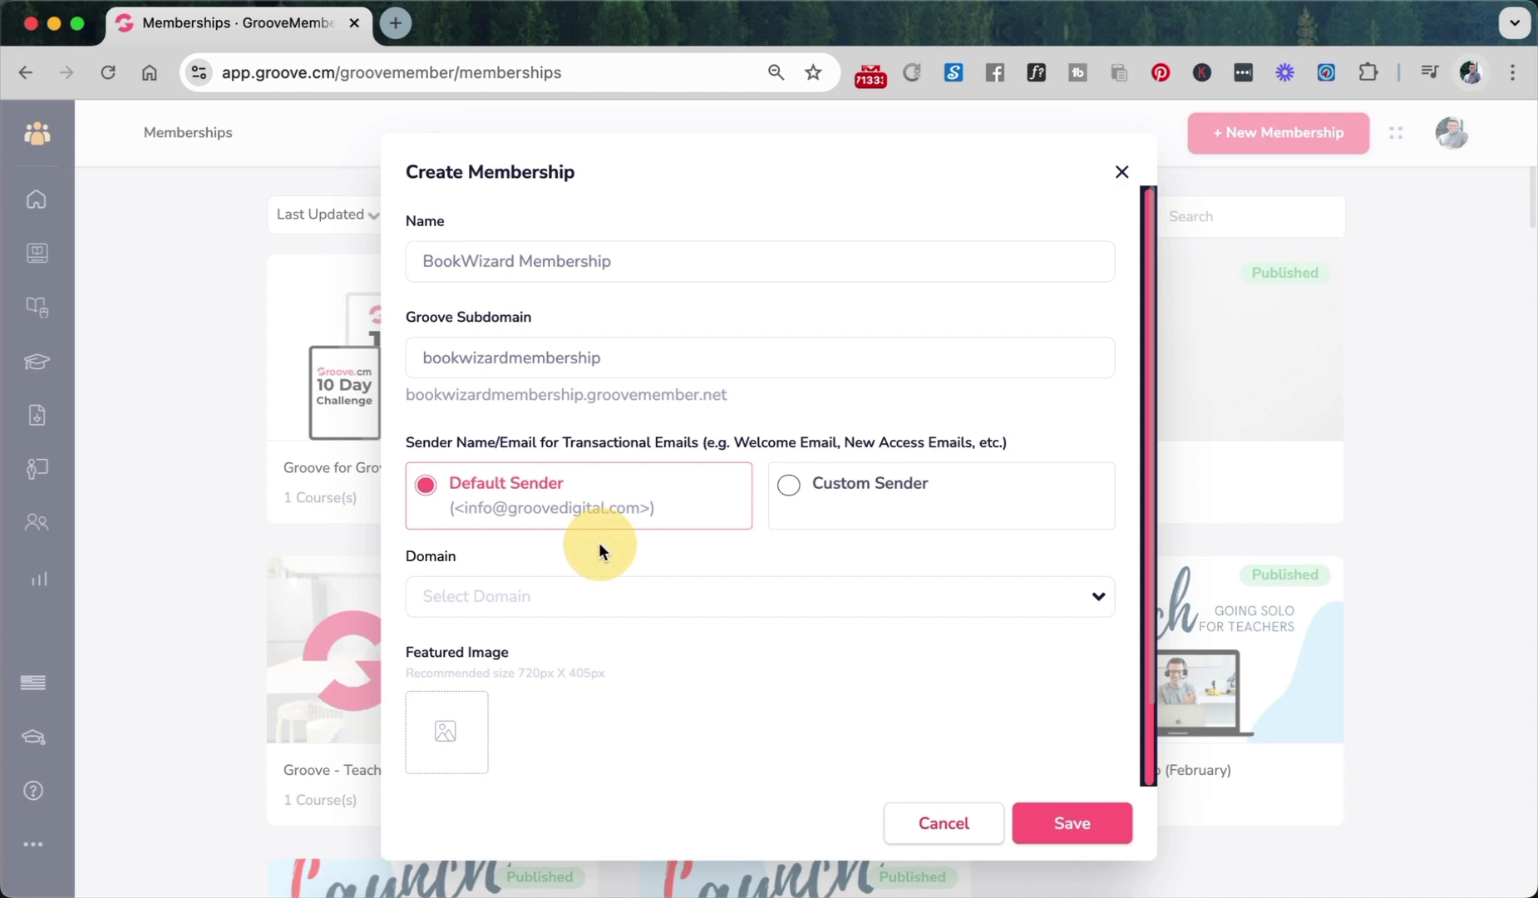
{"action": "left_click", "coordinate": [684, 395]}
{"action": "left_click", "coordinate": [658, 550]}
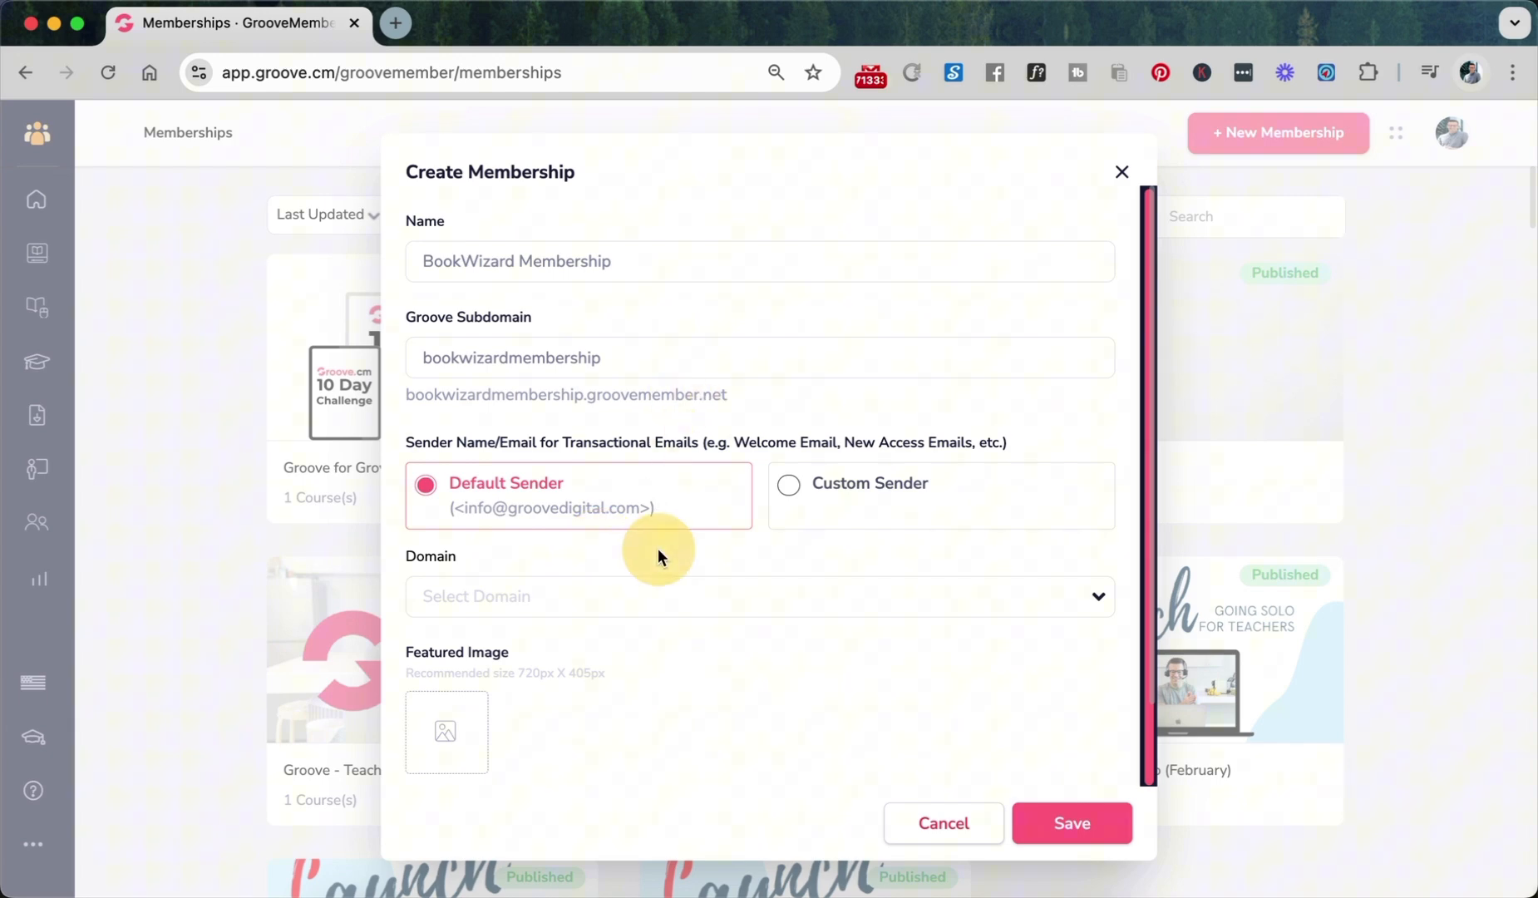
{"action": "left_click", "coordinate": [643, 615]}
{"action": "left_click", "coordinate": [644, 617]}
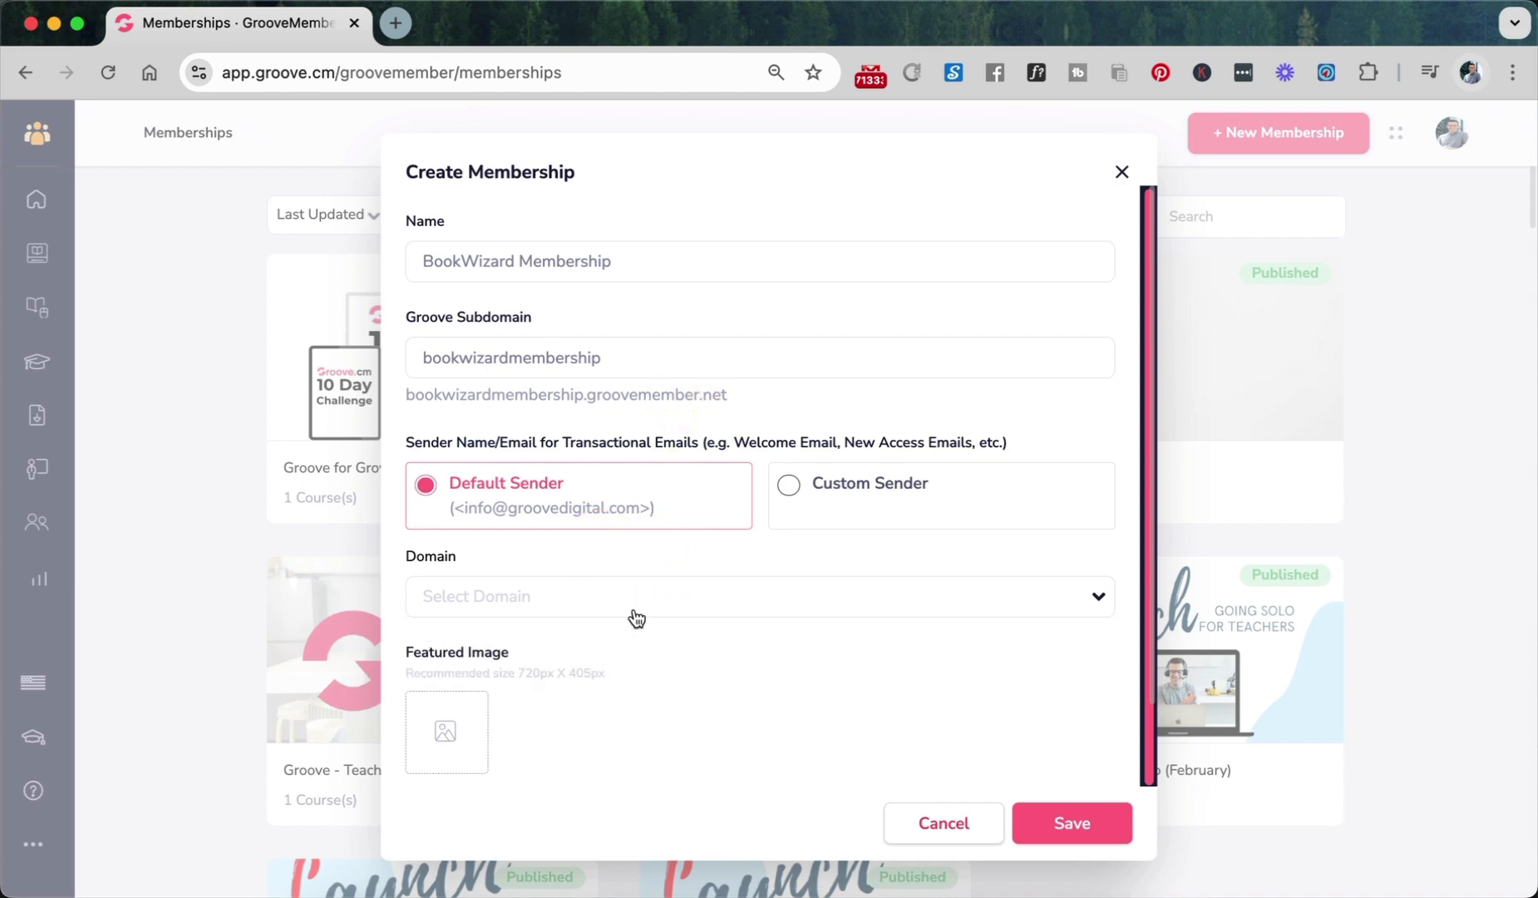
{"action": "left_click", "coordinate": [637, 617]}
{"action": "left_click", "coordinate": [631, 677]}
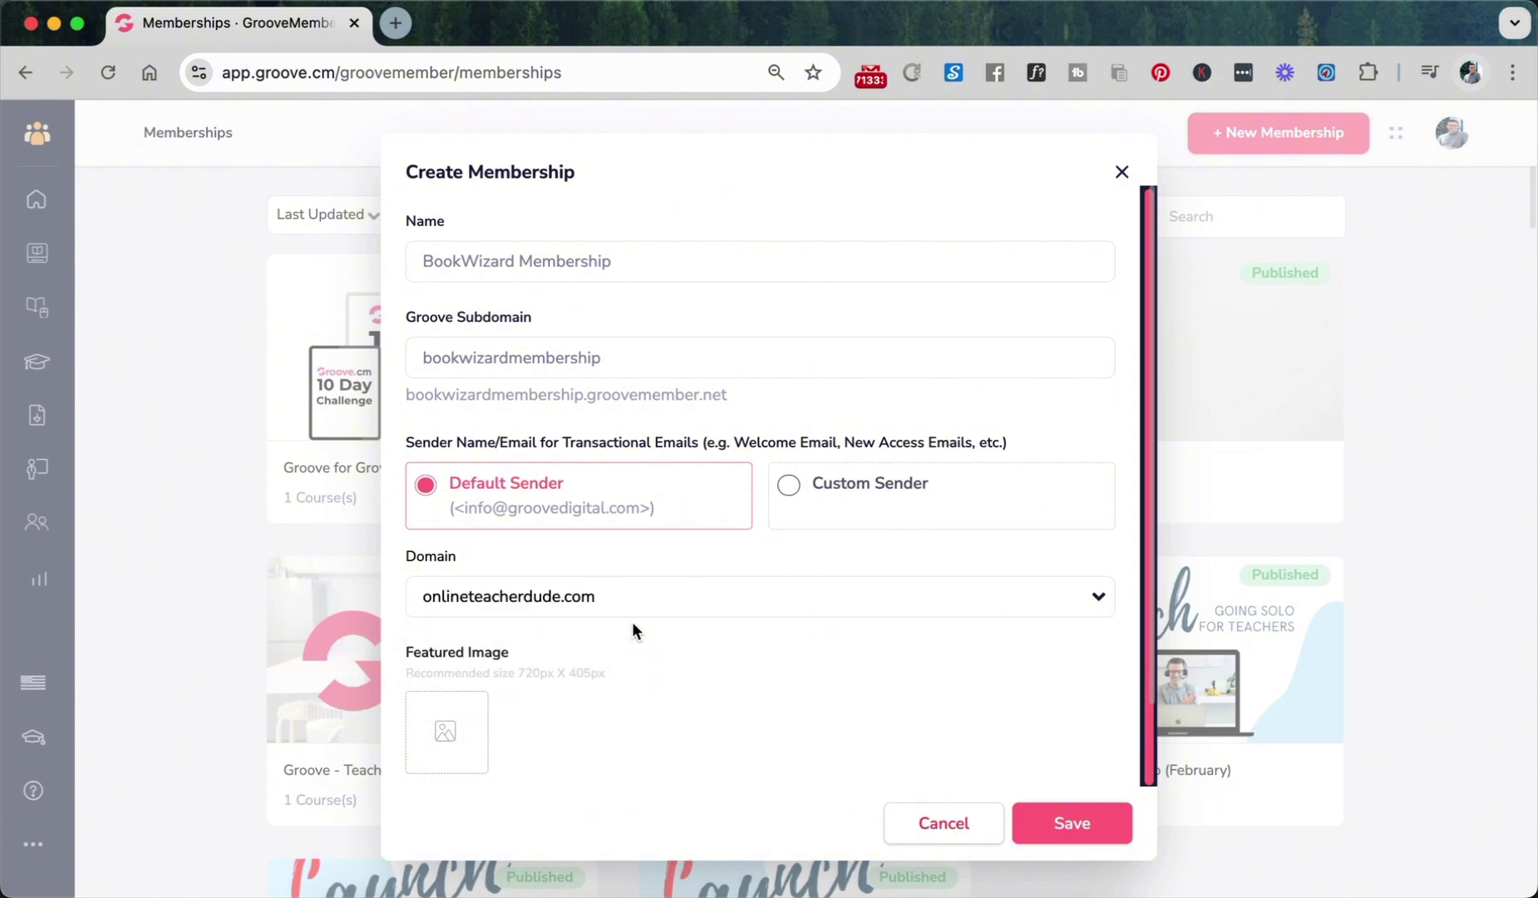
{"action": "left_click", "coordinate": [643, 599]}
{"action": "left_click", "coordinate": [642, 599]}
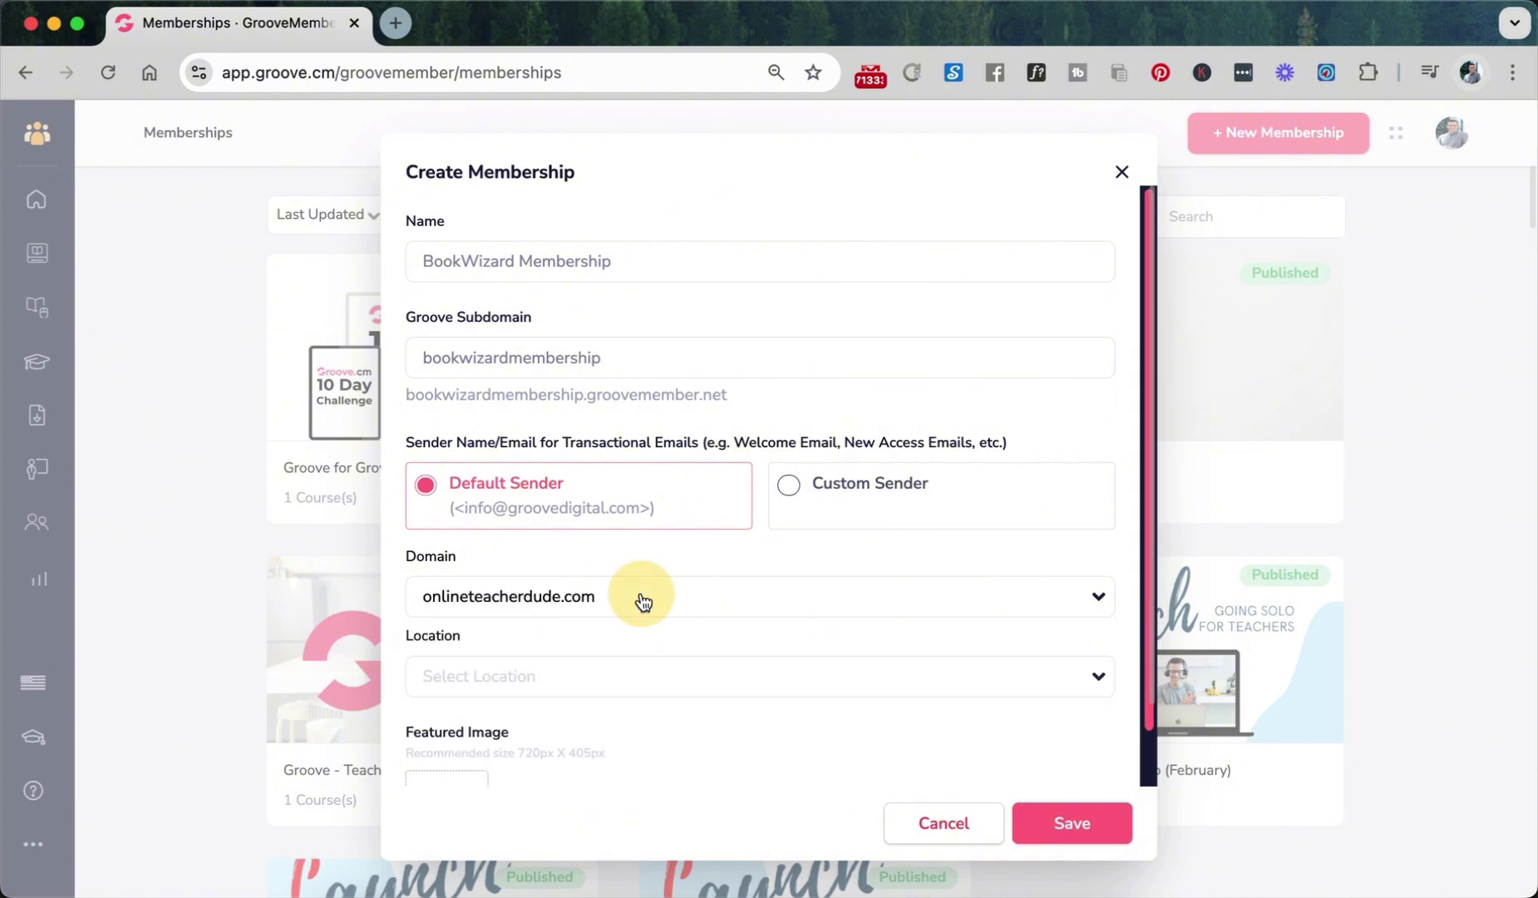
{"action": "left_click", "coordinate": [636, 600]}
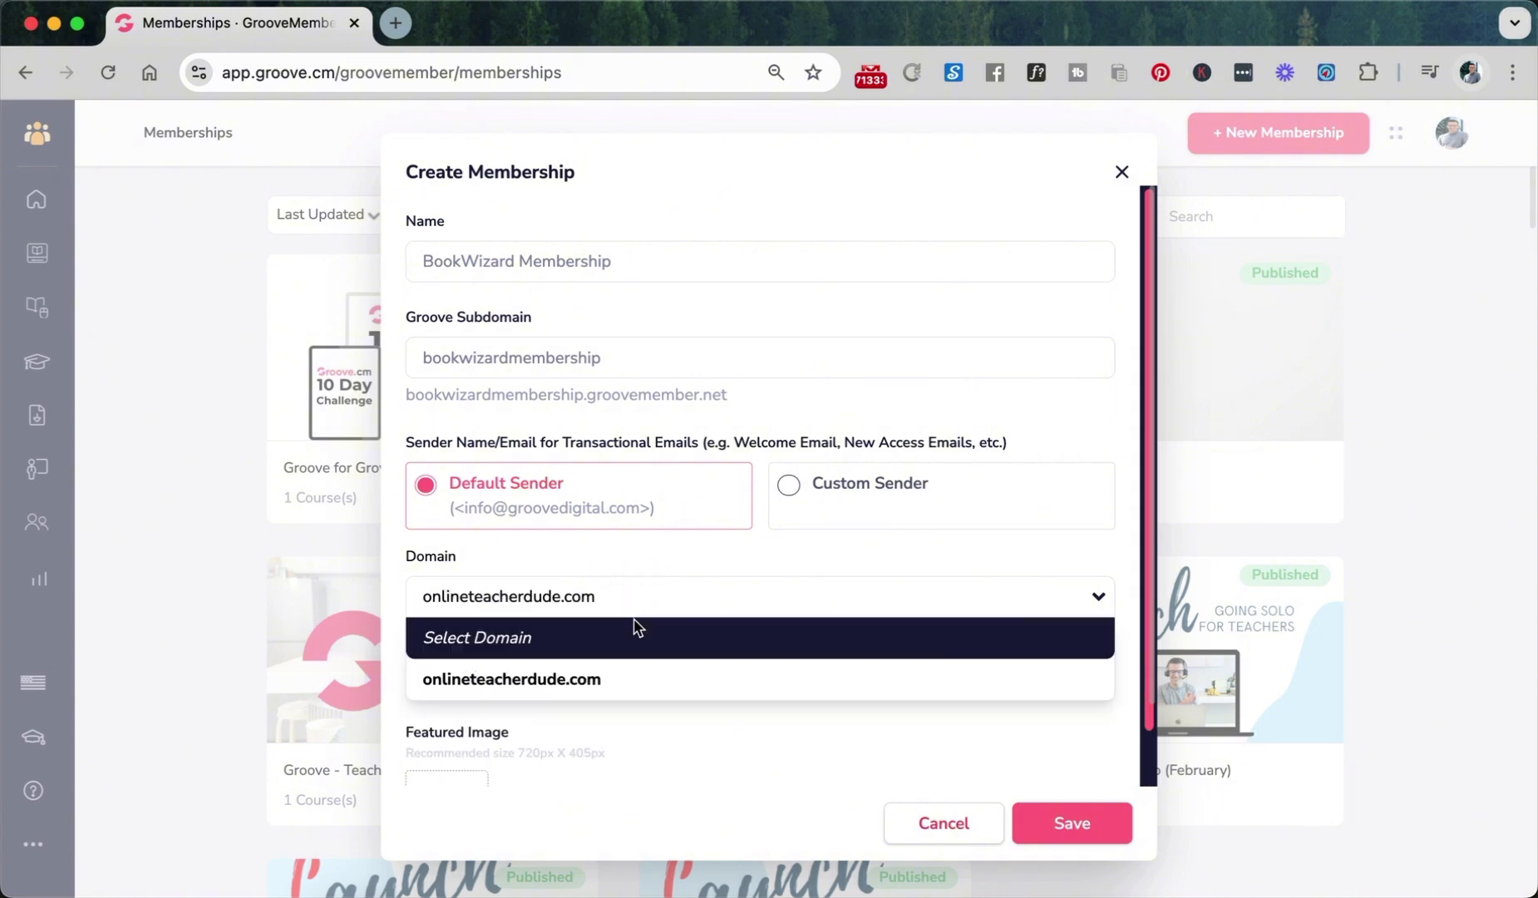
{"action": "left_click", "coordinate": [629, 629]}
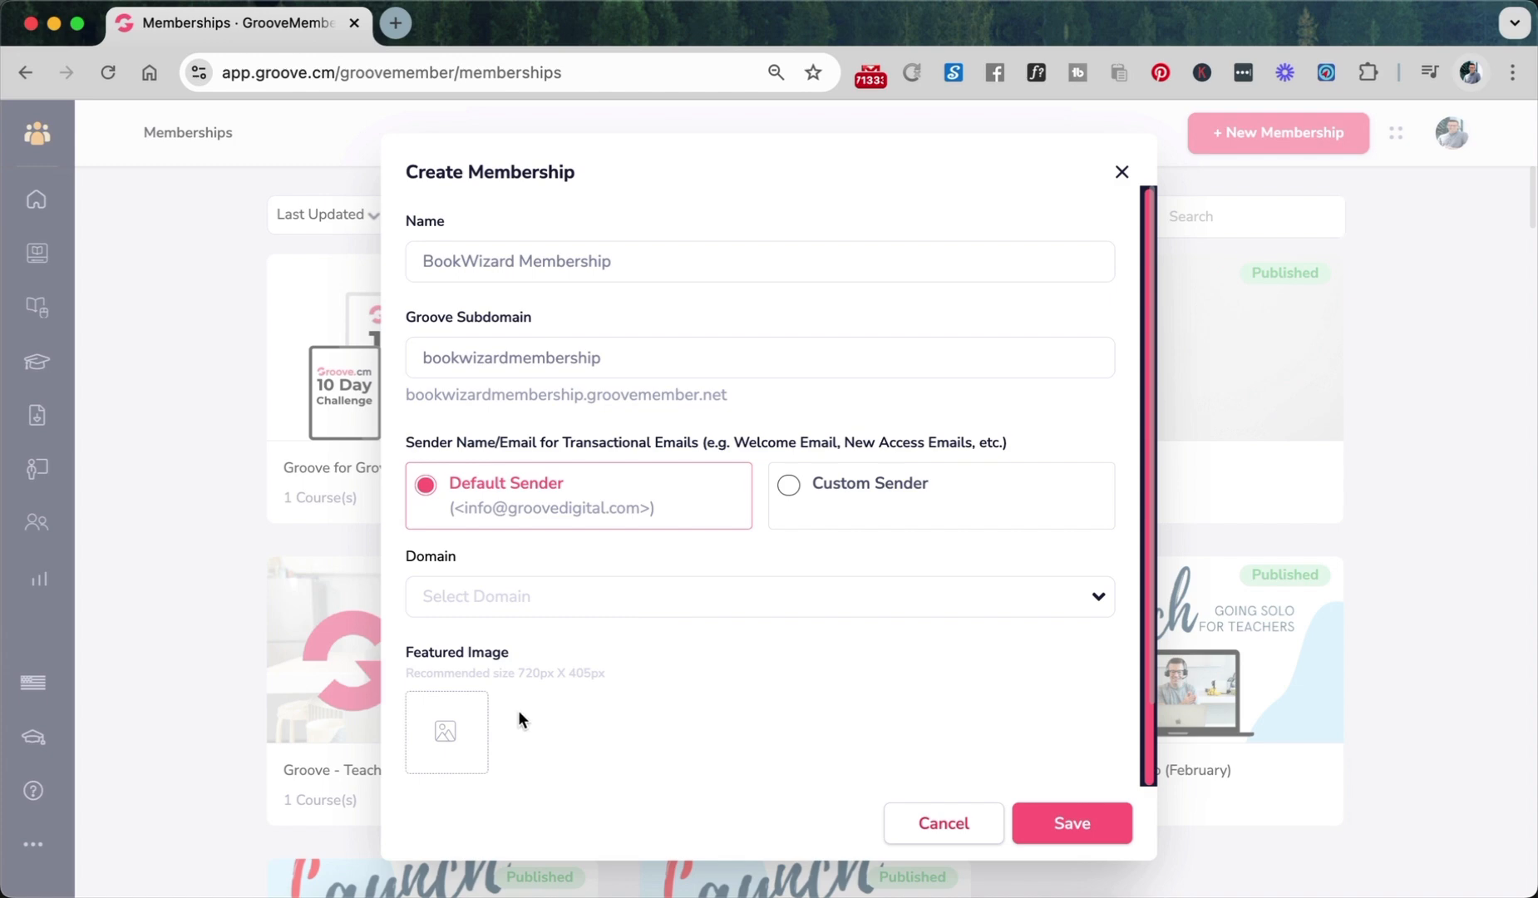
- Set the library photo of the man at a laptop as the featured image and save the new membership
{"action": "left_click", "coordinate": [439, 733]}
{"action": "scroll", "coordinate": [583, 720], "scroll_direction": "down", "scroll_amount": 2}
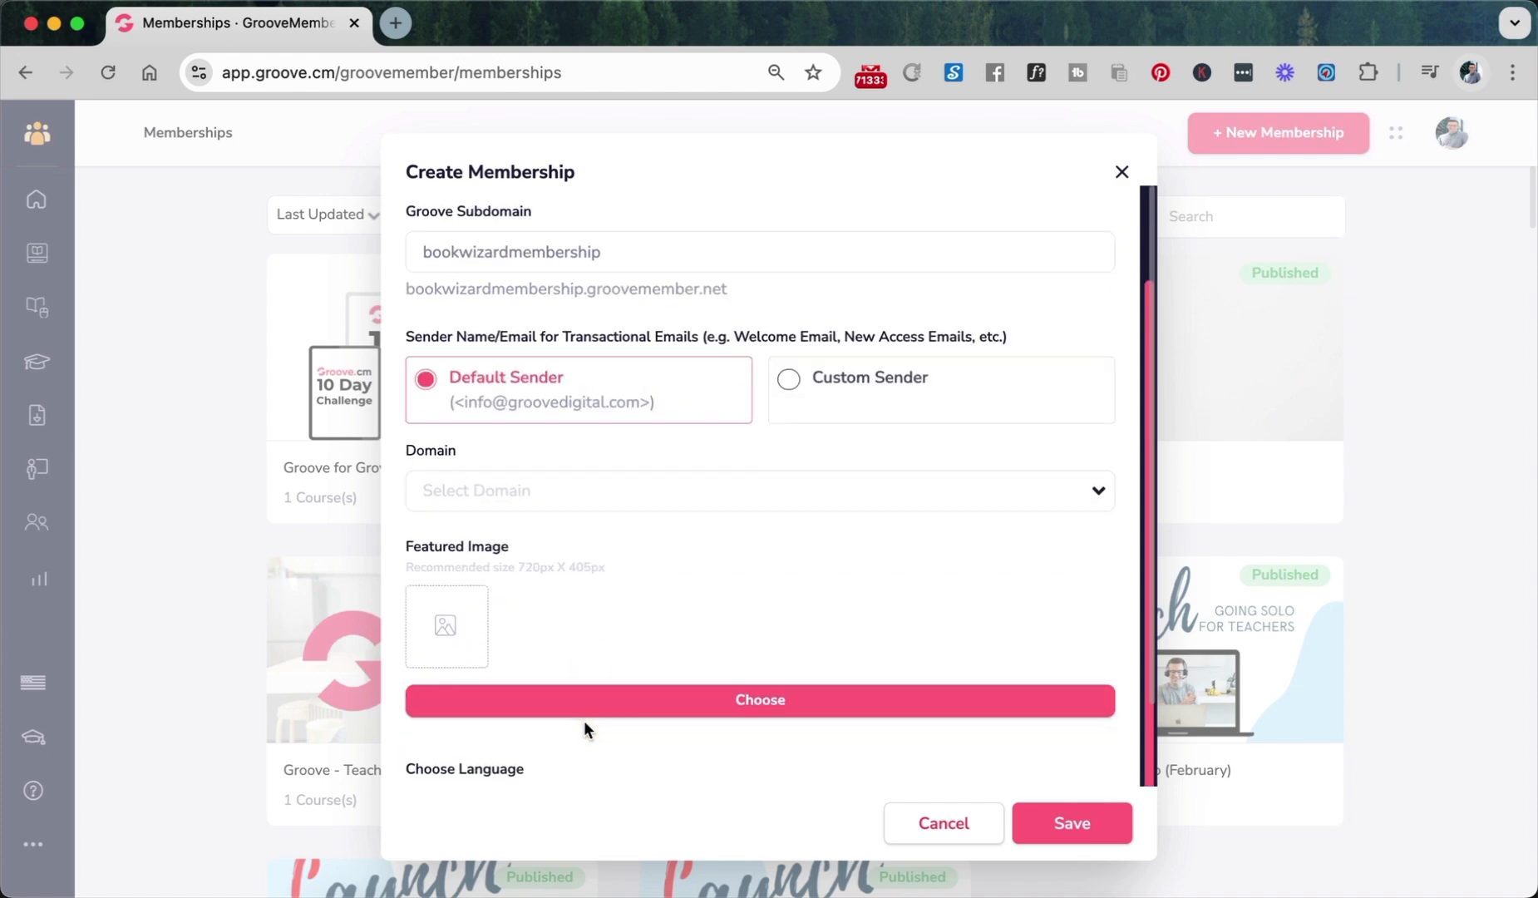
{"action": "left_click", "coordinate": [495, 704]}
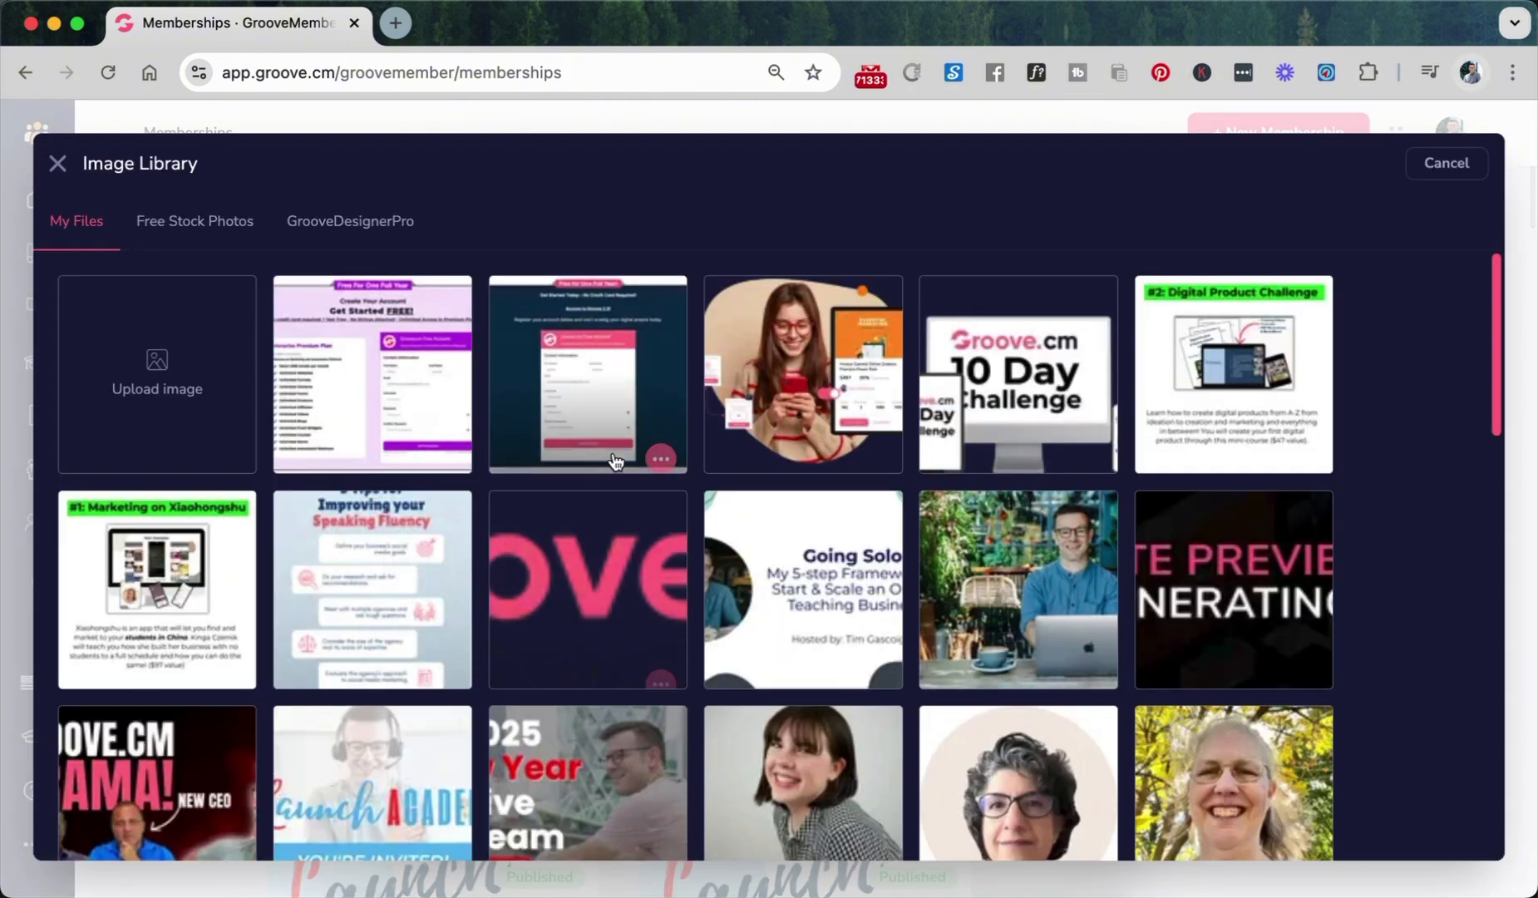
{"action": "left_click", "coordinate": [793, 384]}
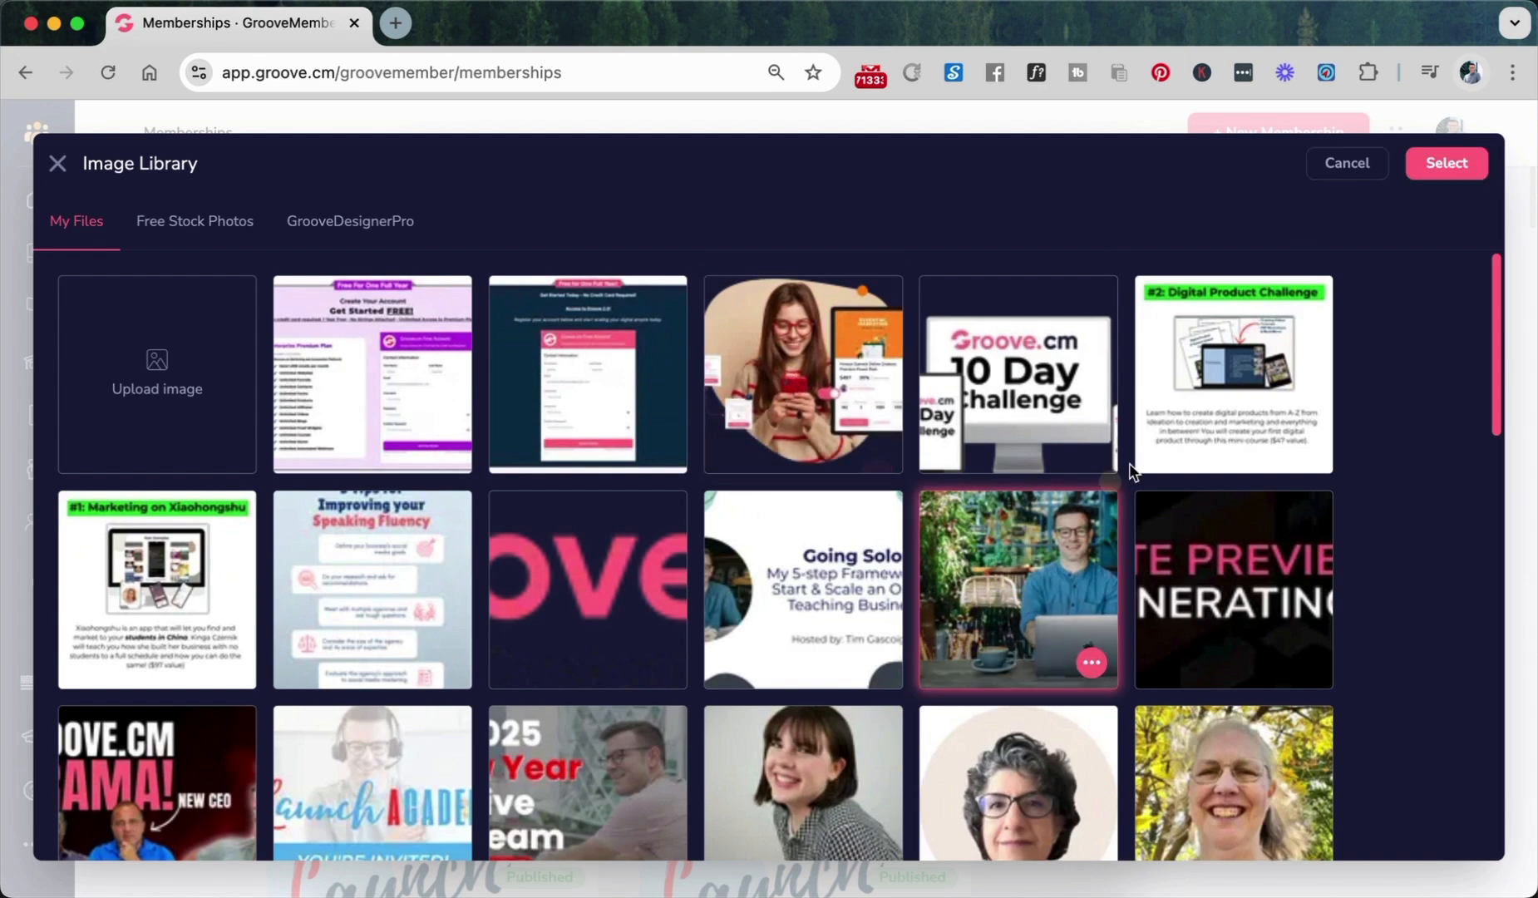
{"action": "left_click", "coordinate": [1446, 170]}
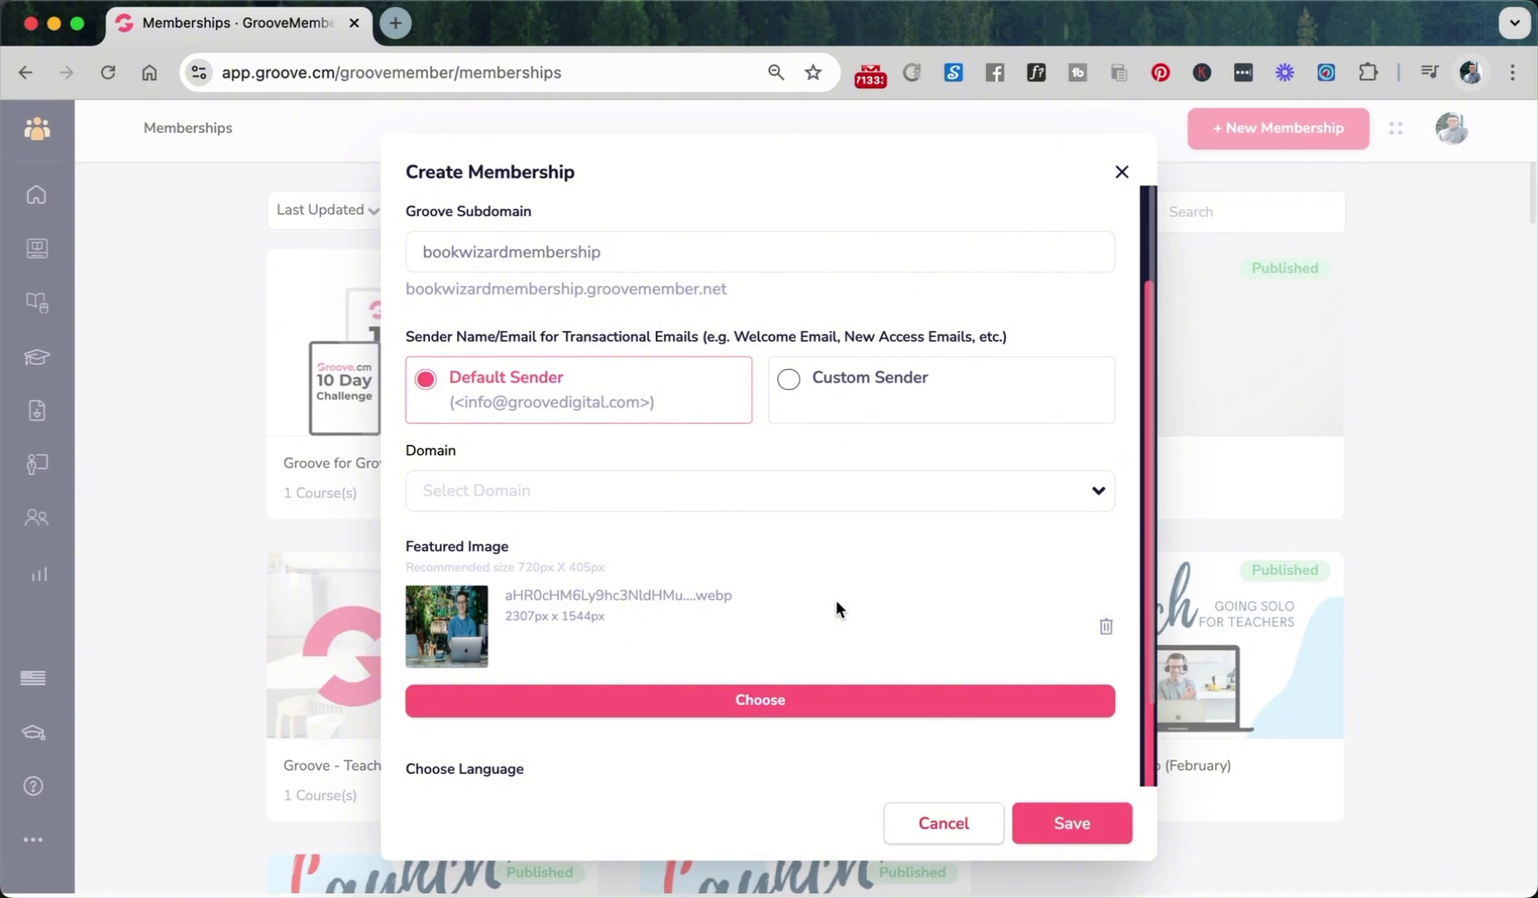
{"action": "scroll", "coordinate": [835, 626], "scroll_direction": "up", "scroll_amount": 3}
{"action": "key", "text": "cmd+minus"}
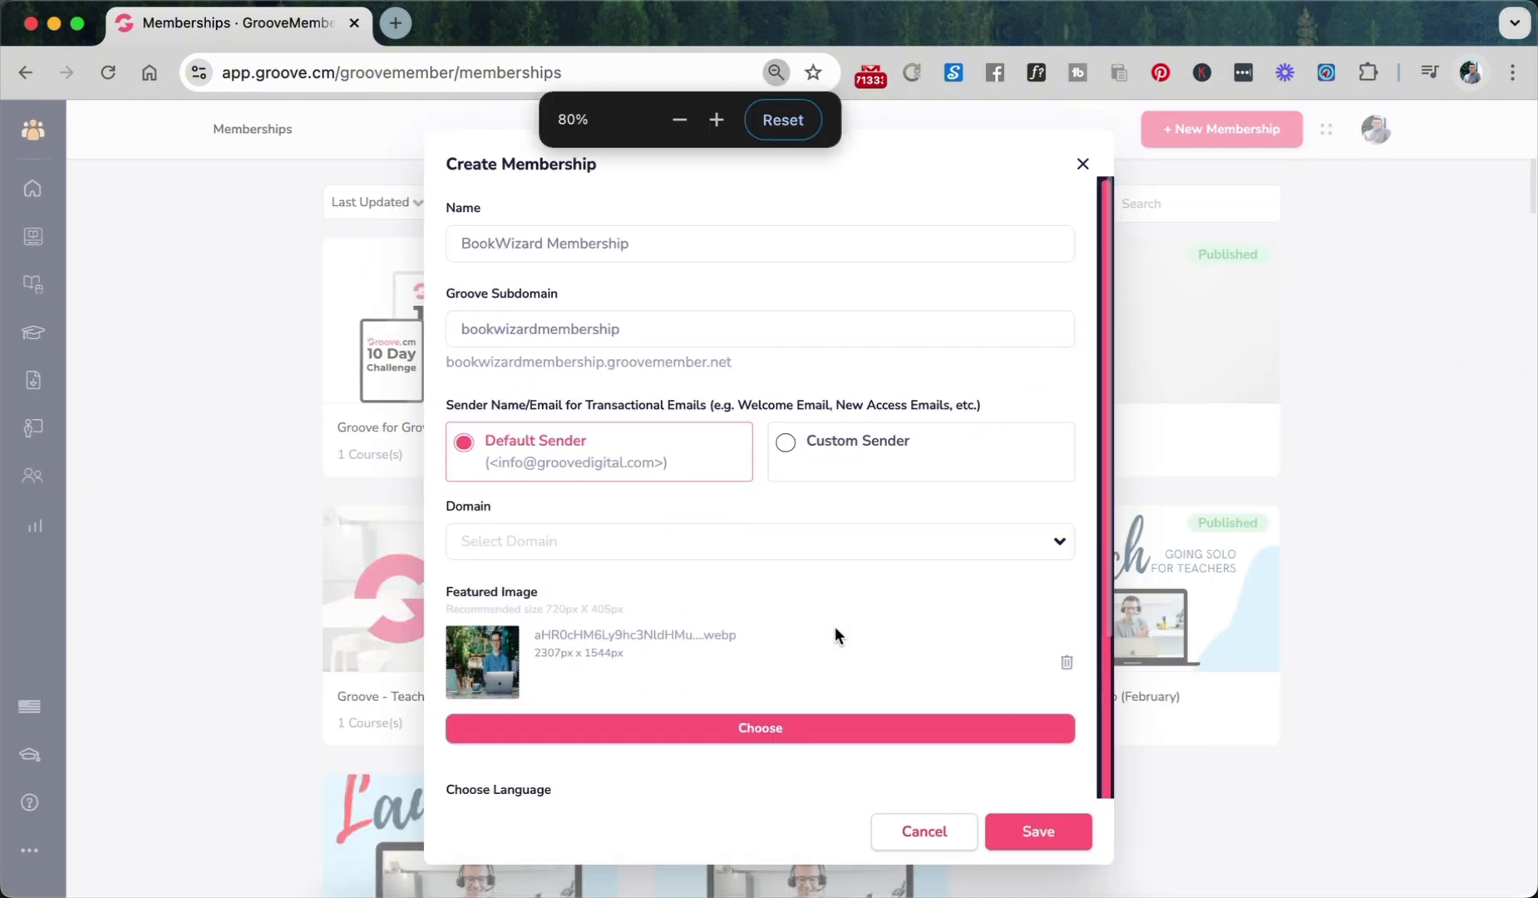
{"action": "scroll", "coordinate": [835, 626], "scroll_direction": "down", "scroll_amount": 1}
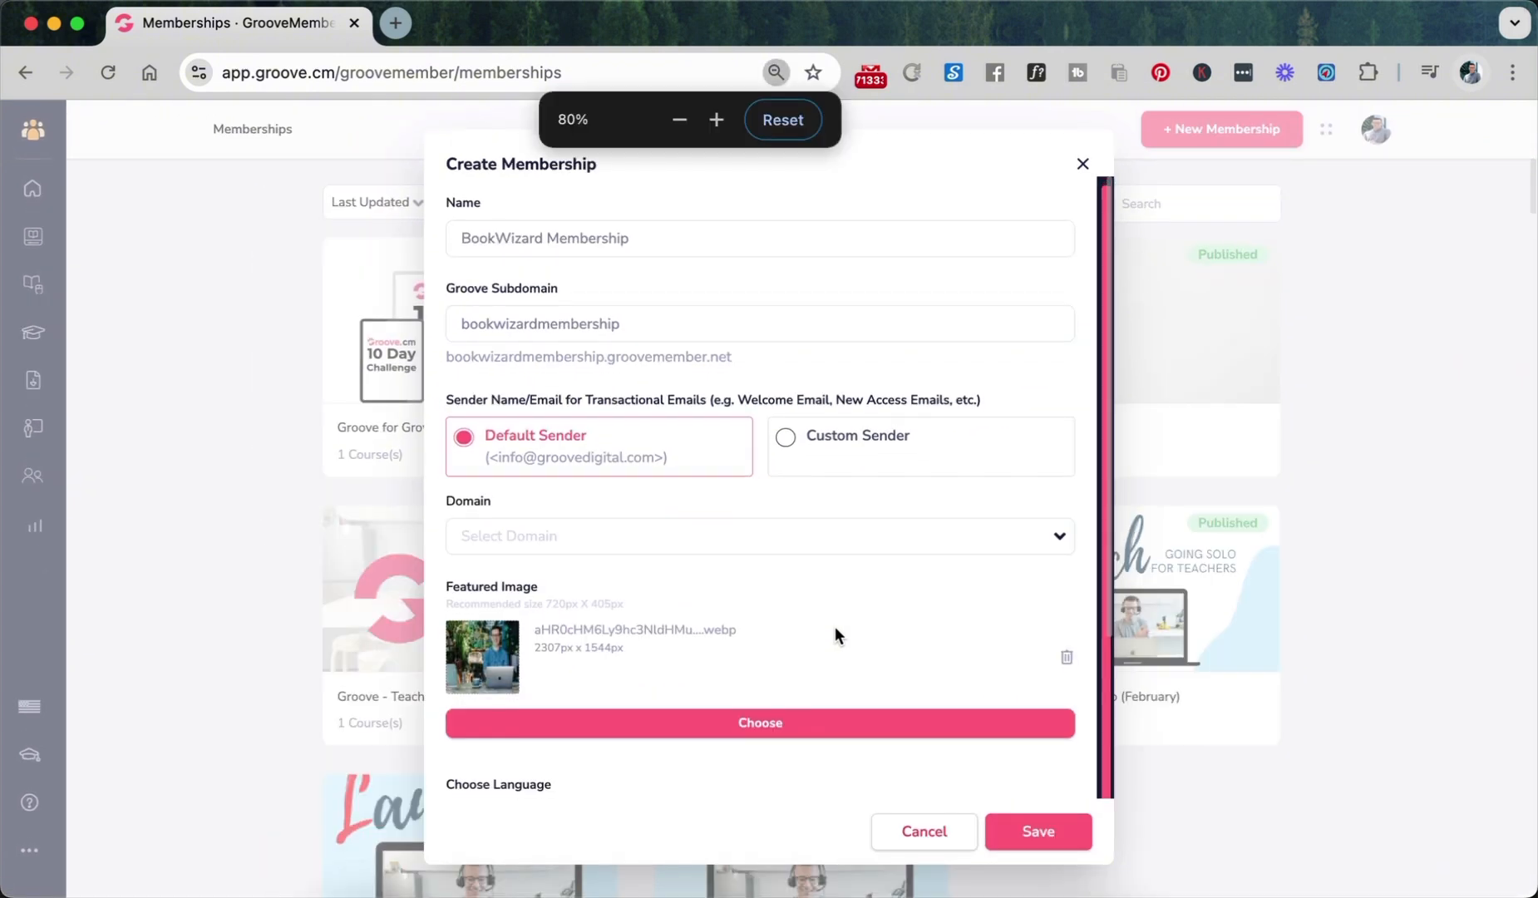
{"action": "left_click", "coordinate": [1054, 841]}
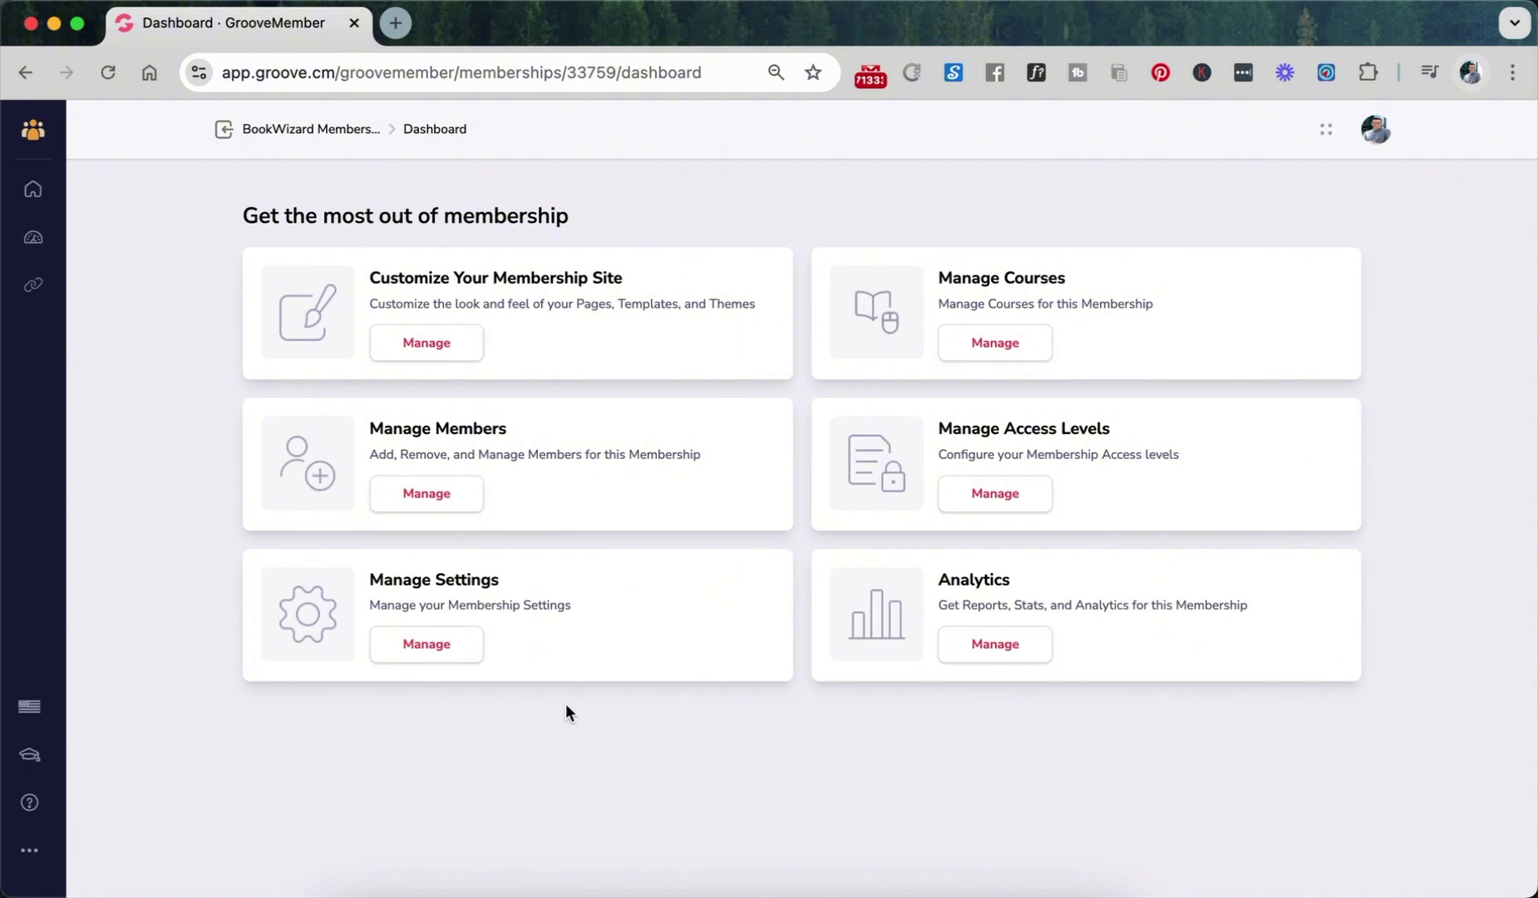
- Open the new membership's settings and review its basic info, domain publishing and email options
{"action": "left_click", "coordinate": [410, 649]}
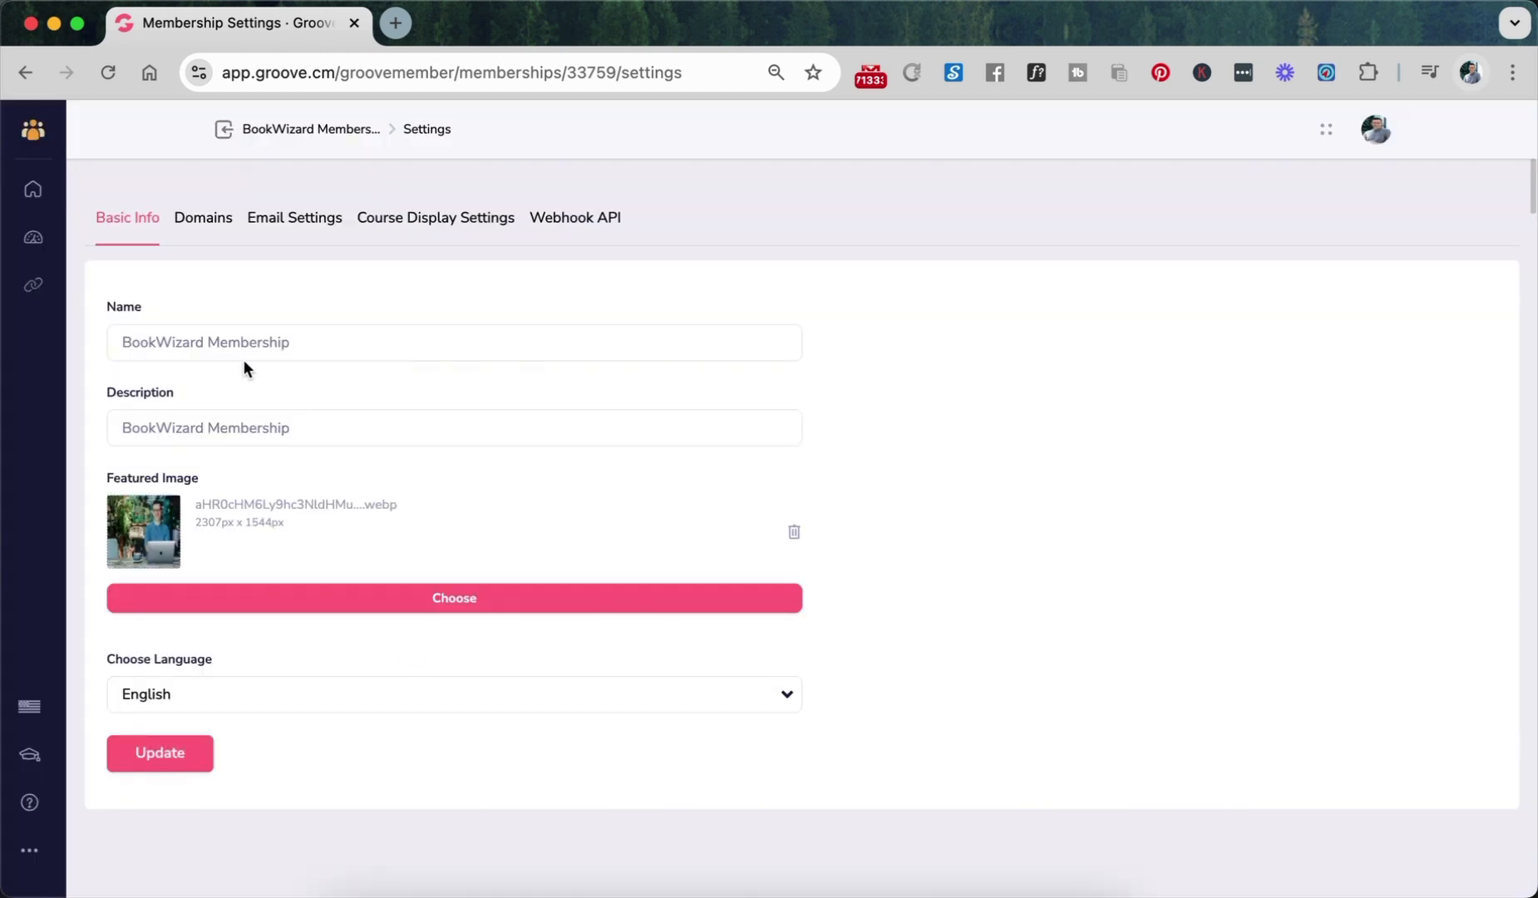
{"action": "left_click", "coordinate": [204, 218]}
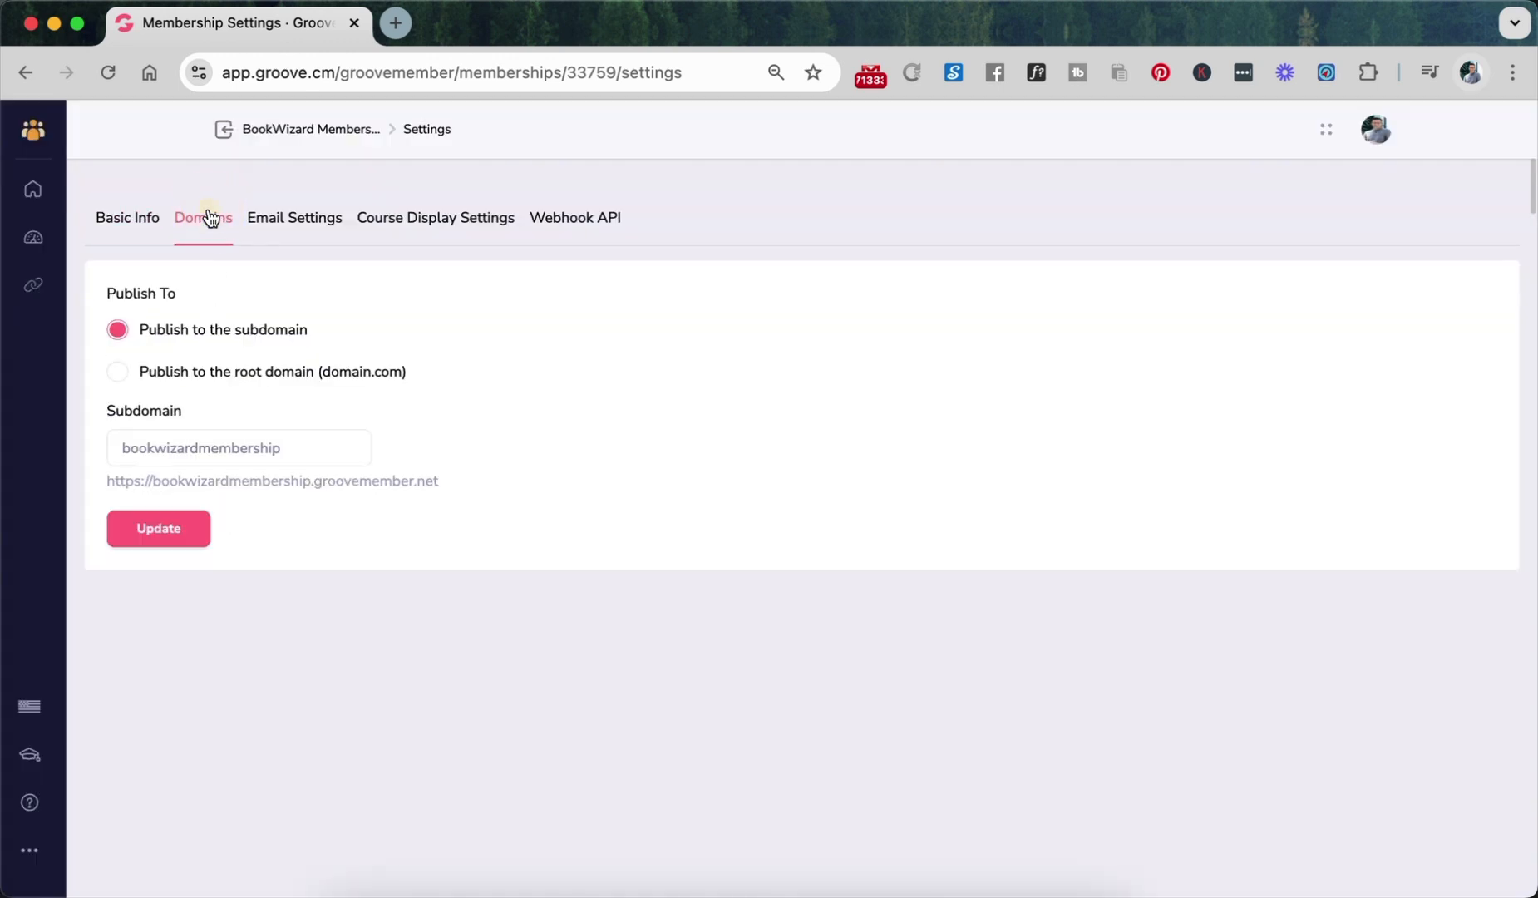
{"action": "left_click", "coordinate": [131, 233]}
{"action": "left_click", "coordinate": [278, 221]}
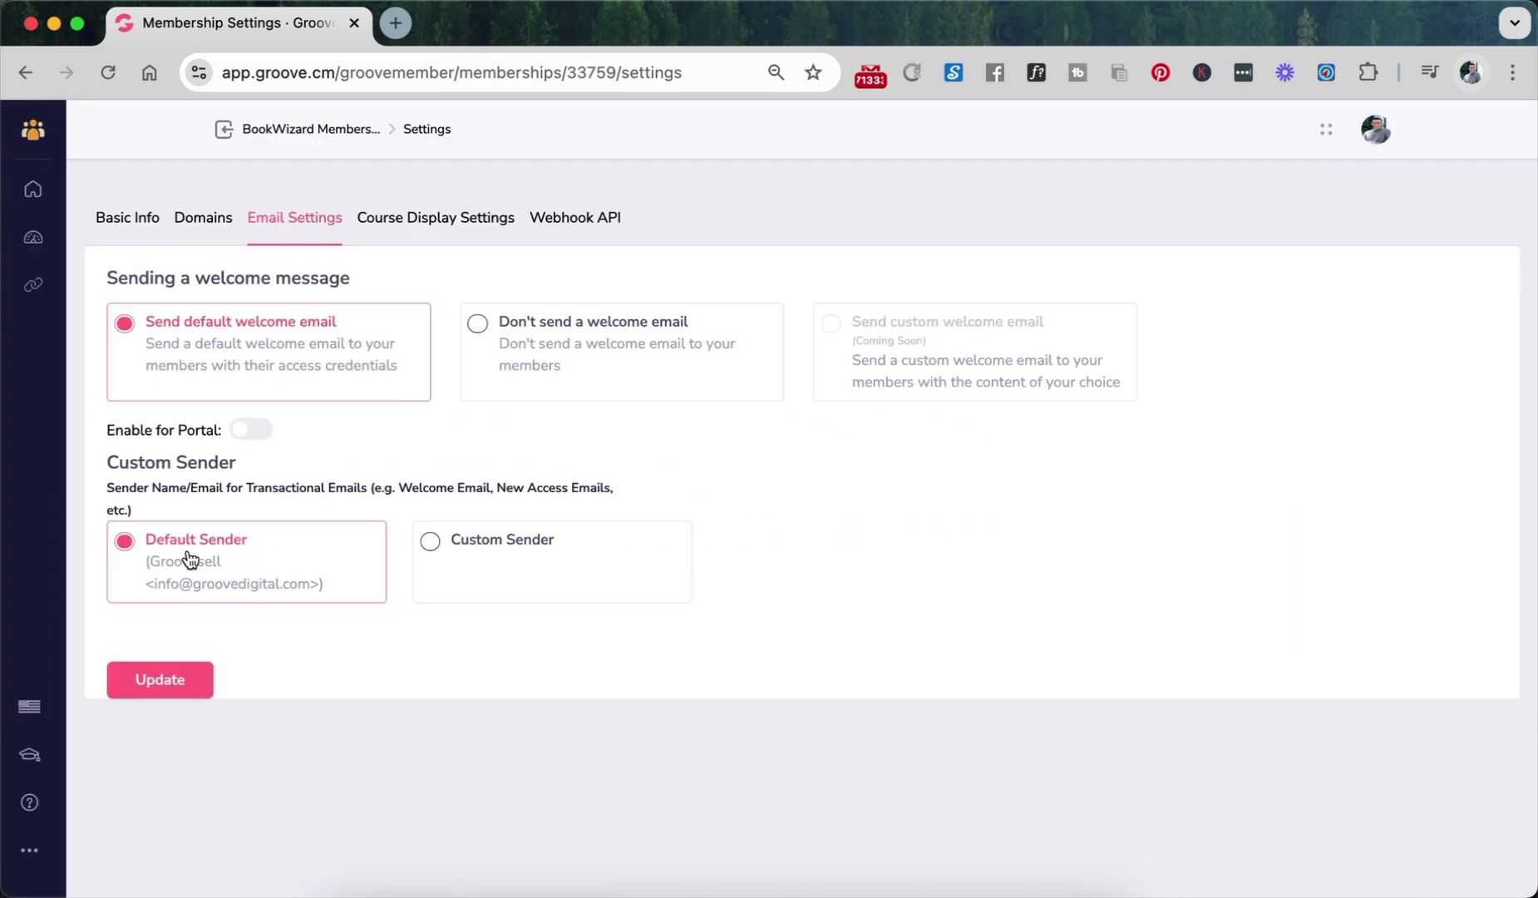
{"action": "left_click", "coordinate": [430, 542]}
{"action": "left_click", "coordinate": [282, 652]}
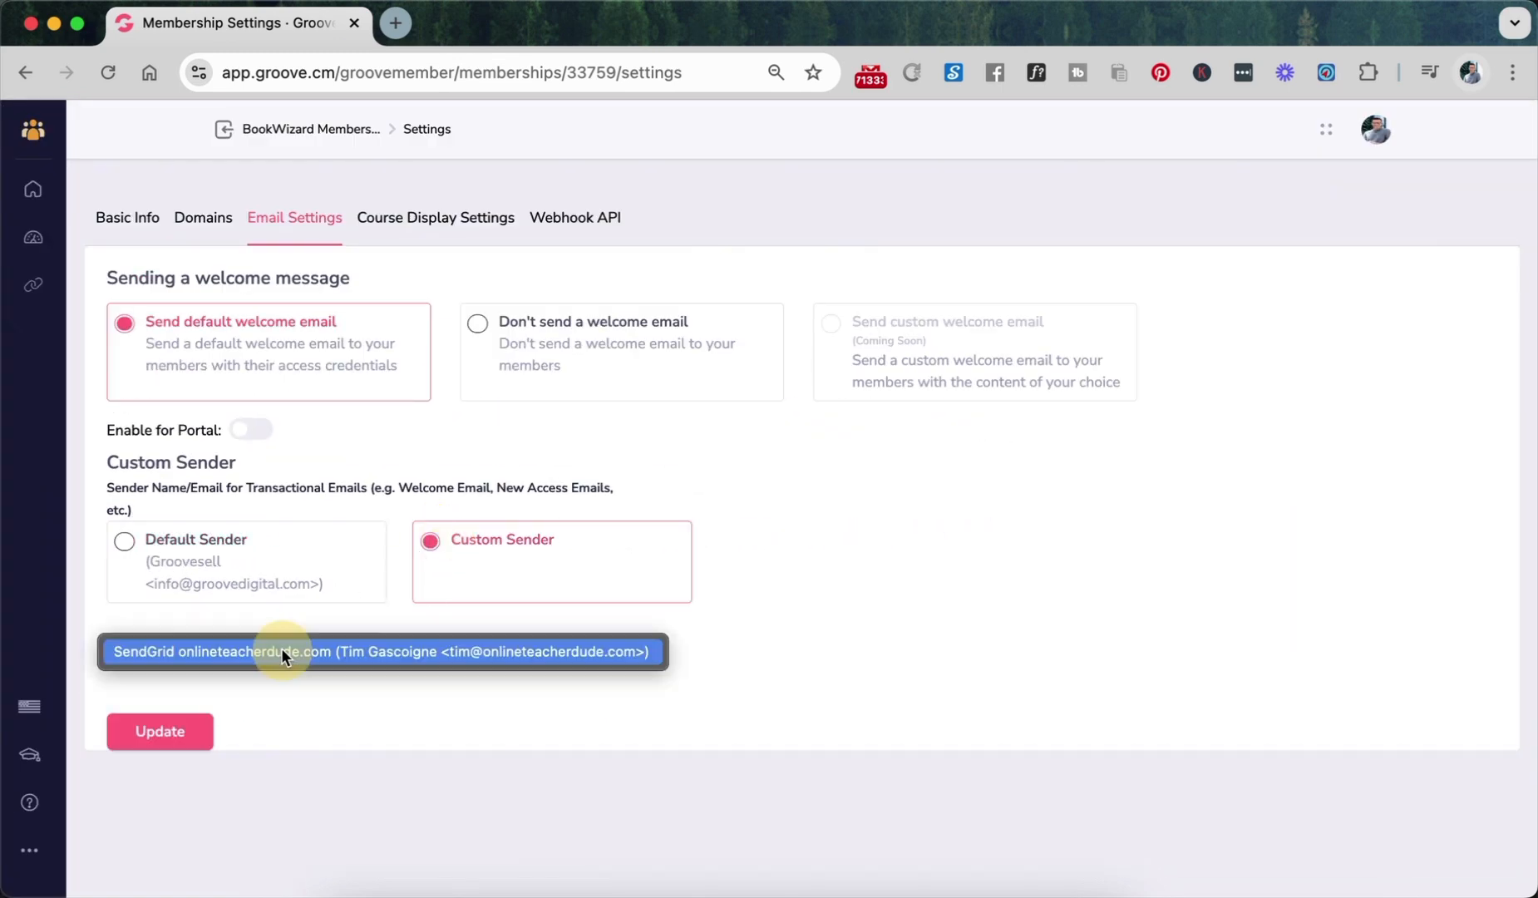
{"action": "left_click", "coordinate": [281, 650]}
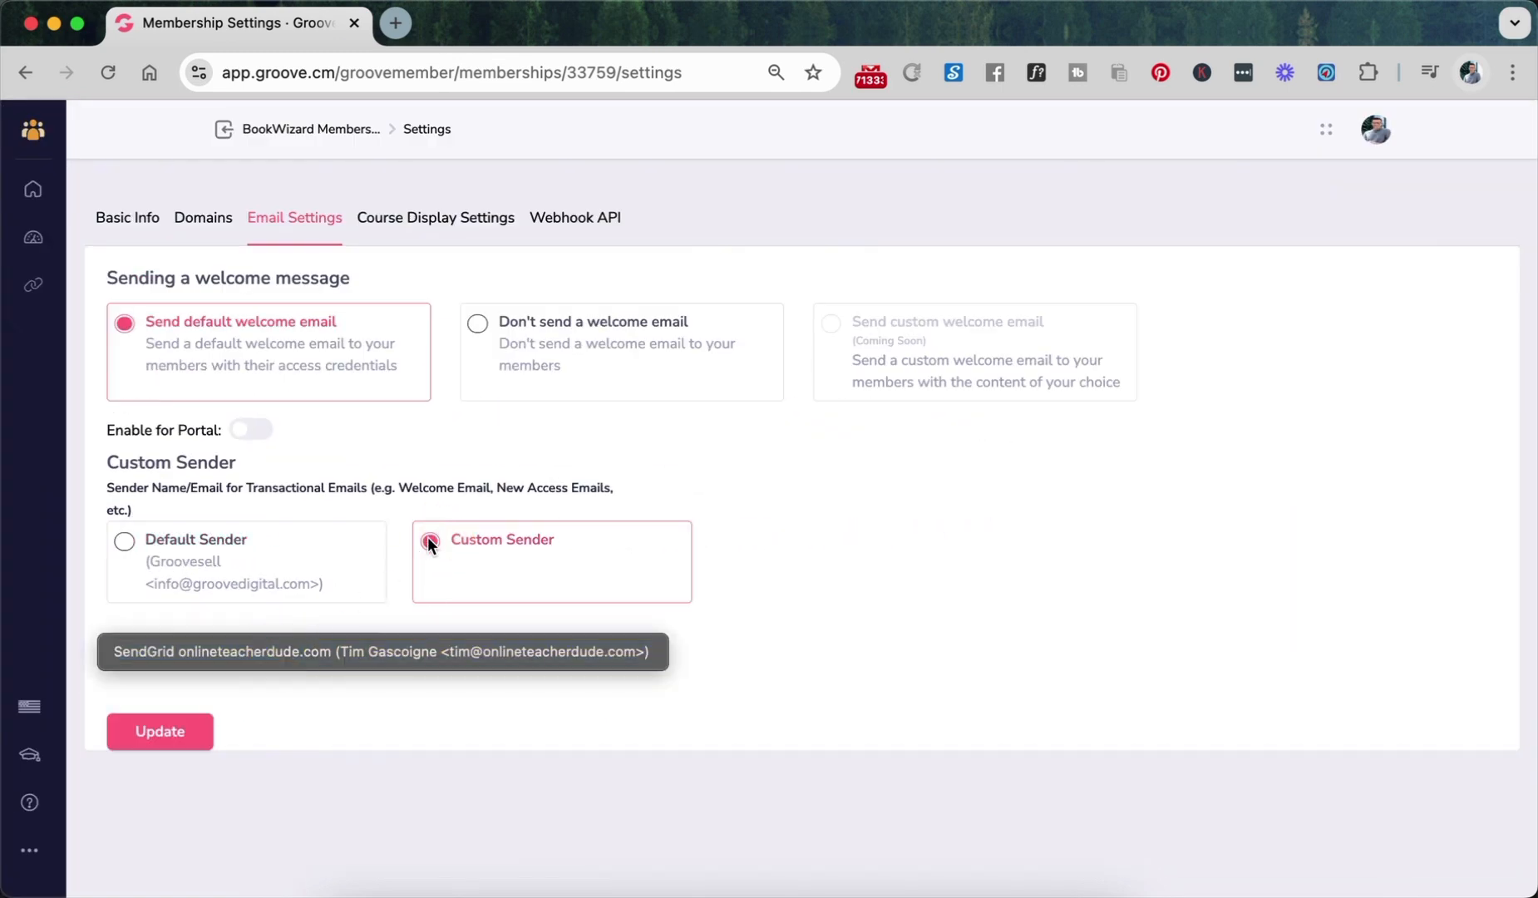
{"action": "left_click", "coordinate": [124, 542]}
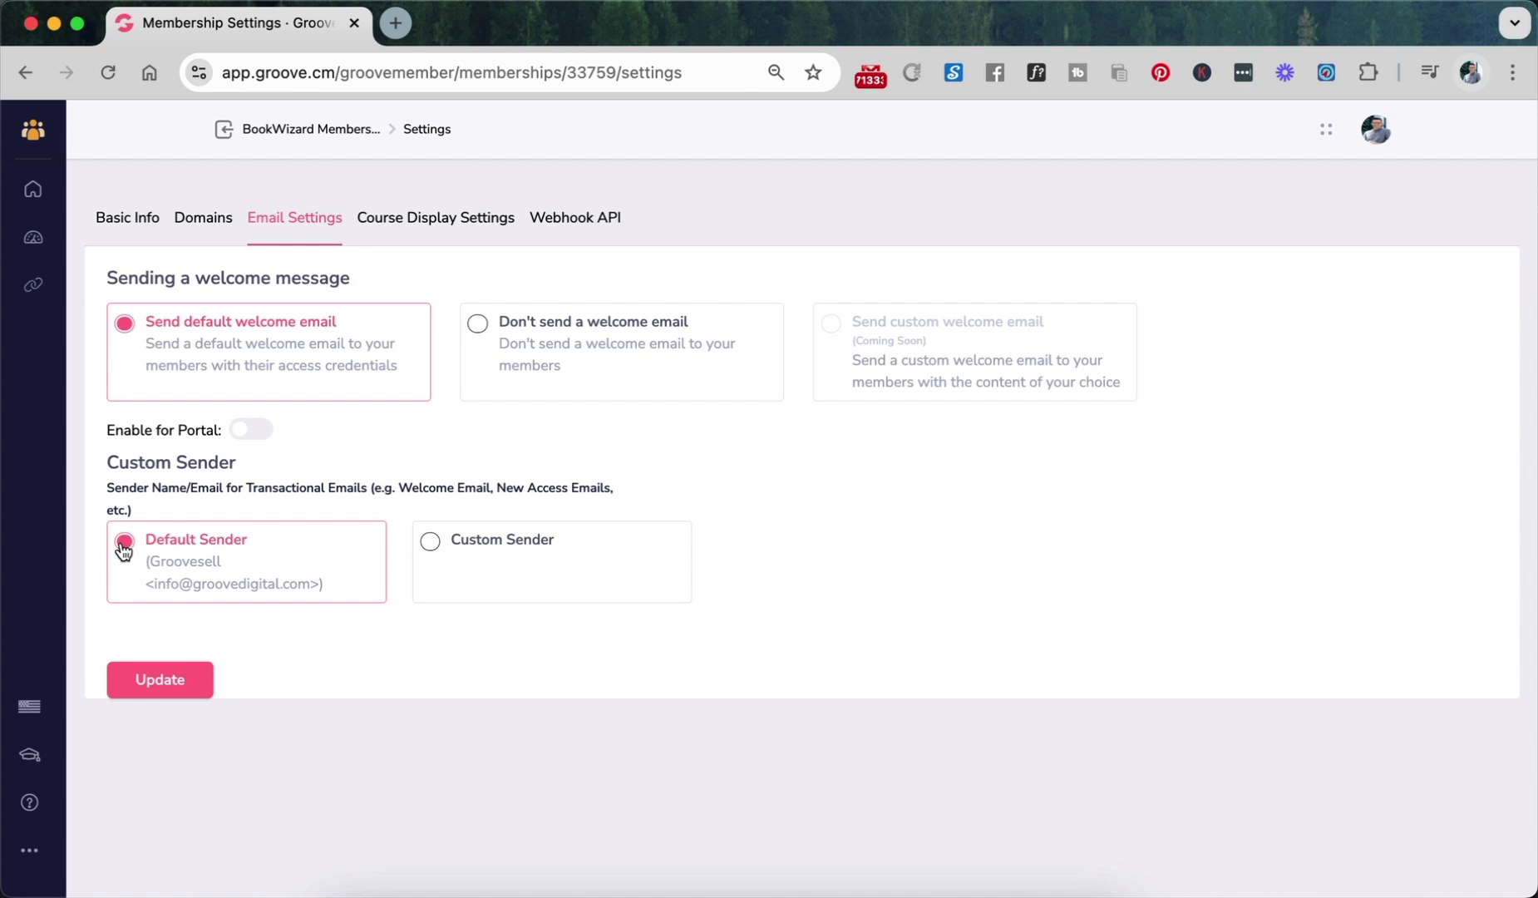
{"action": "left_click", "coordinate": [479, 325]}
{"action": "left_click", "coordinate": [193, 323]}
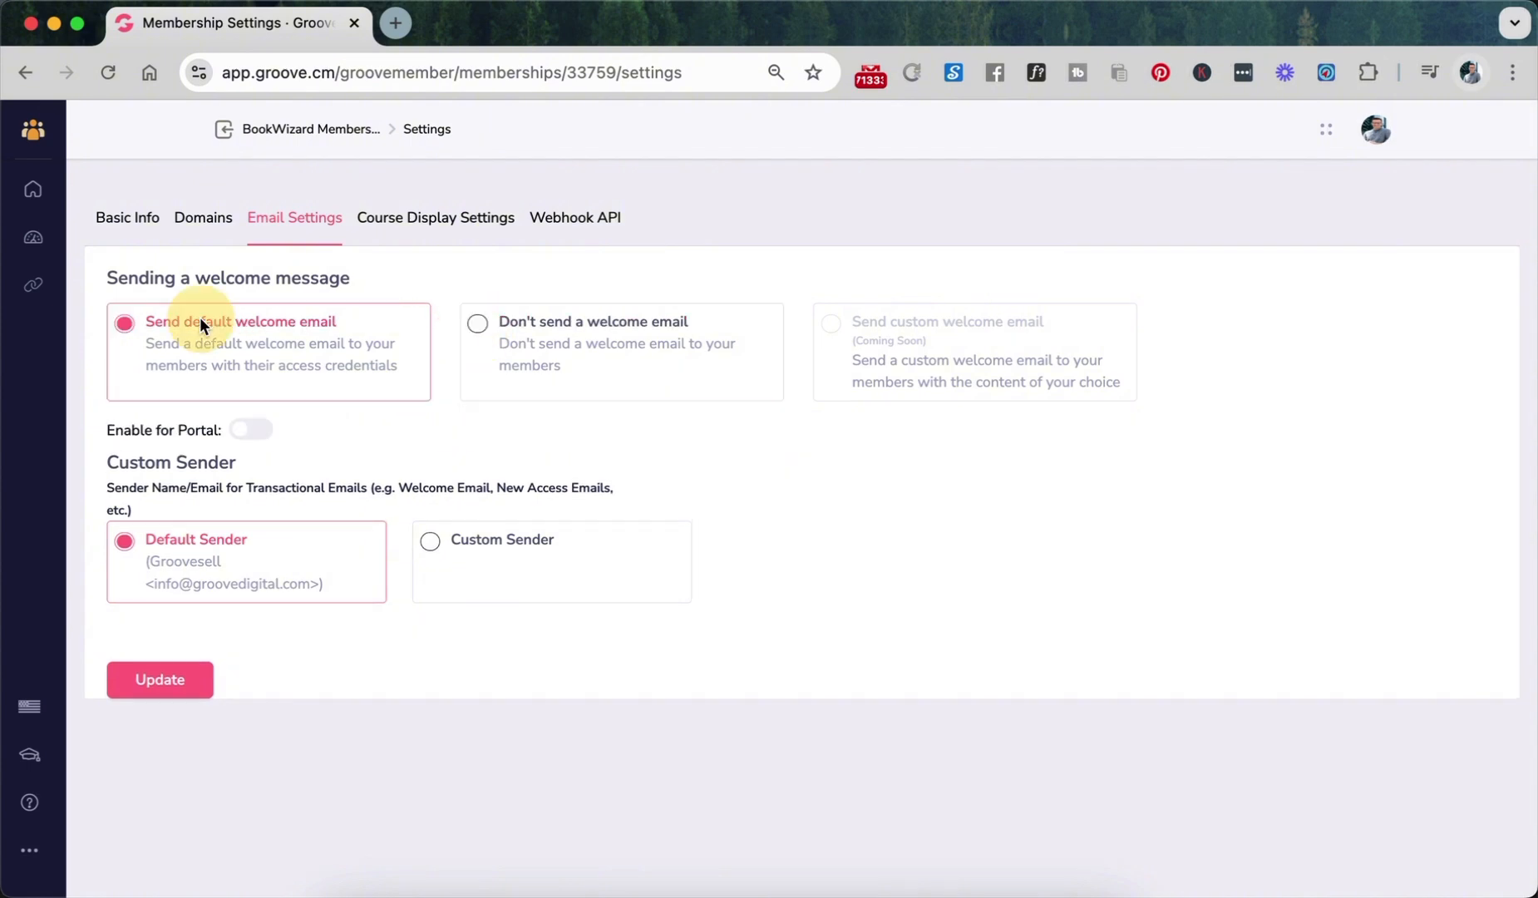
- Save the course display settings with Display All Courses and no default course, and return to the membership dashboard
{"action": "left_click", "coordinate": [425, 221]}
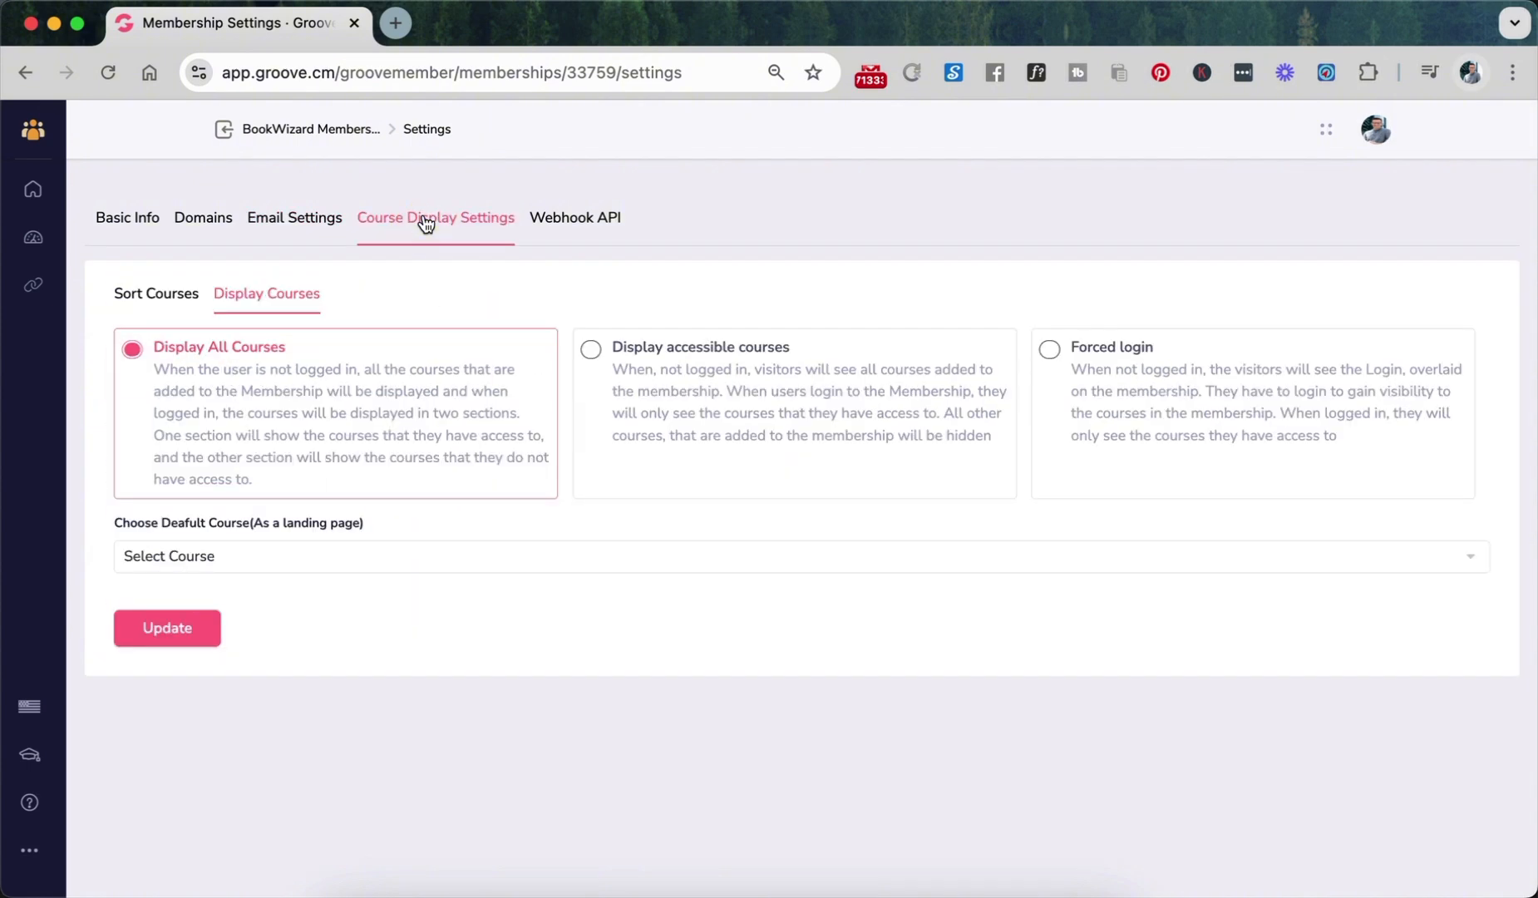
{"action": "scroll", "coordinate": [132, 389], "scroll_direction": "up", "scroll_amount": 5}
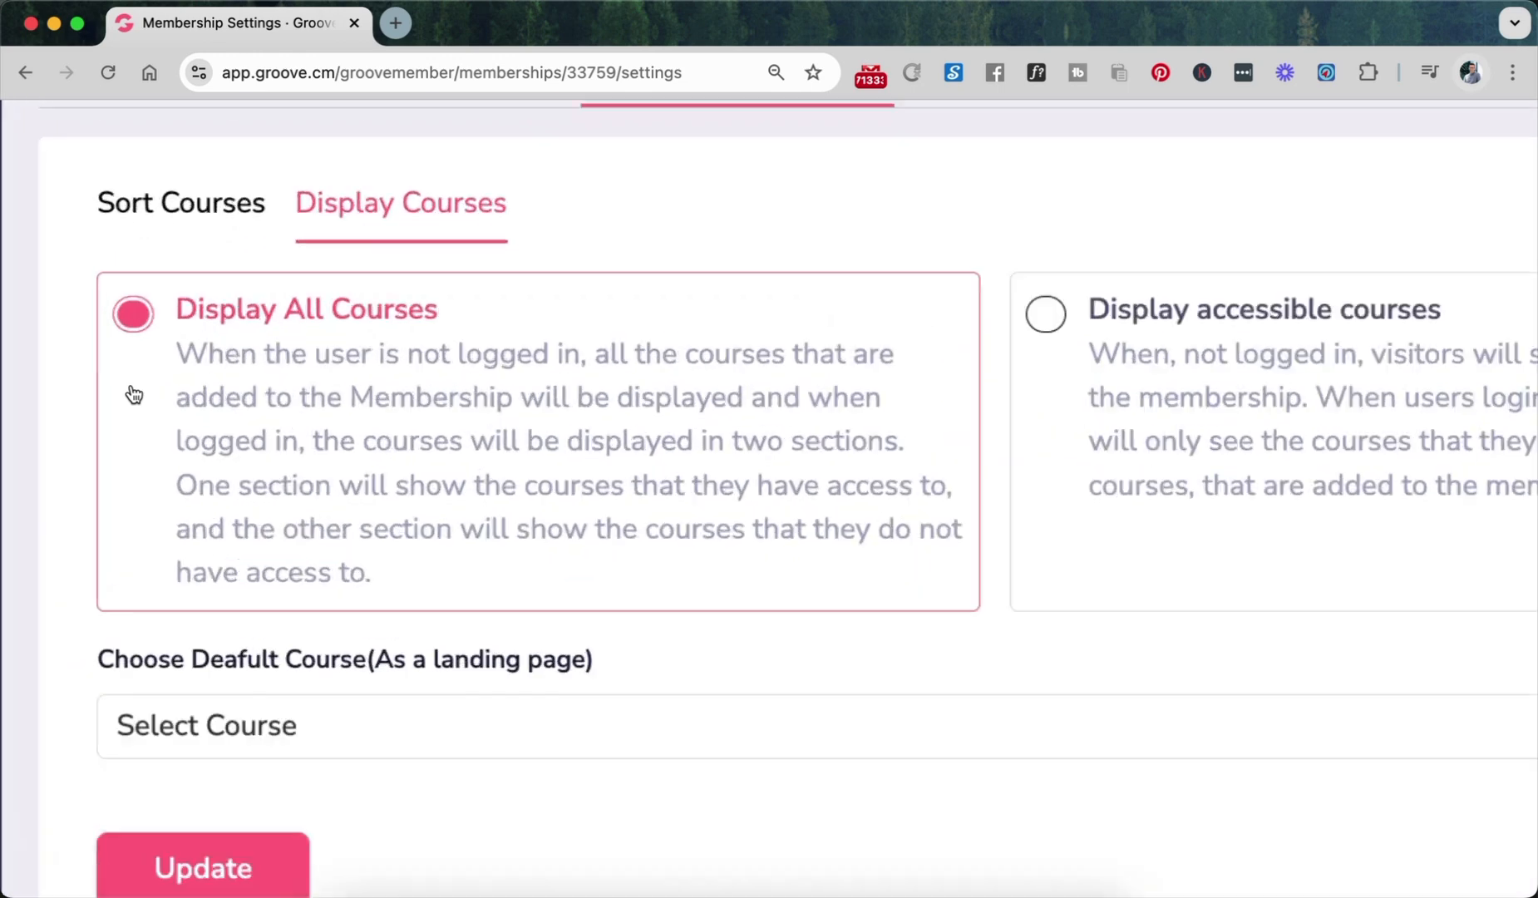
{"action": "scroll", "coordinate": [132, 393], "scroll_direction": "down", "scroll_amount": 5}
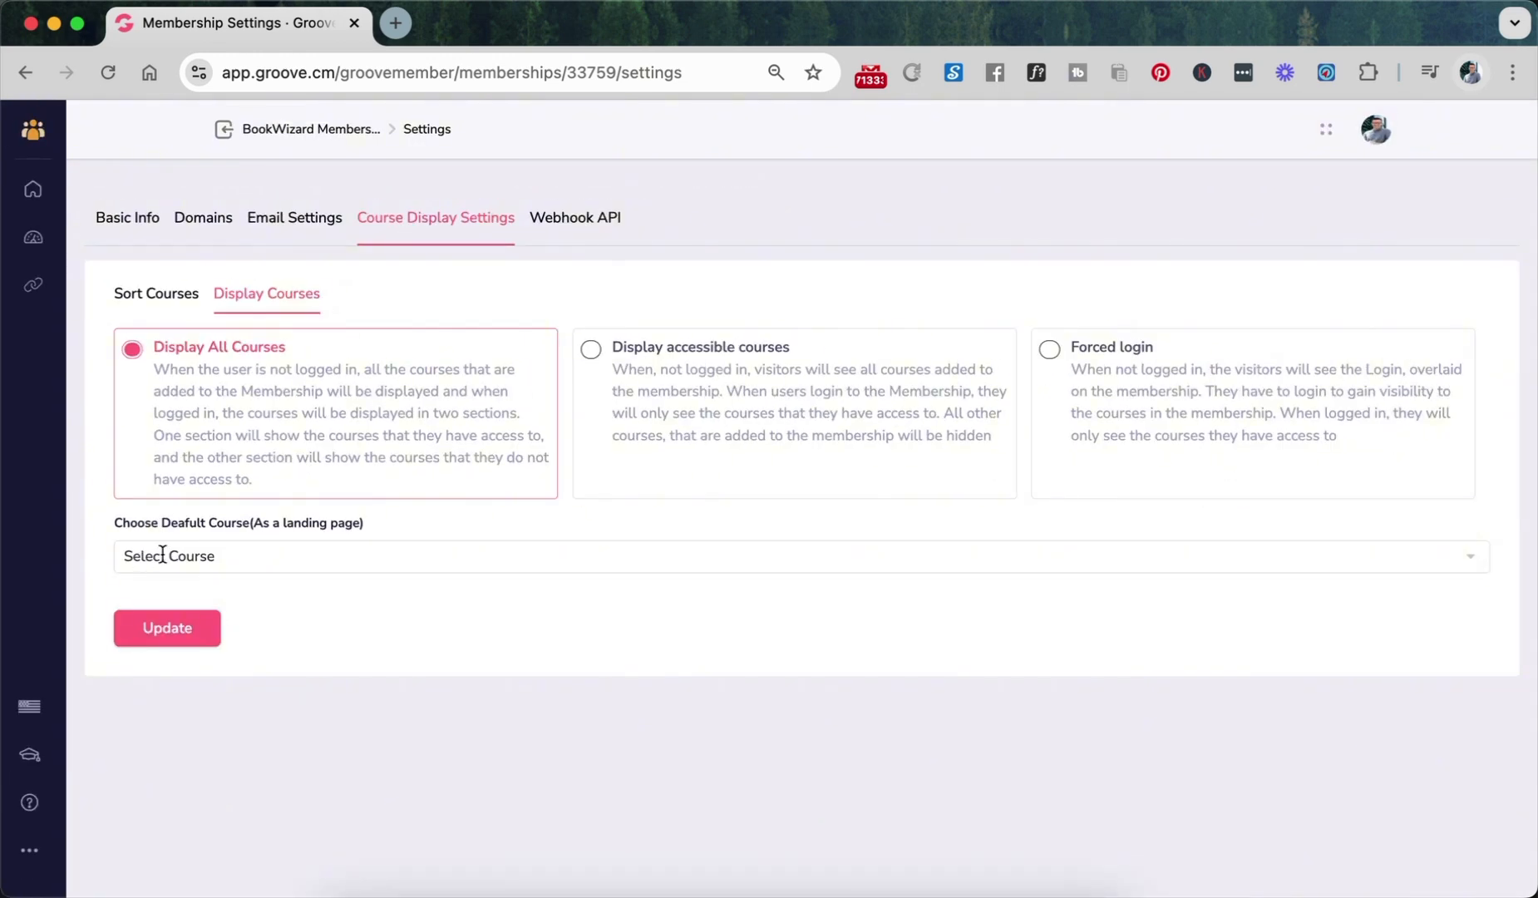
{"action": "left_click", "coordinate": [163, 554]}
{"action": "left_click", "coordinate": [305, 600]}
{"action": "left_click", "coordinate": [165, 629]}
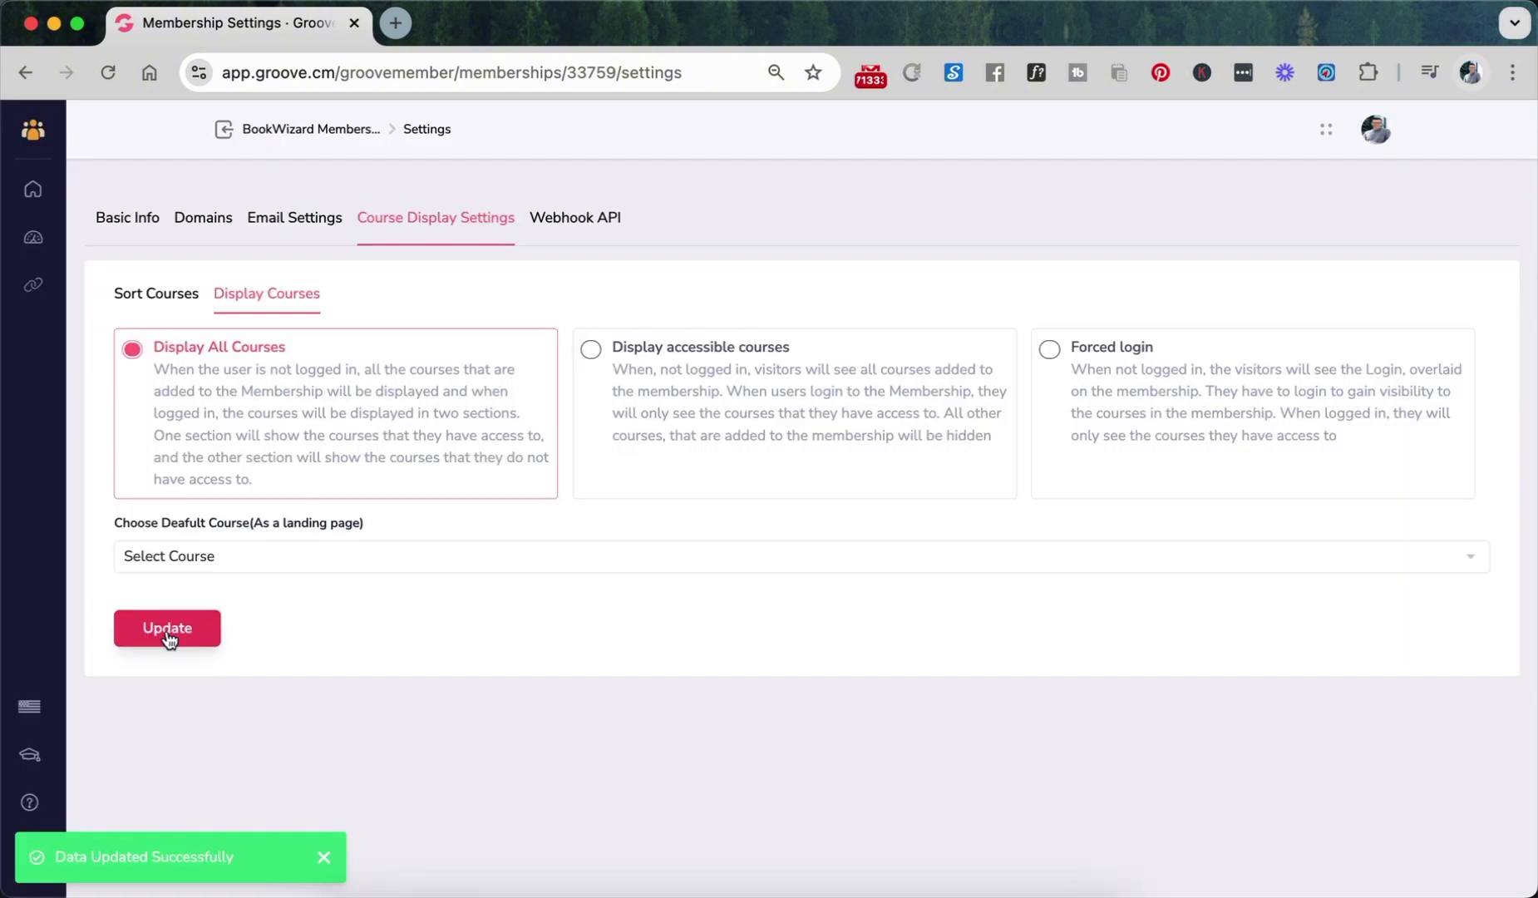
{"action": "left_click", "coordinate": [167, 630]}
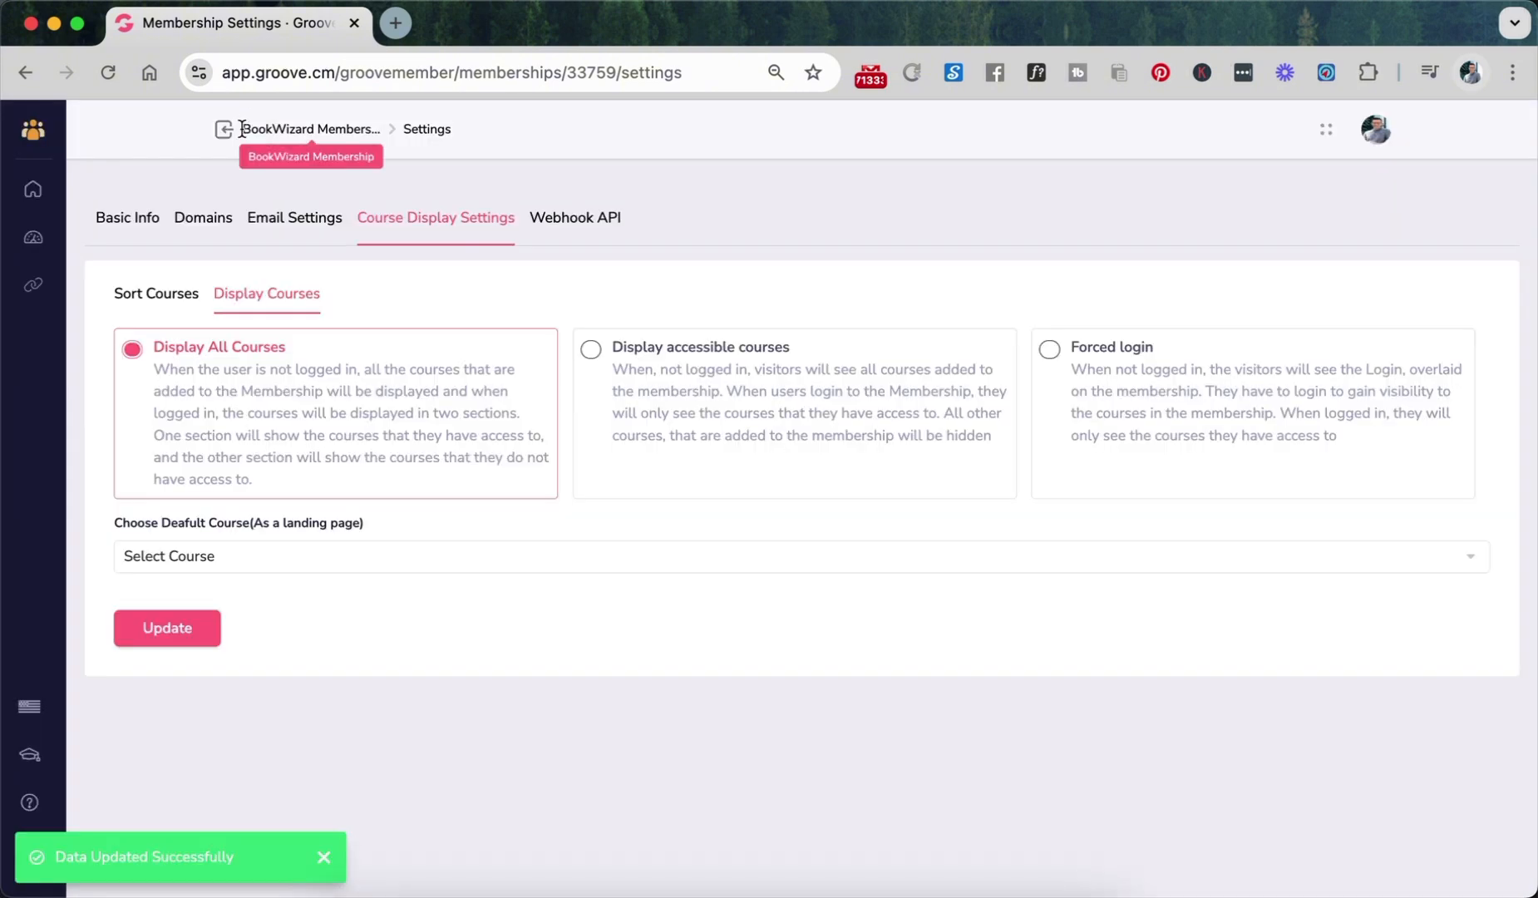
{"action": "left_click", "coordinate": [241, 129]}
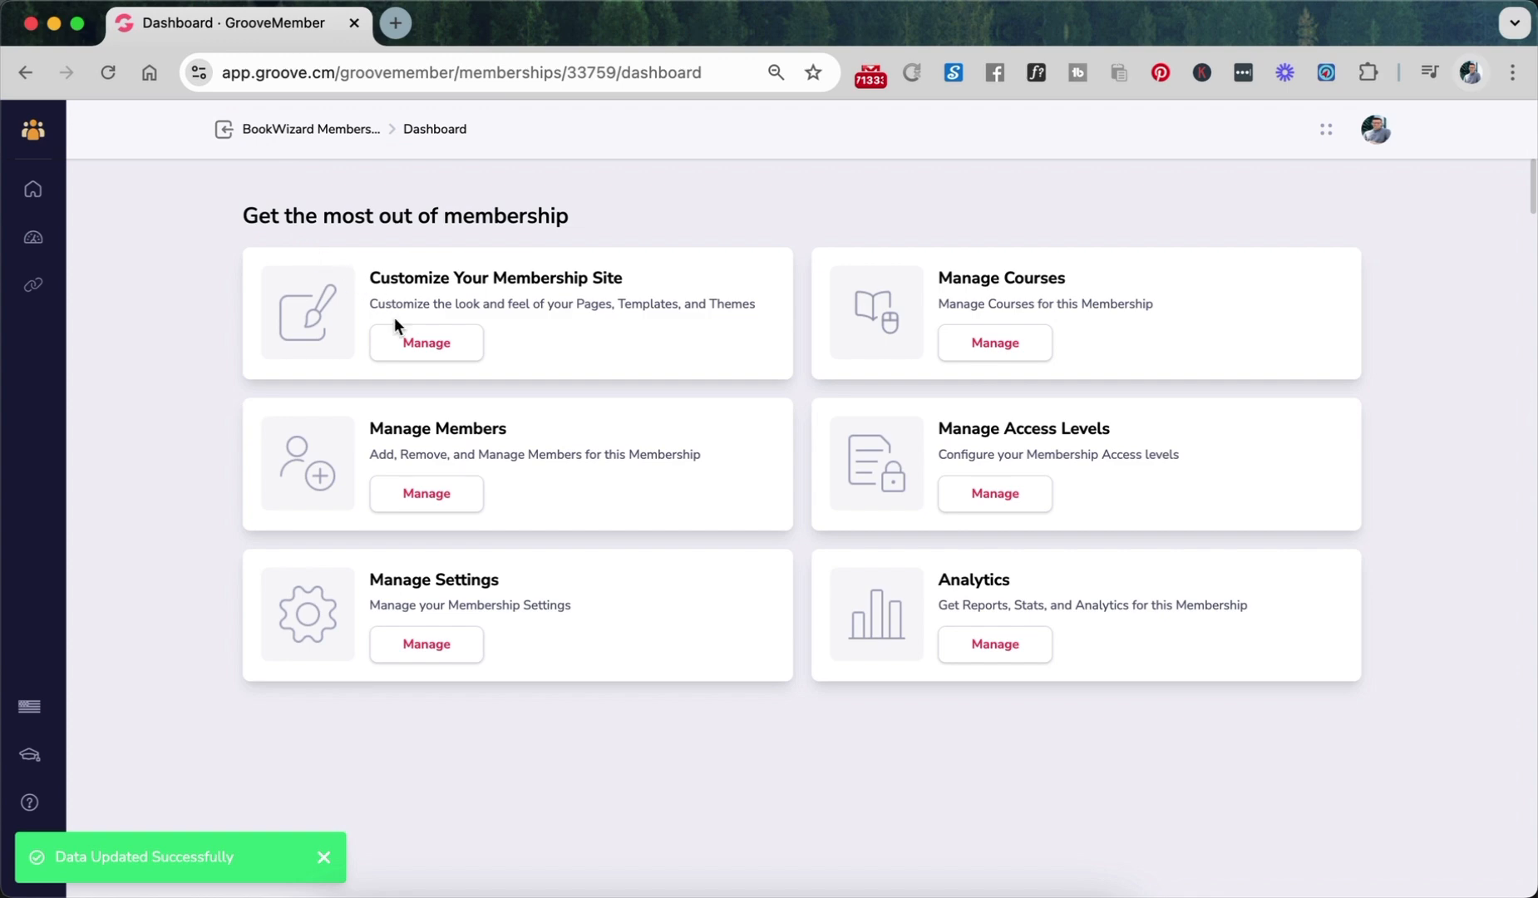
- Open the membership site customization and load login page Template 1 in the login page builder
{"action": "left_click", "coordinate": [413, 342]}
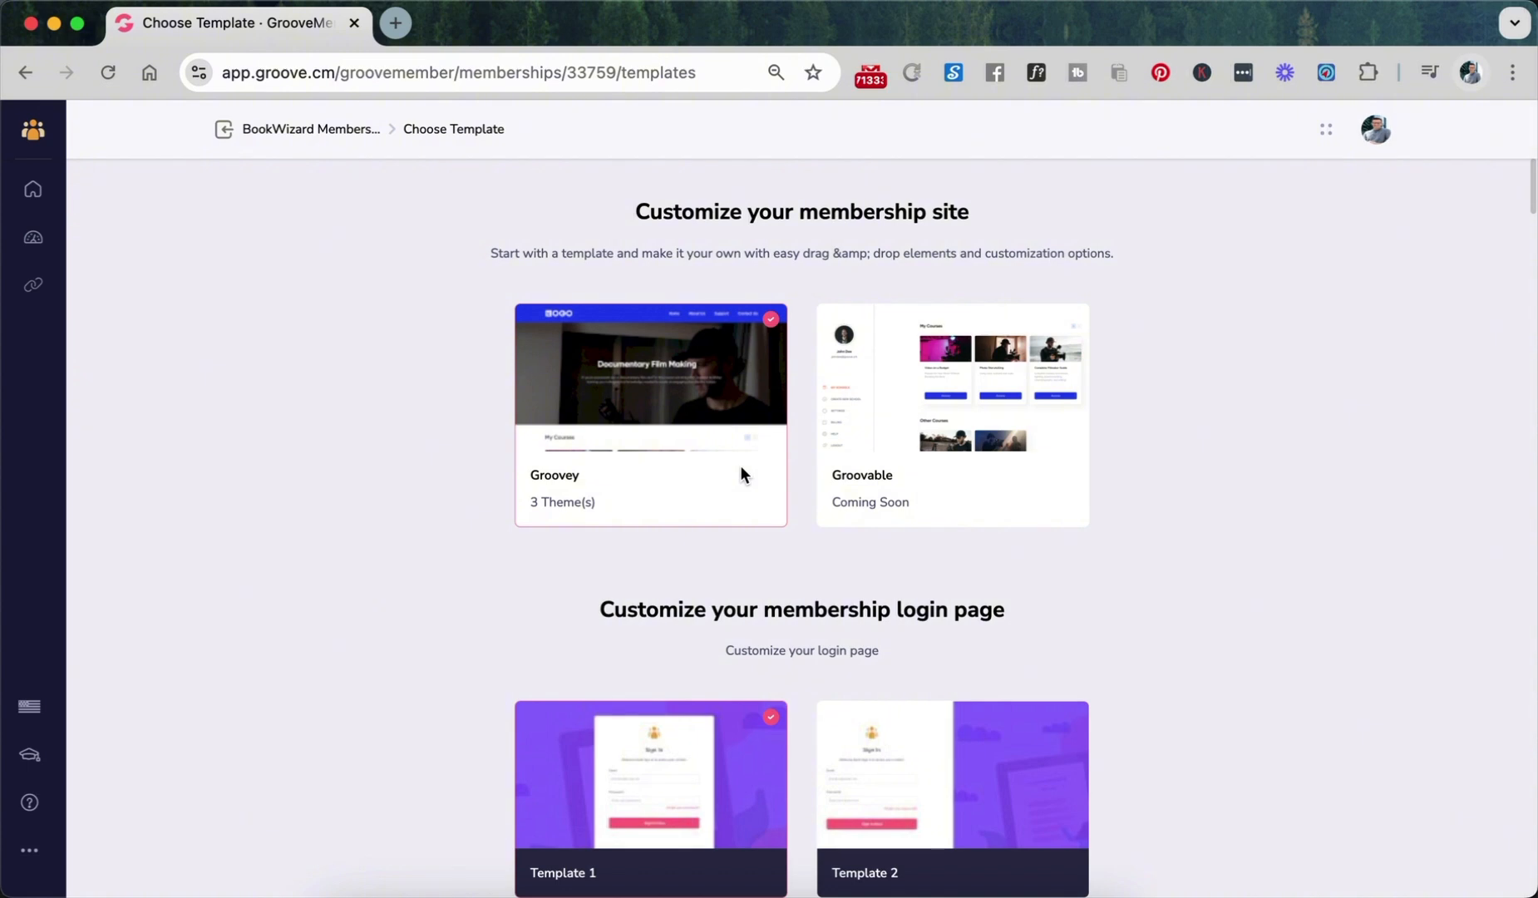
{"action": "scroll", "coordinate": [826, 561], "scroll_direction": "down", "scroll_amount": 1}
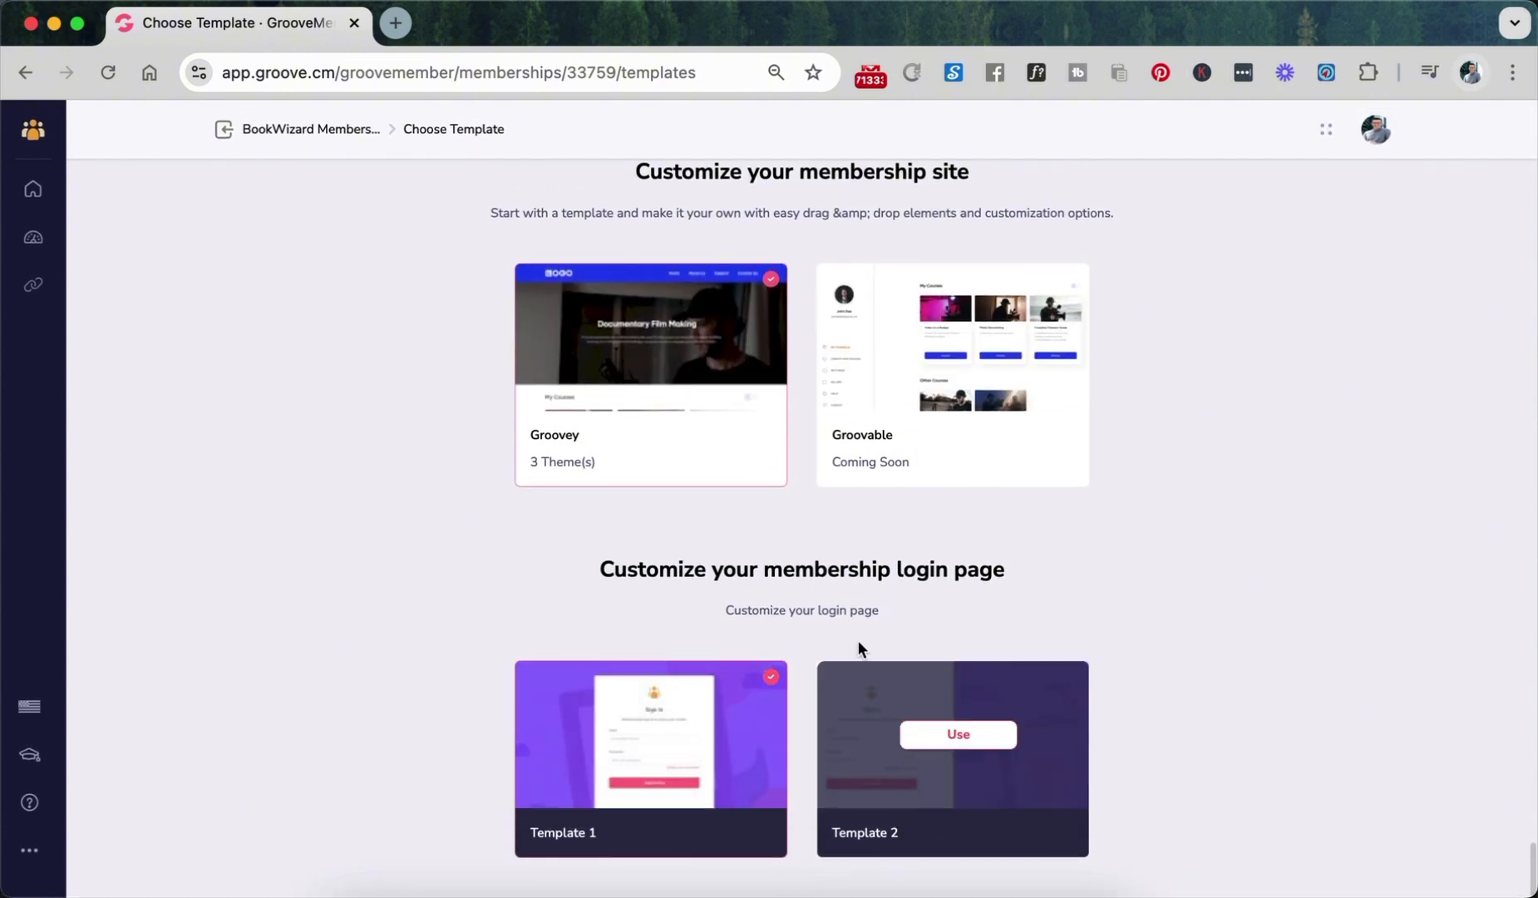
{"action": "scroll", "coordinate": [840, 615], "scroll_direction": "up", "scroll_amount": 1}
{"action": "scroll", "coordinate": [677, 612], "scroll_direction": "down", "scroll_amount": 1}
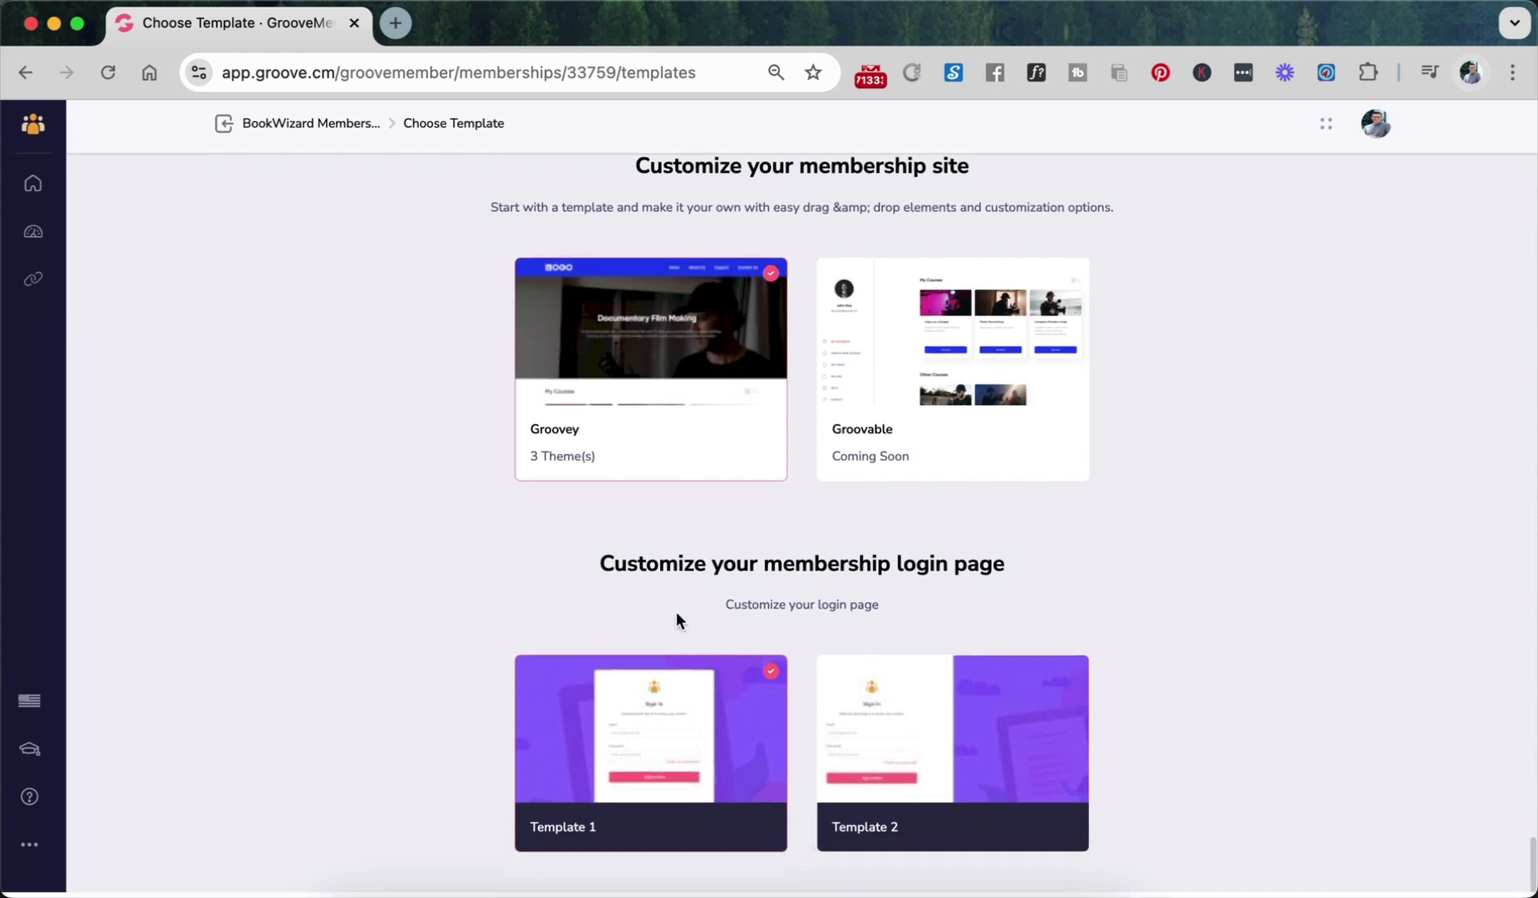
{"action": "mouse_move", "coordinate": [671, 735]}
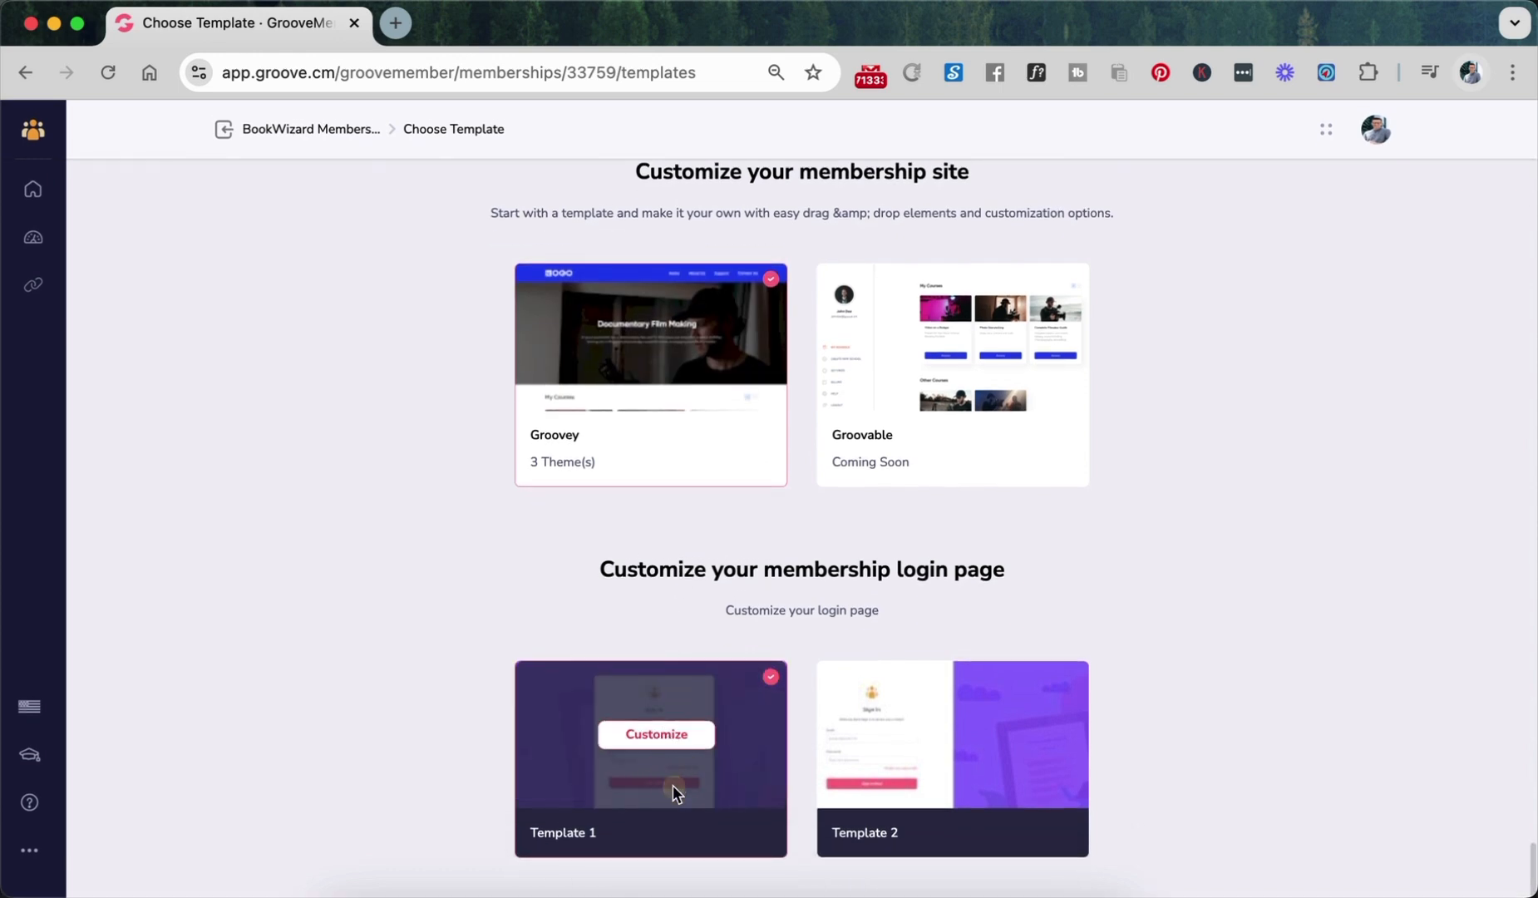
{"action": "left_click", "coordinate": [665, 738]}
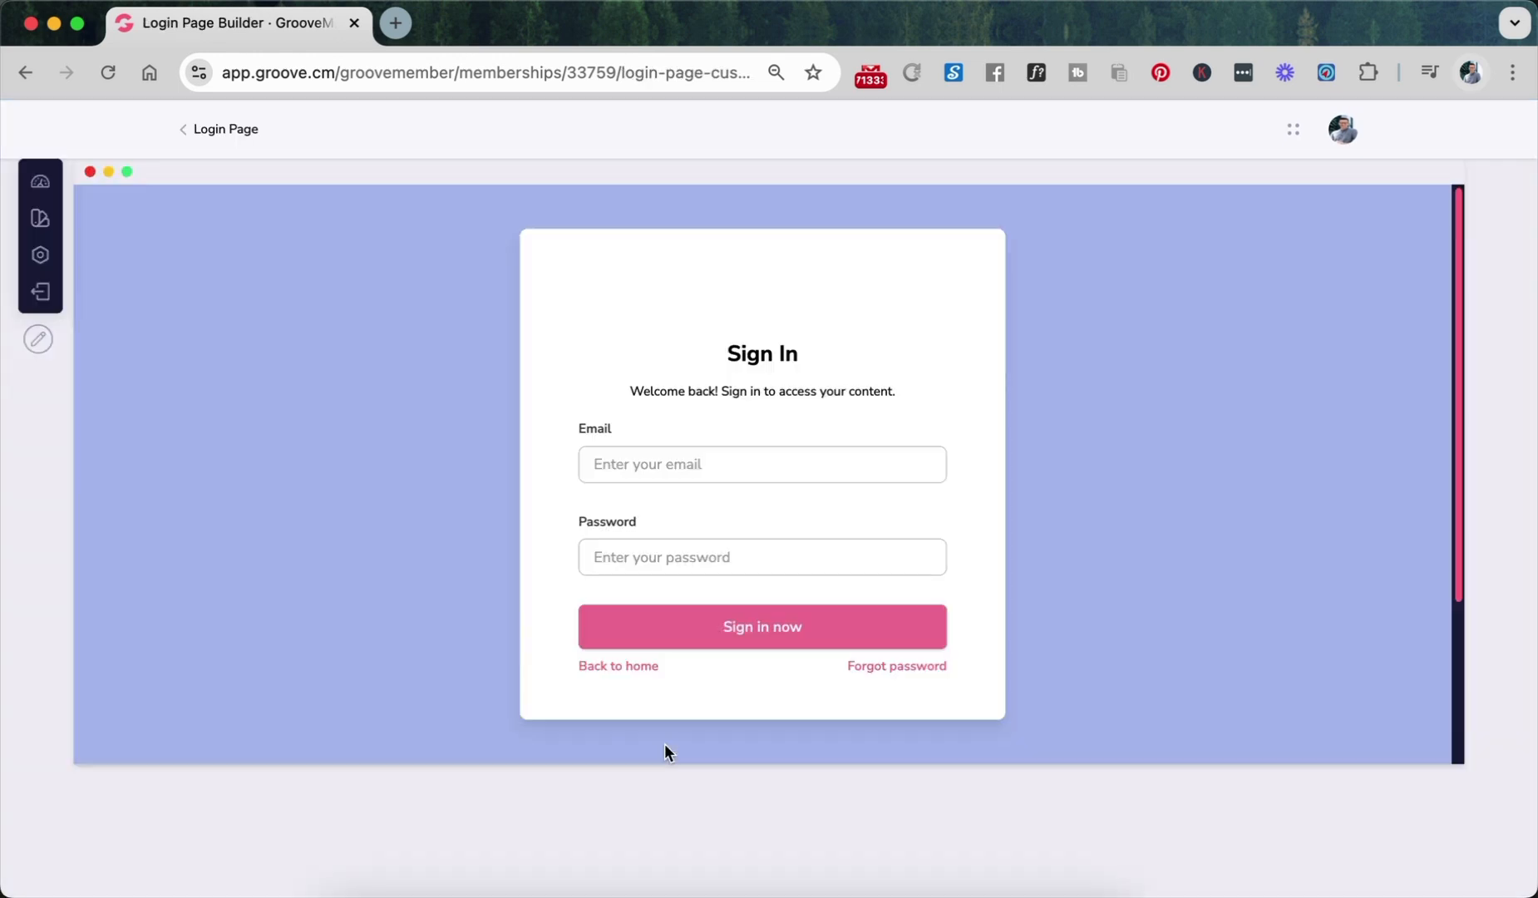
{"action": "scroll", "coordinate": [674, 715], "scroll_direction": "down", "scroll_amount": 3}
{"action": "scroll", "coordinate": [696, 619], "scroll_direction": "up", "scroll_amount": 3}
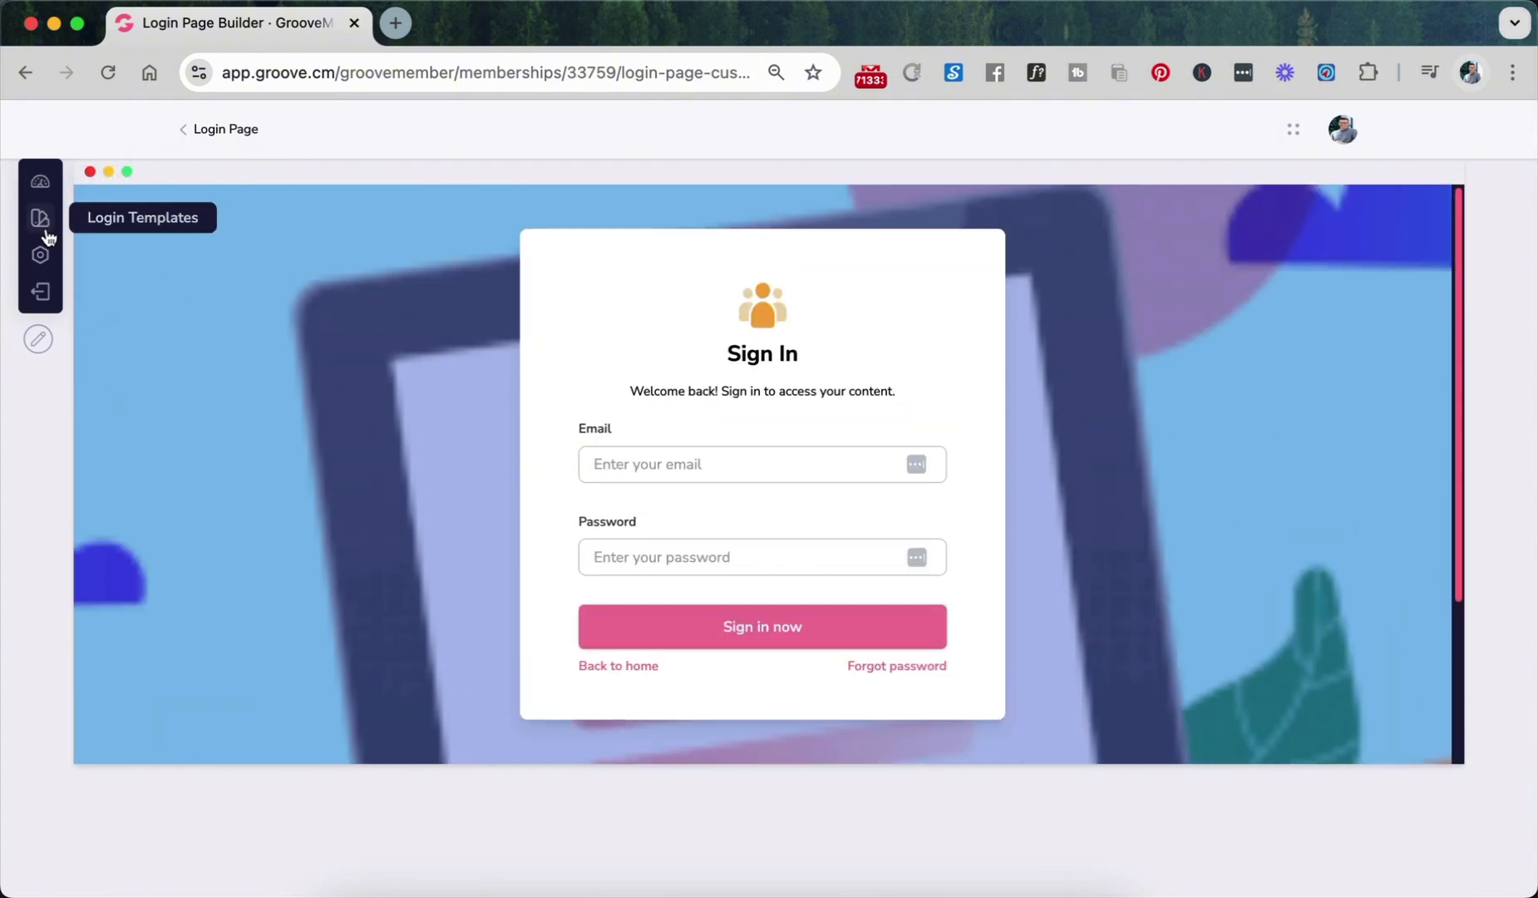
- Review the available login templates, the sign-in form preview and the label settings
{"action": "left_click", "coordinate": [46, 236]}
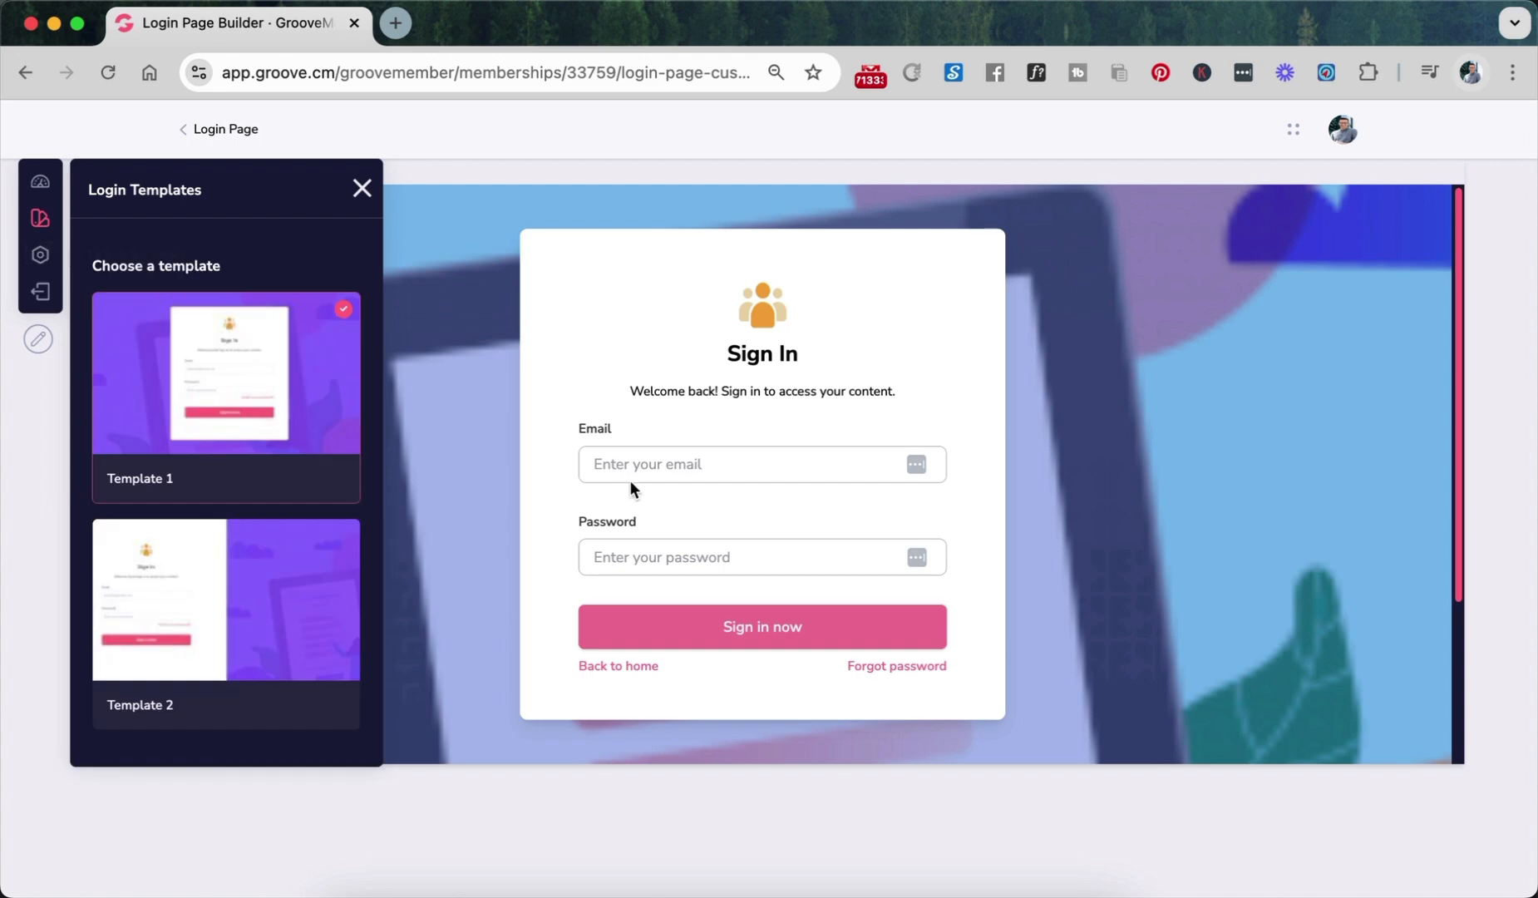
{"action": "left_click", "coordinate": [737, 360]}
{"action": "left_click", "coordinate": [361, 188]}
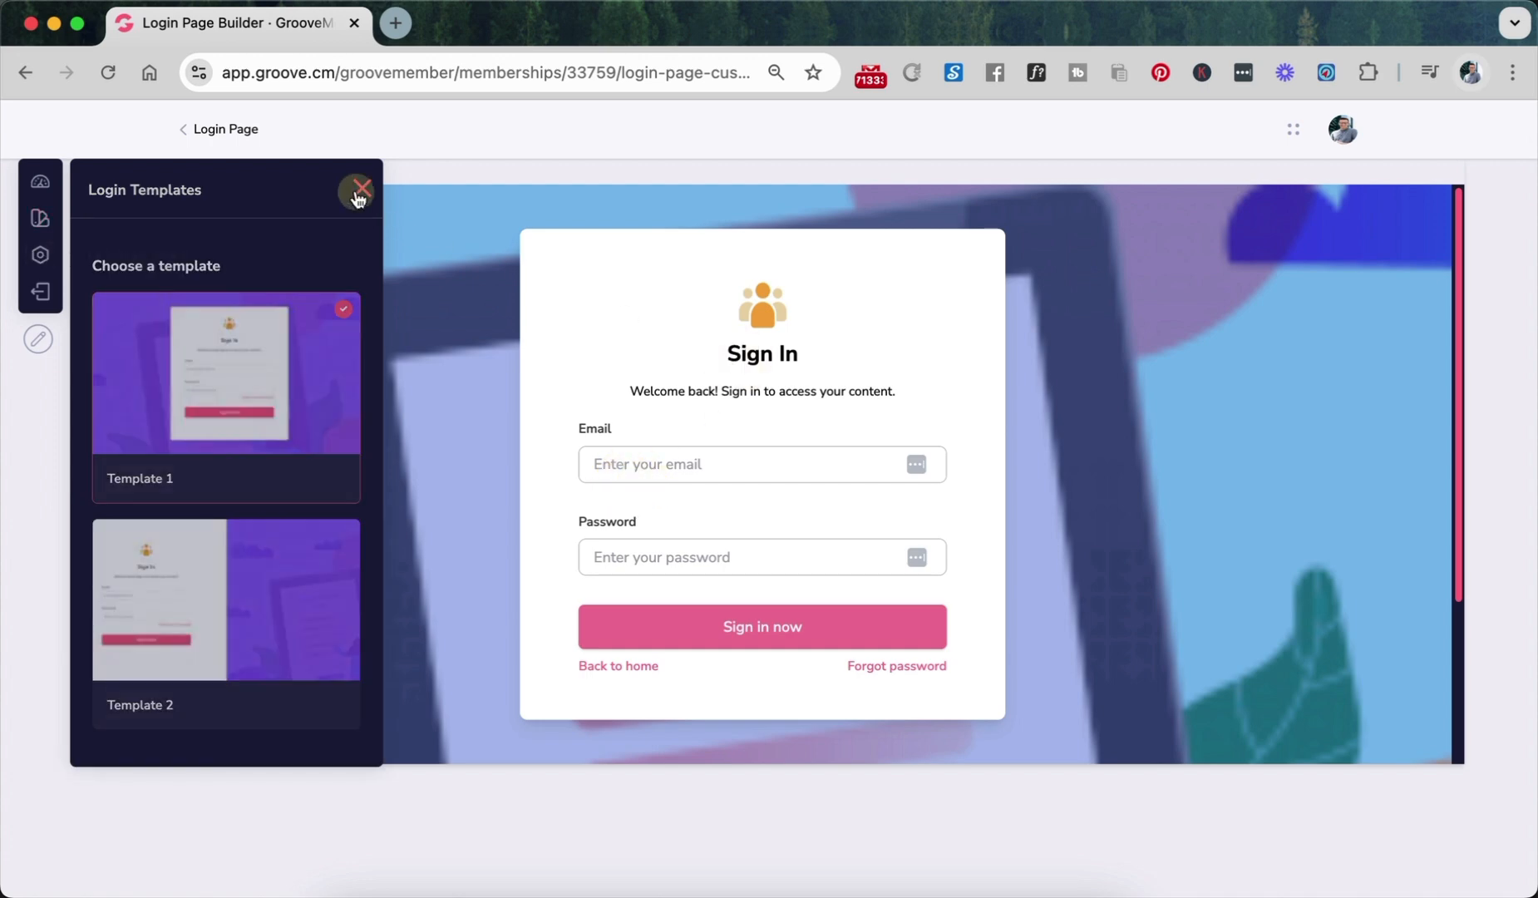
{"action": "left_click", "coordinate": [668, 394]}
{"action": "triple_click", "coordinate": [668, 394]}
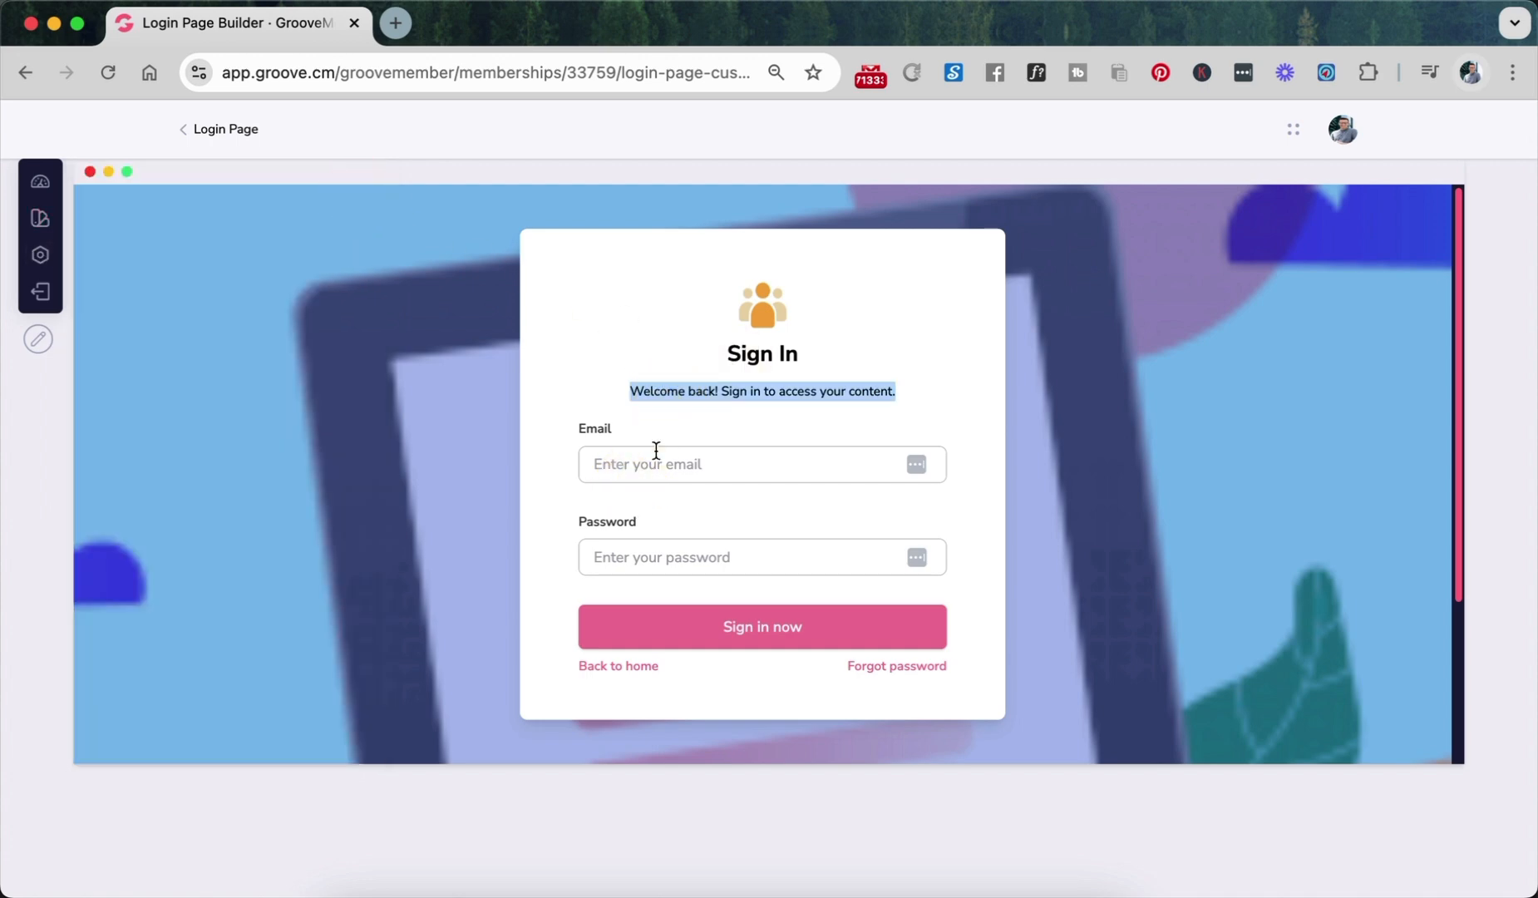
{"action": "left_click", "coordinate": [651, 486]}
{"action": "left_click", "coordinate": [652, 553]}
{"action": "left_click", "coordinate": [648, 627]}
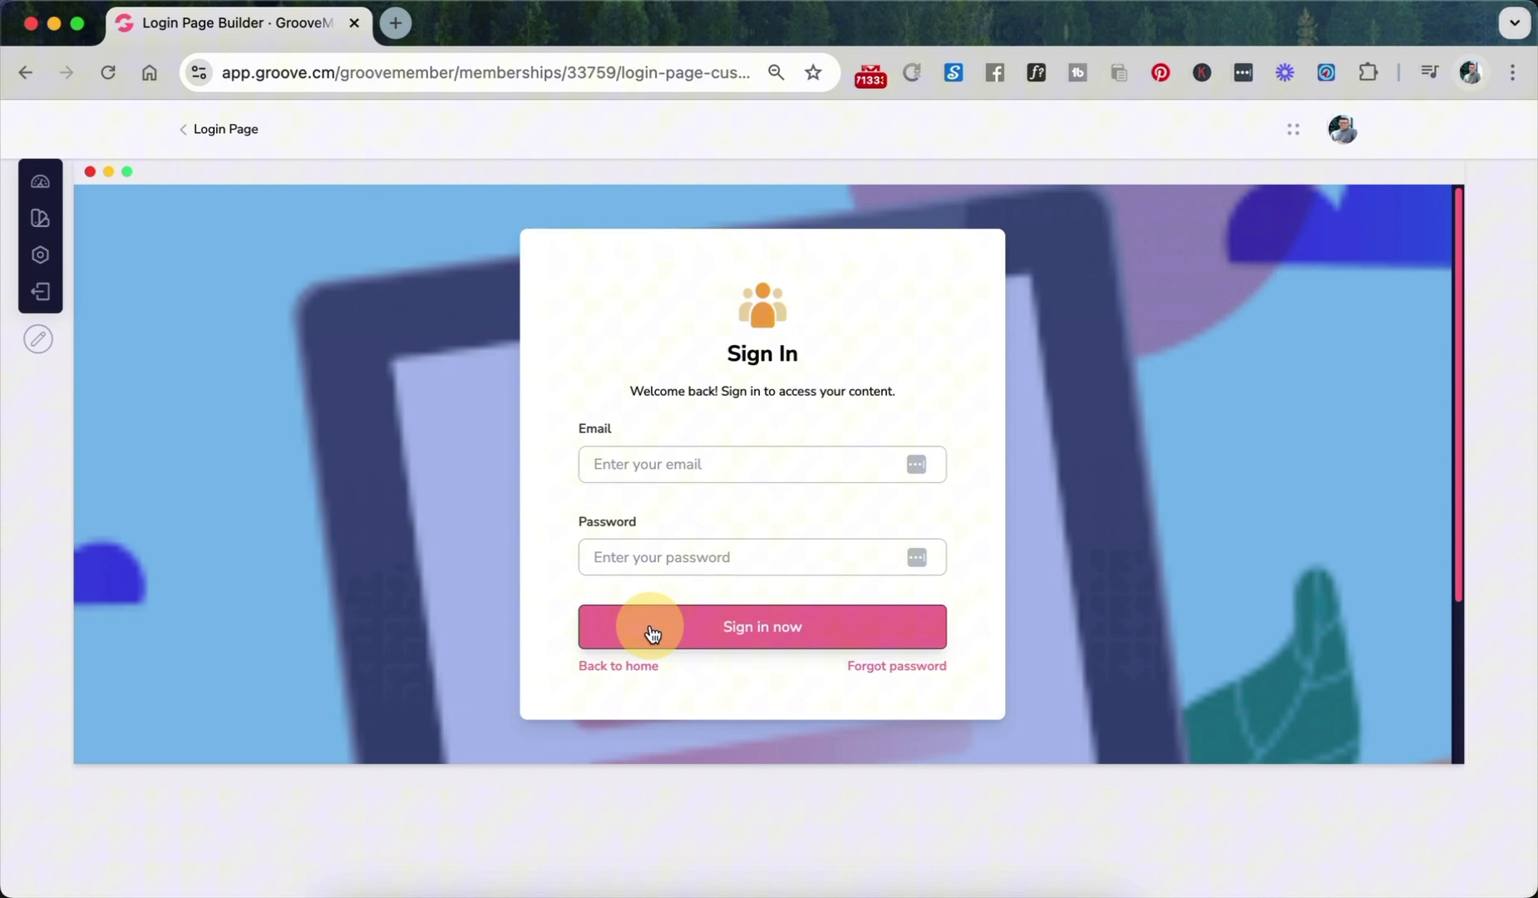
{"action": "left_click", "coordinate": [41, 260]}
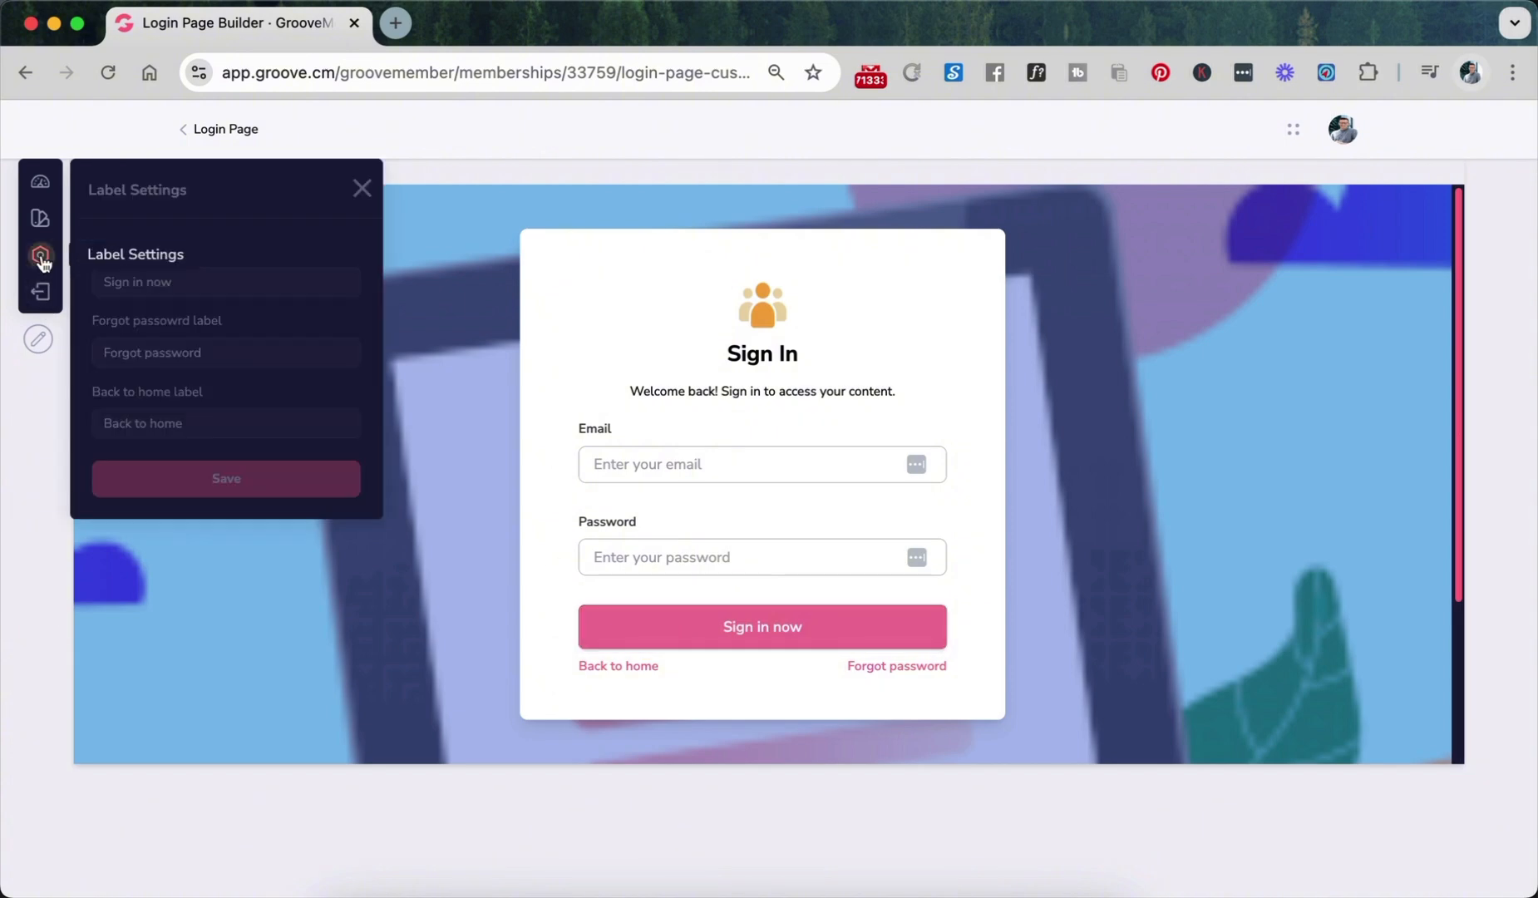
{"action": "triple_click", "coordinate": [111, 274]}
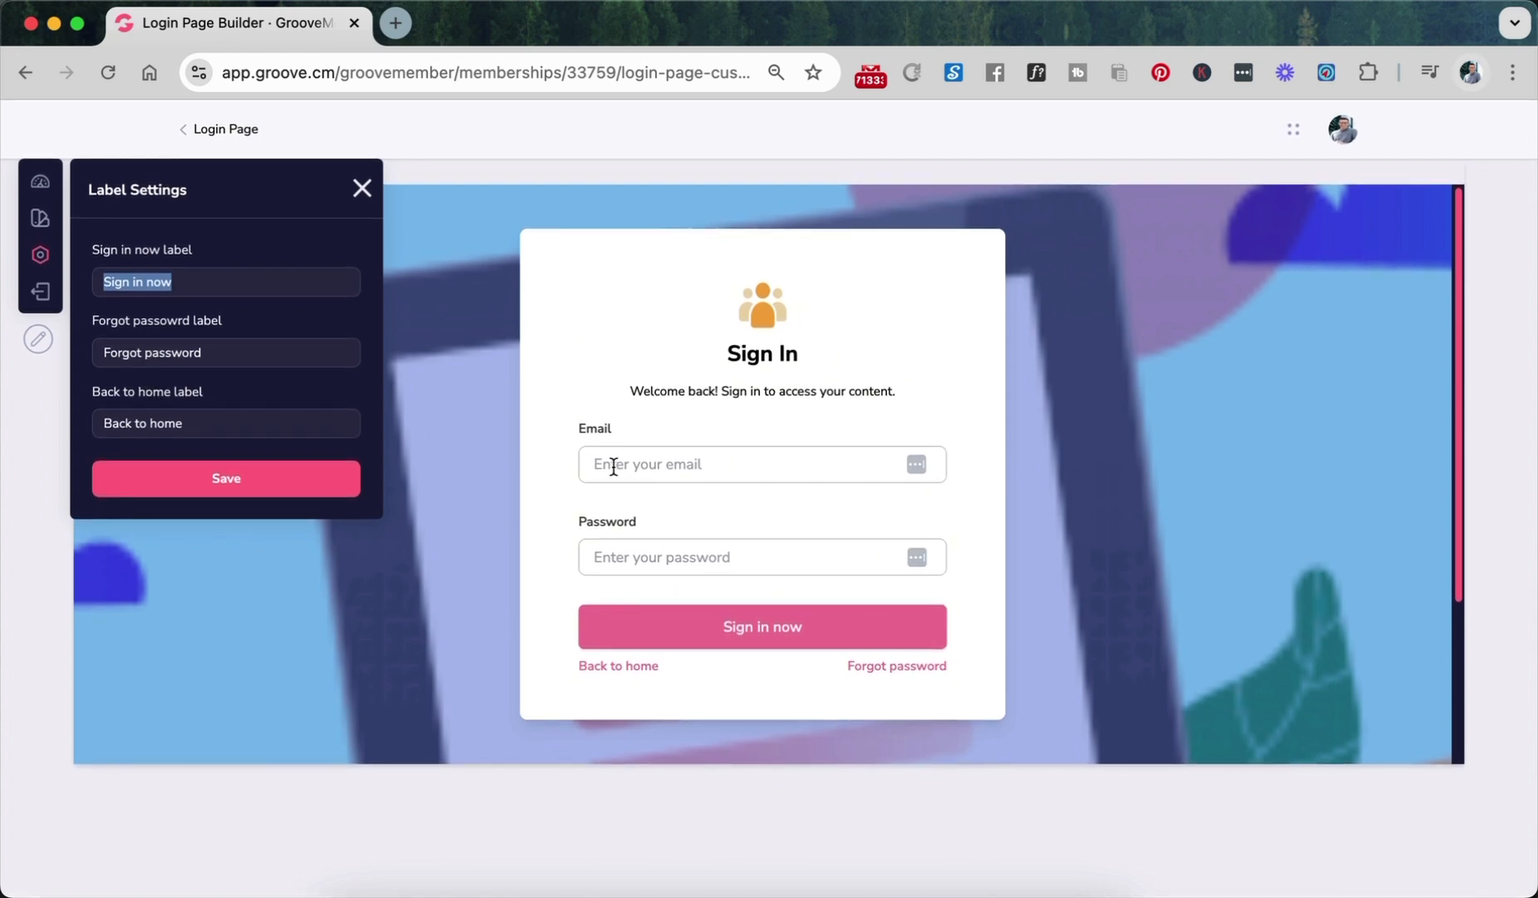
- Customize login Template 1 by replacing its logo image with the library photo of the man at a laptop
{"action": "left_click", "coordinate": [40, 218]}
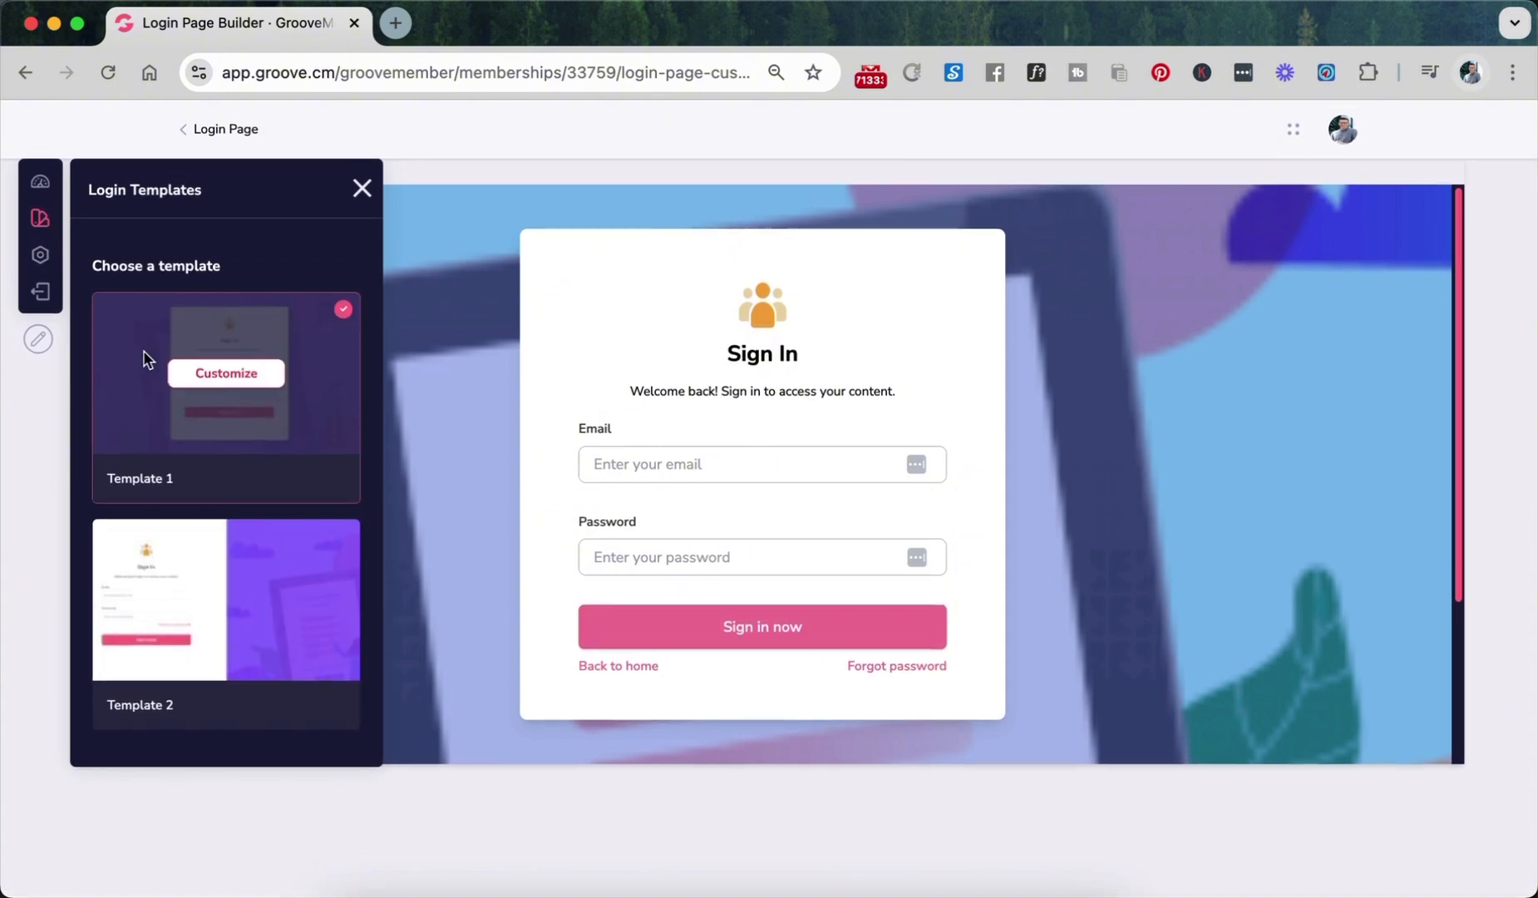
{"action": "left_click", "coordinate": [202, 382]}
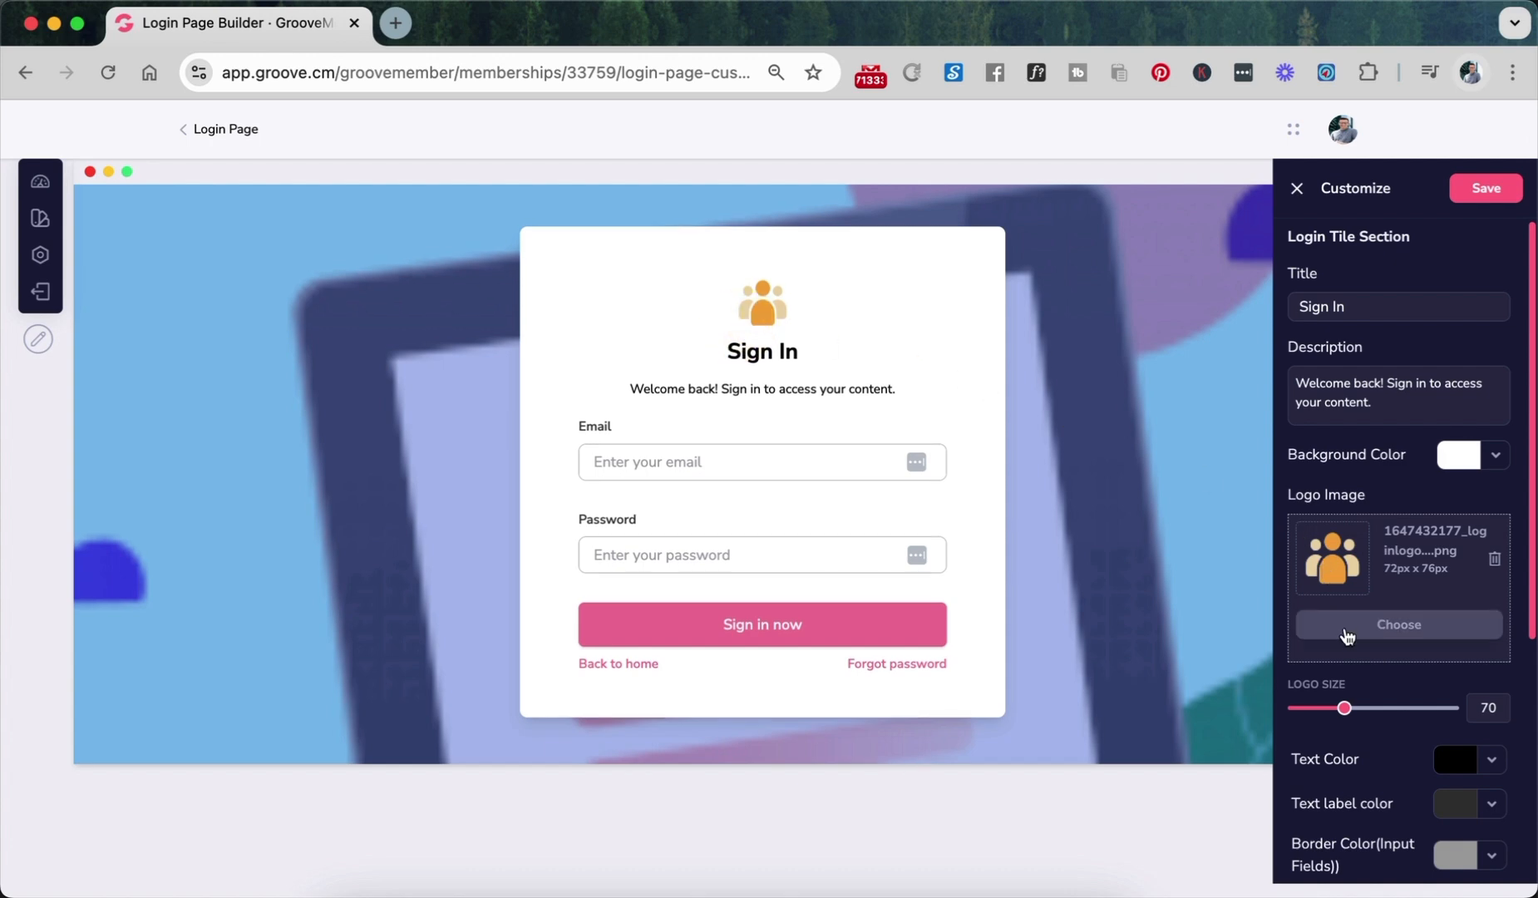
{"action": "left_click", "coordinate": [1347, 634]}
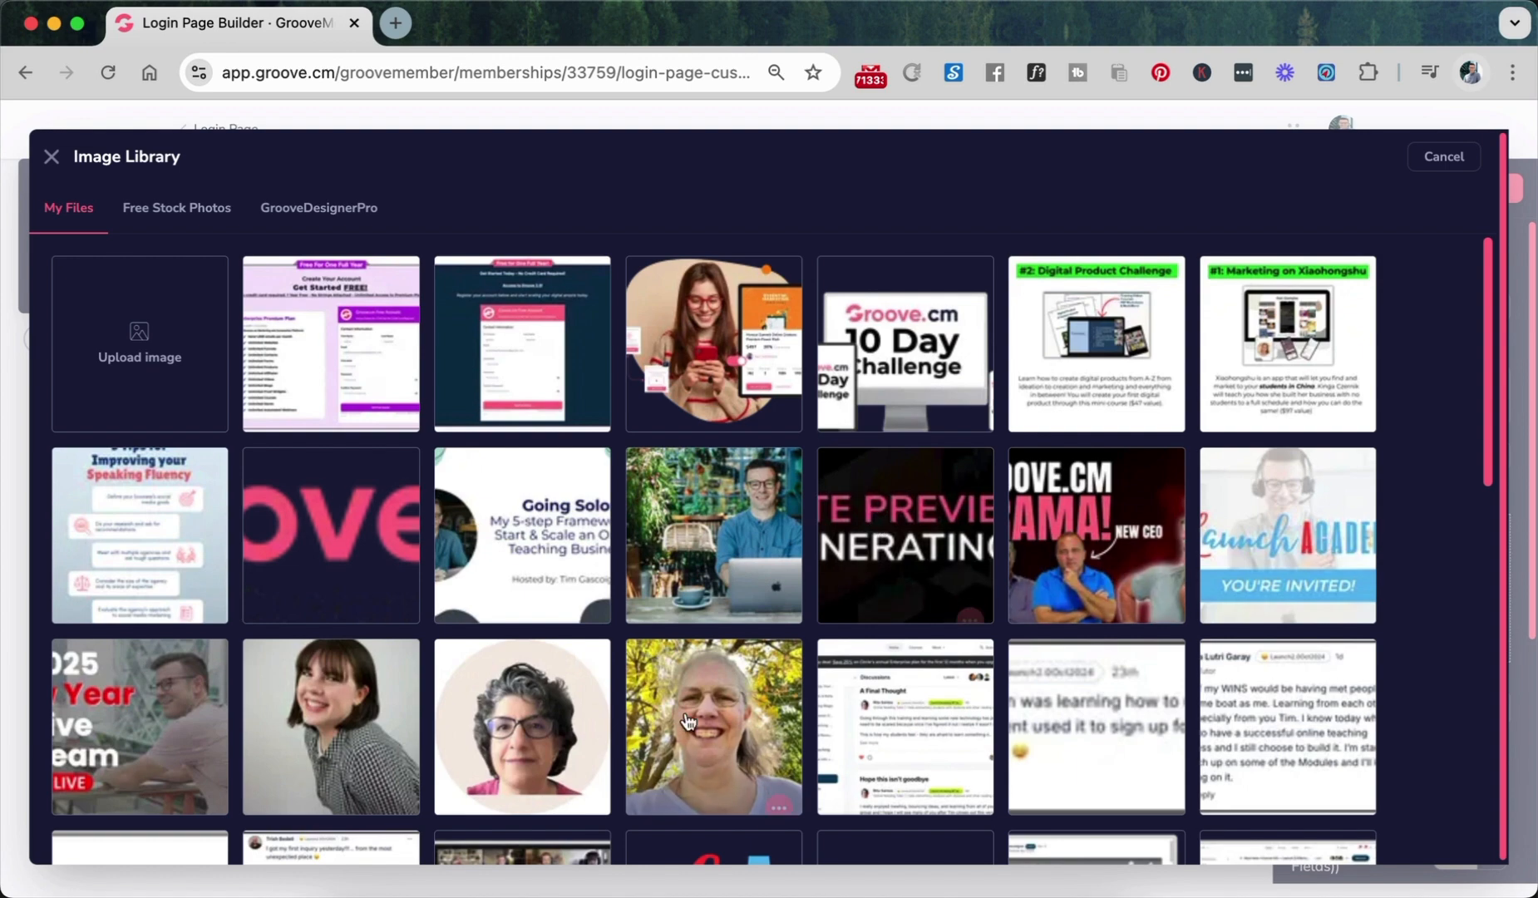
{"action": "scroll", "coordinate": [399, 631], "scroll_direction": "down", "scroll_amount": 3}
{"action": "left_click", "coordinate": [715, 316]}
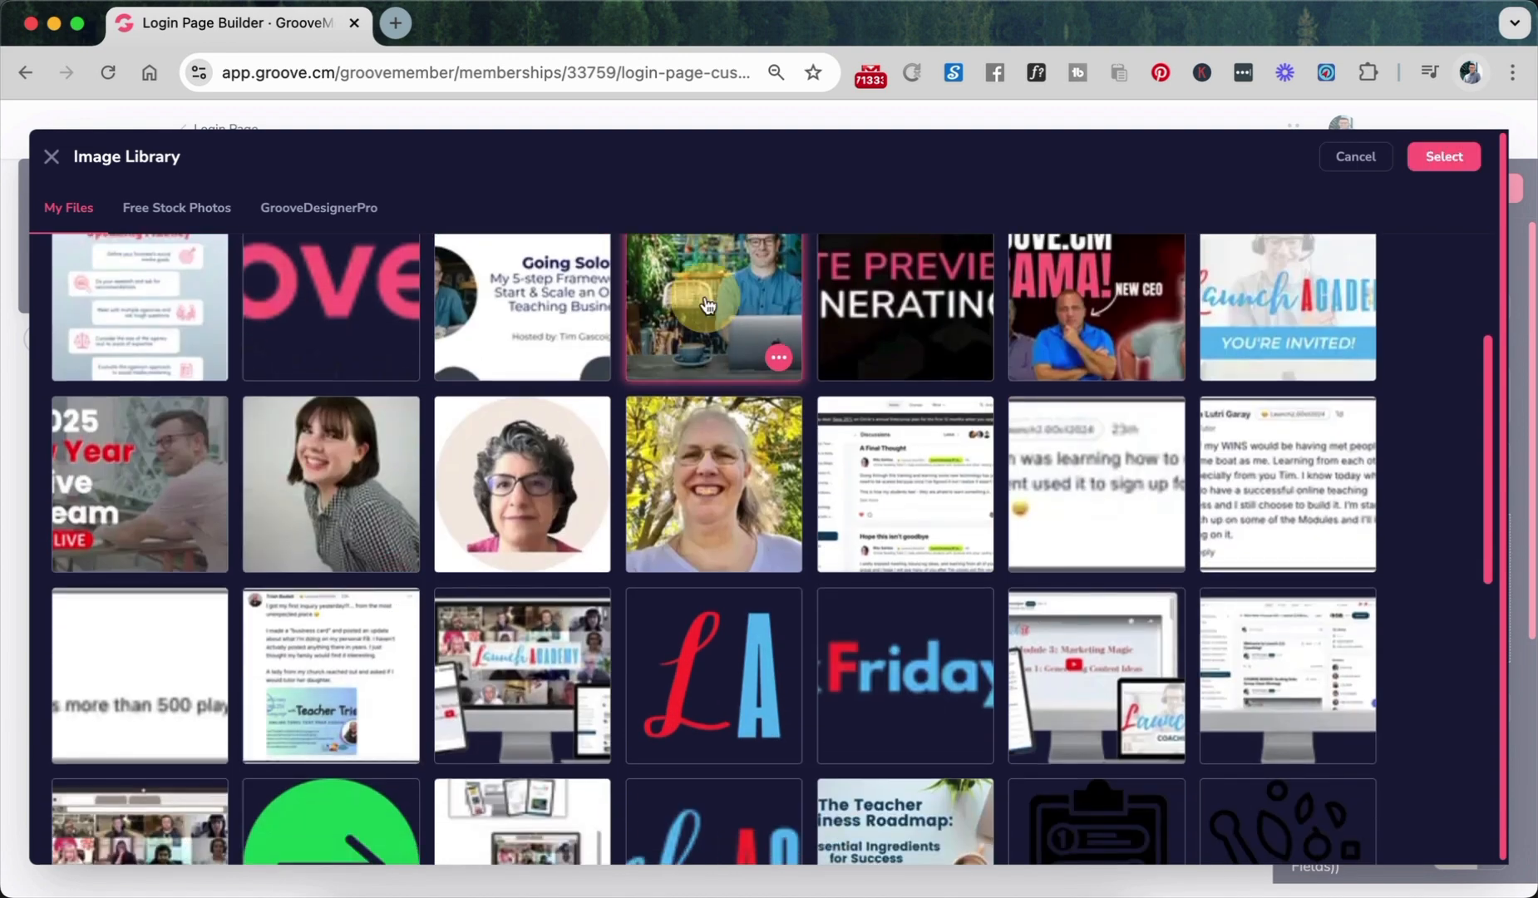
{"action": "left_click", "coordinate": [1443, 158]}
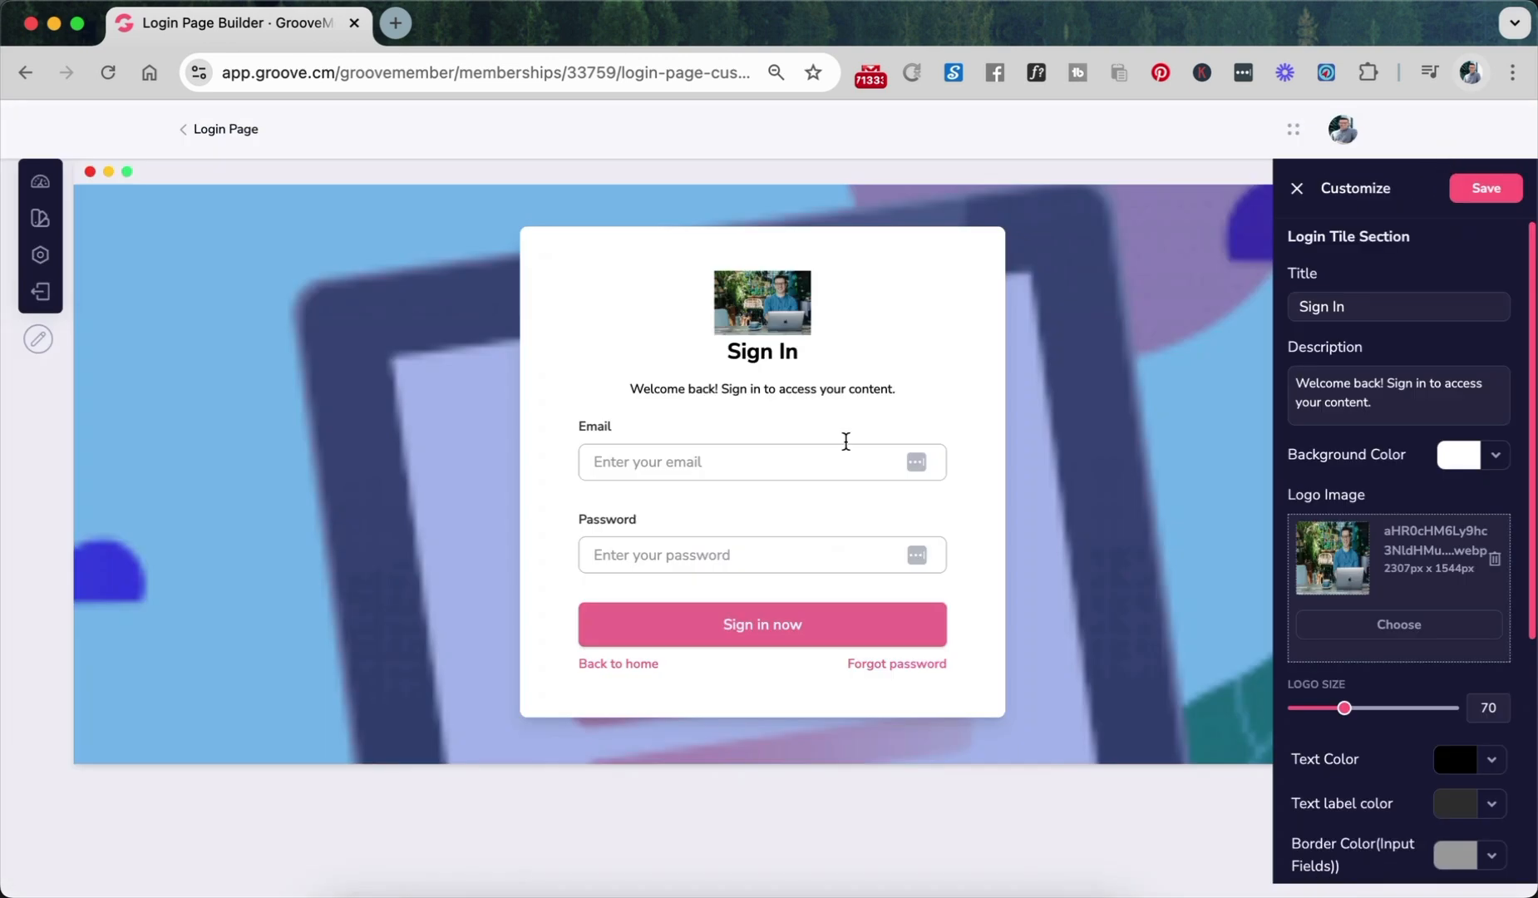
- Review the login tile options and set the background image to the library photo of a laptop, coffee cup and phone
{"action": "triple_click", "coordinate": [1296, 393]}
{"action": "scroll", "coordinate": [1320, 646], "scroll_direction": "down", "scroll_amount": 5}
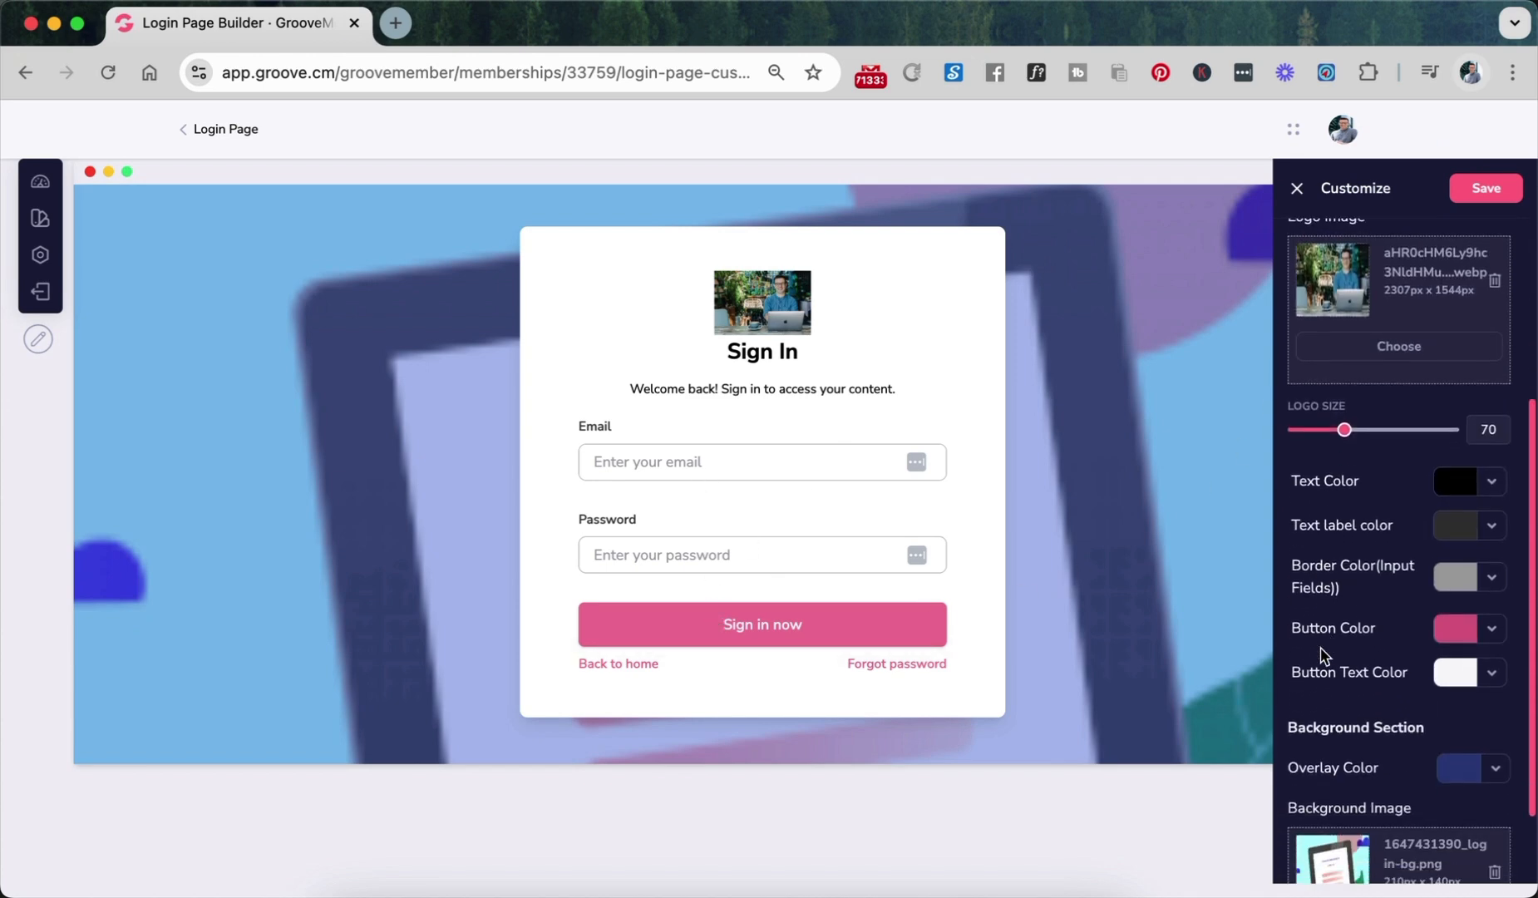
{"action": "scroll", "coordinate": [1322, 790], "scroll_direction": "up", "scroll_amount": 5}
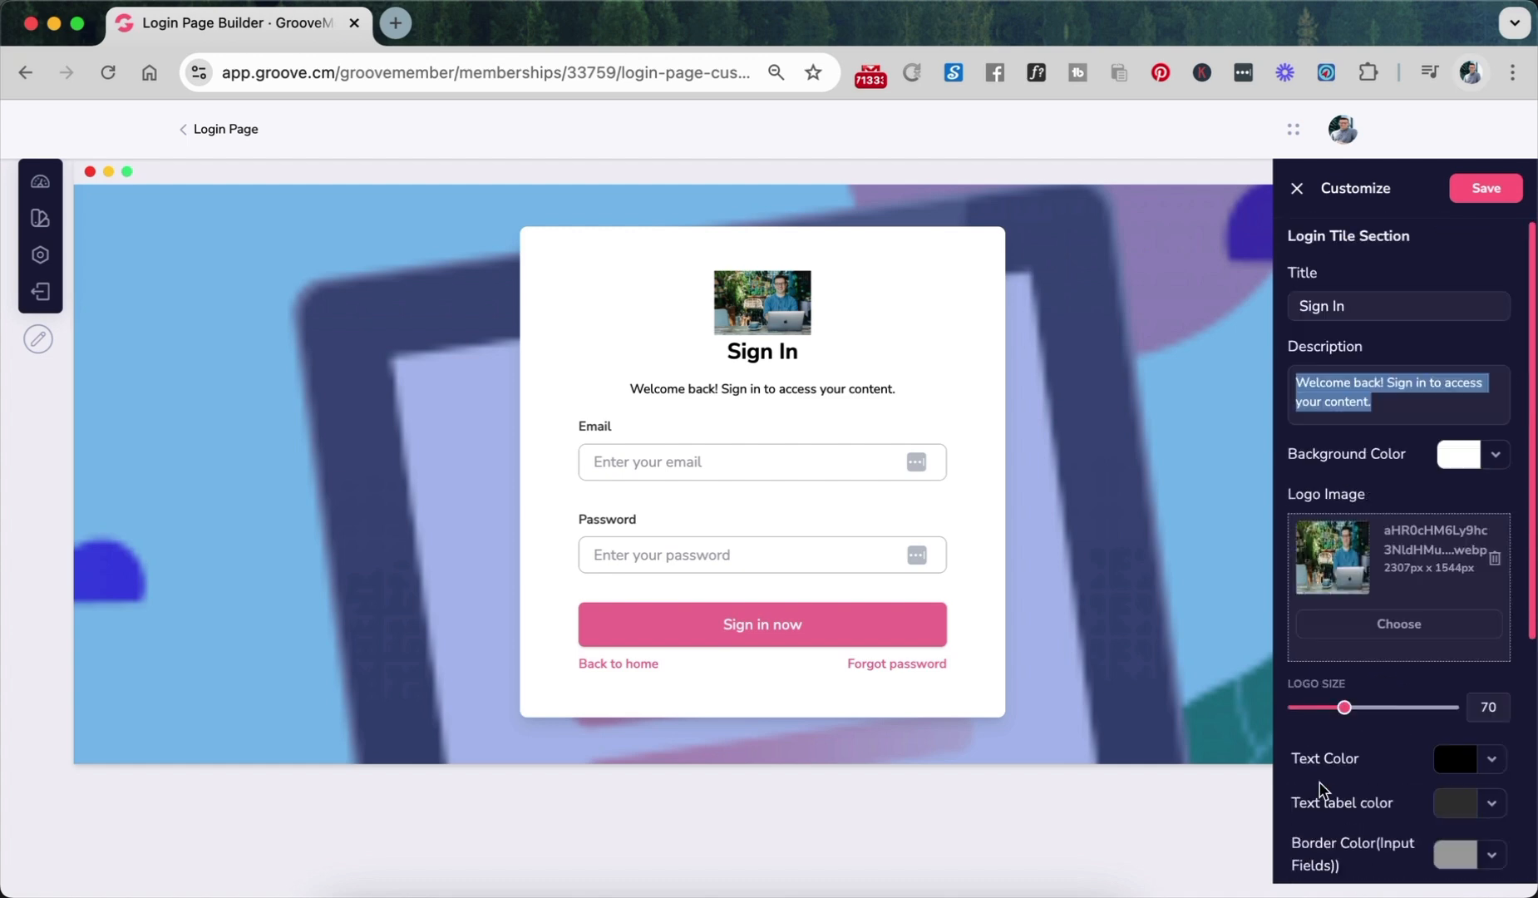
{"action": "scroll", "coordinate": [1347, 798], "scroll_direction": "down", "scroll_amount": 5}
{"action": "left_click", "coordinate": [1382, 840]}
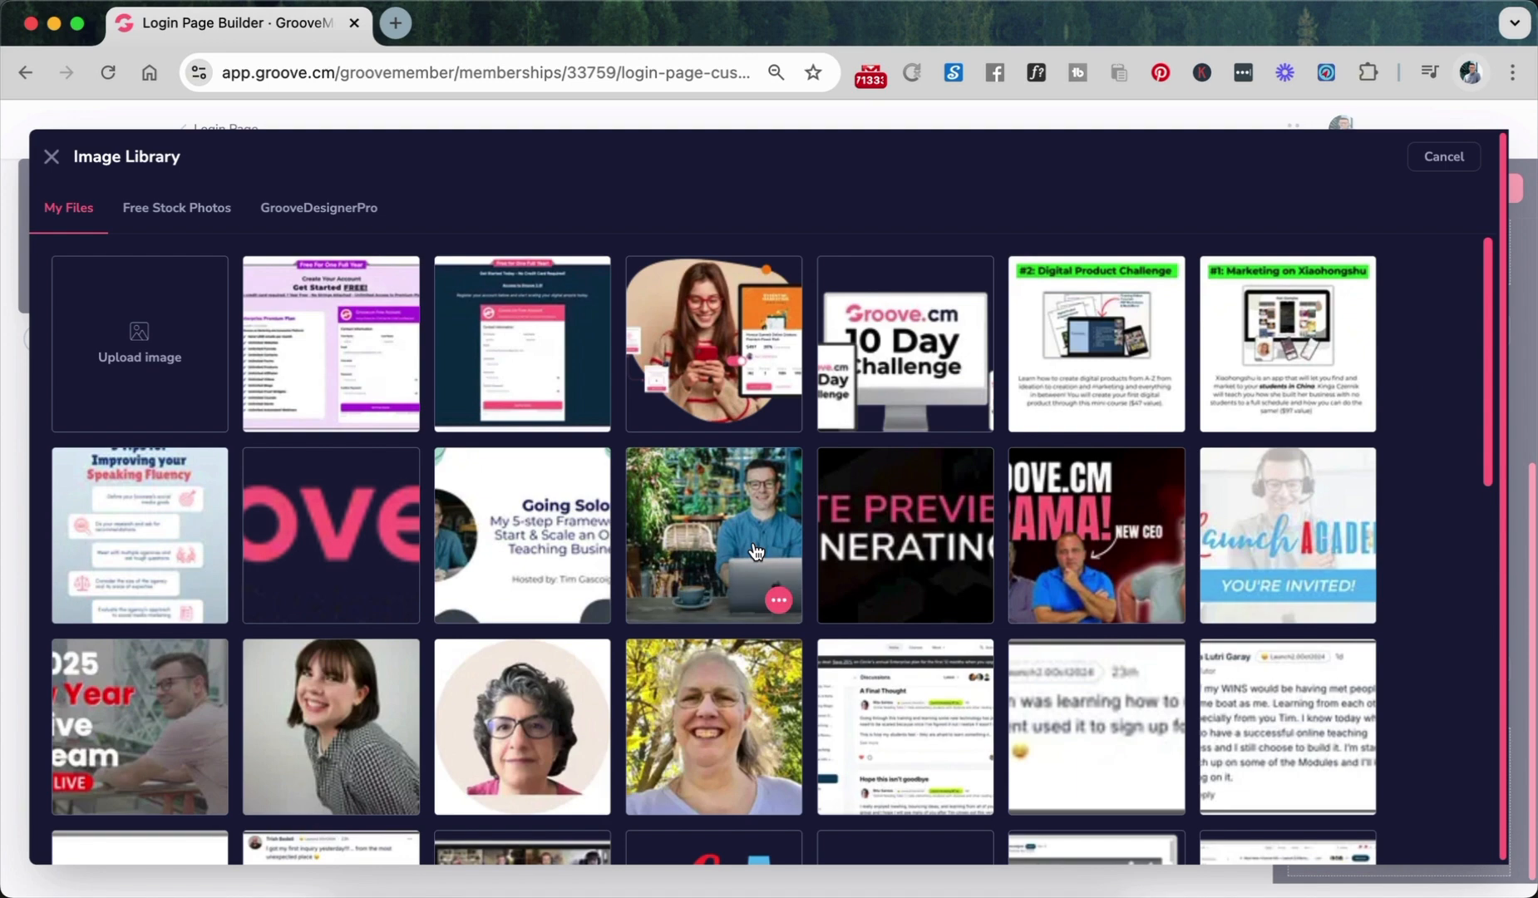
{"action": "scroll", "coordinate": [755, 551], "scroll_direction": "down", "scroll_amount": 7}
{"action": "scroll", "coordinate": [755, 551], "scroll_direction": "down", "scroll_amount": 12}
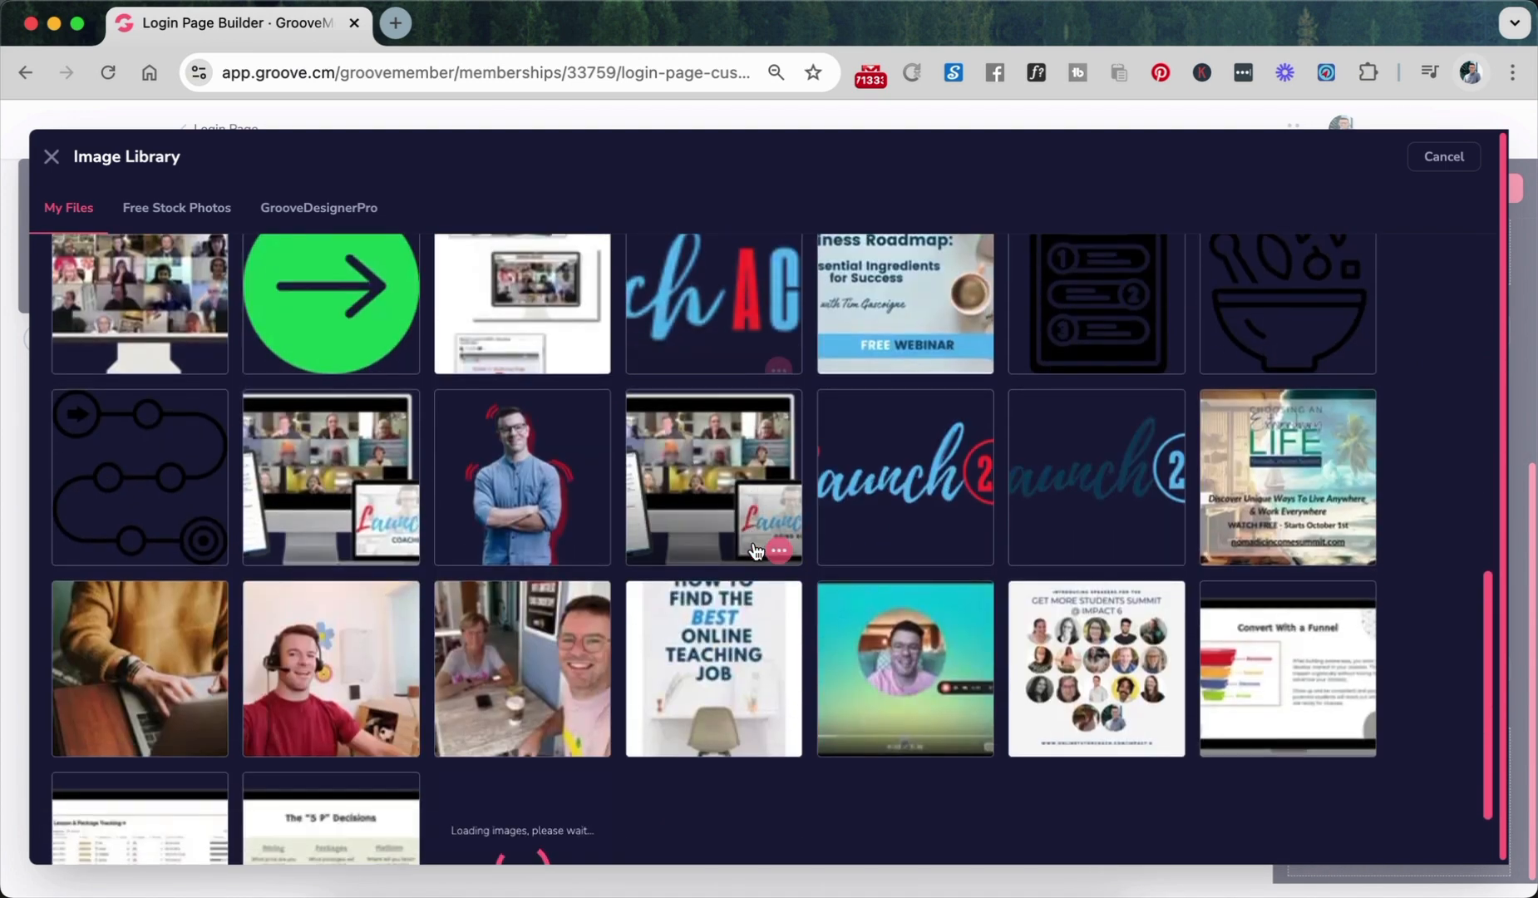
{"action": "scroll", "coordinate": [755, 551], "scroll_direction": "down", "scroll_amount": 5}
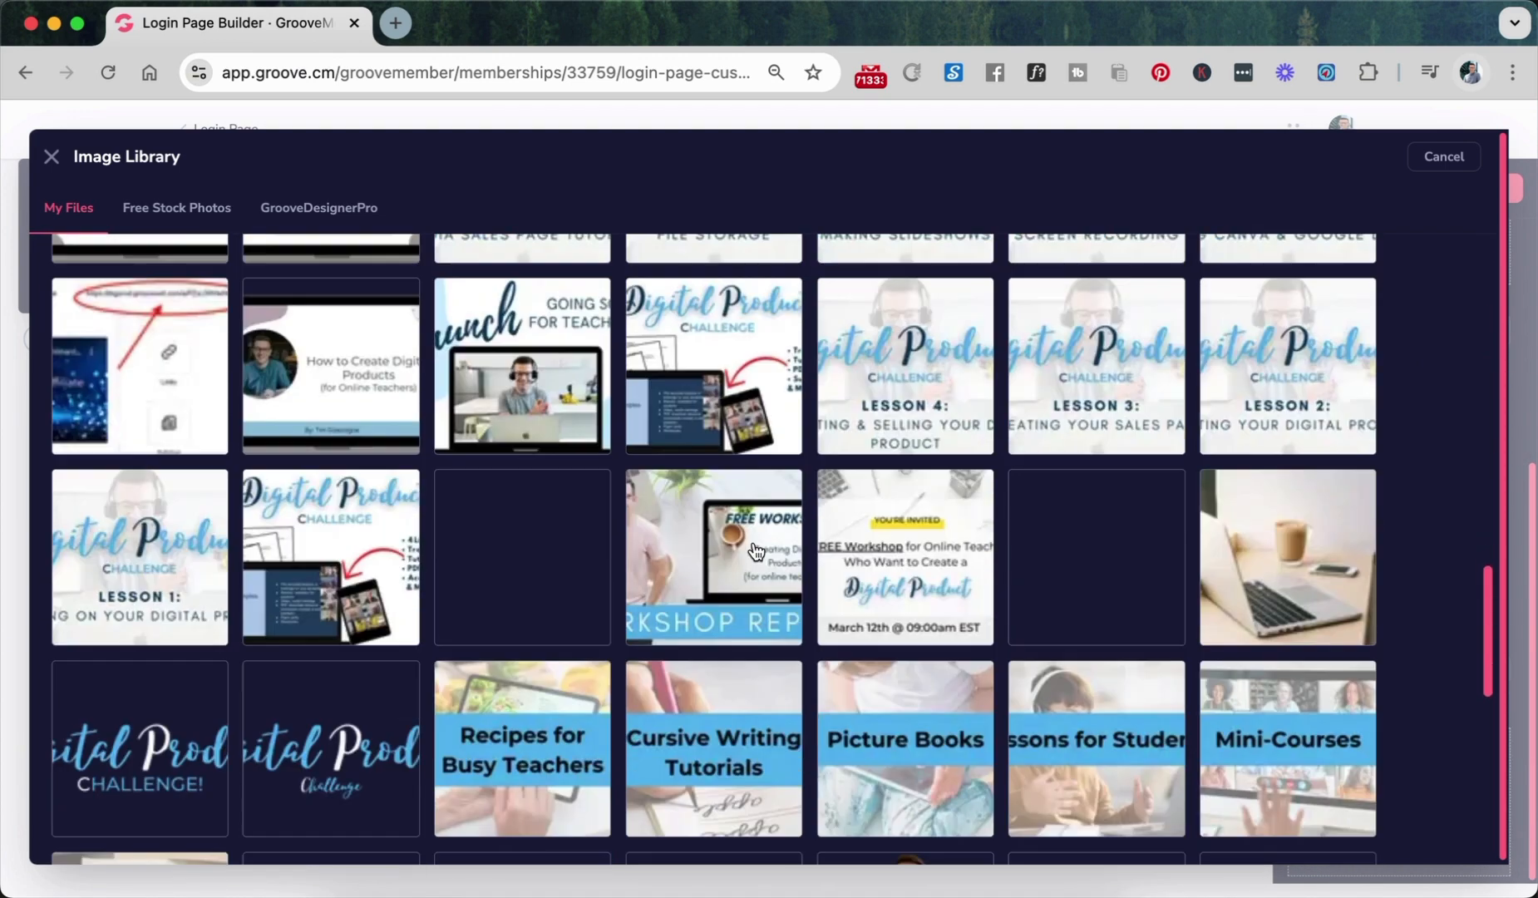
{"action": "scroll", "coordinate": [755, 551], "scroll_direction": "up", "scroll_amount": 4}
{"action": "left_click", "coordinate": [1283, 551]}
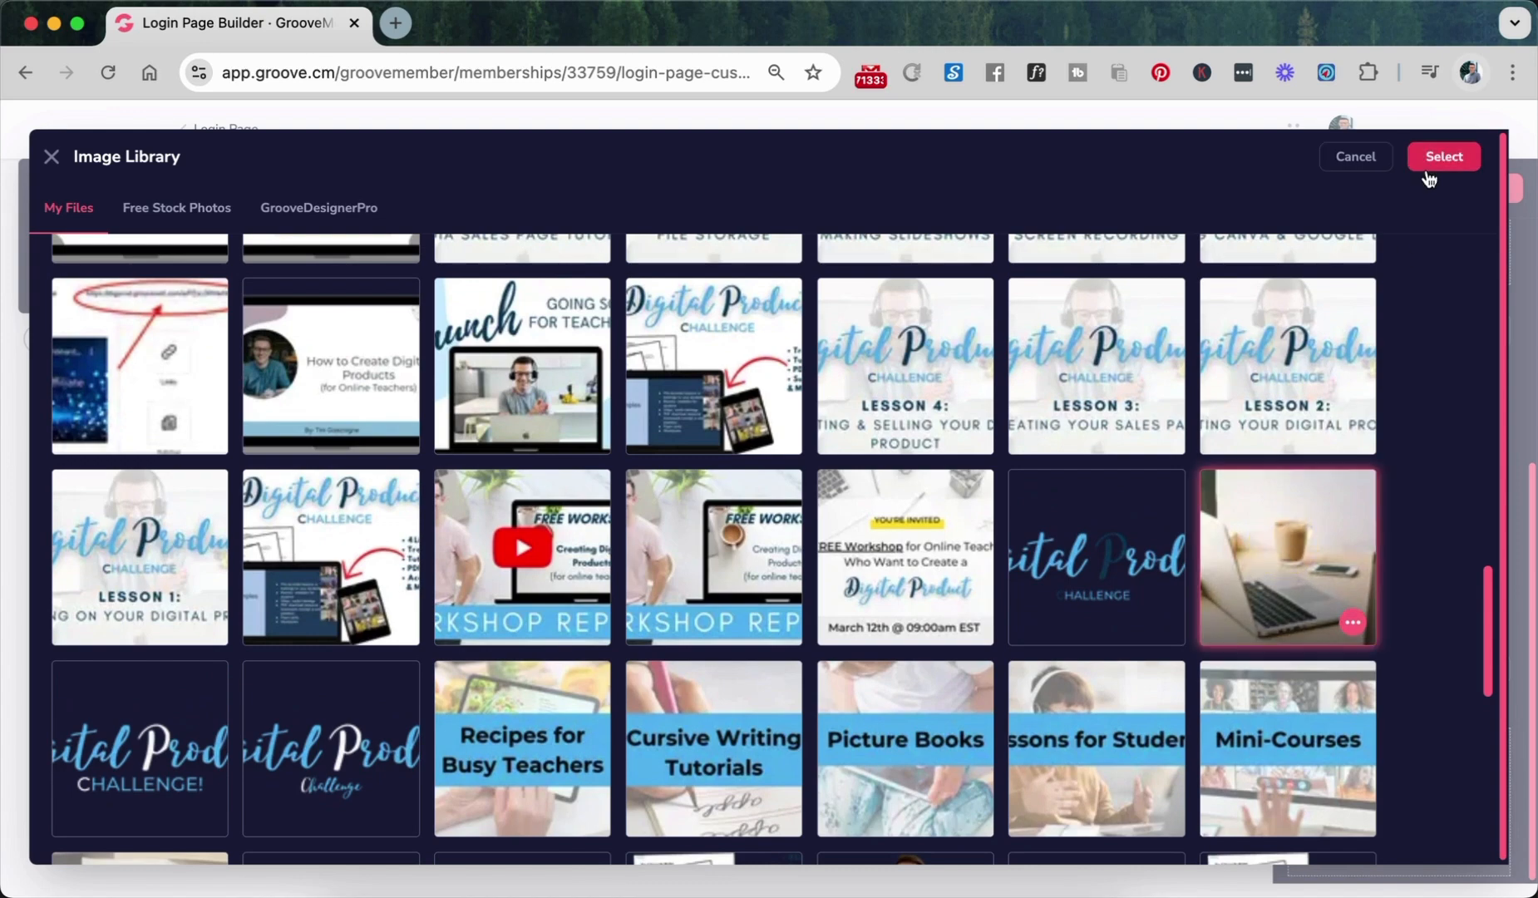
{"action": "left_click", "coordinate": [1444, 156]}
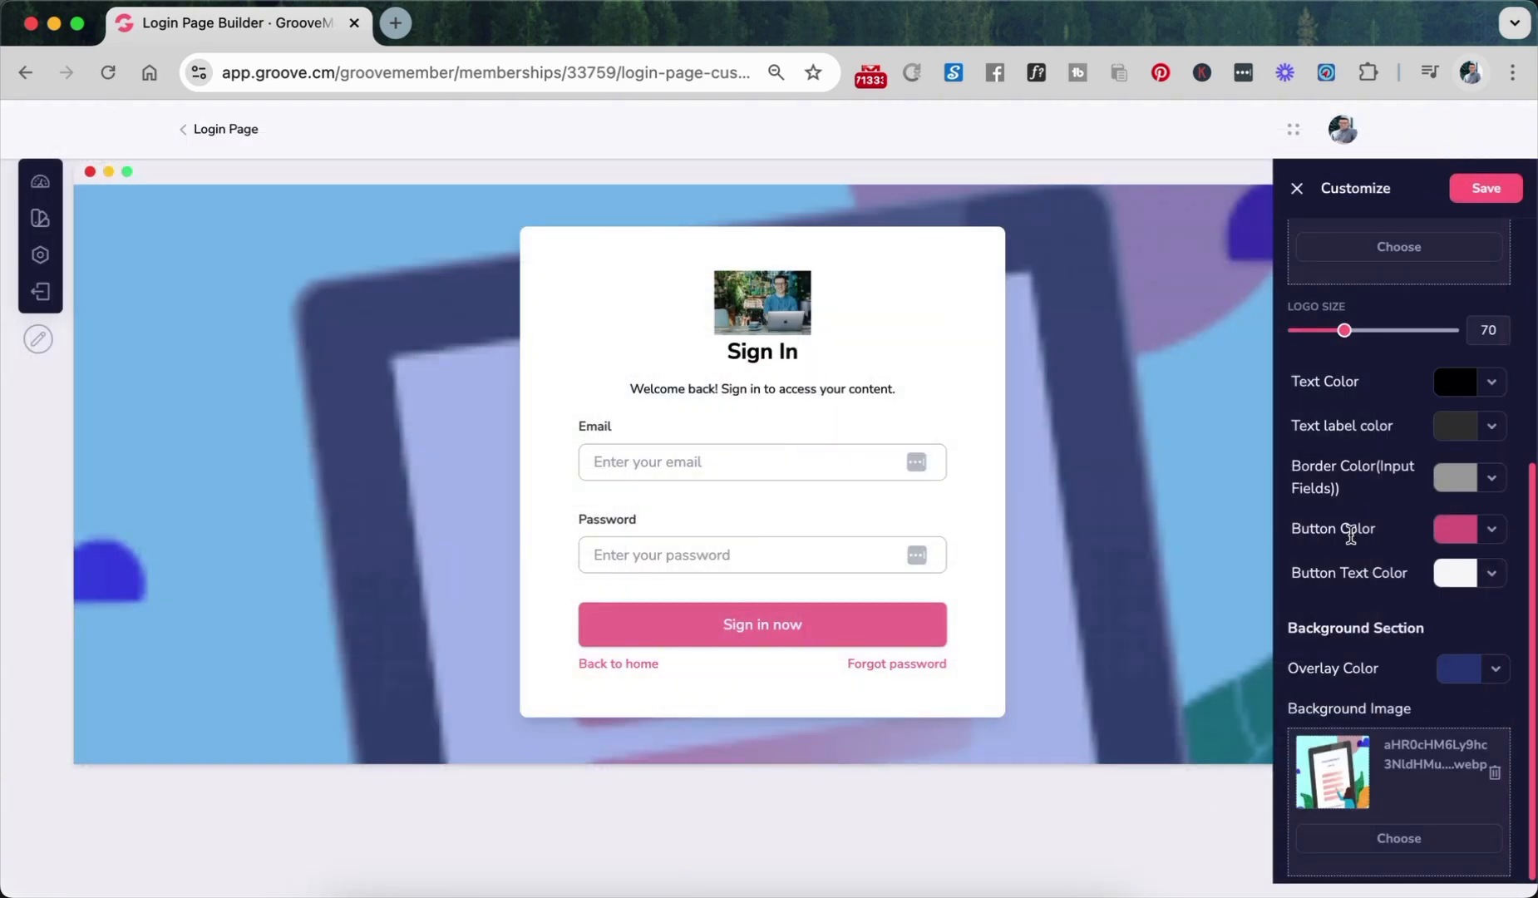
- Save the login page customization and return to the template selection page
{"action": "left_click", "coordinate": [1477, 208]}
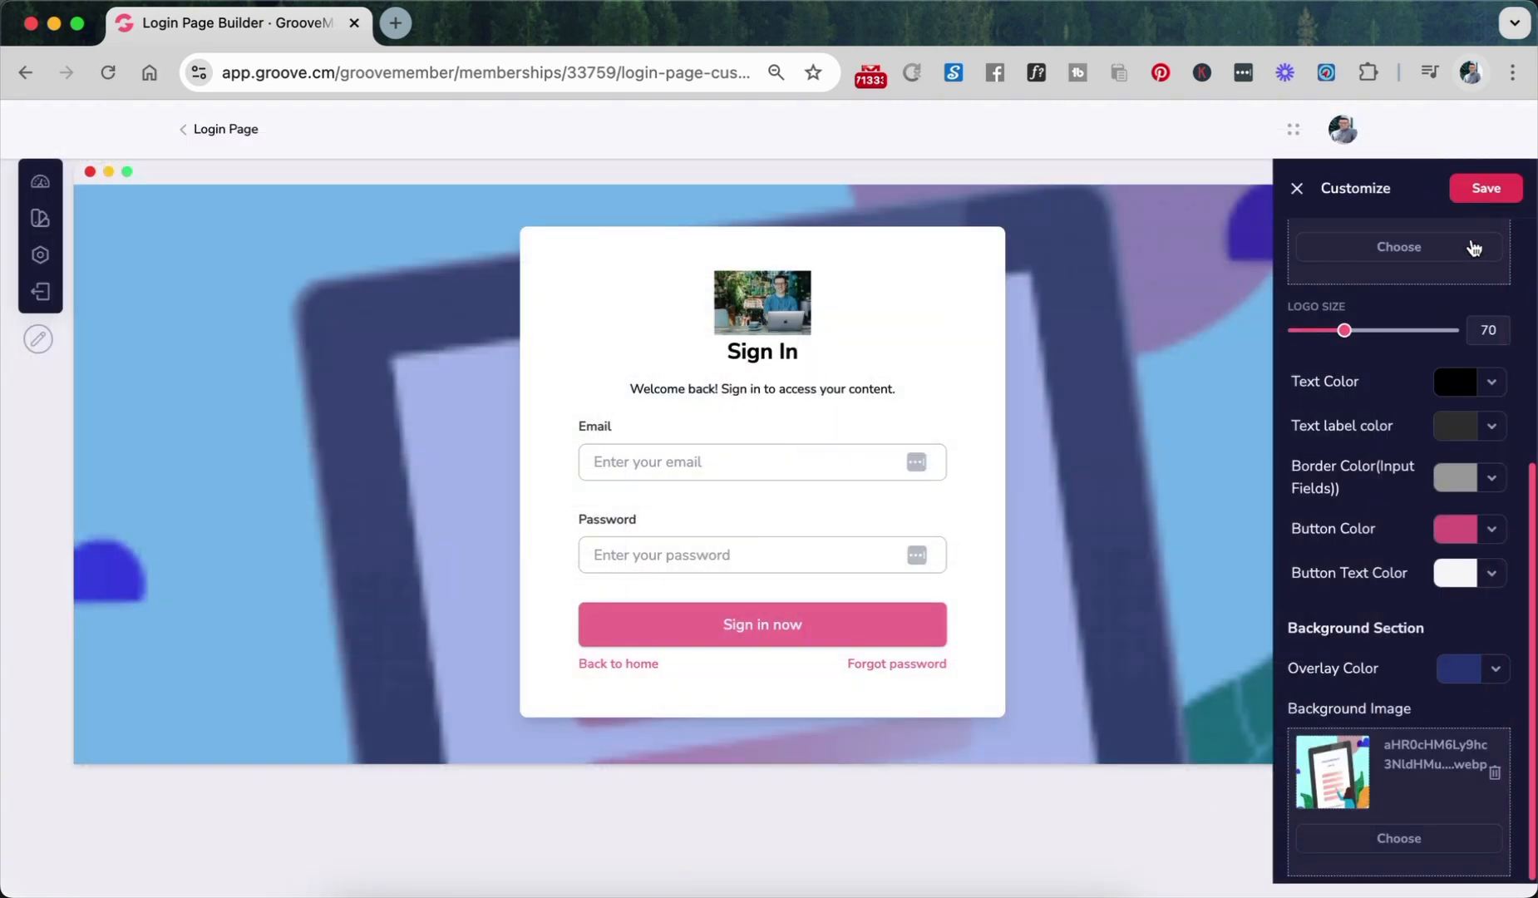
{"action": "left_click", "coordinate": [1130, 592]}
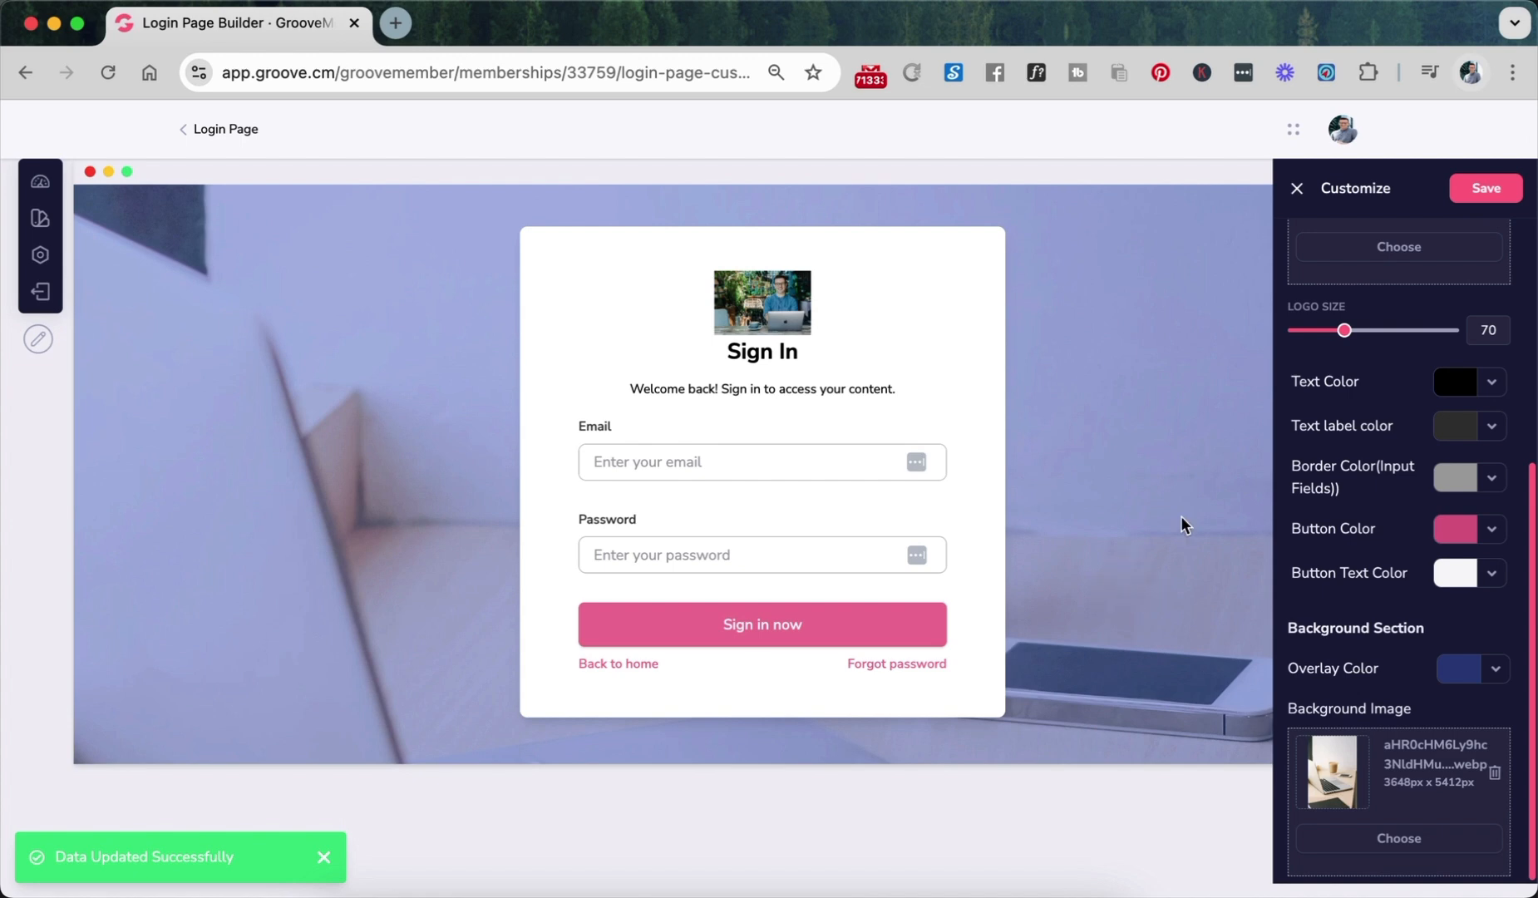
{"action": "left_click", "coordinate": [1297, 188]}
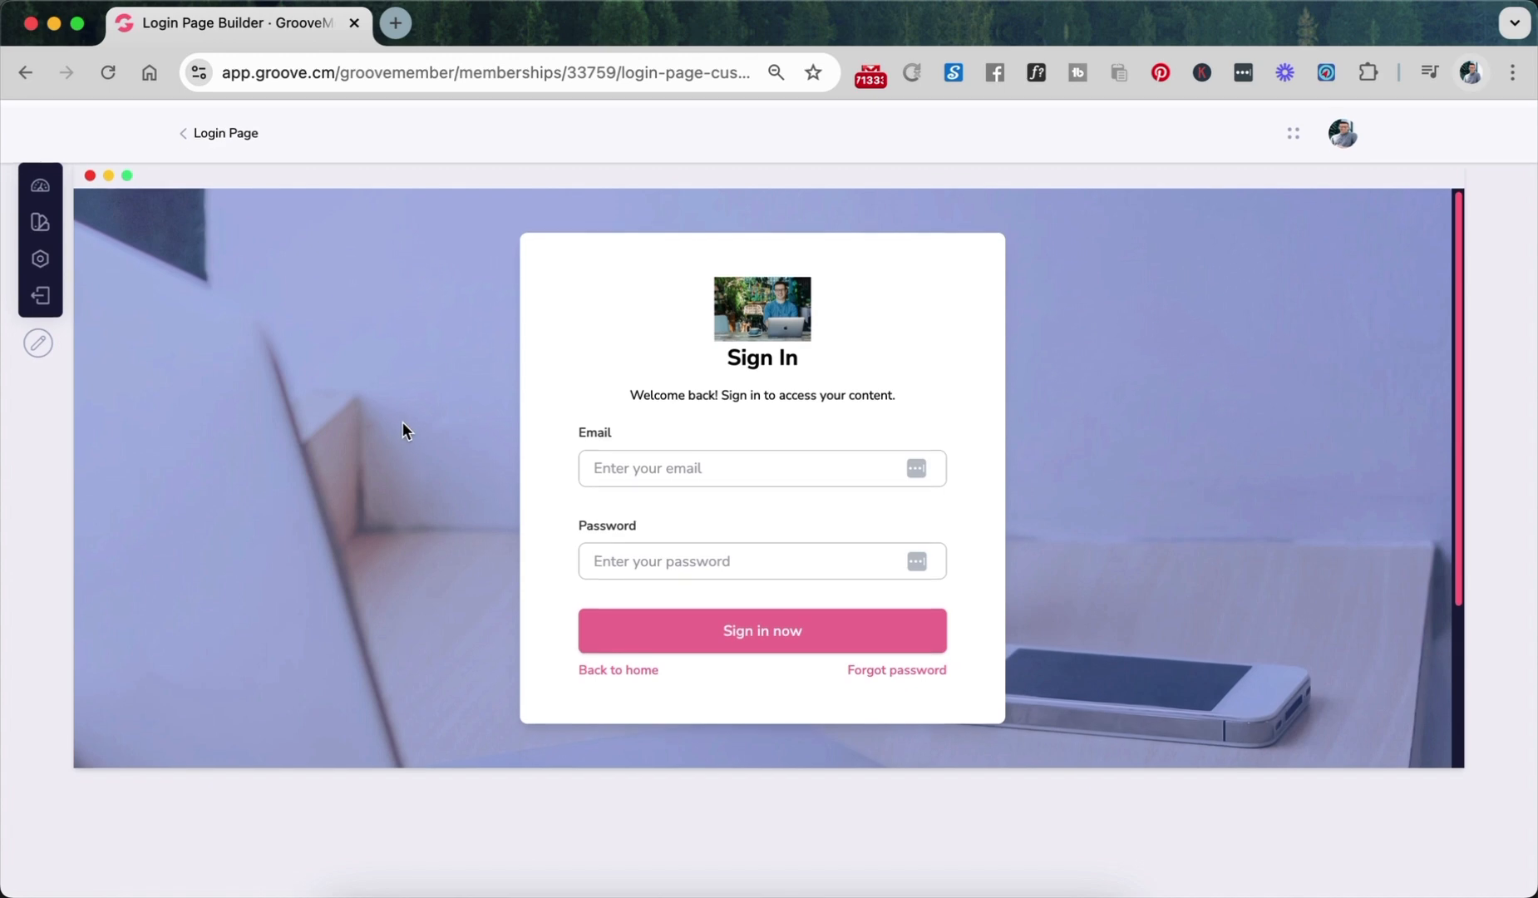
{"action": "left_click", "coordinate": [184, 130]}
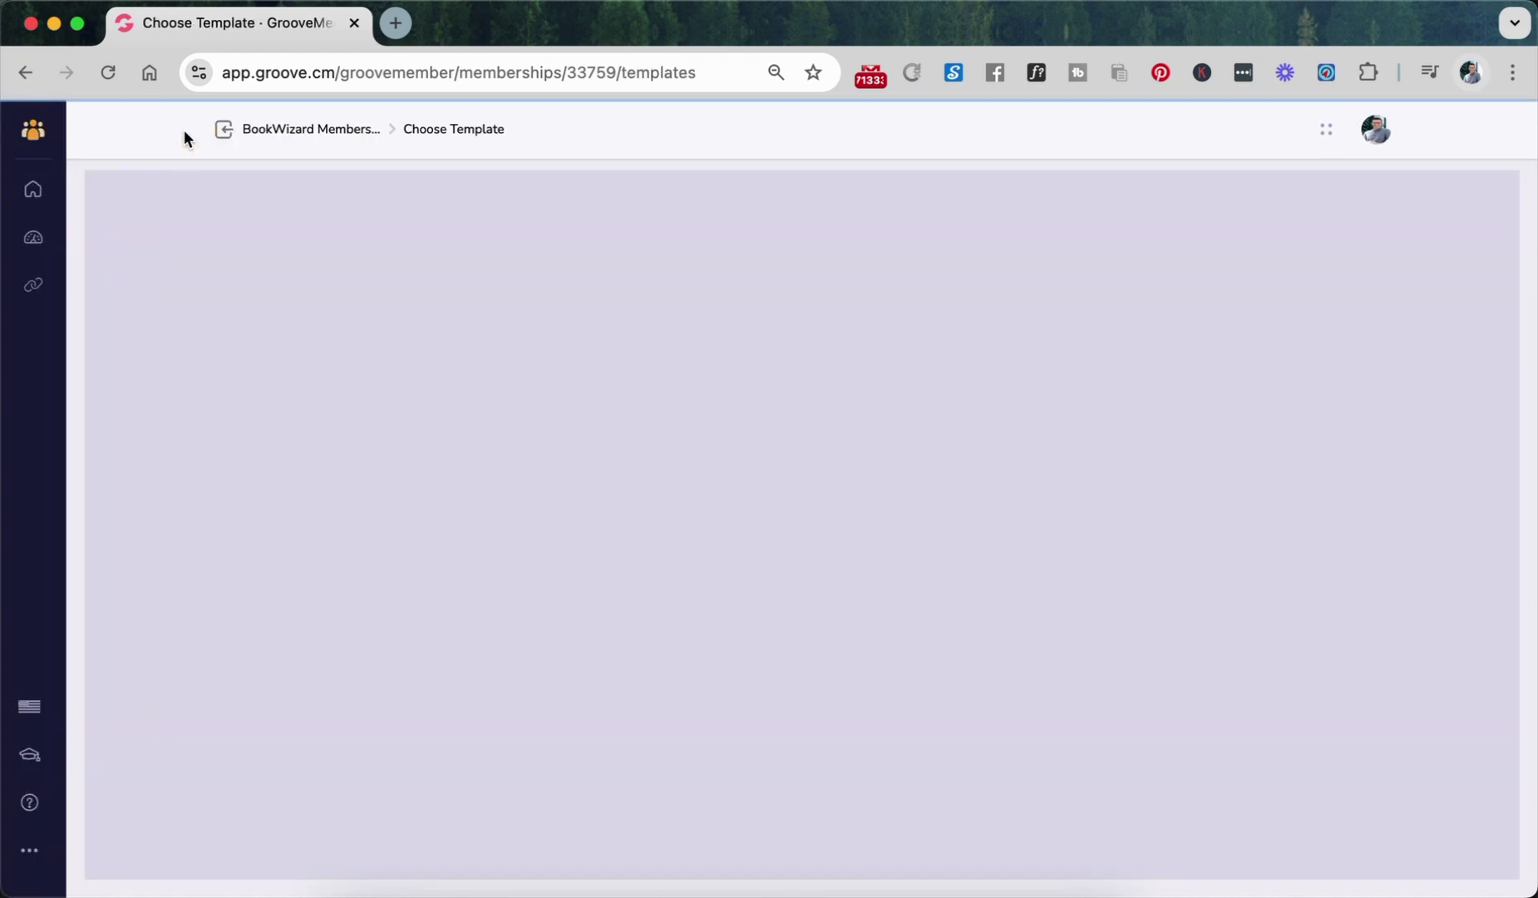
- Open the Groovey membership site template for customization
{"action": "scroll", "coordinate": [275, 521], "scroll_direction": "down", "scroll_amount": 1}
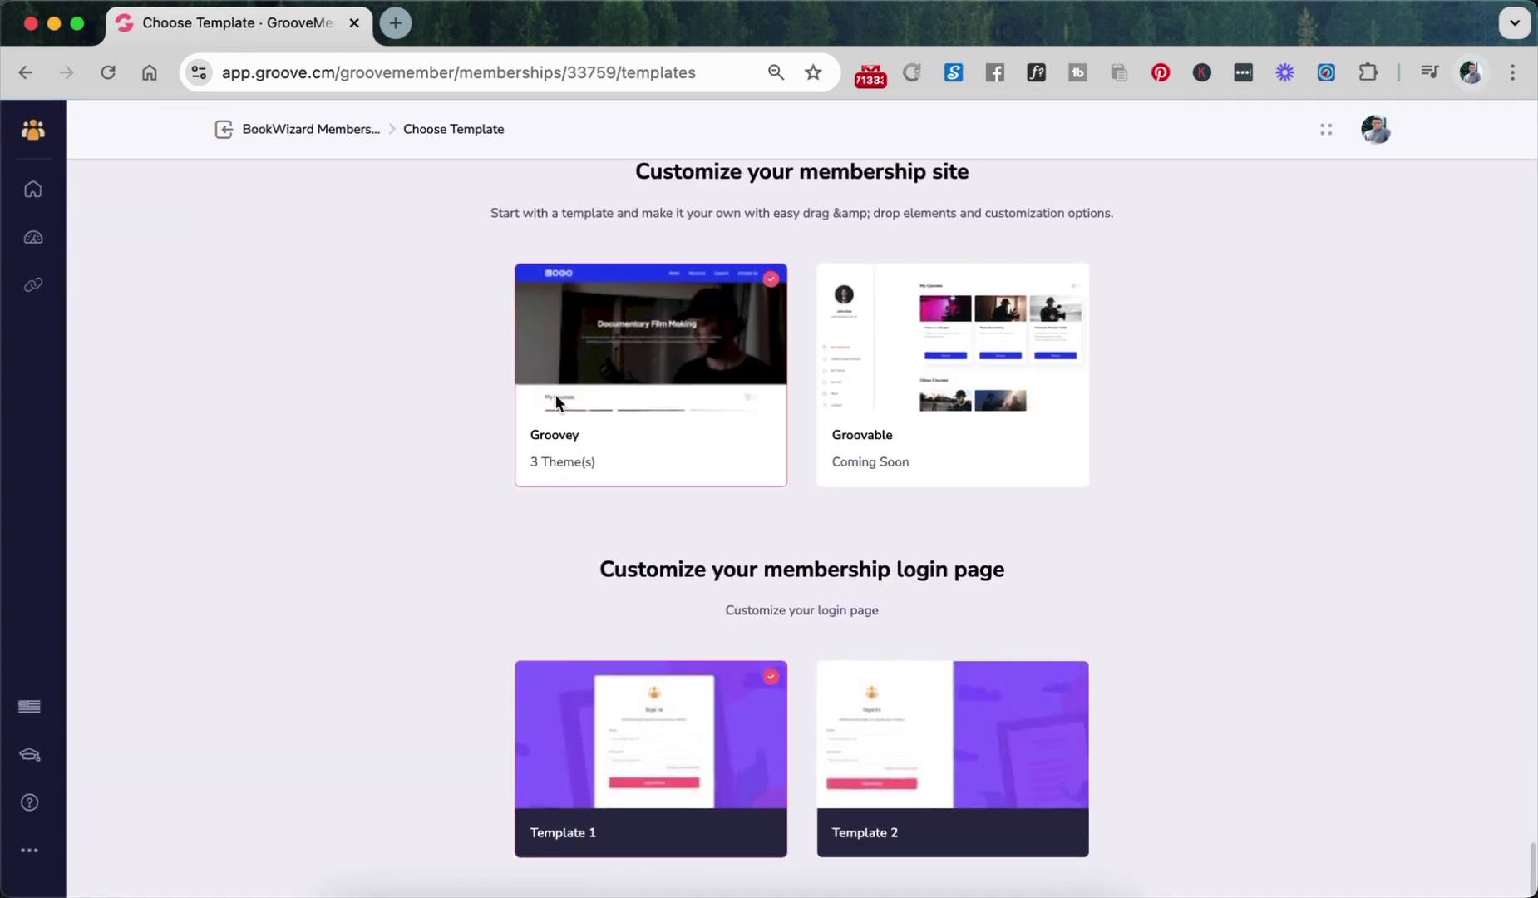
{"action": "mouse_move", "coordinate": [637, 359]}
{"action": "left_click", "coordinate": [592, 339]}
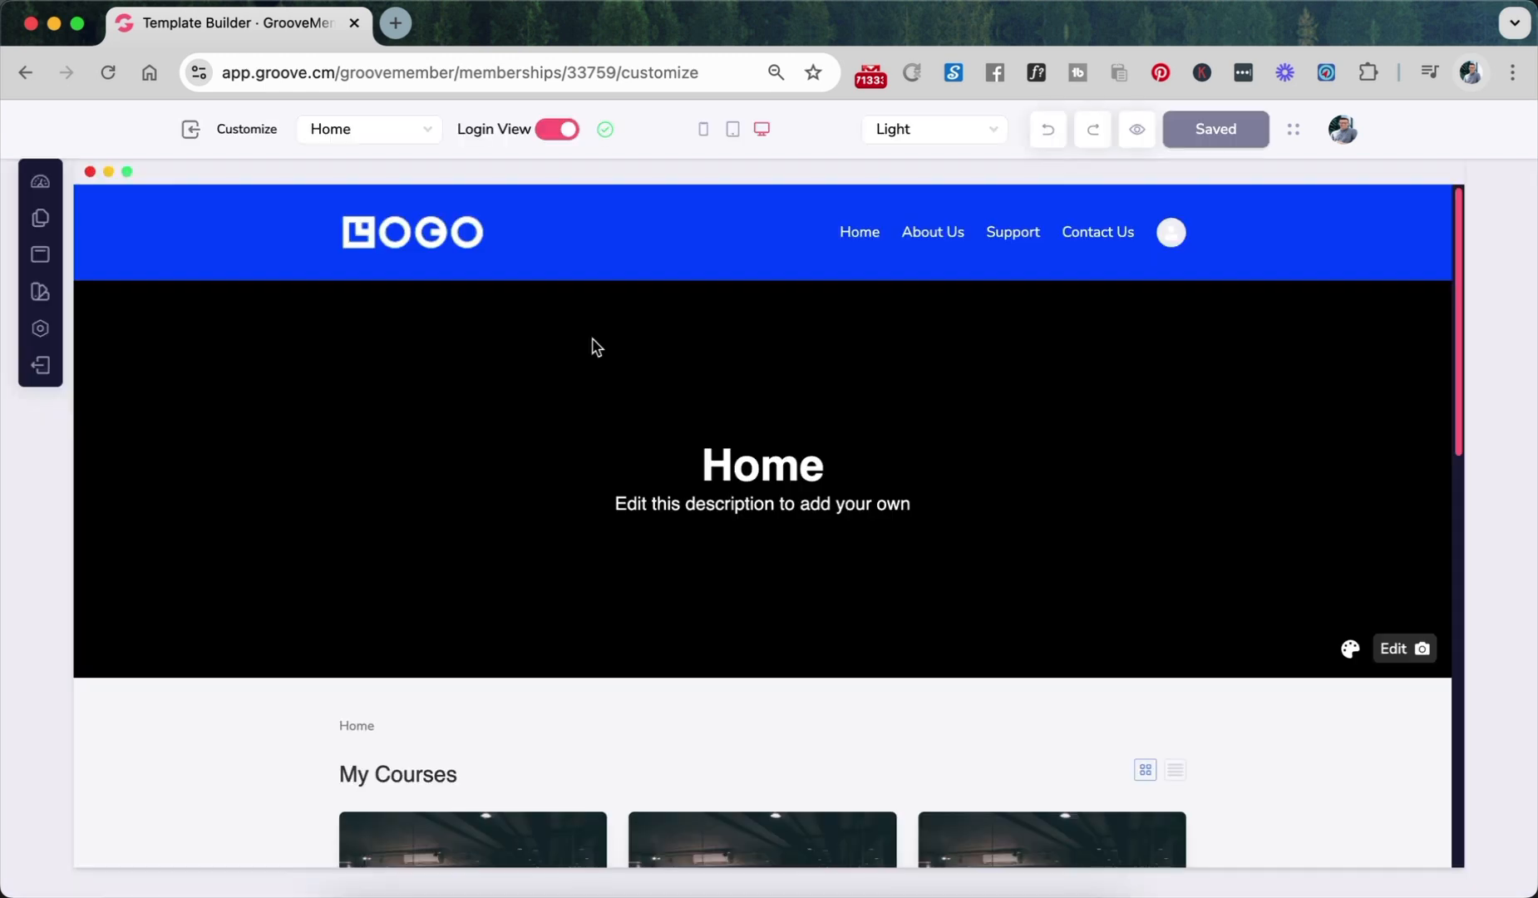
- Examine the Home page layout, including its header, banner, My Courses and Other Courses sections
{"action": "scroll", "coordinate": [592, 341], "scroll_direction": "down", "scroll_amount": 14}
{"action": "scroll", "coordinate": [593, 346], "scroll_direction": "up", "scroll_amount": 10}
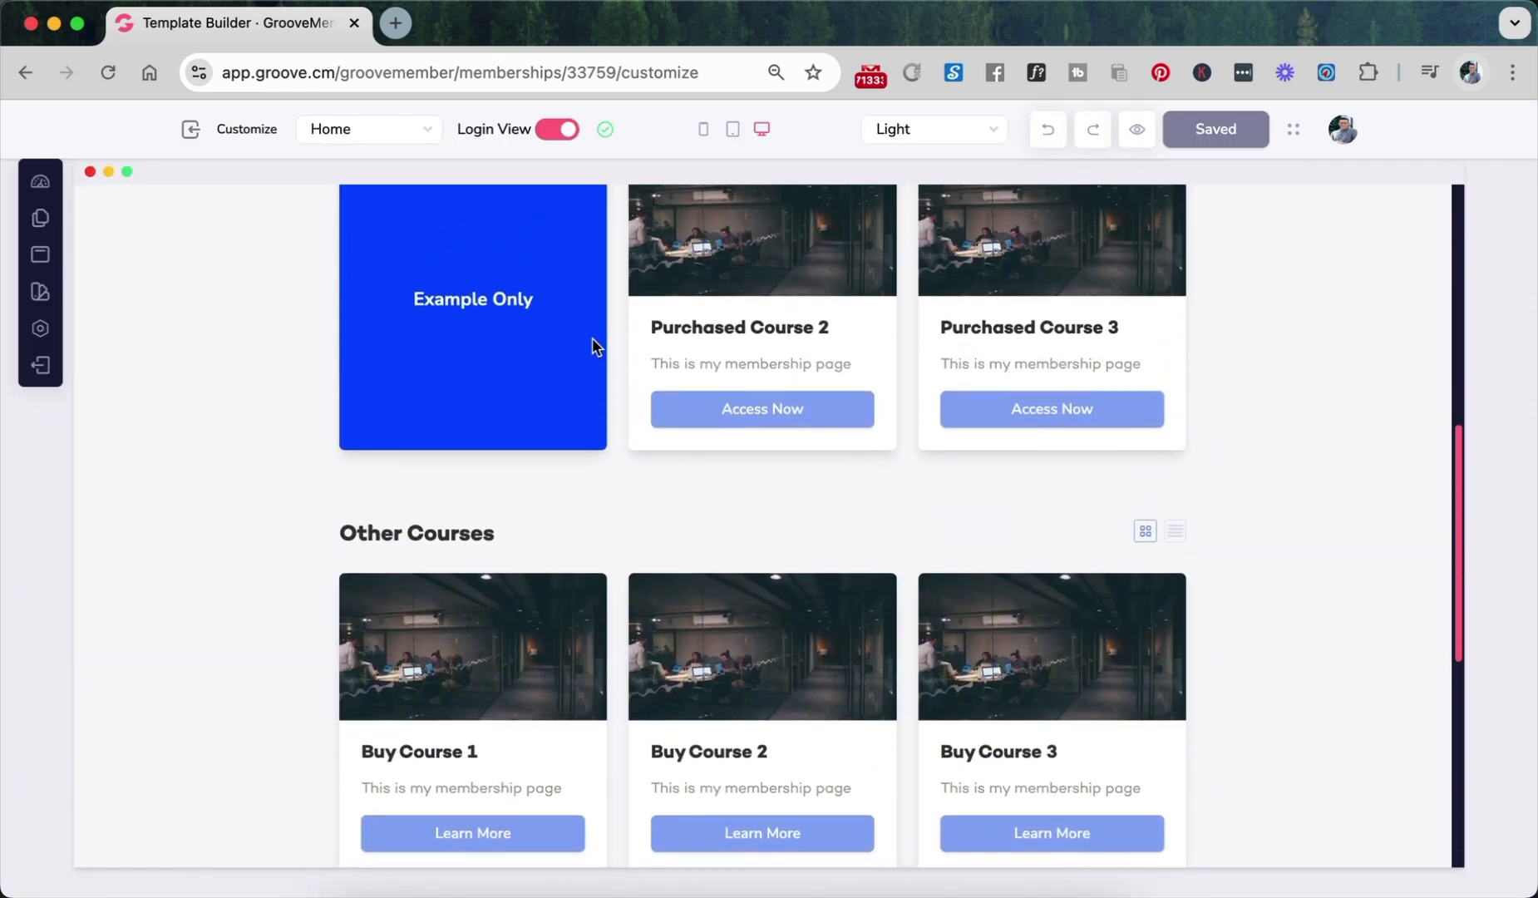
{"action": "scroll", "coordinate": [593, 337], "scroll_direction": "up", "scroll_amount": 5}
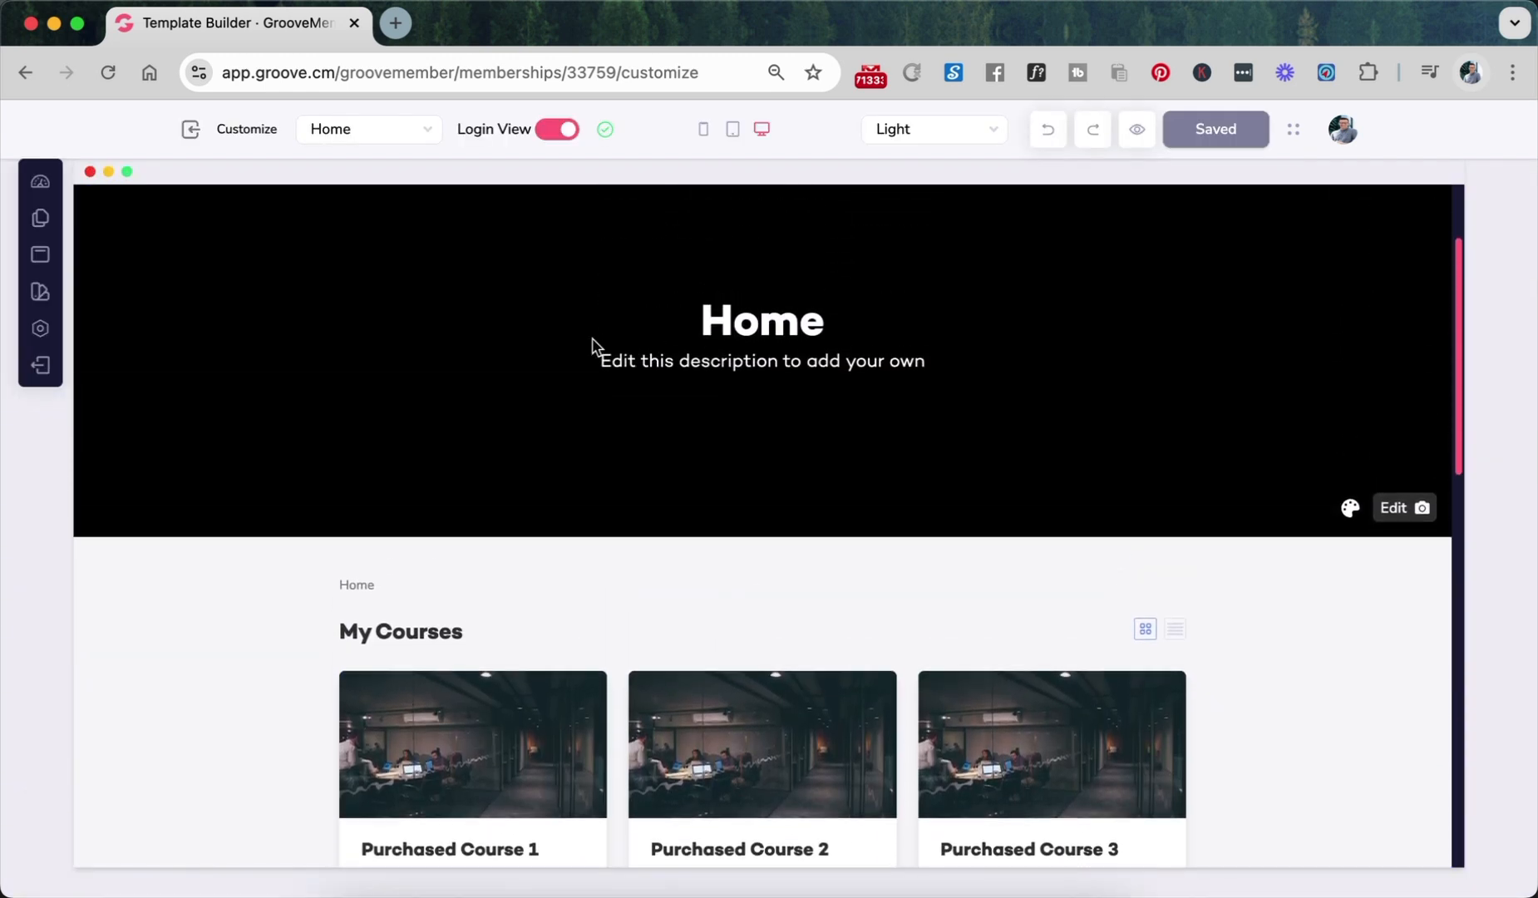
{"action": "scroll", "coordinate": [593, 337], "scroll_direction": "down", "scroll_amount": 5}
{"action": "scroll", "coordinate": [593, 338], "scroll_direction": "up", "scroll_amount": 8}
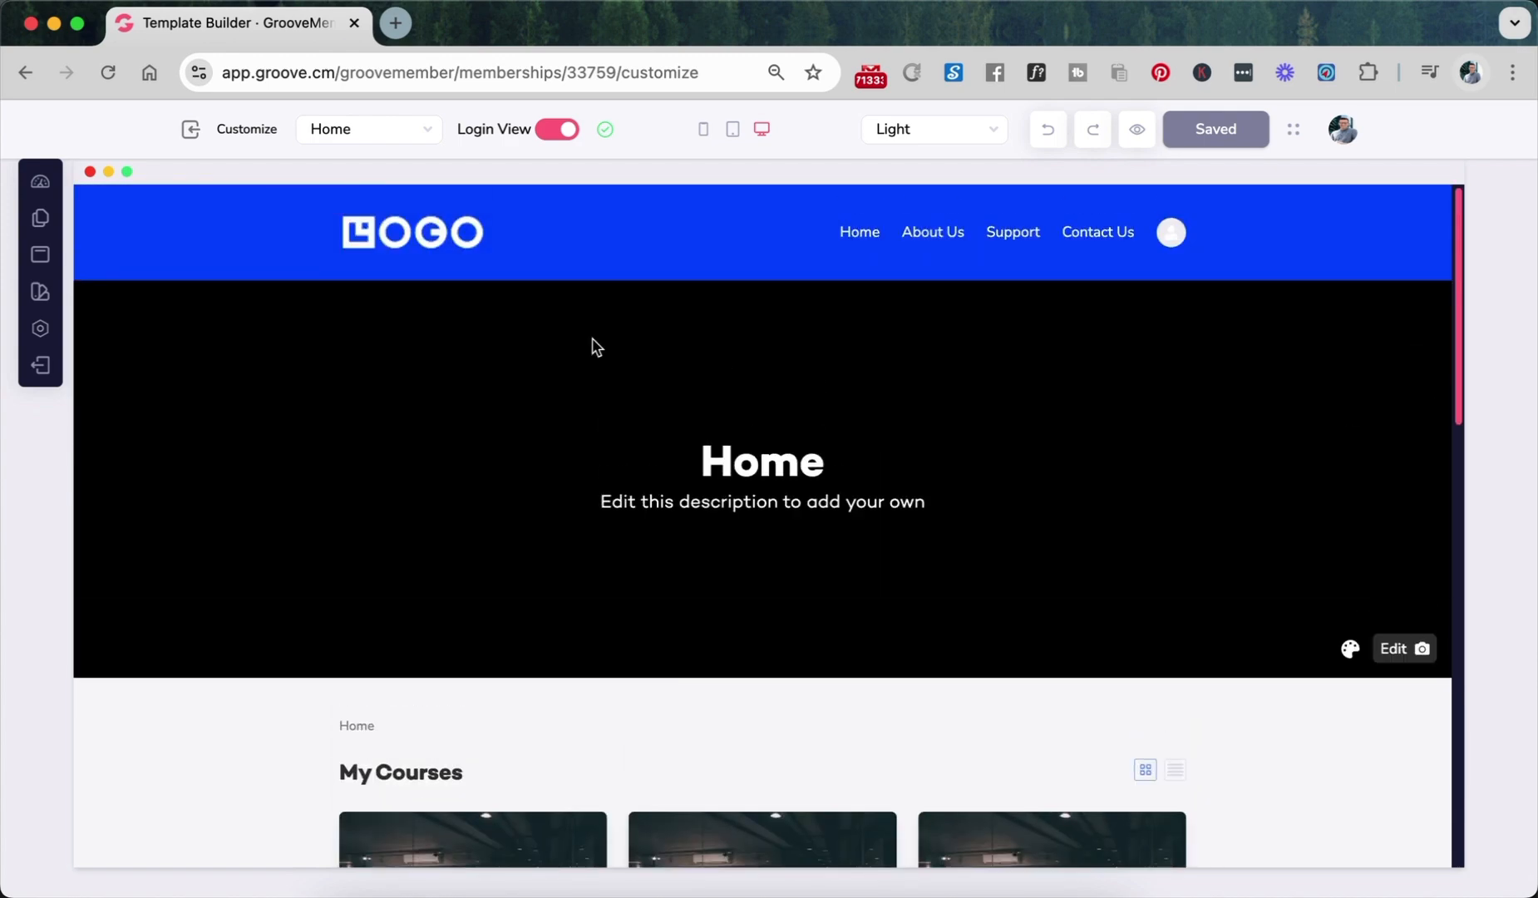
{"action": "scroll", "coordinate": [593, 346], "scroll_direction": "down", "scroll_amount": 10}
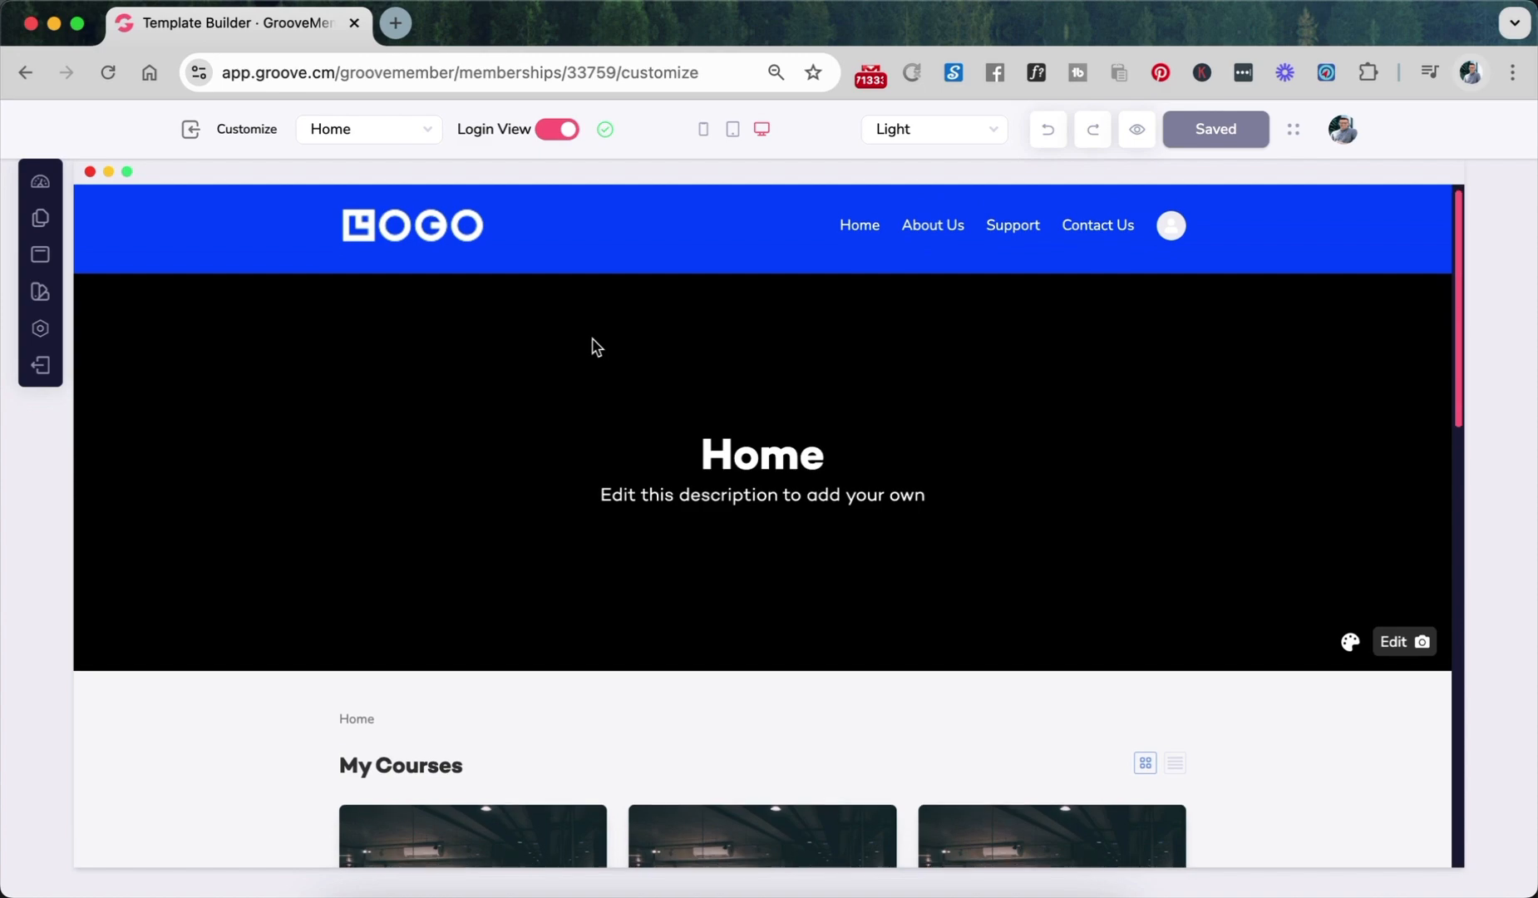
{"action": "scroll", "coordinate": [593, 341], "scroll_direction": "up", "scroll_amount": 10}
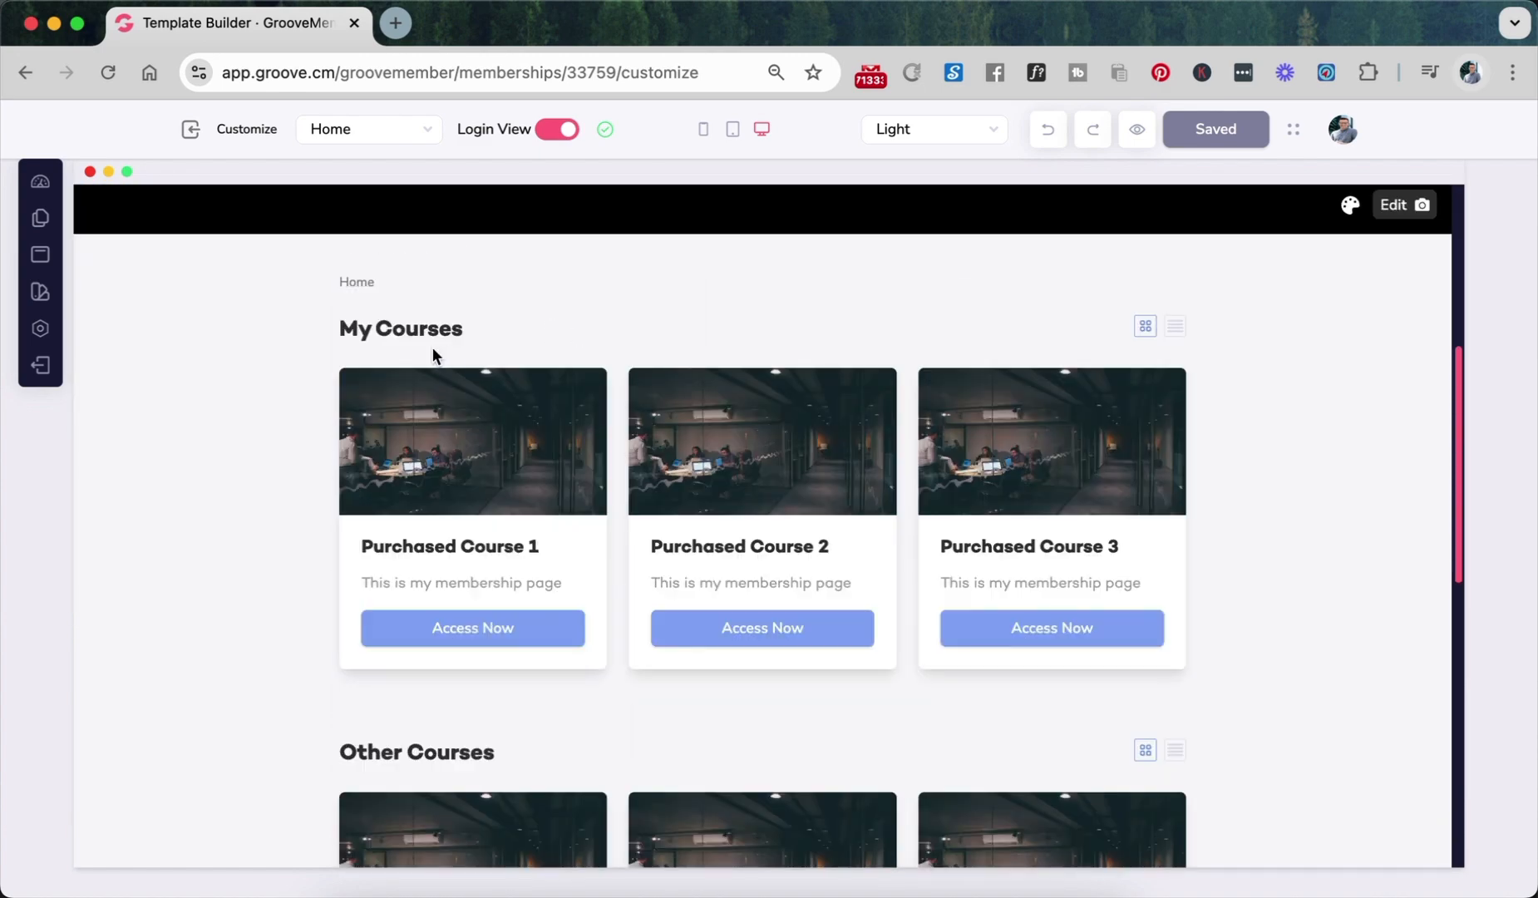
- Compare the purchased course cards in My Courses with the Buy Course cards in Other Courses
{"action": "scroll", "coordinate": [601, 453], "scroll_direction": "down", "scroll_amount": 4}
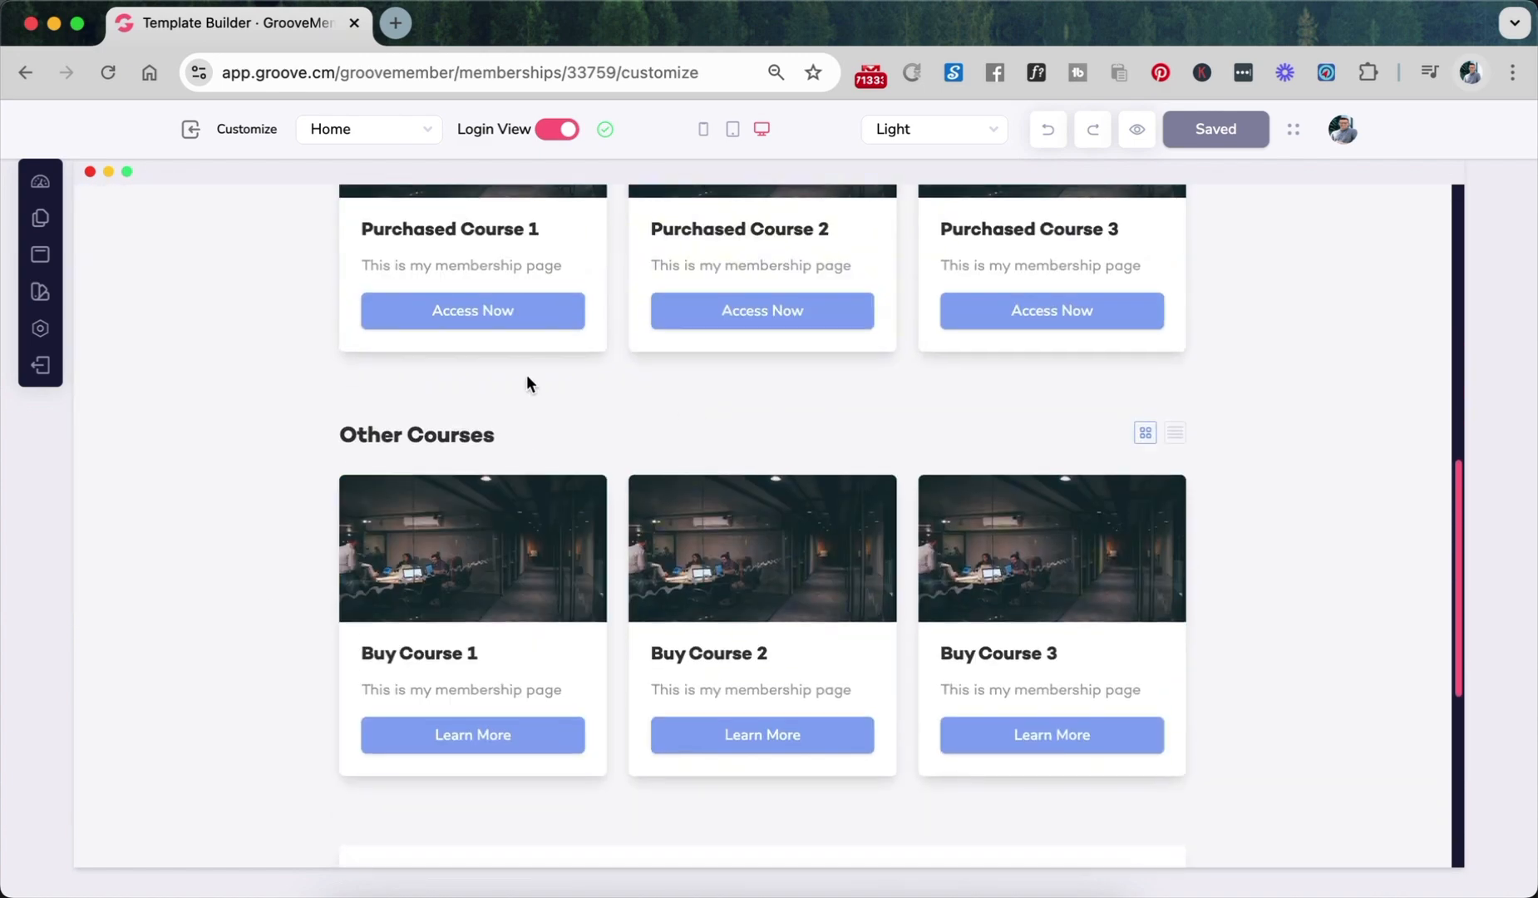
{"action": "scroll", "coordinate": [519, 415], "scroll_direction": "up", "scroll_amount": 3}
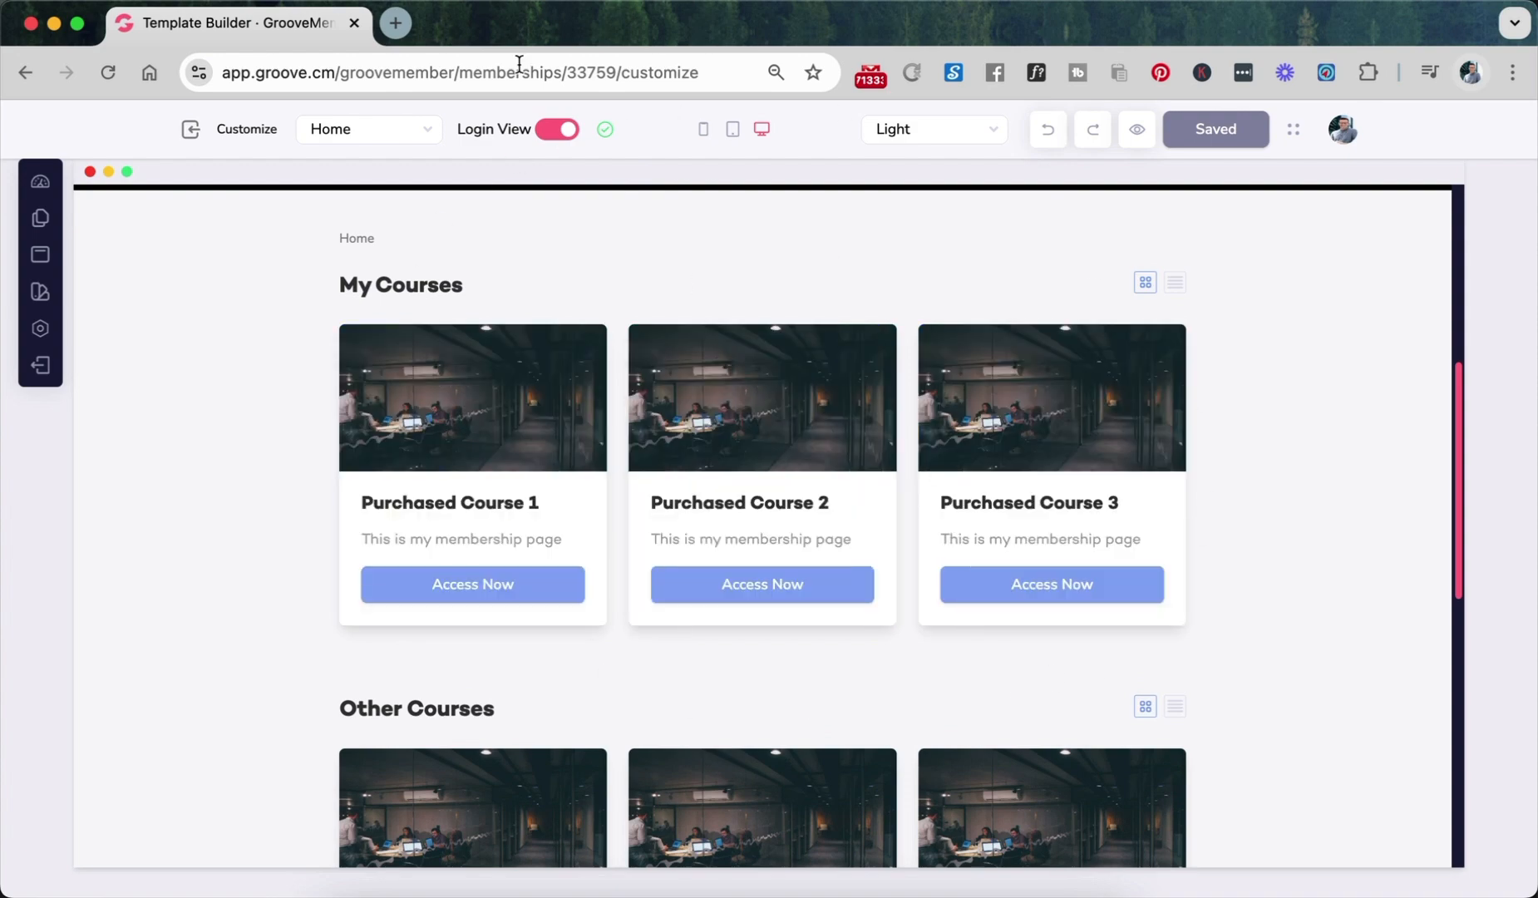
{"action": "scroll", "coordinate": [553, 484], "scroll_direction": "down", "scroll_amount": 5}
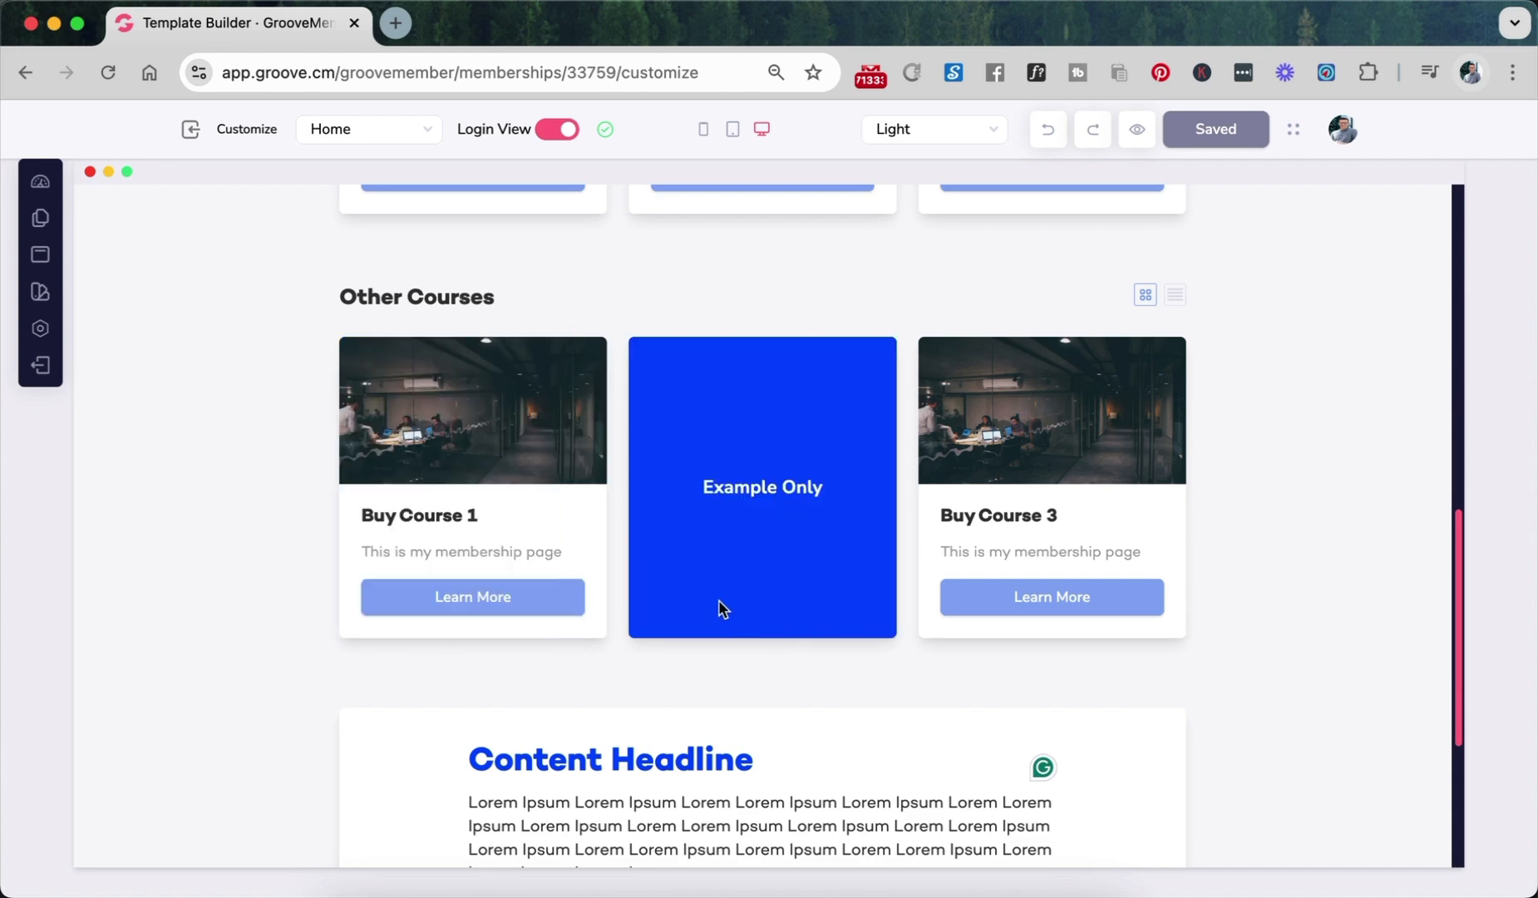
{"action": "scroll", "coordinate": [718, 600], "scroll_direction": "up", "scroll_amount": 5}
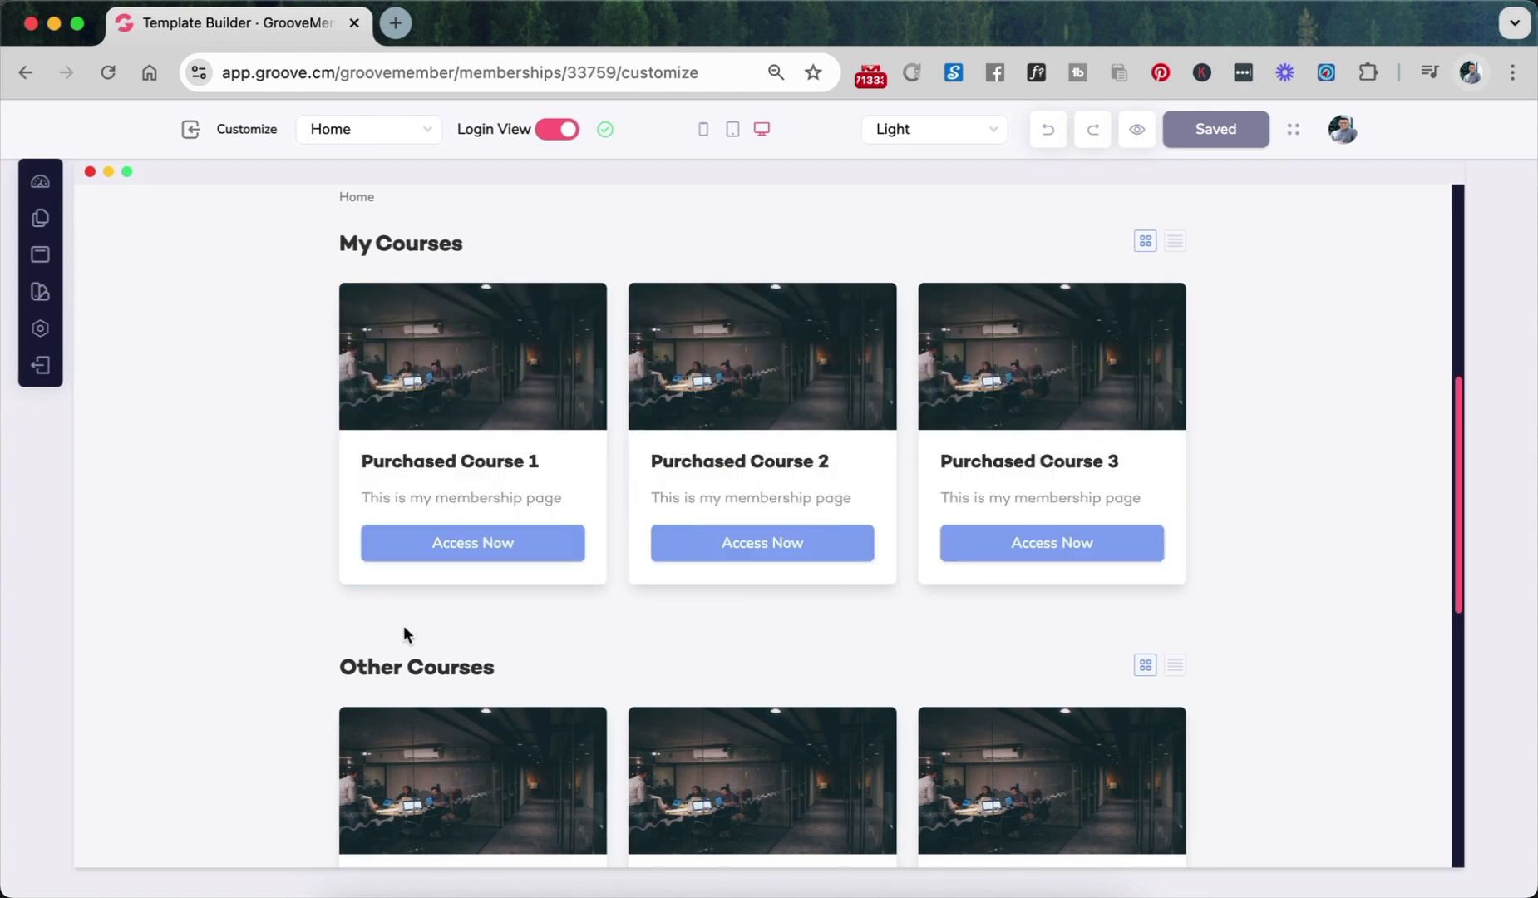
- Replace the Home banner heading with a "Welcome to" greeting that names the course owner's courses and ends with an exclamation mark
{"action": "scroll", "coordinate": [626, 582], "scroll_direction": "up", "scroll_amount": 7}
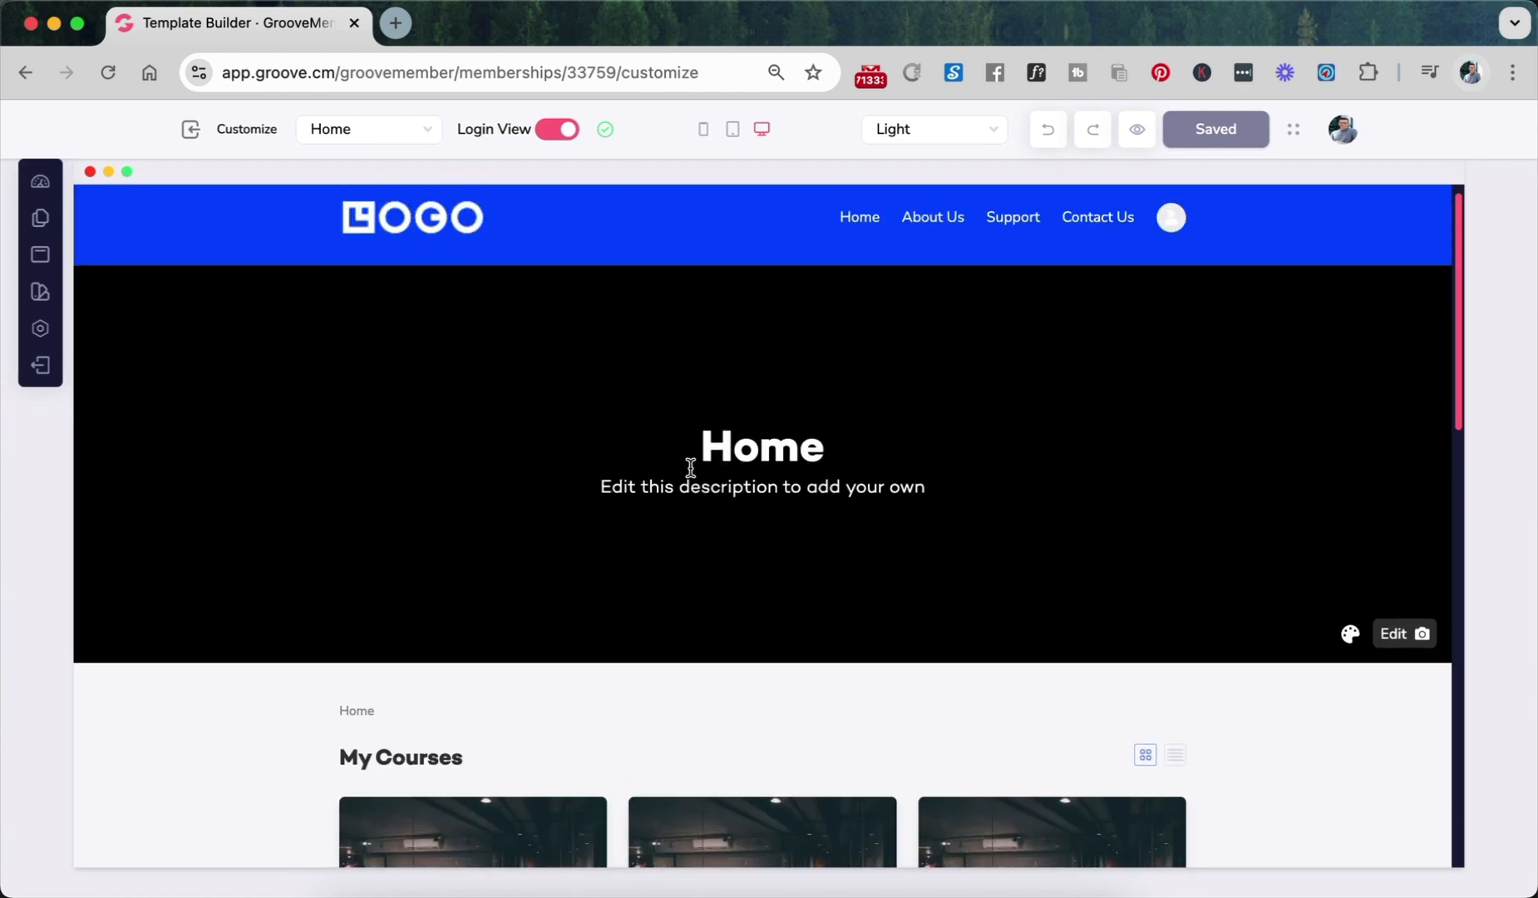
{"action": "left_click", "coordinate": [754, 428]}
{"action": "double_click", "coordinate": [754, 428]}
{"action": "type", "text": "Welco"}
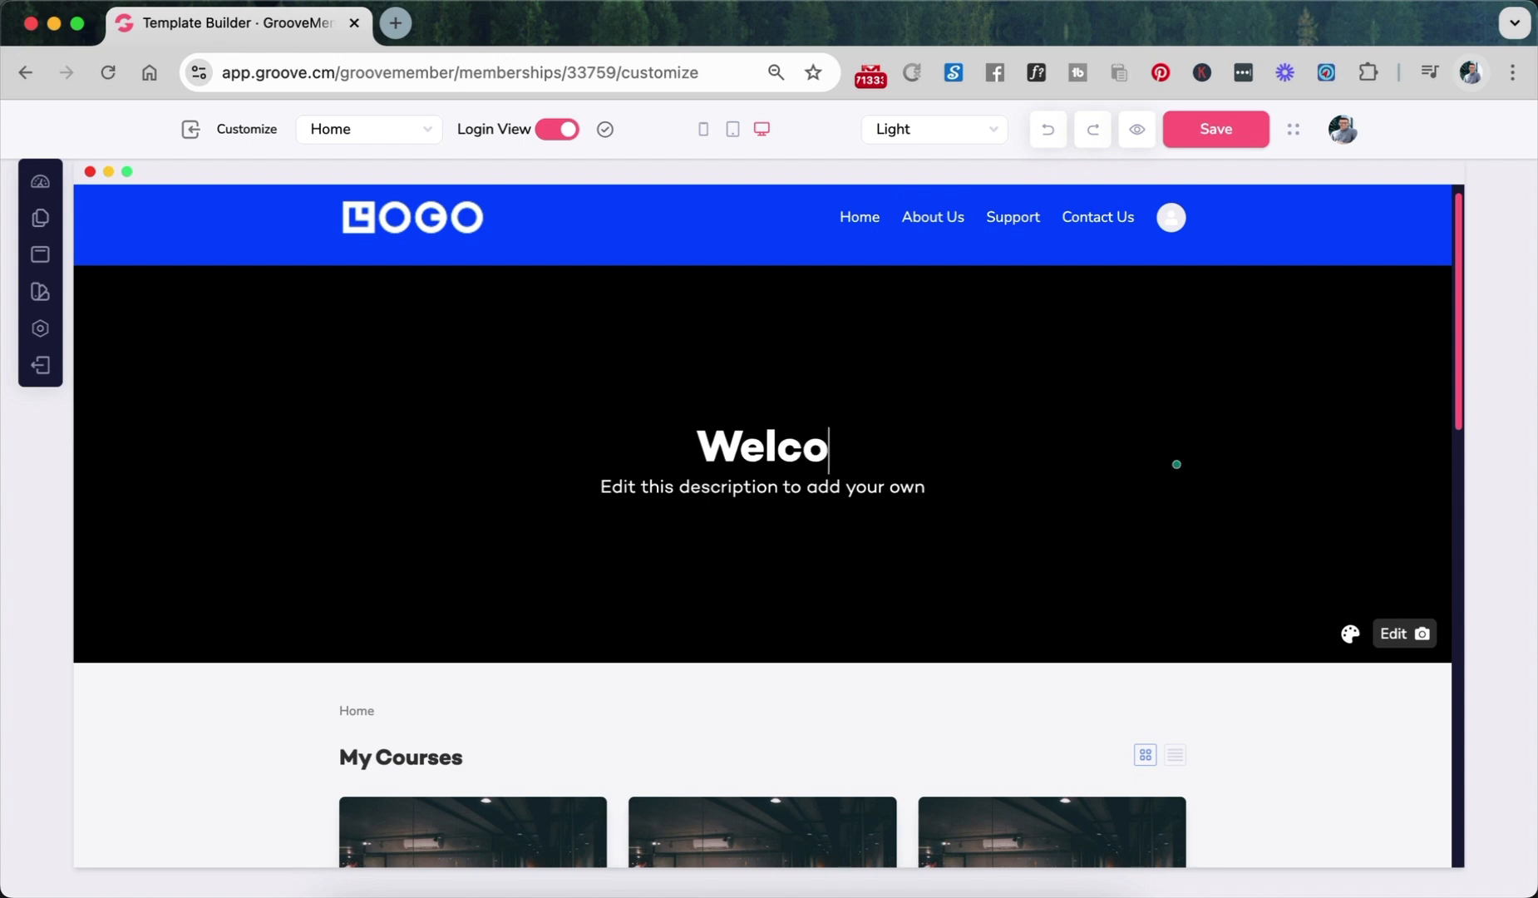
{"action": "type", "text": "me to T"}
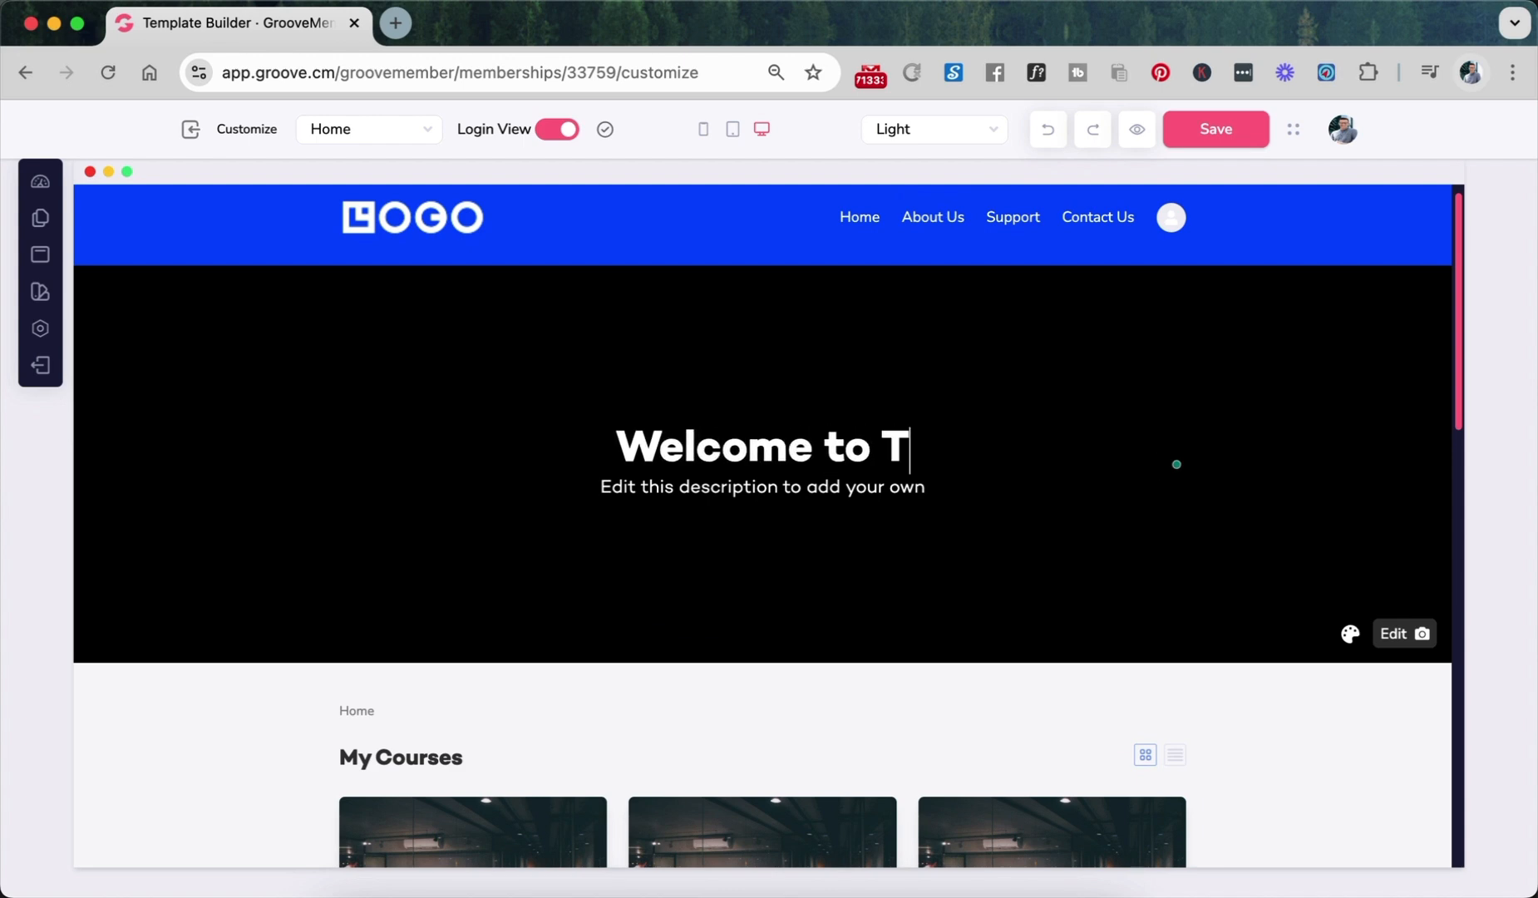
{"action": "type", "text": "im's Courses!"}
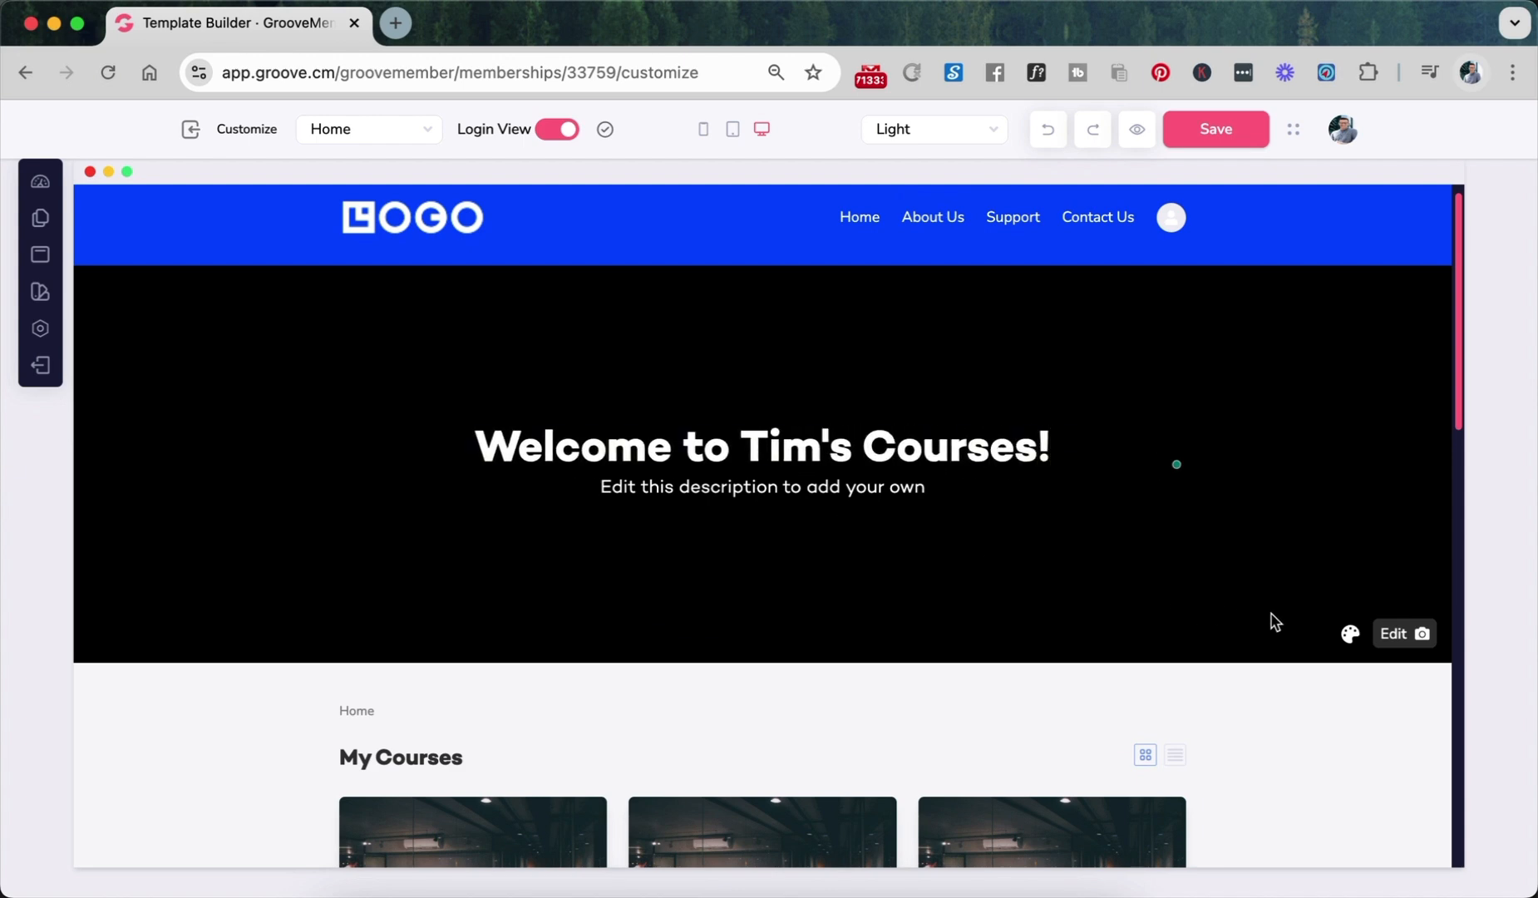
- Set the Home banner's background image to the library photo of a laptop, coffee cup and phone
{"action": "left_click", "coordinate": [1384, 635]}
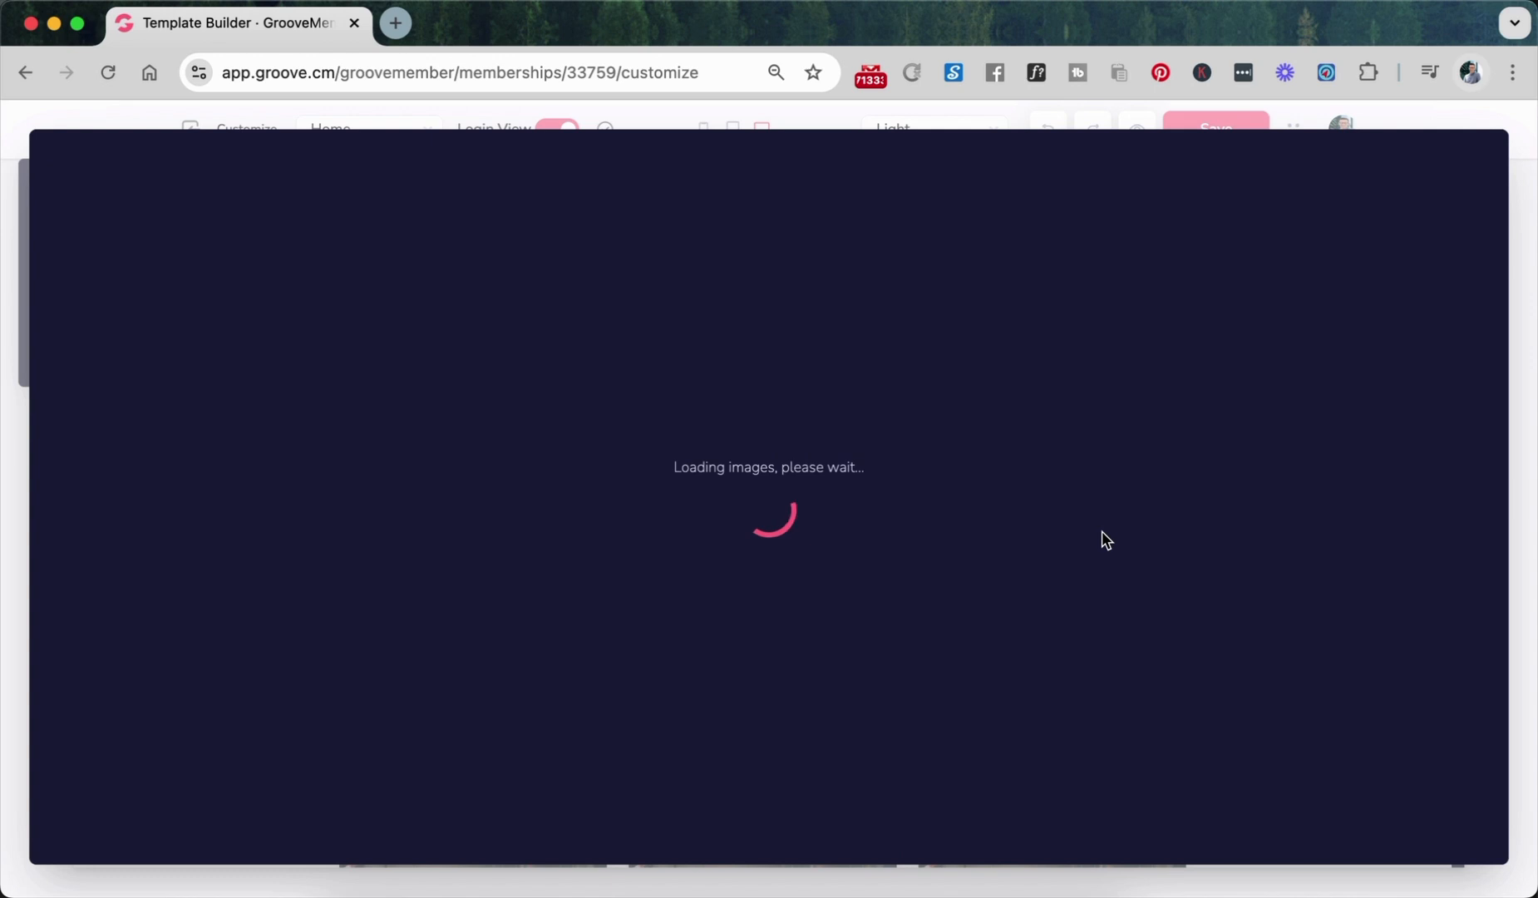
{"action": "scroll", "coordinate": [956, 557], "scroll_direction": "down", "scroll_amount": 10}
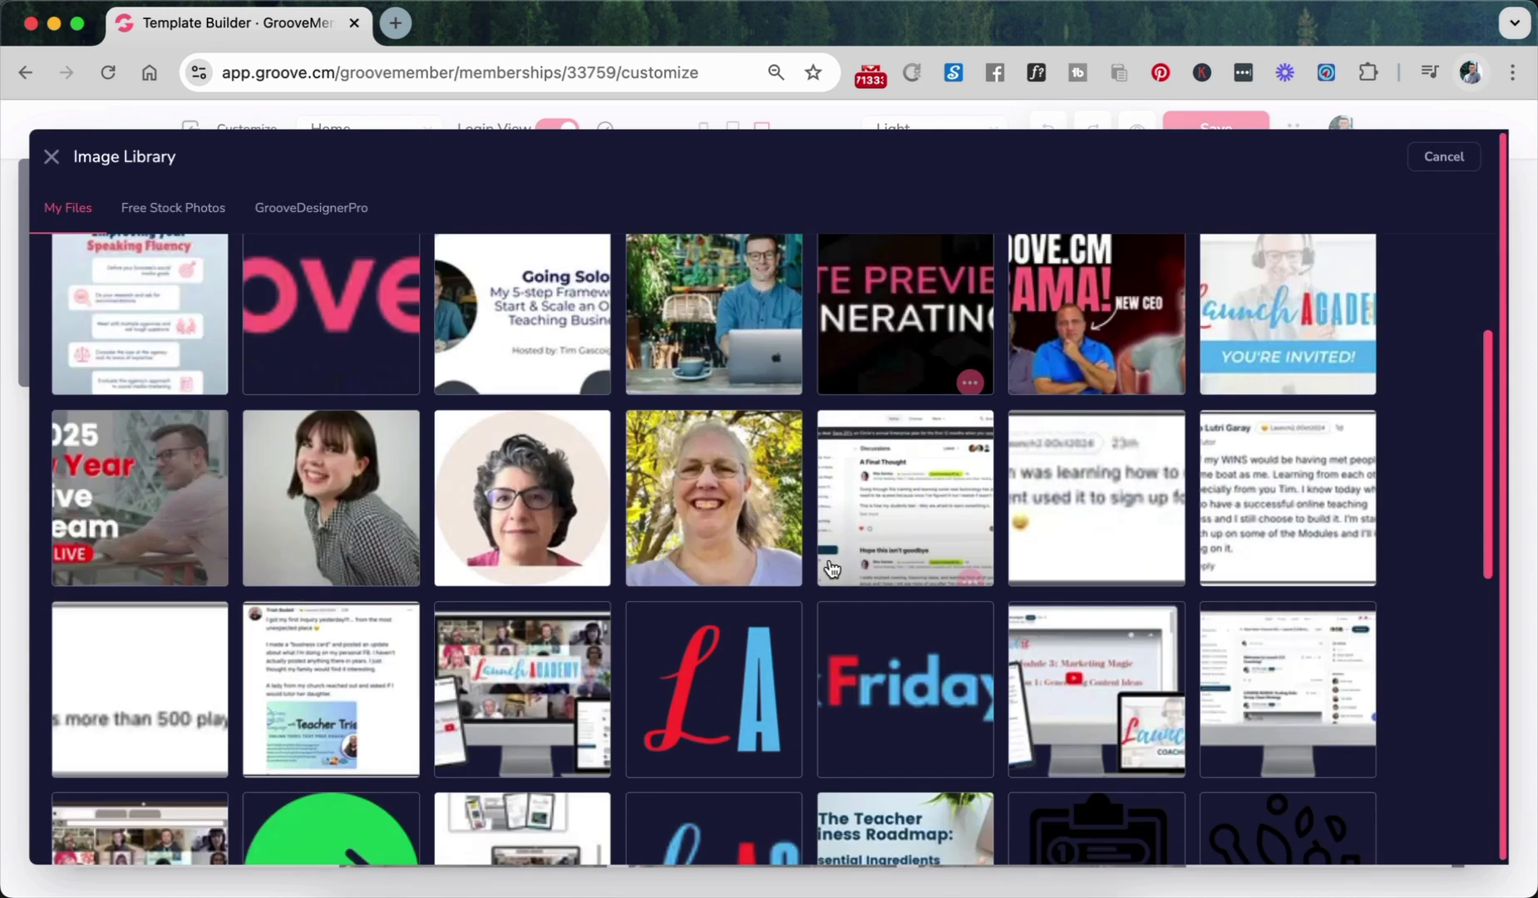
{"action": "scroll", "coordinate": [831, 569], "scroll_direction": "down", "scroll_amount": 8}
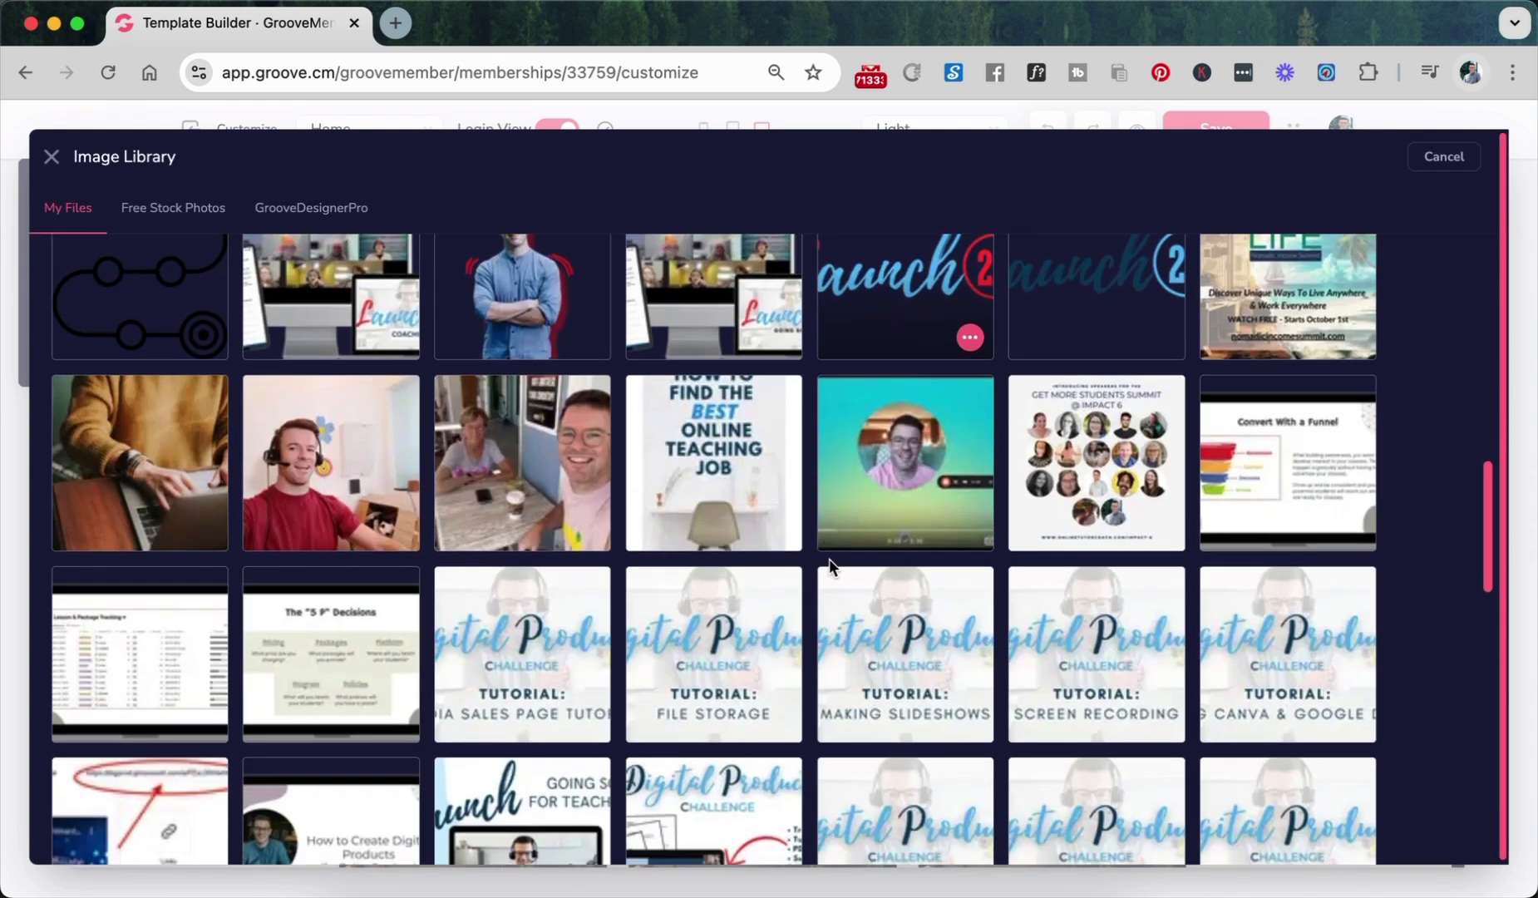
{"action": "scroll", "coordinate": [831, 568], "scroll_direction": "down", "scroll_amount": 5}
{"action": "left_click", "coordinate": [1272, 358]}
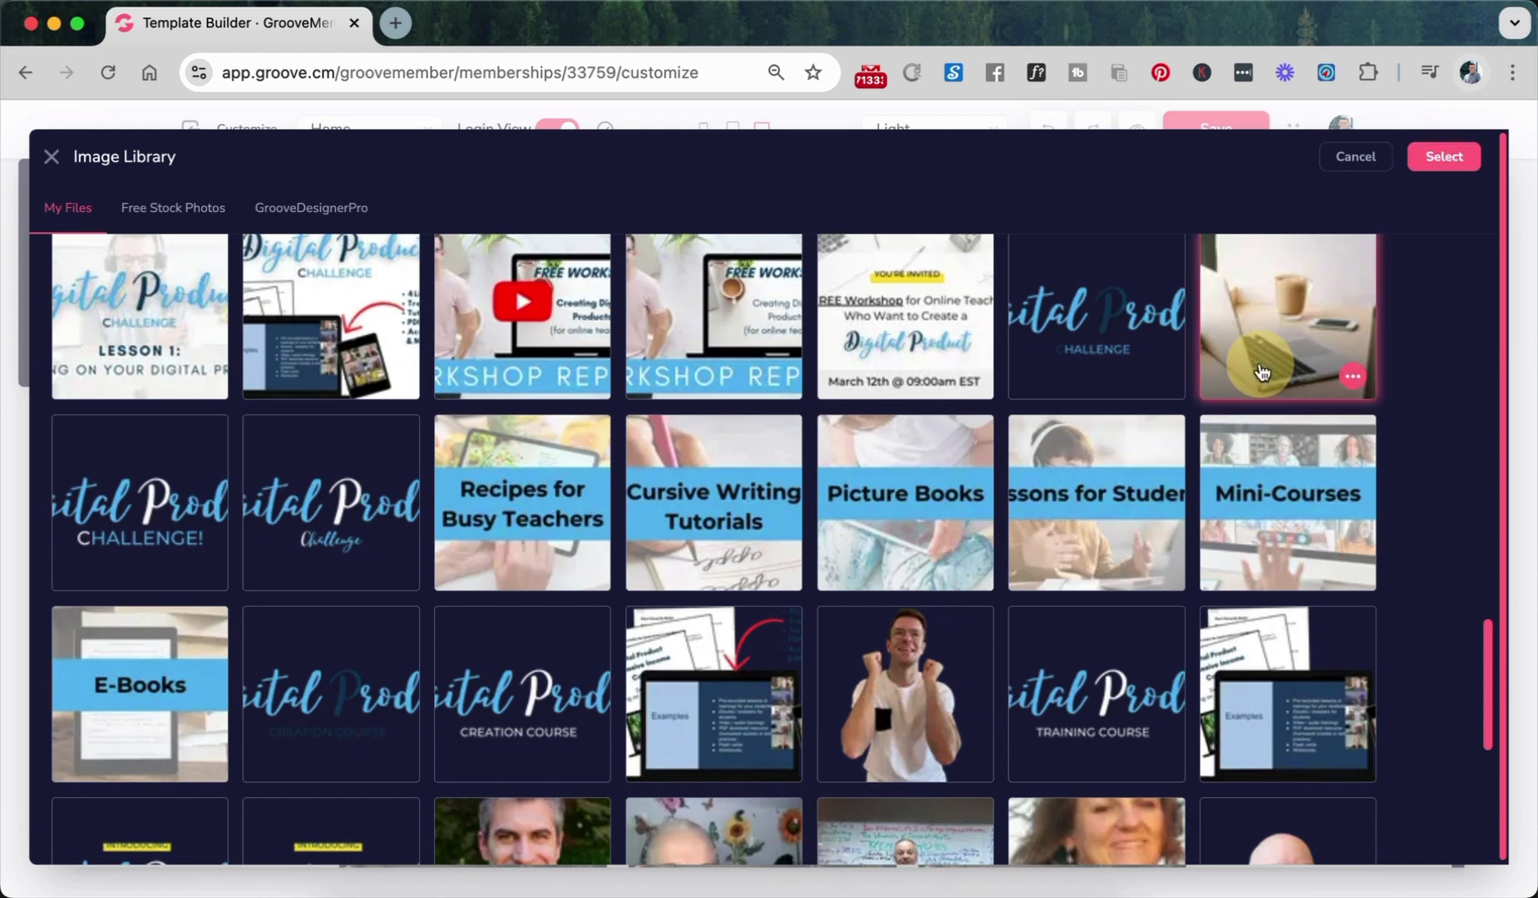
{"action": "left_click", "coordinate": [1450, 160]}
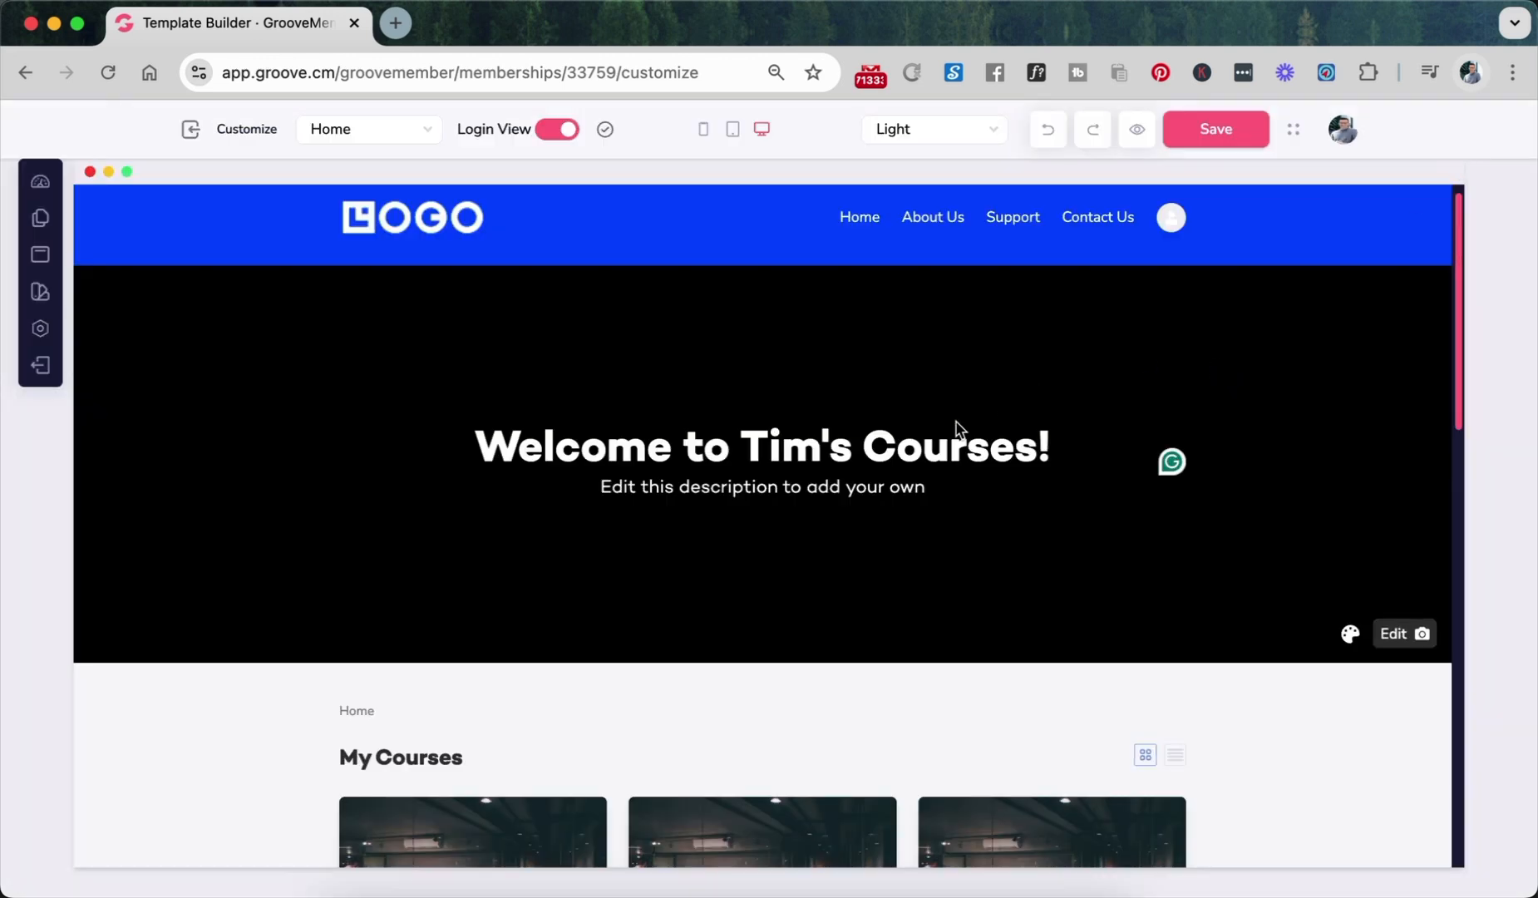
- Set the banner's black image overlay transparency to 59 and close the overlay settings
{"action": "left_click", "coordinate": [1350, 649]}
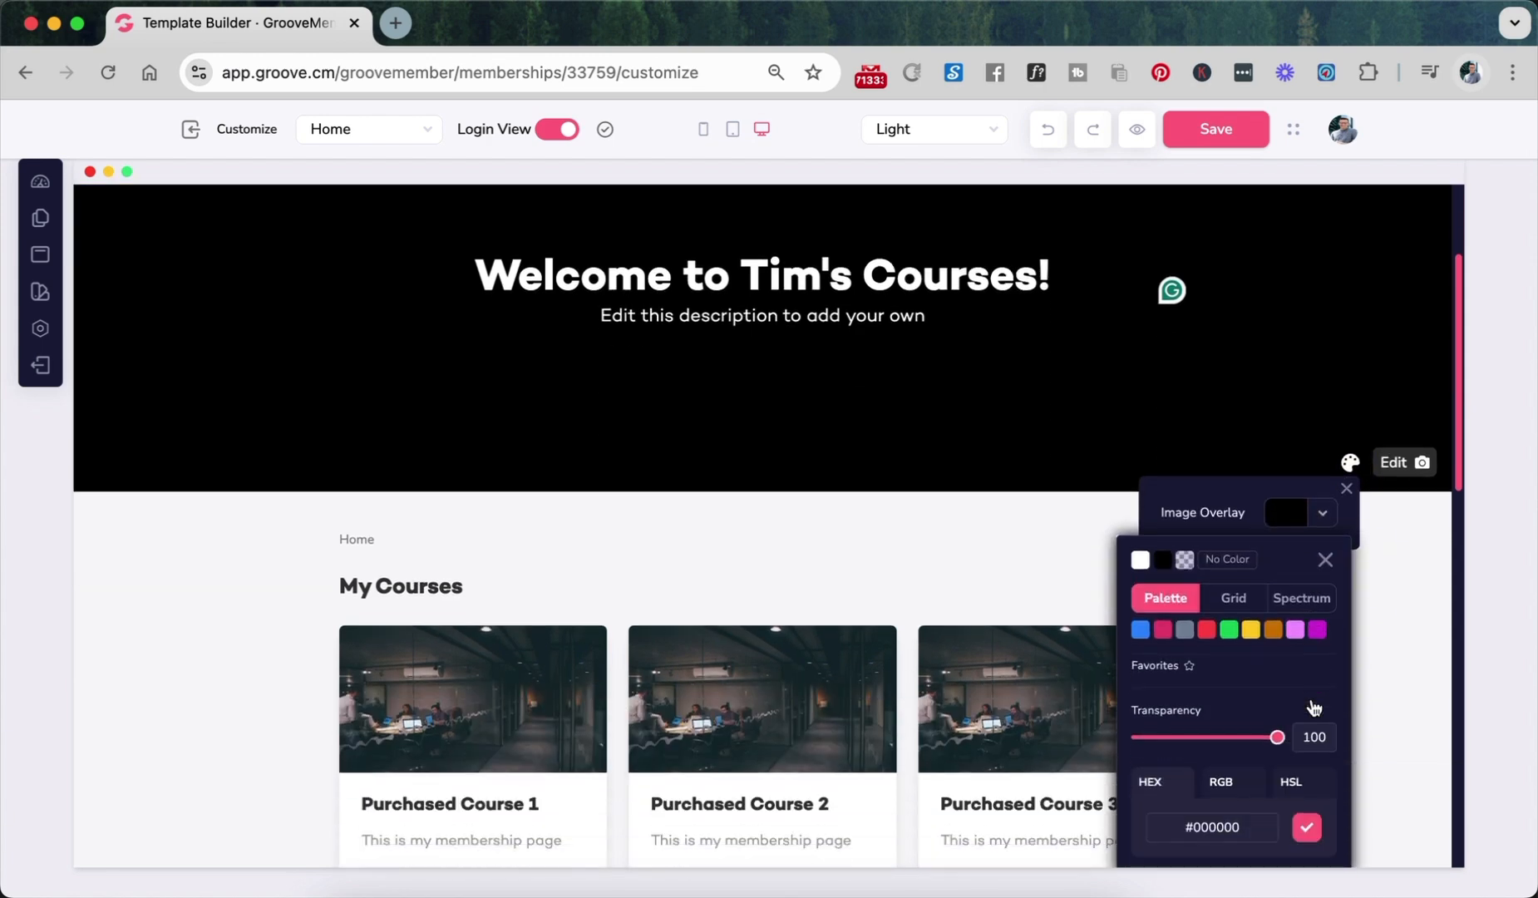
{"action": "left_click_drag", "start_coordinate": [1281, 694], "coordinate": [1218, 690]}
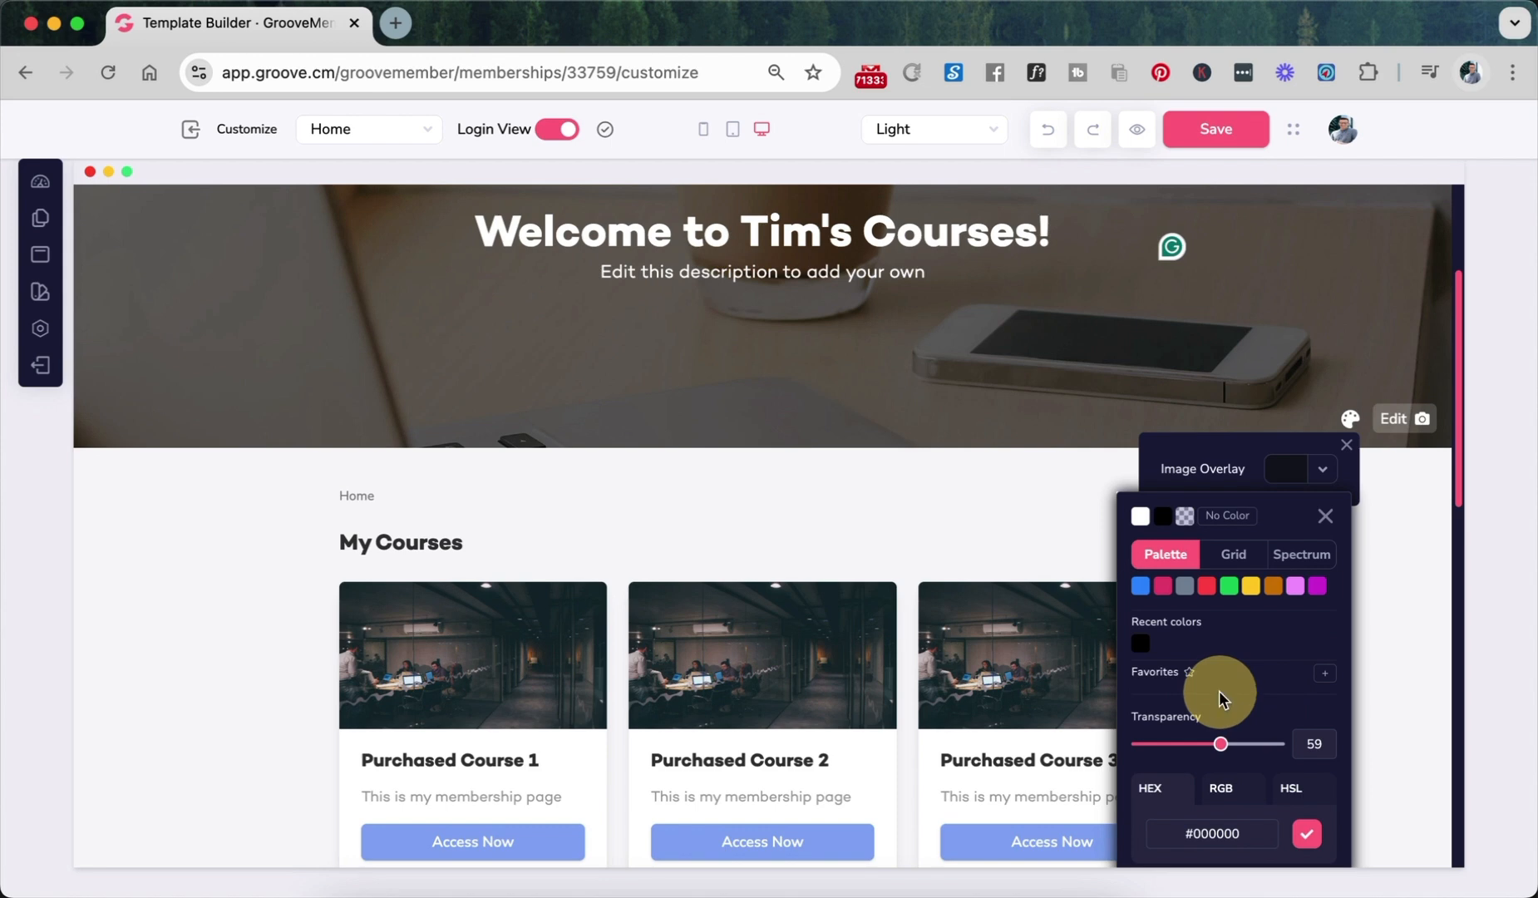
{"action": "scroll", "coordinate": [1058, 475], "scroll_direction": "up", "scroll_amount": 3}
{"action": "scroll", "coordinate": [1057, 472], "scroll_direction": "down", "scroll_amount": 3}
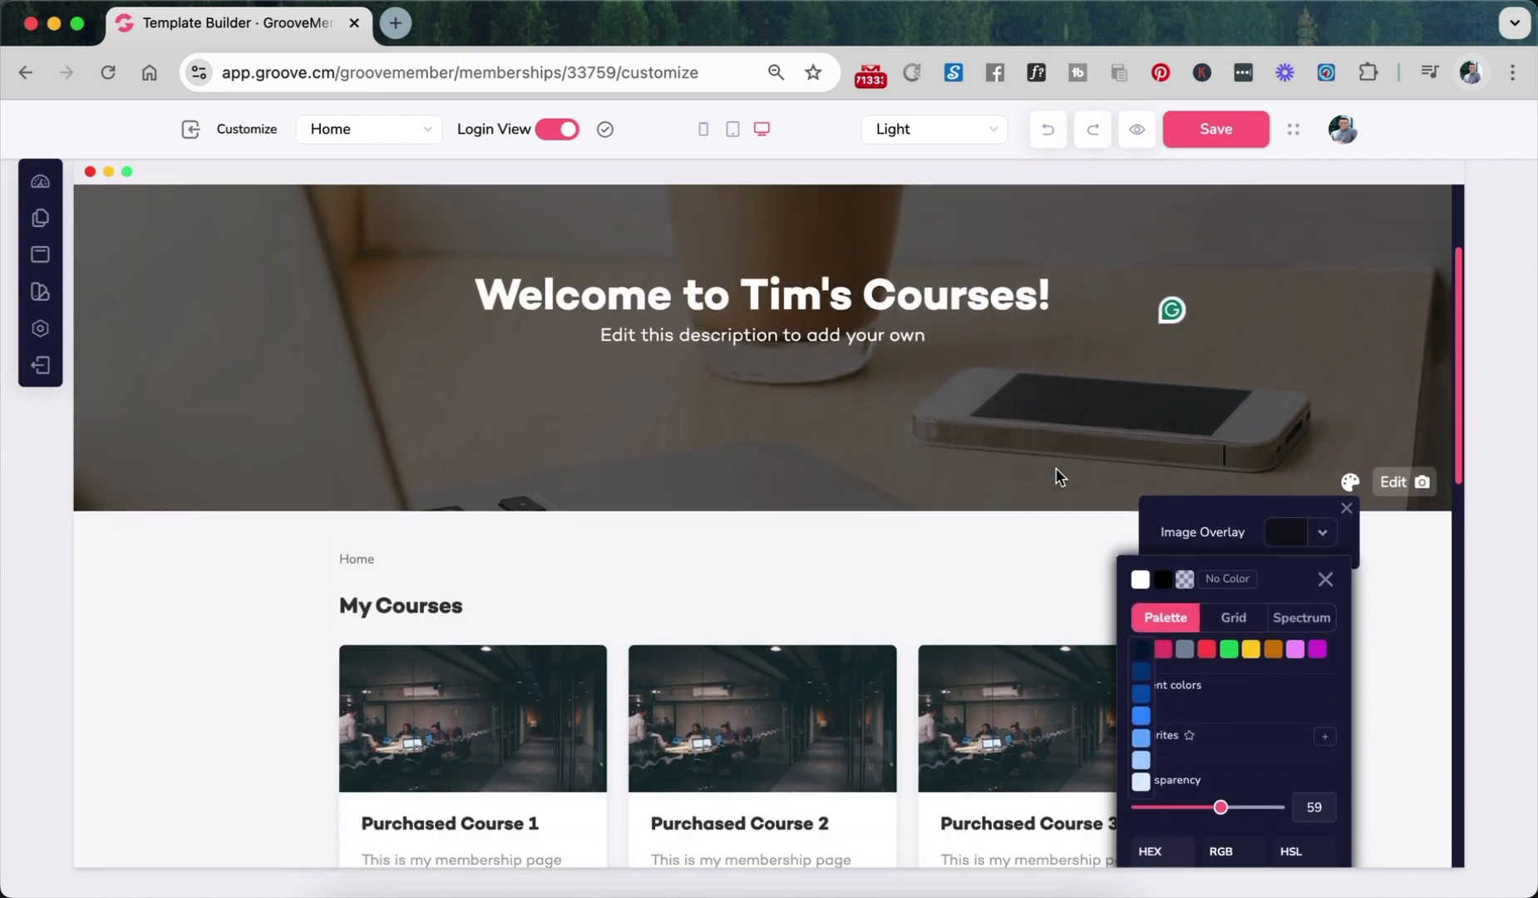
{"action": "scroll", "coordinate": [1056, 470], "scroll_direction": "up", "scroll_amount": 5}
{"action": "left_click", "coordinate": [1047, 407]}
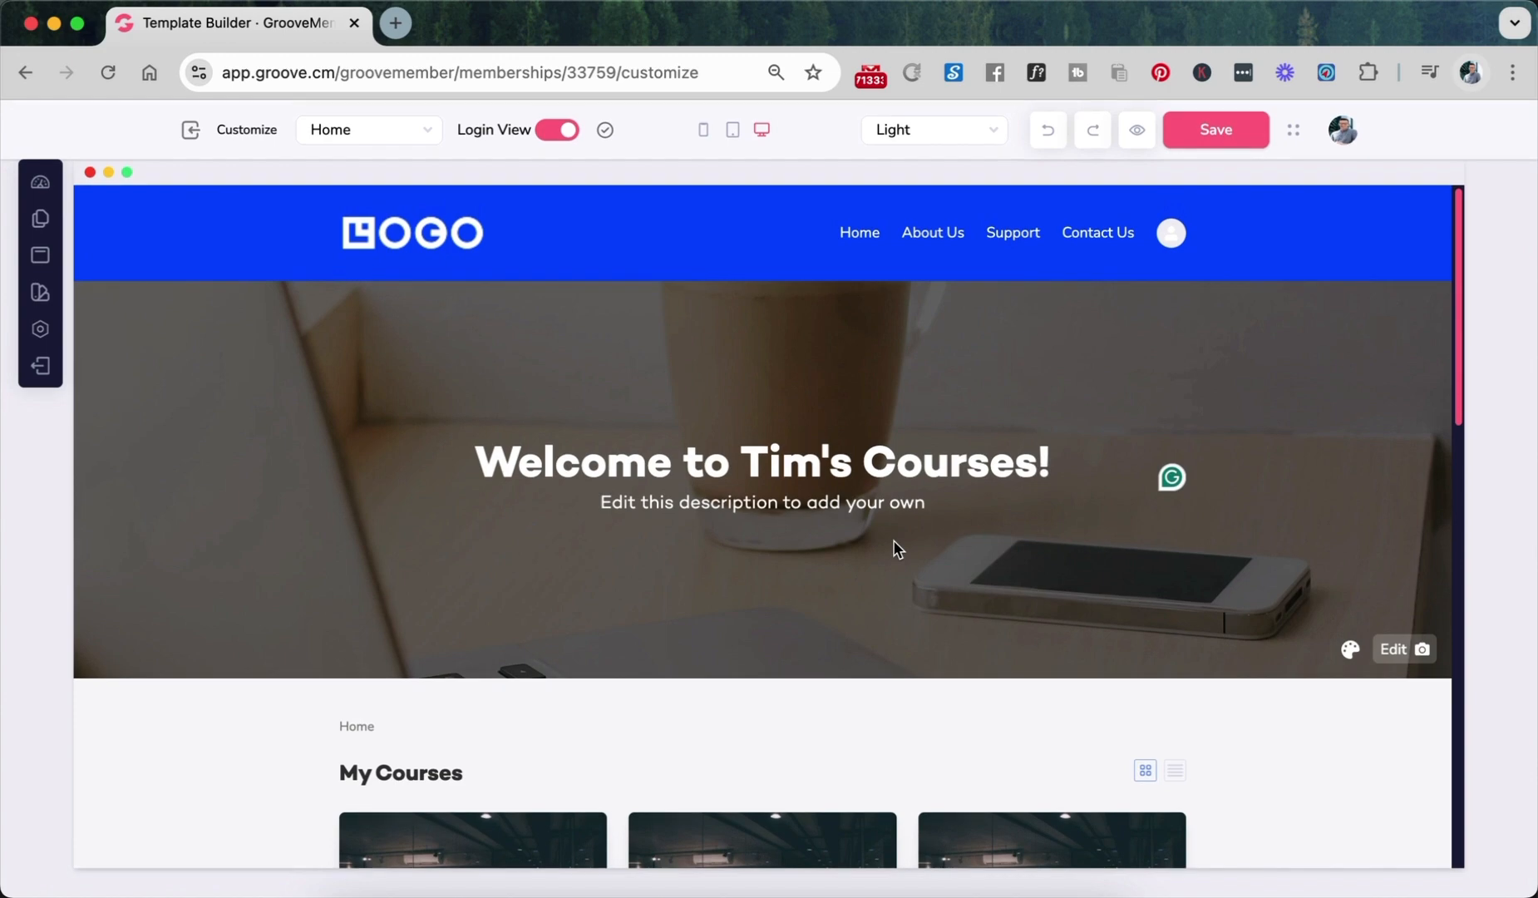
- Replace the header logo with the Groove.cm logo from the image library and save it
{"action": "left_click", "coordinate": [418, 237]}
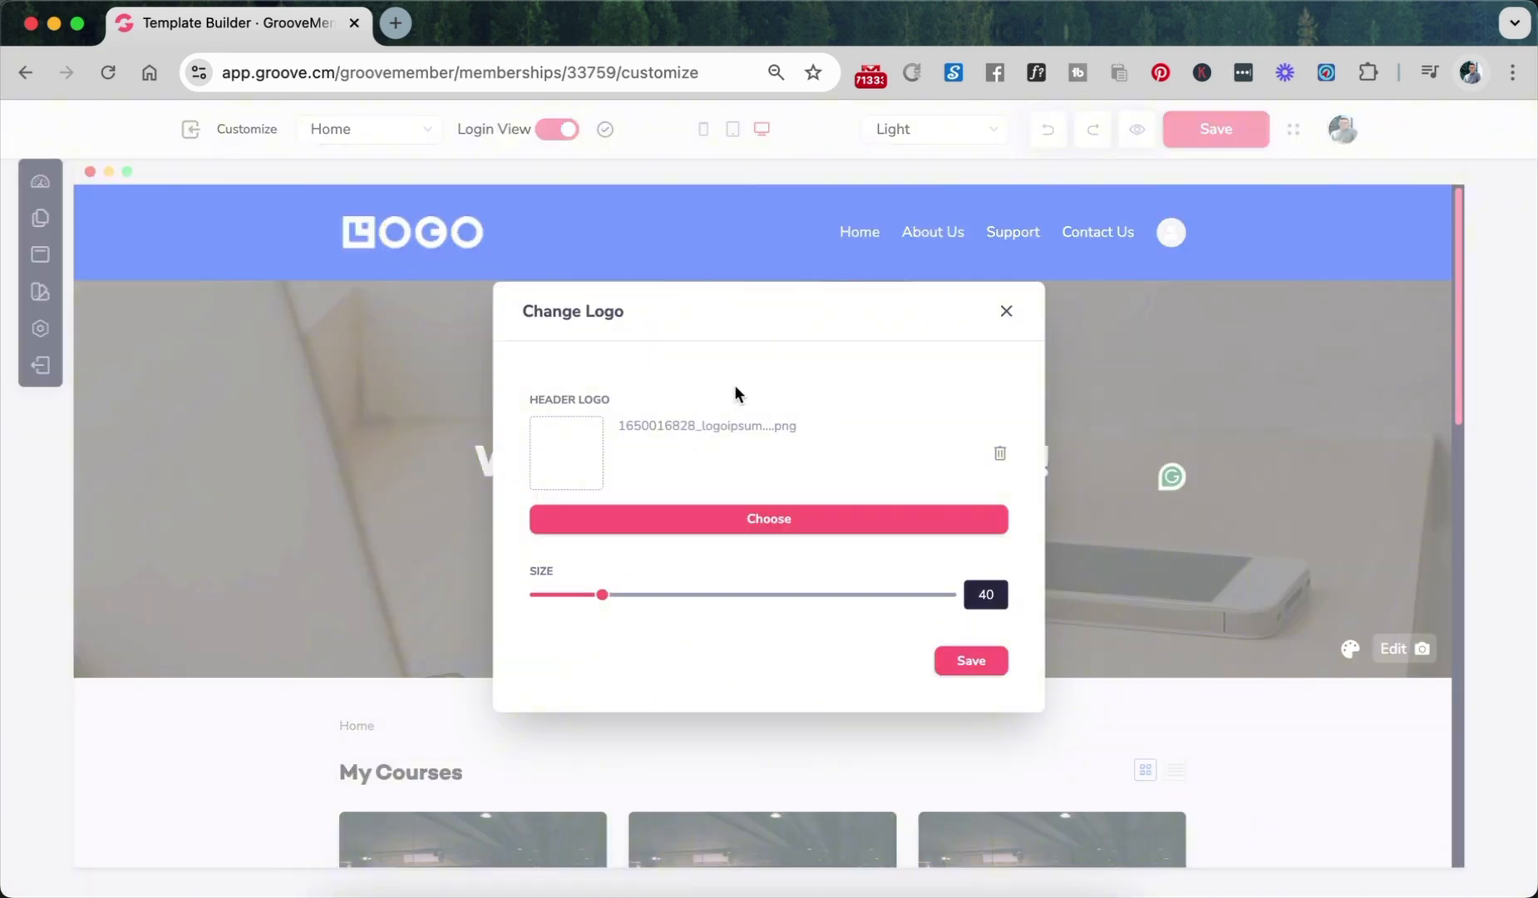
{"action": "left_click", "coordinate": [1007, 311]}
{"action": "left_click", "coordinate": [408, 226]}
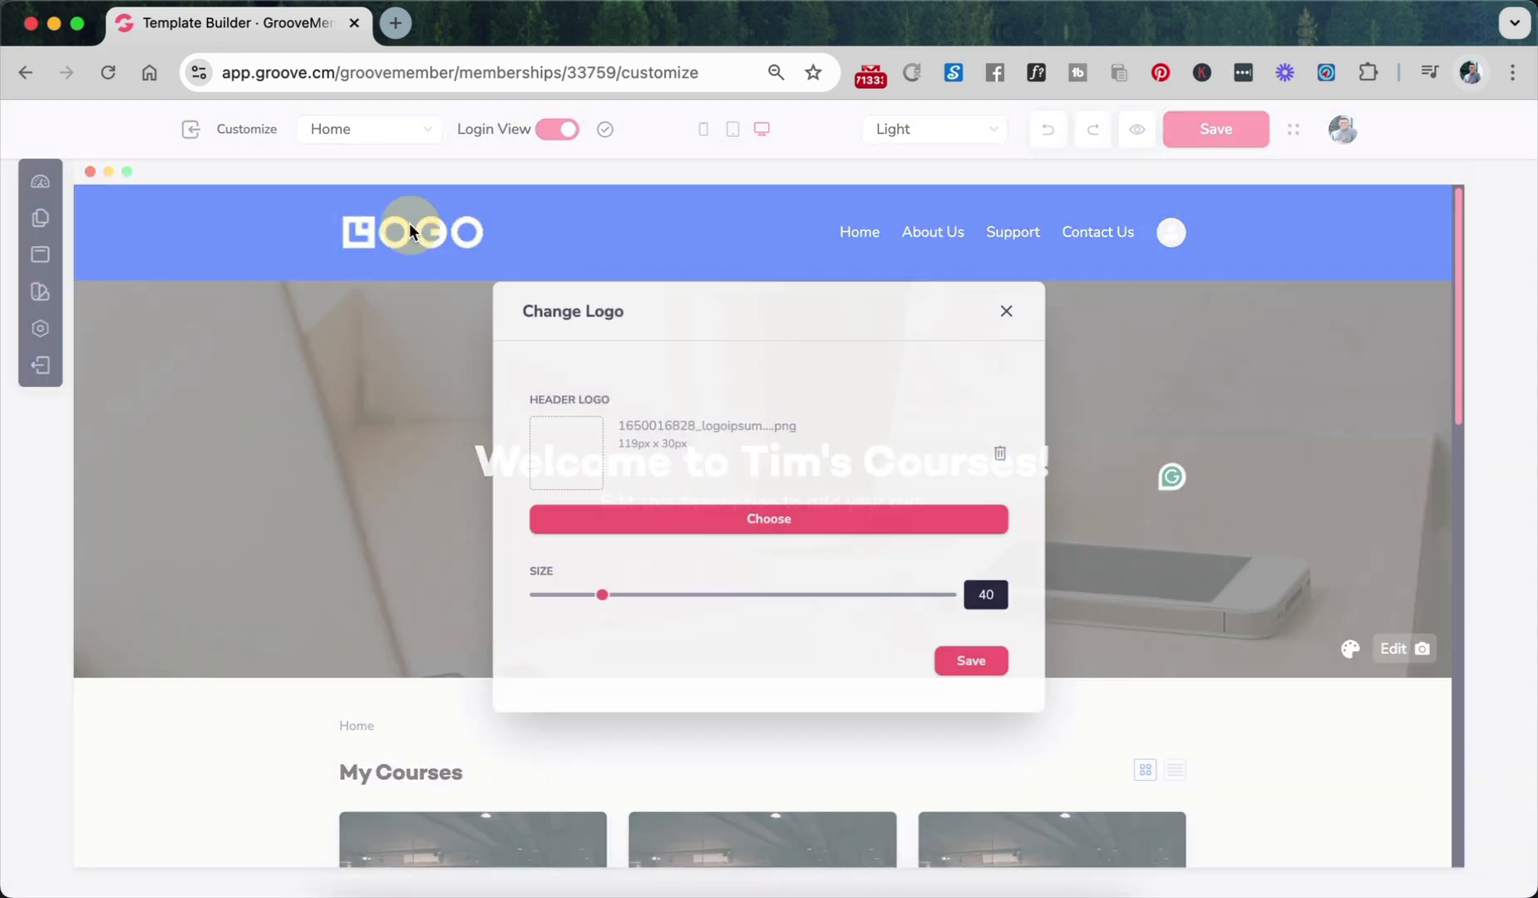
{"action": "left_click", "coordinate": [634, 530]}
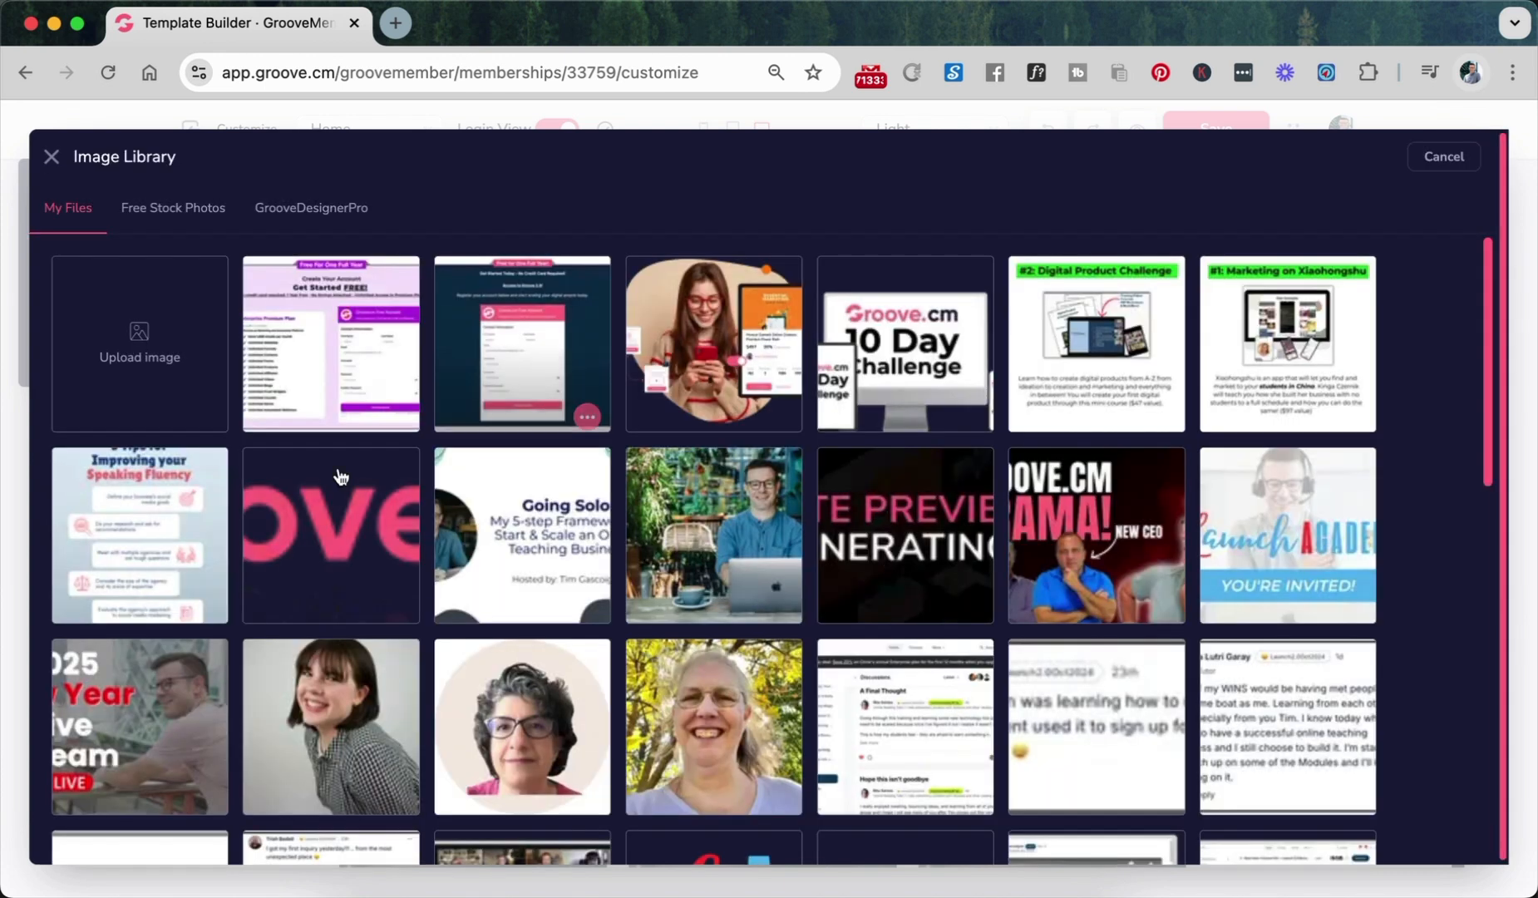
{"action": "left_click", "coordinate": [333, 509]}
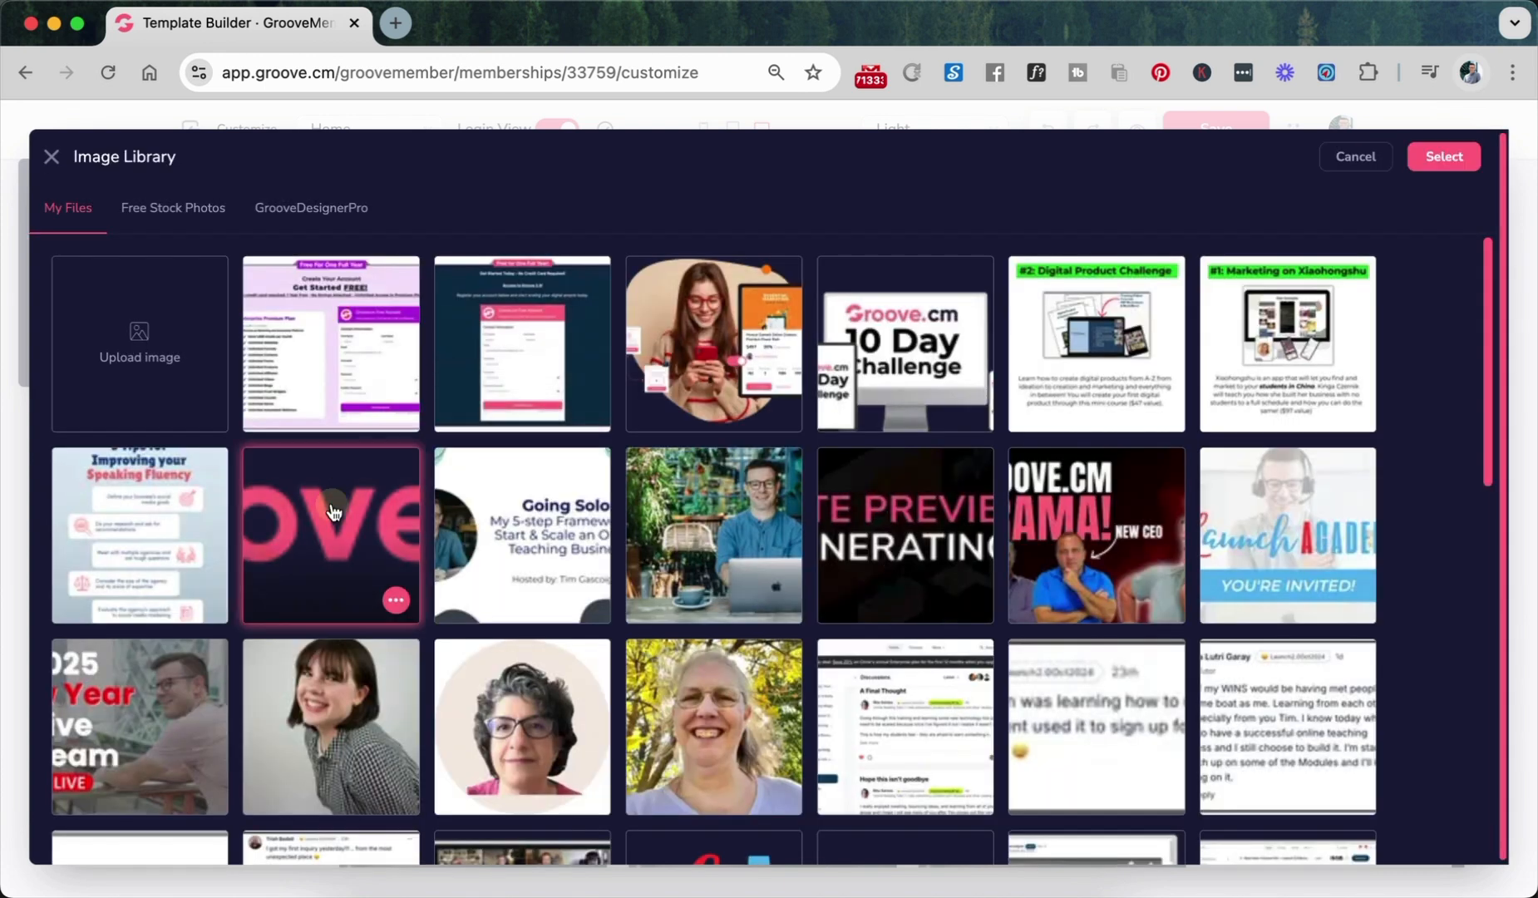
{"action": "left_click", "coordinate": [1447, 156]}
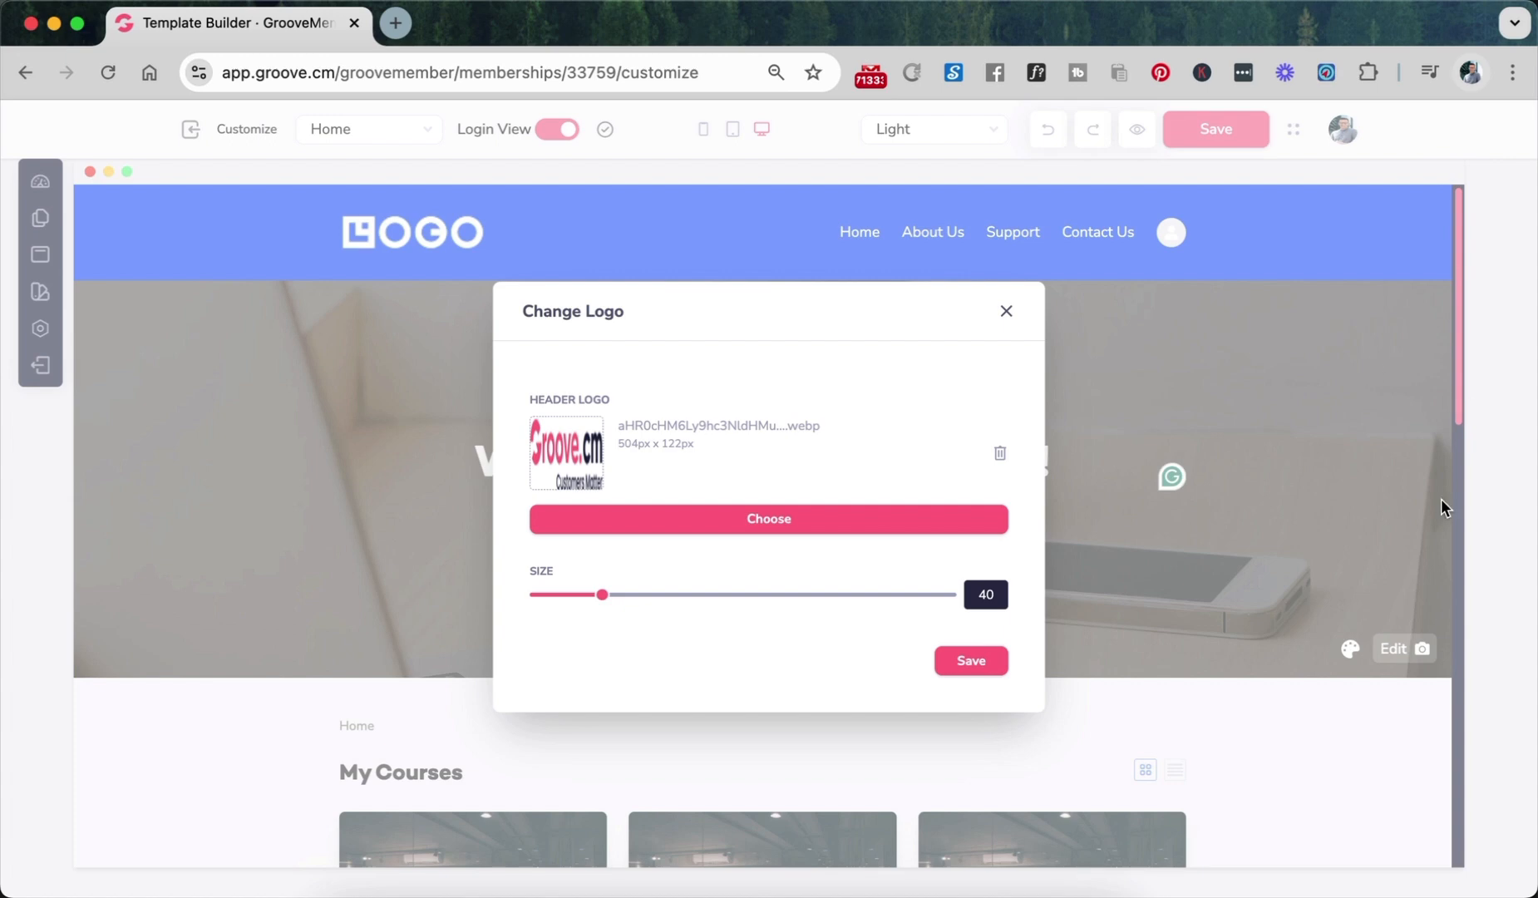
{"action": "left_click", "coordinate": [996, 664]}
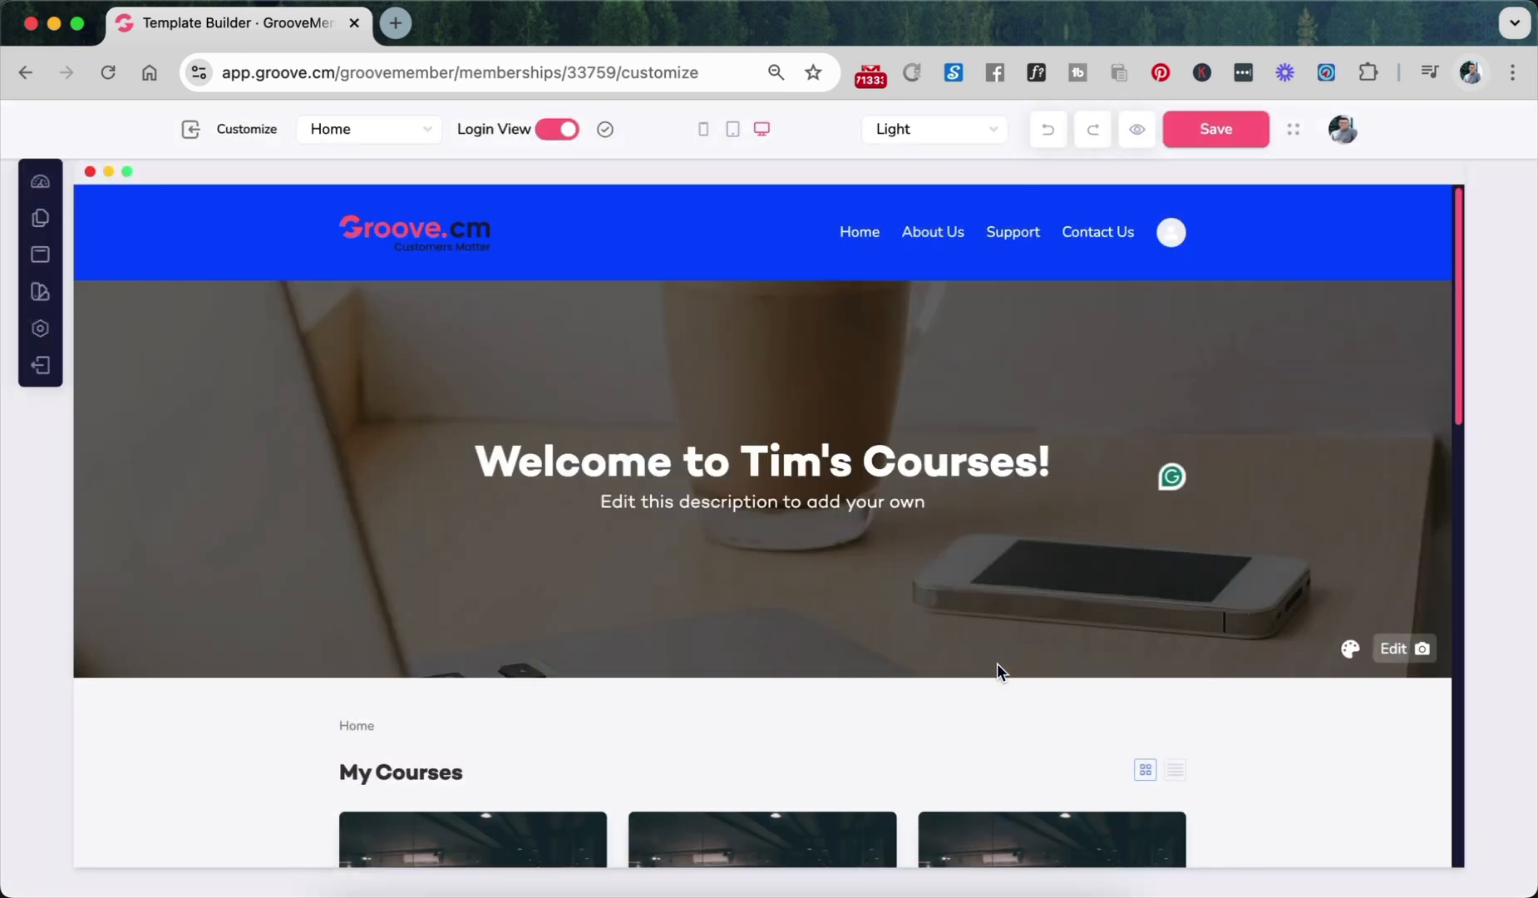
{"action": "left_click", "coordinate": [917, 232]}
{"action": "double_click", "coordinate": [918, 232]}
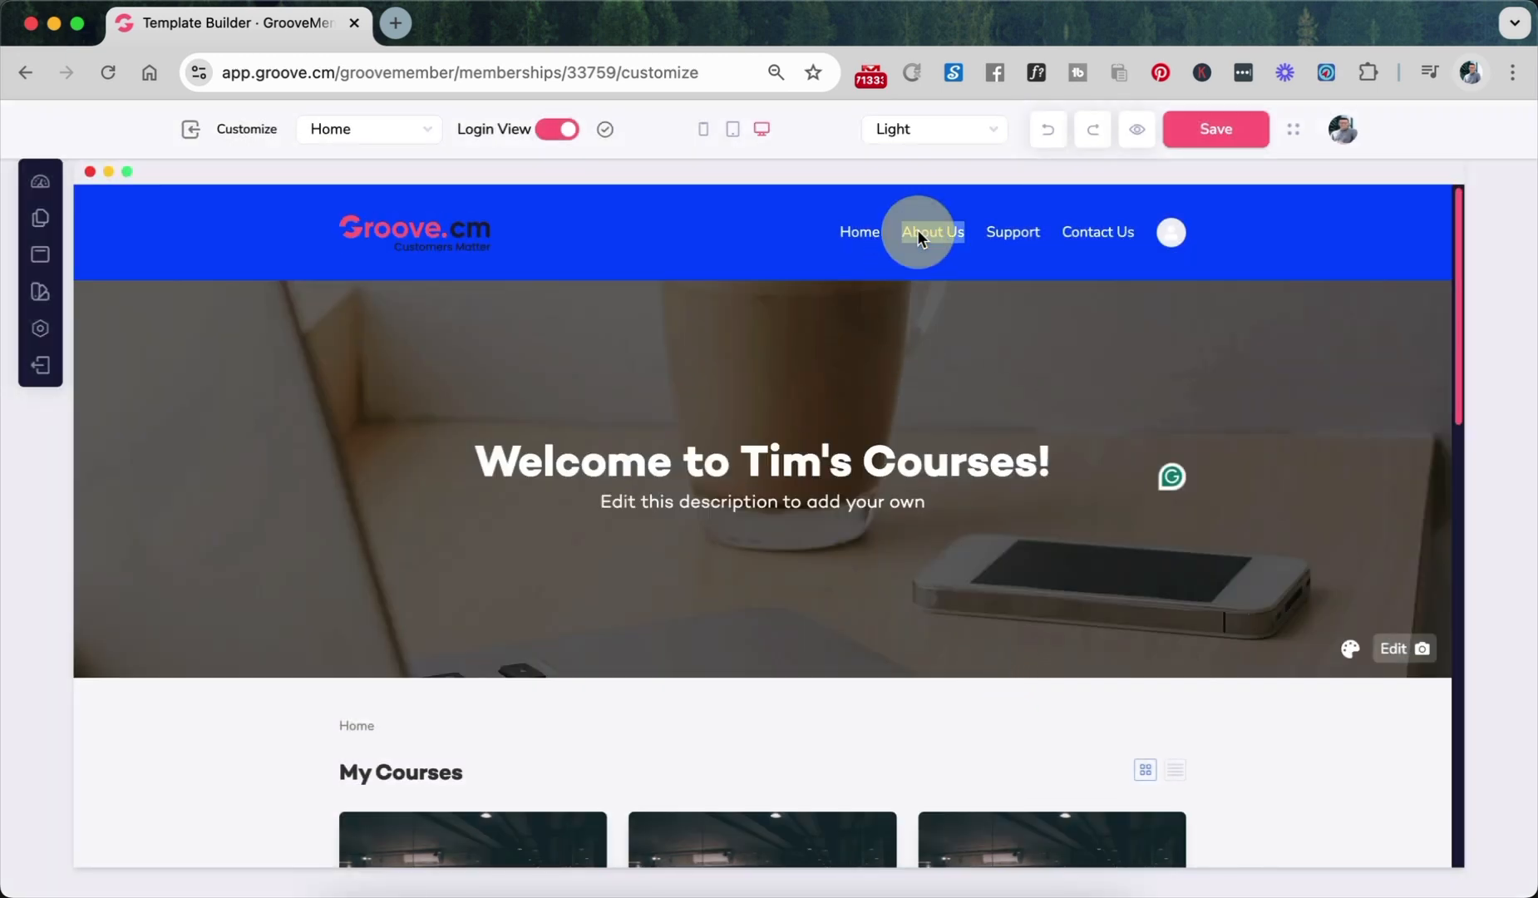
{"action": "left_click", "coordinate": [850, 489]}
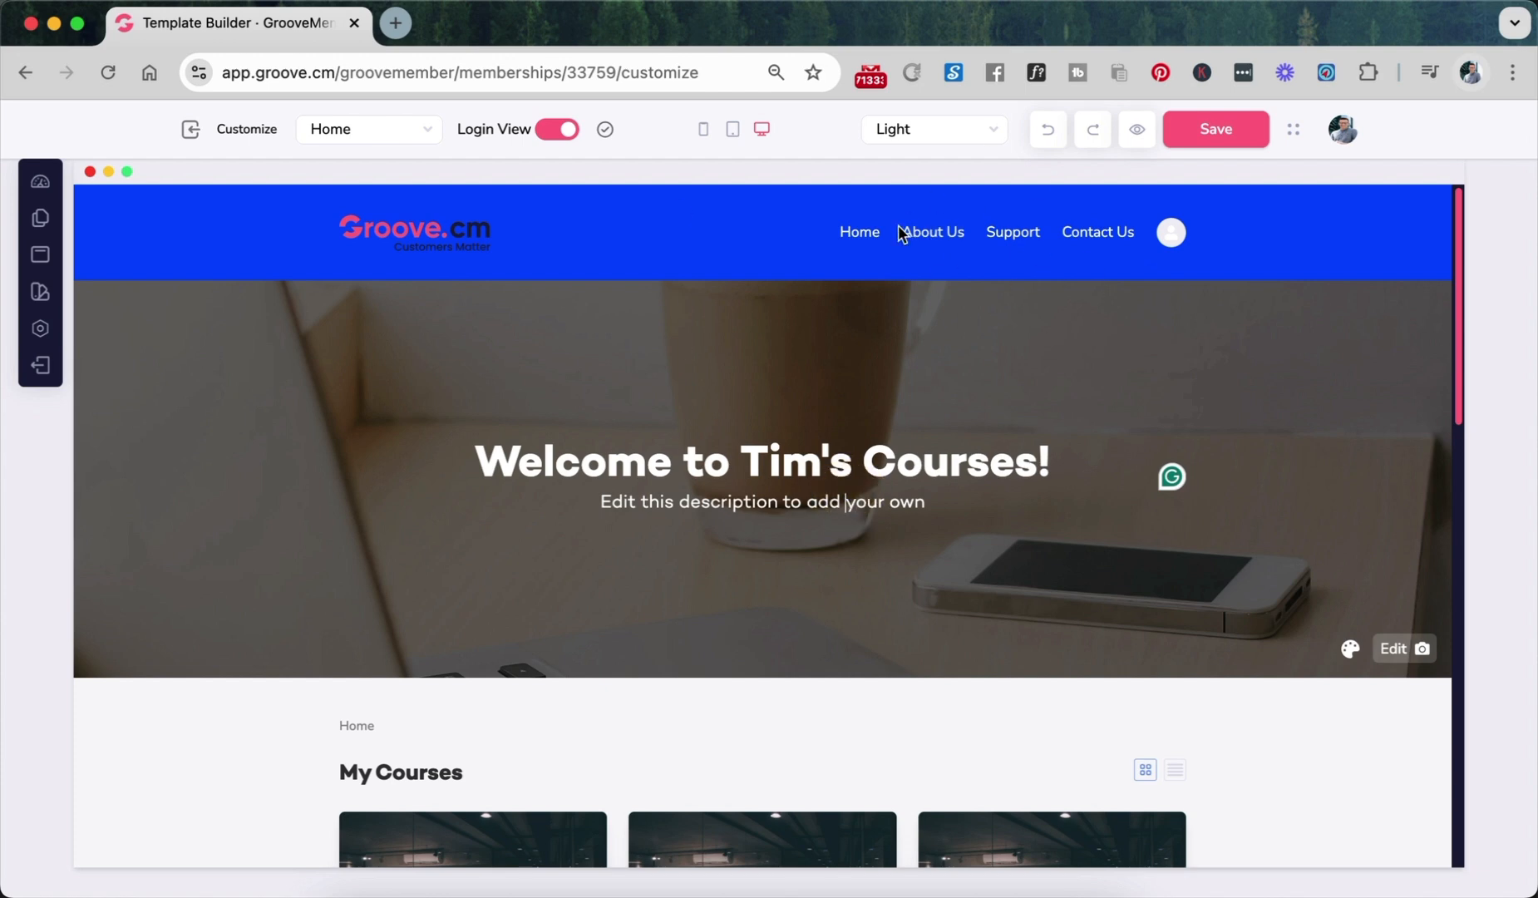
- Add the hidden Terms & Conditions page to the header navigation
{"action": "left_click", "coordinate": [39, 254]}
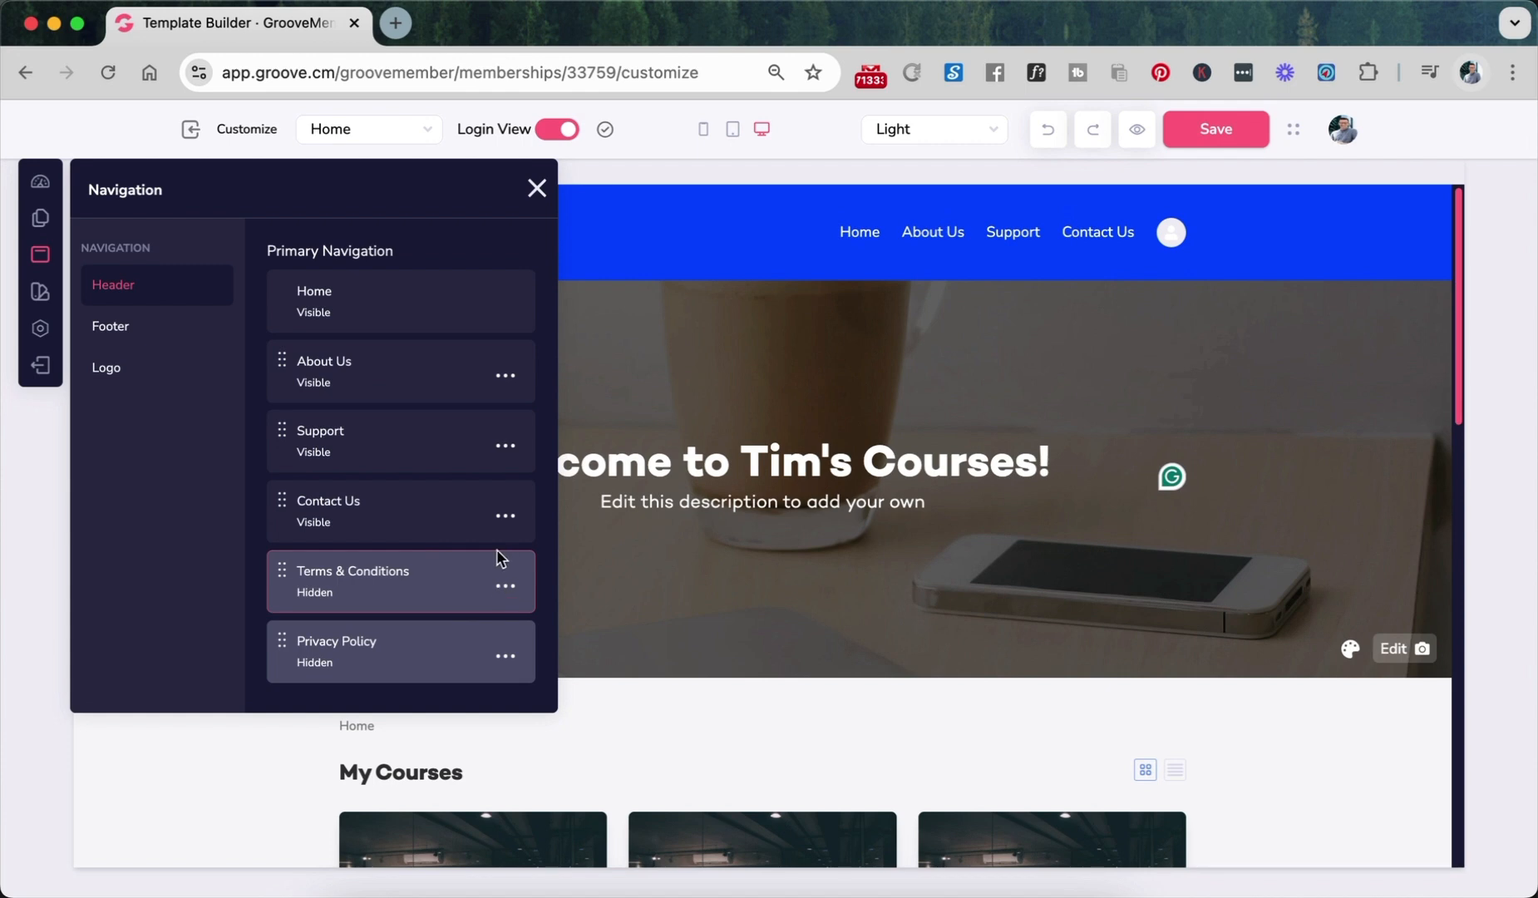
{"action": "left_click", "coordinate": [504, 587]}
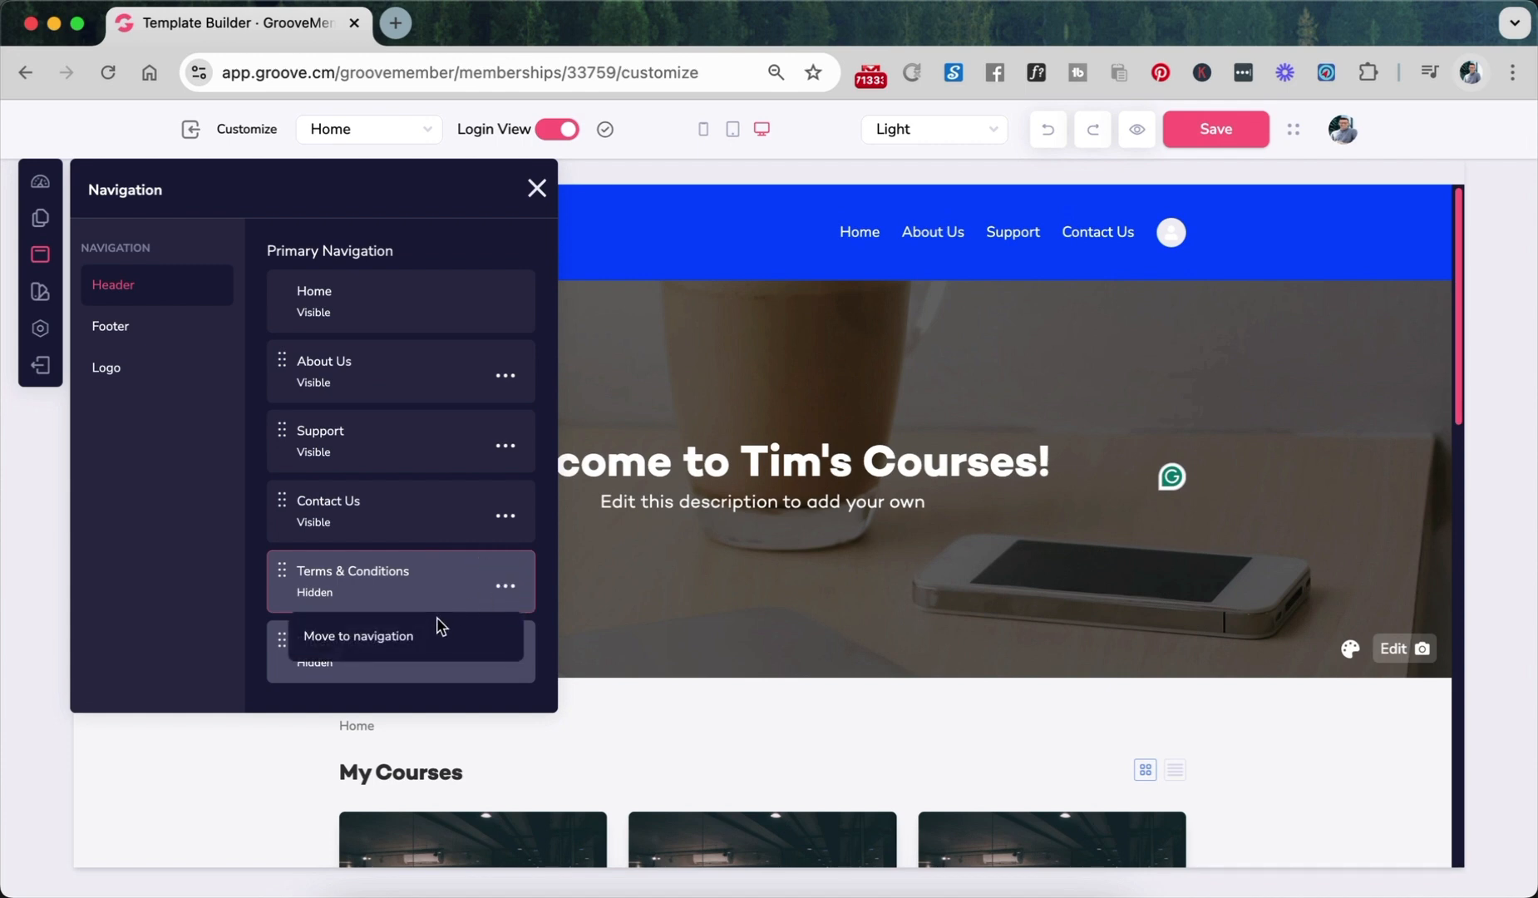
{"action": "left_click", "coordinate": [423, 637]}
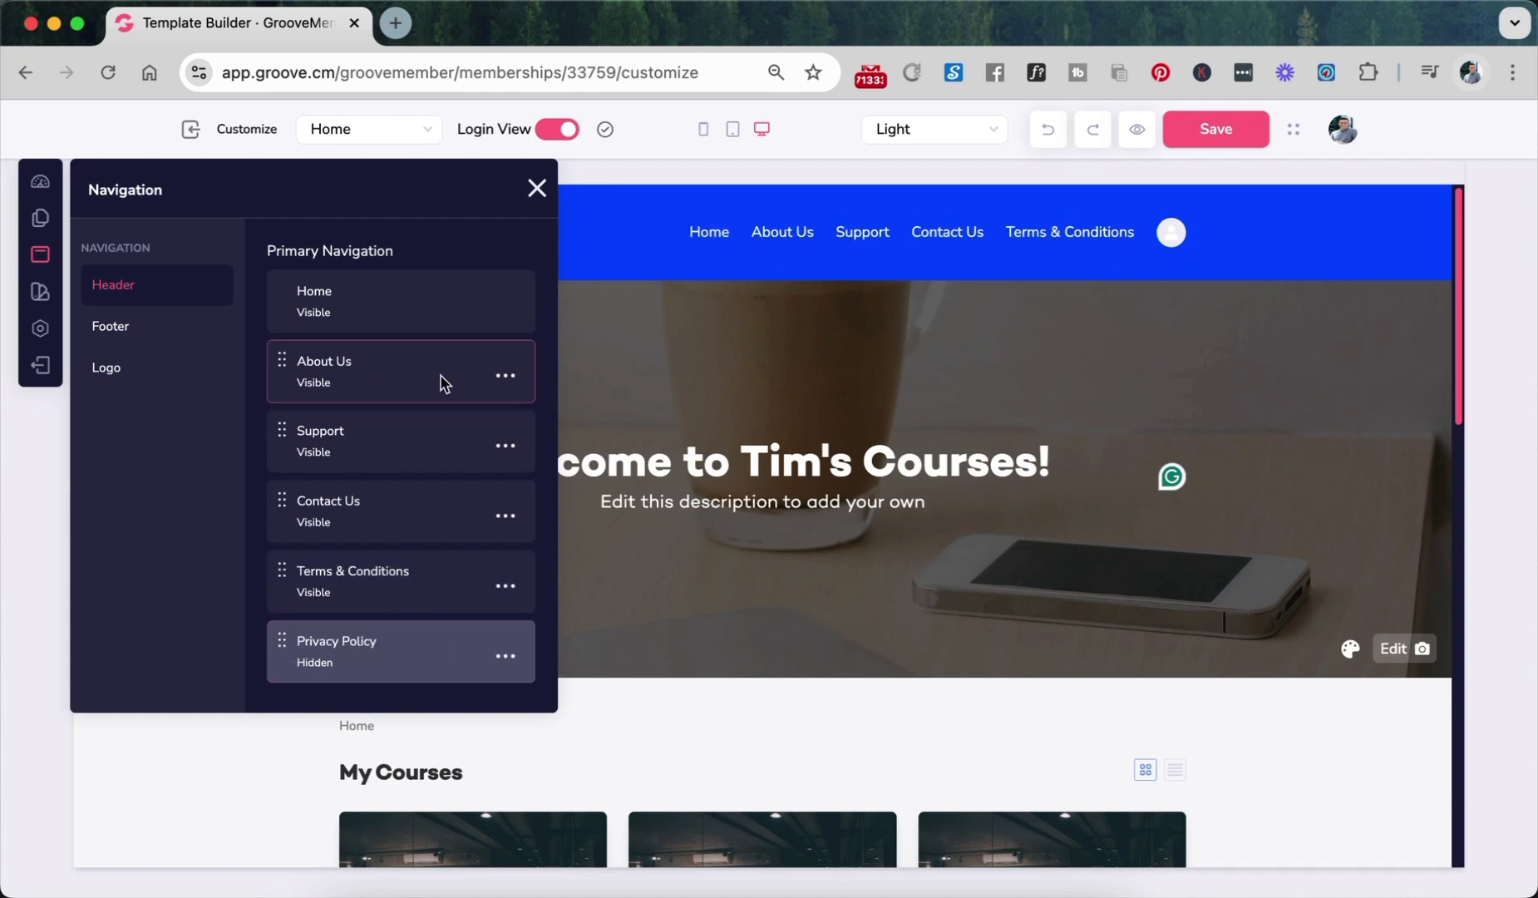
- Hide the About Us and Contact Us pages from the header navigation
{"action": "left_click", "coordinate": [505, 375]}
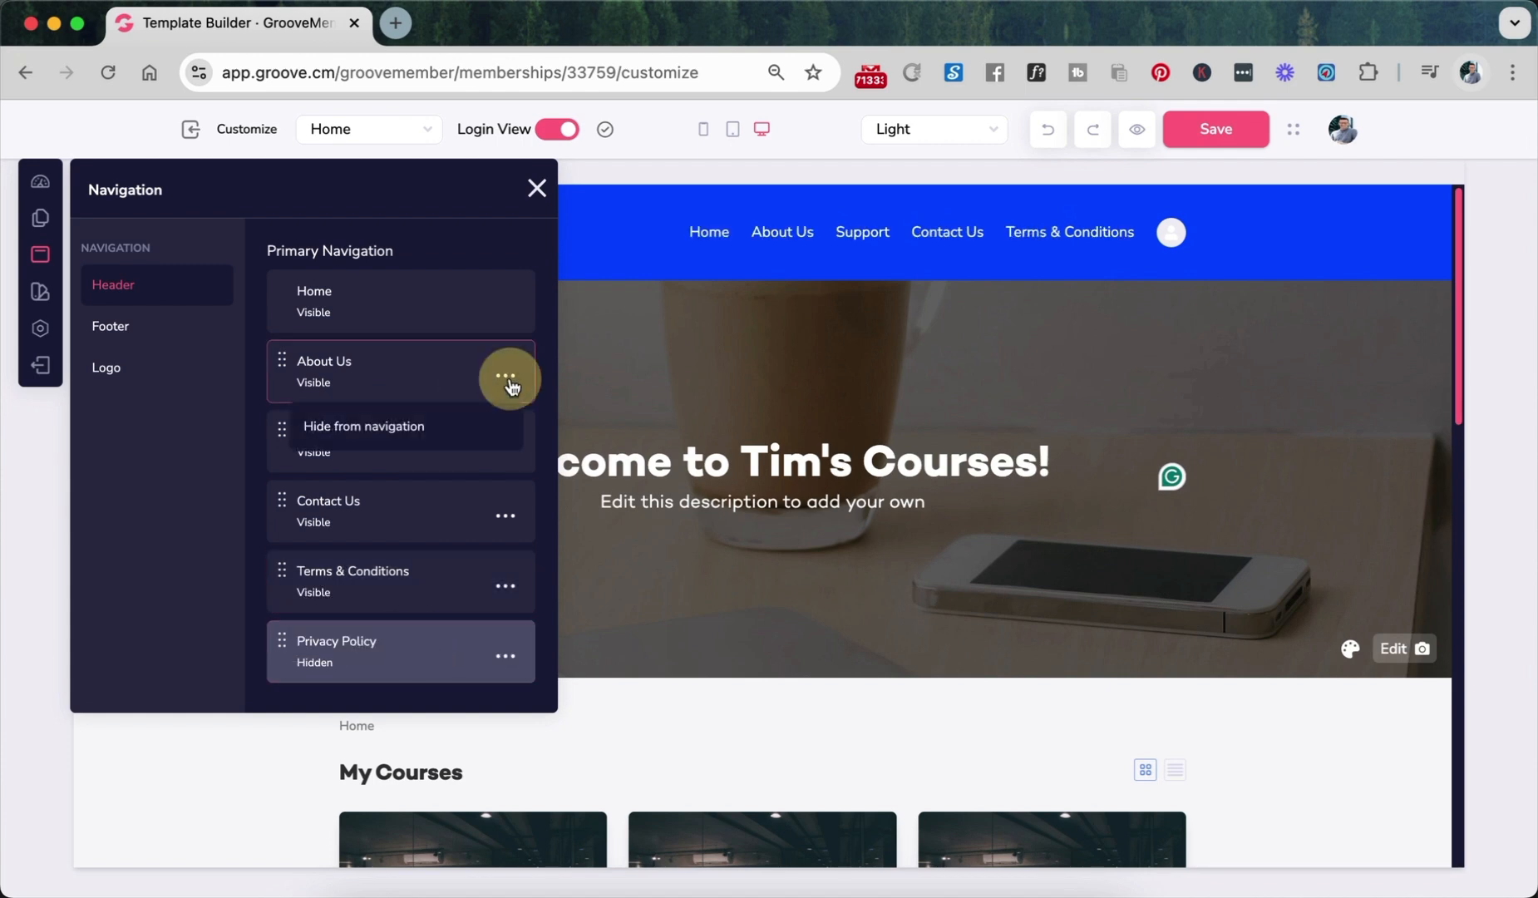
{"action": "left_click", "coordinate": [425, 426]}
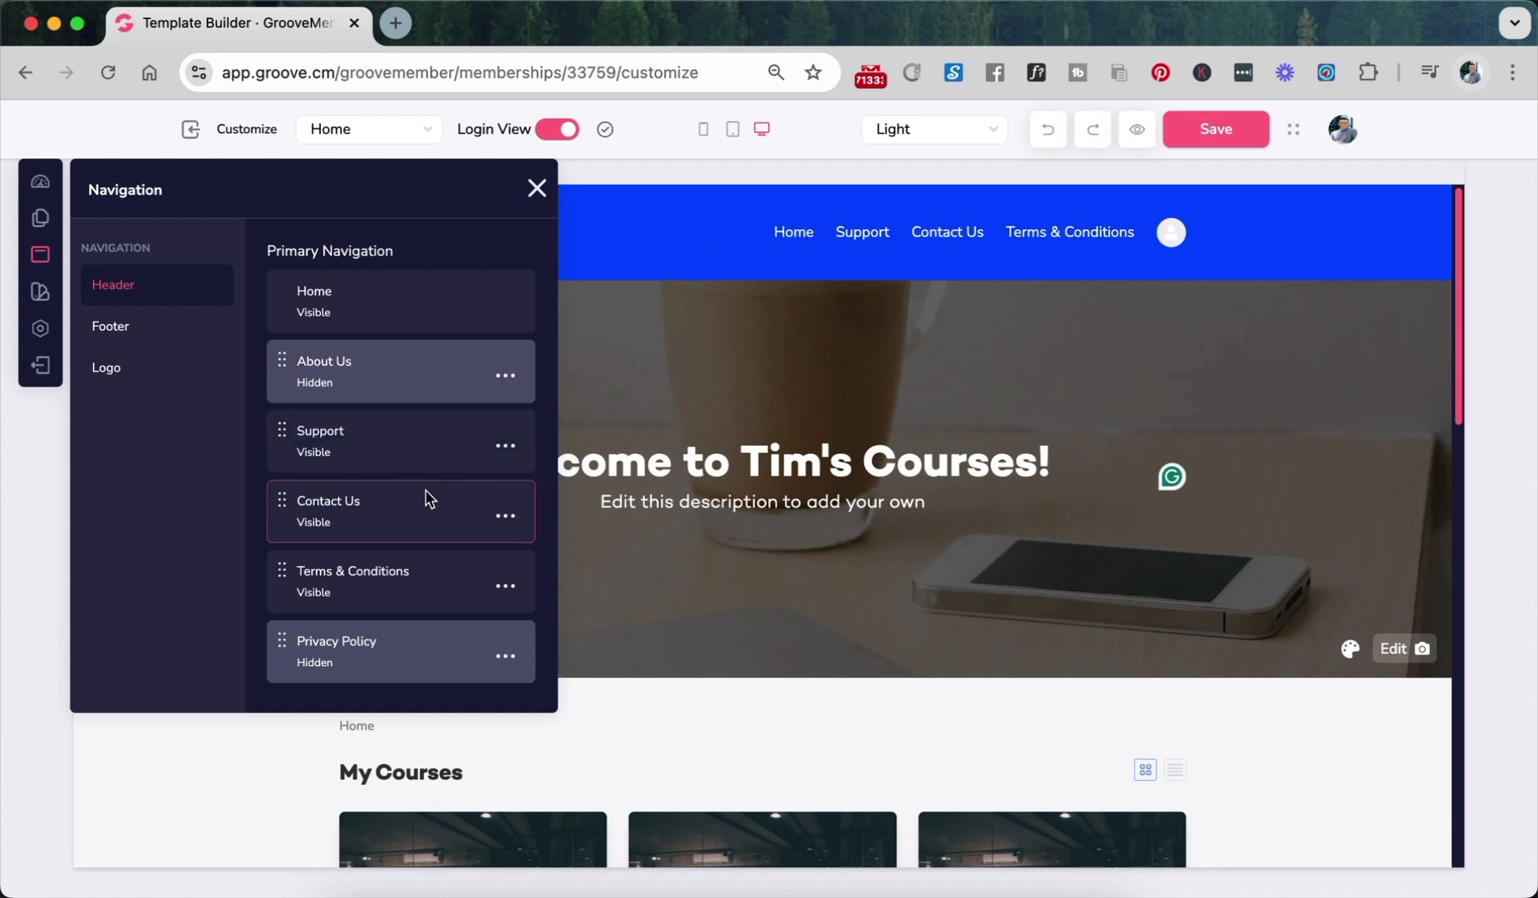
{"action": "left_click", "coordinate": [507, 517]}
{"action": "left_click", "coordinate": [436, 572]}
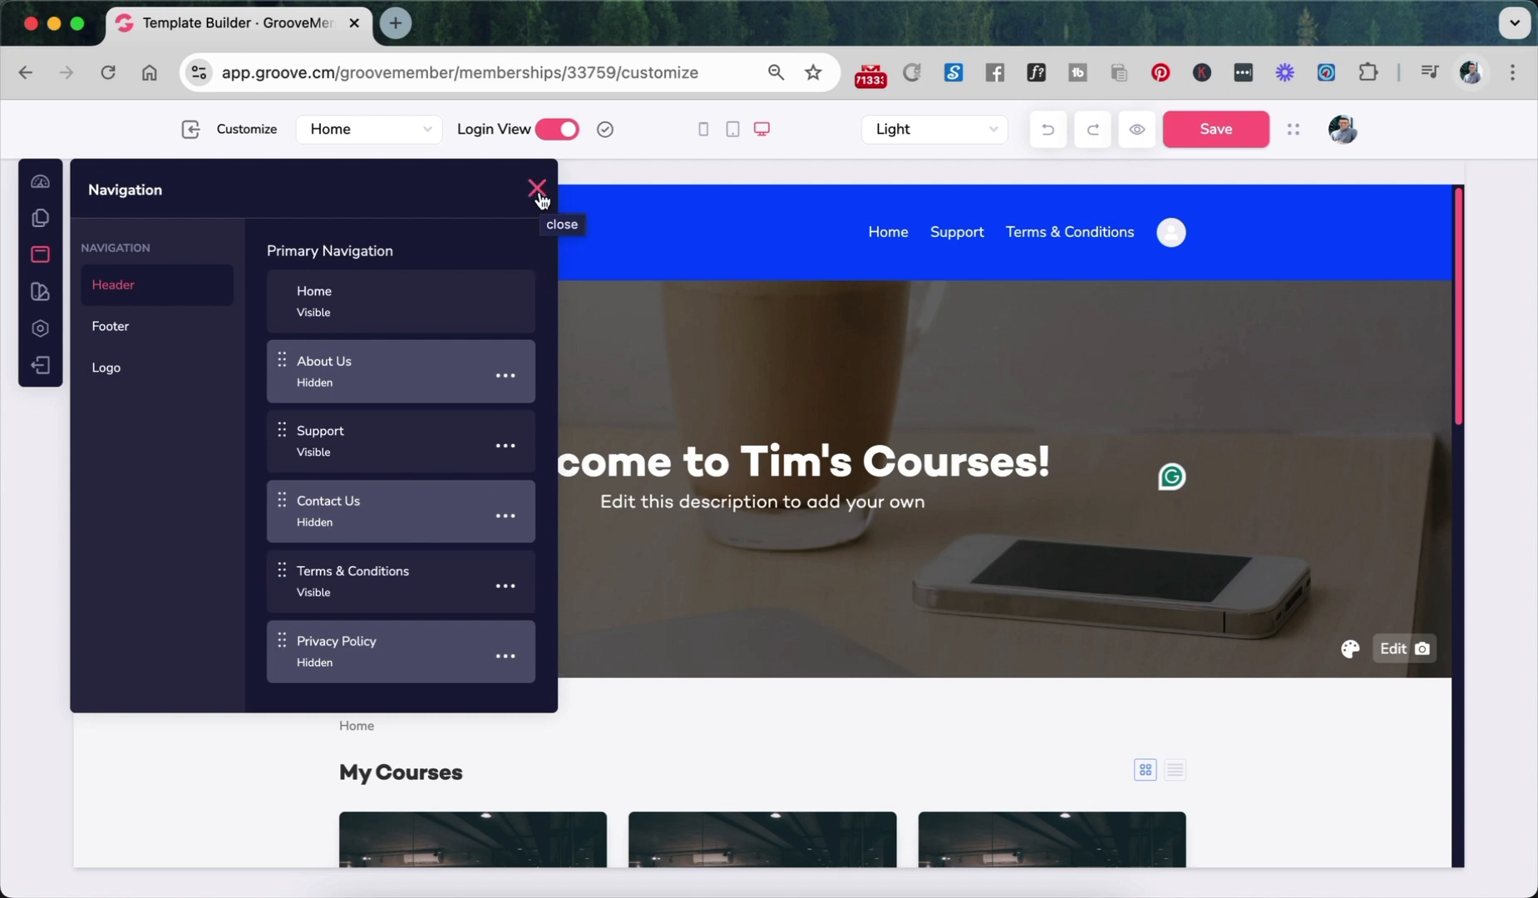
- Review the footer navigation's page visibility settings and inspect the footer's logo and links on the Home page
{"action": "left_click", "coordinate": [110, 324]}
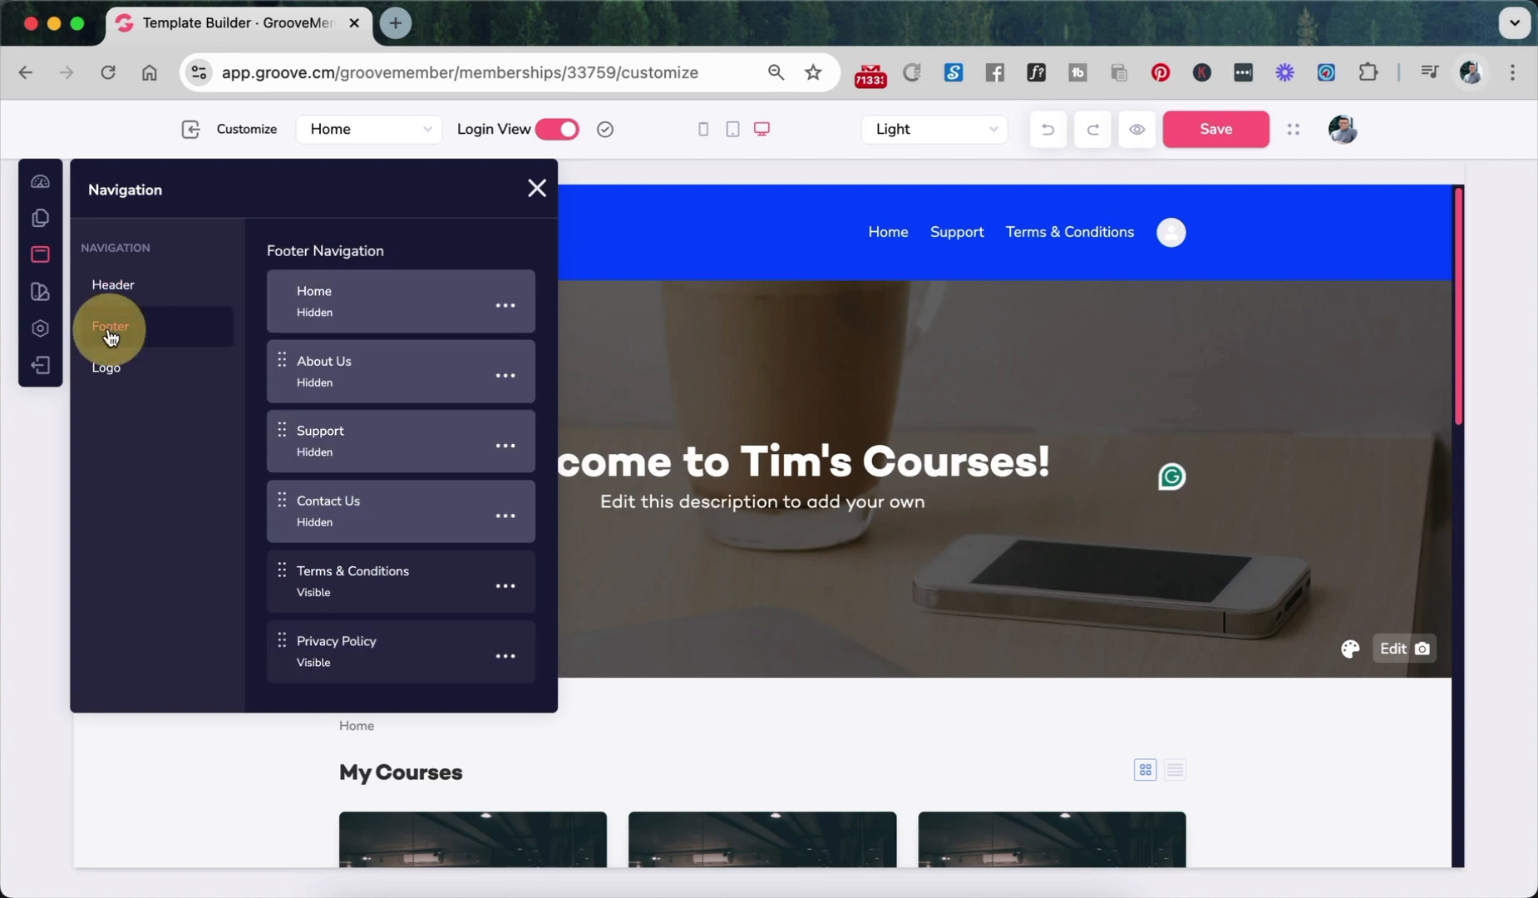
{"action": "left_click", "coordinate": [536, 187]}
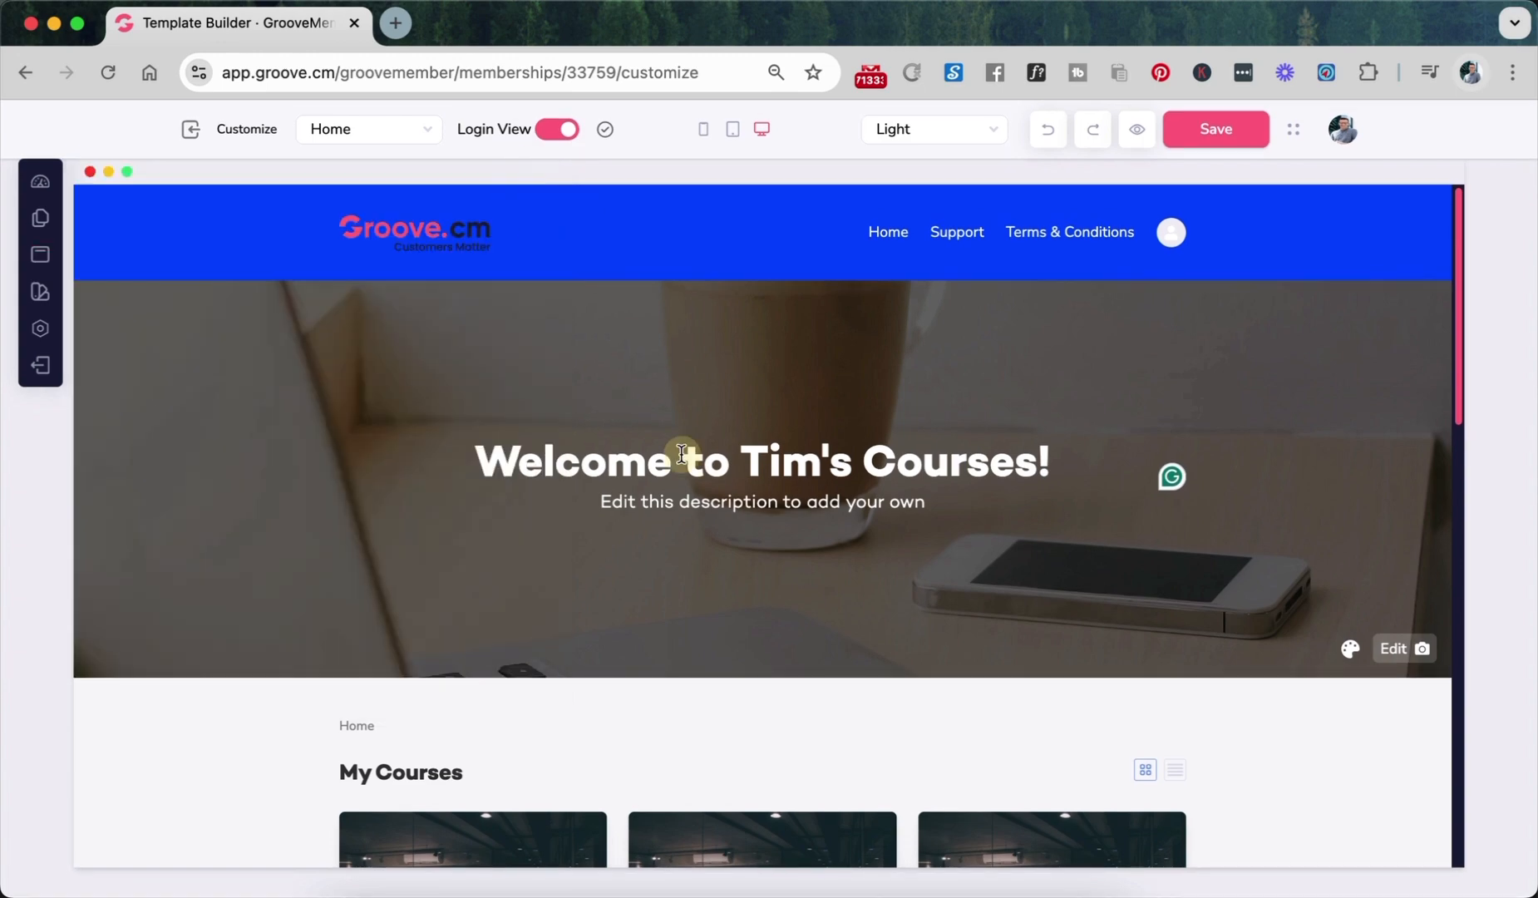
{"action": "scroll", "coordinate": [690, 486], "scroll_direction": "down", "scroll_amount": 10}
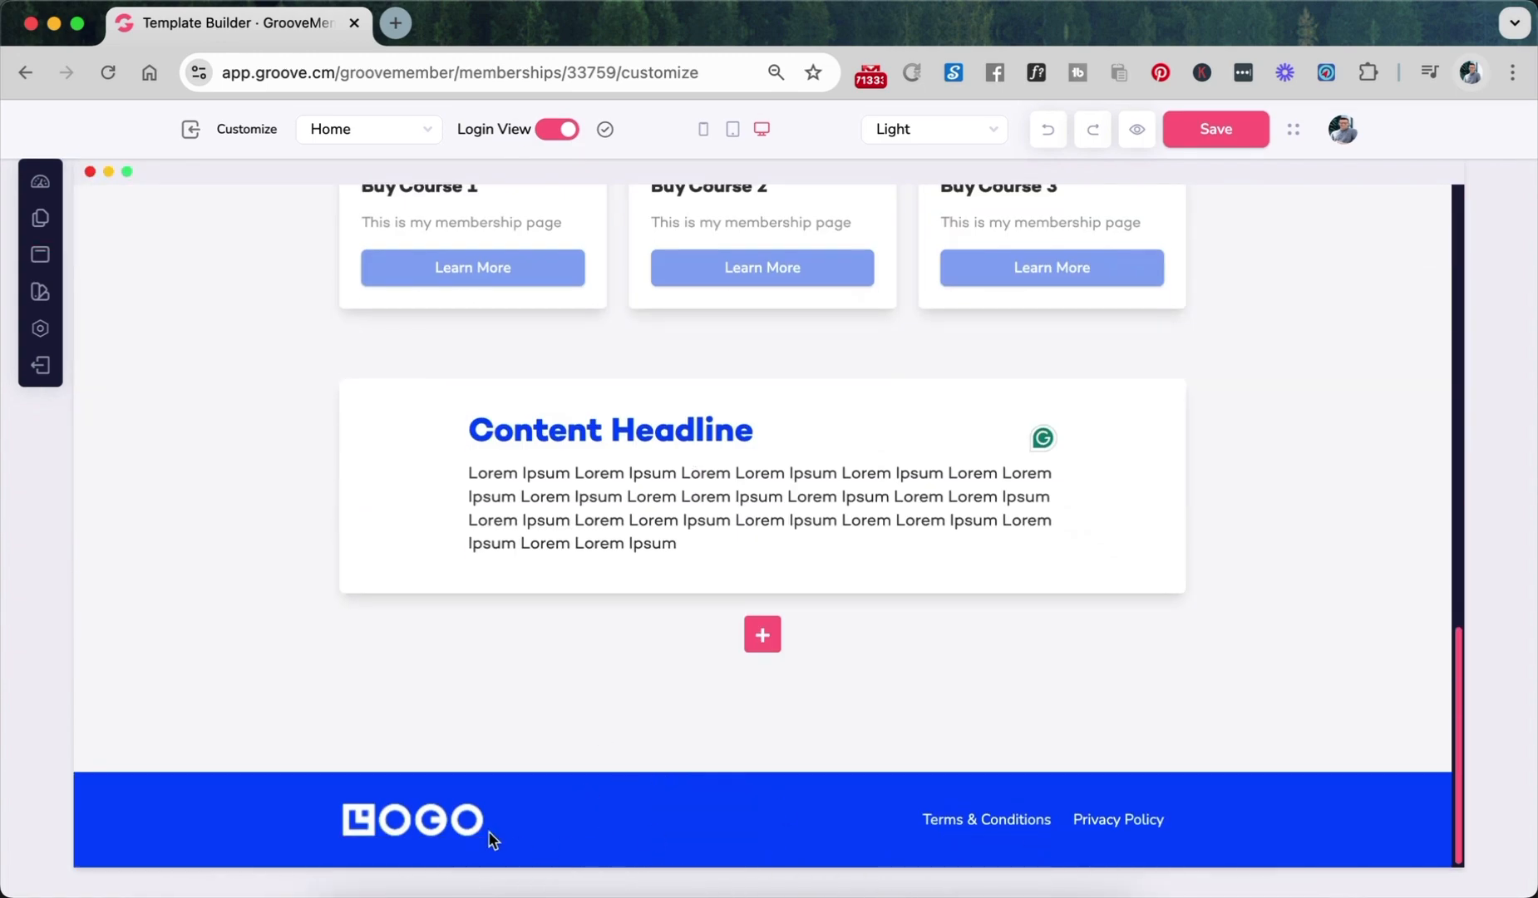
{"action": "mouse_move", "coordinate": [930, 523]}
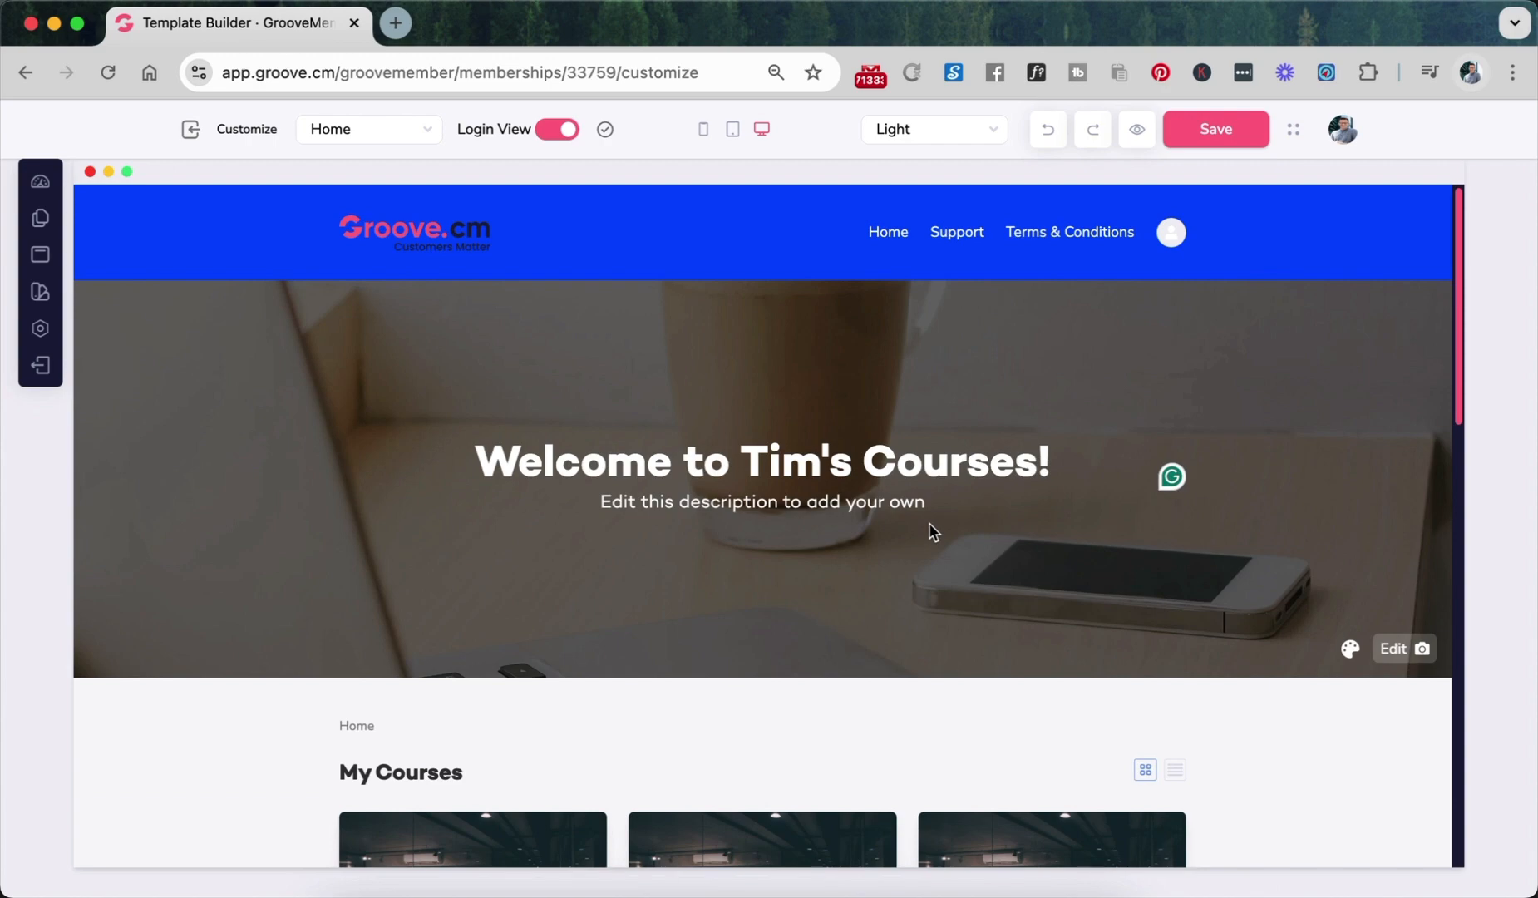
- Preview the Home page in the Dark theme and switch it back to the Light theme
{"action": "scroll", "coordinate": [701, 660], "scroll_direction": "down", "scroll_amount": 3}
{"action": "scroll", "coordinate": [701, 665], "scroll_direction": "up", "scroll_amount": 5}
{"action": "left_click", "coordinate": [917, 133]}
{"action": "left_click", "coordinate": [910, 204]}
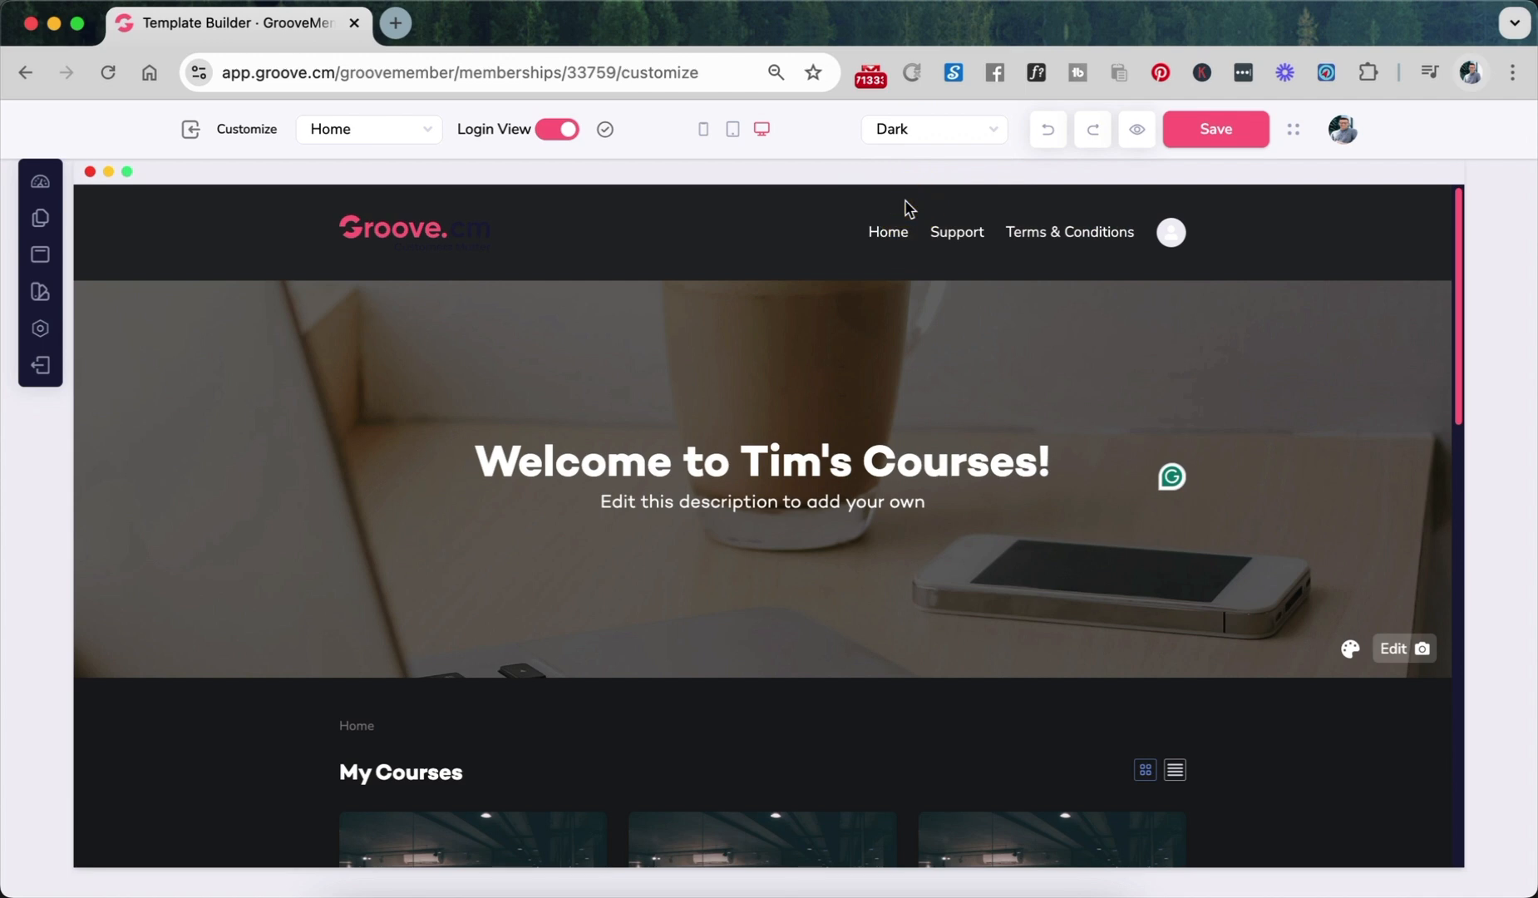
{"action": "left_click", "coordinate": [933, 143]}
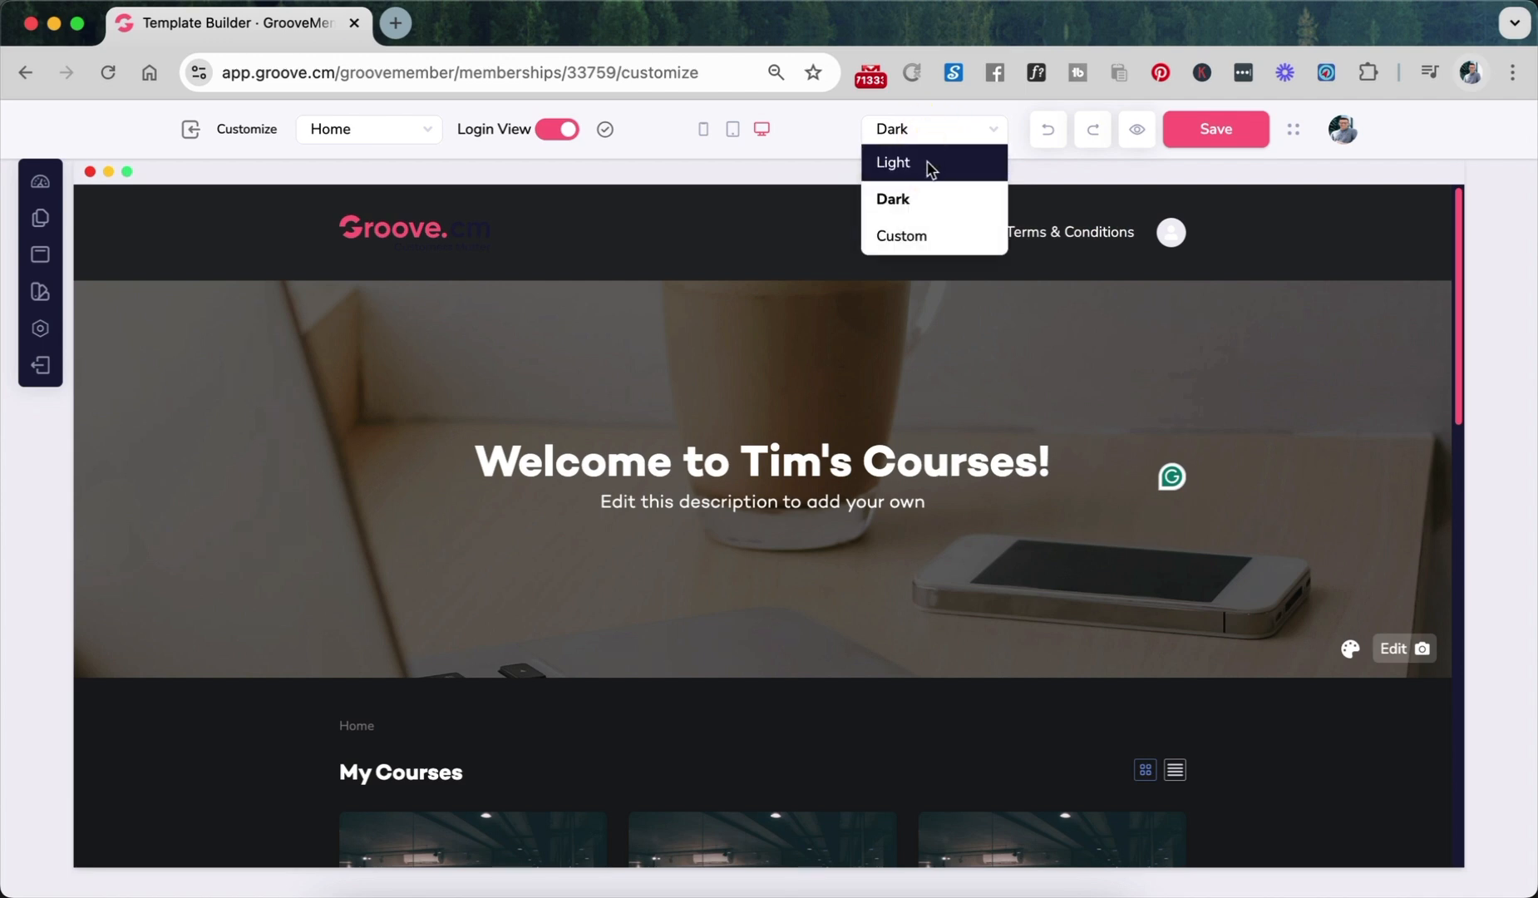
{"action": "left_click", "coordinate": [928, 163]}
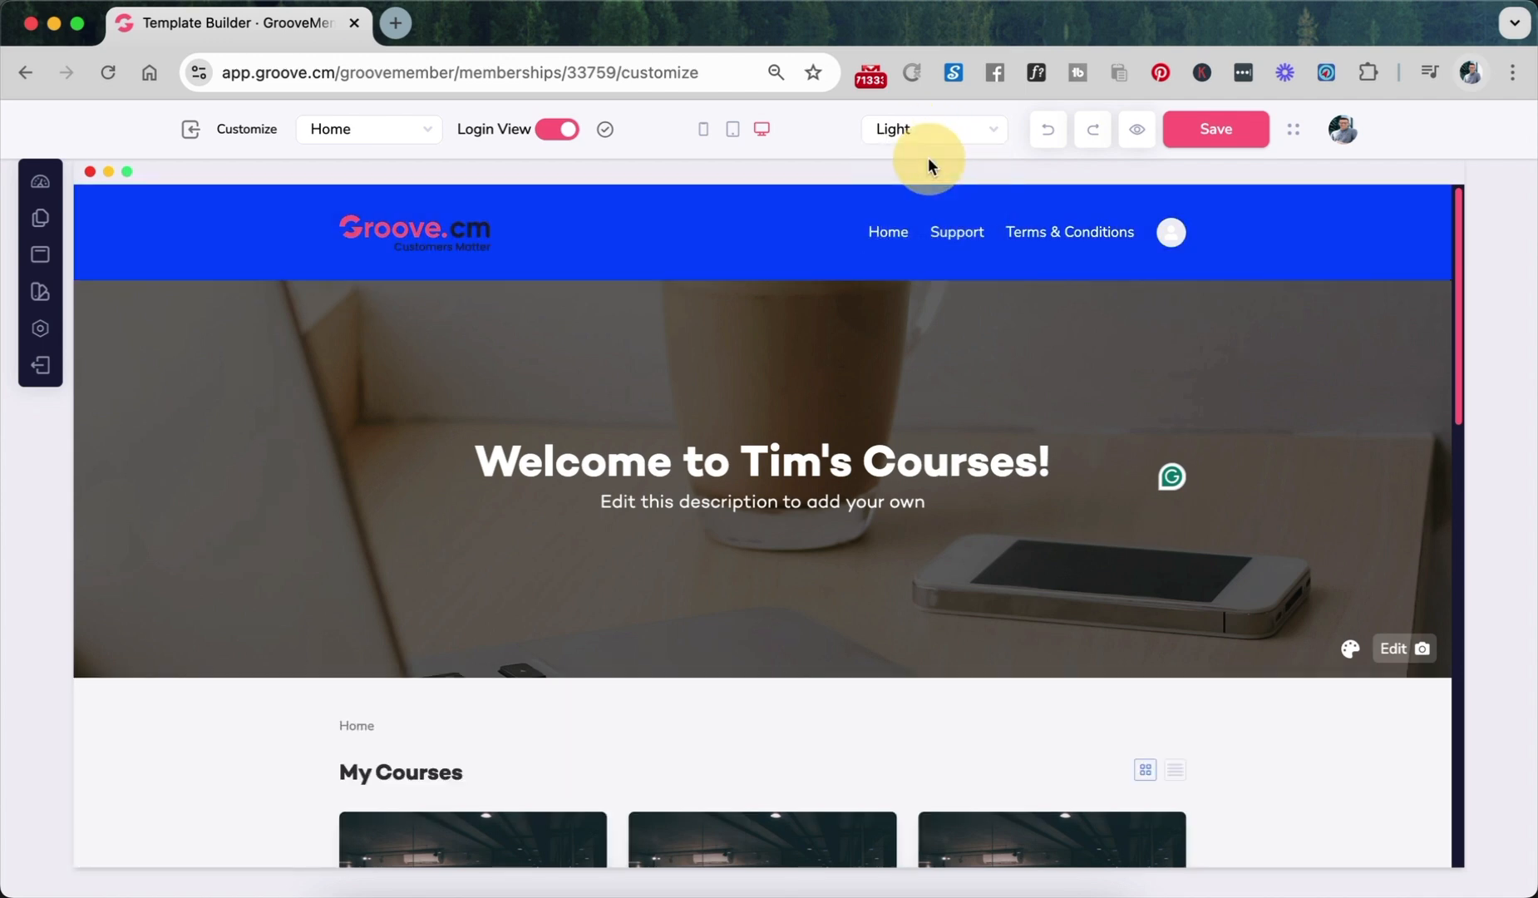
- Check the Home page in the mobile and tablet previews and return to the desktop preview
{"action": "left_click", "coordinate": [700, 132]}
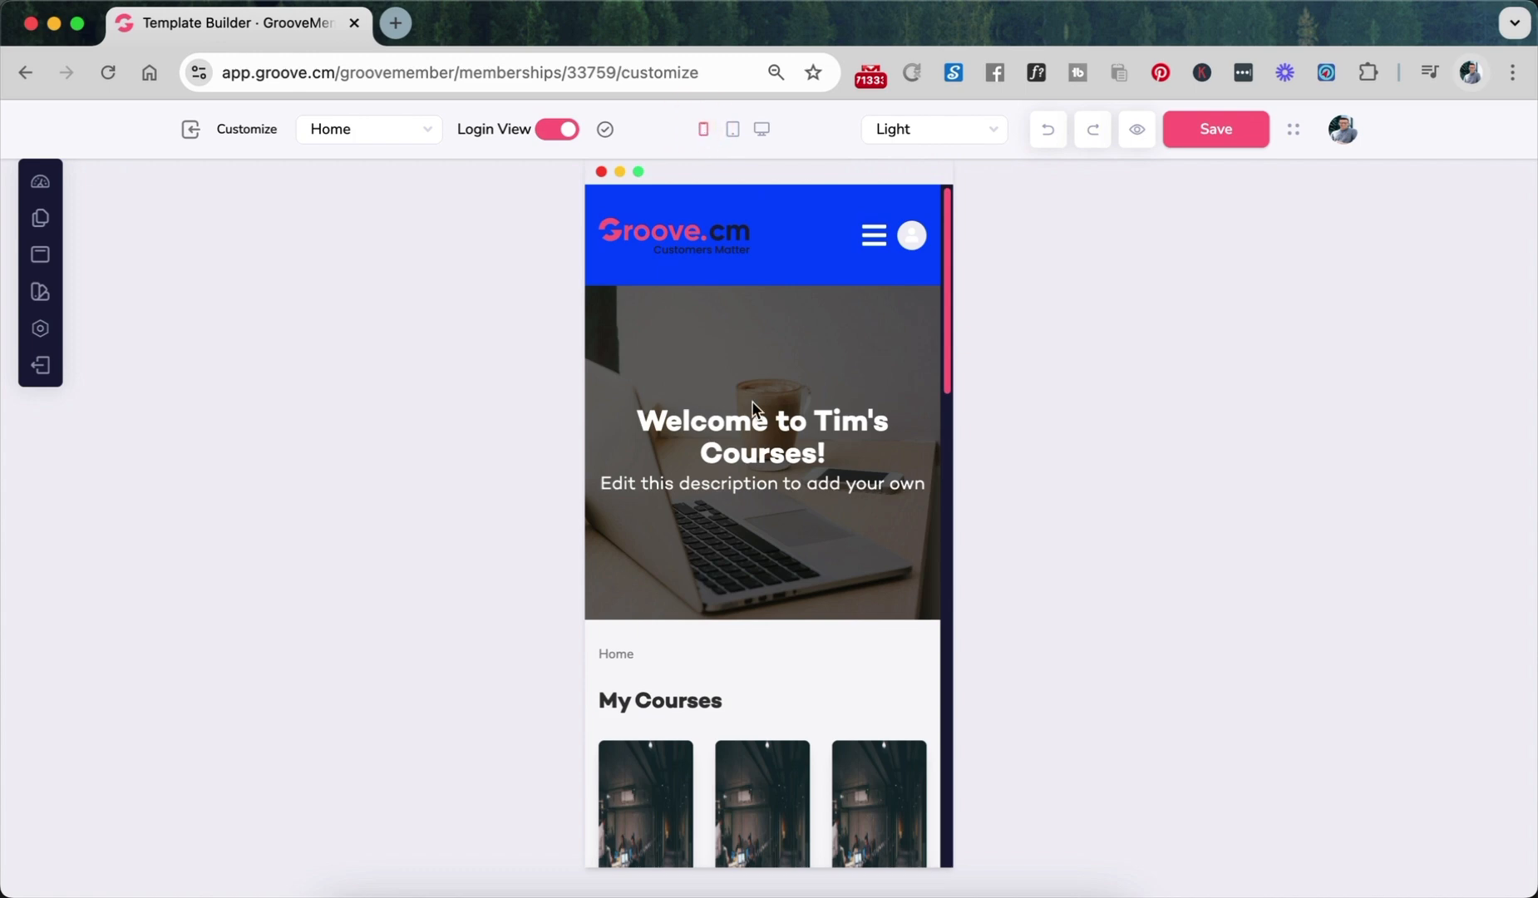
{"action": "scroll", "coordinate": [751, 400], "scroll_direction": "down", "scroll_amount": 15}
{"action": "scroll", "coordinate": [752, 403], "scroll_direction": "up", "scroll_amount": 15}
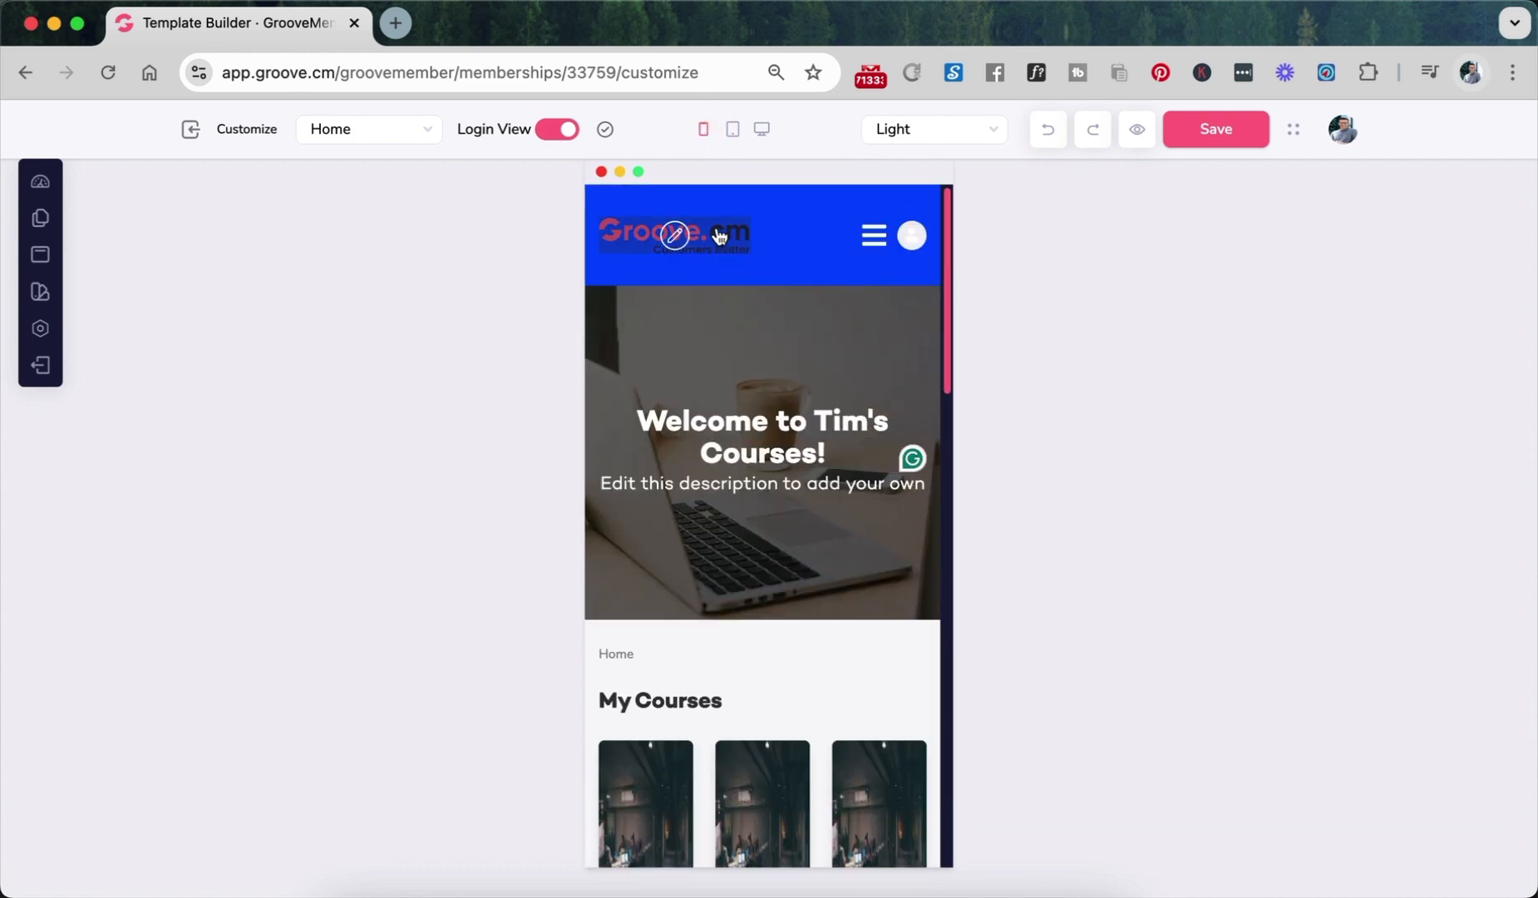
{"action": "left_click", "coordinate": [733, 133]}
{"action": "left_click", "coordinate": [761, 133]}
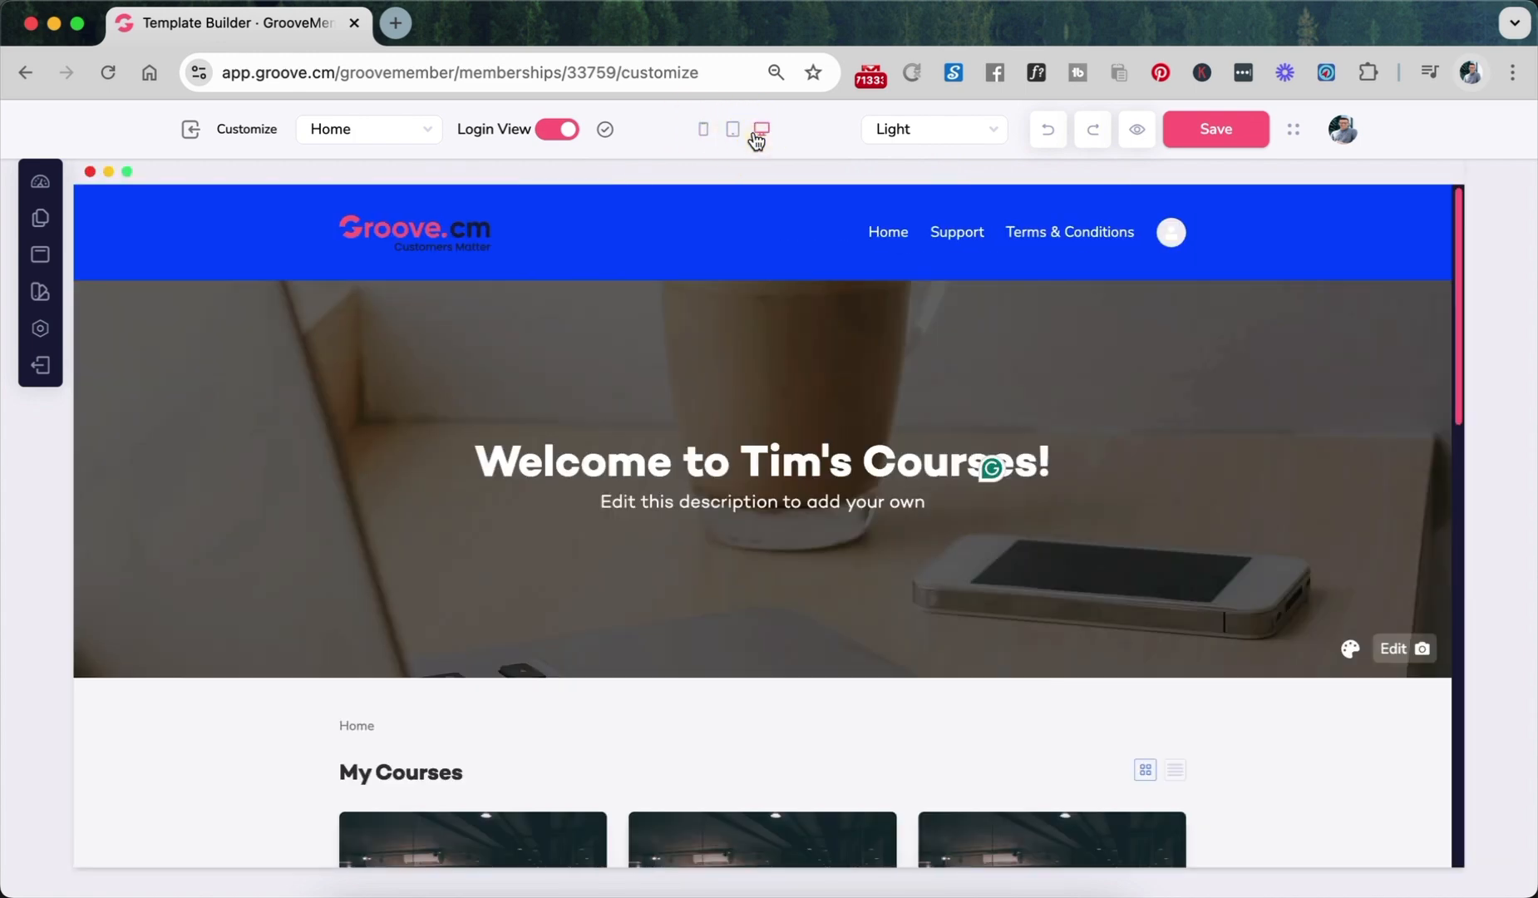
- Compare the Home page's logged-out and logged-in views and look through the list of site pages
{"action": "left_click", "coordinate": [557, 133]}
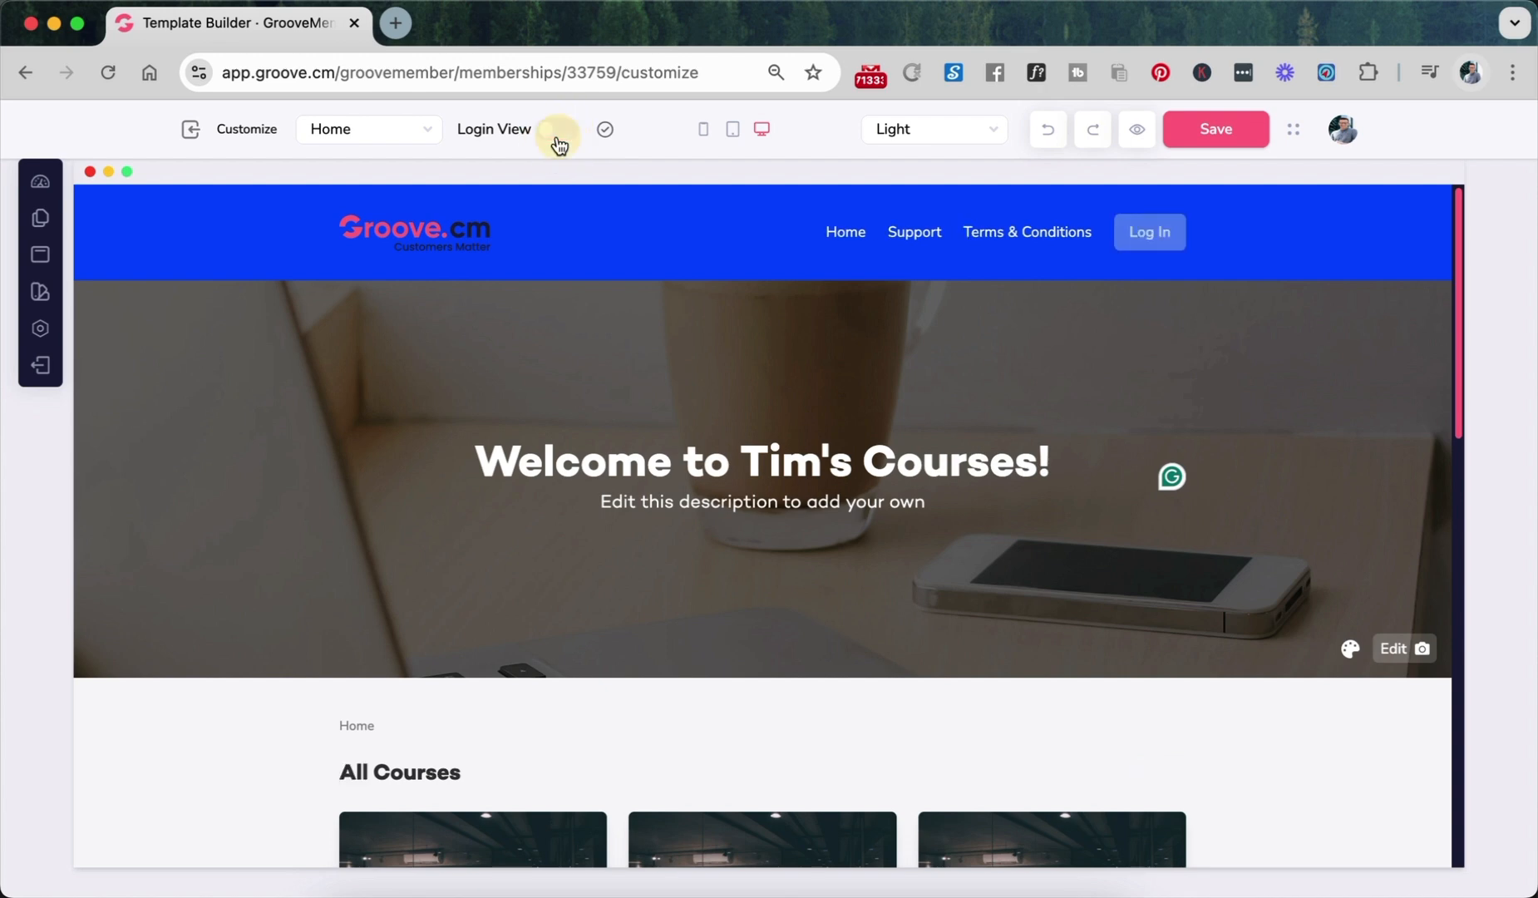
{"action": "left_click", "coordinate": [557, 135]}
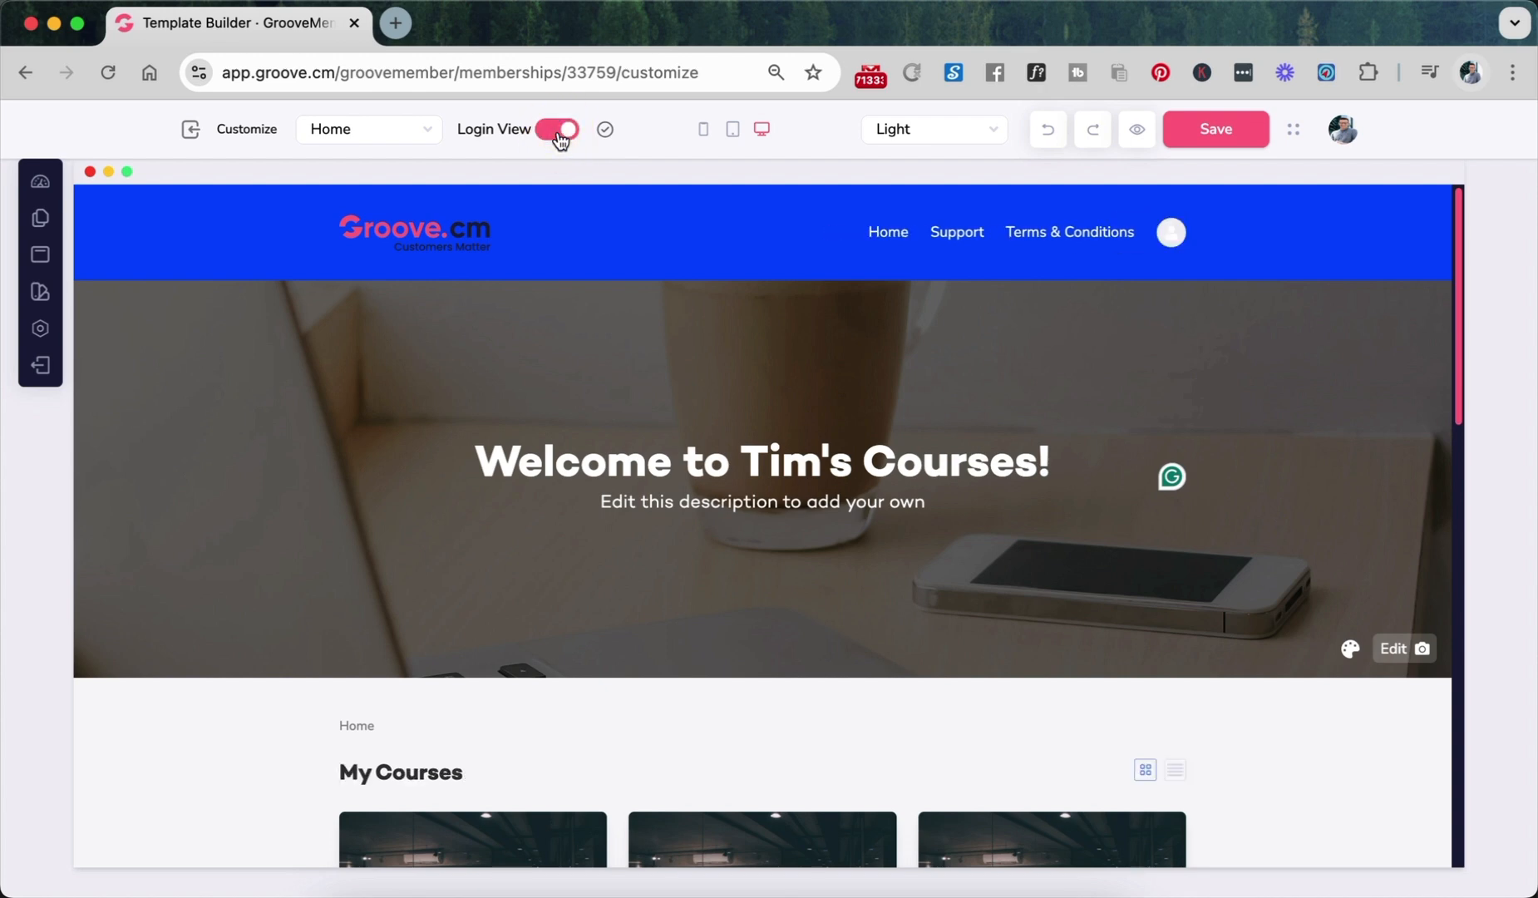
{"action": "left_click", "coordinate": [558, 134]}
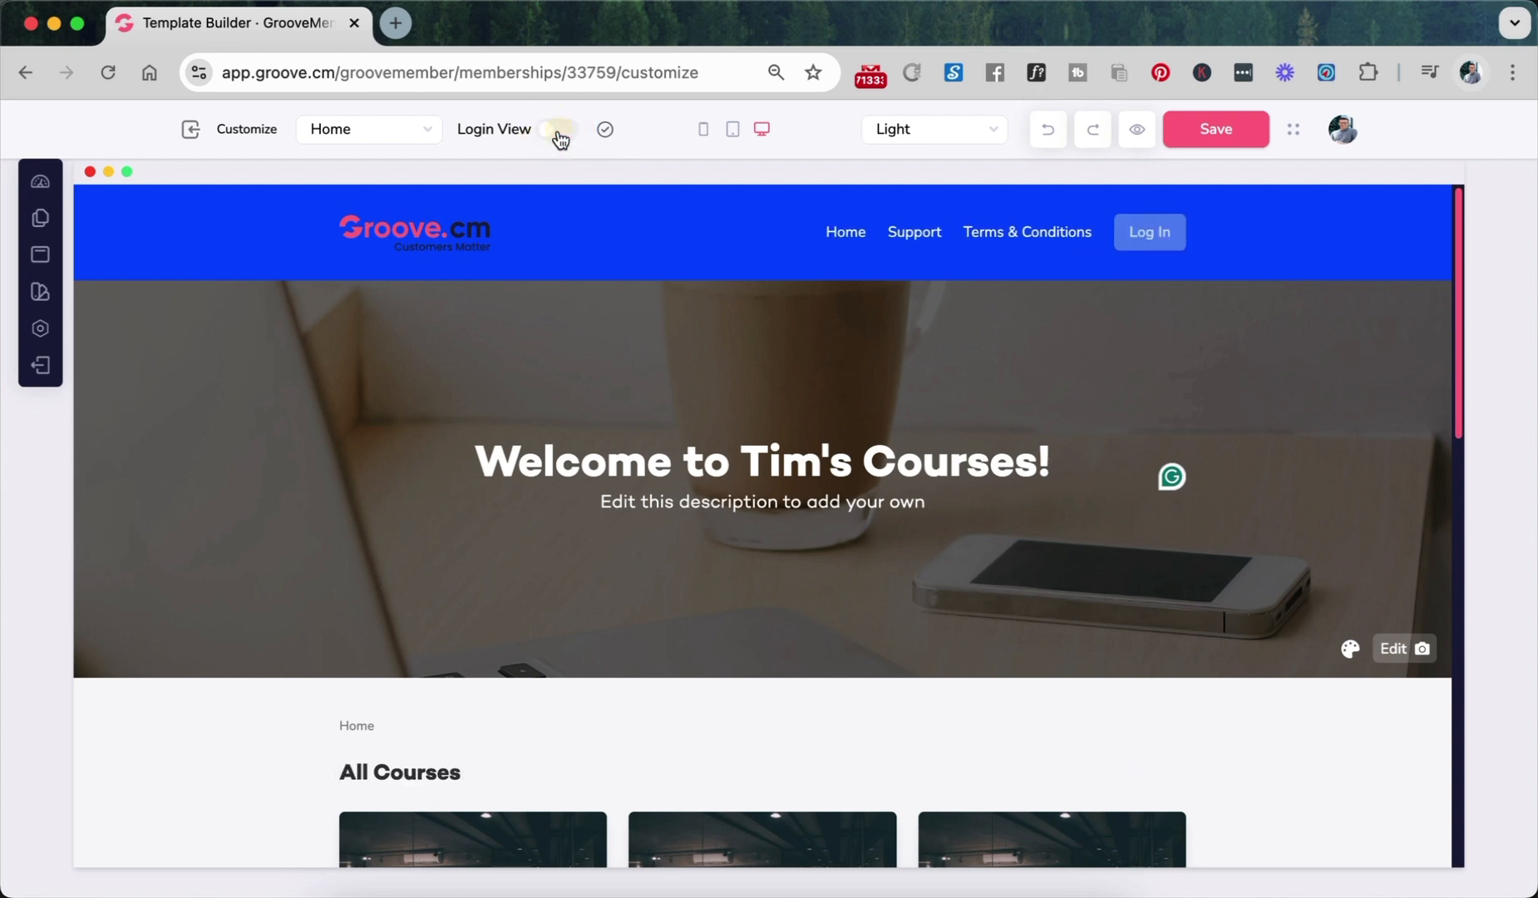
{"action": "left_click", "coordinate": [558, 135]}
{"action": "left_click", "coordinate": [374, 133]}
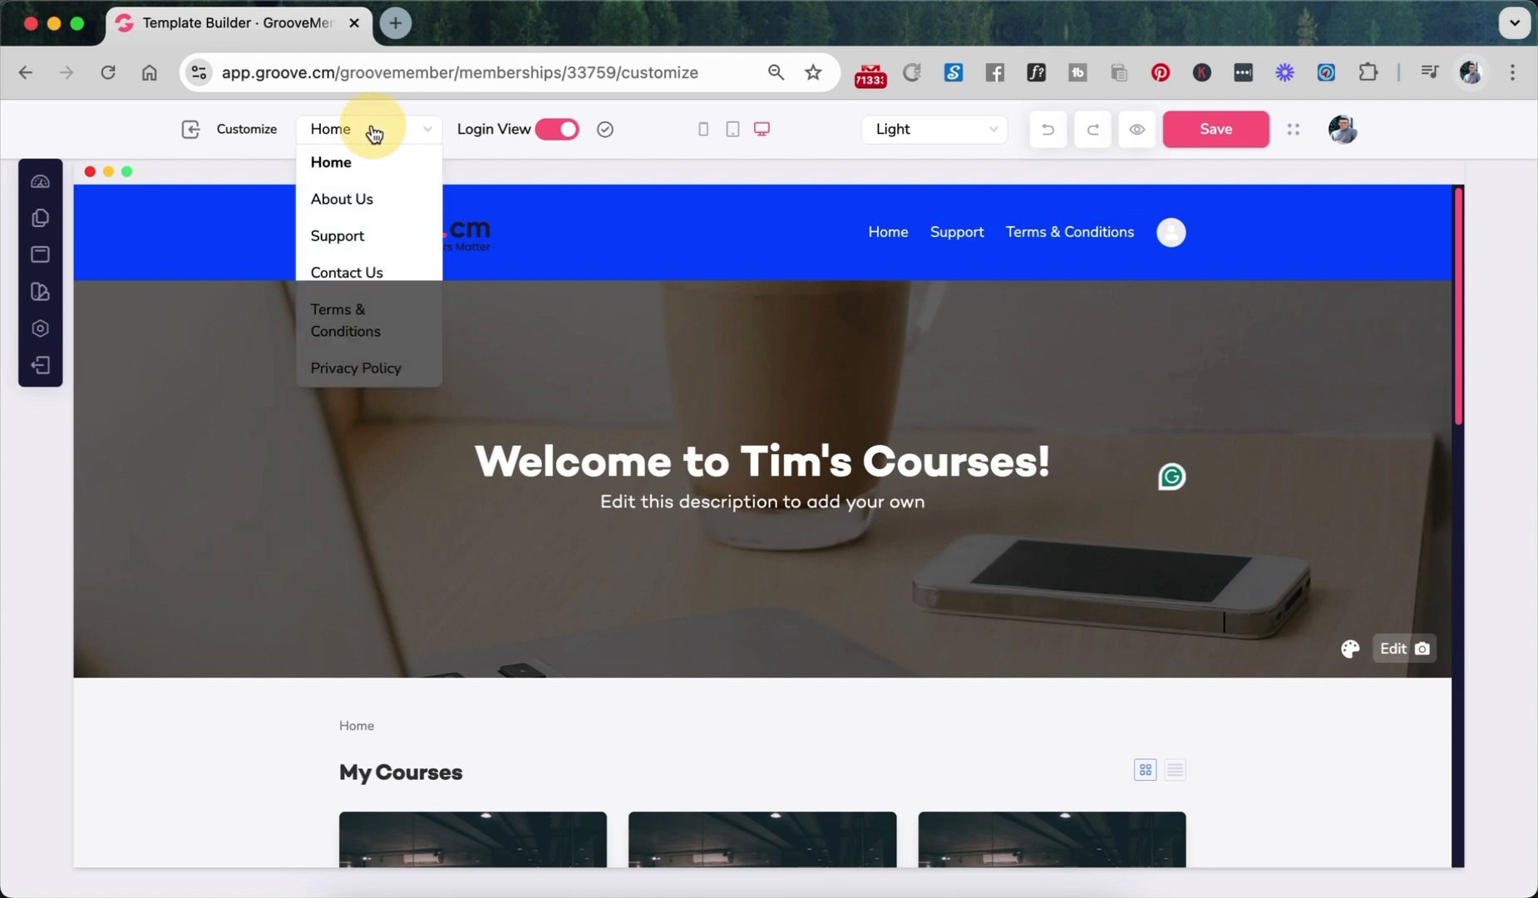
{"action": "left_click", "coordinate": [372, 131]}
{"action": "left_click", "coordinate": [371, 131]}
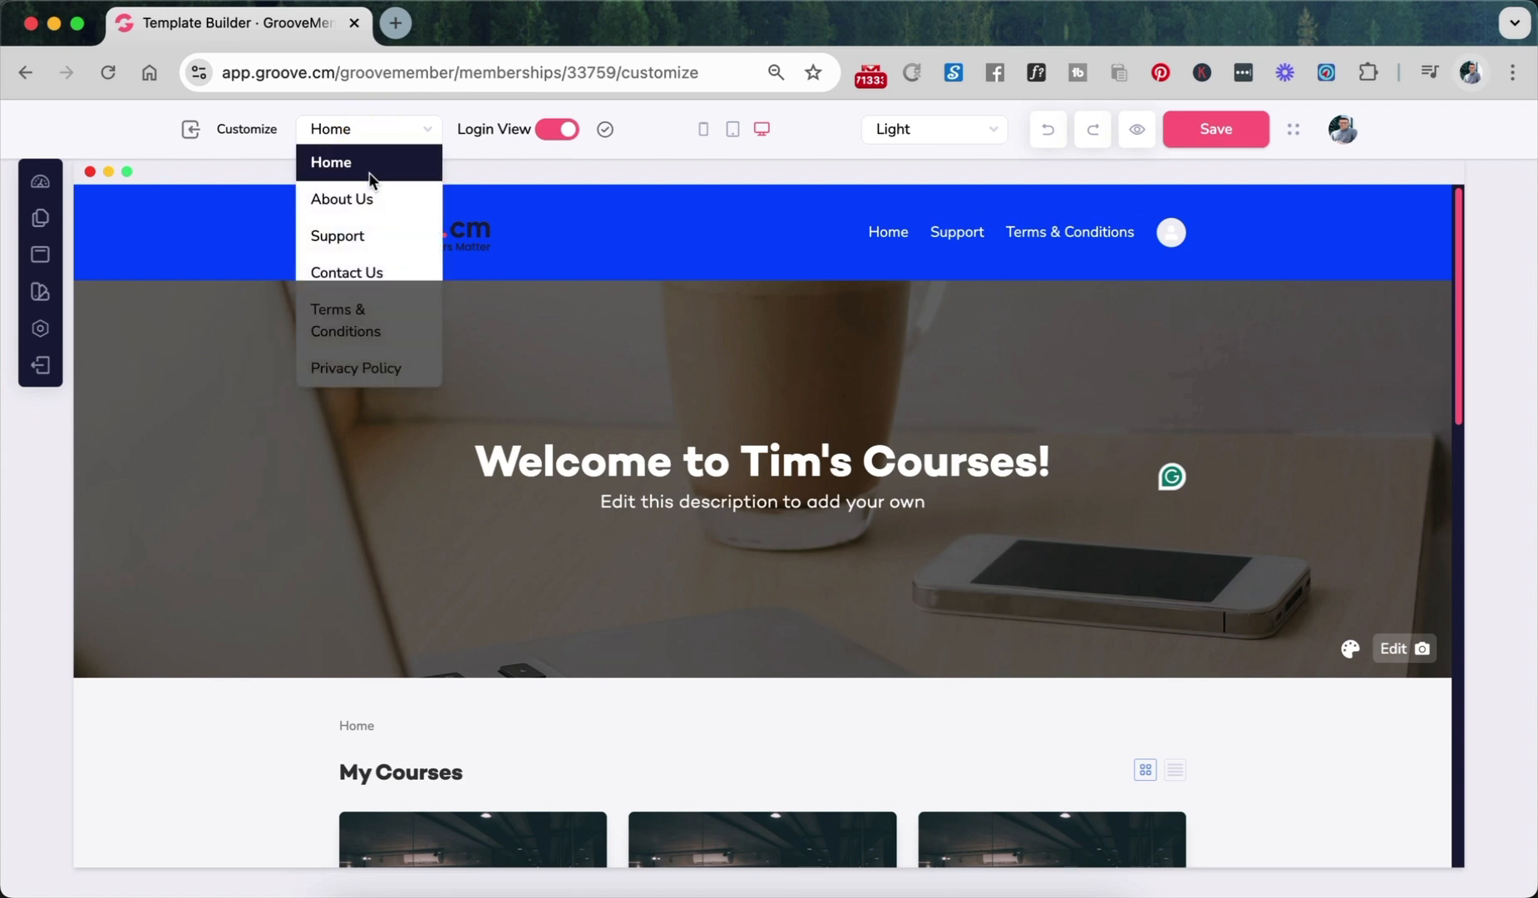
{"action": "left_click", "coordinate": [264, 164]}
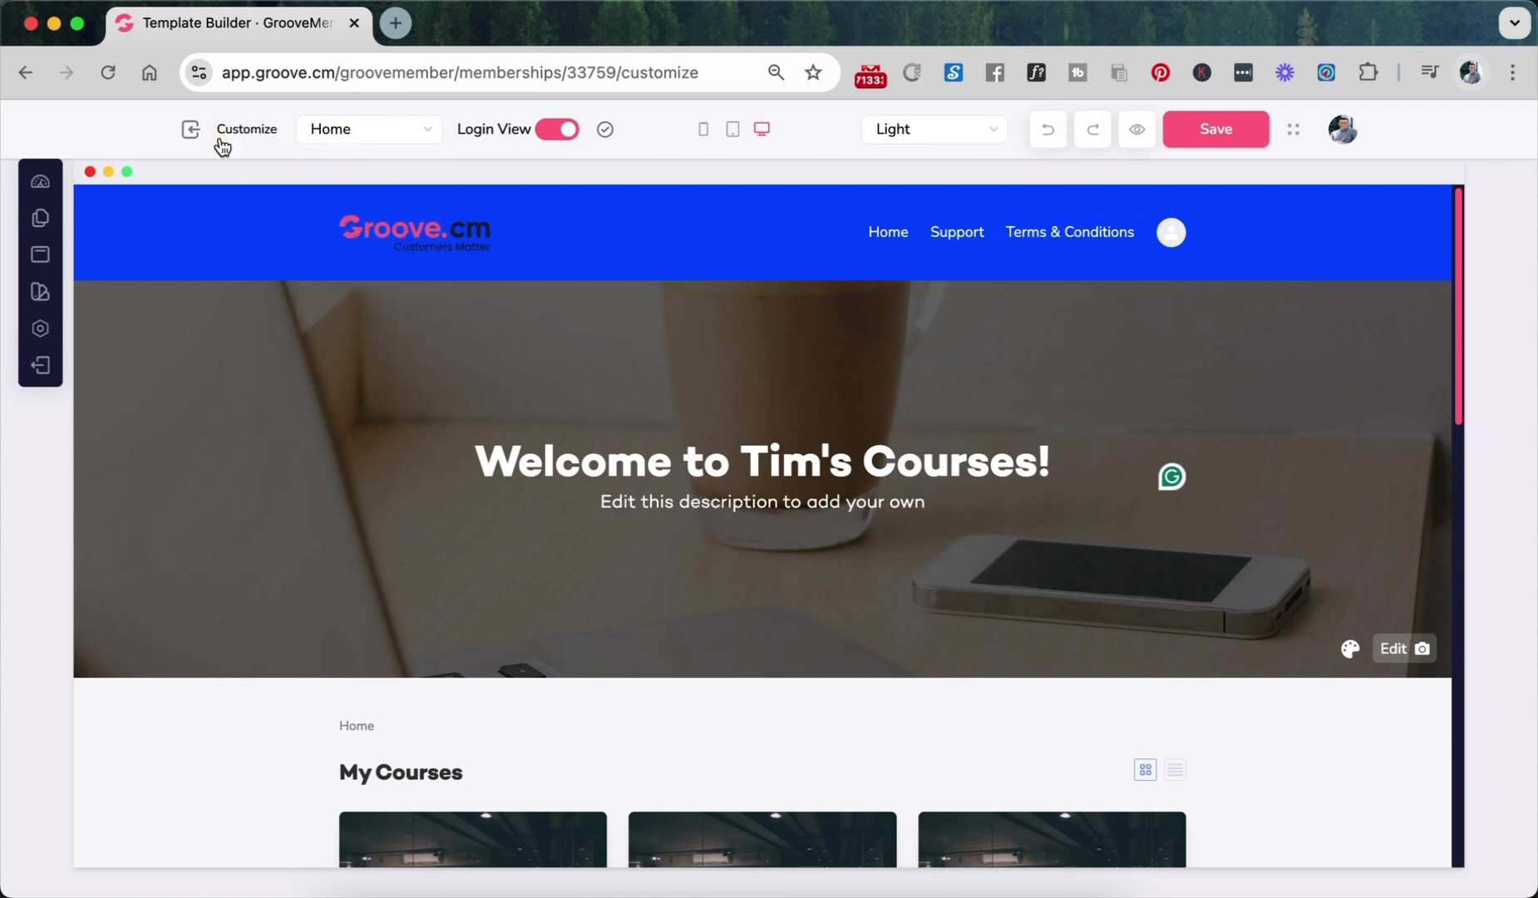
- Leave the template builder for the BookWizard membership dashboard and open its course management
{"action": "left_click", "coordinate": [221, 141]}
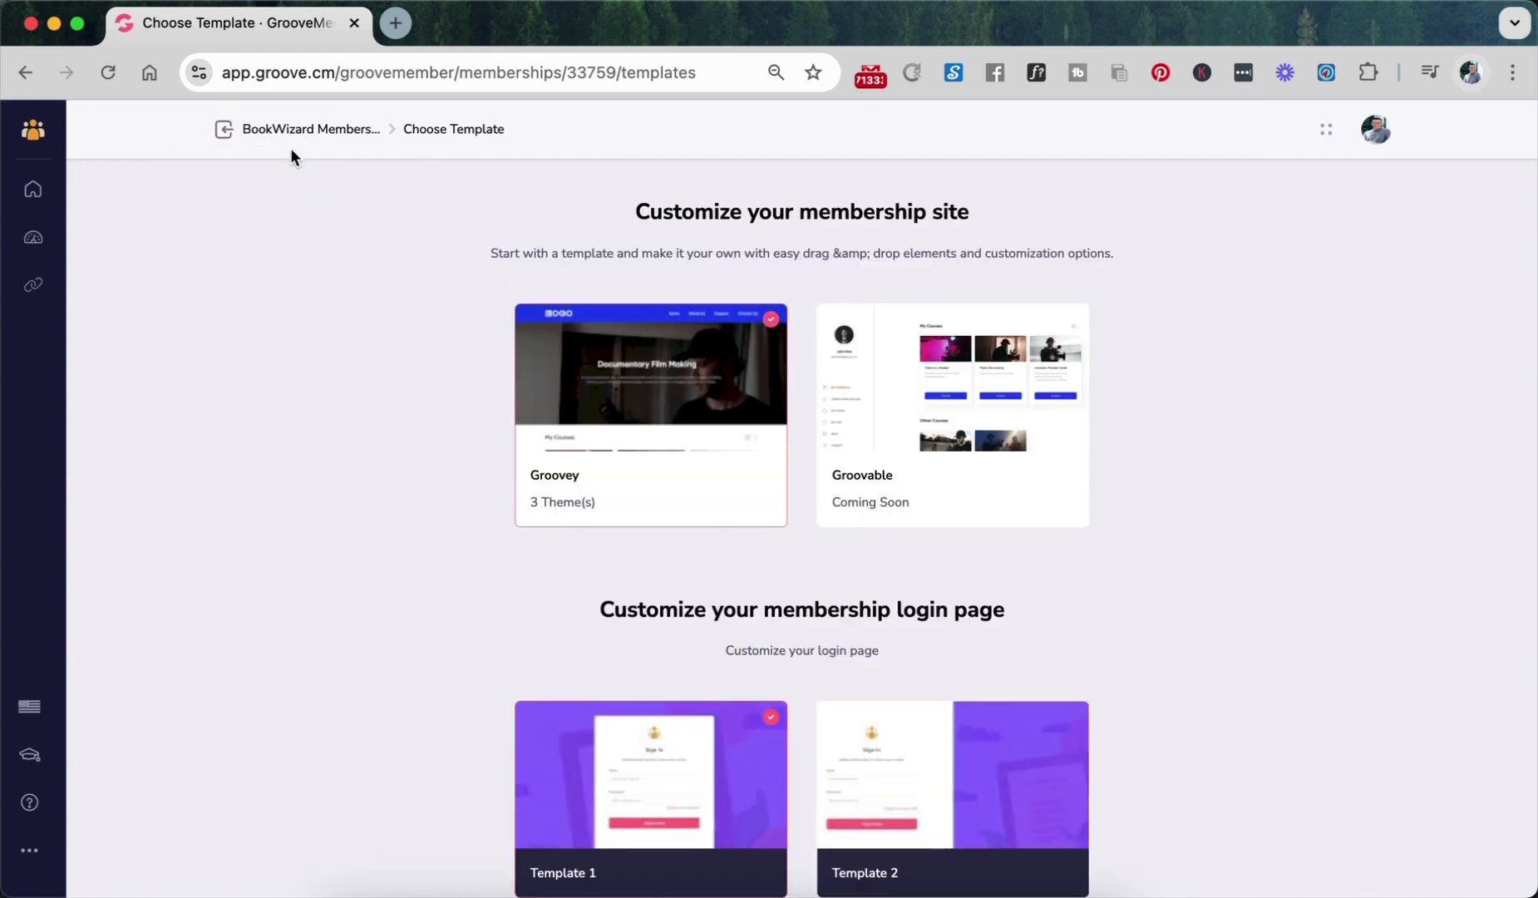
{"action": "left_click", "coordinate": [246, 131]}
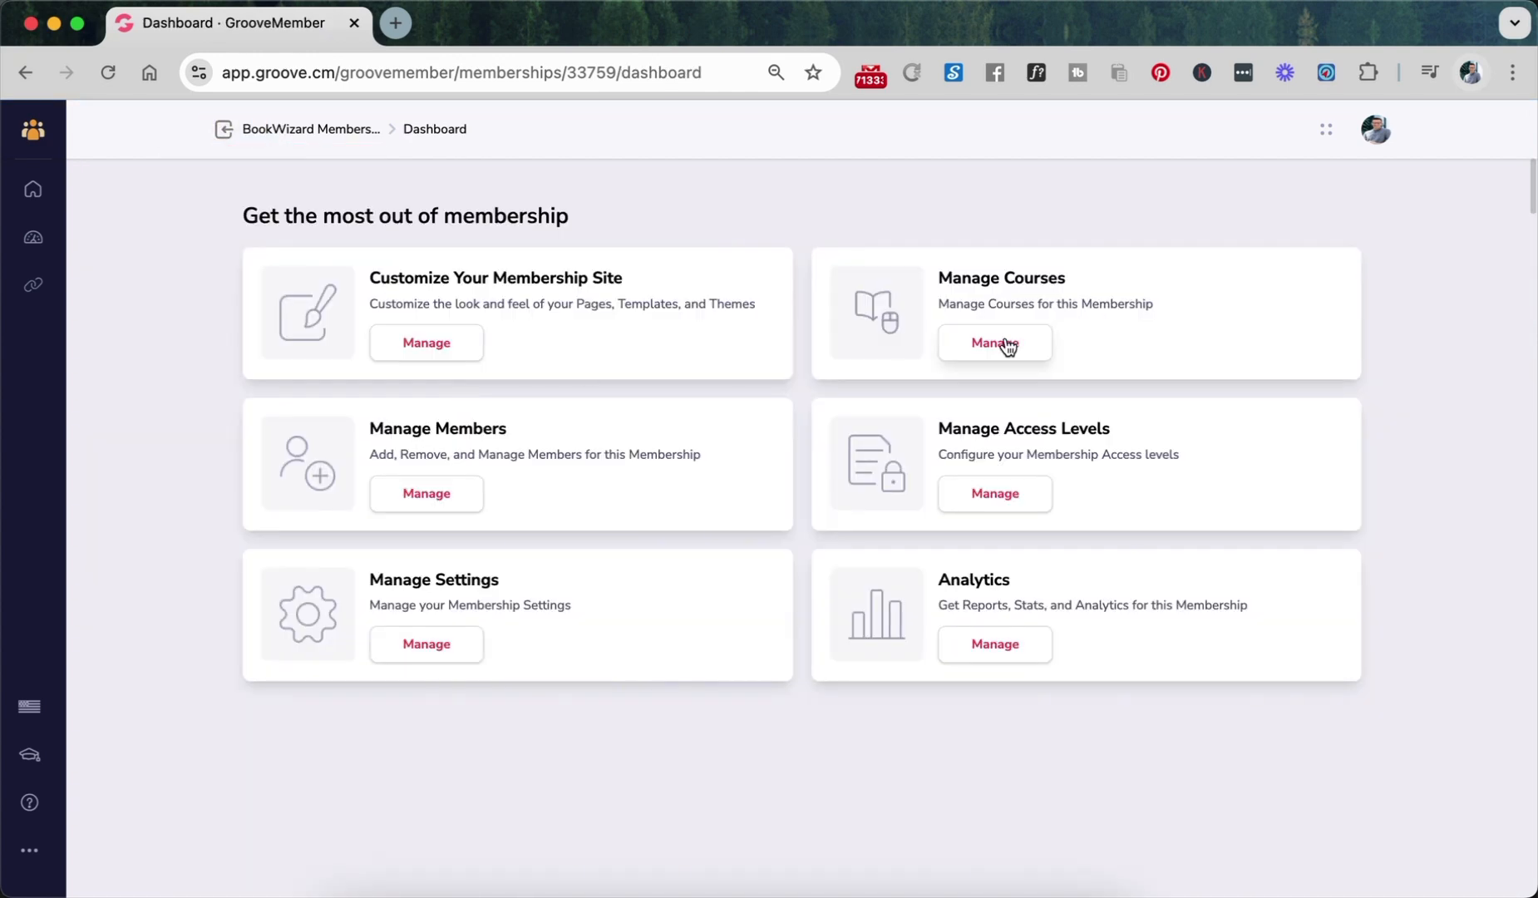
{"action": "left_click", "coordinate": [1004, 344]}
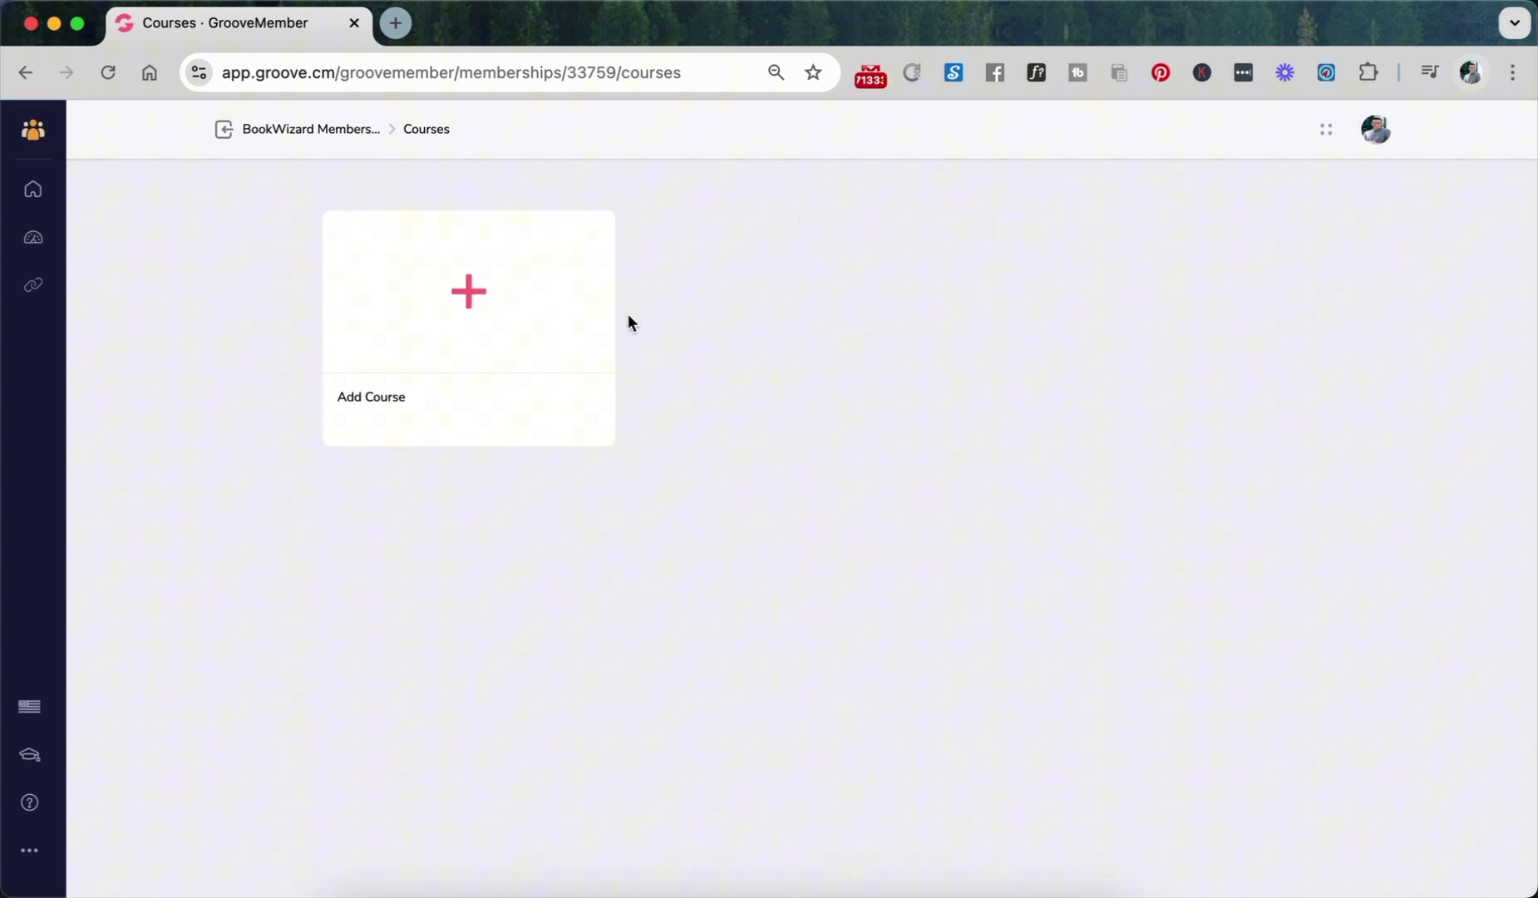
- Start a new course for the membership and title it "Publish in 7 Days!"
{"action": "mouse_move", "coordinate": [497, 297]}
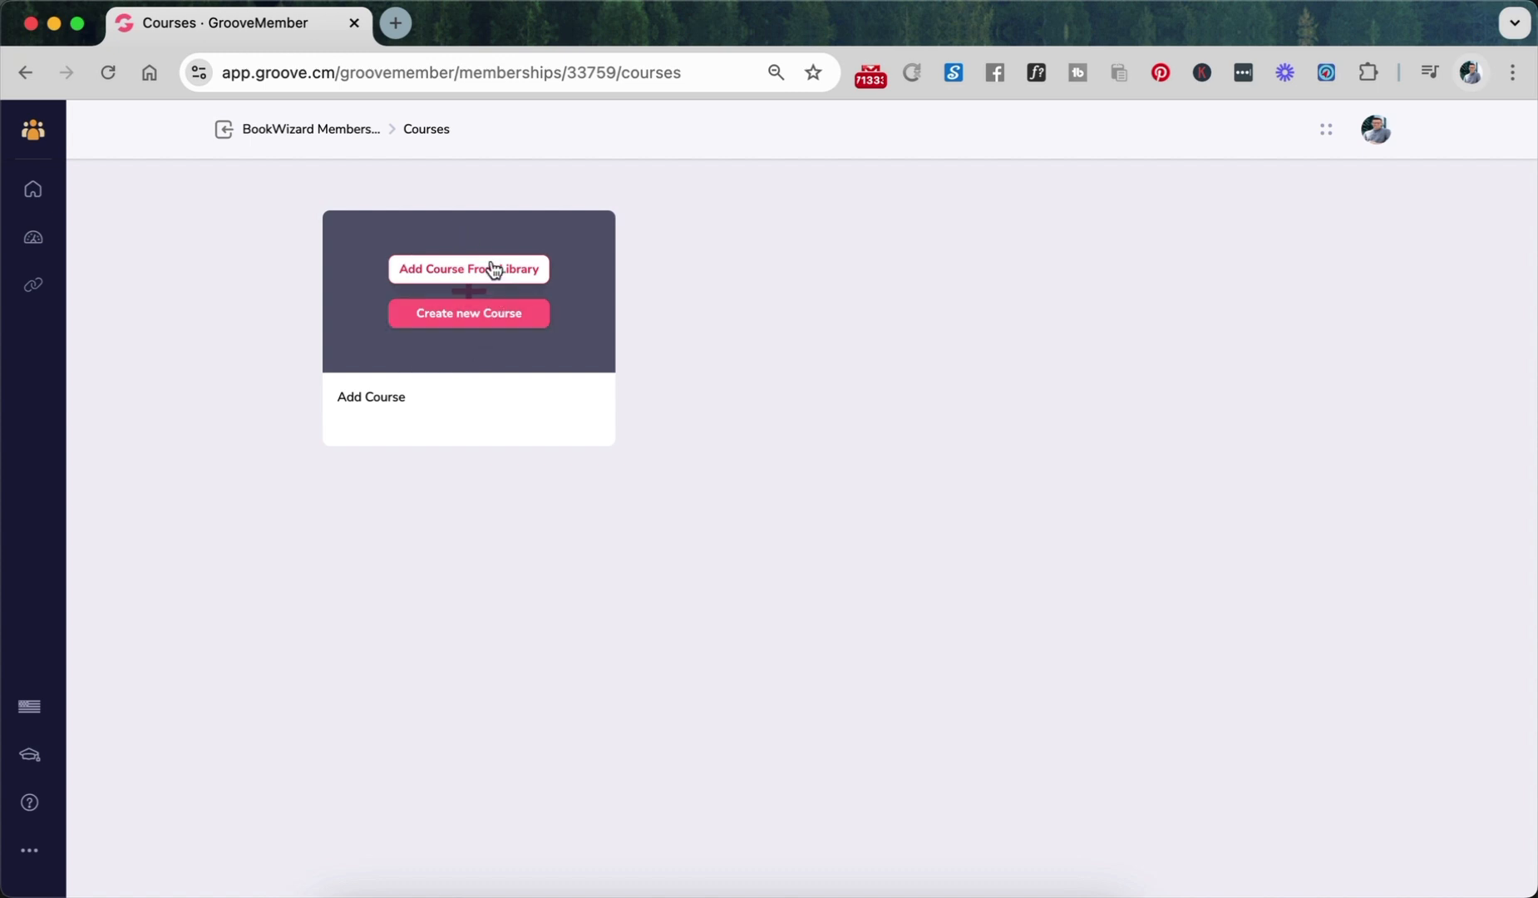
{"action": "left_click", "coordinate": [467, 326]}
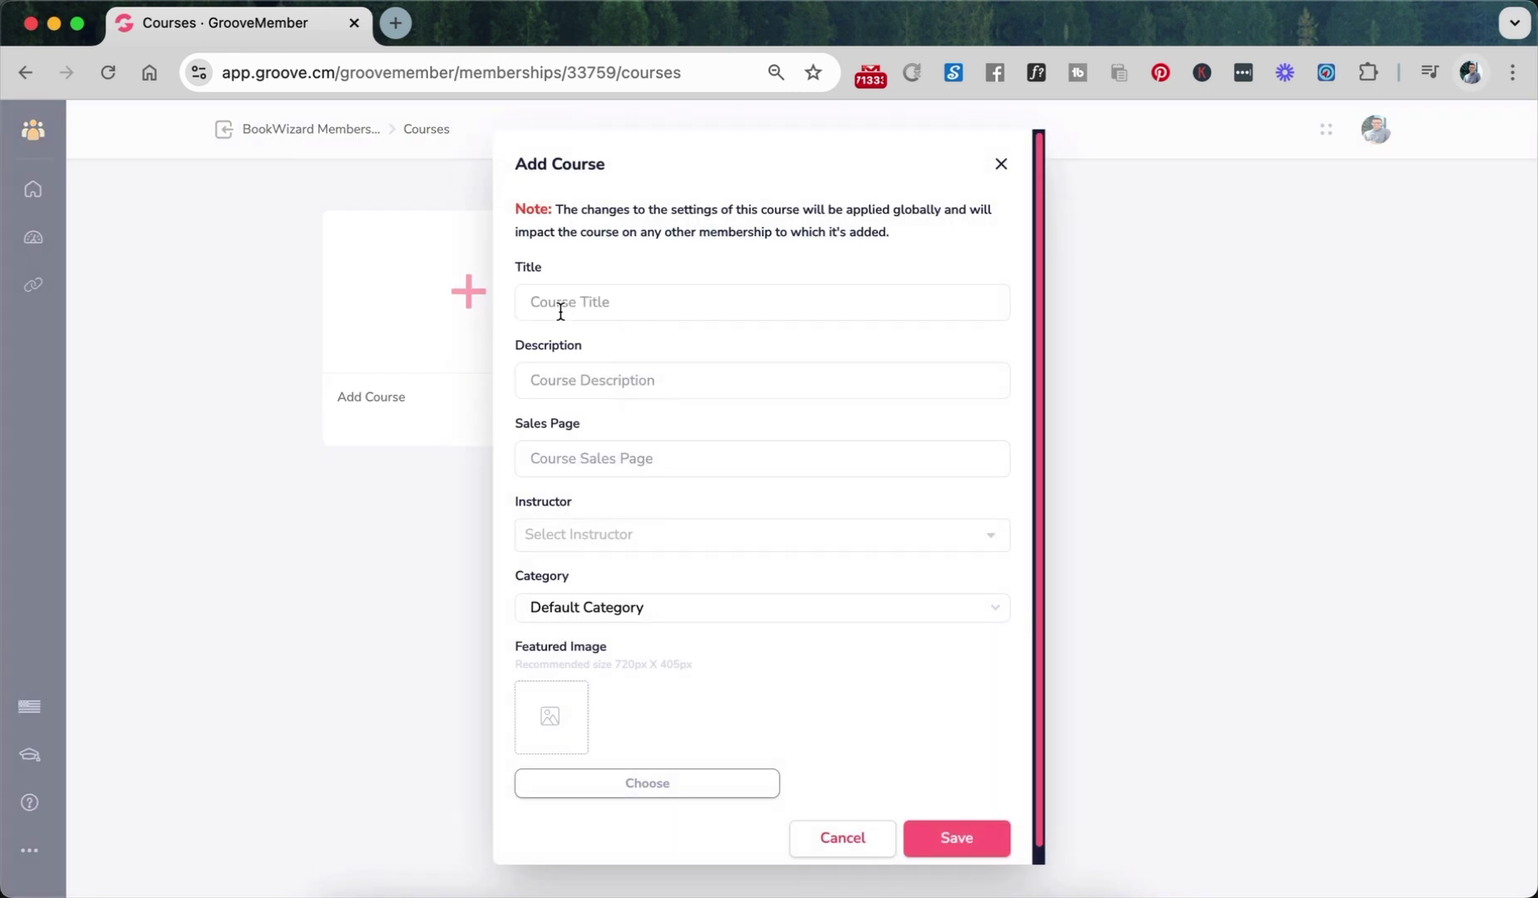
{"action": "left_click", "coordinate": [560, 310]}
{"action": "type", "text": "Publishin in"}
{"action": "key", "text": "BackSpace"}
{"action": "key", "text": "BackSpace"}
{"action": "key", "text": "BackSpace"}
{"action": "type", "text": "7 Day"}
- Enter the course description "A course to help you get your book published in 7 days."
{"action": "left_click", "coordinate": [582, 381]}
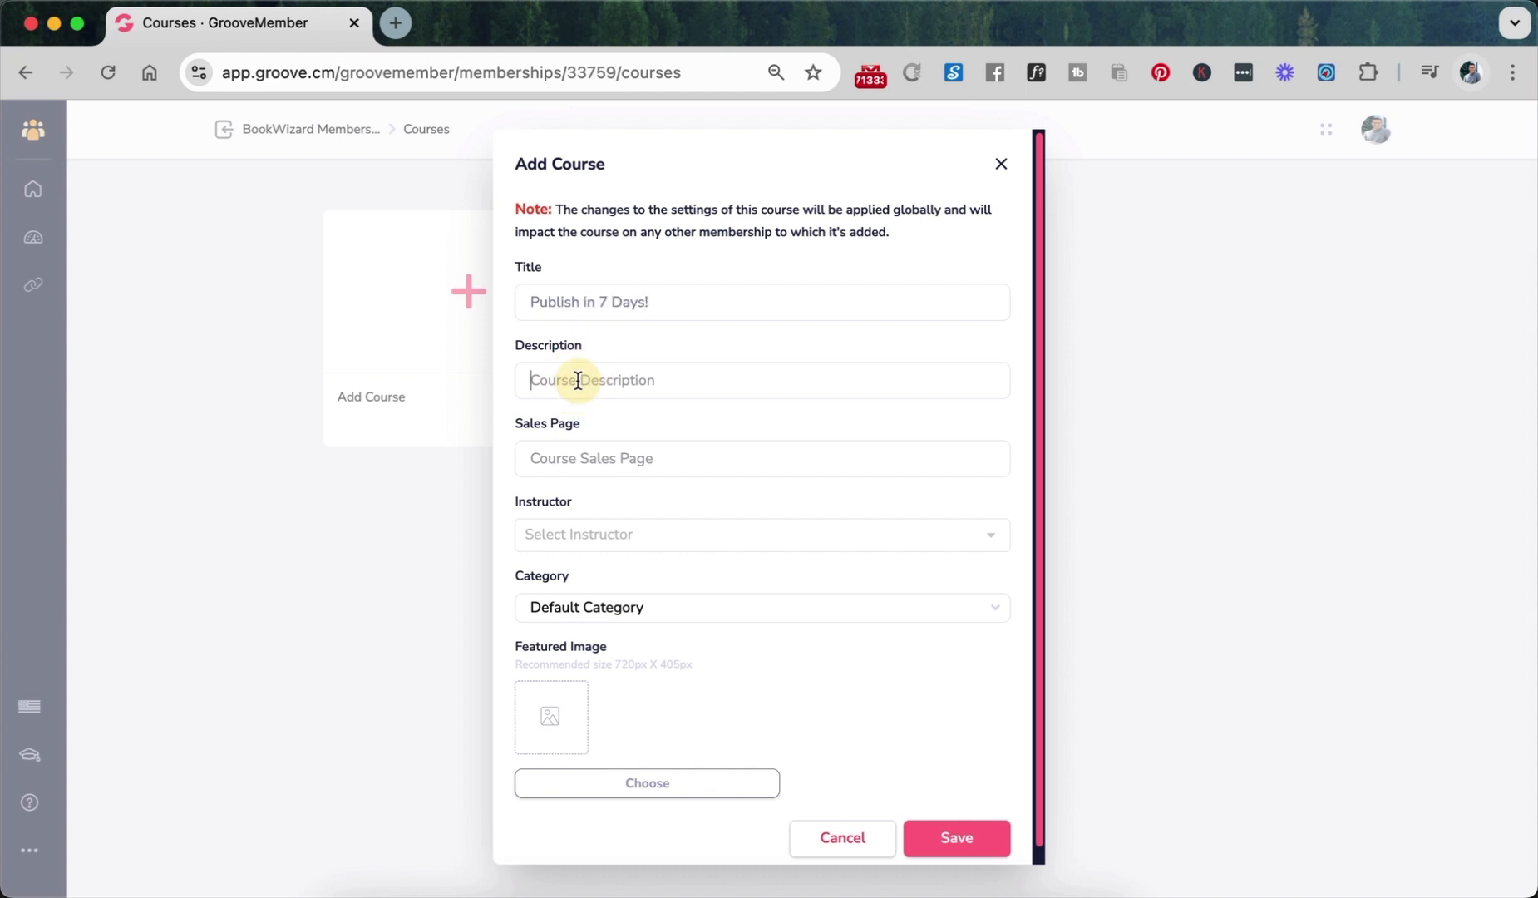
{"action": "type", "text": "A course to"}
{"action": "type", "text": " he"}
{"action": "key", "text": "BackSpace"}
{"action": "type", "text": "he"}
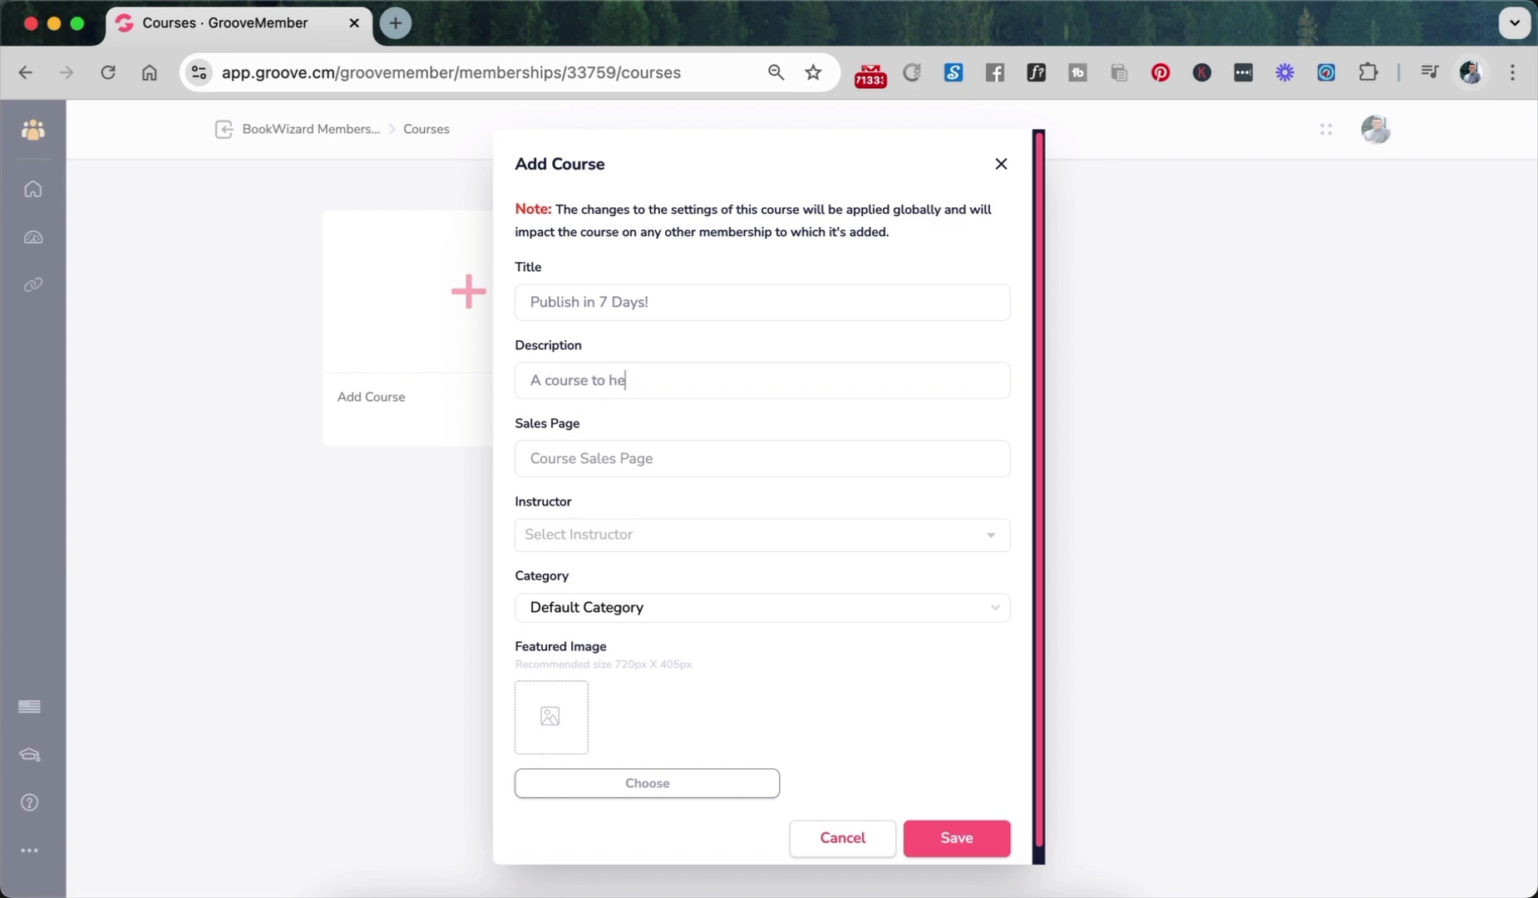
{"action": "type", "text": "lp you get your book published in 7 days."}
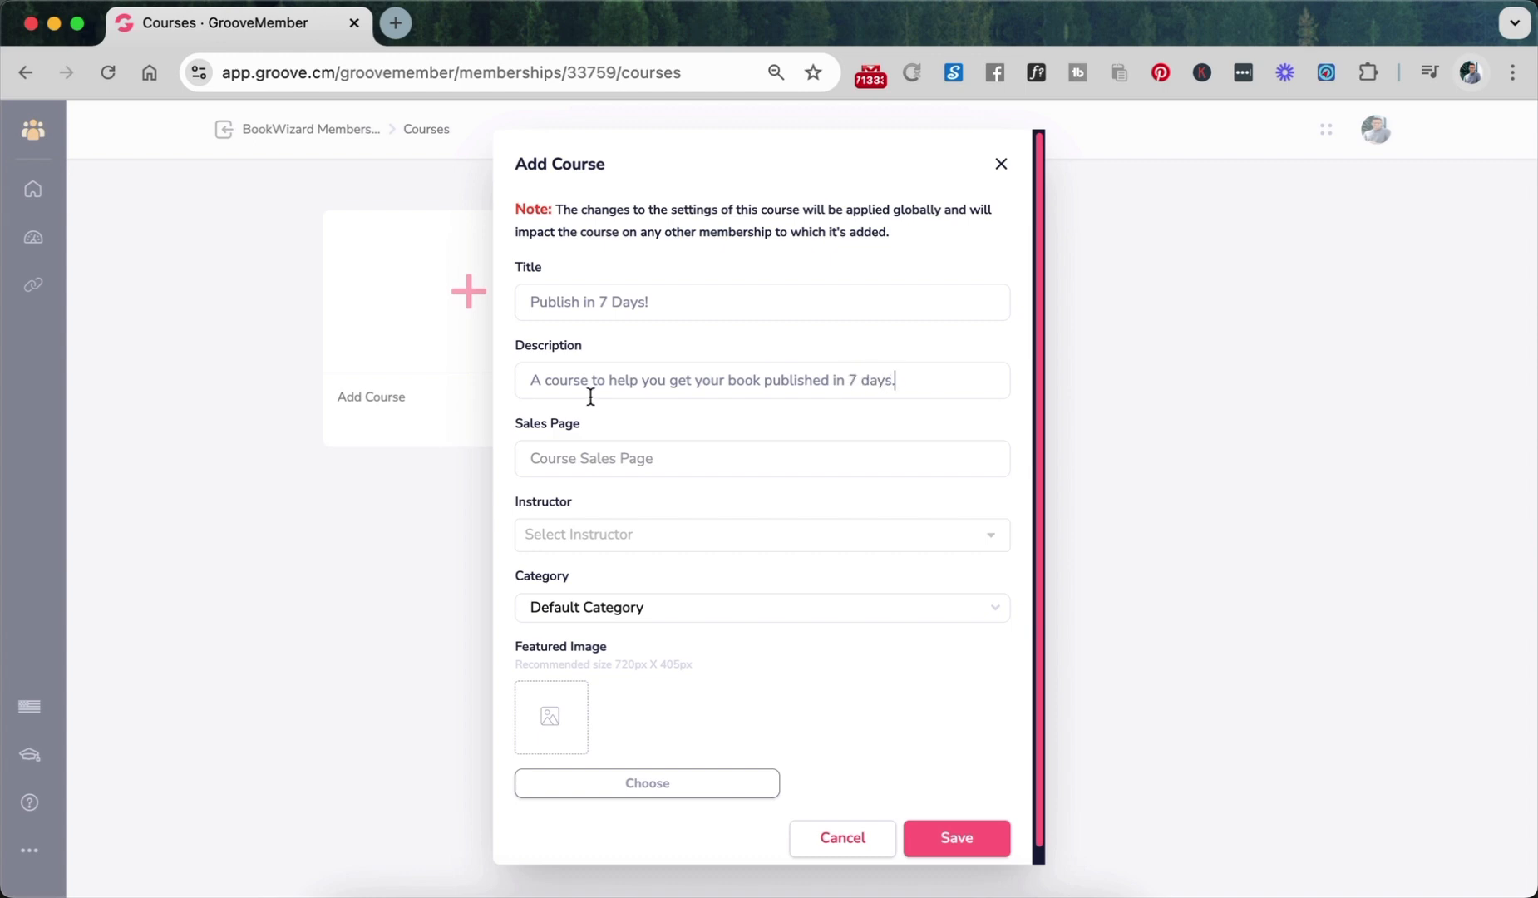
{"action": "left_click", "coordinate": [602, 456]}
{"action": "scroll", "coordinate": [602, 455], "scroll_direction": "up", "scroll_amount": 5}
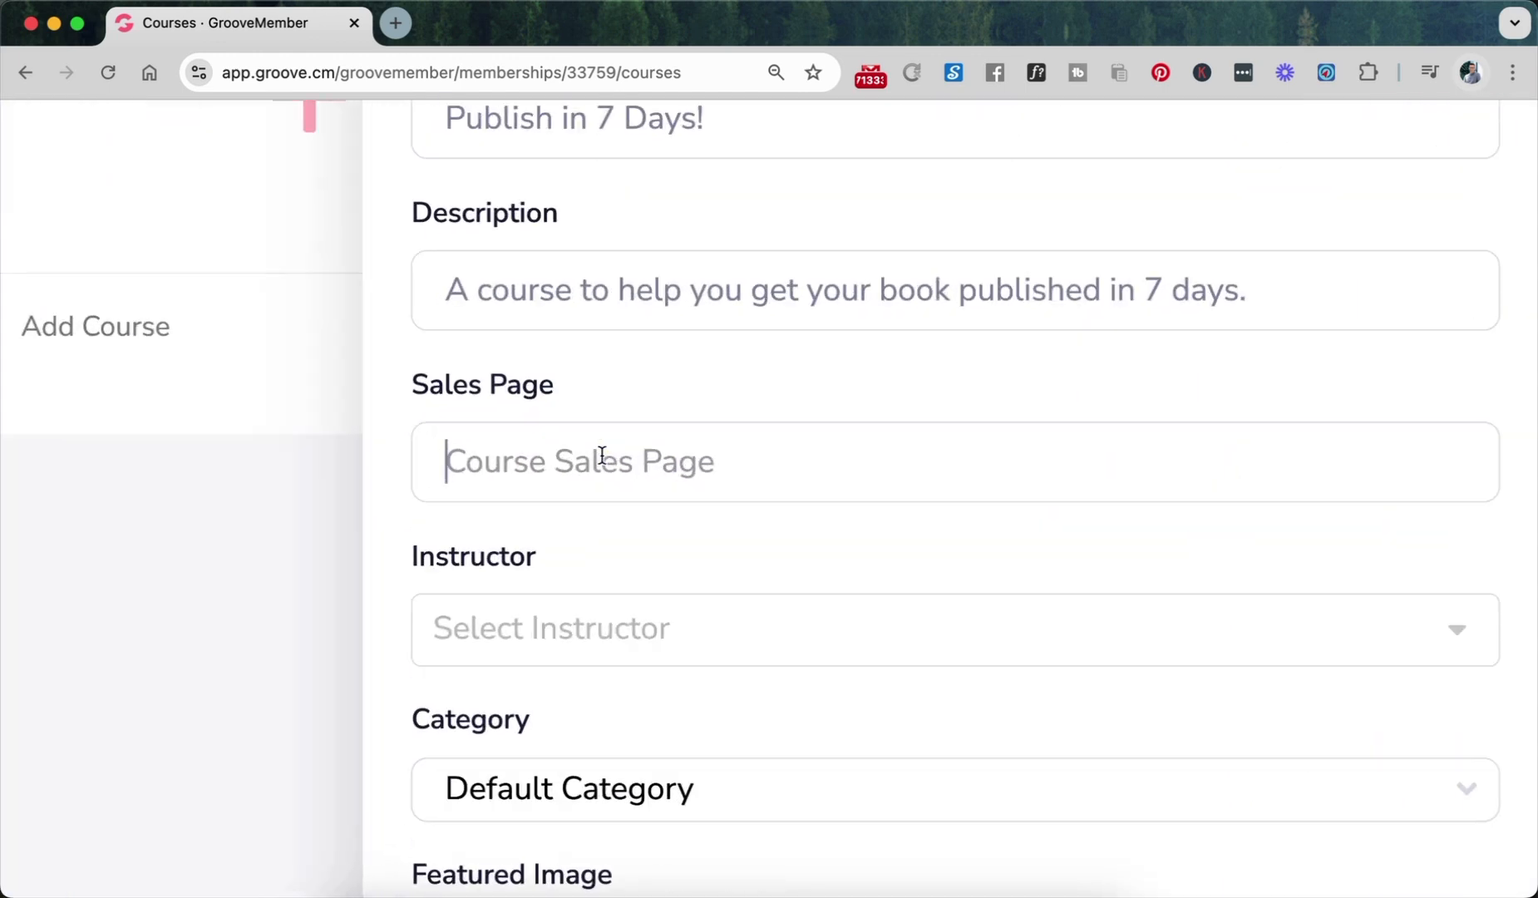
{"action": "scroll", "coordinate": [602, 455], "scroll_direction": "right", "scroll_amount": 1}
{"action": "scroll", "coordinate": [602, 455], "scroll_direction": "down", "scroll_amount": 5}
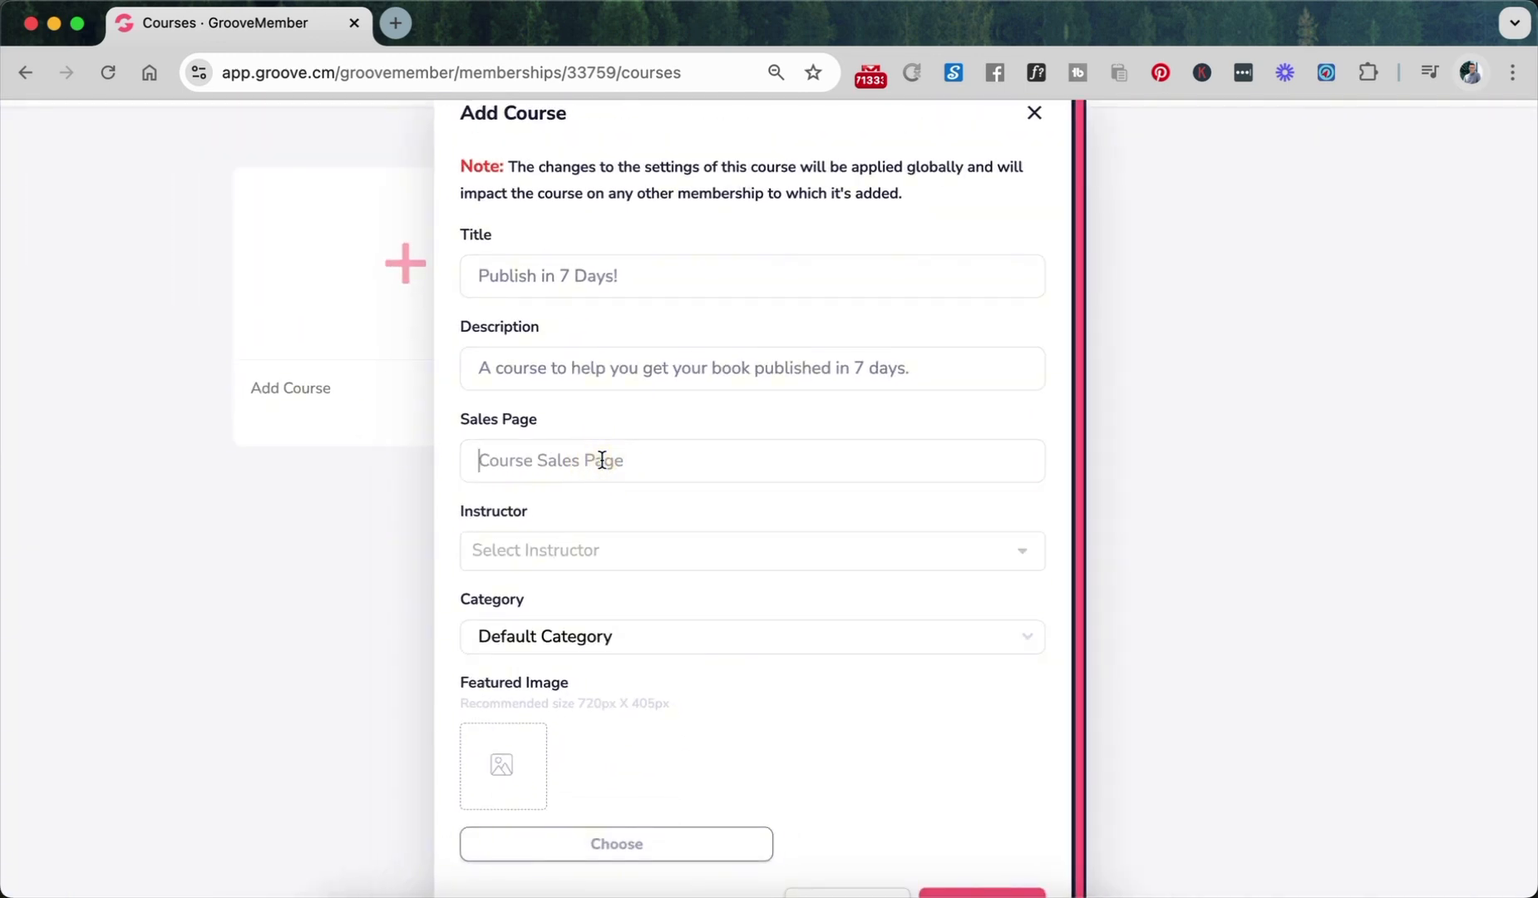
{"action": "type", "text": "https://google.com"}
{"action": "scroll", "coordinate": [447, 298], "scroll_direction": "down", "scroll_amount": 3}
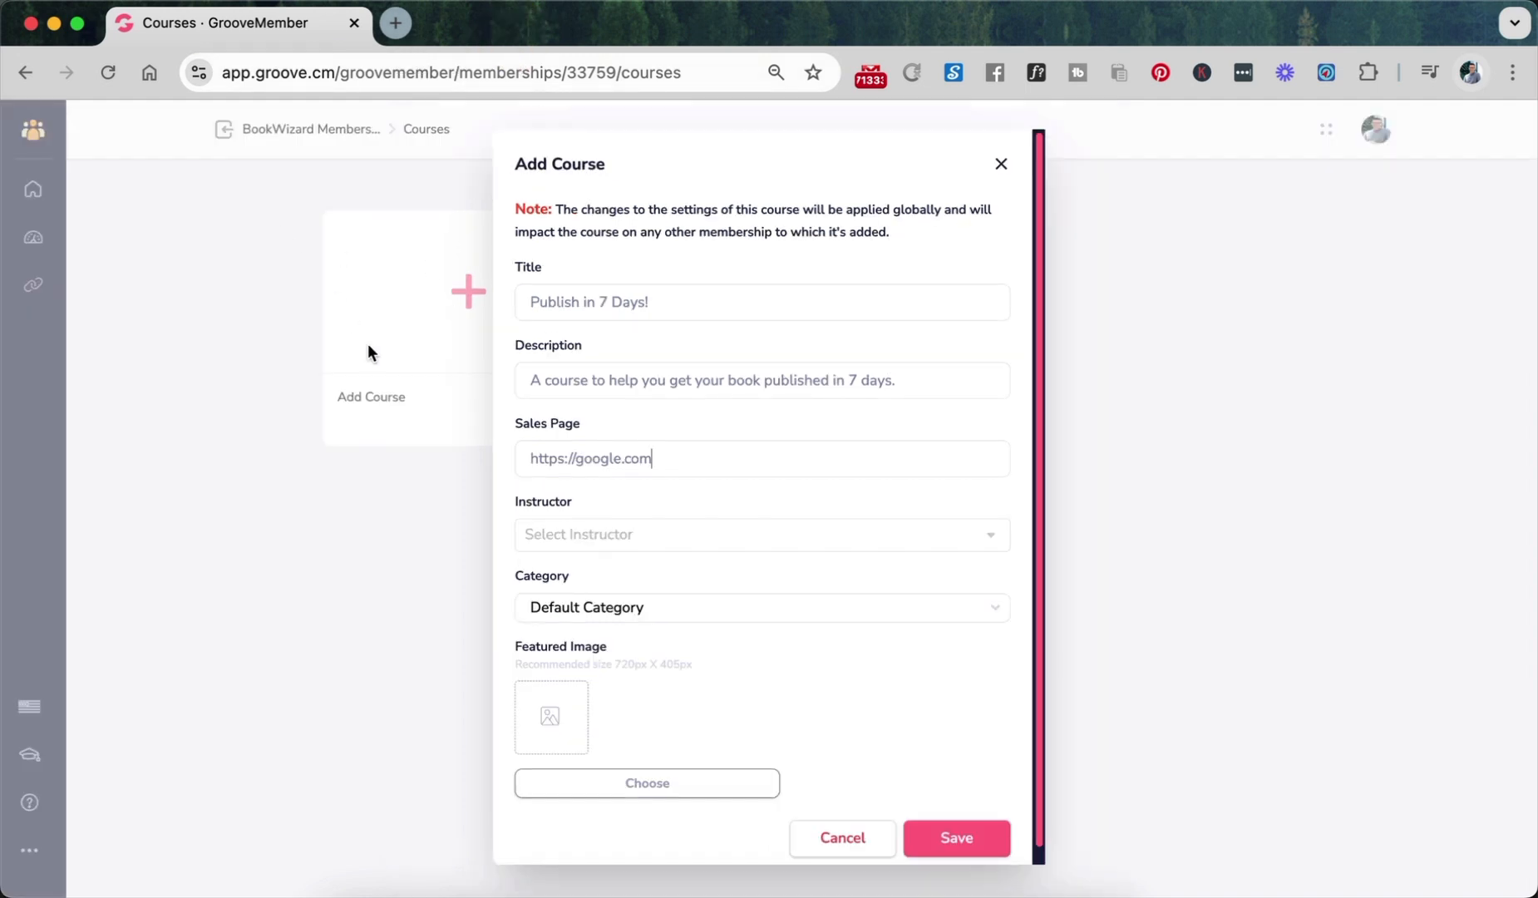
- Assign the first listed instructor to the course and set its category to Courses
{"action": "left_click", "coordinate": [566, 534]}
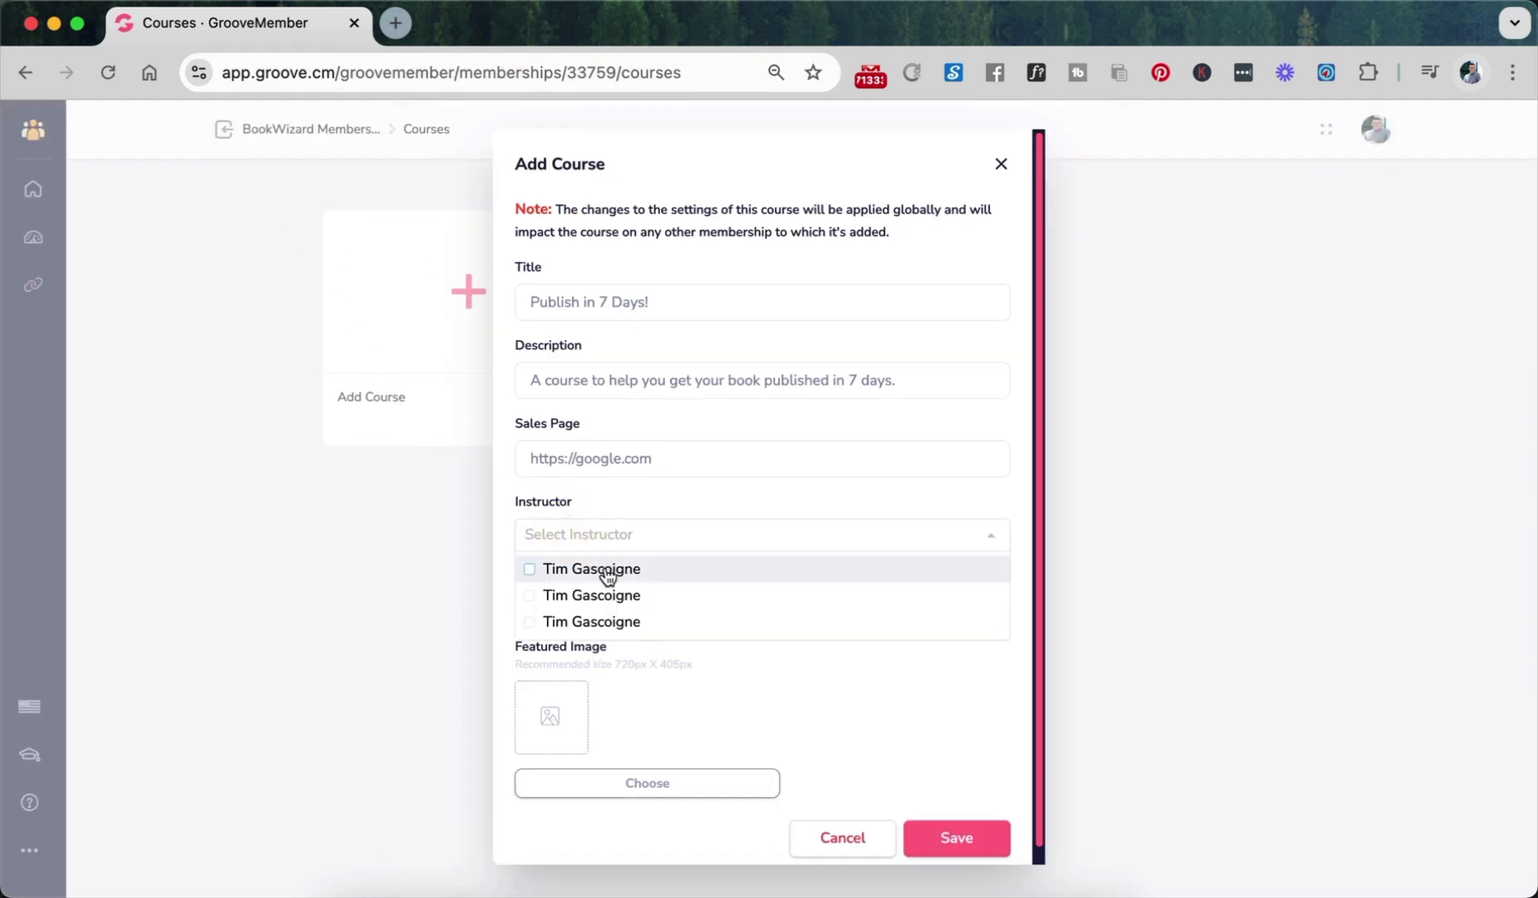
{"action": "left_click", "coordinate": [608, 571]}
{"action": "left_click", "coordinate": [706, 499]}
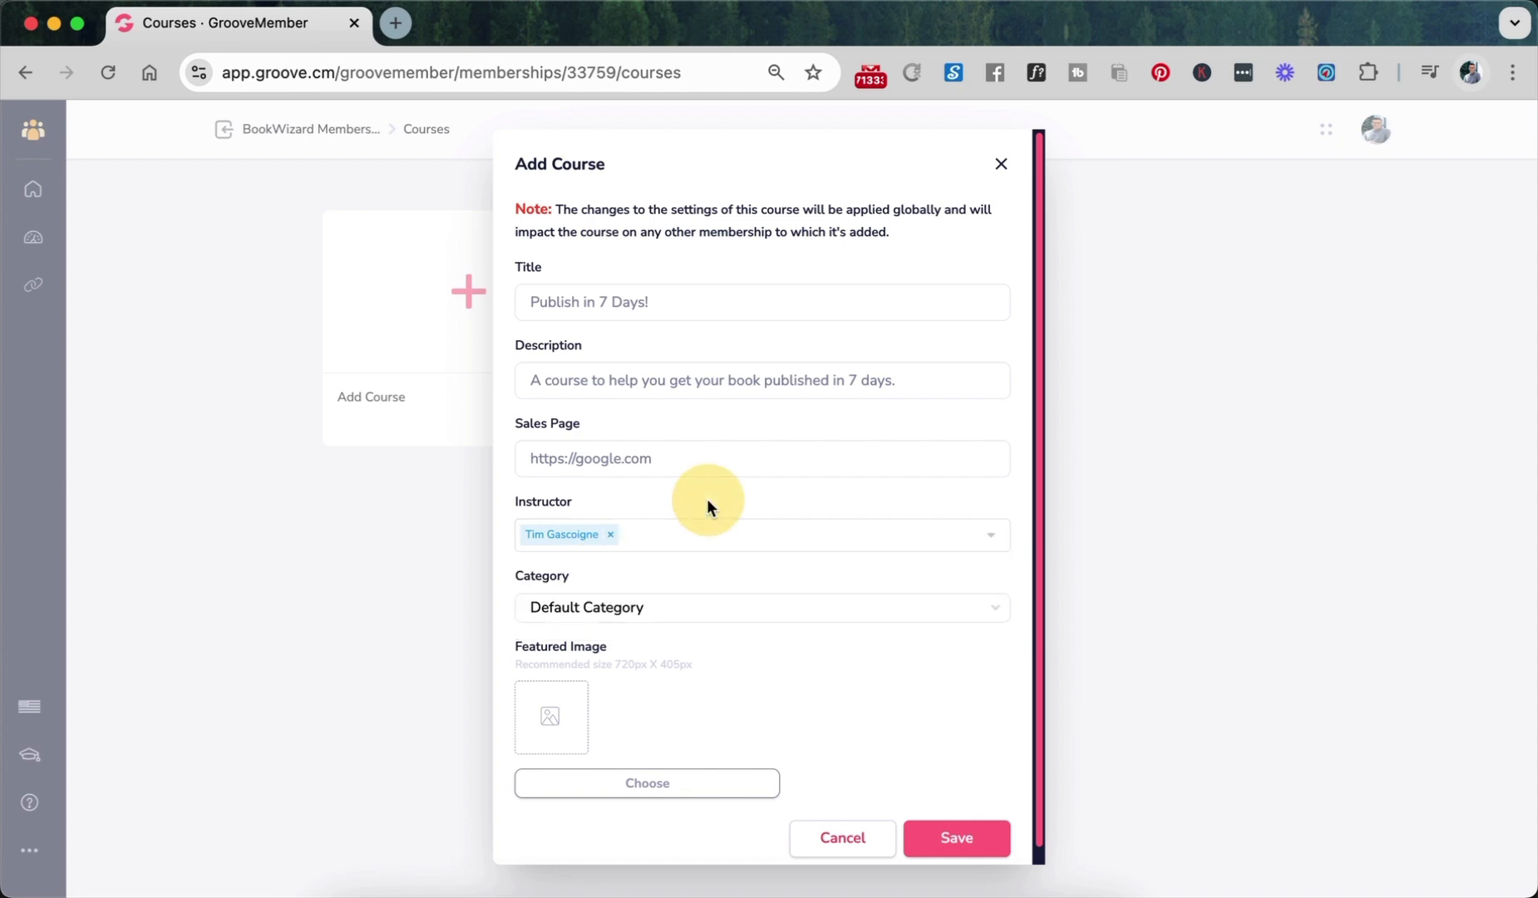
{"action": "left_click", "coordinate": [644, 607]}
{"action": "left_click", "coordinate": [635, 675]}
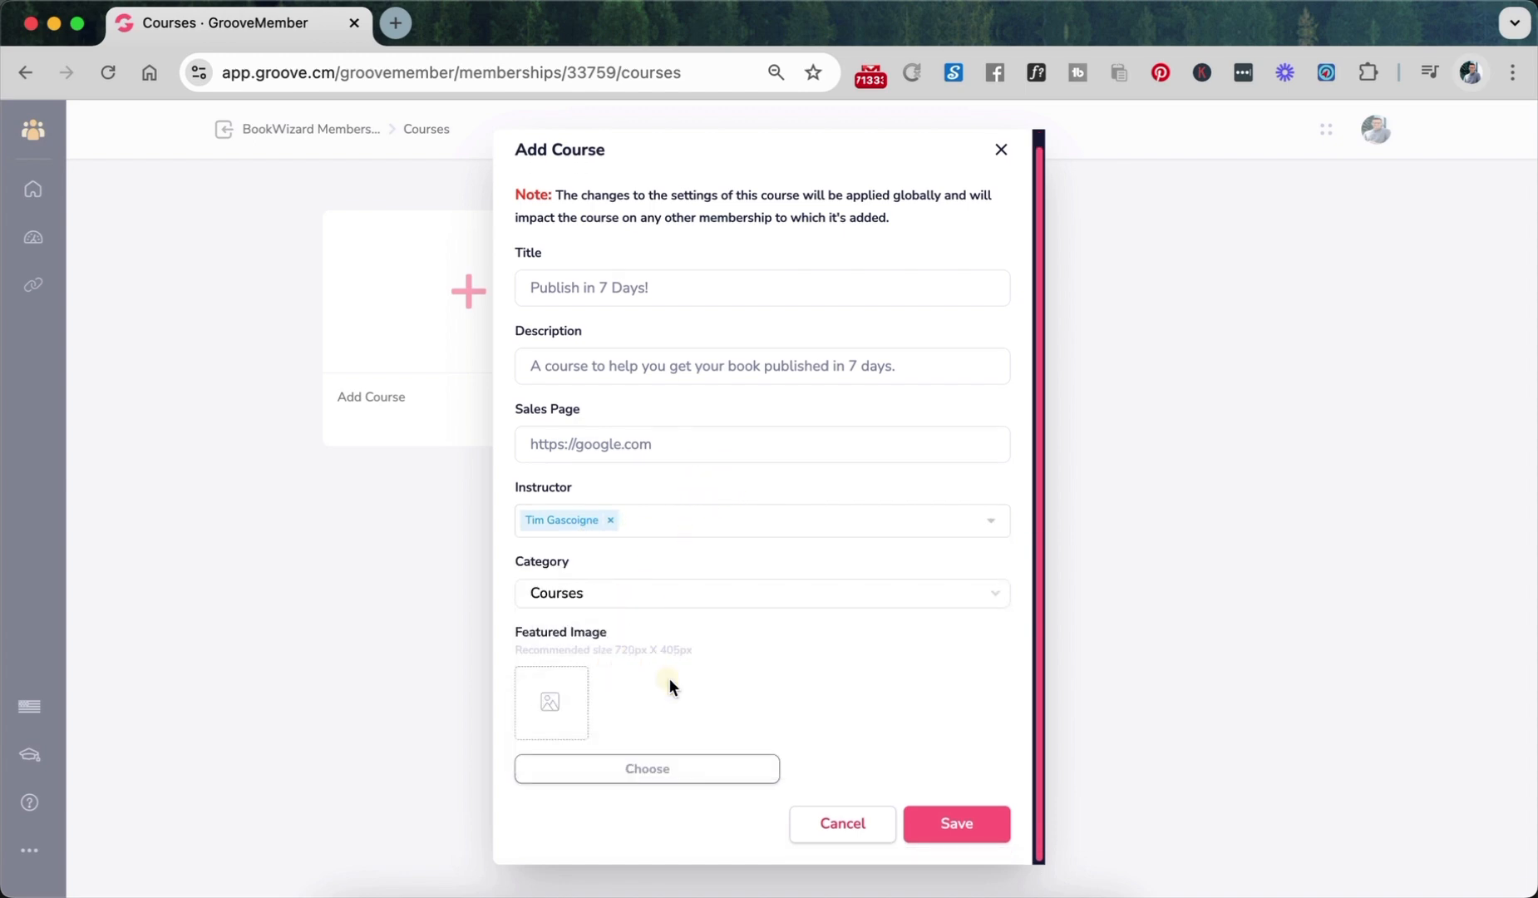
- Use the library image of the woman holding a phone as the course's featured image and save the course
{"action": "left_click", "coordinate": [655, 768]}
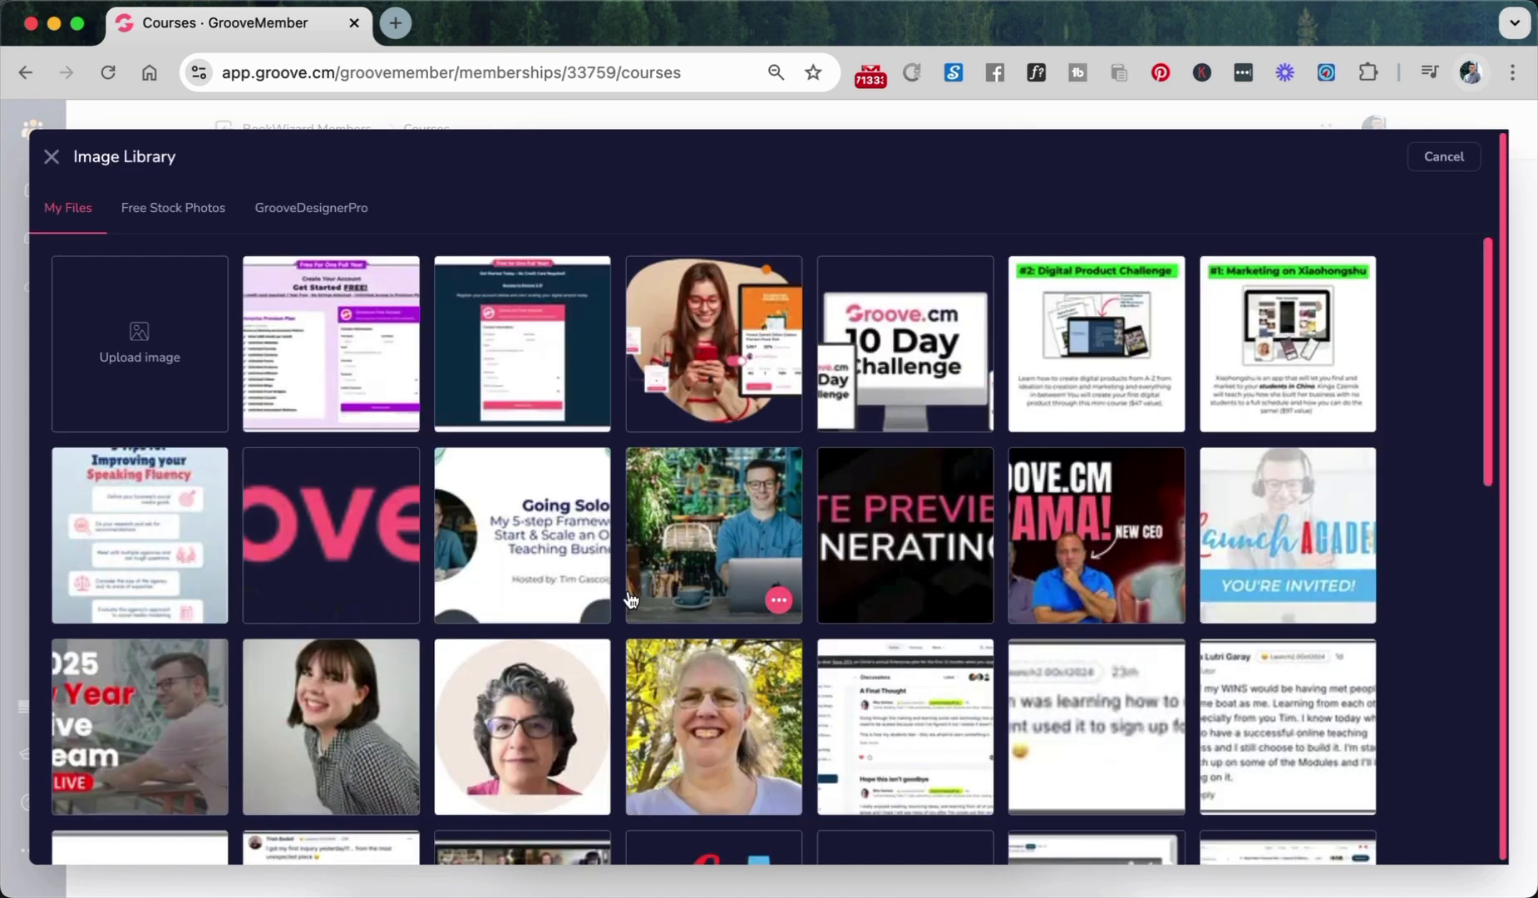
{"action": "left_click", "coordinate": [697, 329]}
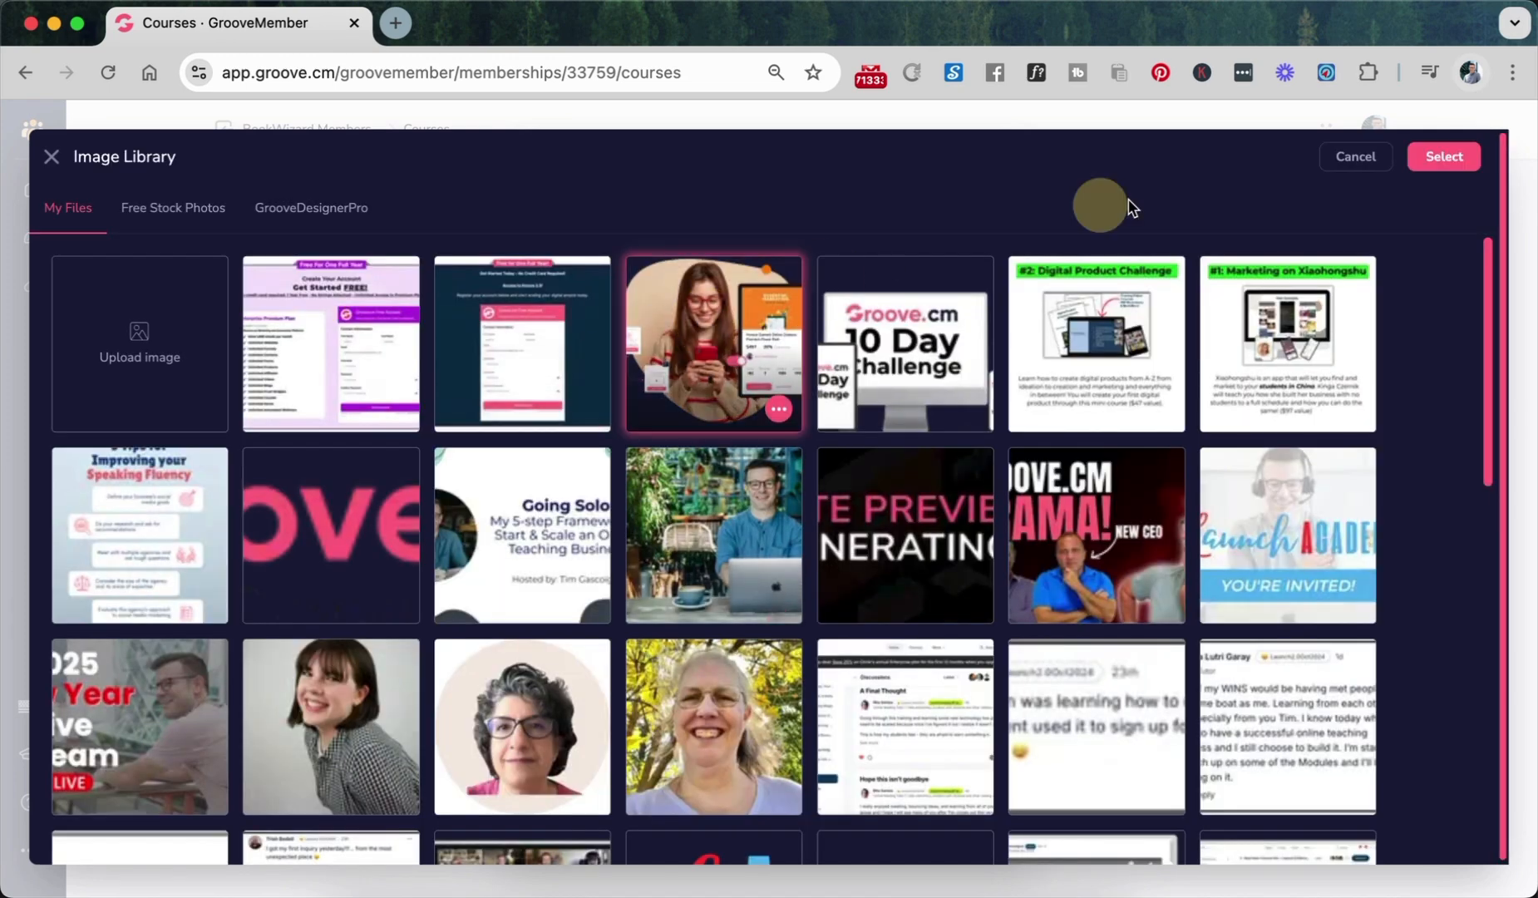
{"action": "left_click", "coordinate": [1445, 156]}
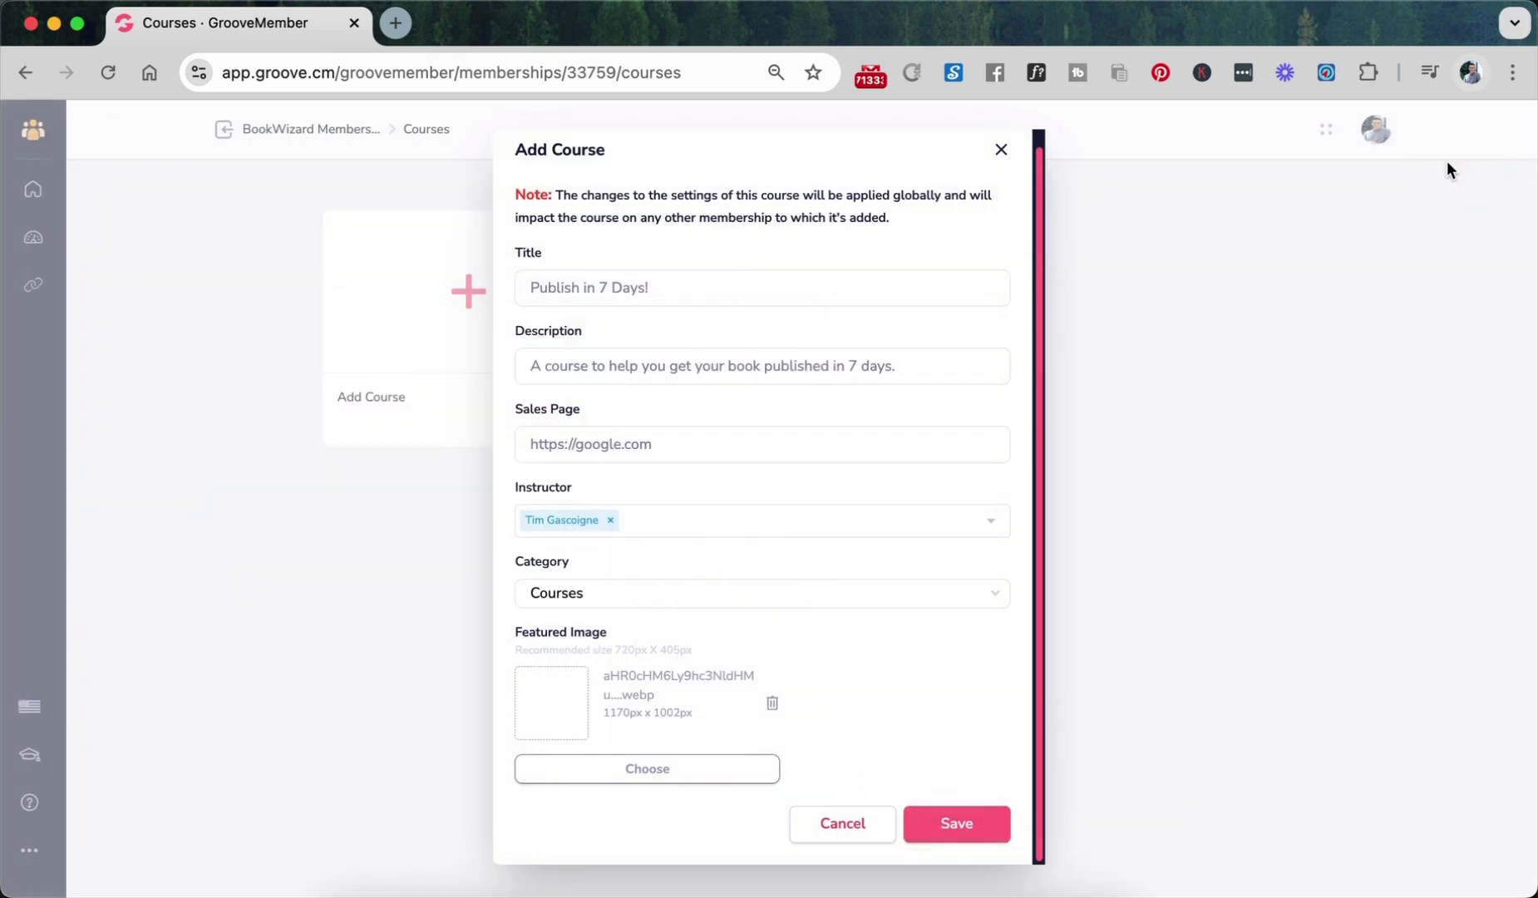
{"action": "left_click", "coordinate": [948, 822]}
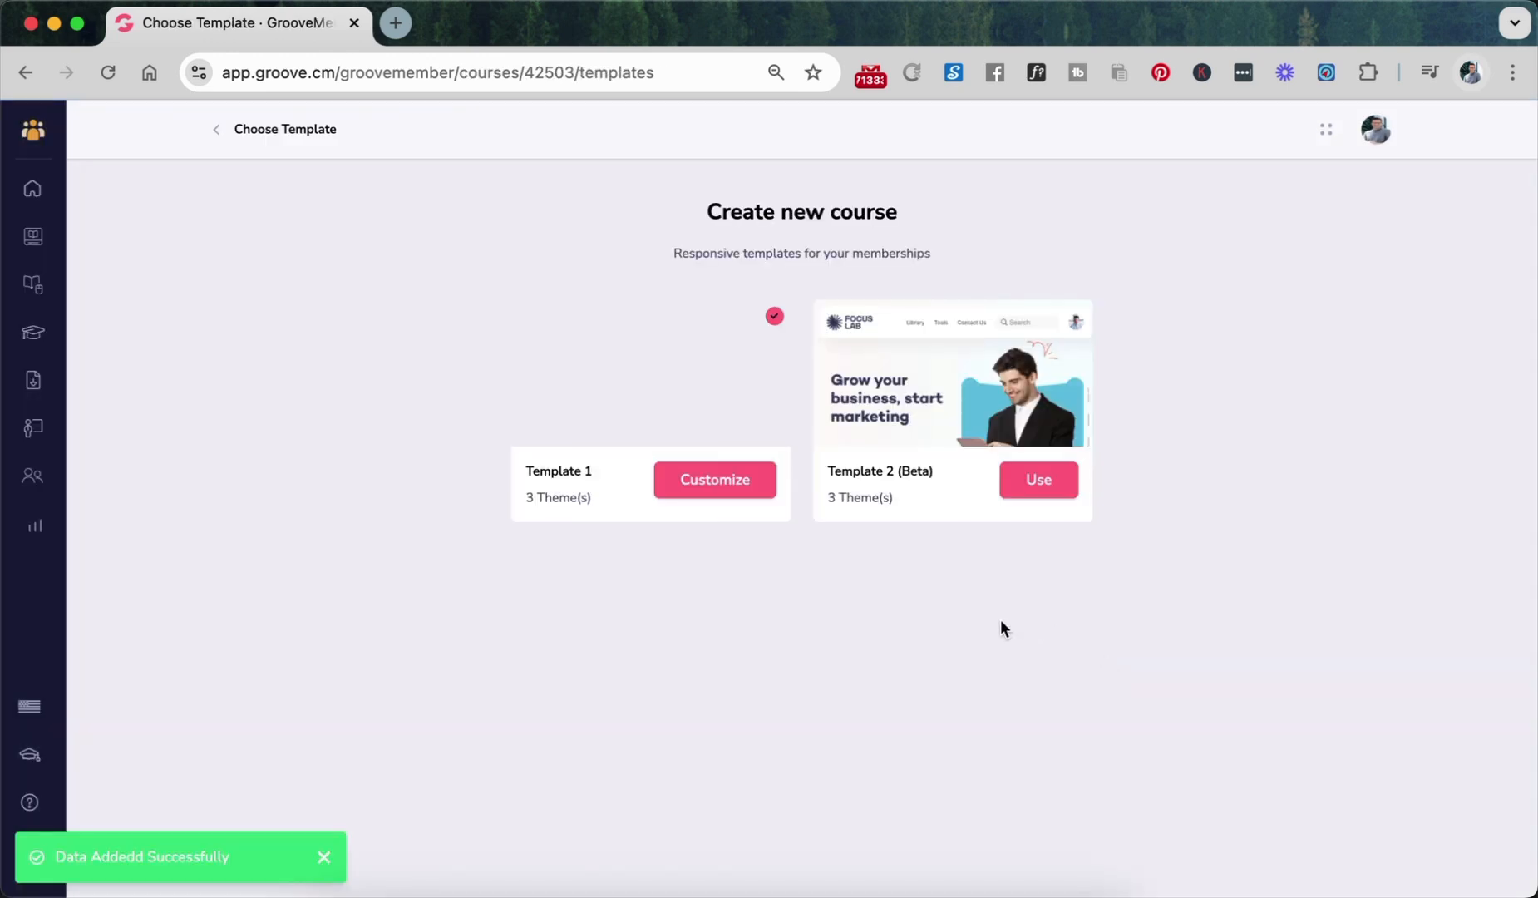
- Open Template 1 for customizing the new course and look over its welcome banner and module cards
{"action": "left_click", "coordinate": [707, 482]}
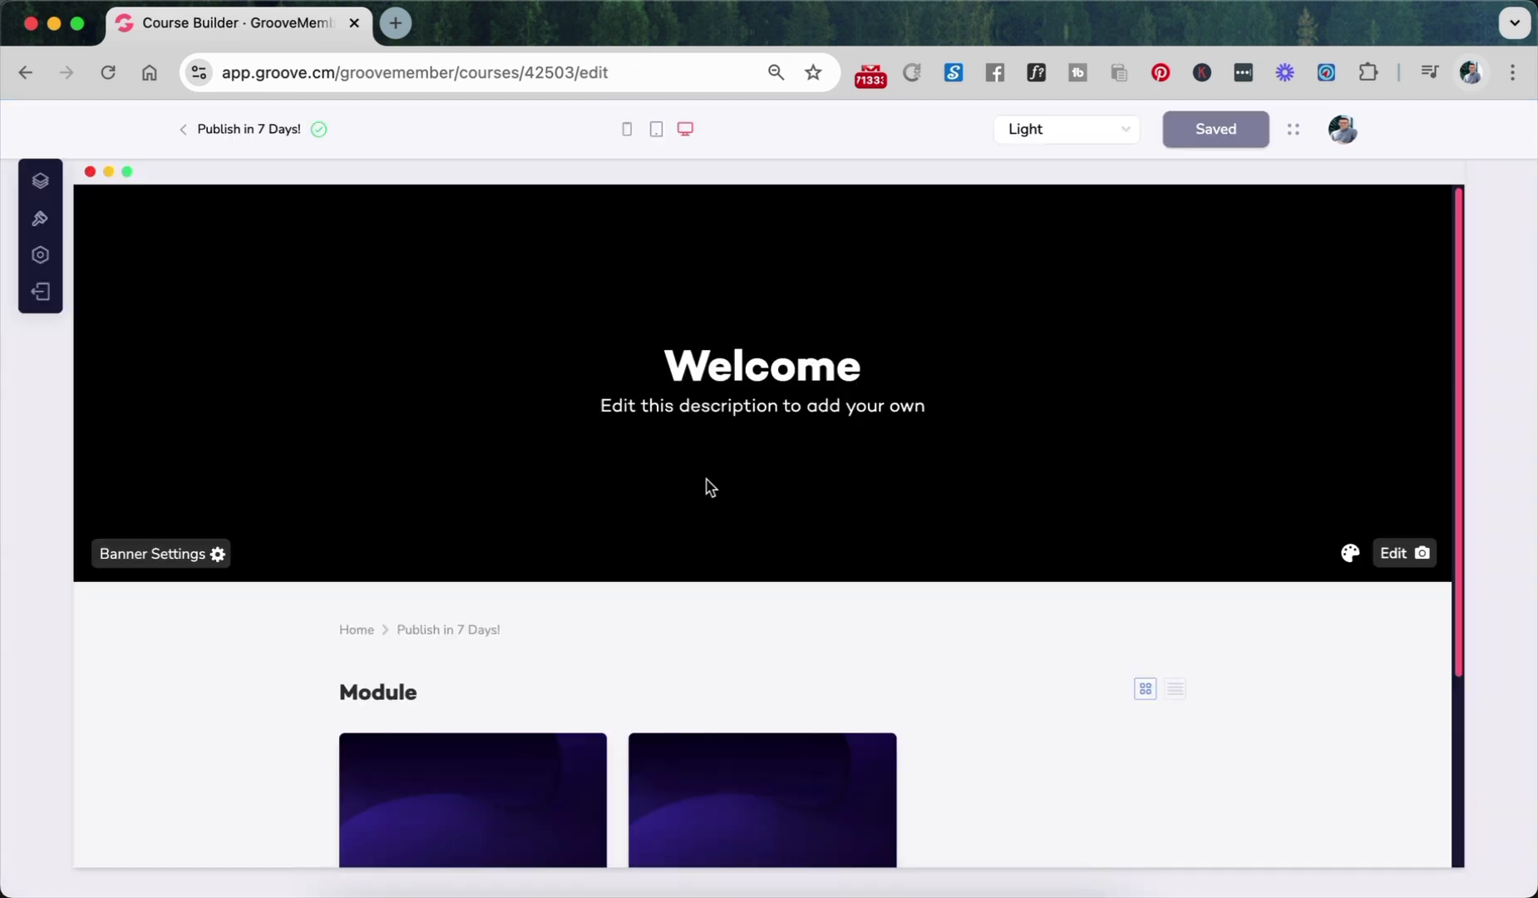
{"action": "scroll", "coordinate": [668, 625], "scroll_direction": "down", "scroll_amount": 3}
{"action": "scroll", "coordinate": [668, 626], "scroll_direction": "up", "scroll_amount": 3}
{"action": "scroll", "coordinate": [532, 592], "scroll_direction": "down", "scroll_amount": 3}
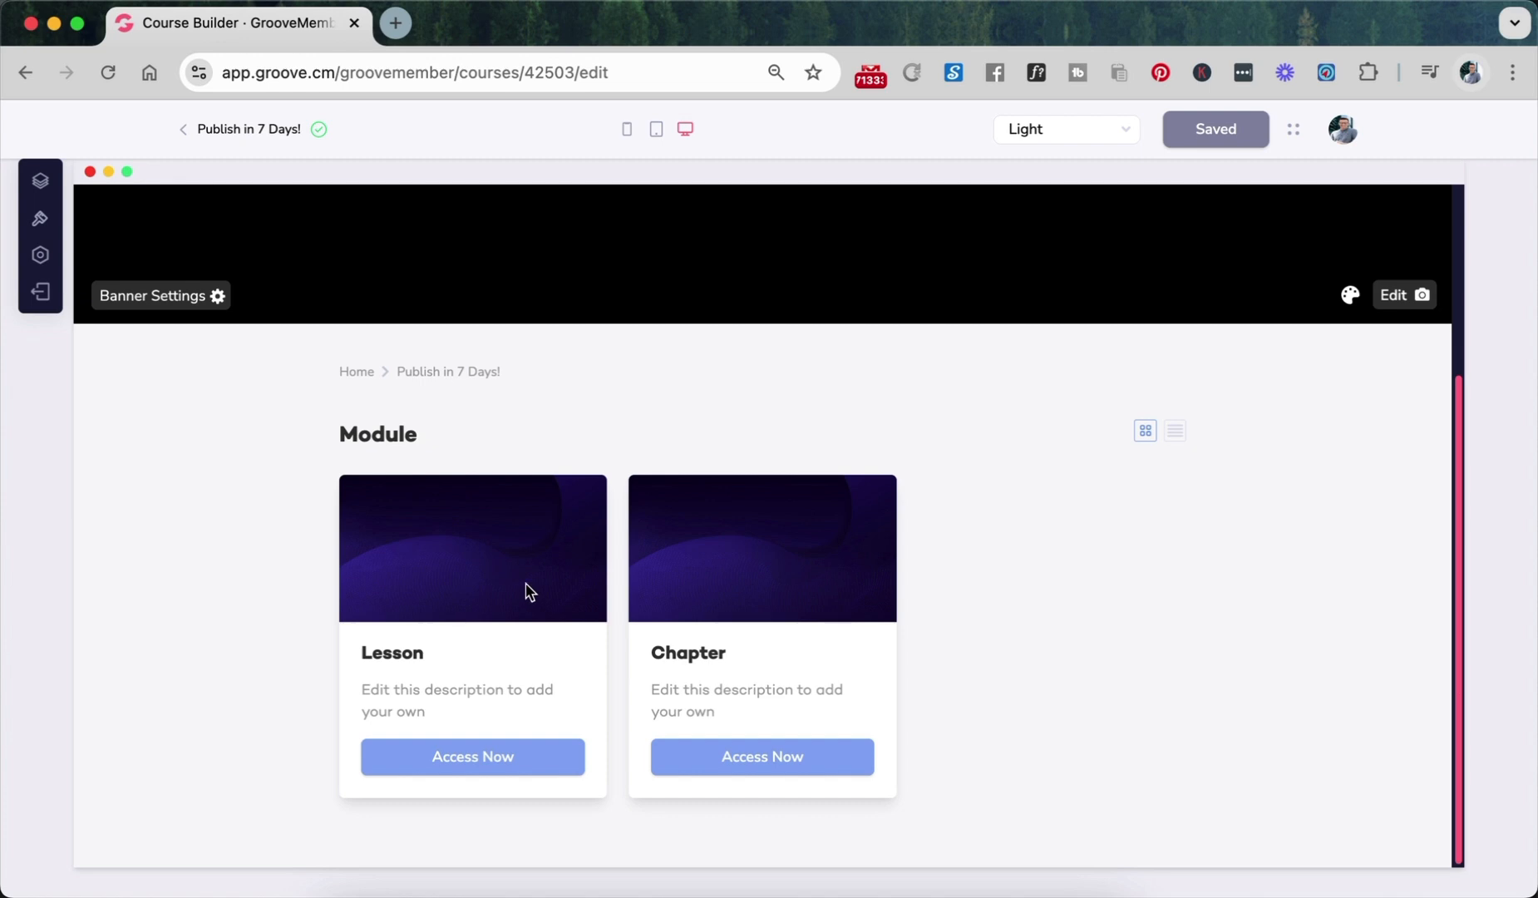
- Delete the chapter from the course outline and confirm its removal
{"action": "left_click", "coordinate": [40, 180]}
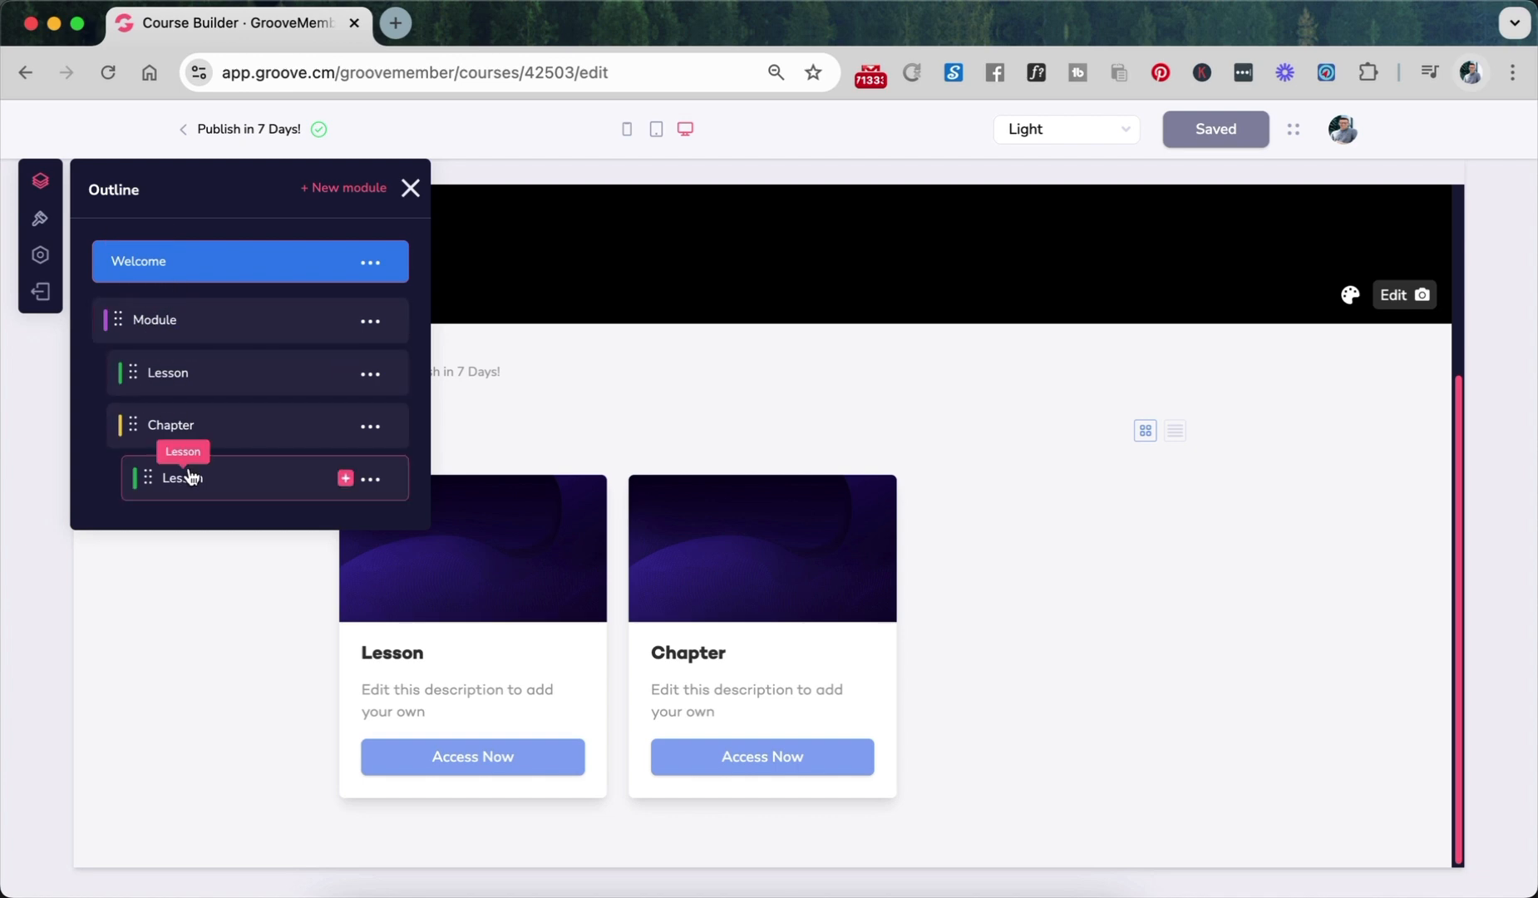
{"action": "left_click", "coordinate": [372, 427]}
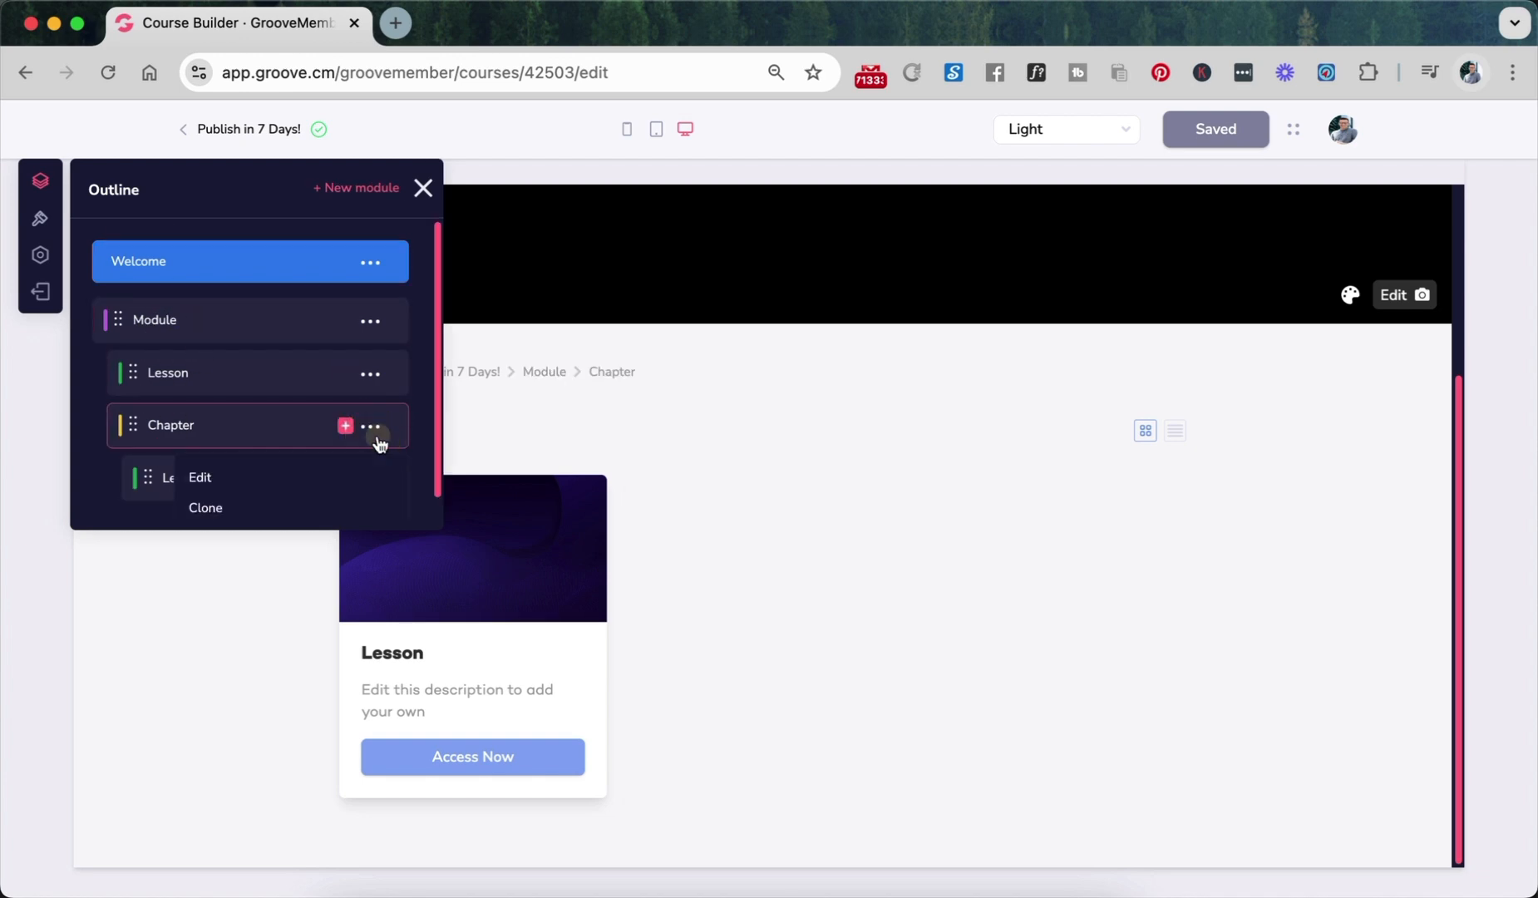
{"action": "scroll", "coordinate": [288, 494], "scroll_direction": "down", "scroll_amount": 1}
{"action": "left_click", "coordinate": [267, 505]}
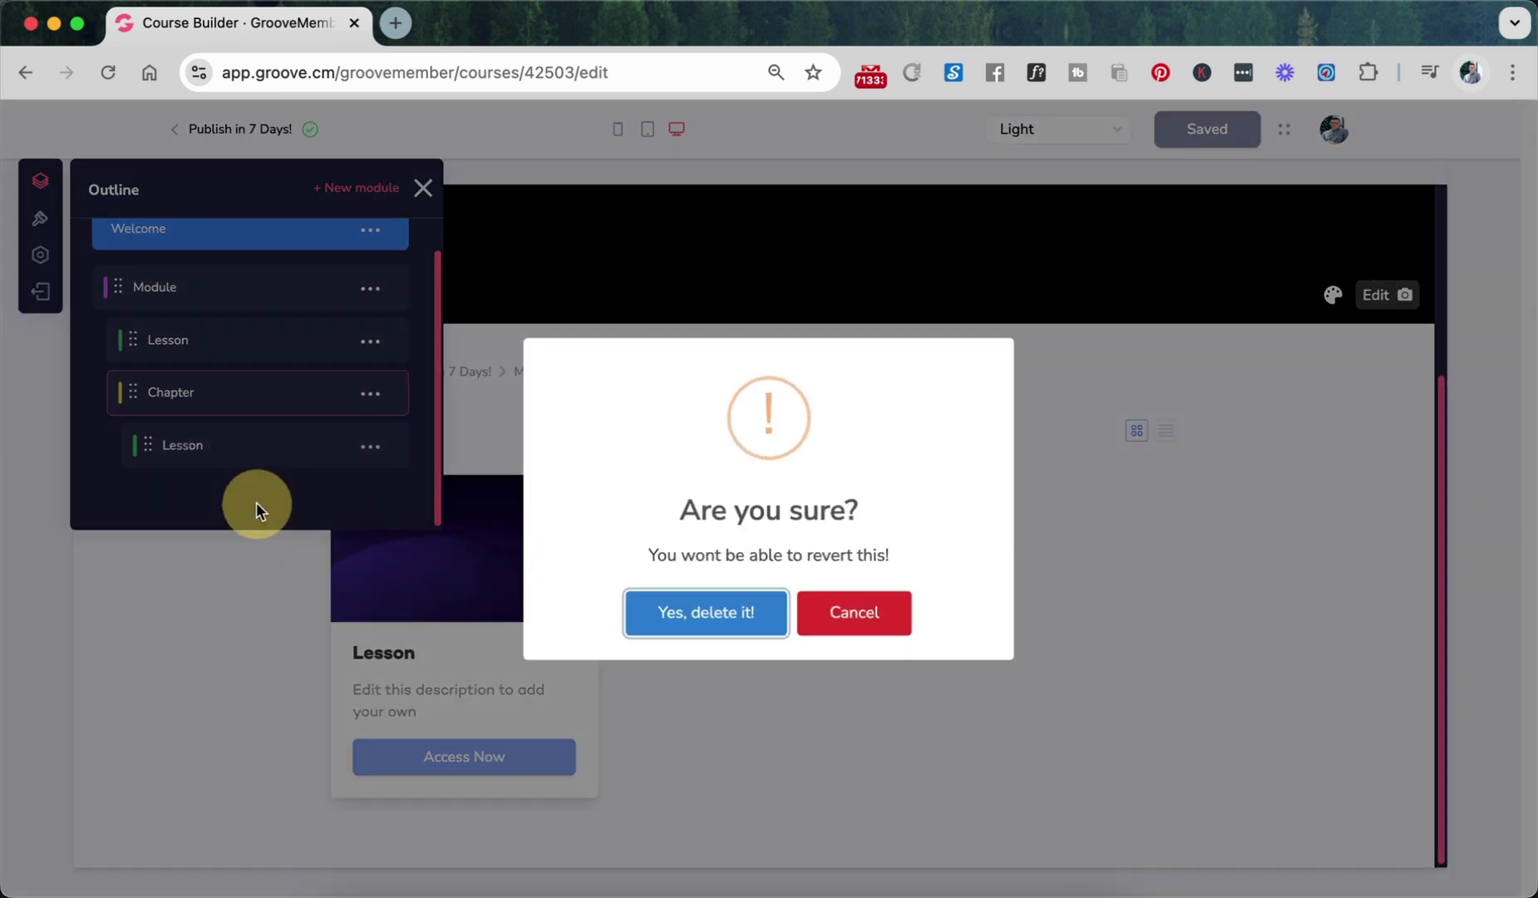
{"action": "left_click", "coordinate": [665, 608]}
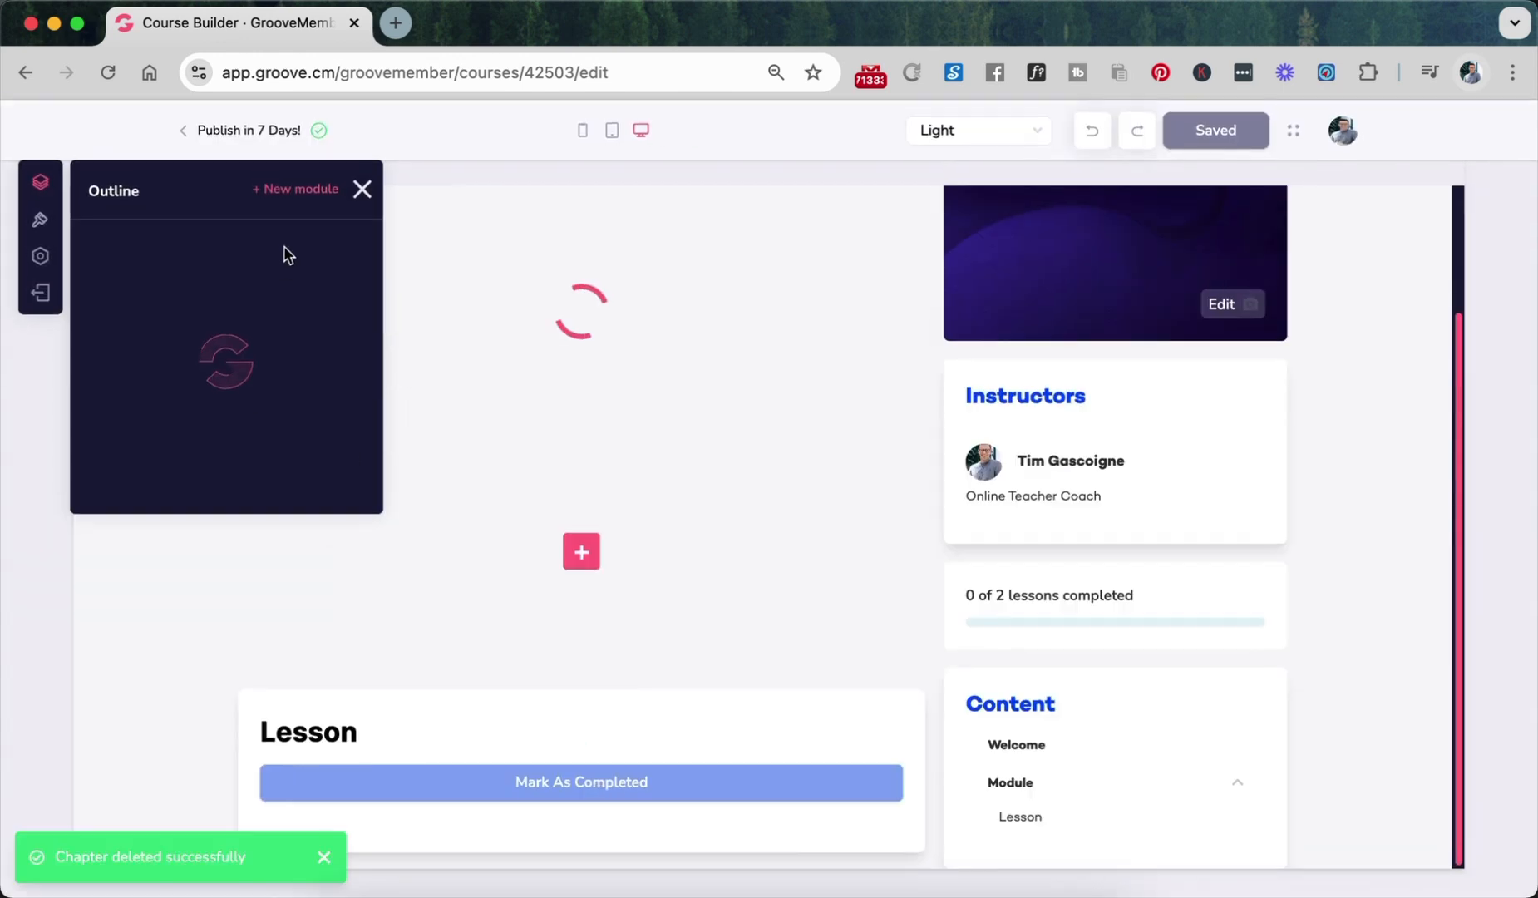
- Return to the Welcome page and change its banner heading to "Welcome to Publishing Your Book in 7 Days!"
{"action": "left_click", "coordinate": [245, 333]}
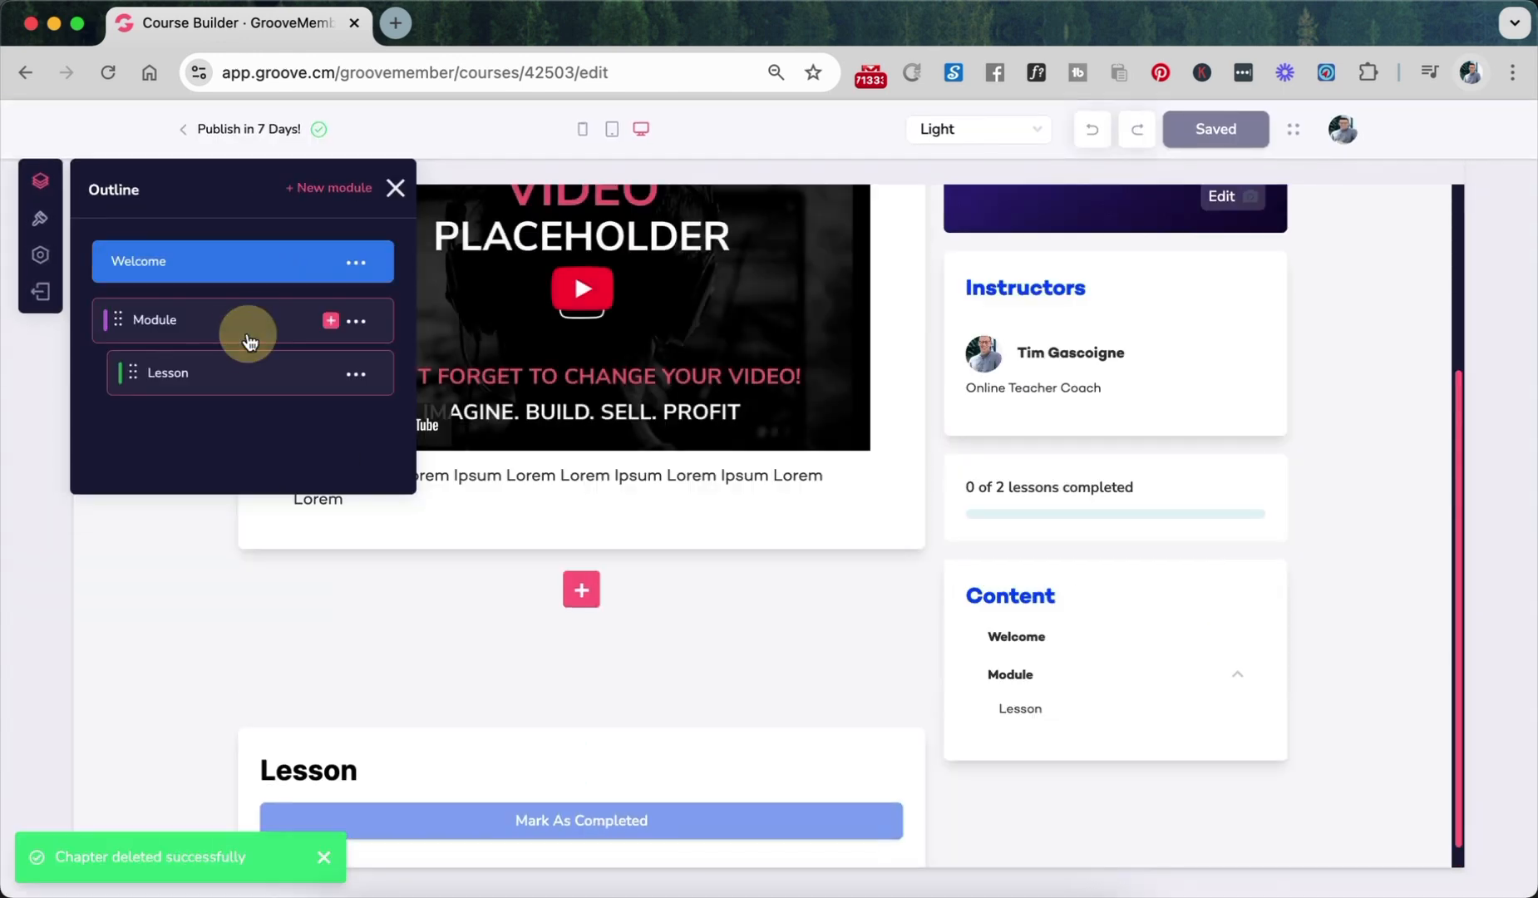
{"action": "left_click", "coordinate": [249, 264]}
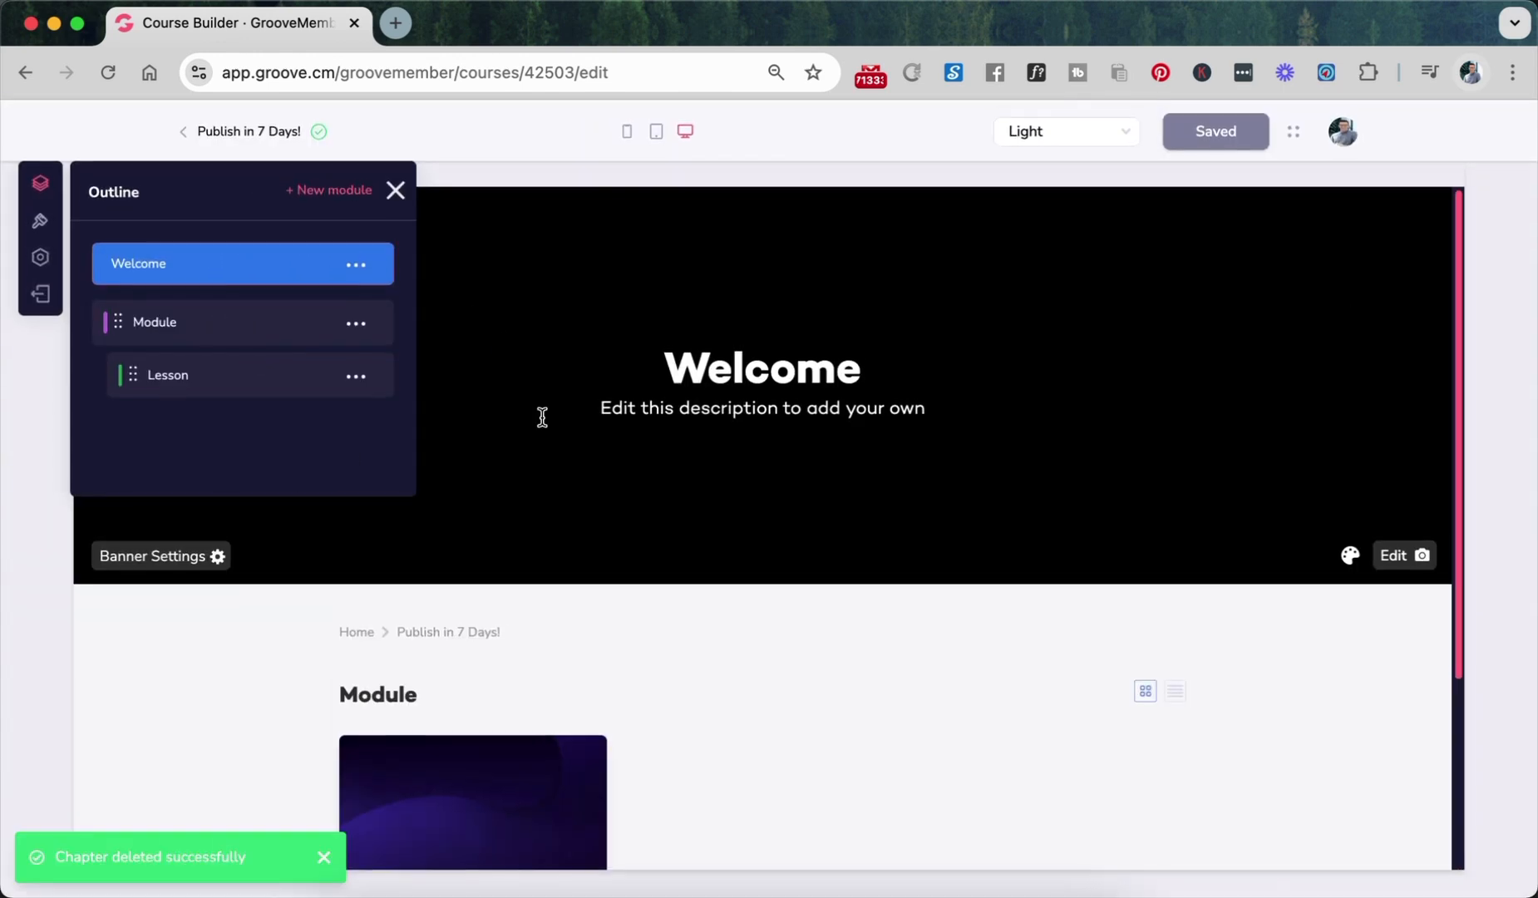
{"action": "scroll", "coordinate": [542, 417], "scroll_direction": "up", "scroll_amount": 3}
{"action": "scroll", "coordinate": [542, 417], "scroll_direction": "down", "scroll_amount": 2}
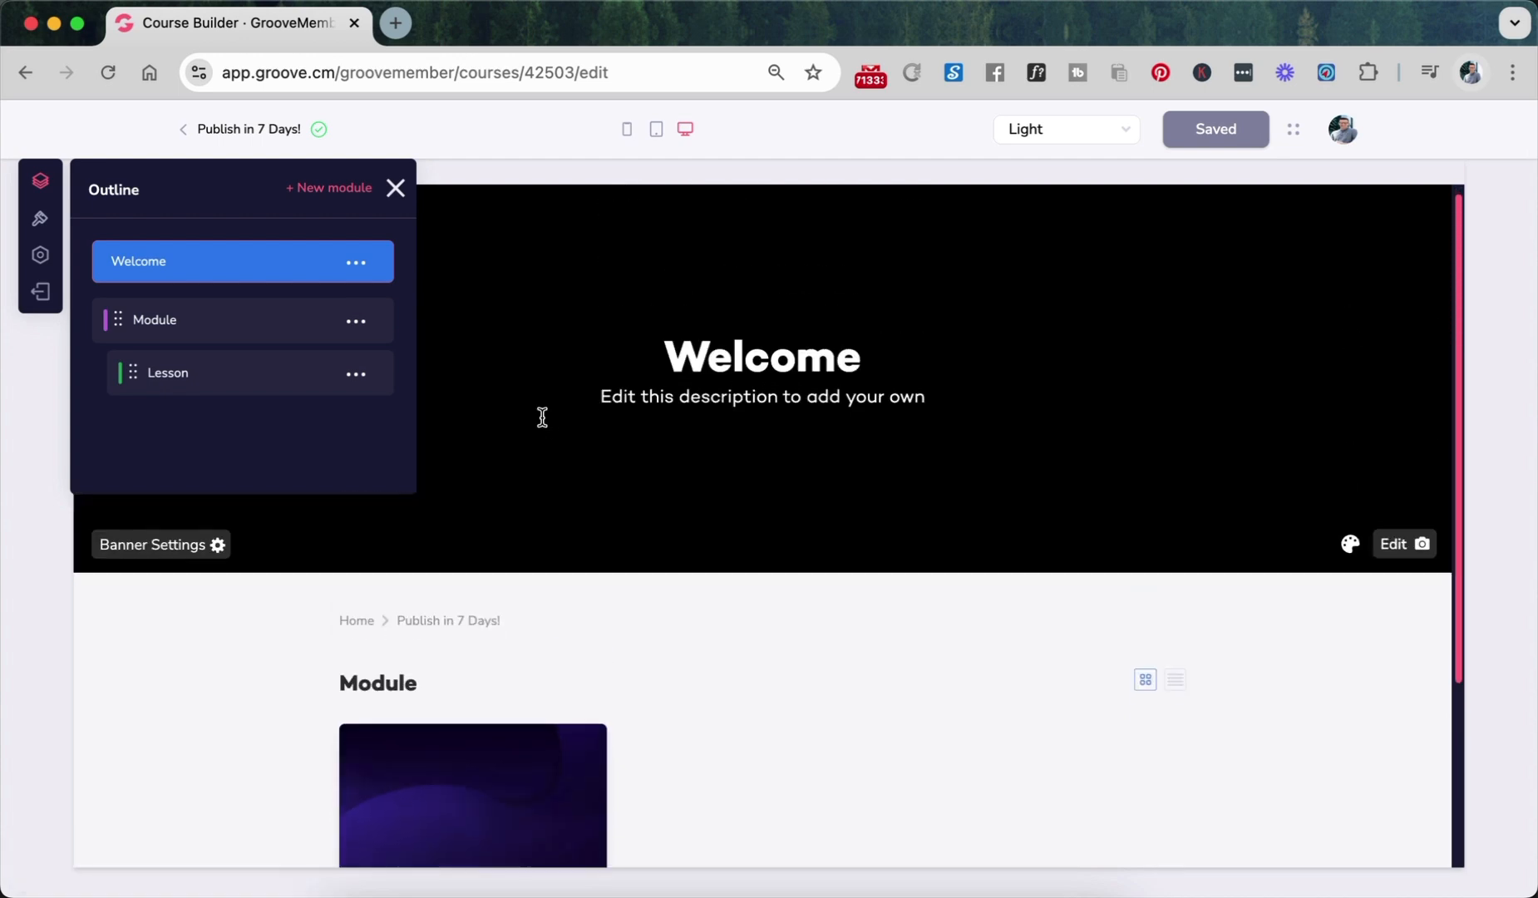
{"action": "scroll", "coordinate": [542, 417], "scroll_direction": "up", "scroll_amount": 2}
{"action": "double_click", "coordinate": [734, 368]}
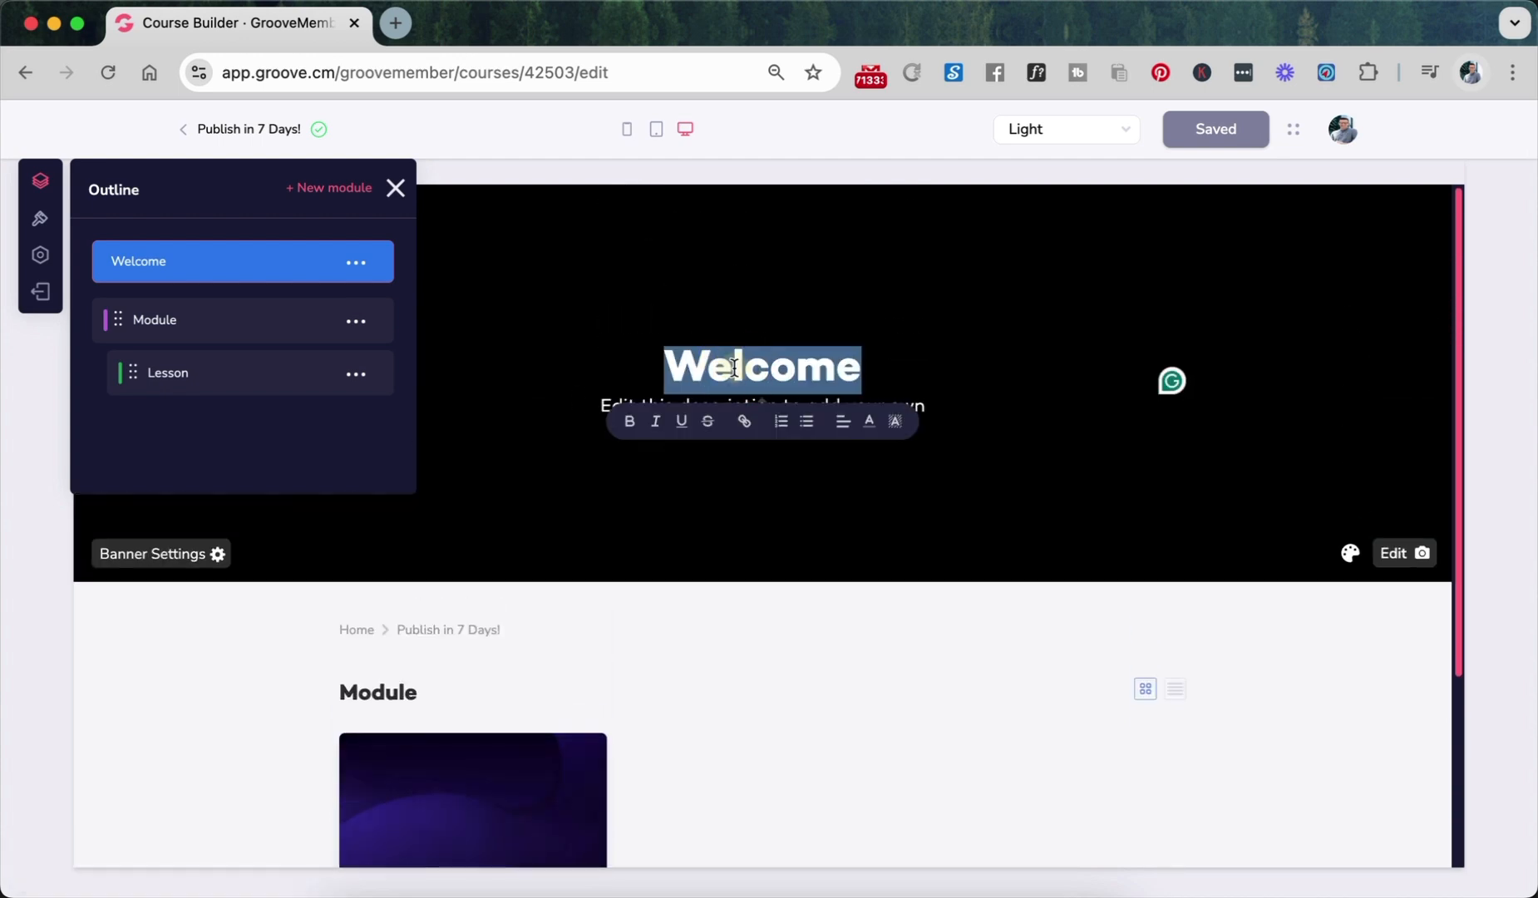
{"action": "type", "text": "w"}
{"action": "key", "text": "BackSpace"}
{"action": "type", "text": "Welcome to "}
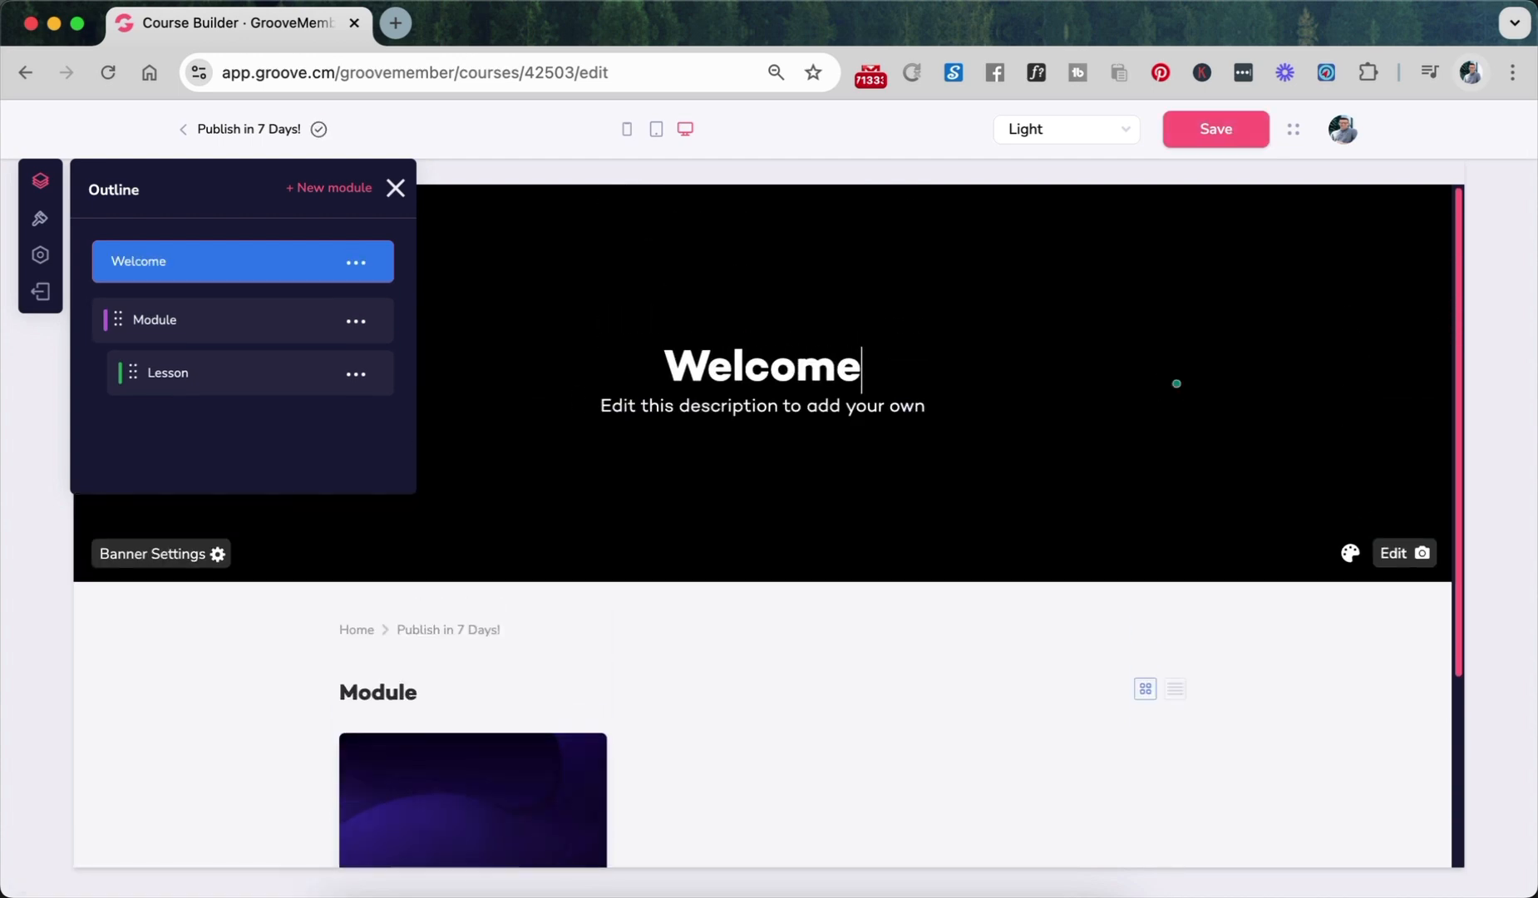
{"action": "type", "text": "Publishin"}
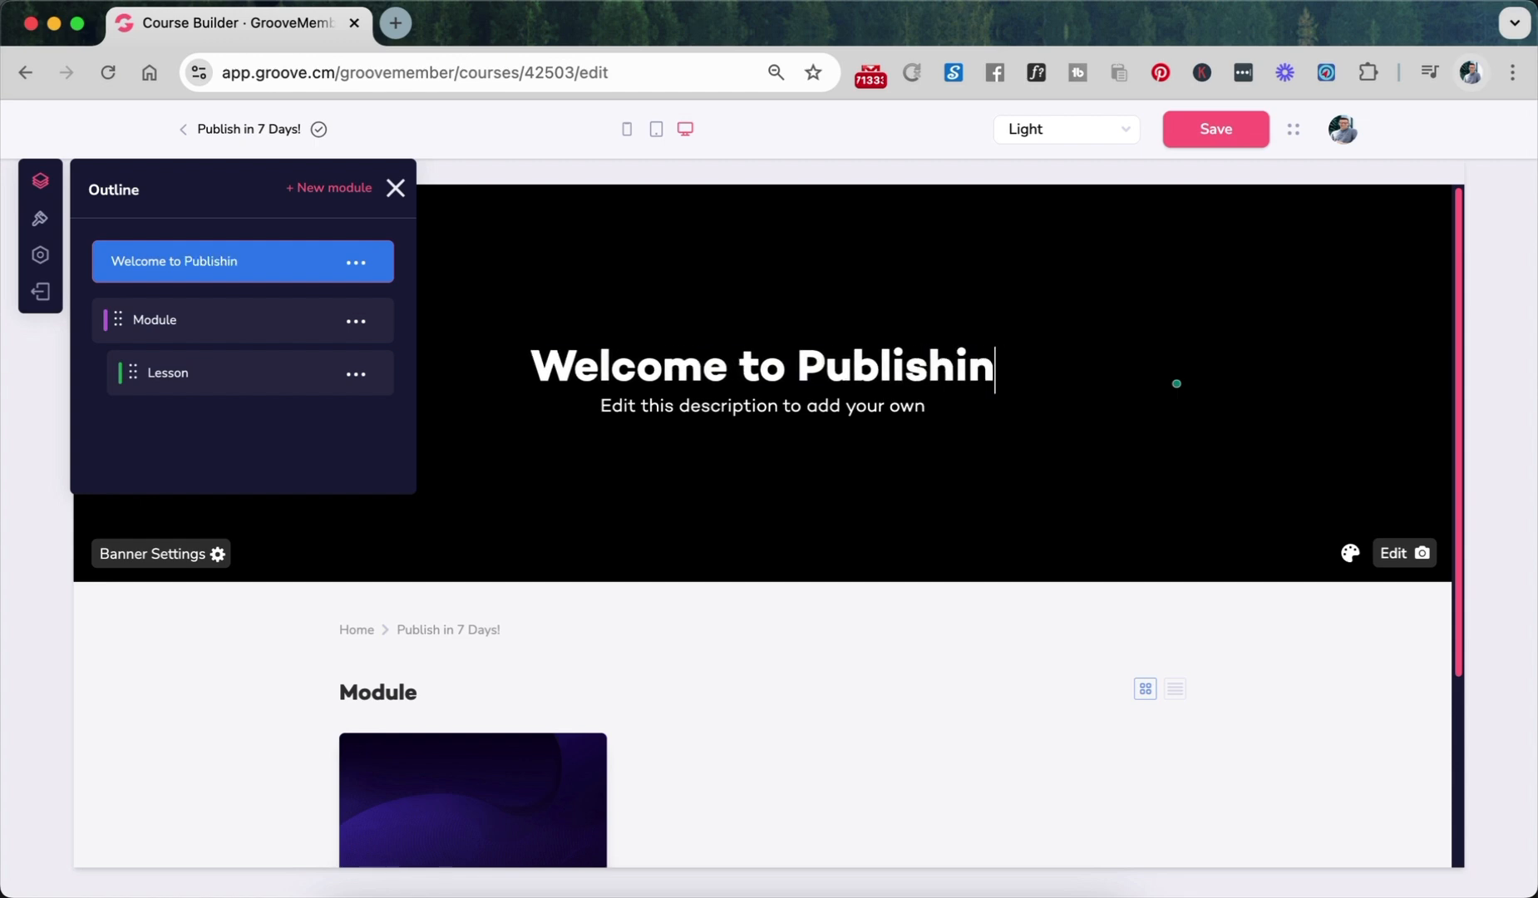
{"action": "type", "text": "g Your Book"}
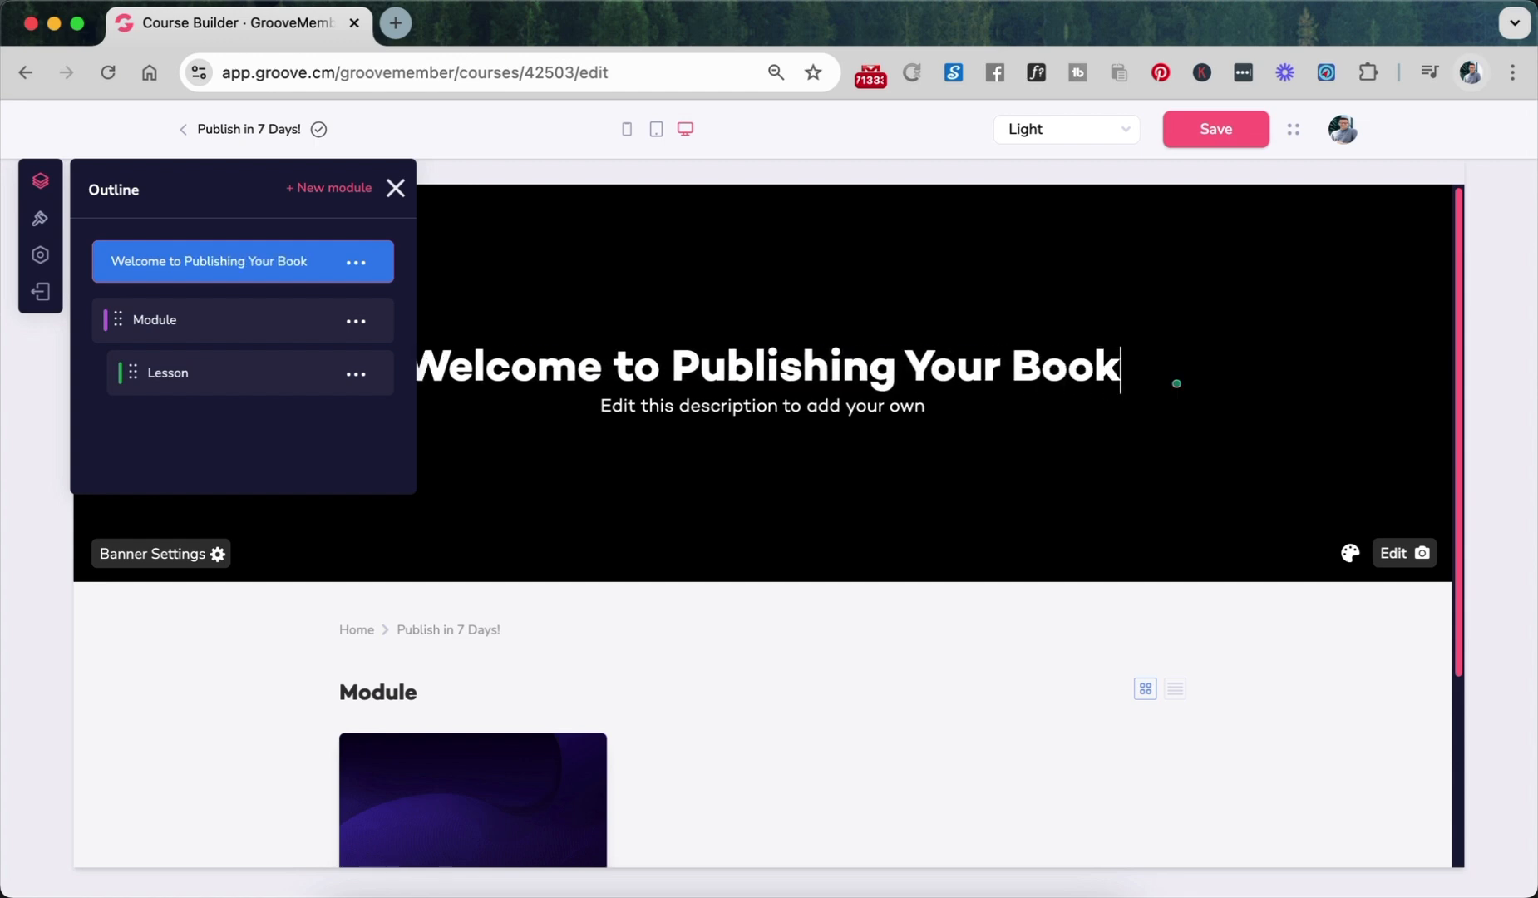
{"action": "type", "text": " in 7 Days!"}
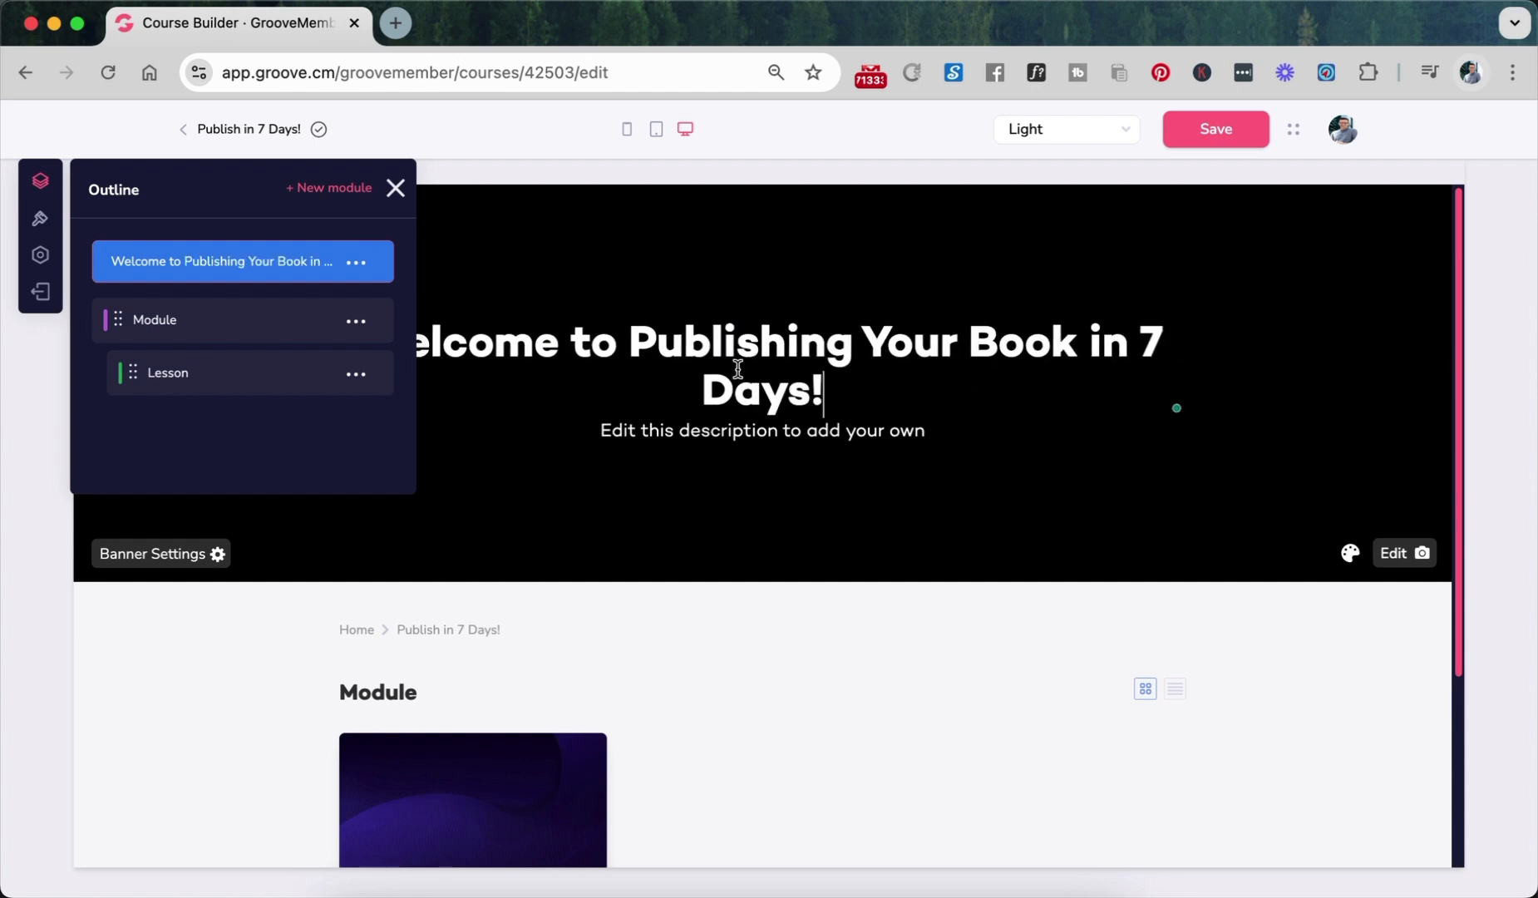
- Replace the banner description with "Get started and start creating!"
{"action": "triple_click", "coordinate": [737, 421]}
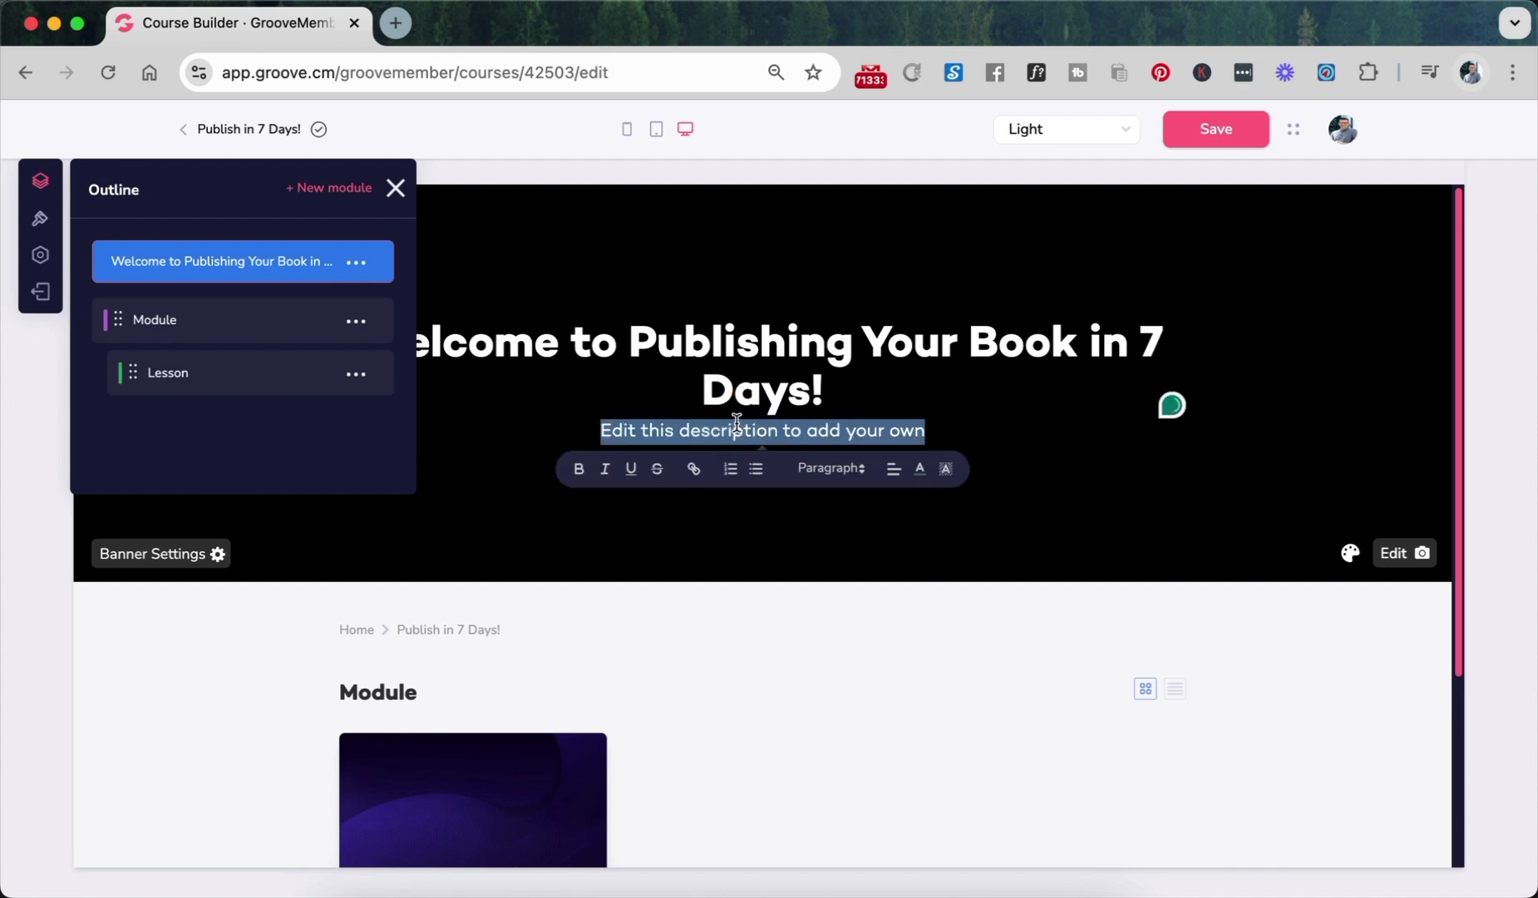
{"action": "type", "text": "Get started "}
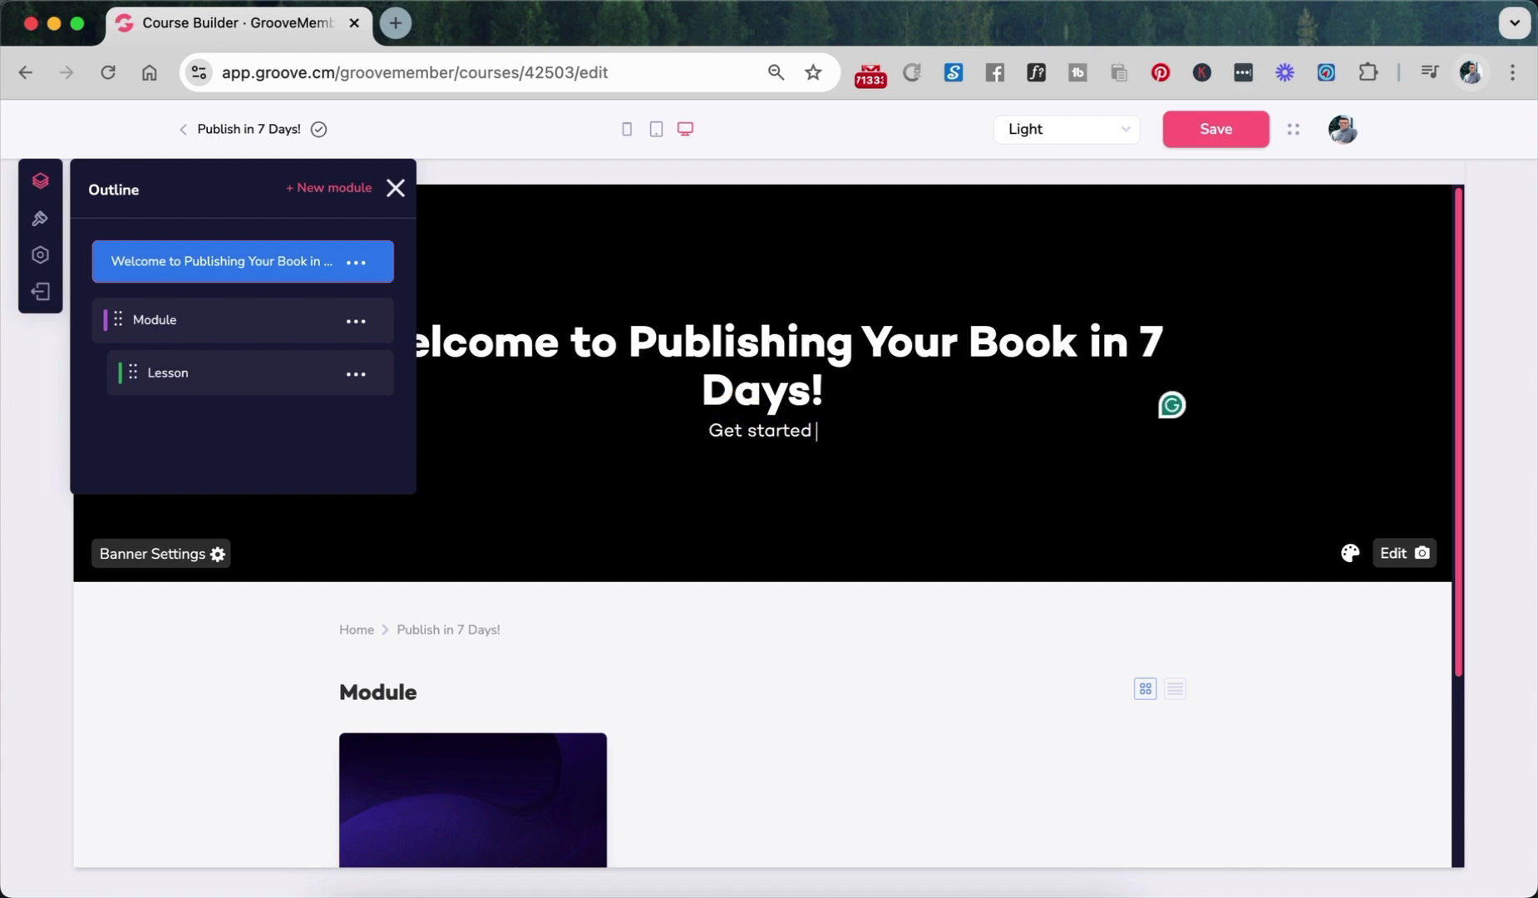
{"action": "type", "text": "and start creating!"}
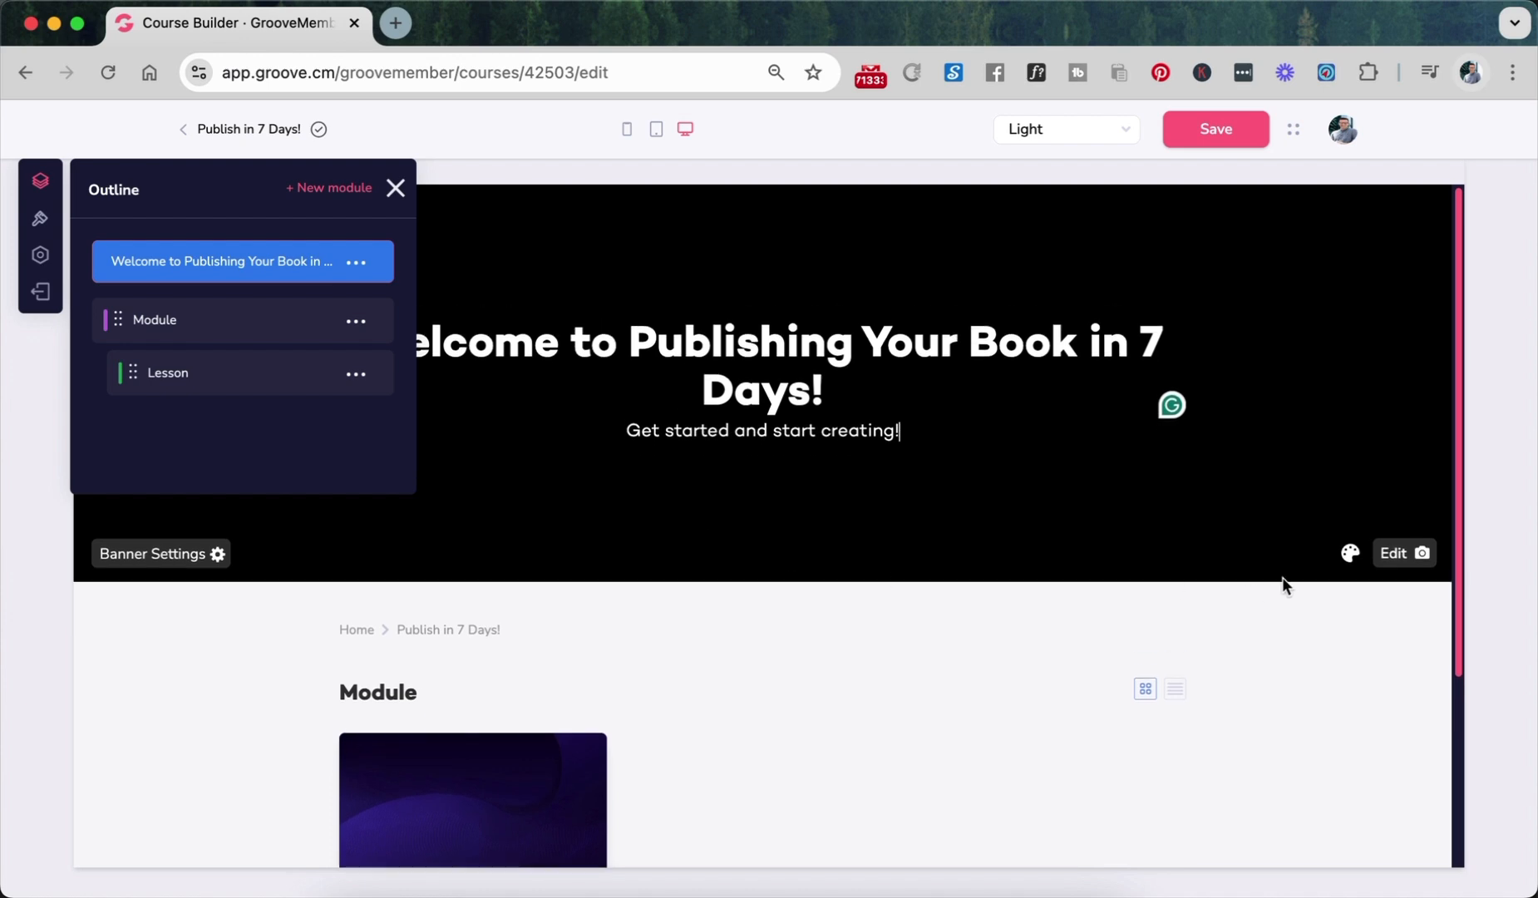
- Set the transparency of the welcome banner's black image overlay to 51
{"action": "left_click", "coordinate": [1349, 555]}
{"action": "left_click", "coordinate": [1287, 612]}
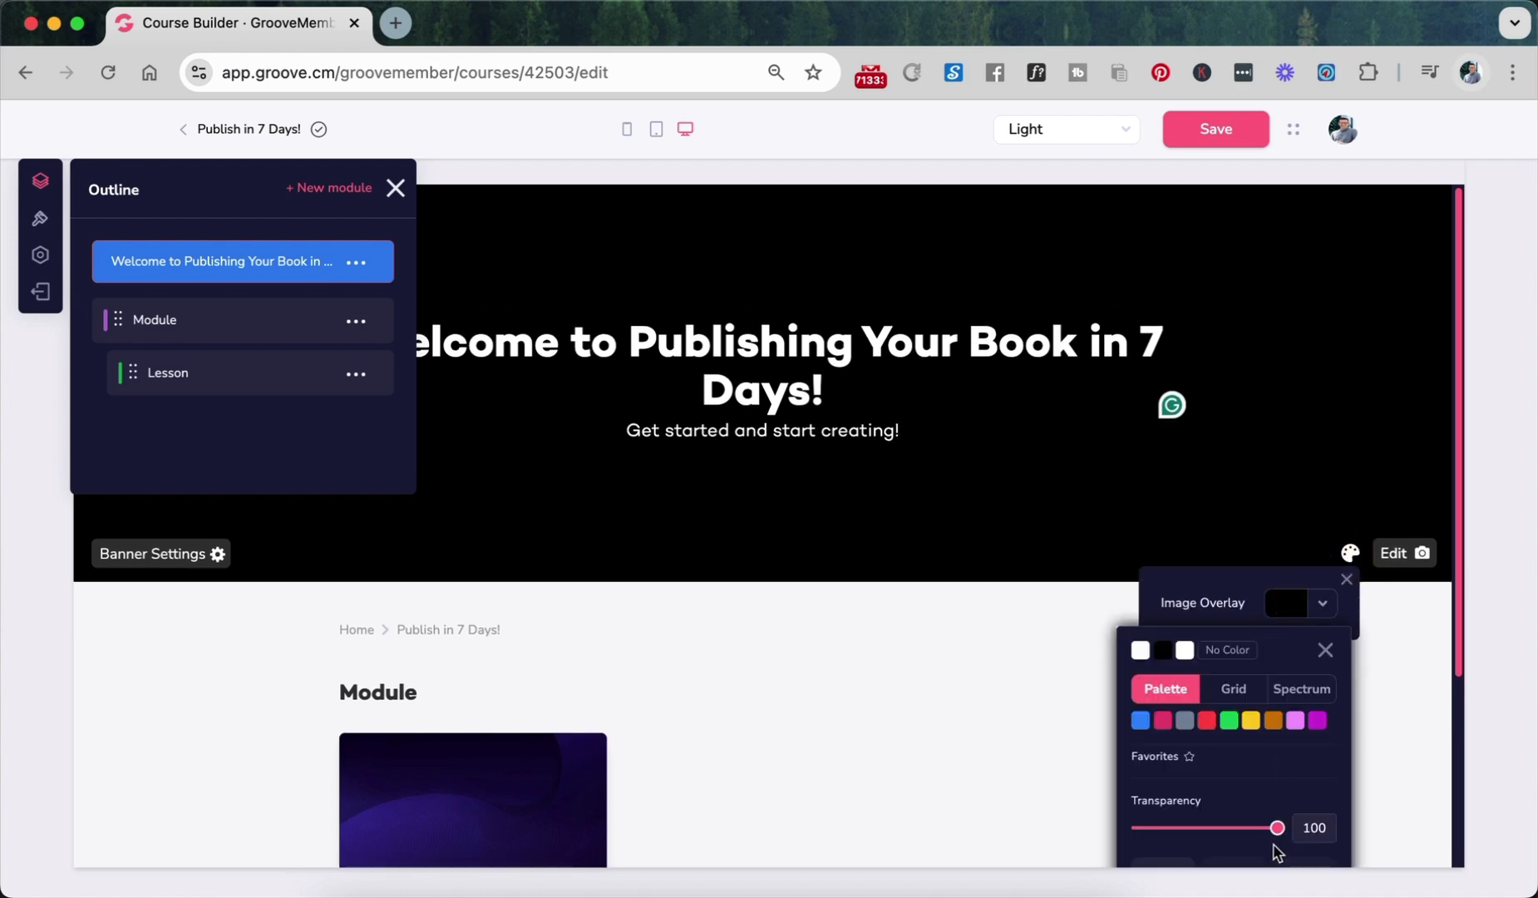
{"action": "left_click_drag", "start_coordinate": [1278, 829], "coordinate": [1211, 828]}
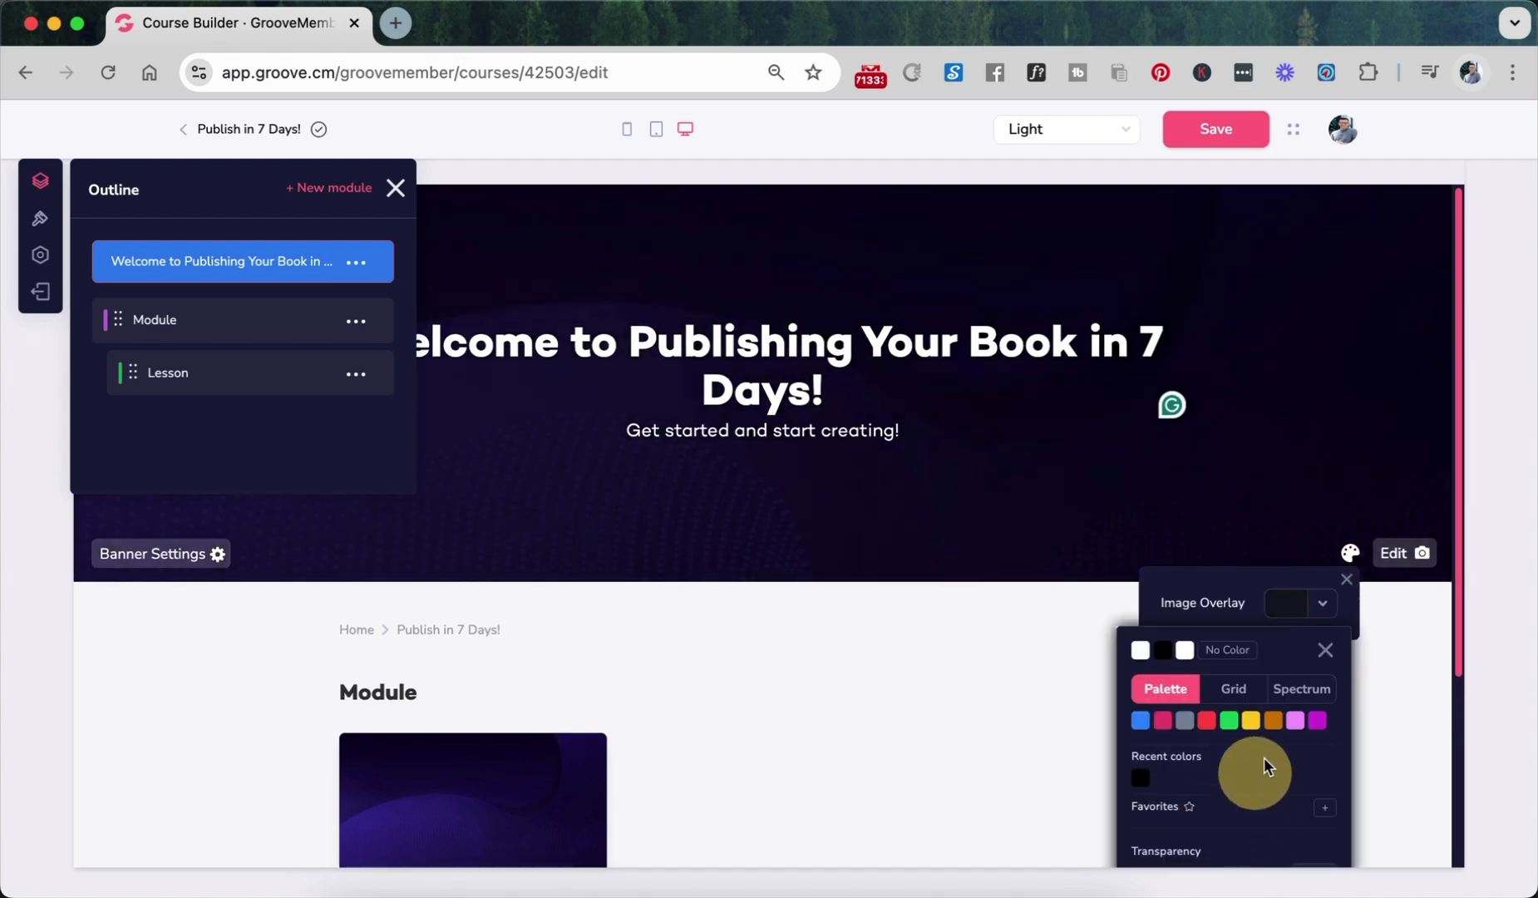
- Use the library photo of hands typing on a laptop as the welcome banner's background image
{"action": "left_click", "coordinate": [1423, 553]}
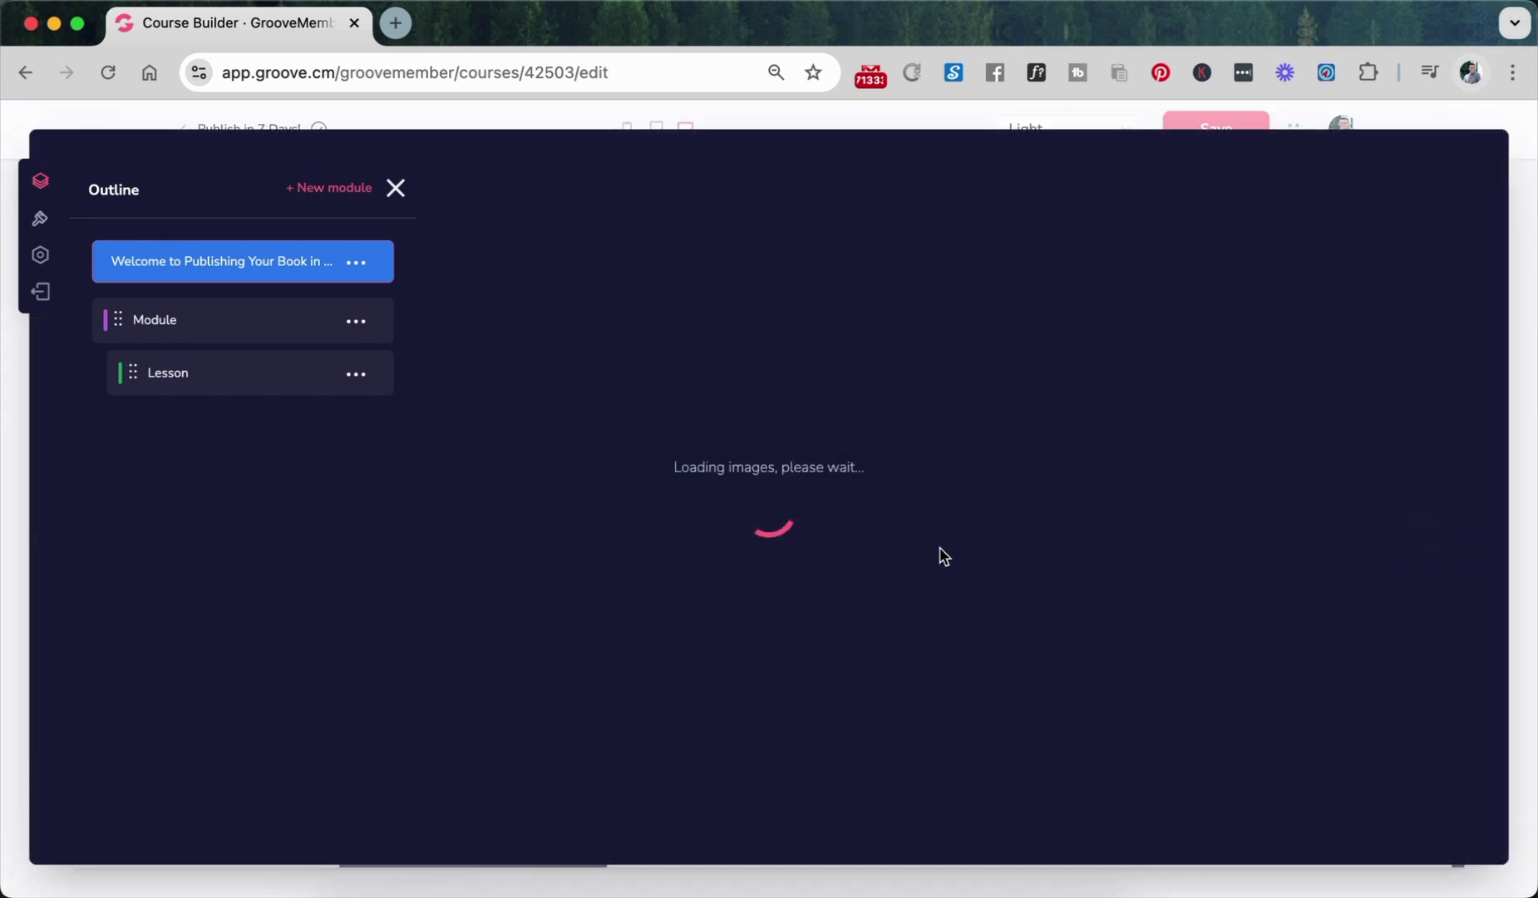
{"action": "scroll", "coordinate": [848, 590], "scroll_direction": "down", "scroll_amount": 10}
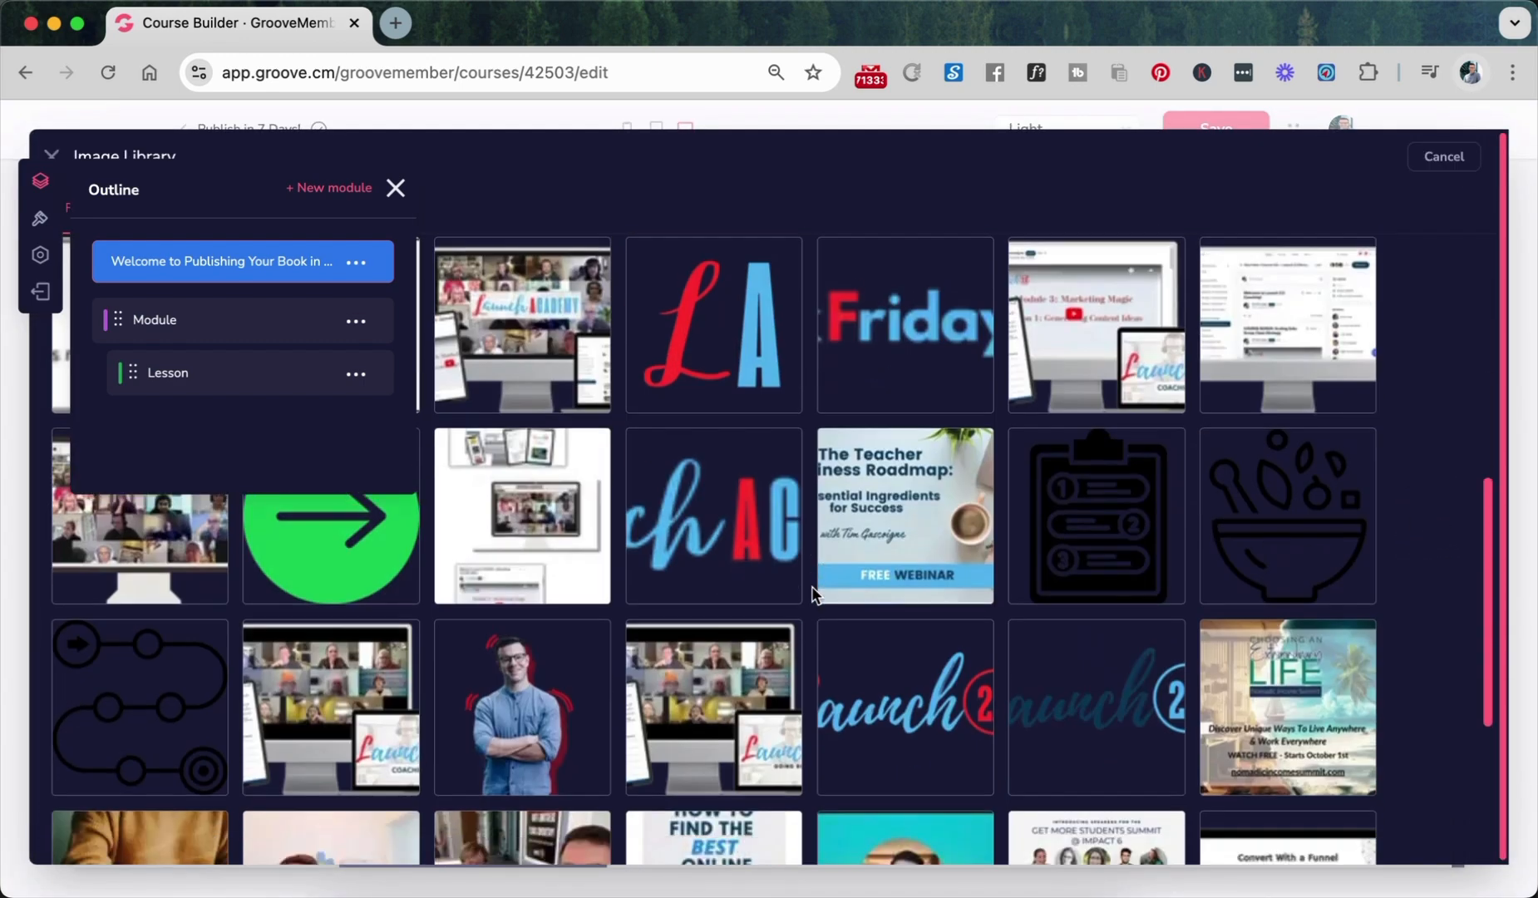
{"action": "scroll", "coordinate": [815, 594], "scroll_direction": "down", "scroll_amount": 3}
{"action": "scroll", "coordinate": [814, 593], "scroll_direction": "down", "scroll_amount": 5}
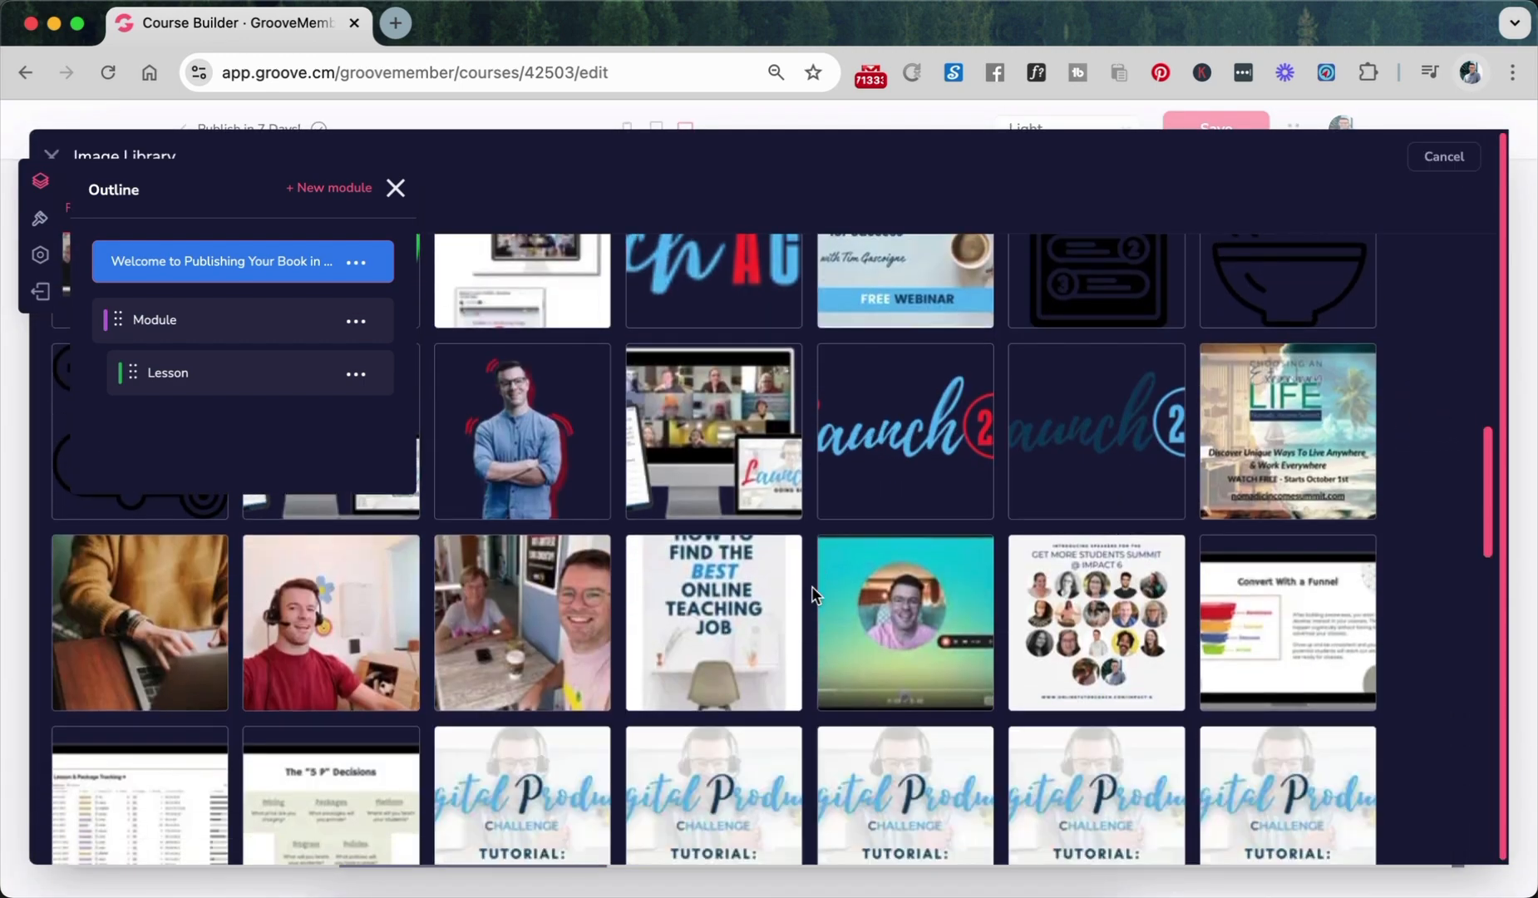
{"action": "left_click", "coordinate": [123, 634]}
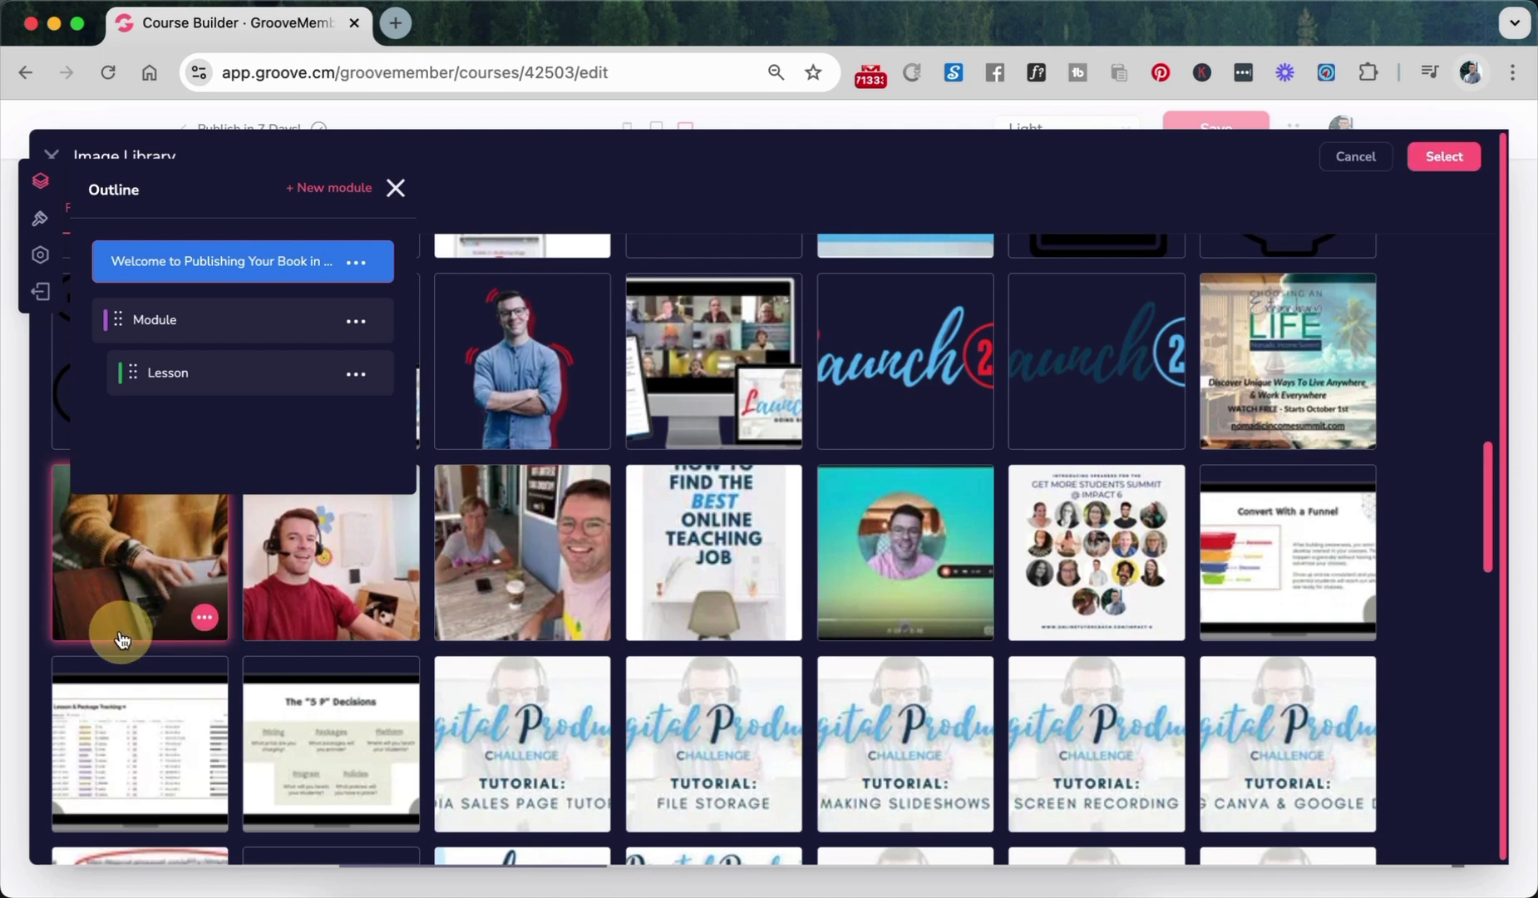
{"action": "left_click", "coordinate": [1453, 170]}
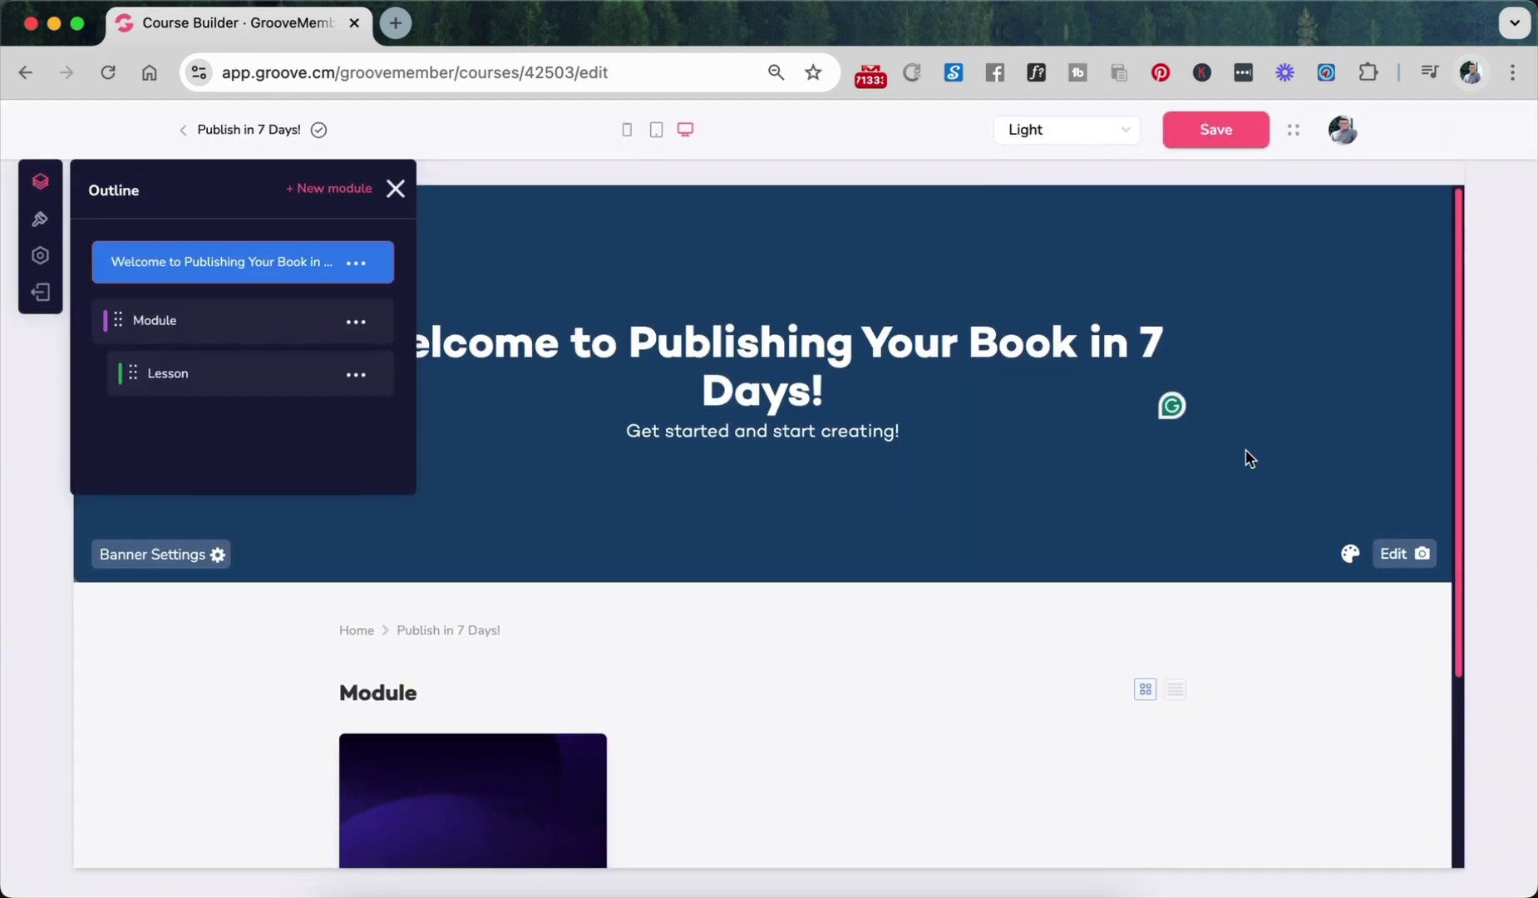
- Fine-tune the transparency of the image overlay on the banner photo and close the overlay settings
{"action": "left_click", "coordinate": [1350, 553]}
{"action": "left_click", "coordinate": [1321, 603]}
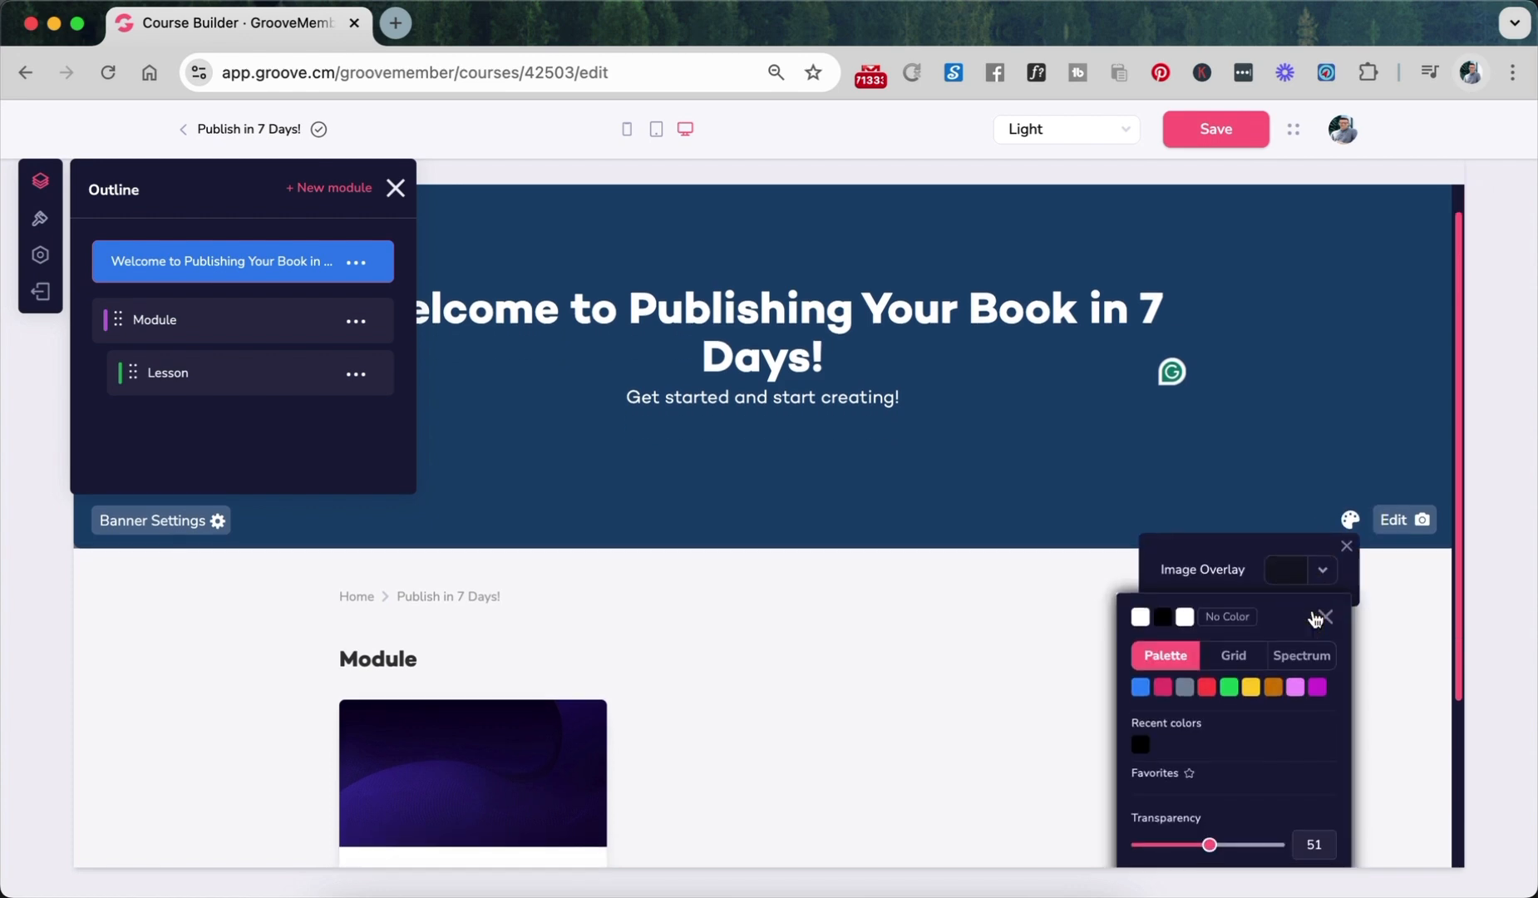
{"action": "scroll", "coordinate": [1222, 732], "scroll_direction": "down", "scroll_amount": 2}
{"action": "mouse_move", "coordinate": [1209, 769]}
{"action": "left_mouse_down"}
{"action": "mouse_move", "coordinate": [1243, 767]}
{"action": "mouse_move", "coordinate": [1219, 769]}
{"action": "left_mouse_up"}
{"action": "left_click", "coordinate": [965, 632]}
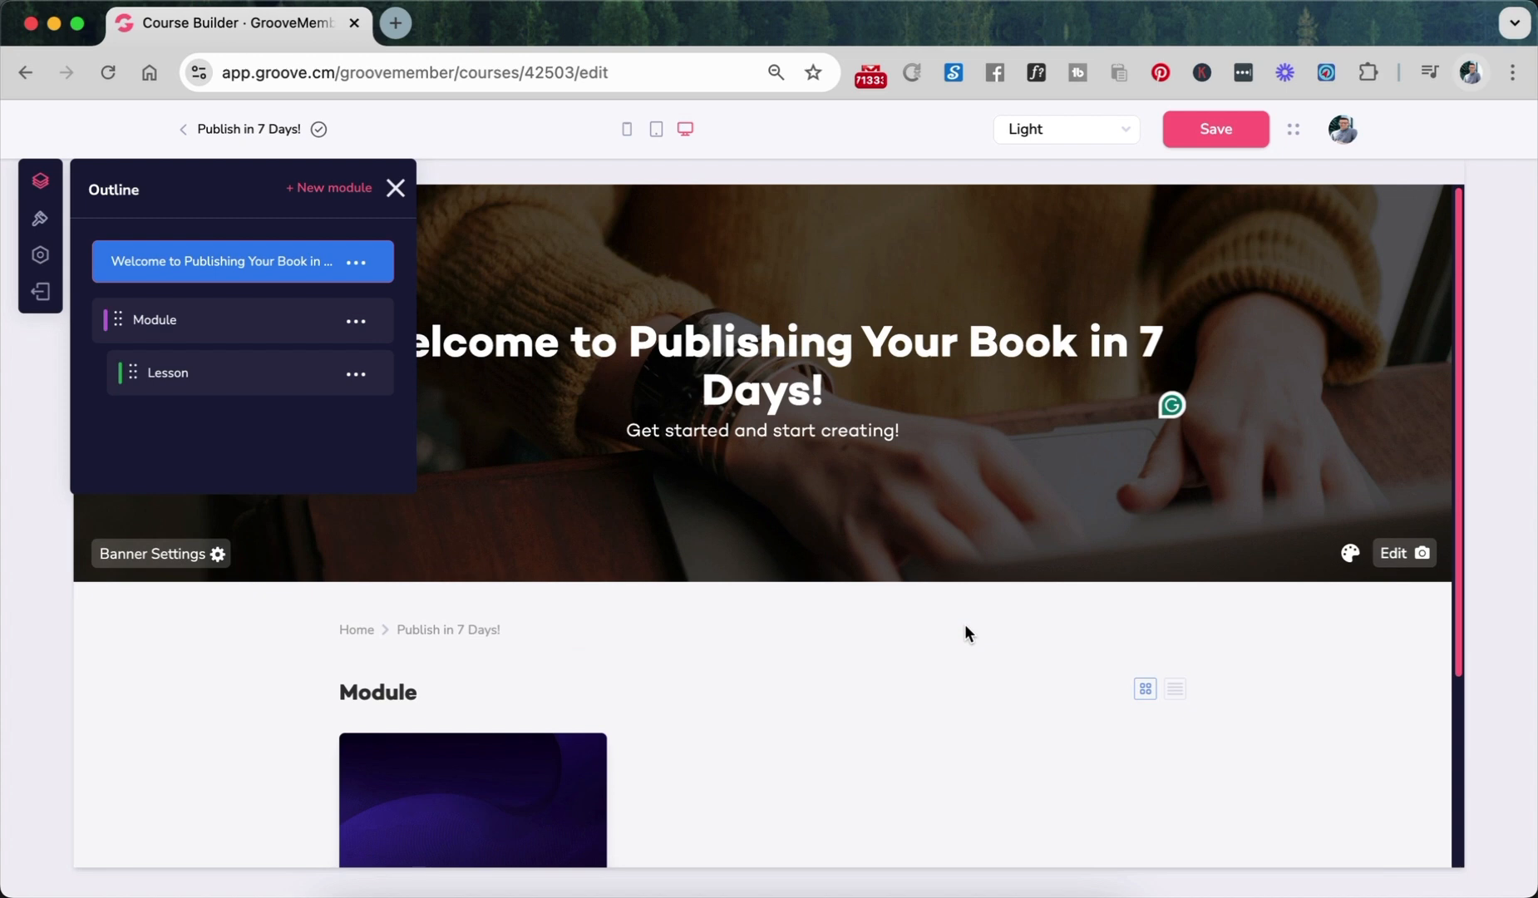
- Open the Lesson page from its card on the Welcome page and close the course outline
{"action": "scroll", "coordinate": [956, 636], "scroll_direction": "down", "scroll_amount": 3}
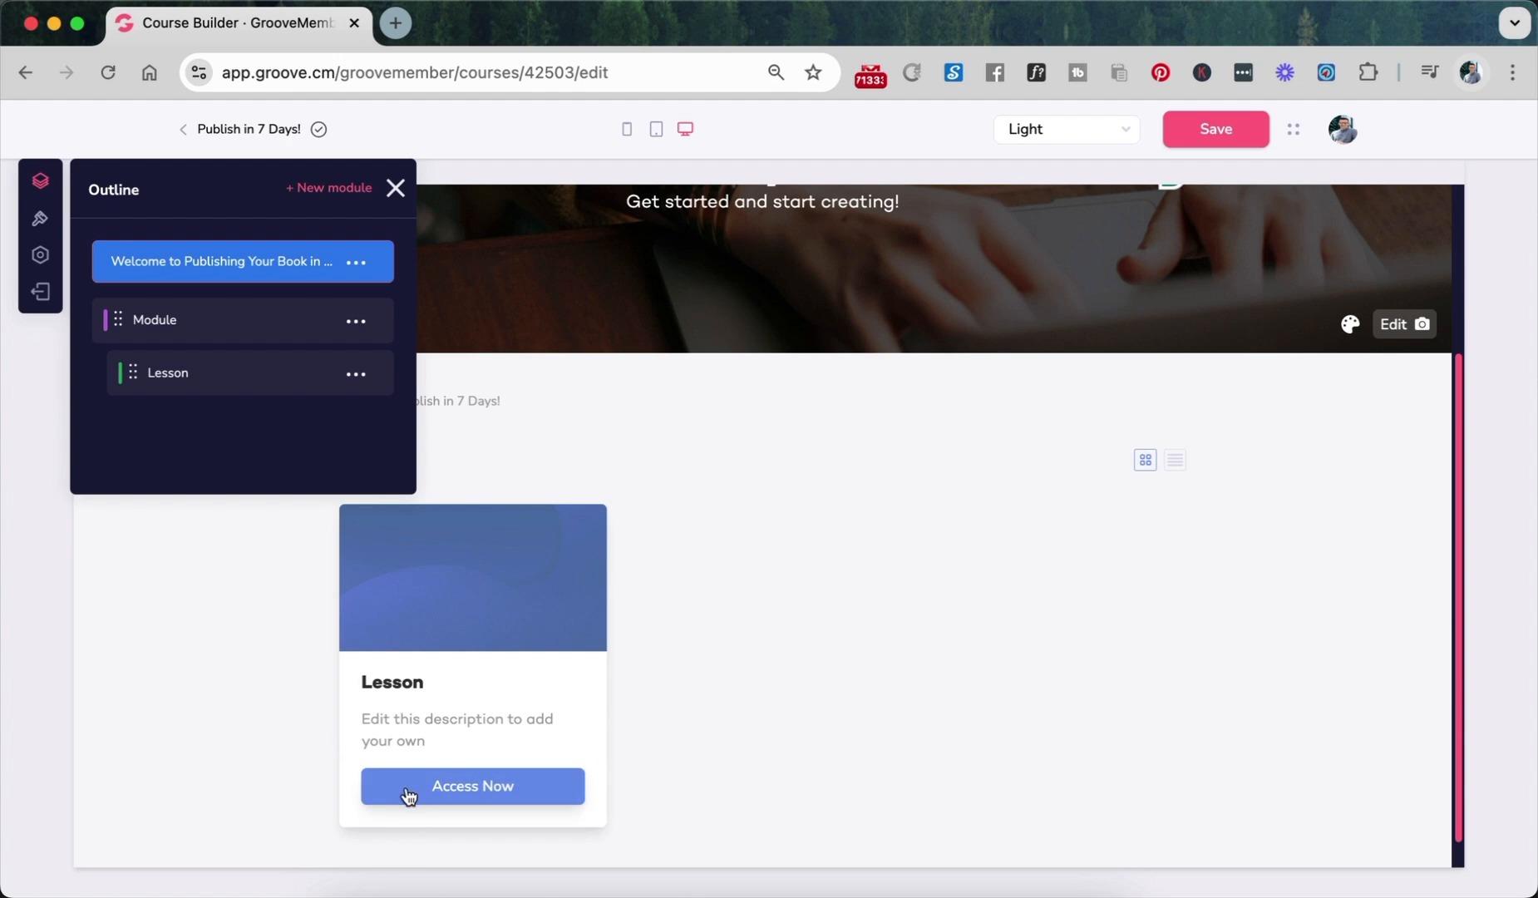
{"action": "left_click", "coordinate": [271, 690]}
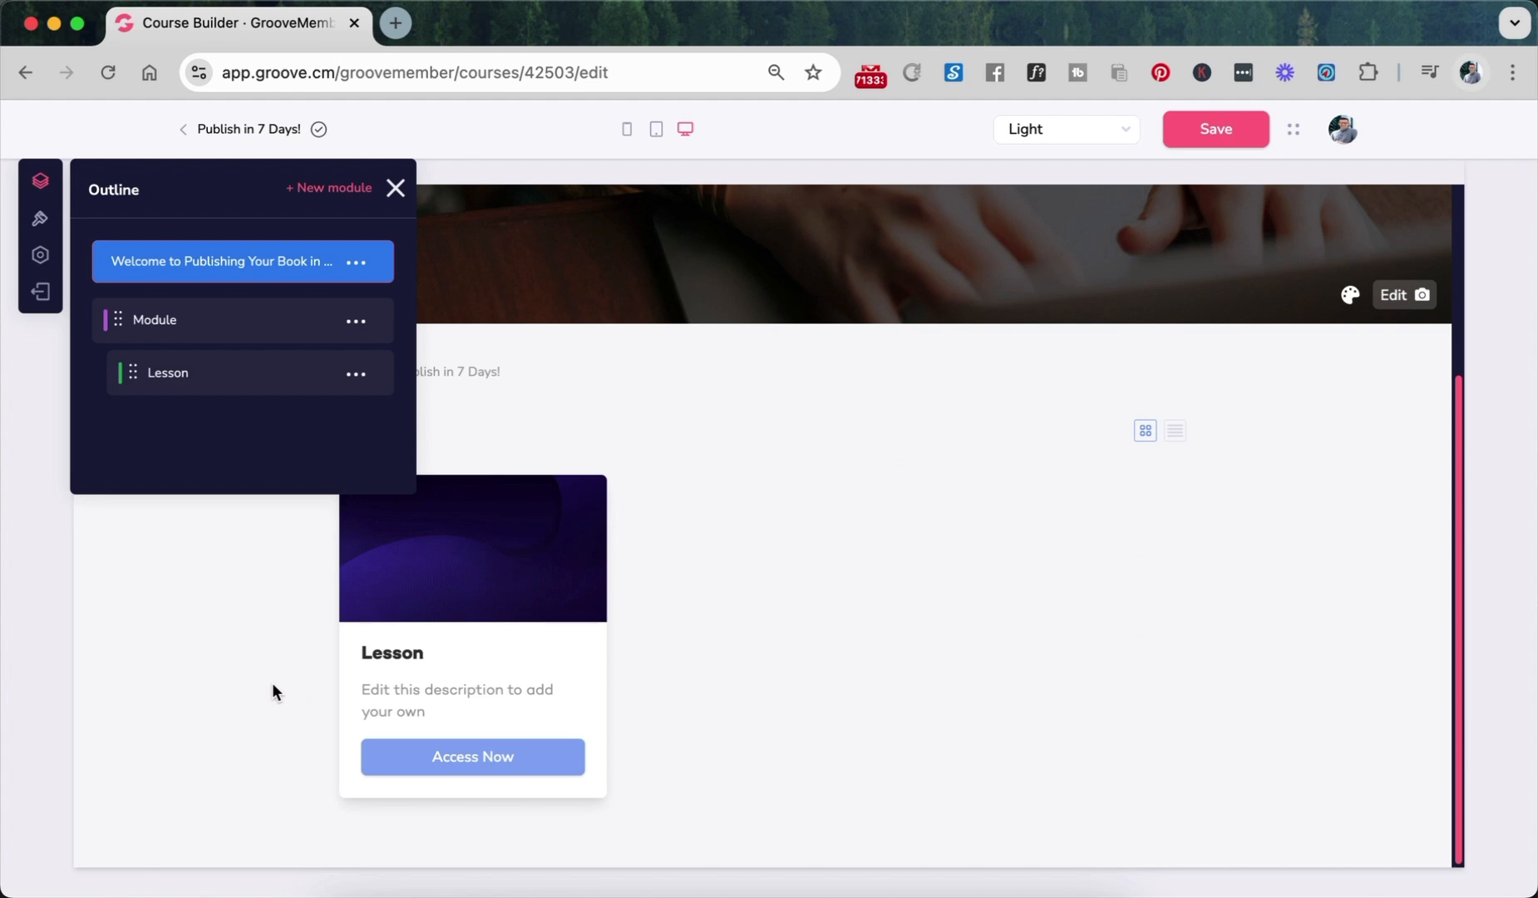
{"action": "left_click", "coordinate": [403, 758]}
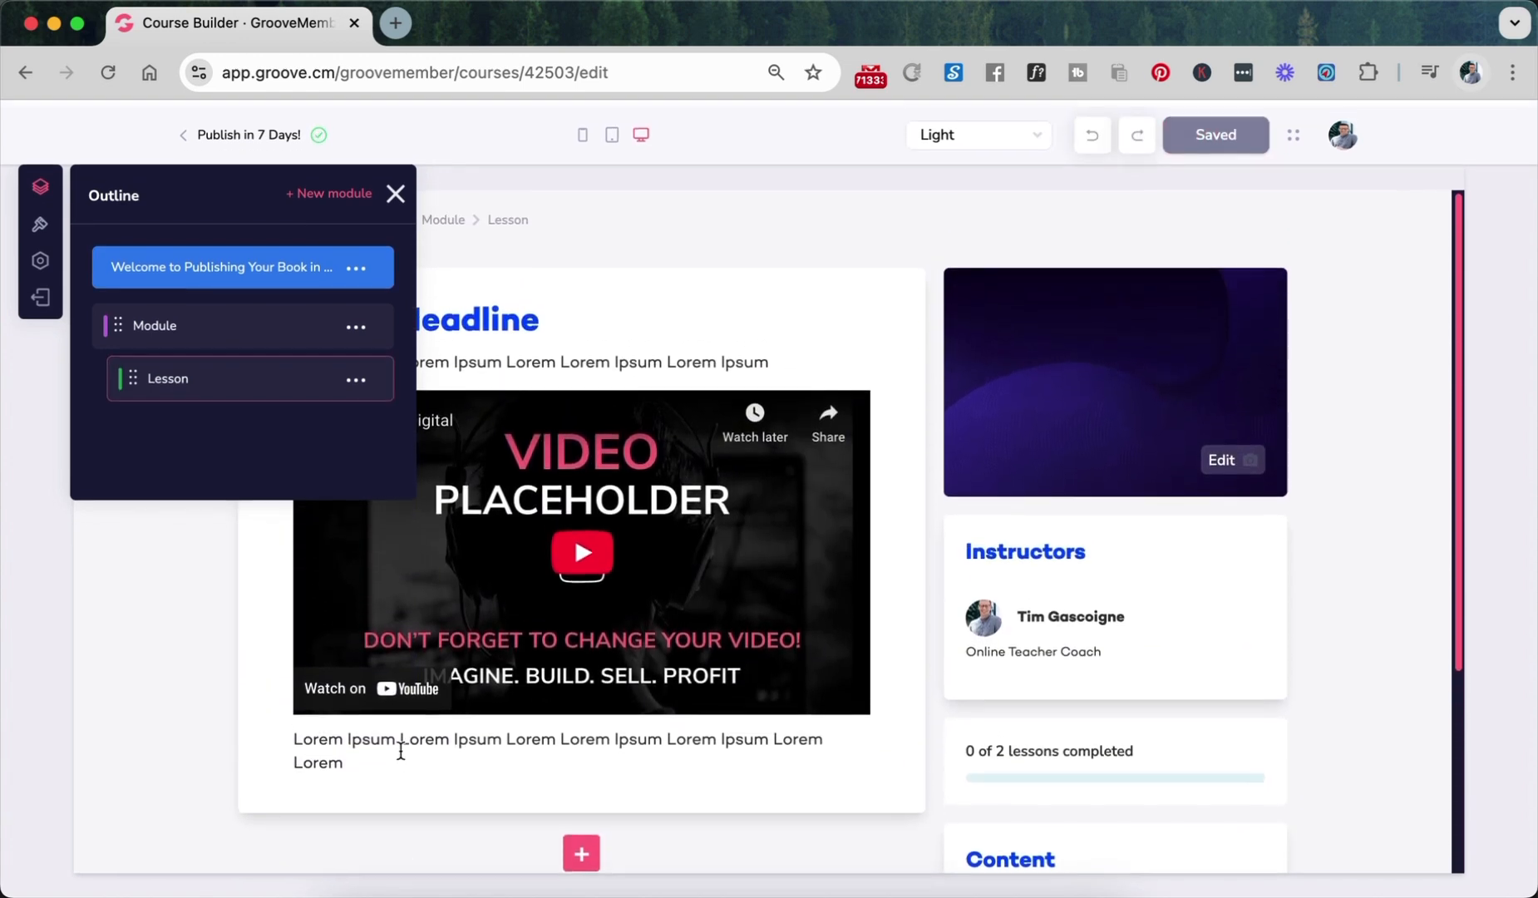
{"action": "left_click", "coordinate": [387, 192]}
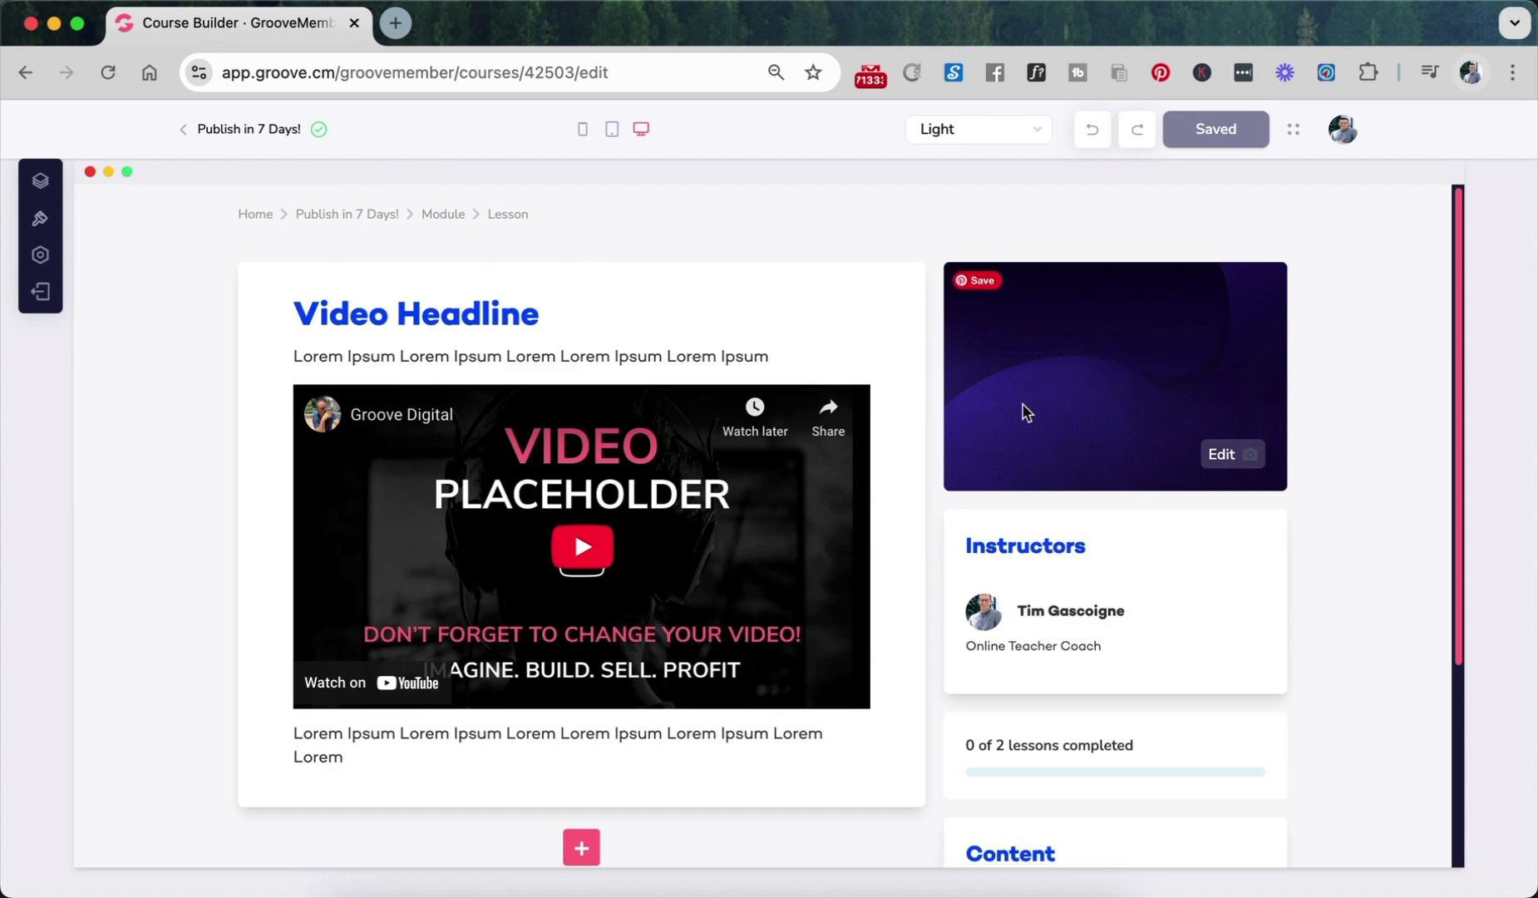
- Replace the lesson's sidebar image with the library image "Digital Product Challenge Lesson 3: Creating Your Sales Page"
{"action": "left_click", "coordinate": [1247, 456]}
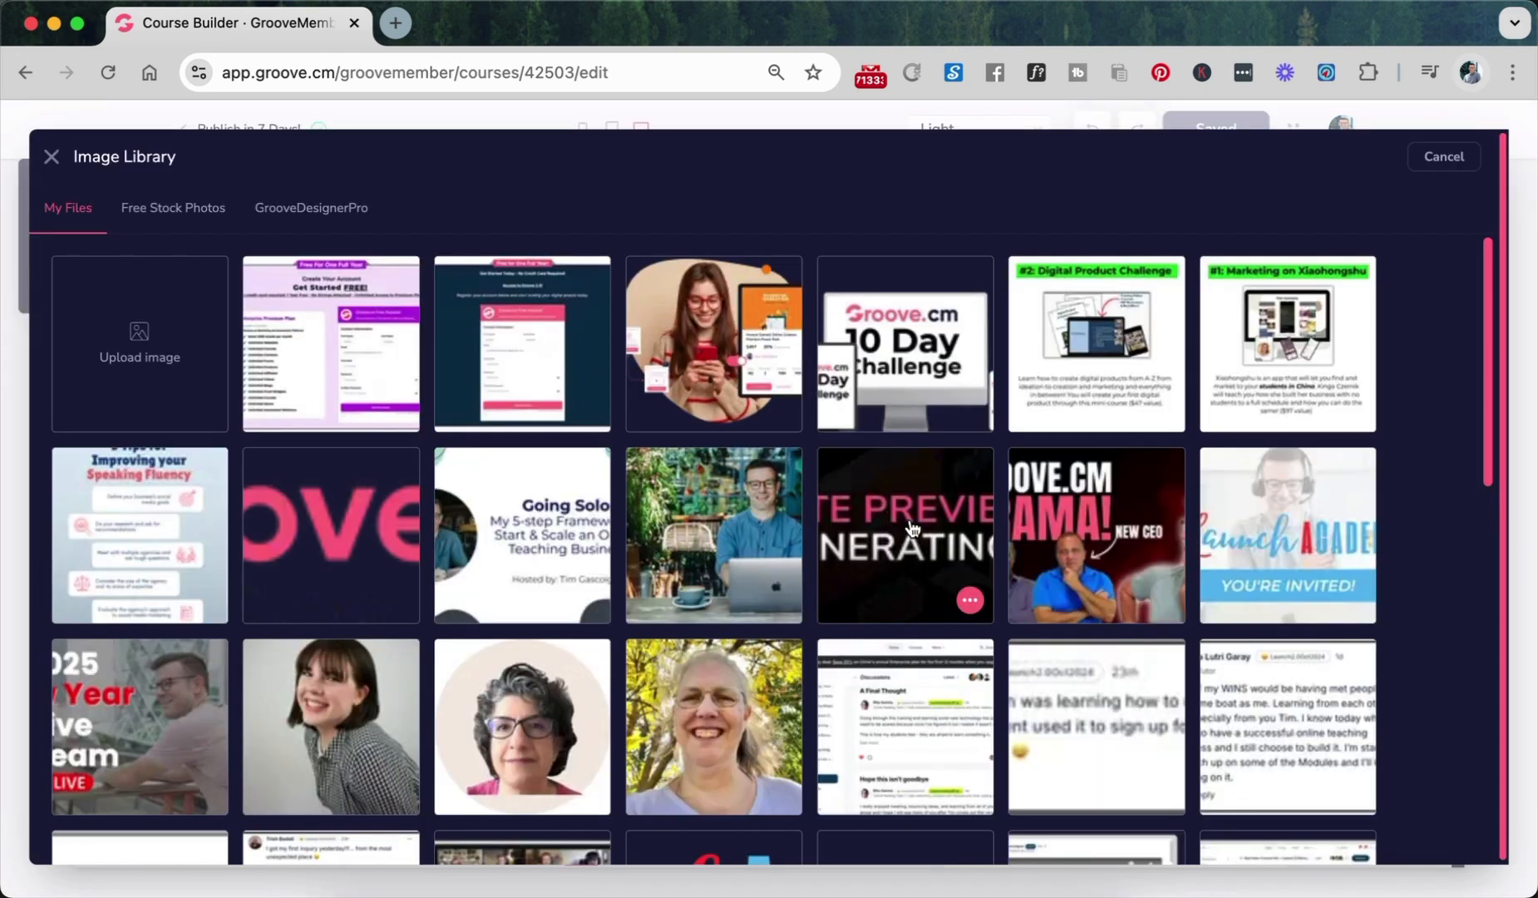
{"action": "scroll", "coordinate": [912, 529], "scroll_direction": "down", "scroll_amount": 10}
{"action": "scroll", "coordinate": [912, 529], "scroll_direction": "down", "scroll_amount": 5}
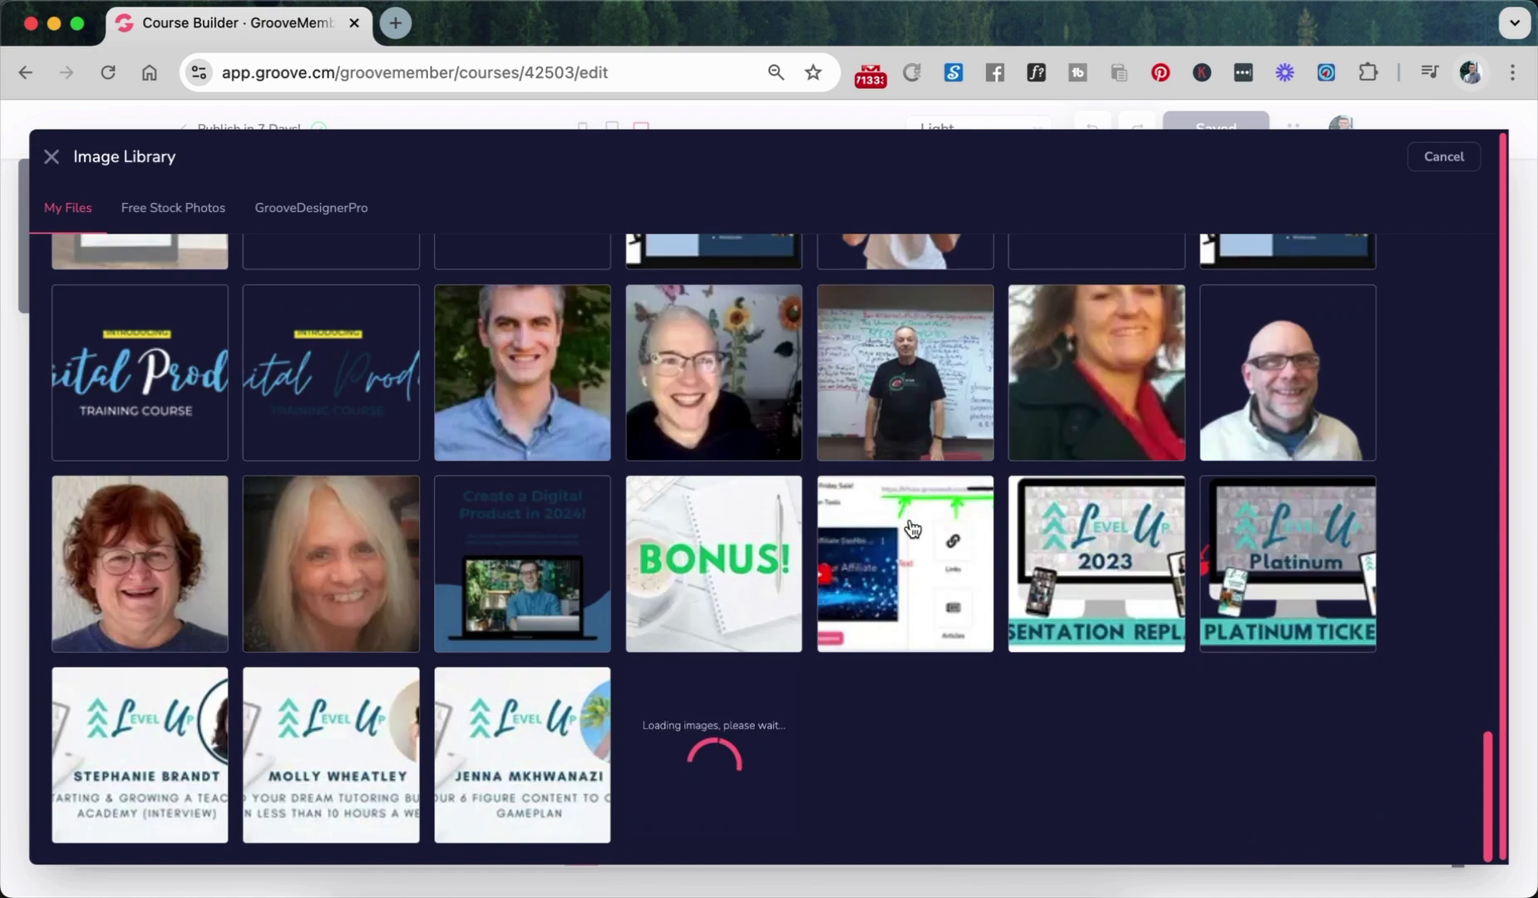
{"action": "scroll", "coordinate": [912, 529], "scroll_direction": "up", "scroll_amount": 3}
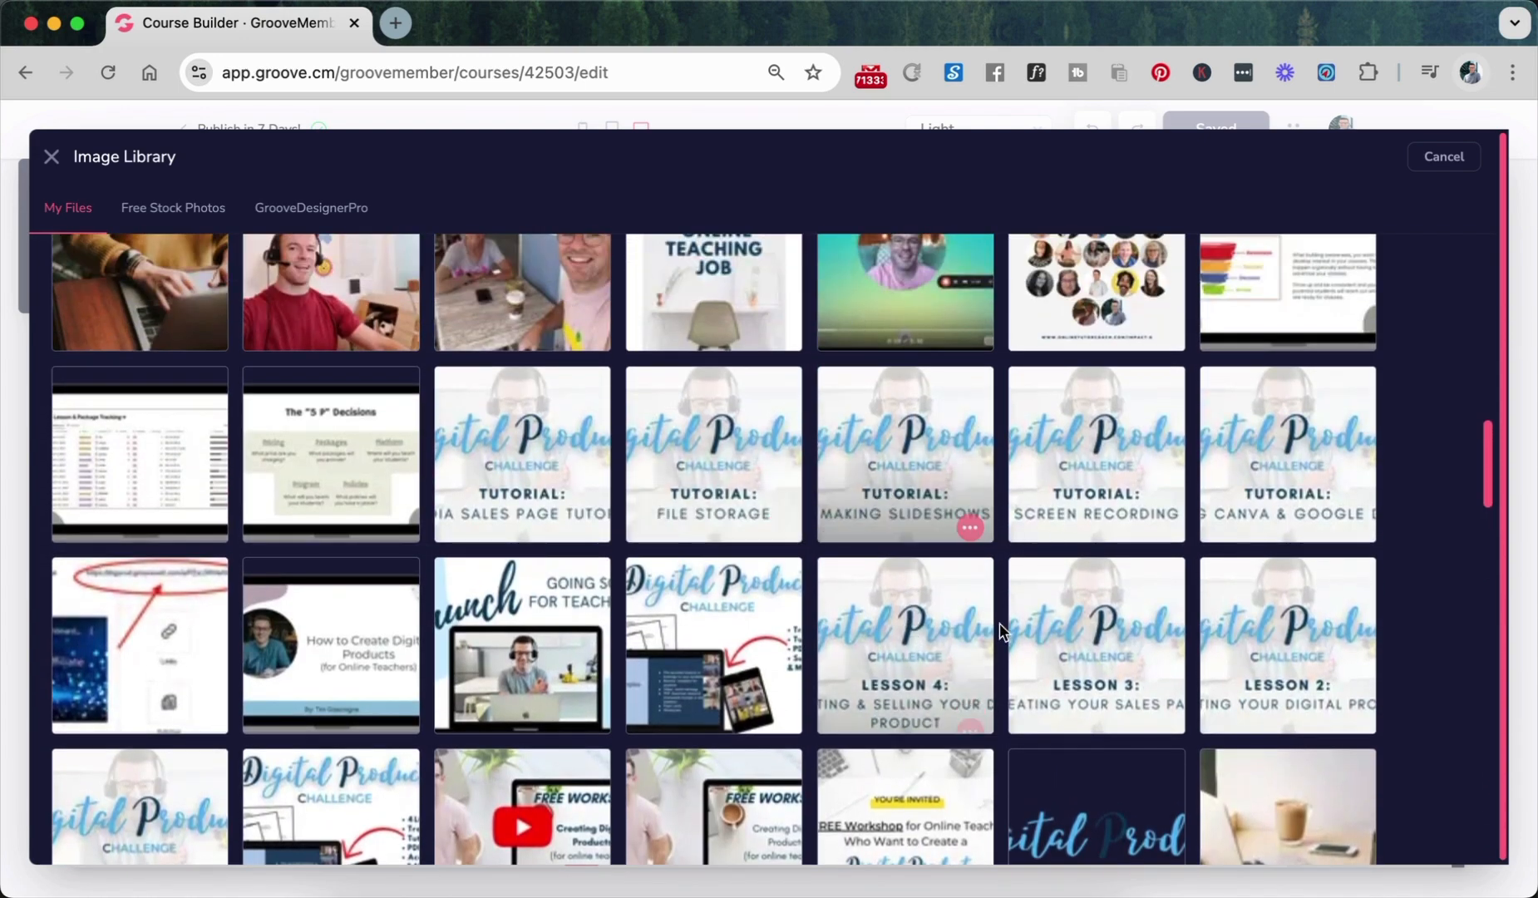
{"action": "left_click", "coordinate": [1031, 667]}
{"action": "left_click", "coordinate": [1445, 158]}
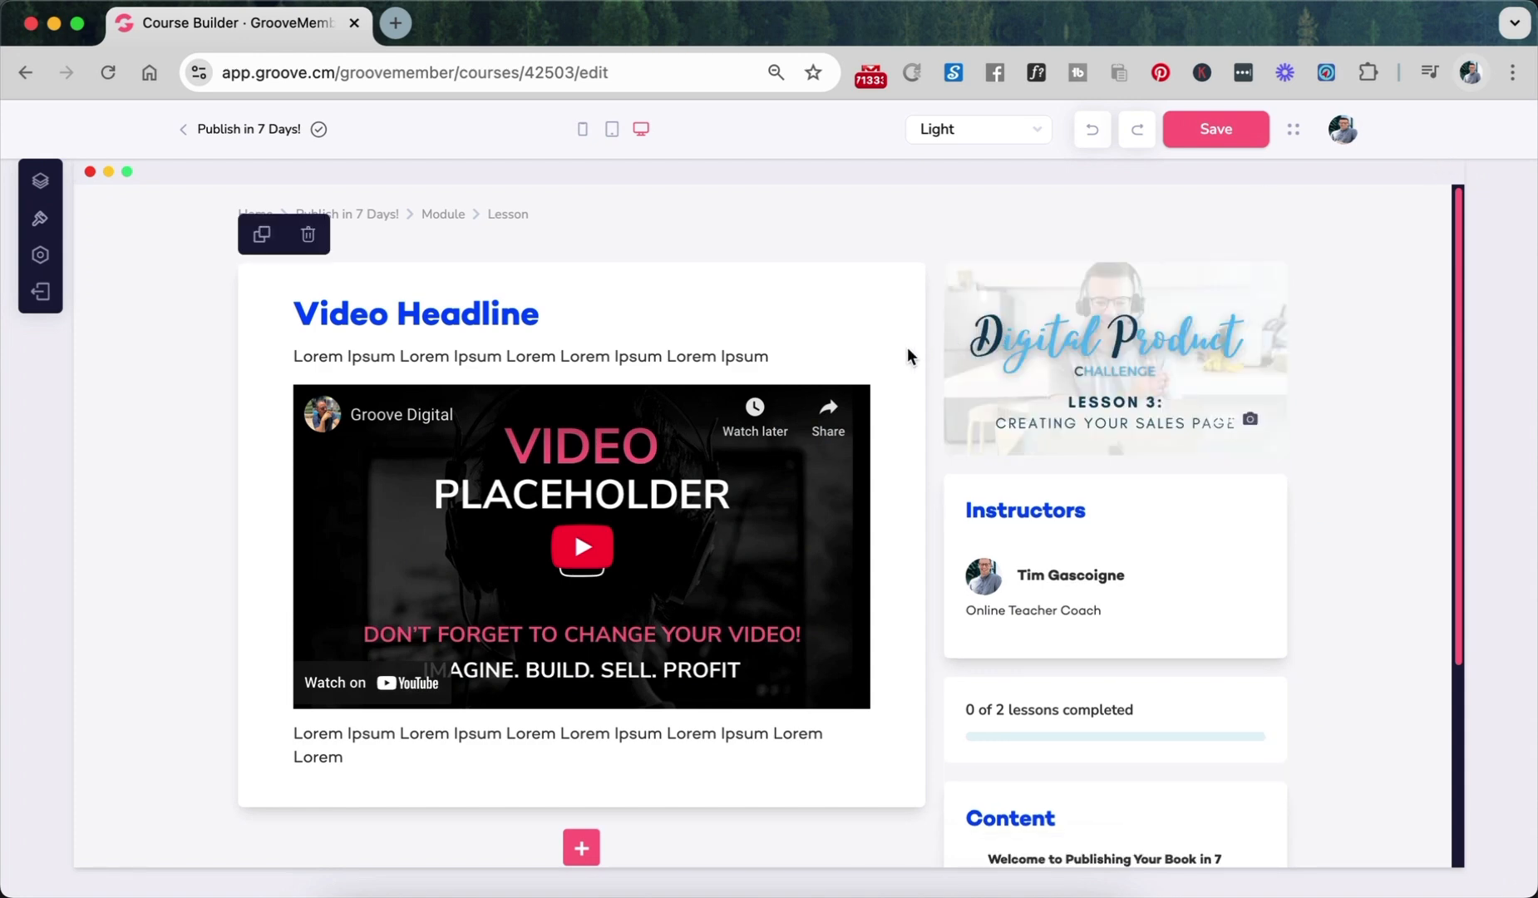
- Replace the lesson's video headline with "Lesson 1: Brainstorming"
{"action": "scroll", "coordinate": [998, 299], "scroll_direction": "down", "scroll_amount": 1}
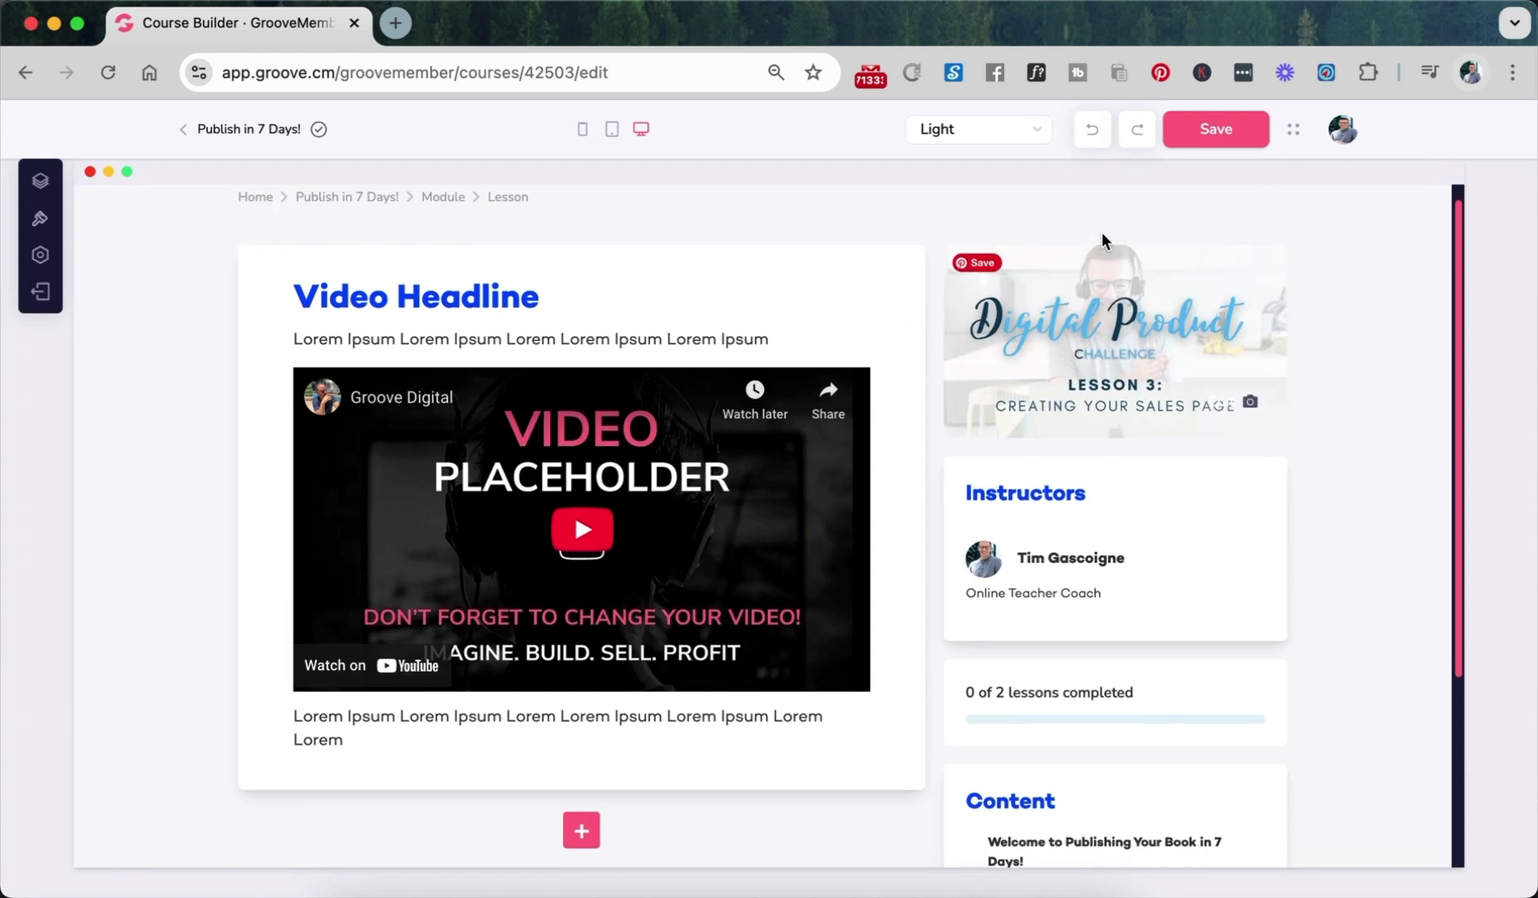
{"action": "scroll", "coordinate": [933, 272], "scroll_direction": "up", "scroll_amount": 1}
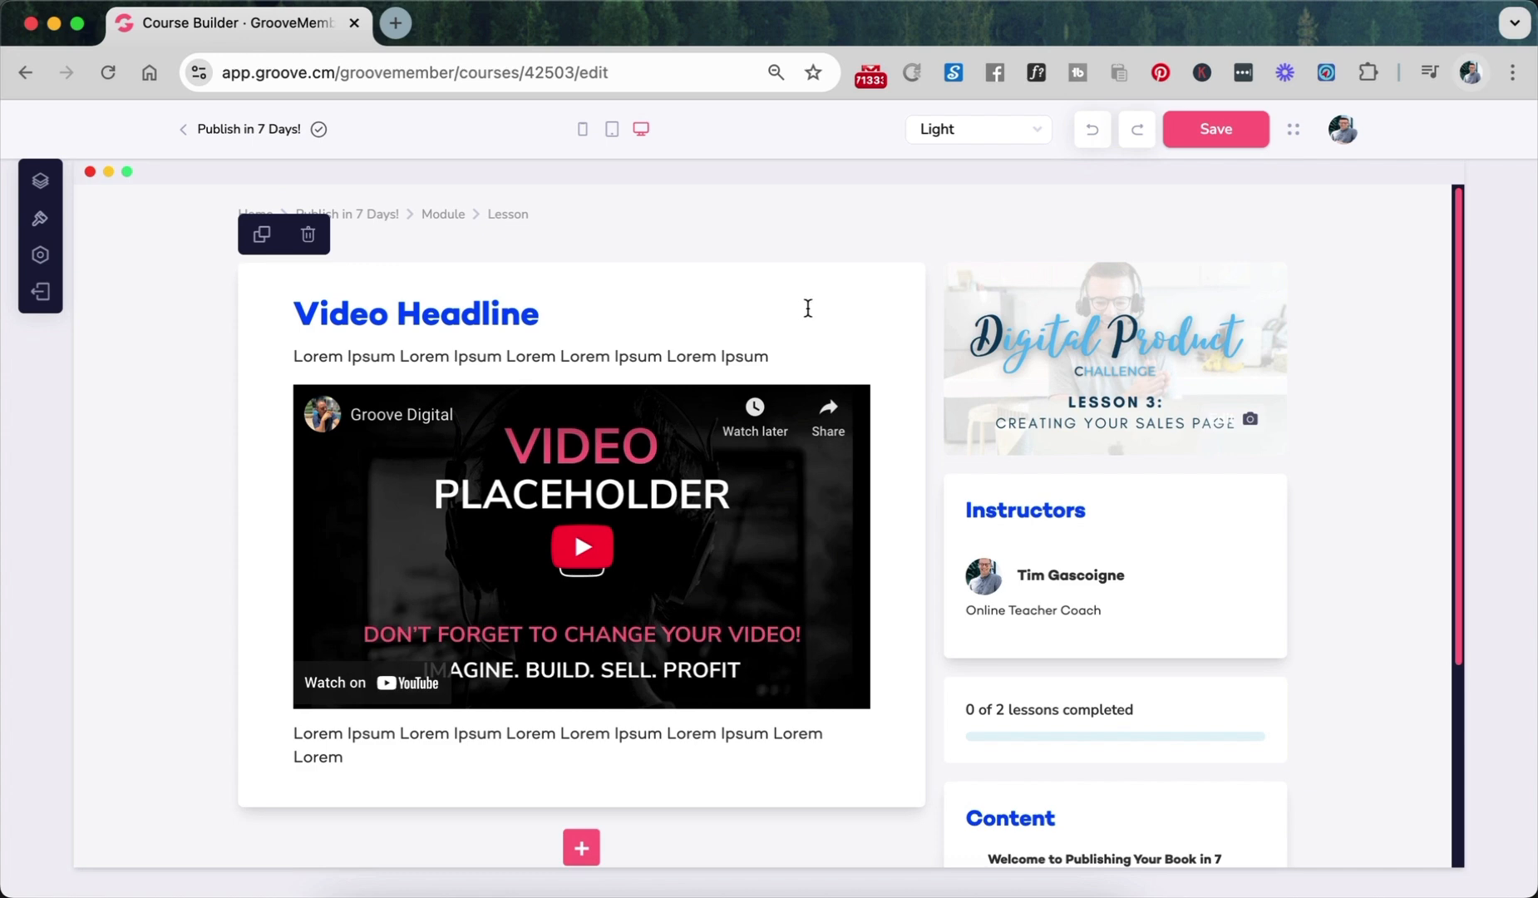
{"action": "triple_click", "coordinate": [460, 309]}
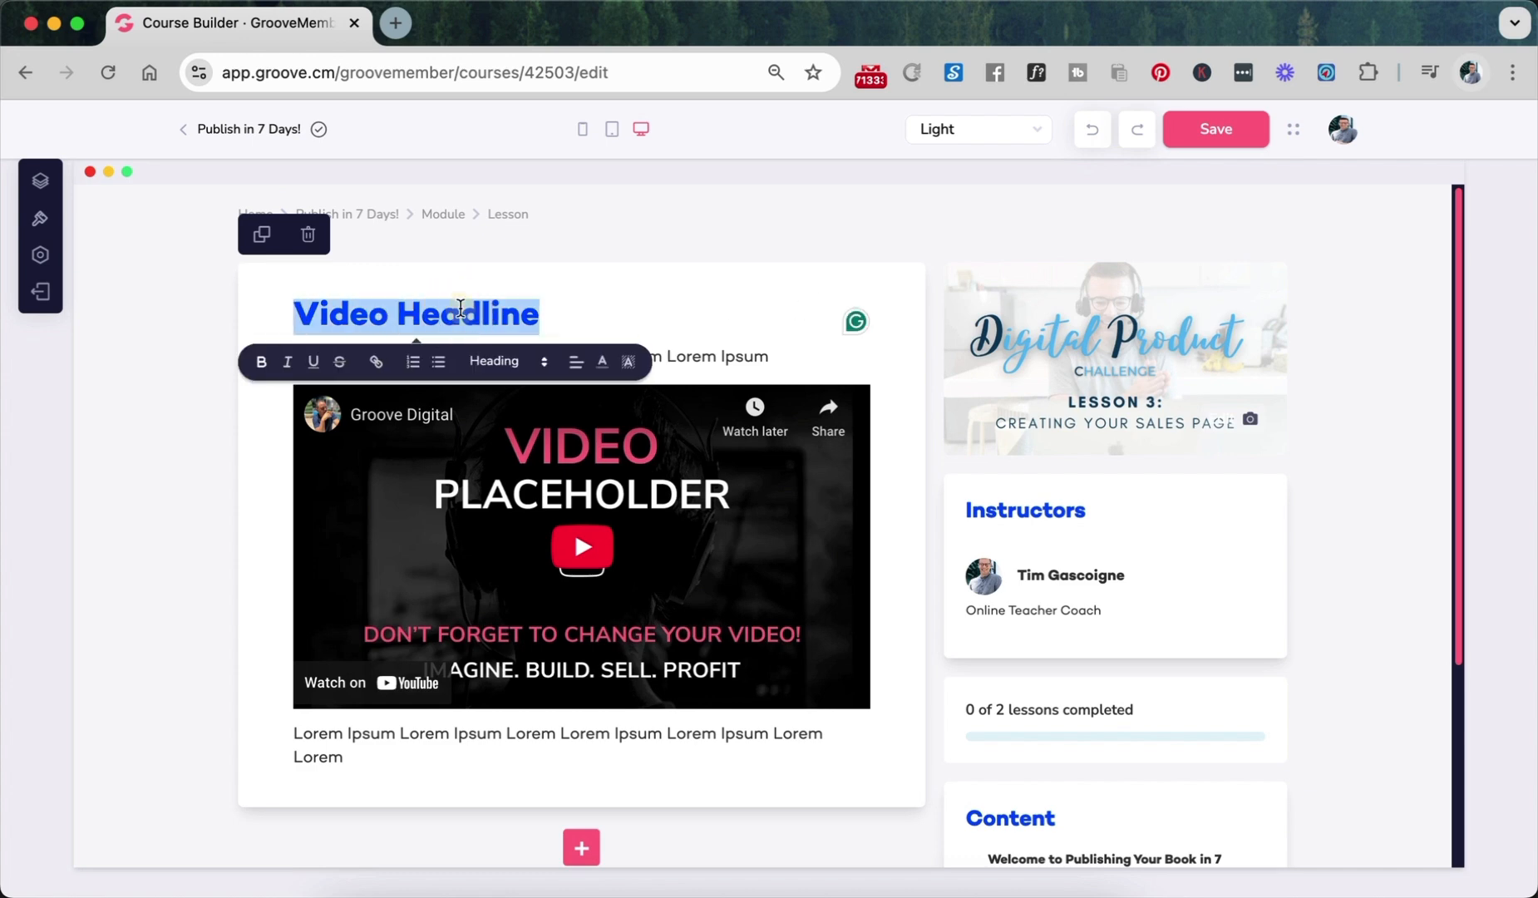
{"action": "left_click", "coordinate": [715, 359]}
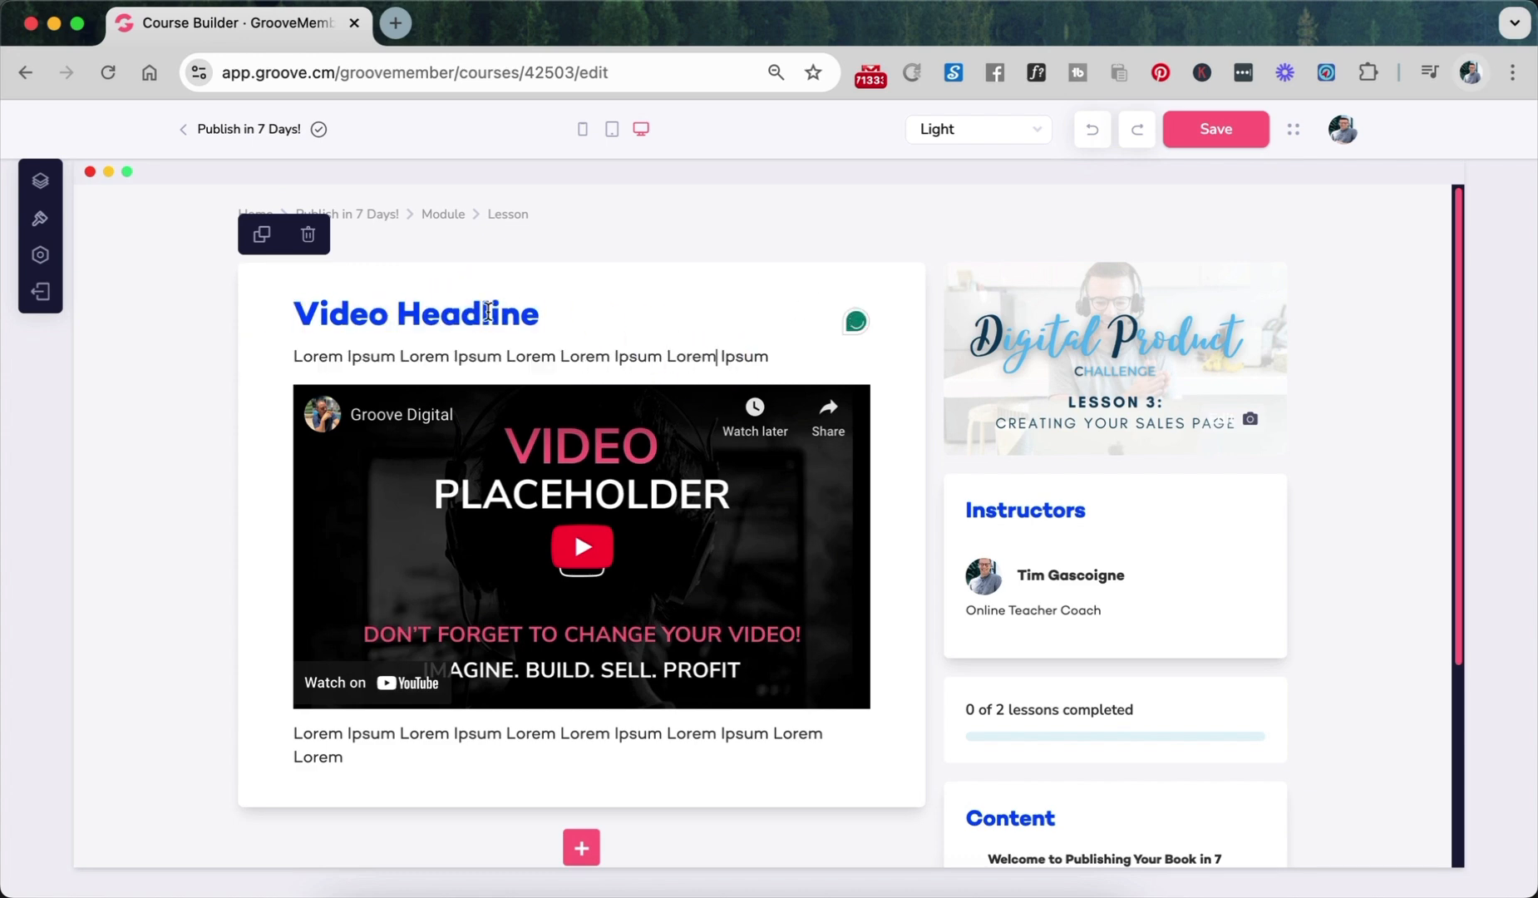
{"action": "double_click", "coordinate": [475, 313]}
{"action": "left_click", "coordinate": [703, 357]}
{"action": "triple_click", "coordinate": [436, 312]}
{"action": "type", "text": "Lesson 1"}
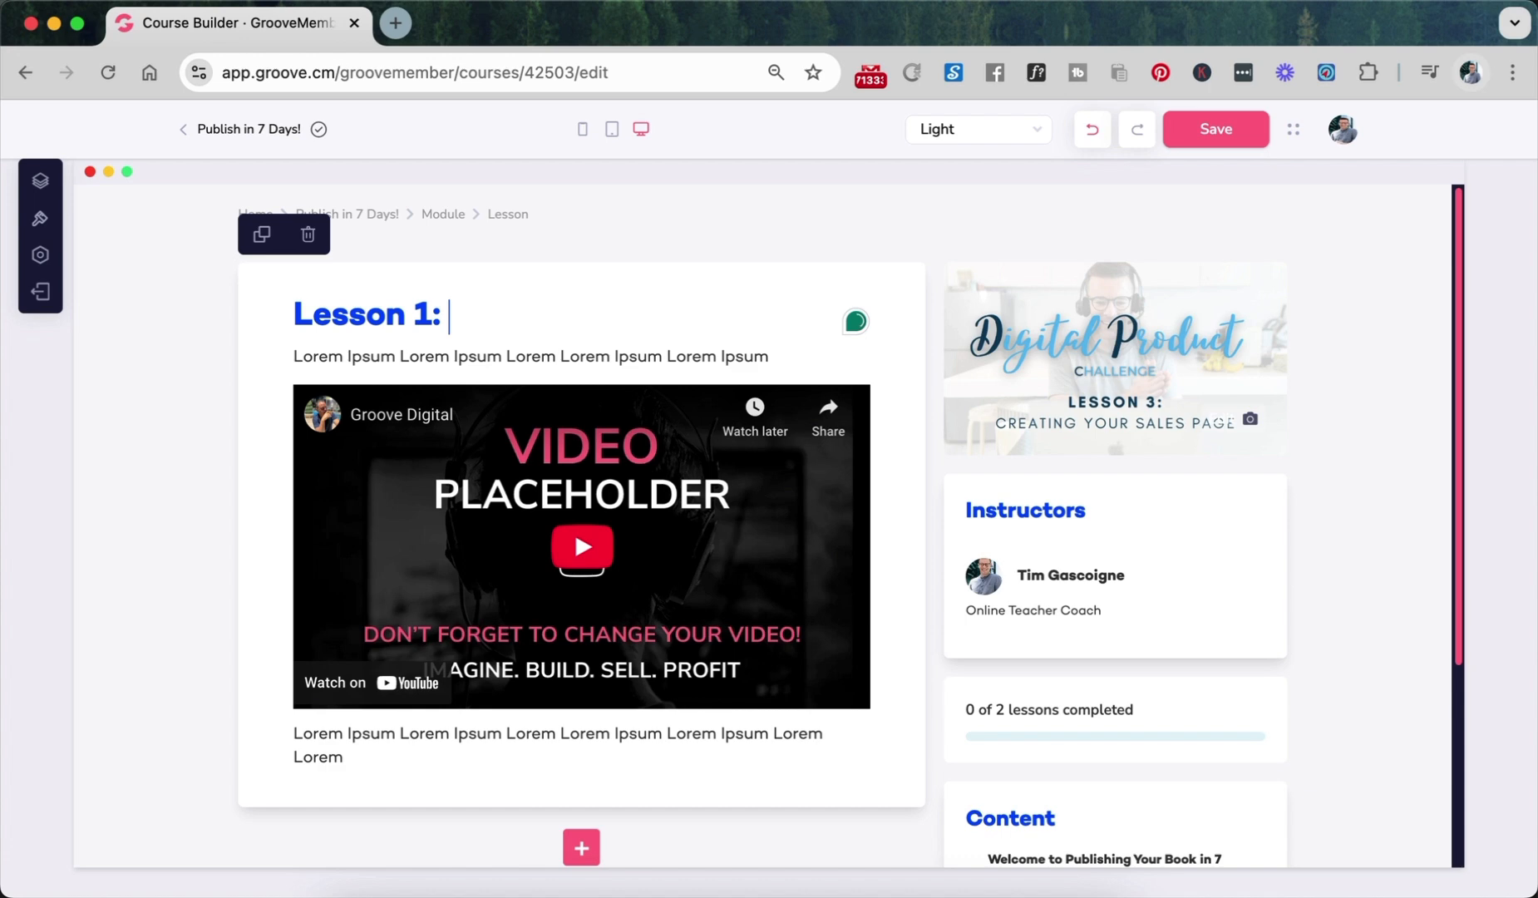
{"action": "type", "text": ": Brain"}
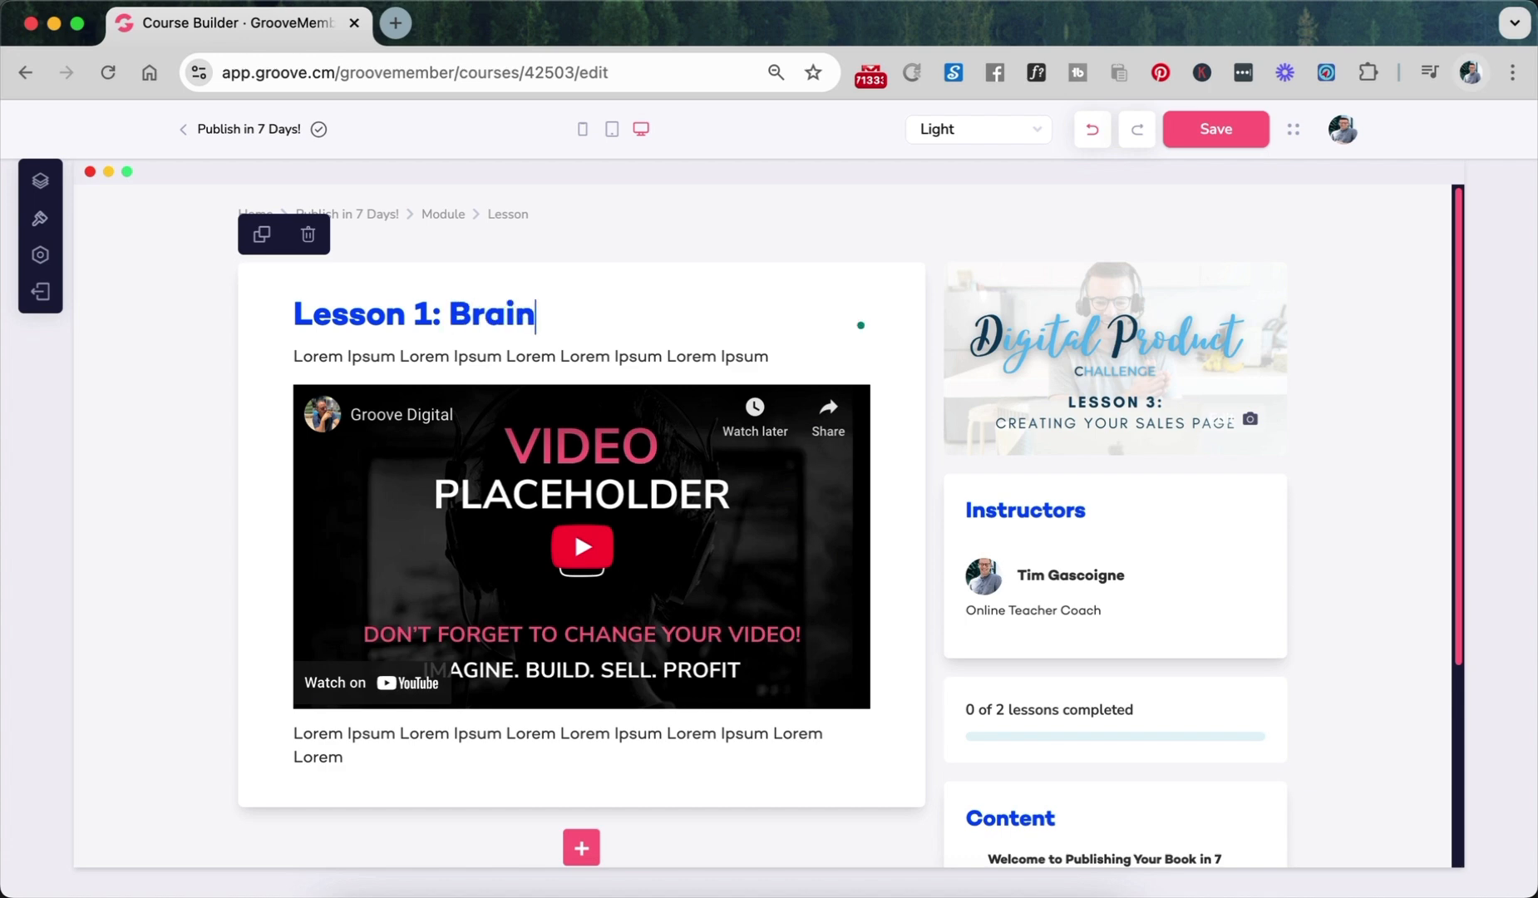
{"action": "type", "text": "storming"}
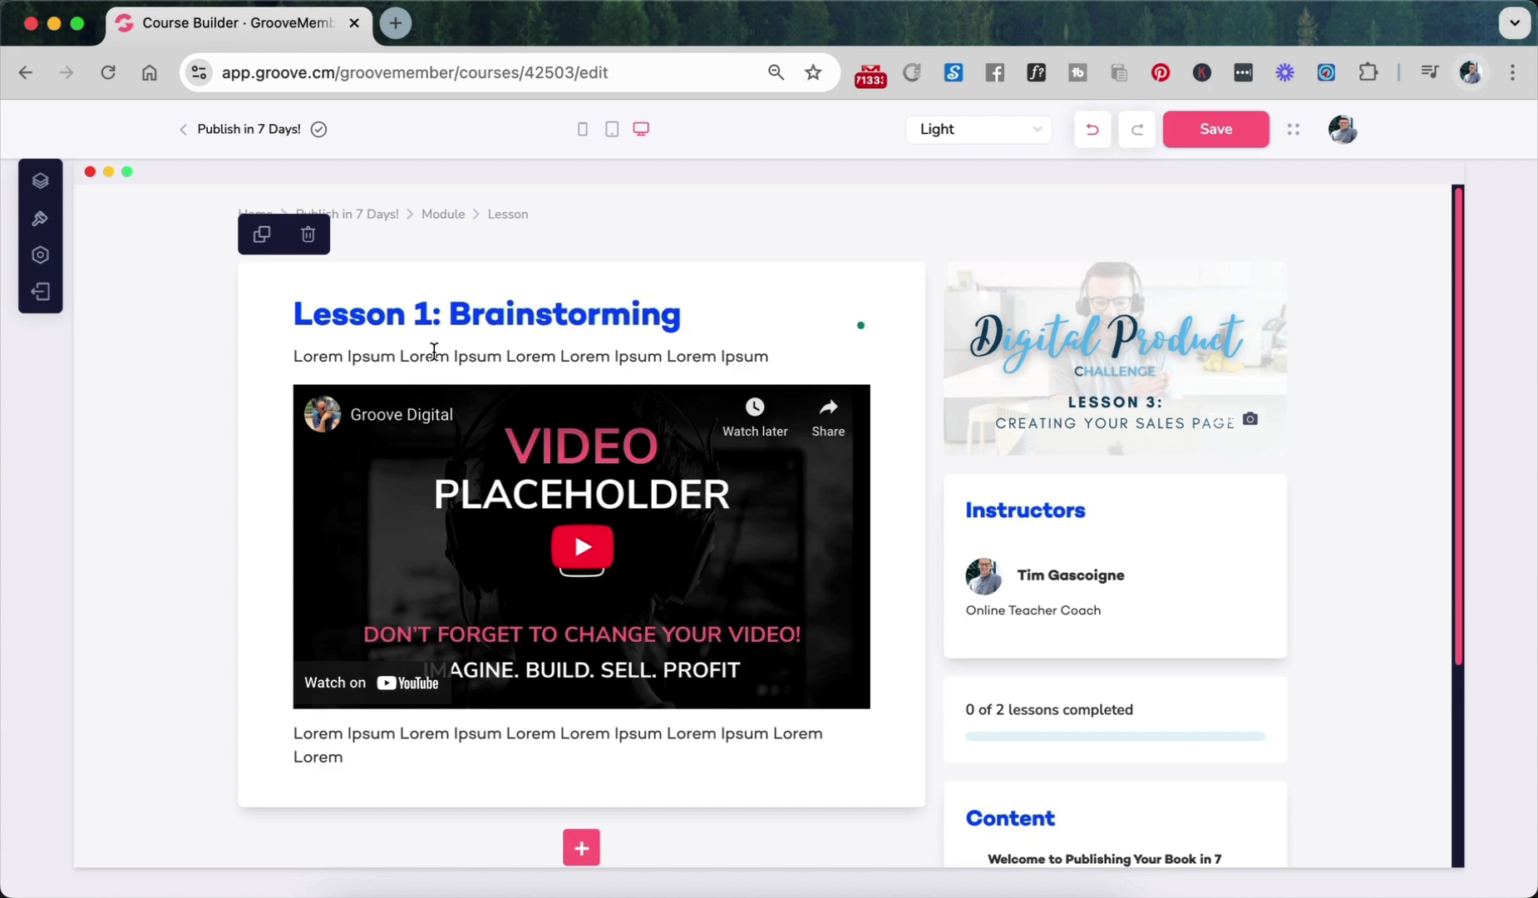
- Replace the placeholder text under the lesson headline with "Let's brainstorm your book idea in Lesson 1."
{"action": "triple_click", "coordinate": [433, 351]}
{"action": "type", "text": "4"}
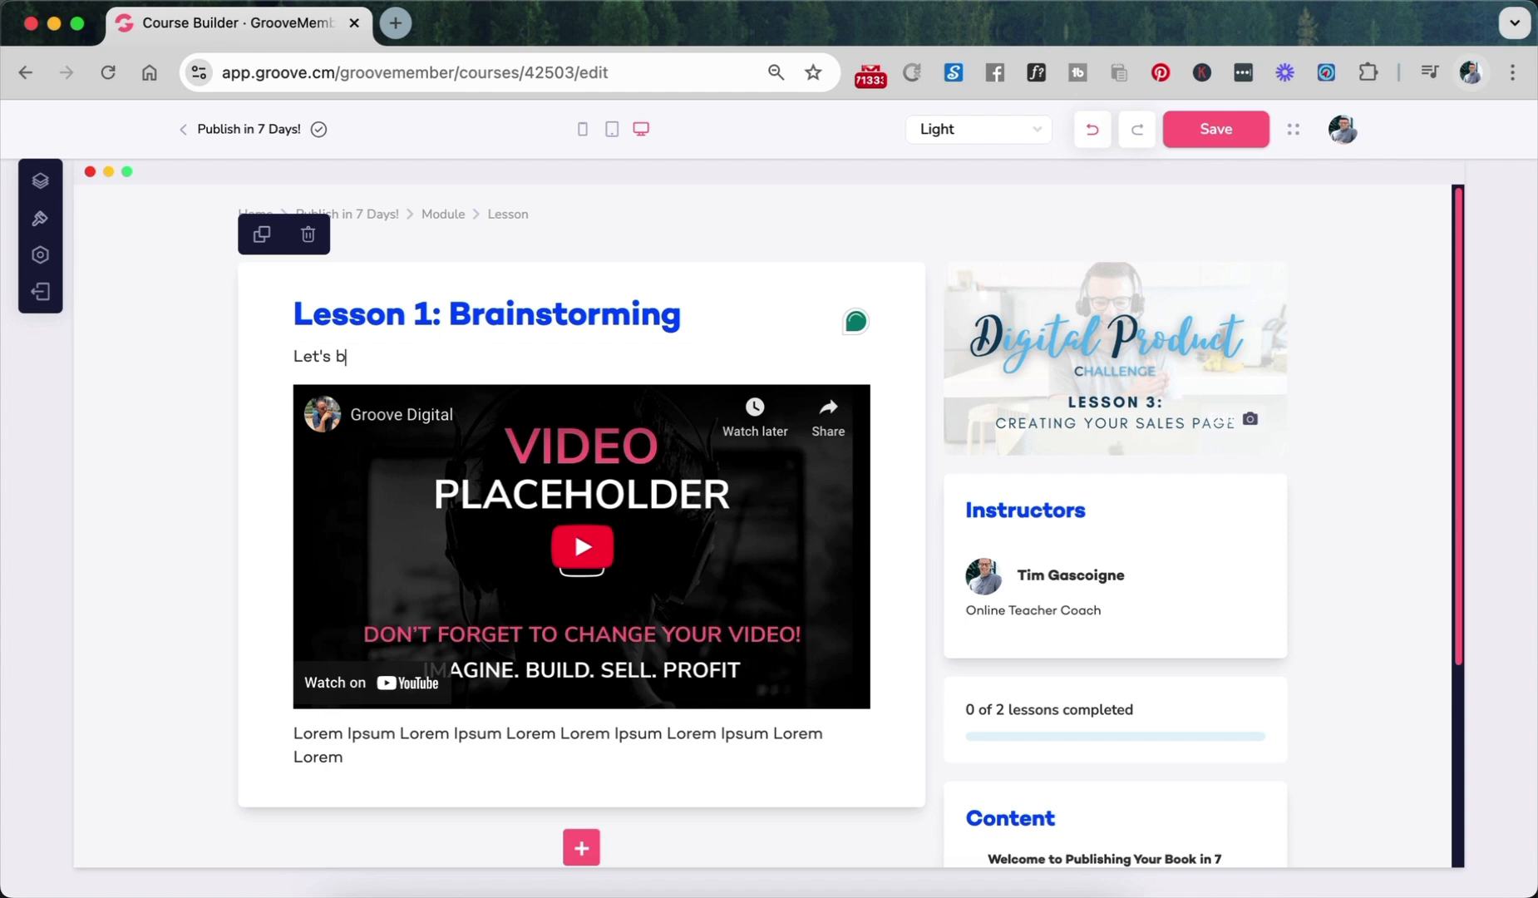
{"action": "type", "text": "et's brainstorm your book id"}
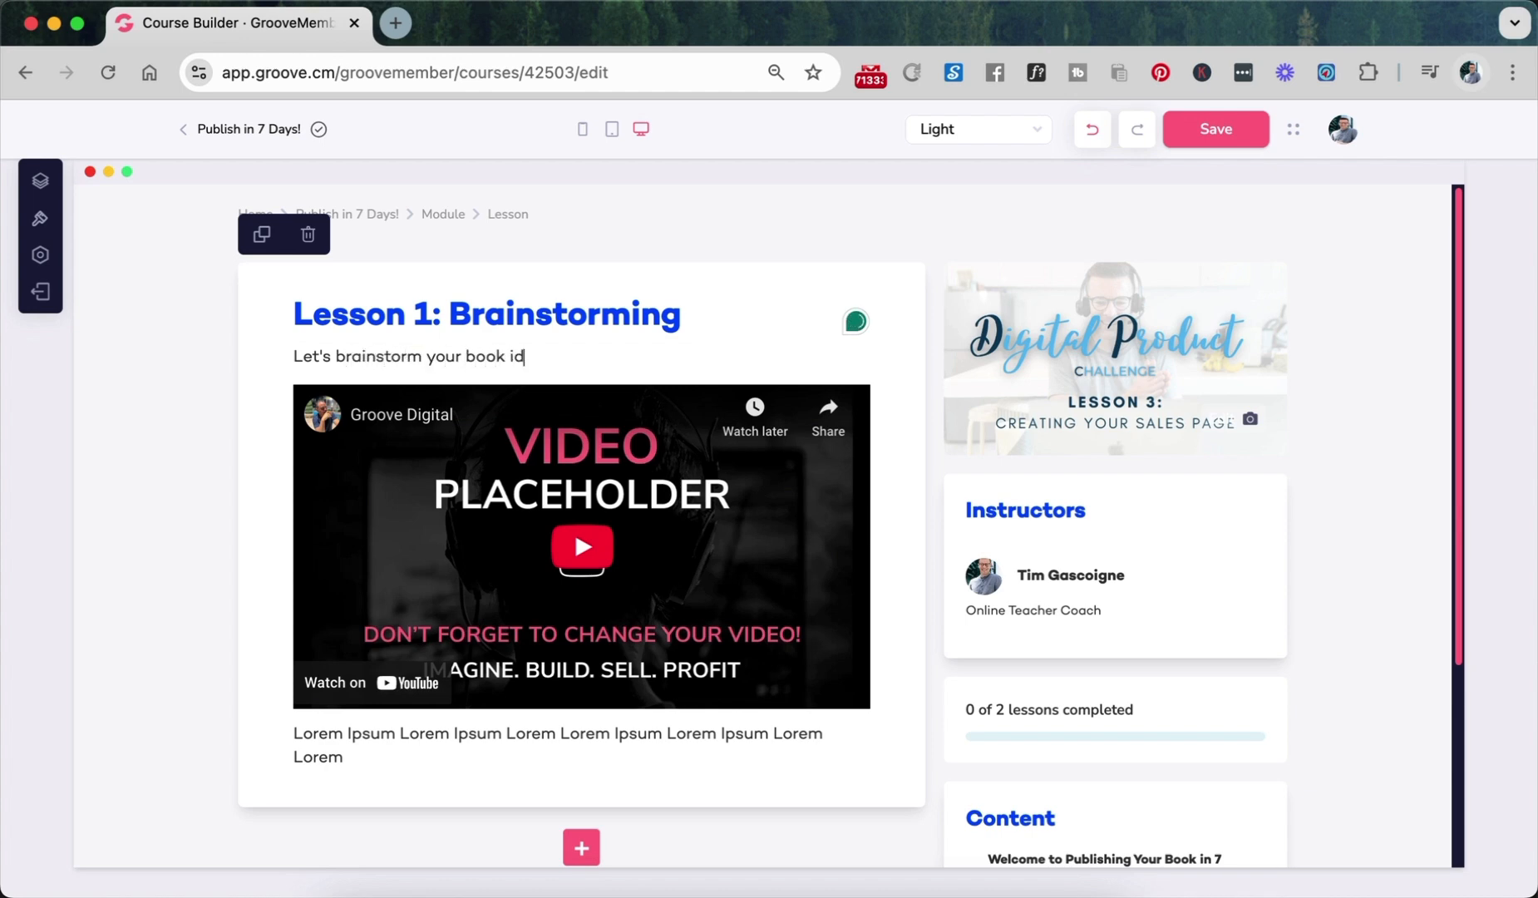
{"action": "type", "text": "ea in Lesson 1."}
- Open the placeholder video's source settings and examine the YouTube, Vimeo, Wistia and embed code options
{"action": "left_click", "coordinate": [416, 492]}
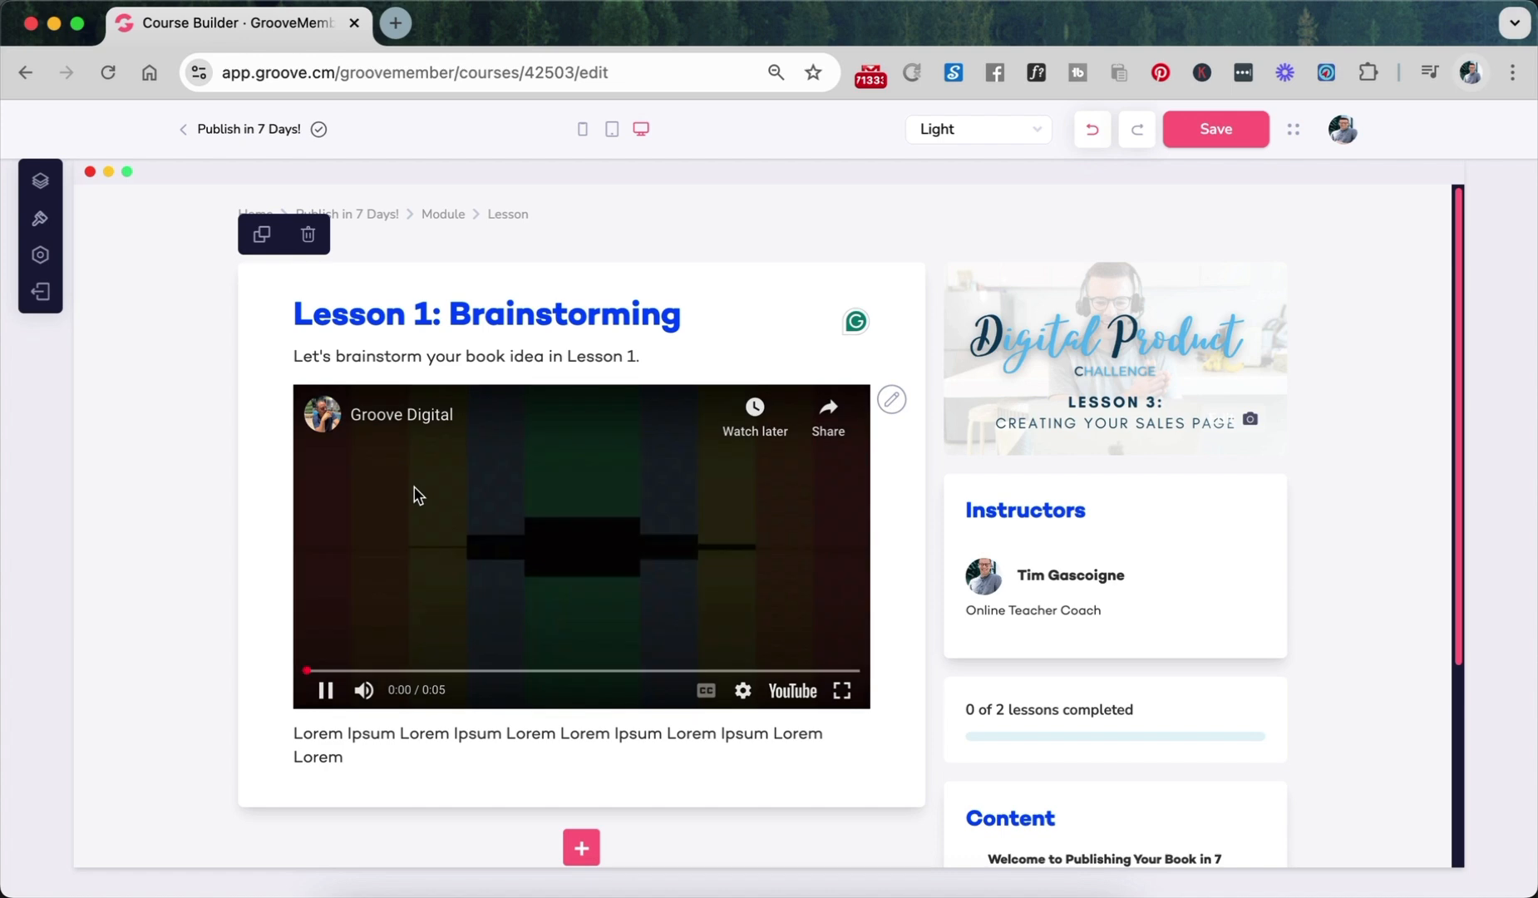
{"action": "left_click", "coordinate": [328, 692]}
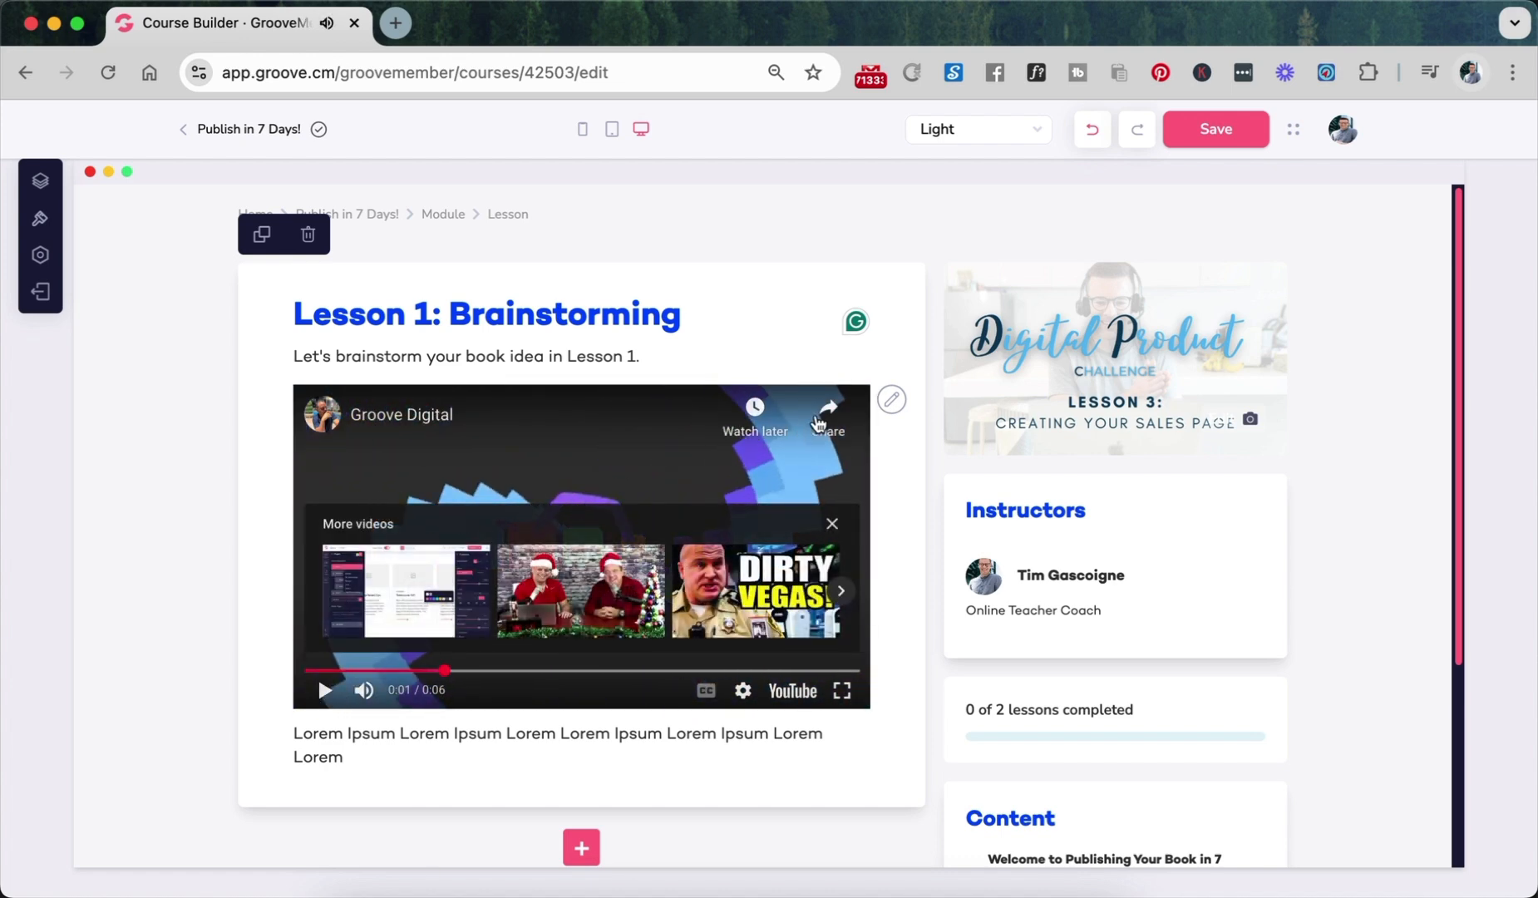
{"action": "left_click", "coordinate": [891, 402]}
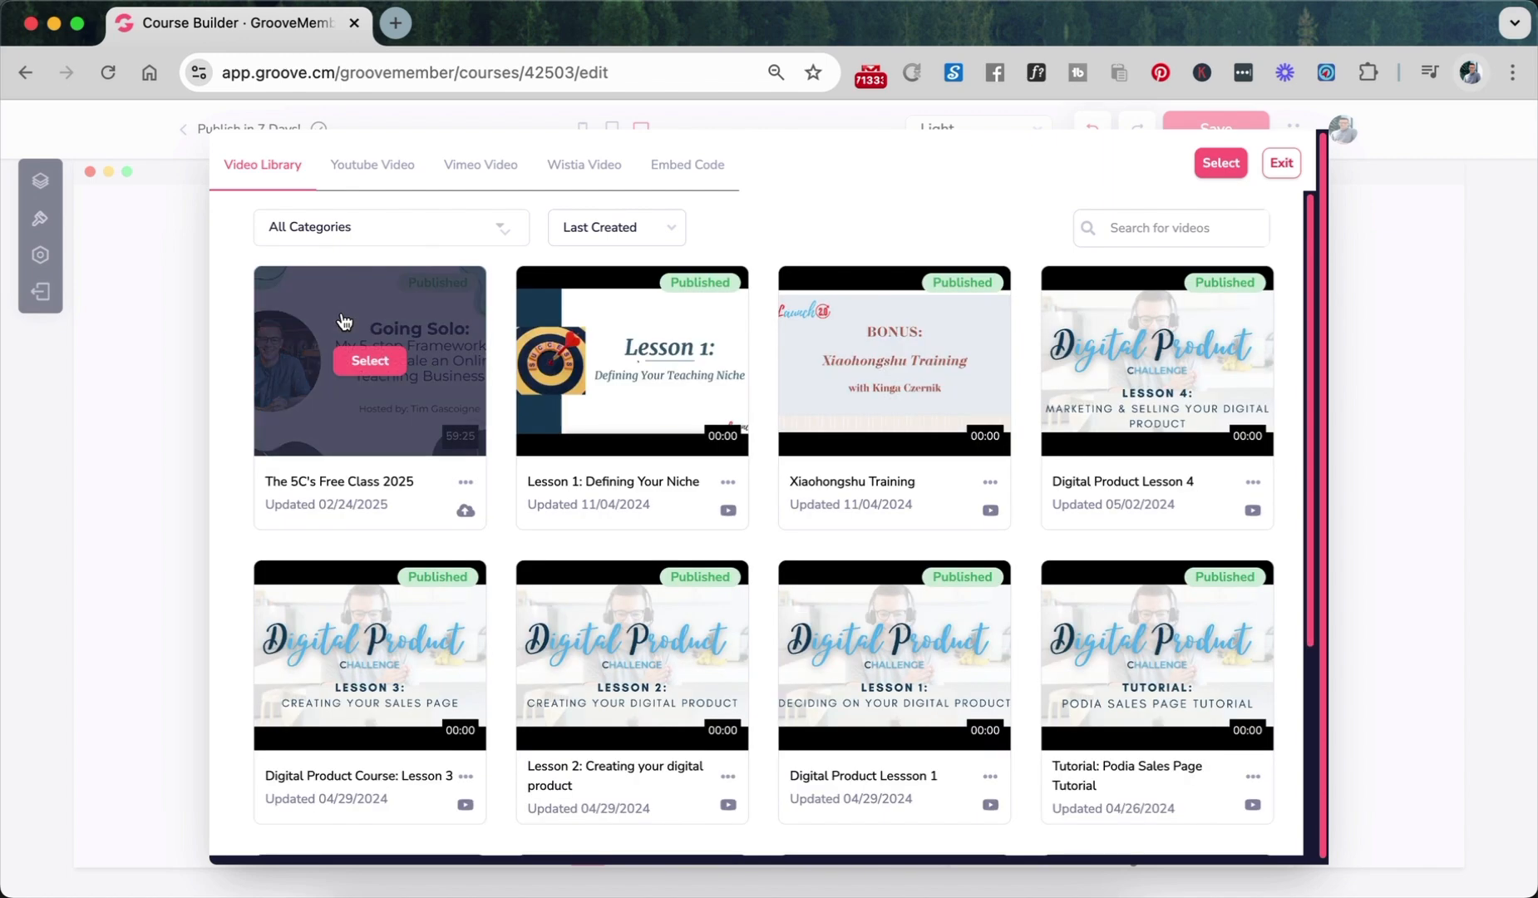
{"action": "left_click", "coordinate": [379, 167]}
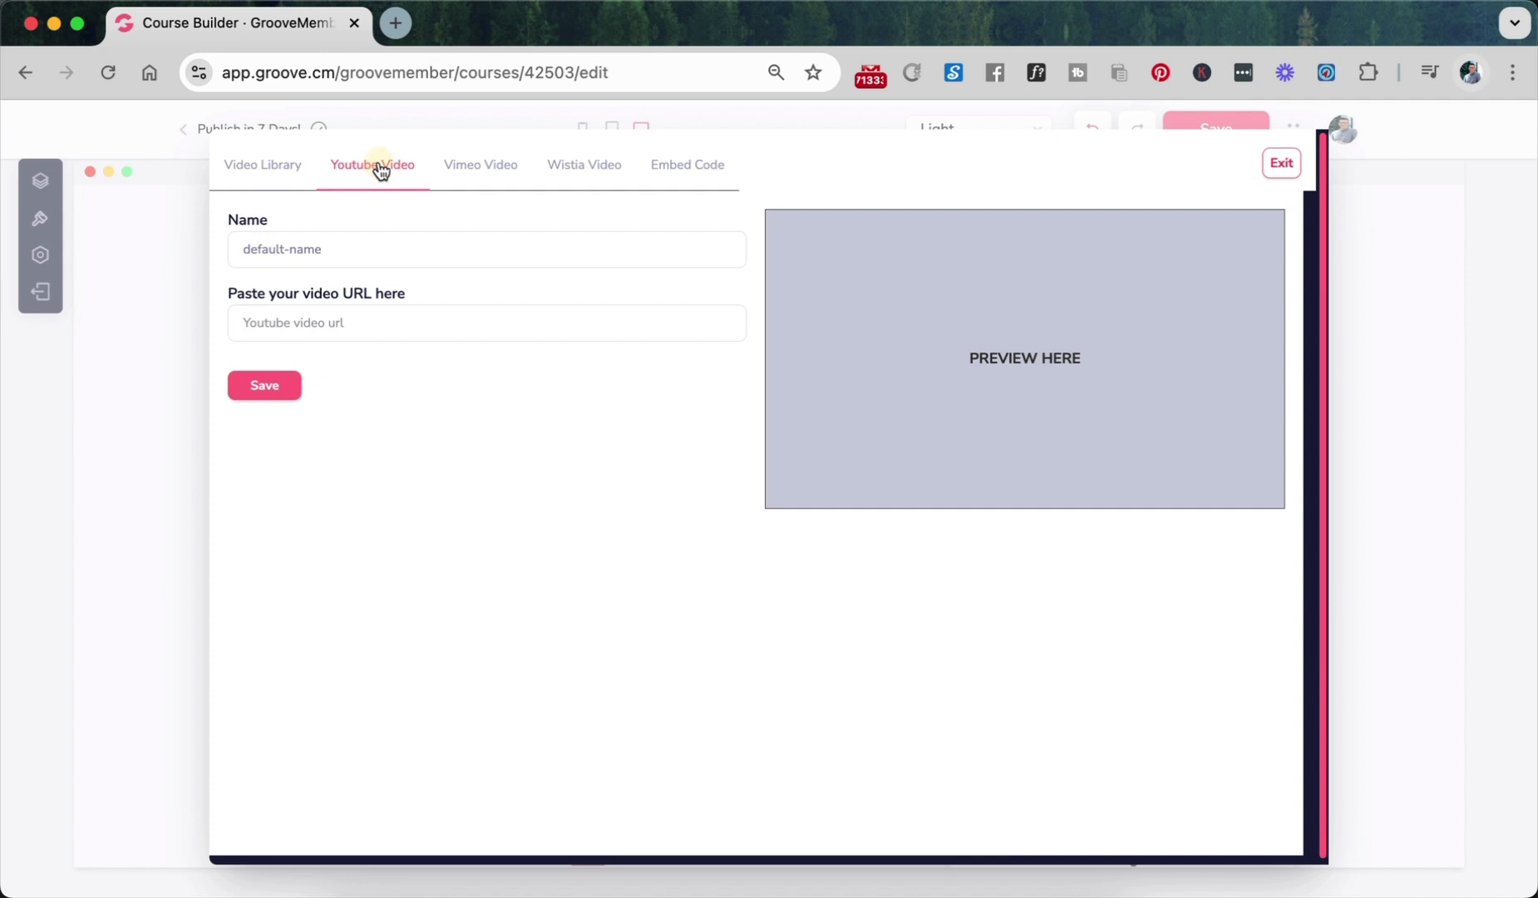
{"action": "triple_click", "coordinate": [337, 249]}
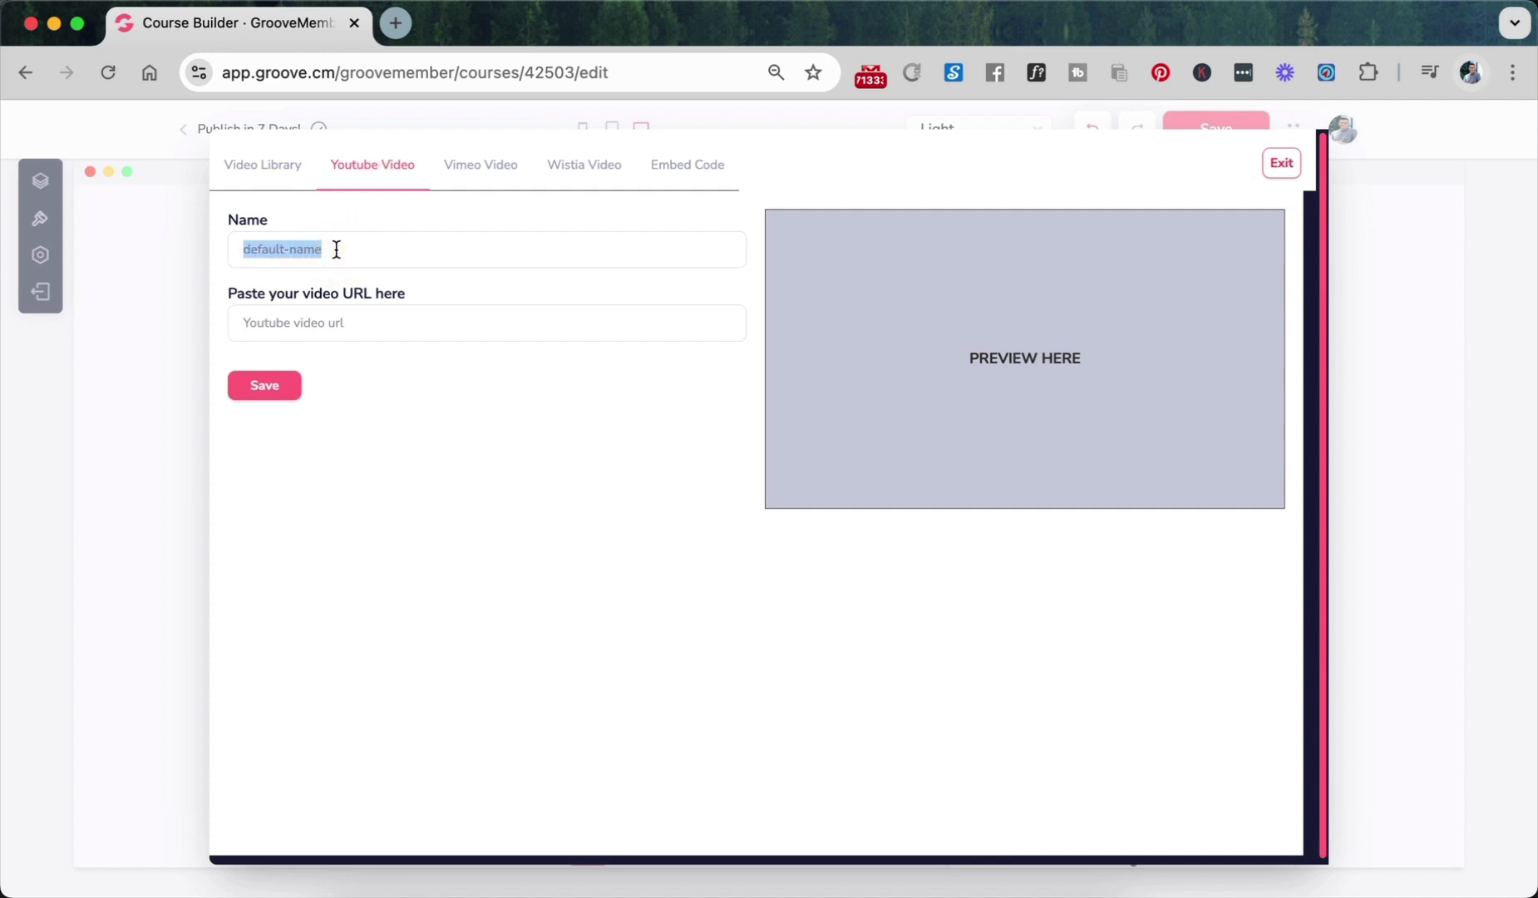
{"action": "left_click", "coordinate": [387, 330]}
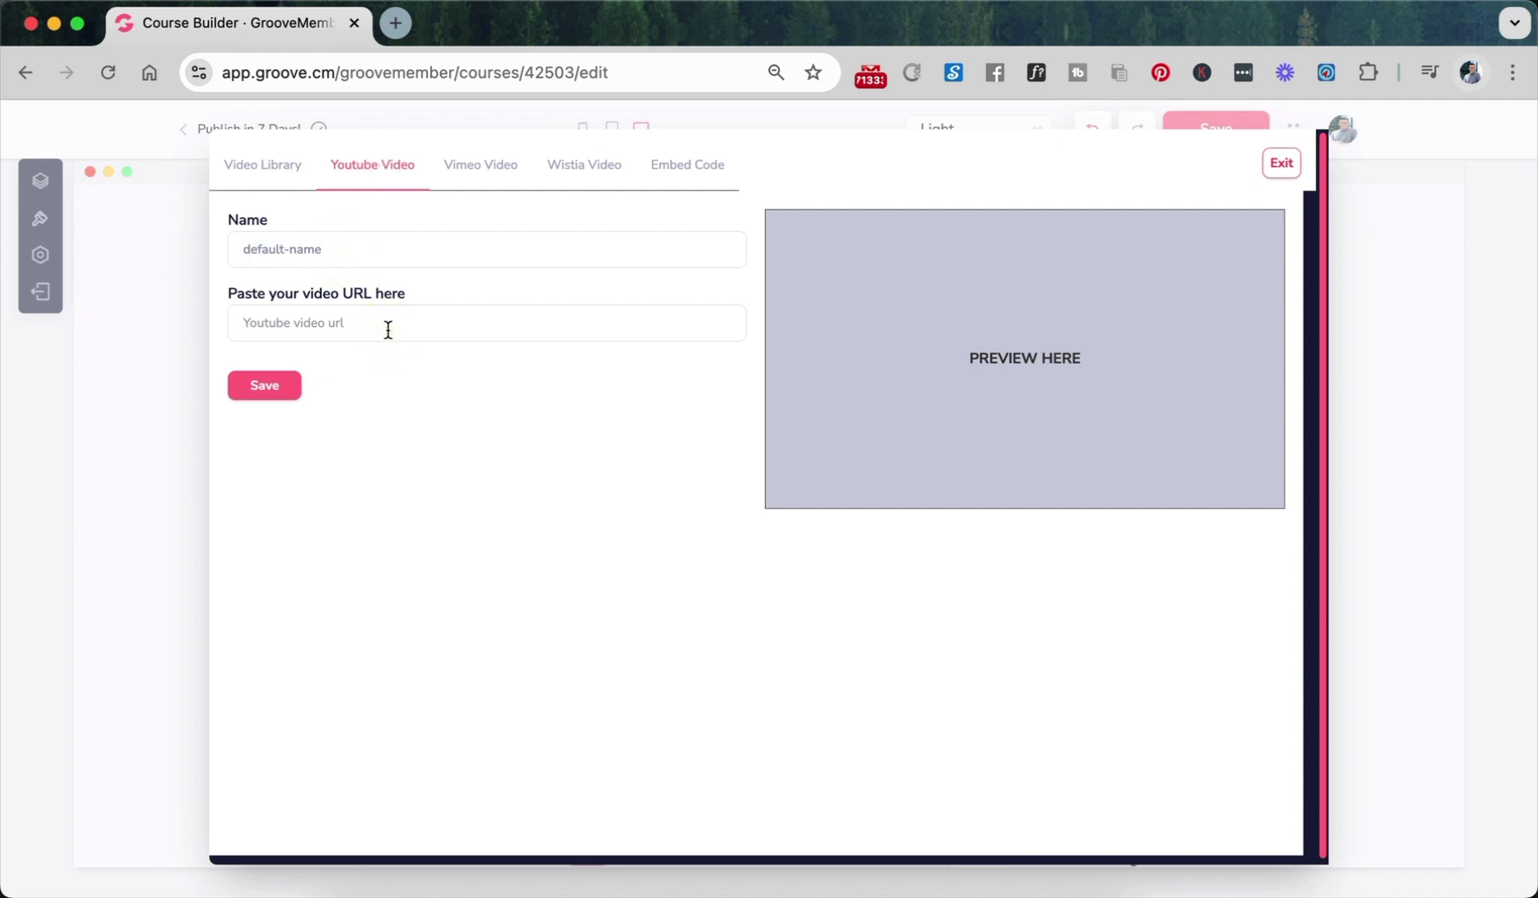
{"action": "left_click", "coordinate": [490, 180]}
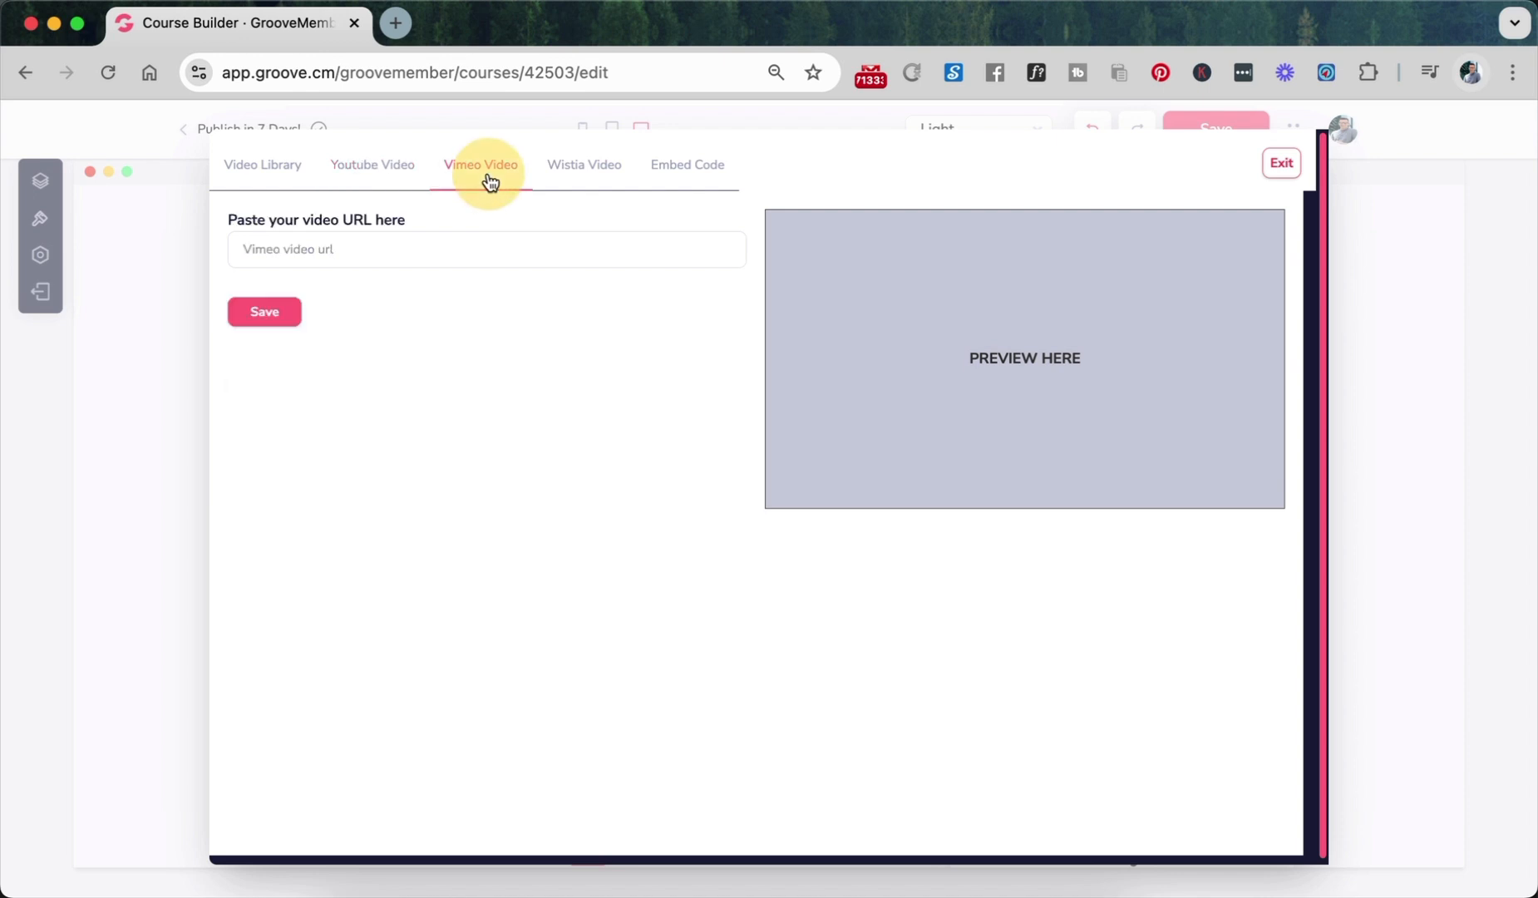
{"action": "left_click", "coordinate": [585, 182]}
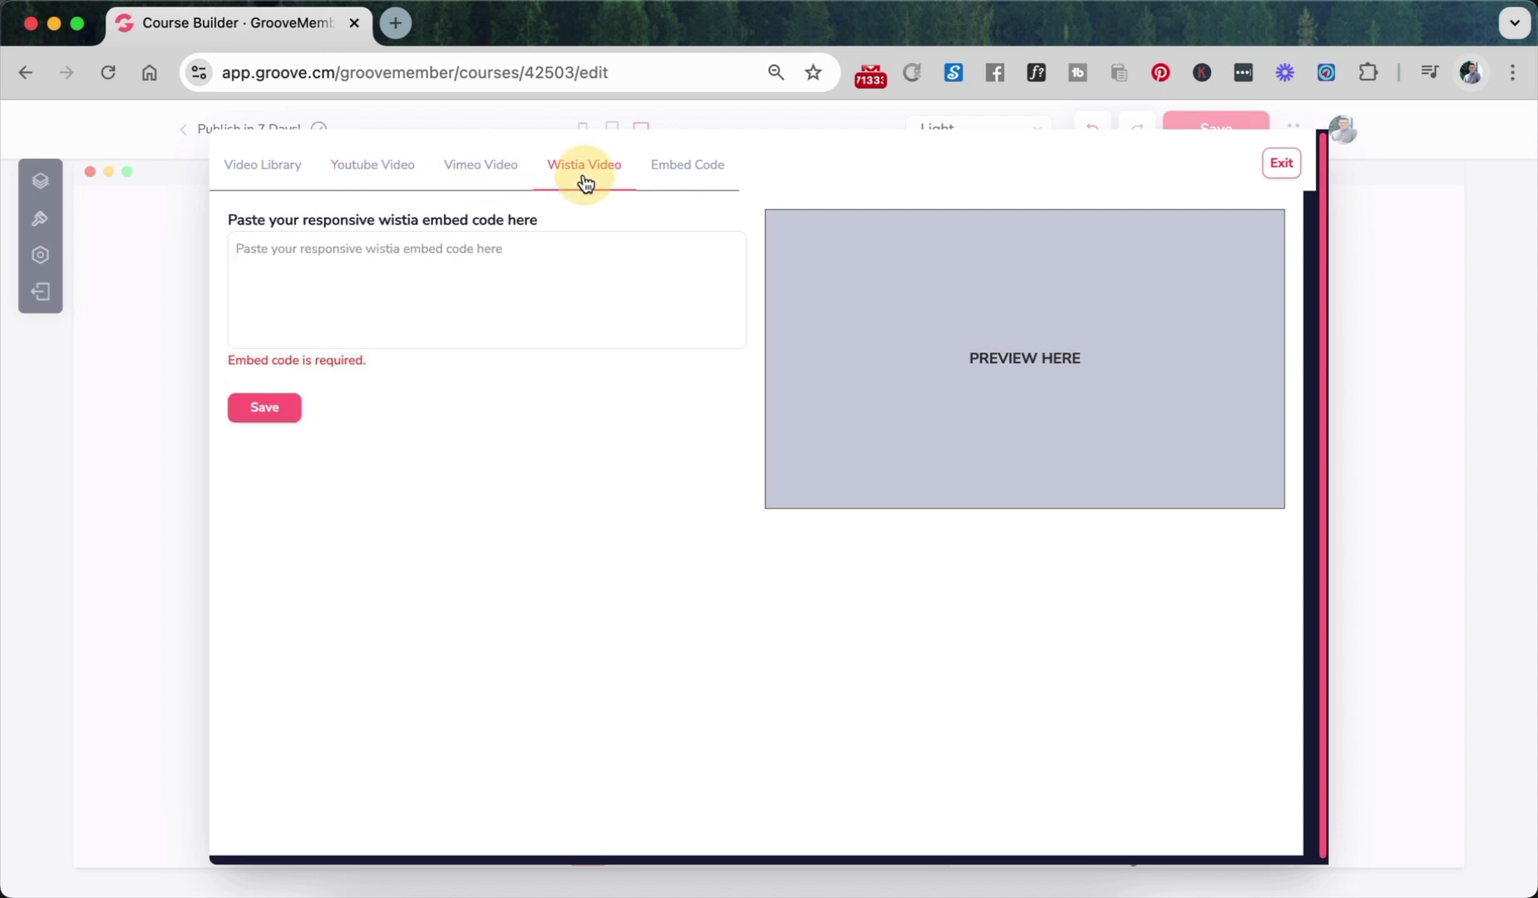
{"action": "left_click", "coordinate": [689, 178]}
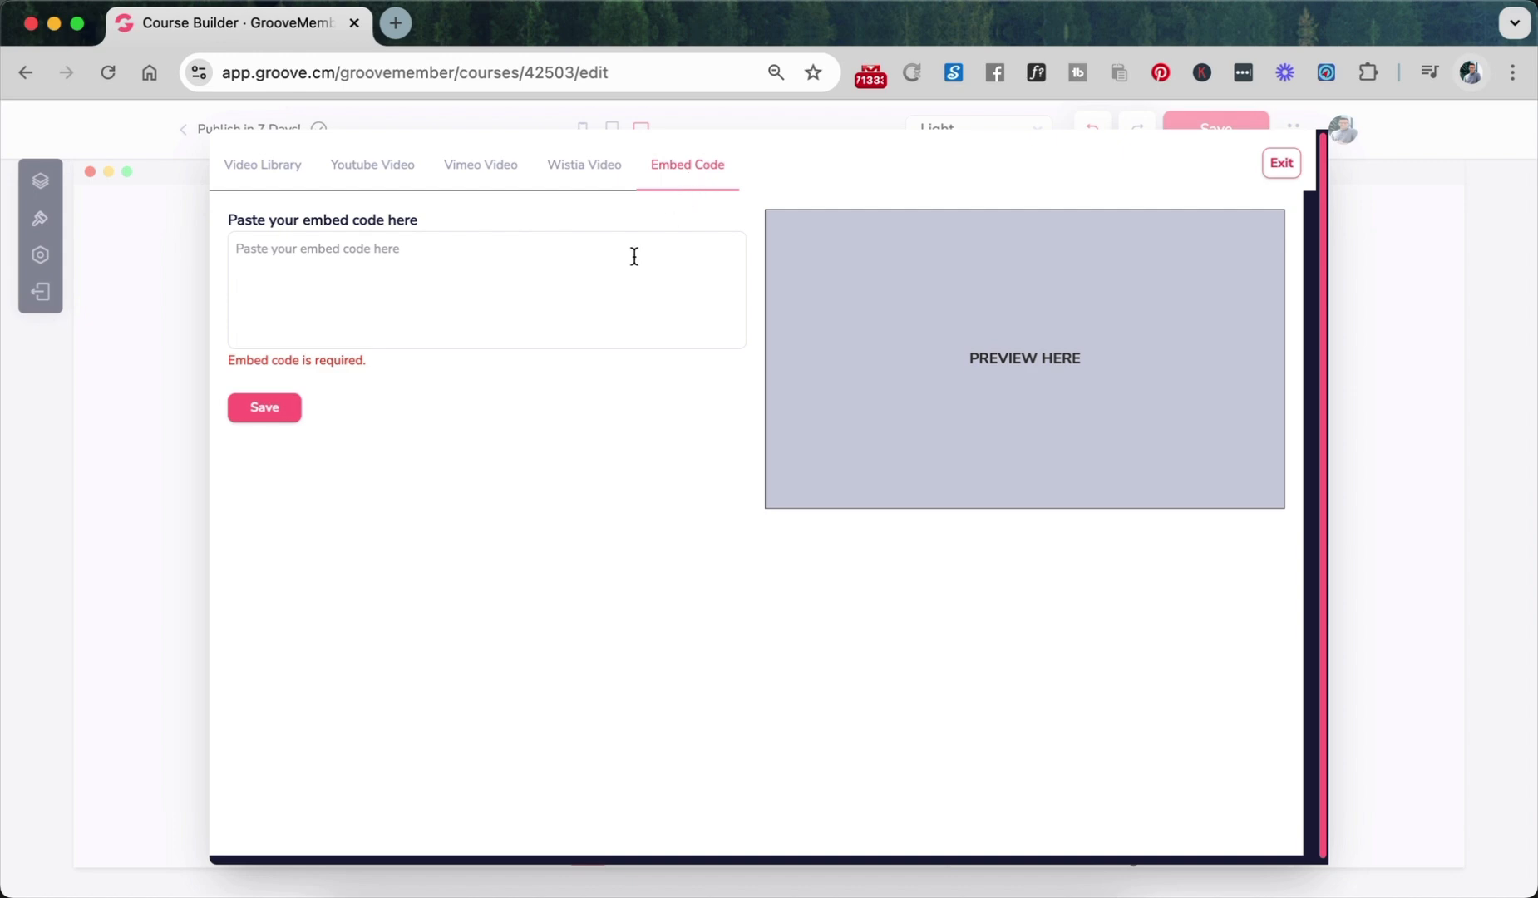
- Replace the placeholder video with "Digital Product Lessson 1" from the video library
{"action": "left_click", "coordinate": [261, 163]}
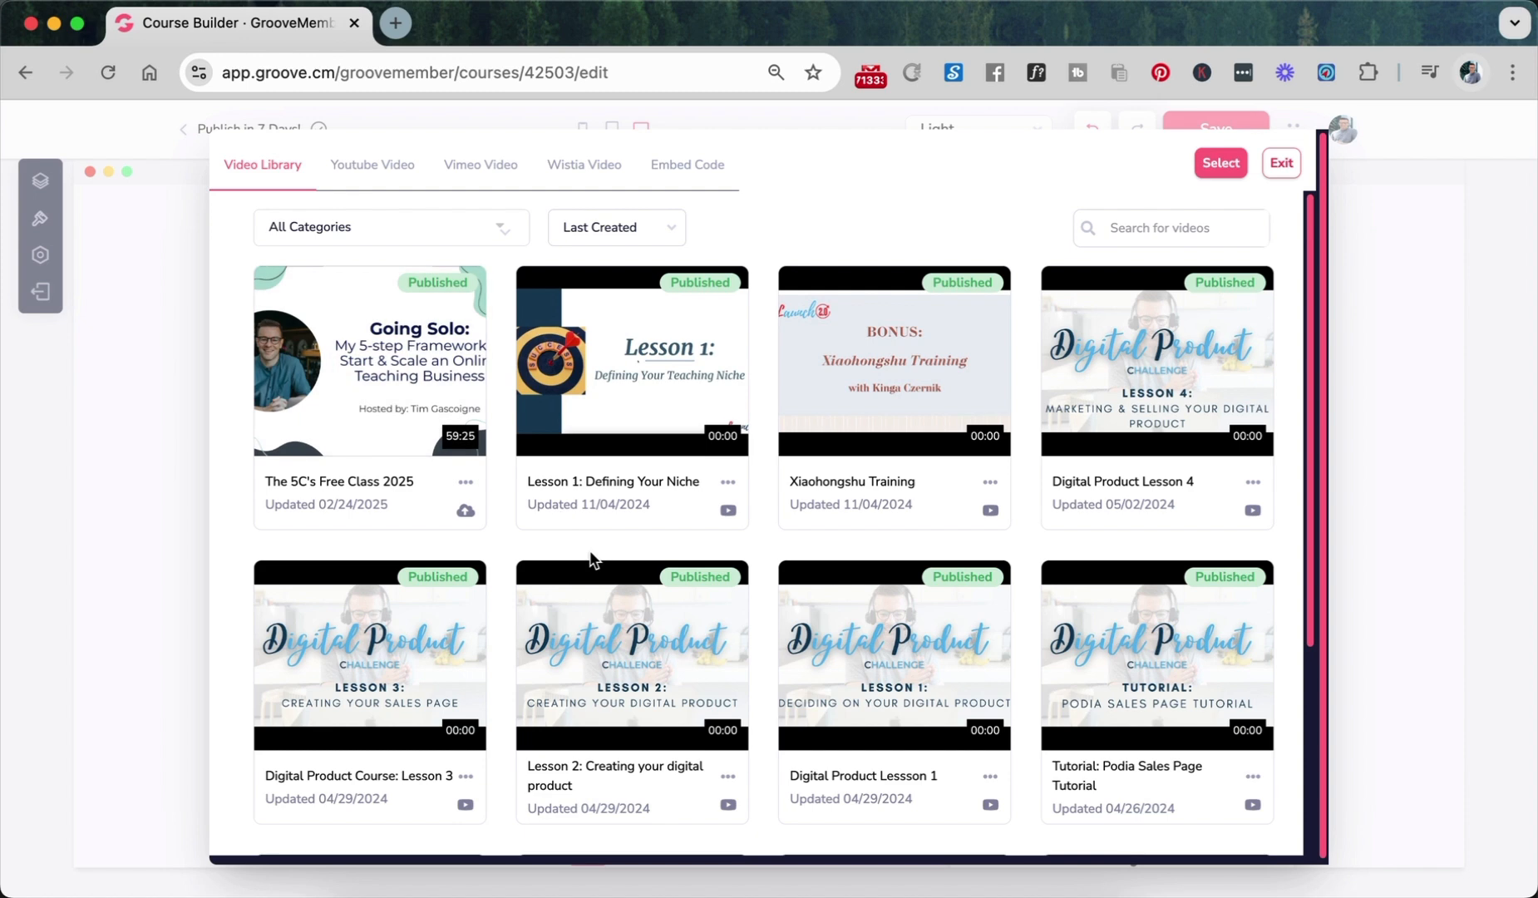
{"action": "left_click", "coordinate": [873, 677]}
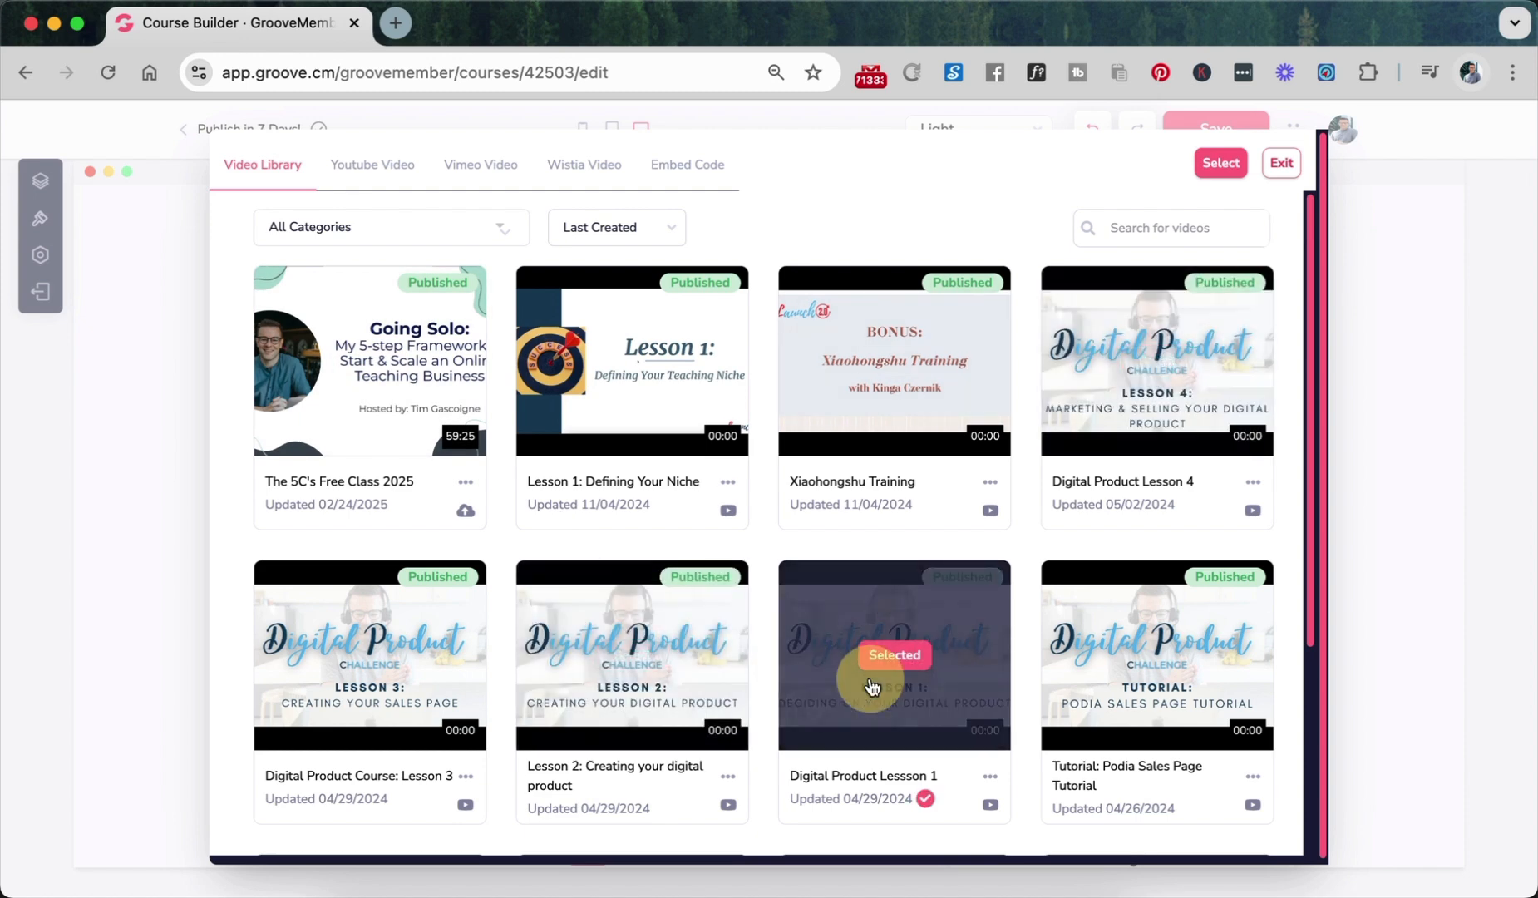
{"action": "left_click", "coordinate": [1222, 166]}
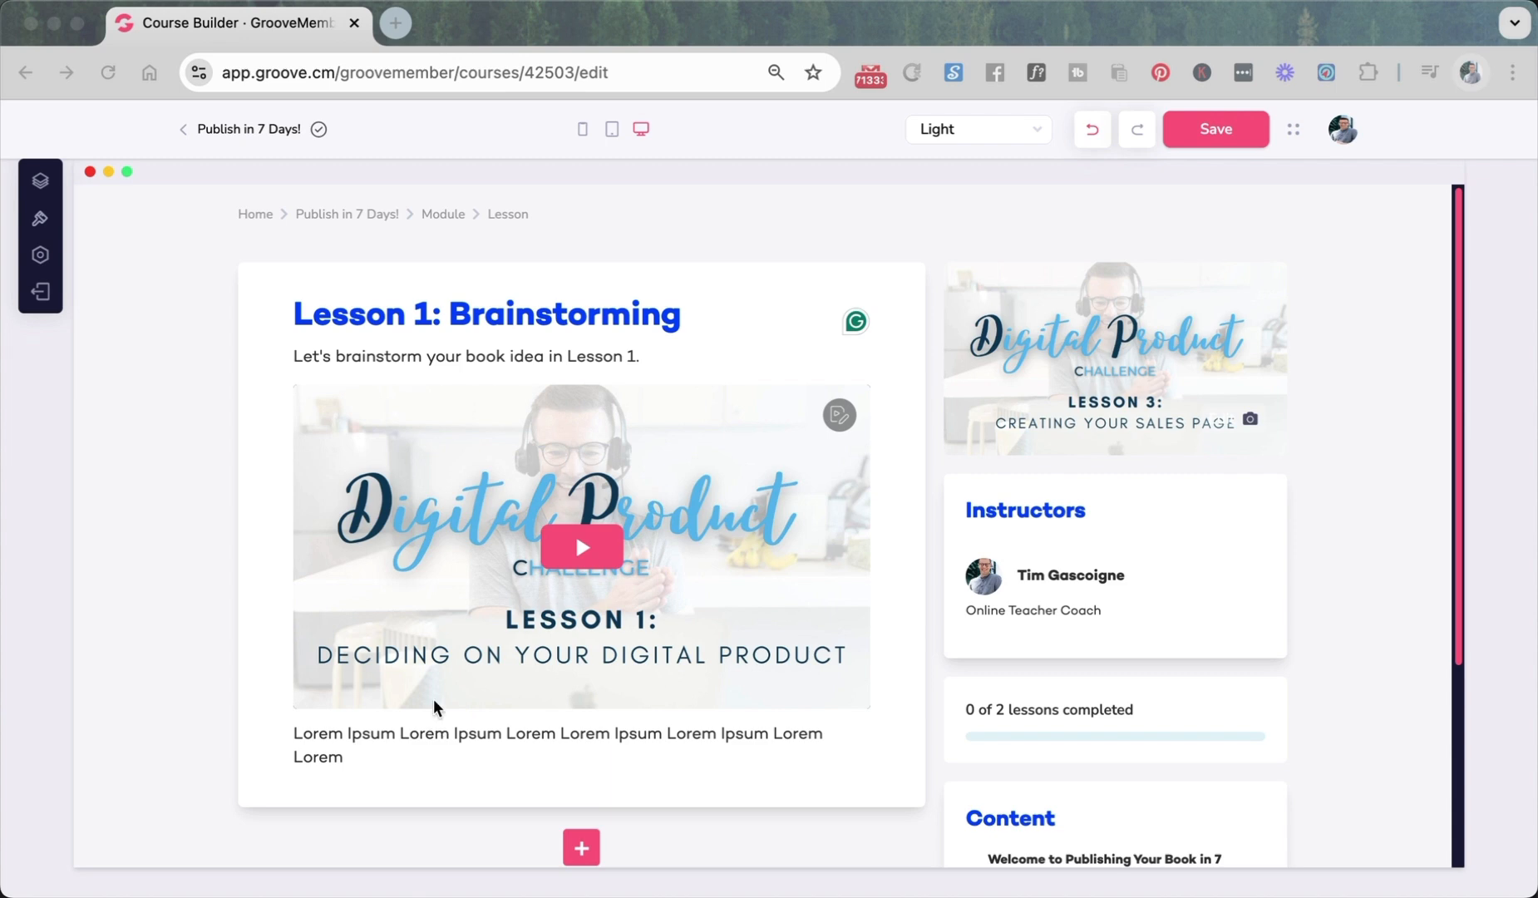
- Replace the placeholder text below the video with "This is where you would put your video description."
{"action": "scroll", "coordinate": [435, 707], "scroll_direction": "down", "scroll_amount": 2}
{"action": "triple_click", "coordinate": [427, 646]}
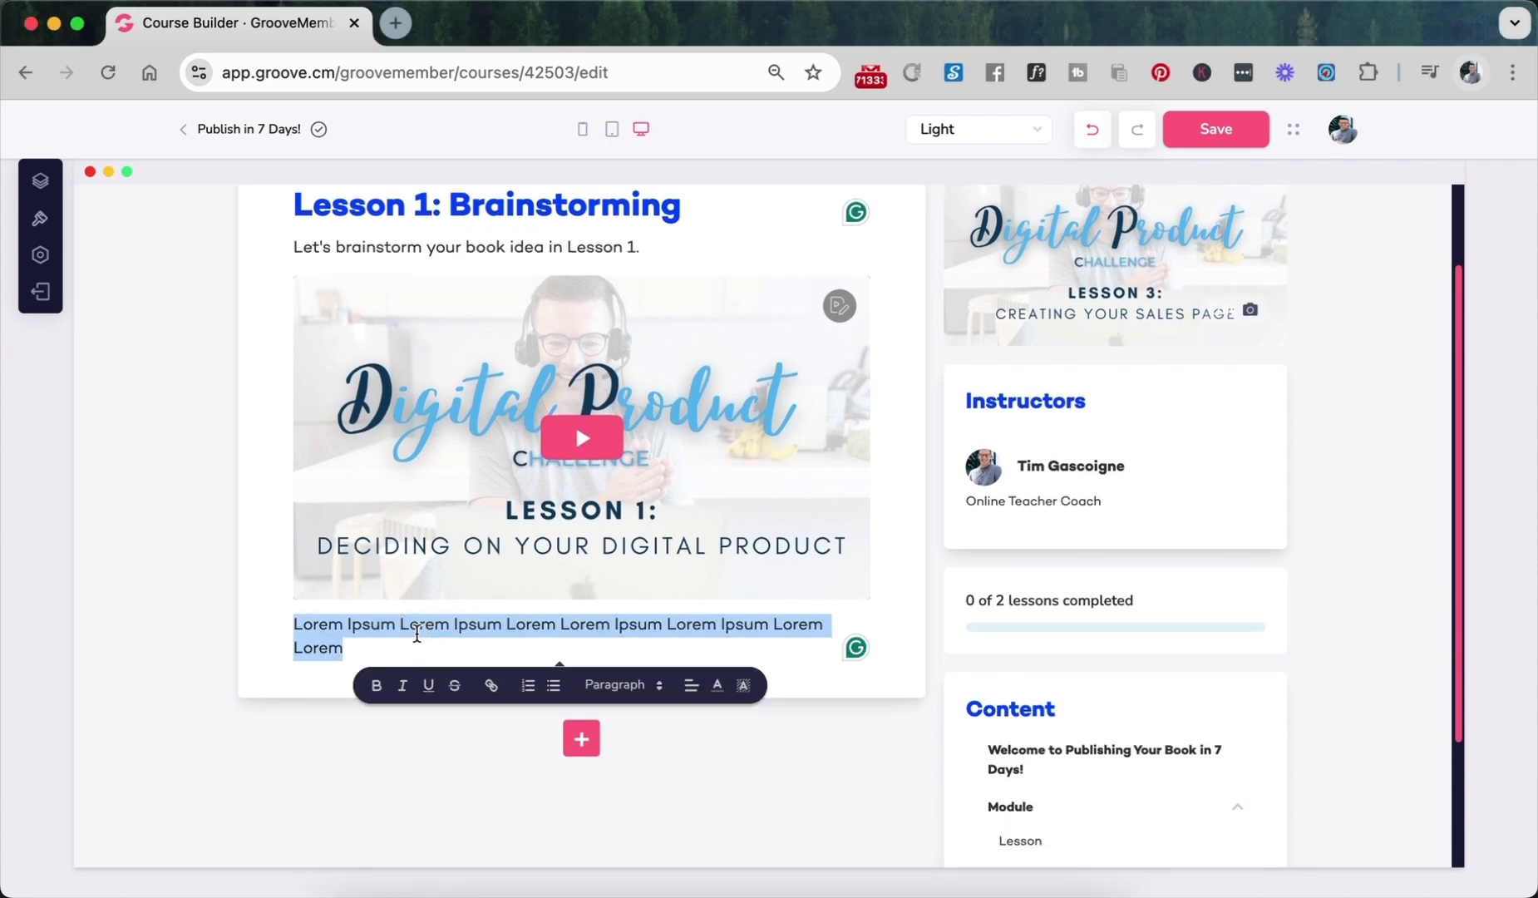
{"action": "type", "text": "This is where you wou"}
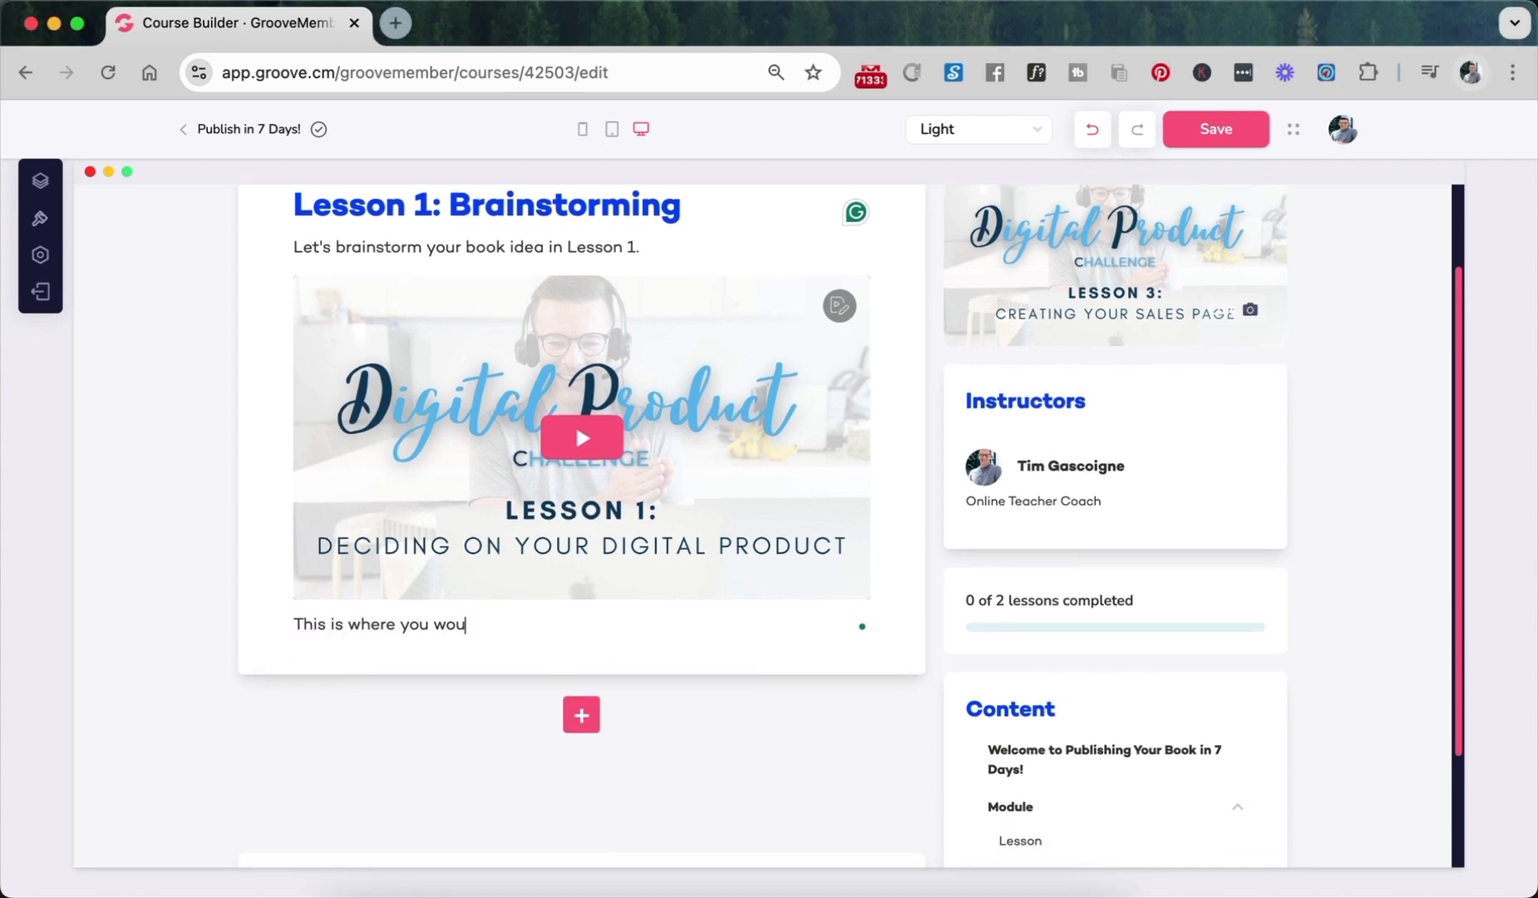
{"action": "type", "text": "ld put your video desc"}
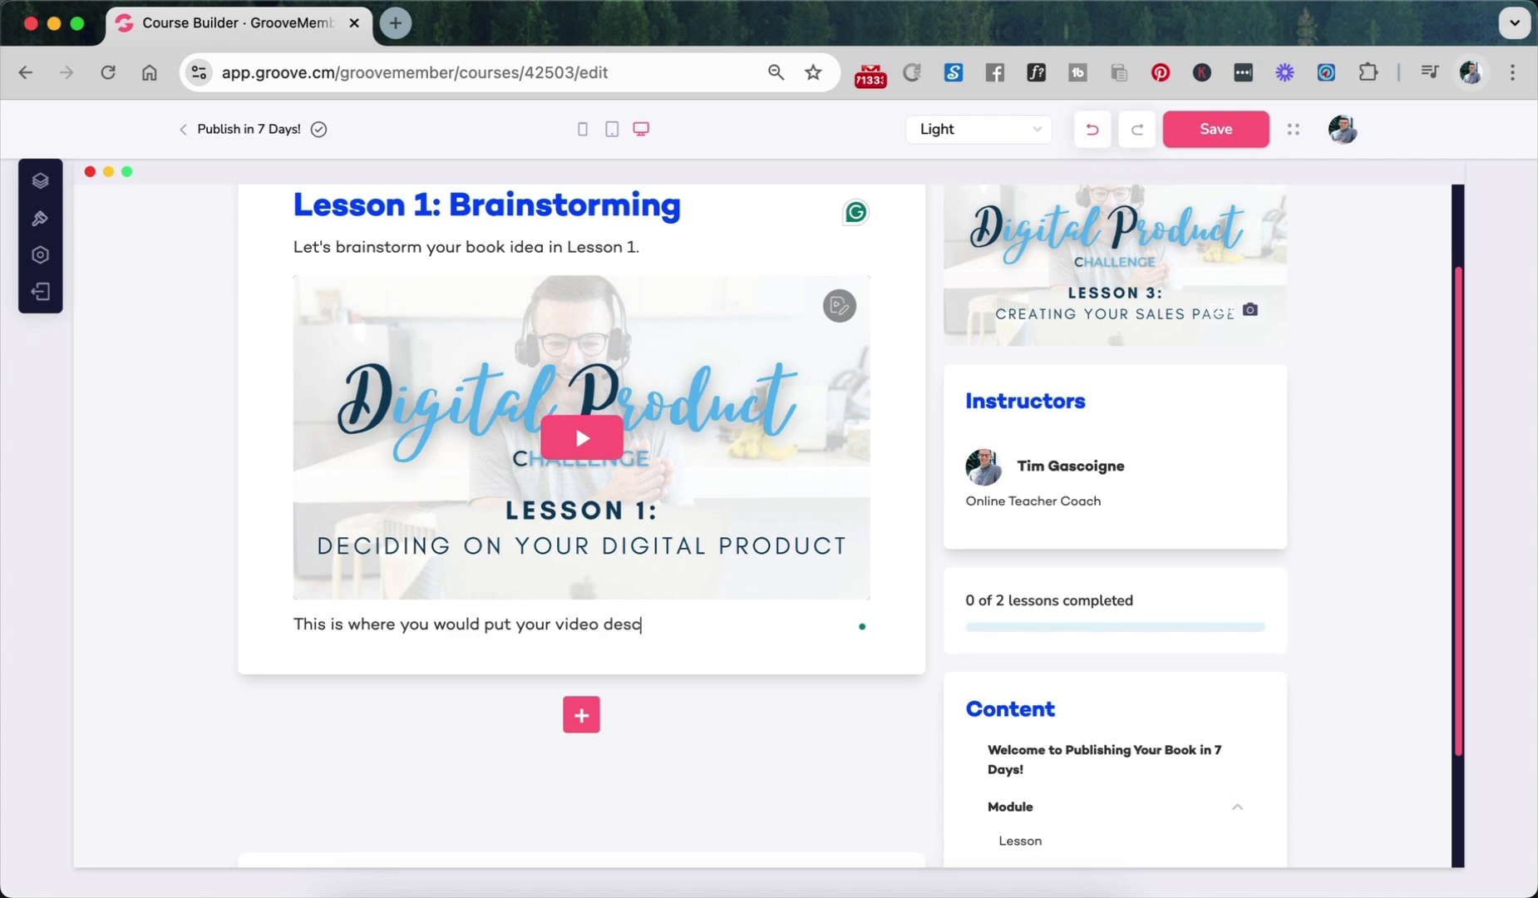
{"action": "type", "text": "ription."}
- Add a PDF section below the video section and insert the "Speaking Fluency Tips" PDF from the file library
{"action": "scroll", "coordinate": [437, 690], "scroll_direction": "down", "scroll_amount": 1}
{"action": "scroll", "coordinate": [436, 689], "scroll_direction": "down", "scroll_amount": 2}
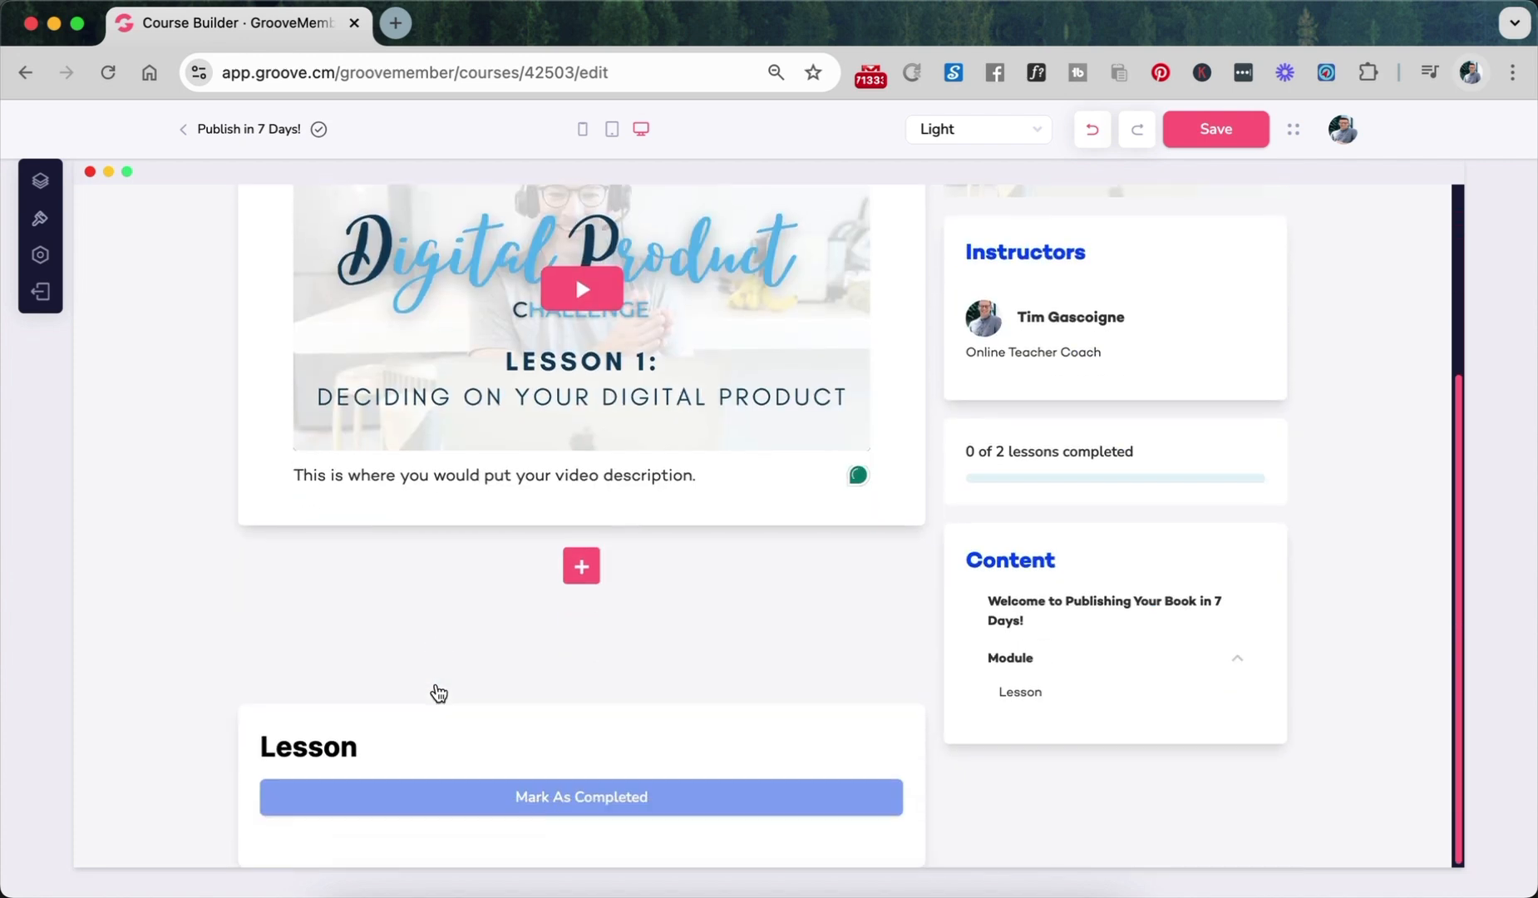
{"action": "left_click", "coordinate": [579, 570]}
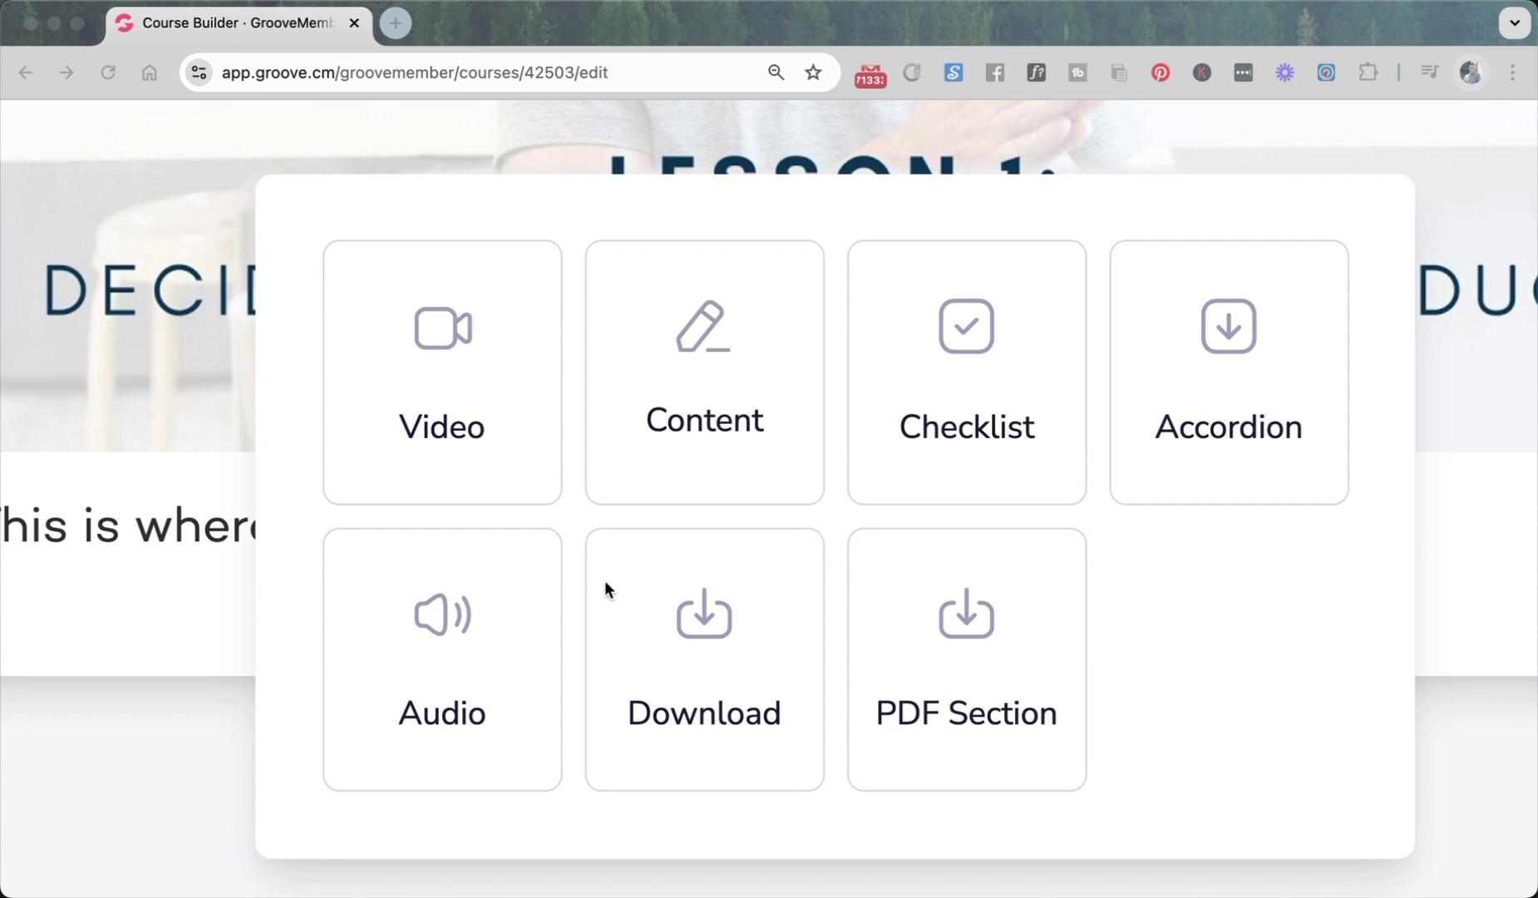
{"action": "left_click", "coordinate": [929, 650]}
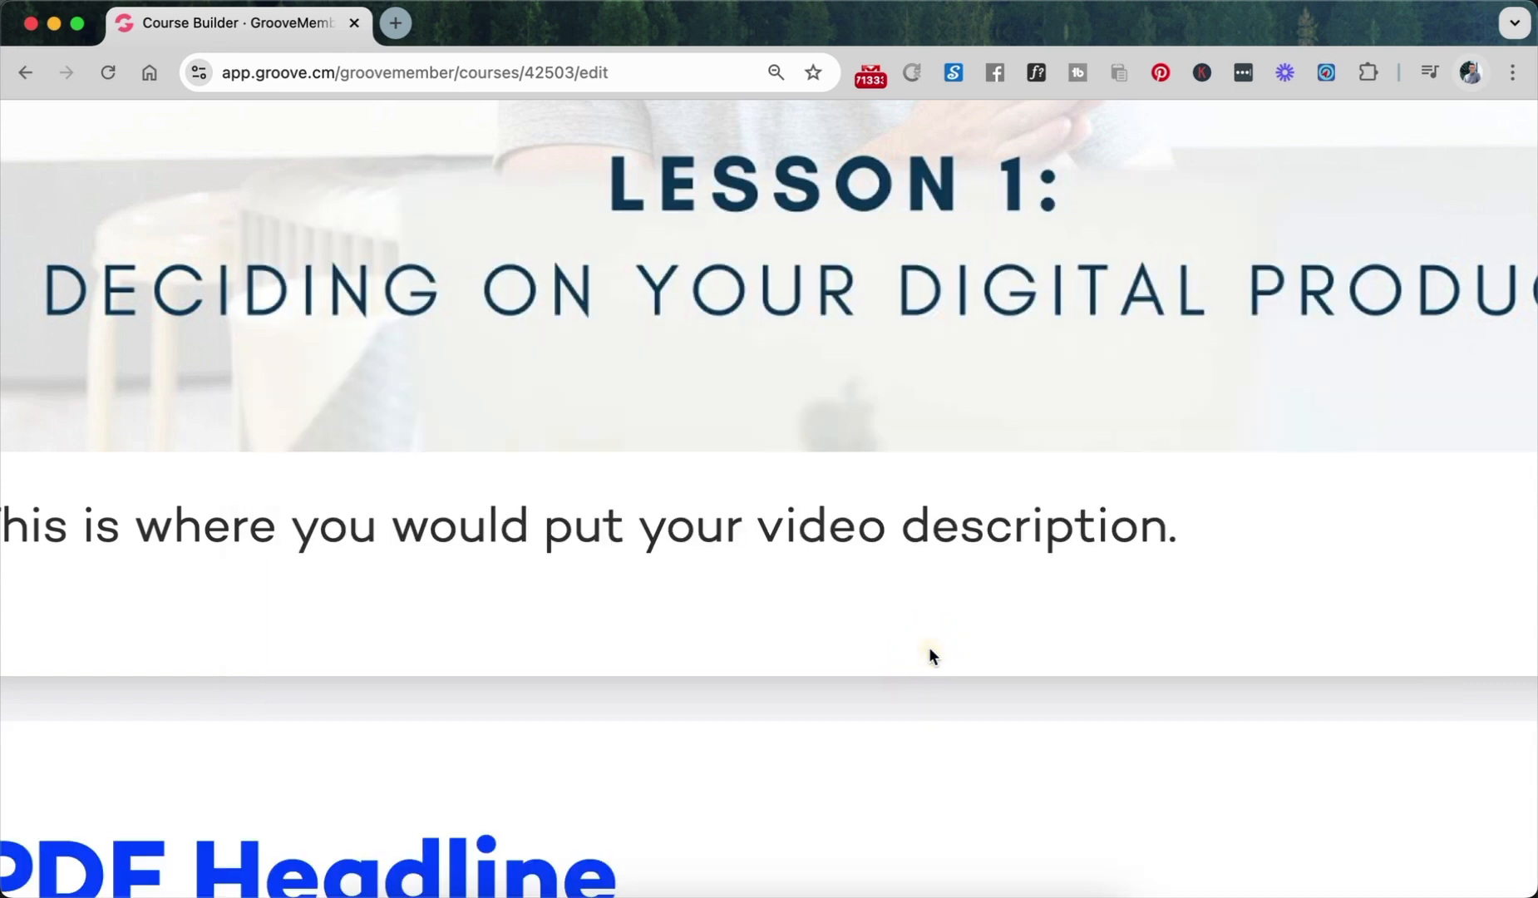
{"action": "scroll", "coordinate": [831, 735], "scroll_direction": "down", "scroll_amount": 3}
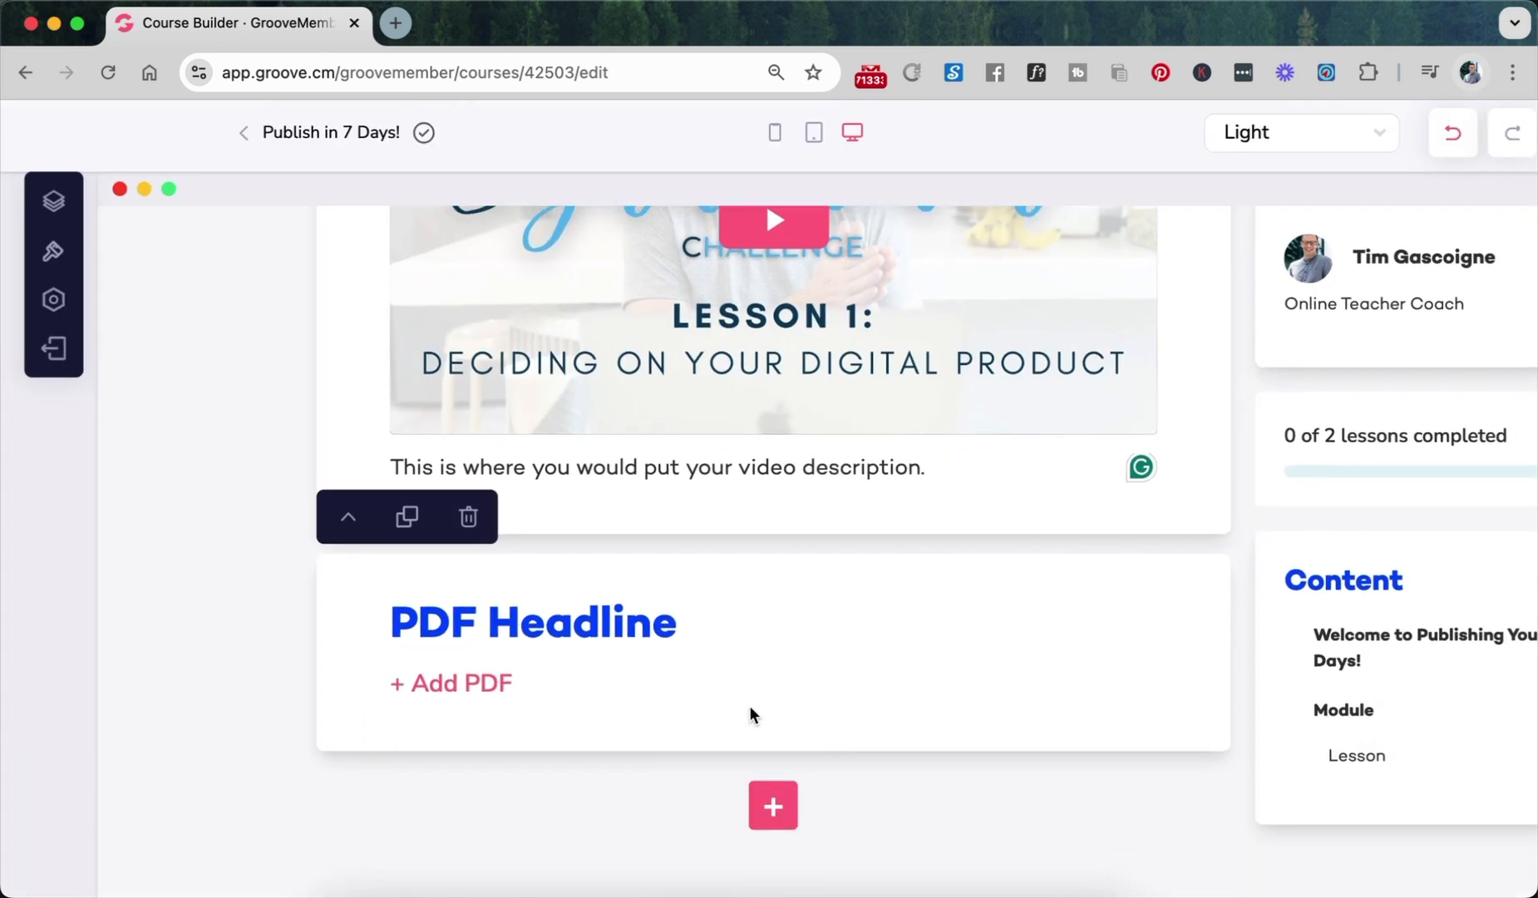
{"action": "left_click", "coordinate": [439, 682]}
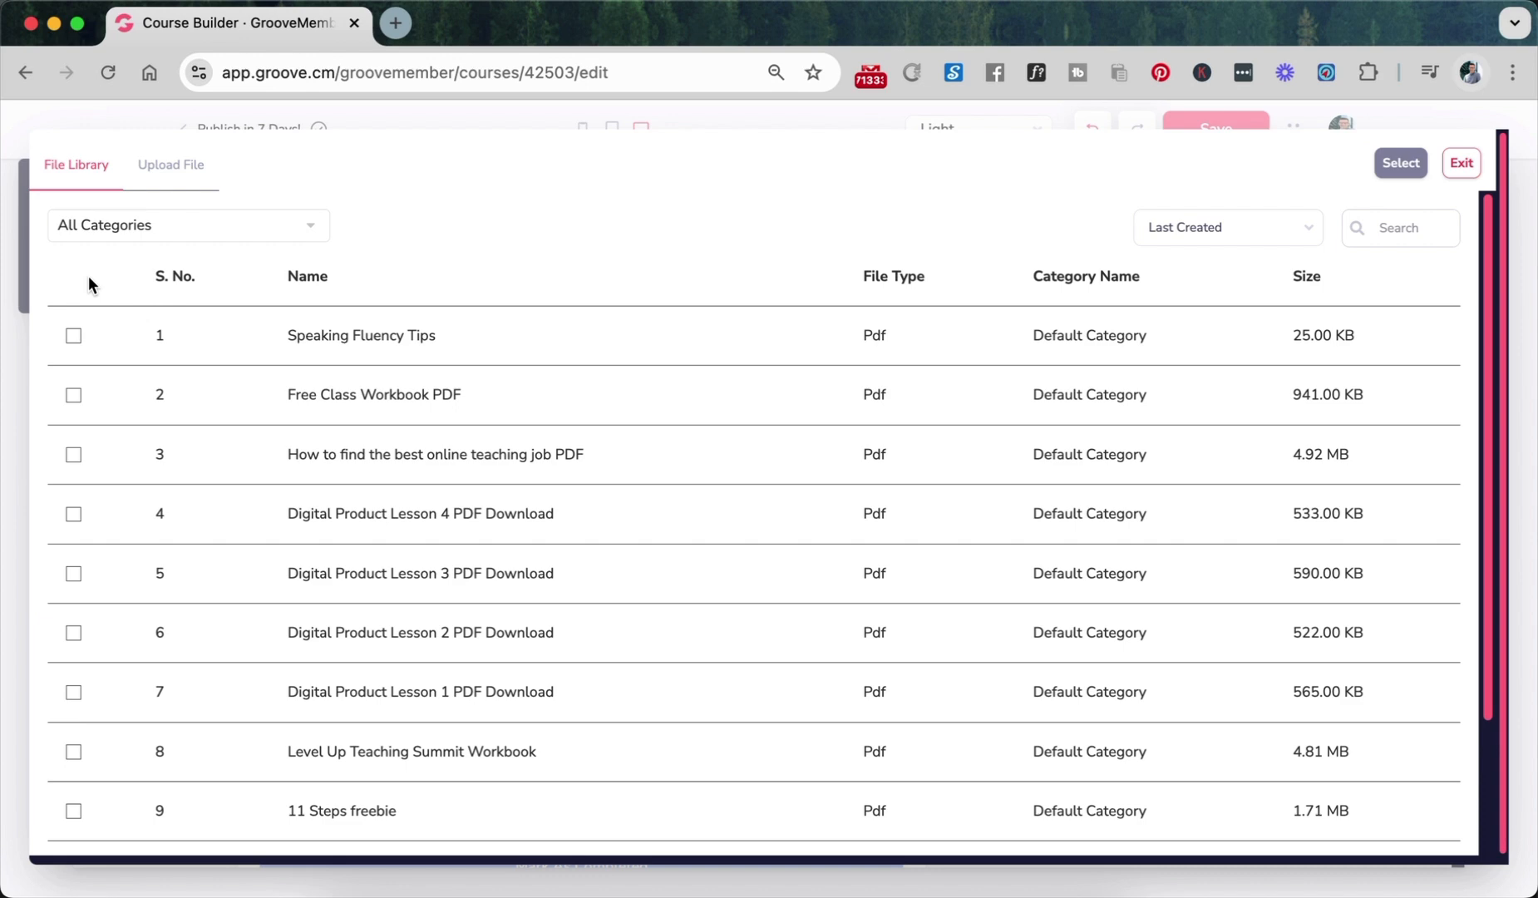
{"action": "left_click", "coordinate": [73, 335]}
{"action": "left_click", "coordinate": [1396, 163]}
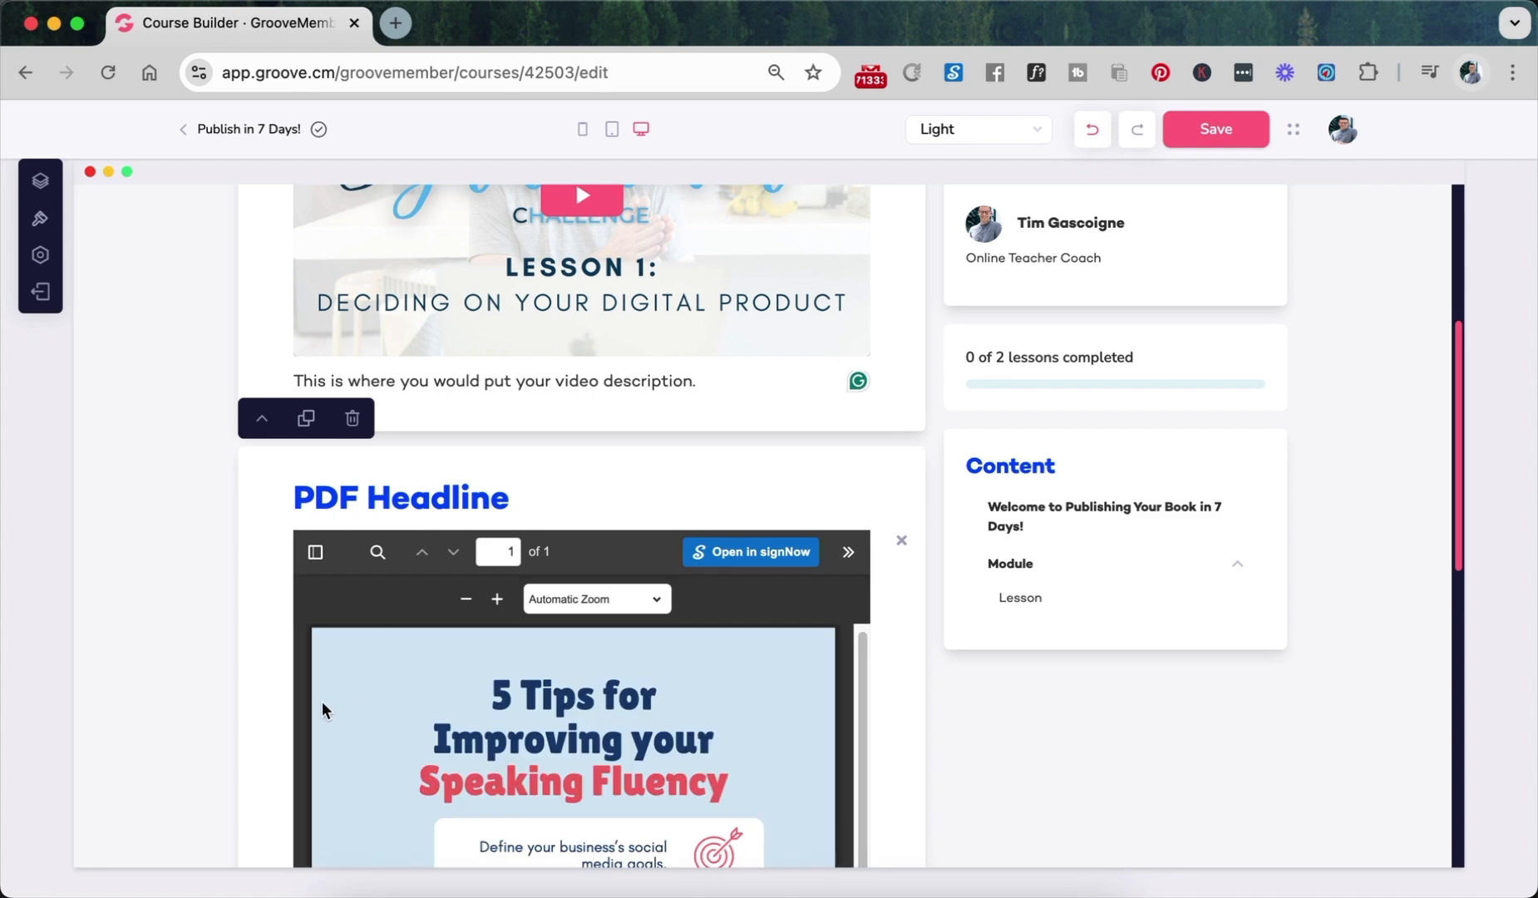
- Add a download section below the PDF section and attach the "Speaking Fluency Tips" file from the library
{"action": "scroll", "coordinate": [229, 734], "scroll_direction": "down", "scroll_amount": 3}
{"action": "scroll", "coordinate": [229, 733], "scroll_direction": "down", "scroll_amount": 5}
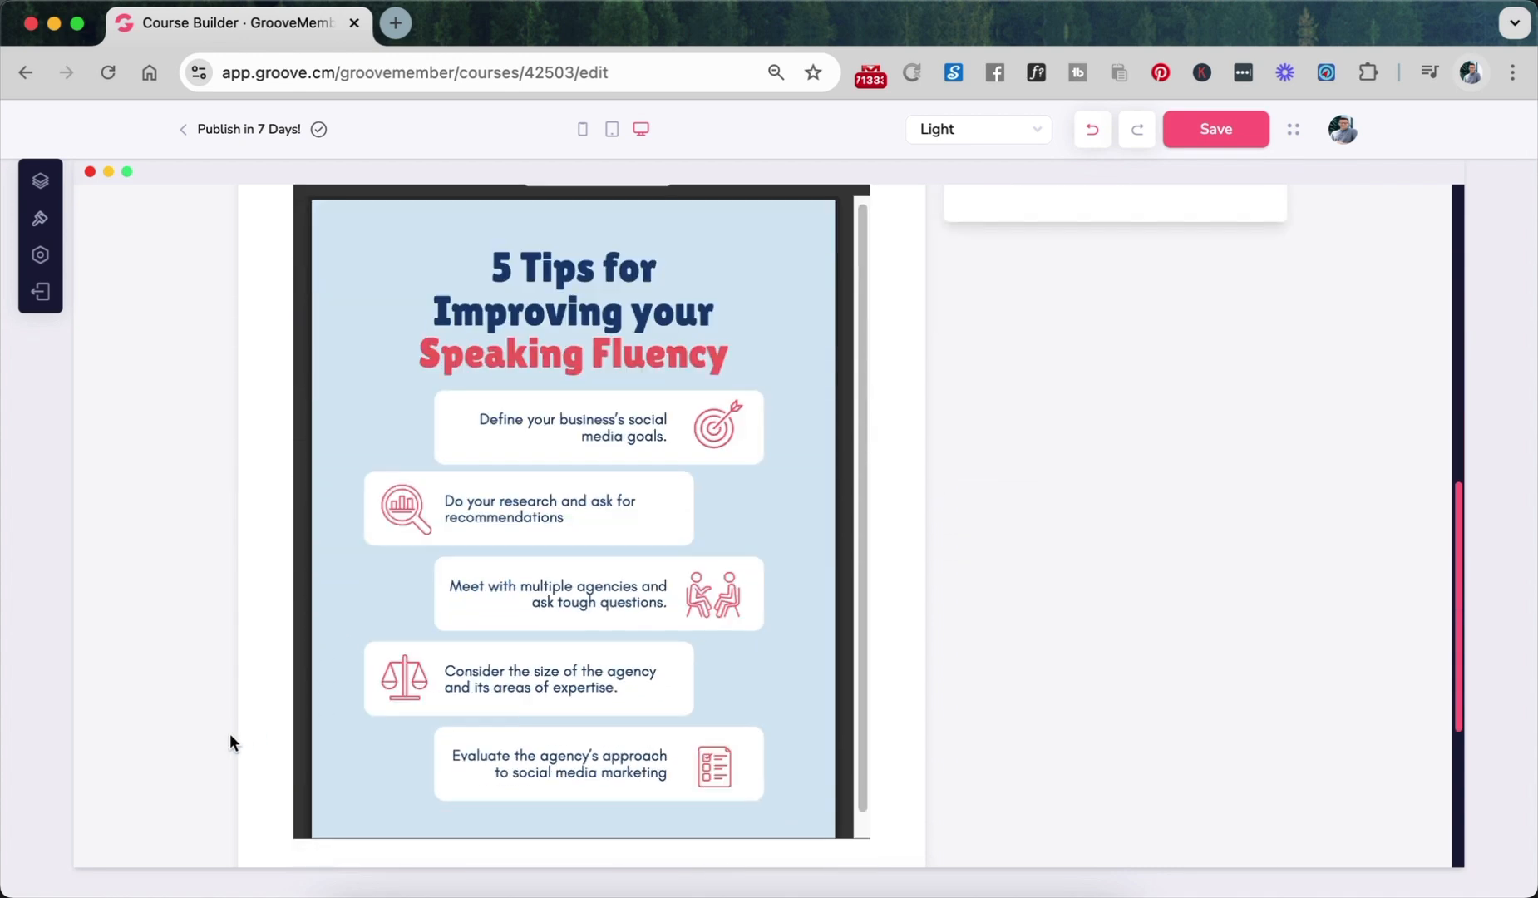
{"action": "scroll", "coordinate": [229, 733], "scroll_direction": "down", "scroll_amount": 2}
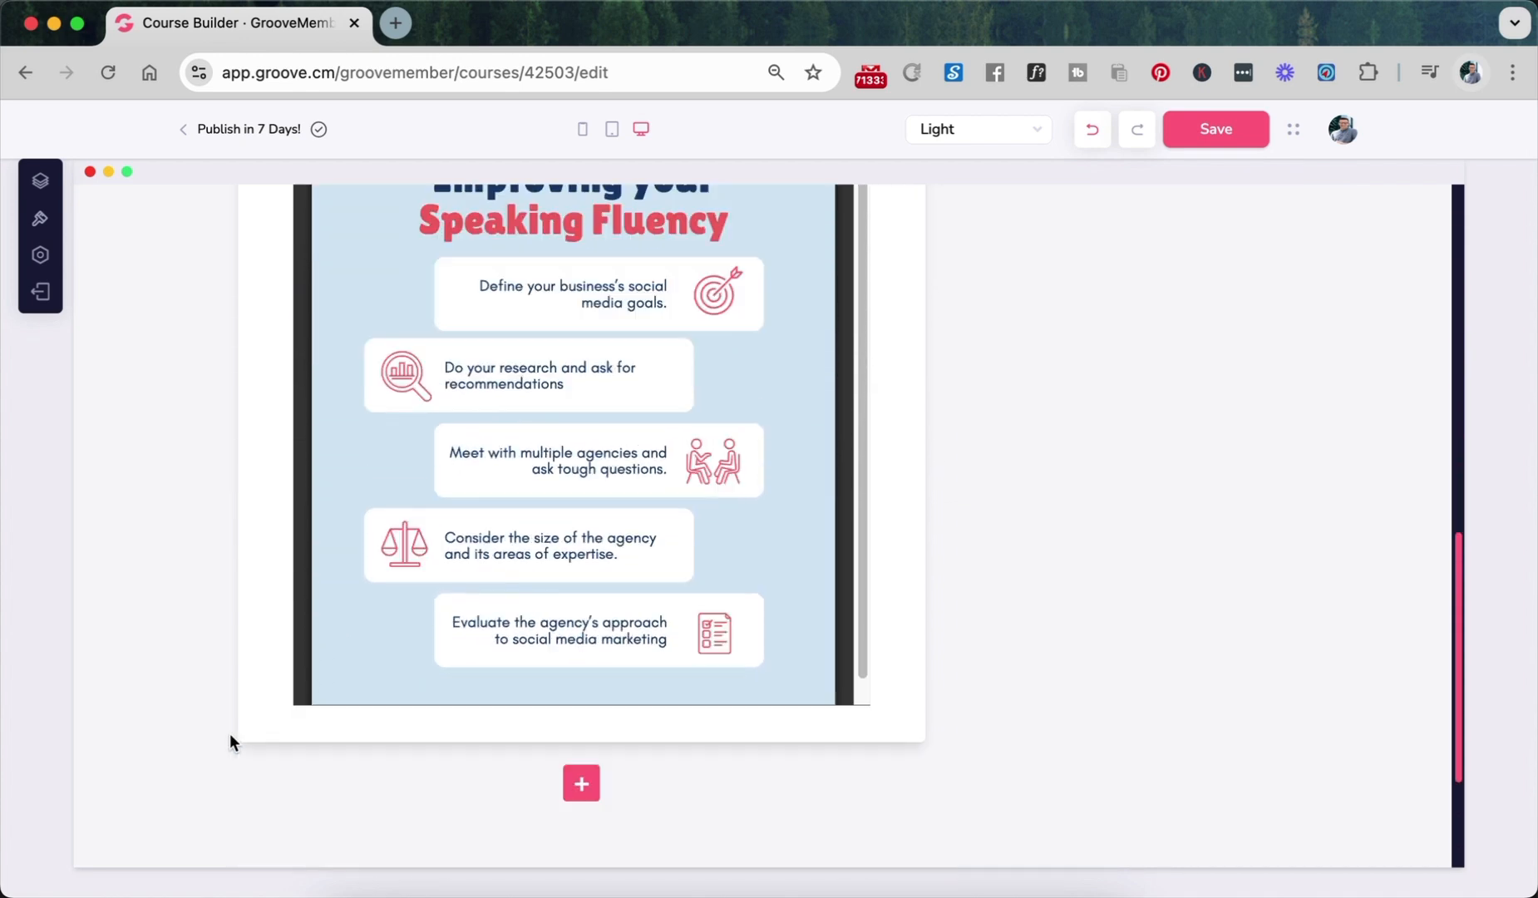
{"action": "scroll", "coordinate": [230, 733], "scroll_direction": "down", "scroll_amount": 4}
{"action": "left_click", "coordinate": [586, 591]}
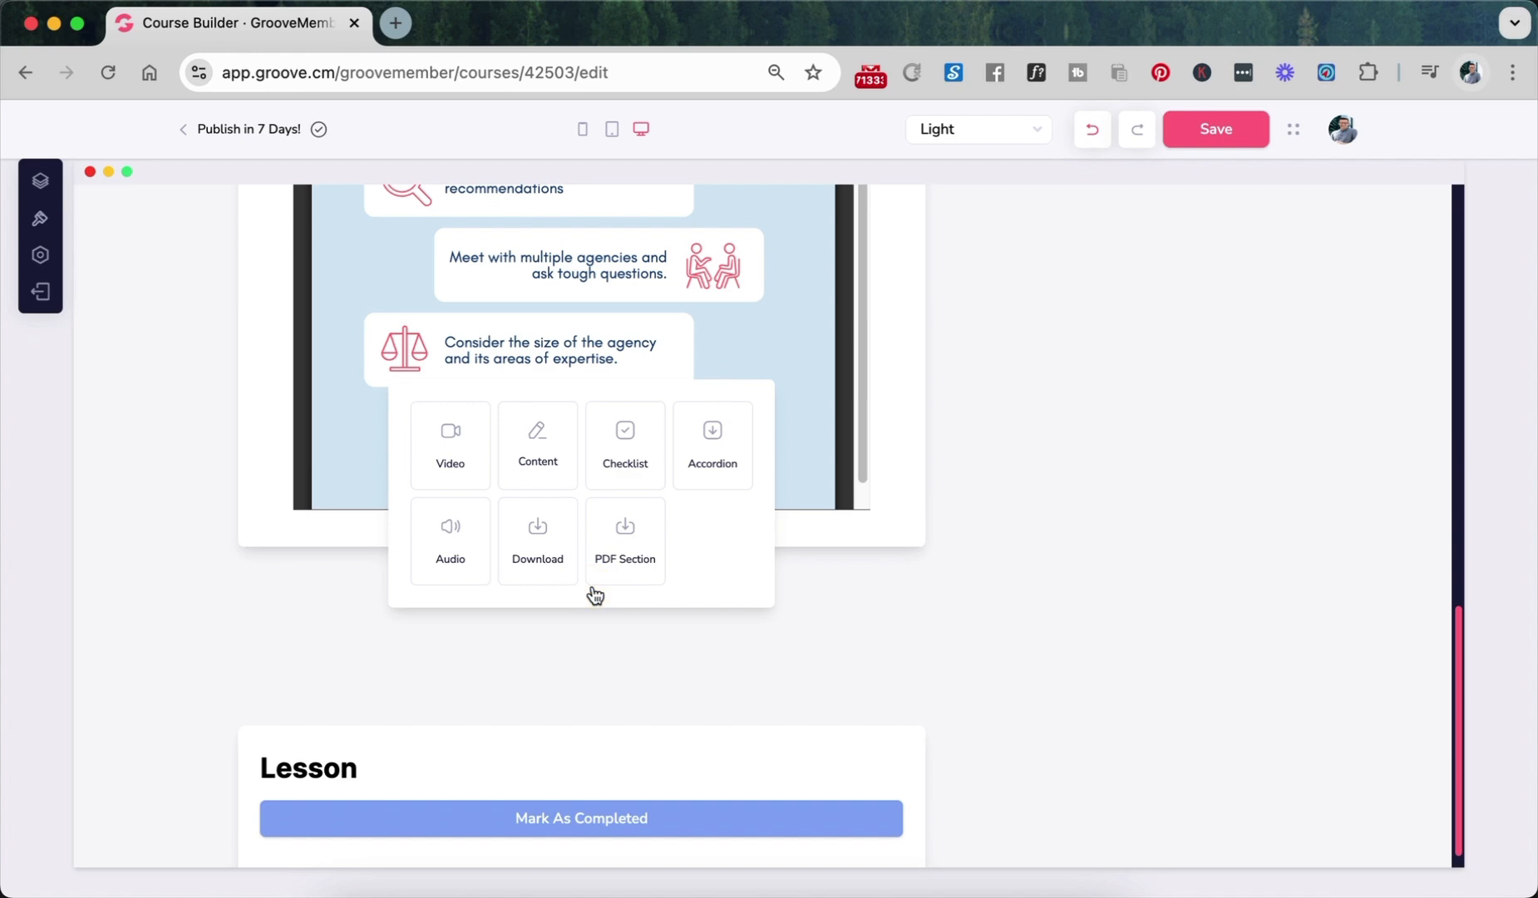
{"action": "left_click", "coordinate": [540, 565]}
{"action": "left_click", "coordinate": [376, 665]}
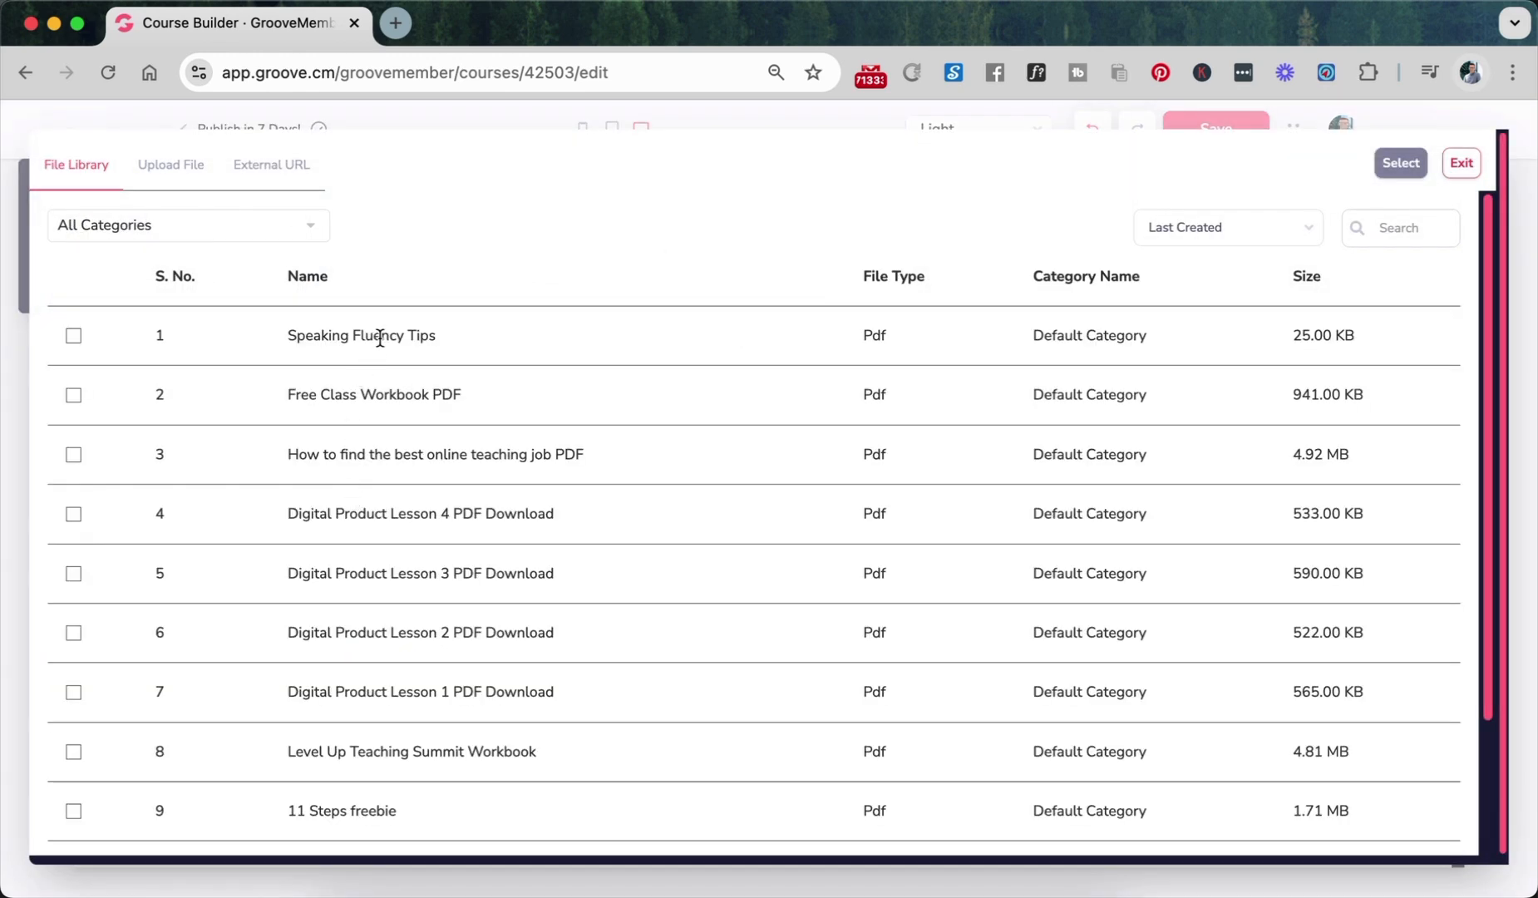
{"action": "left_click", "coordinate": [73, 336]}
{"action": "left_click", "coordinate": [1405, 166]}
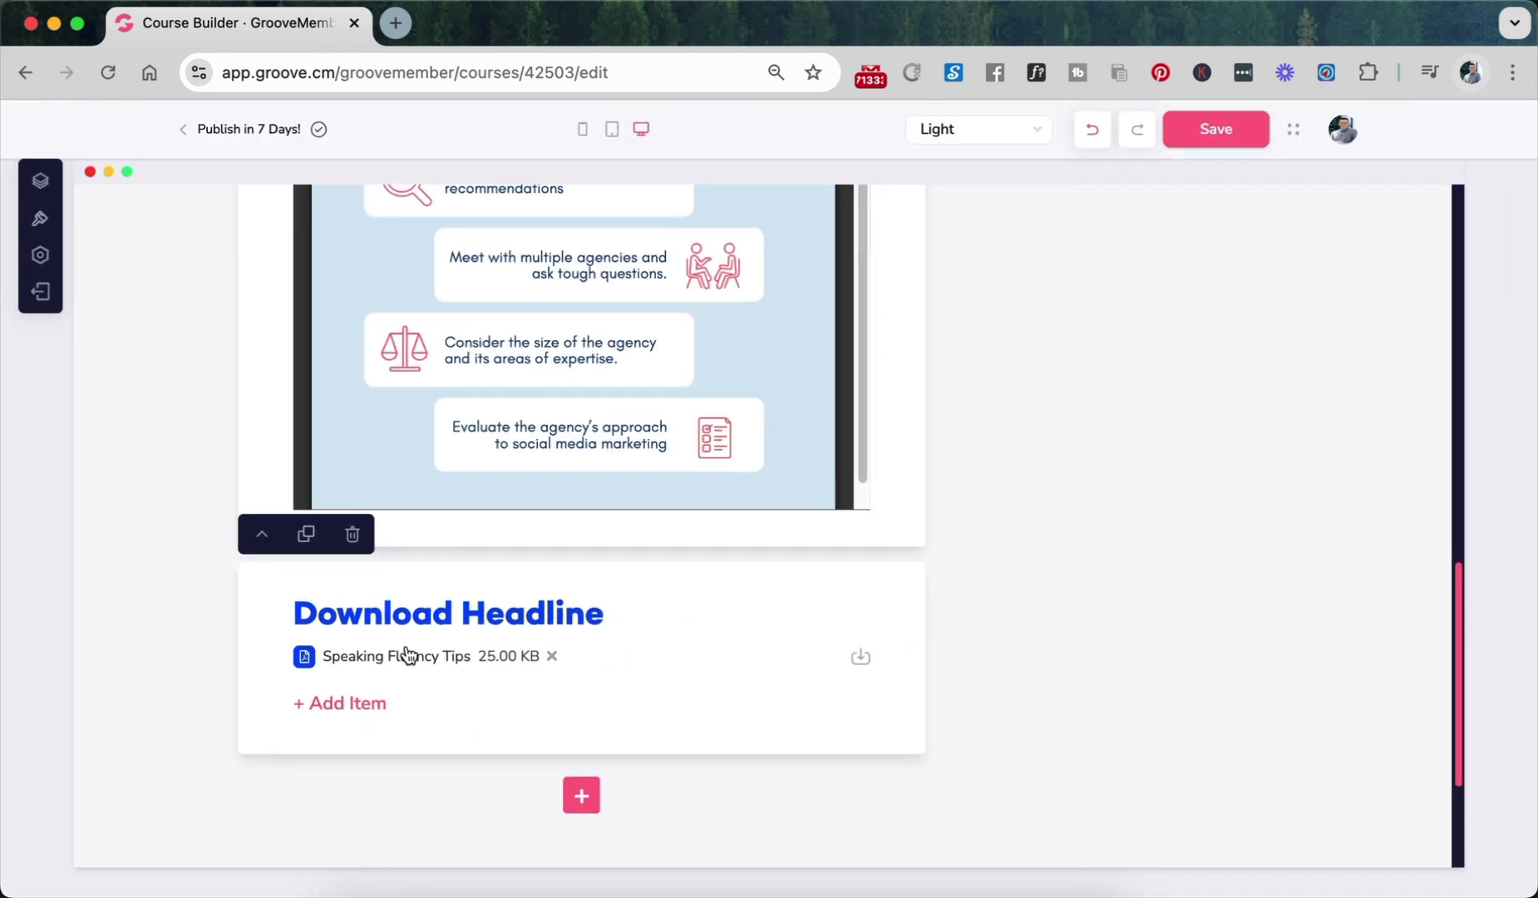
- Change the download section's headline to "Download the PDF" and save the course
{"action": "scroll", "coordinate": [405, 653], "scroll_direction": "up", "scroll_amount": 1}
{"action": "left_click", "coordinate": [401, 682]}
{"action": "triple_click", "coordinate": [401, 681]}
{"action": "type", "text": "Download "}
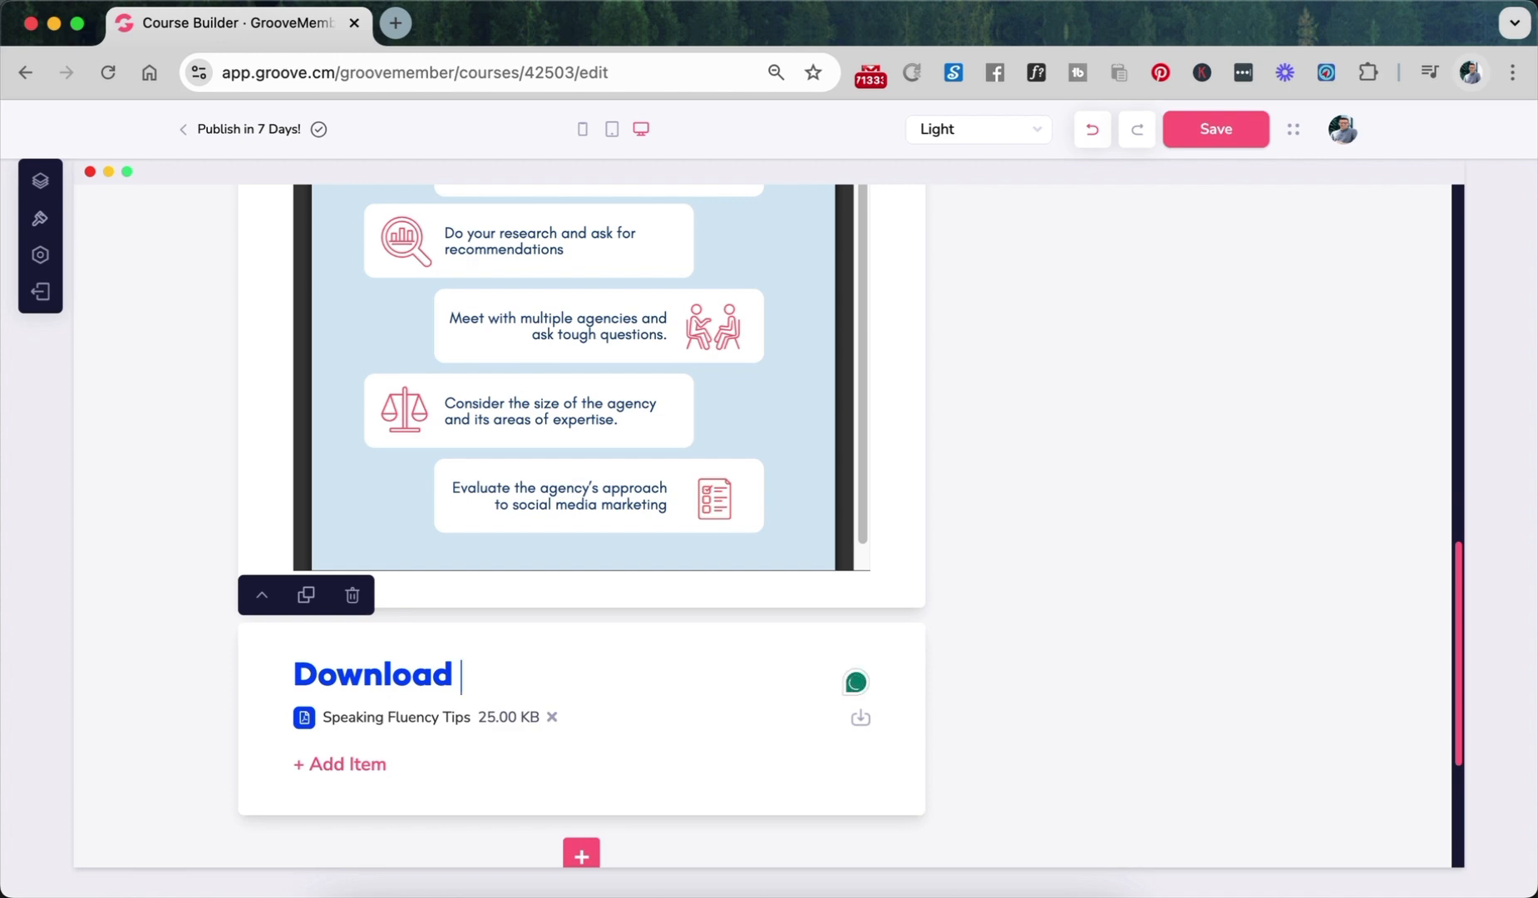
{"action": "type", "text": "the PDF"}
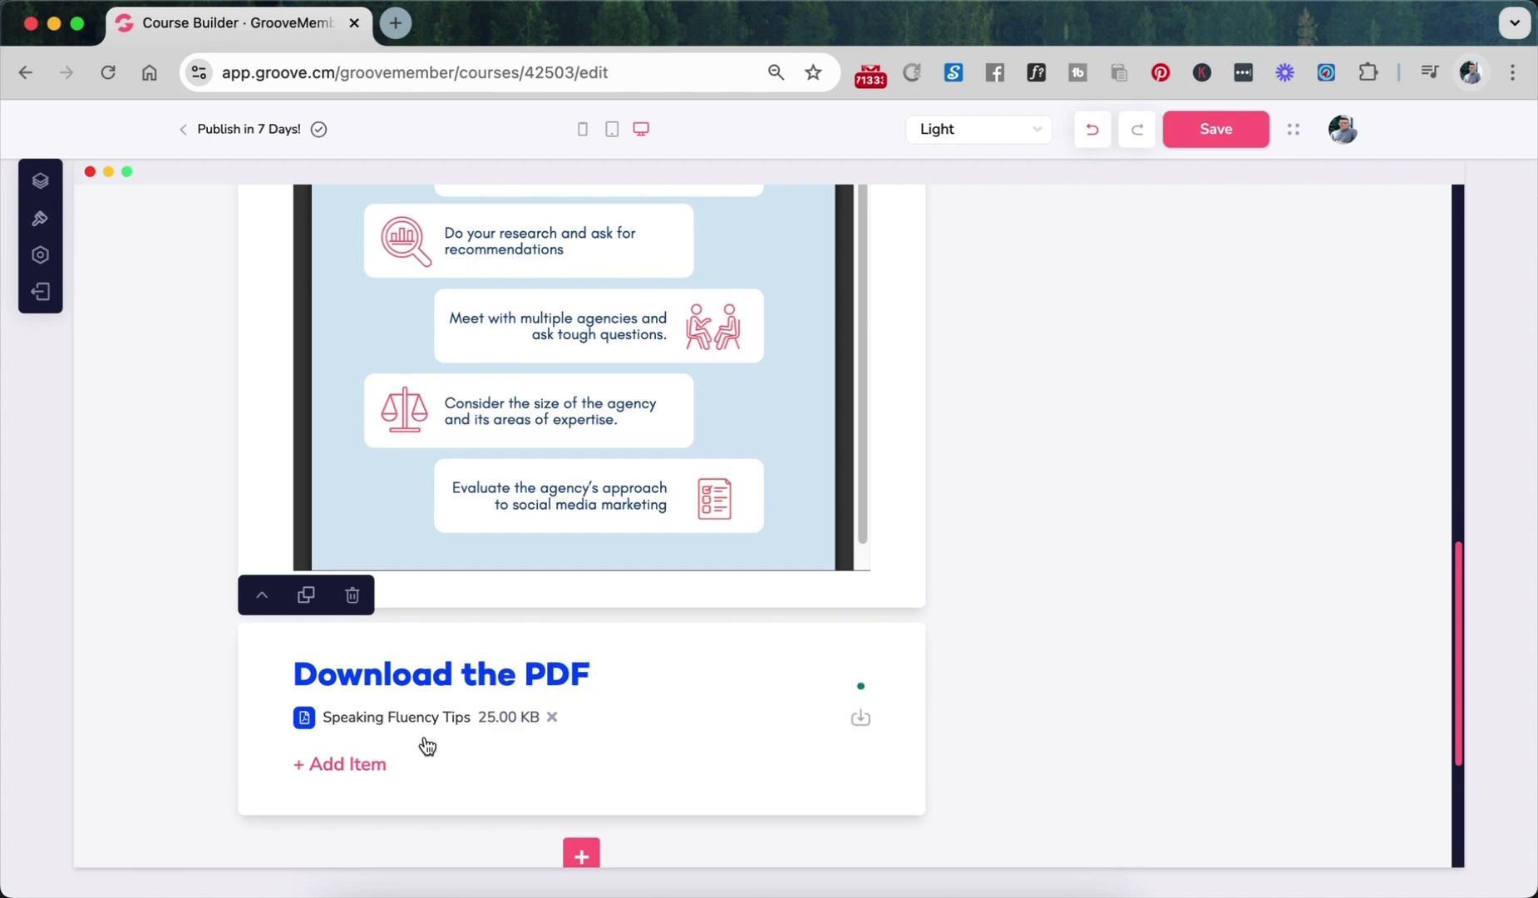
{"action": "scroll", "coordinate": [430, 700], "scroll_direction": "up", "scroll_amount": 3}
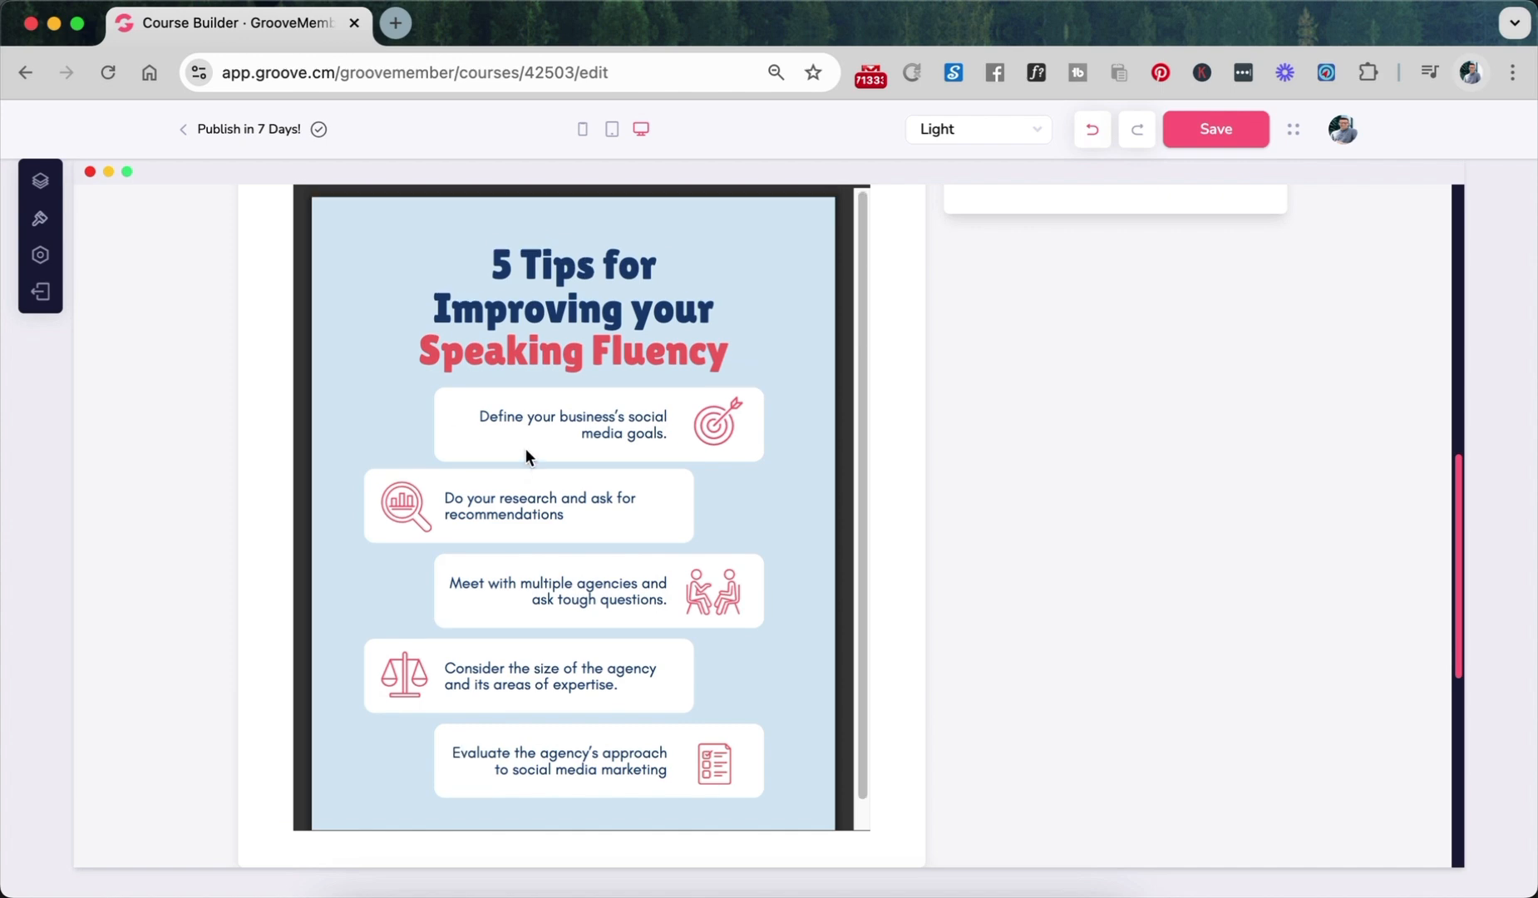
{"action": "scroll", "coordinate": [525, 448], "scroll_direction": "up", "scroll_amount": 3}
{"action": "scroll", "coordinate": [525, 448], "scroll_direction": "down", "scroll_amount": 10}
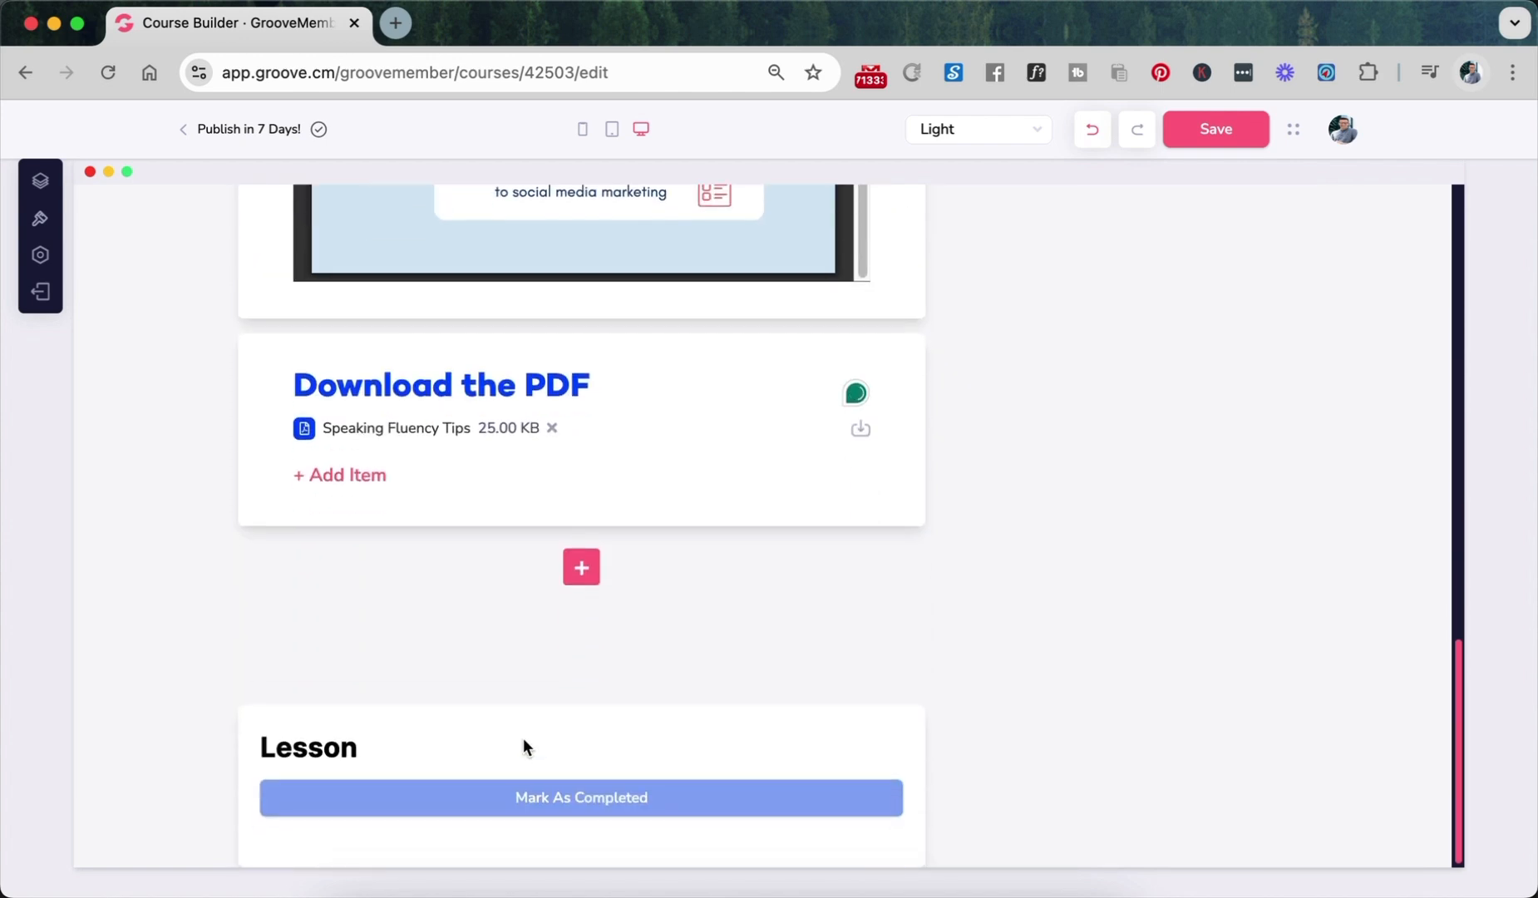
{"action": "left_click", "coordinate": [1207, 140]}
- Add a video section below the download section, followed by a content section
{"action": "left_click", "coordinate": [581, 569]}
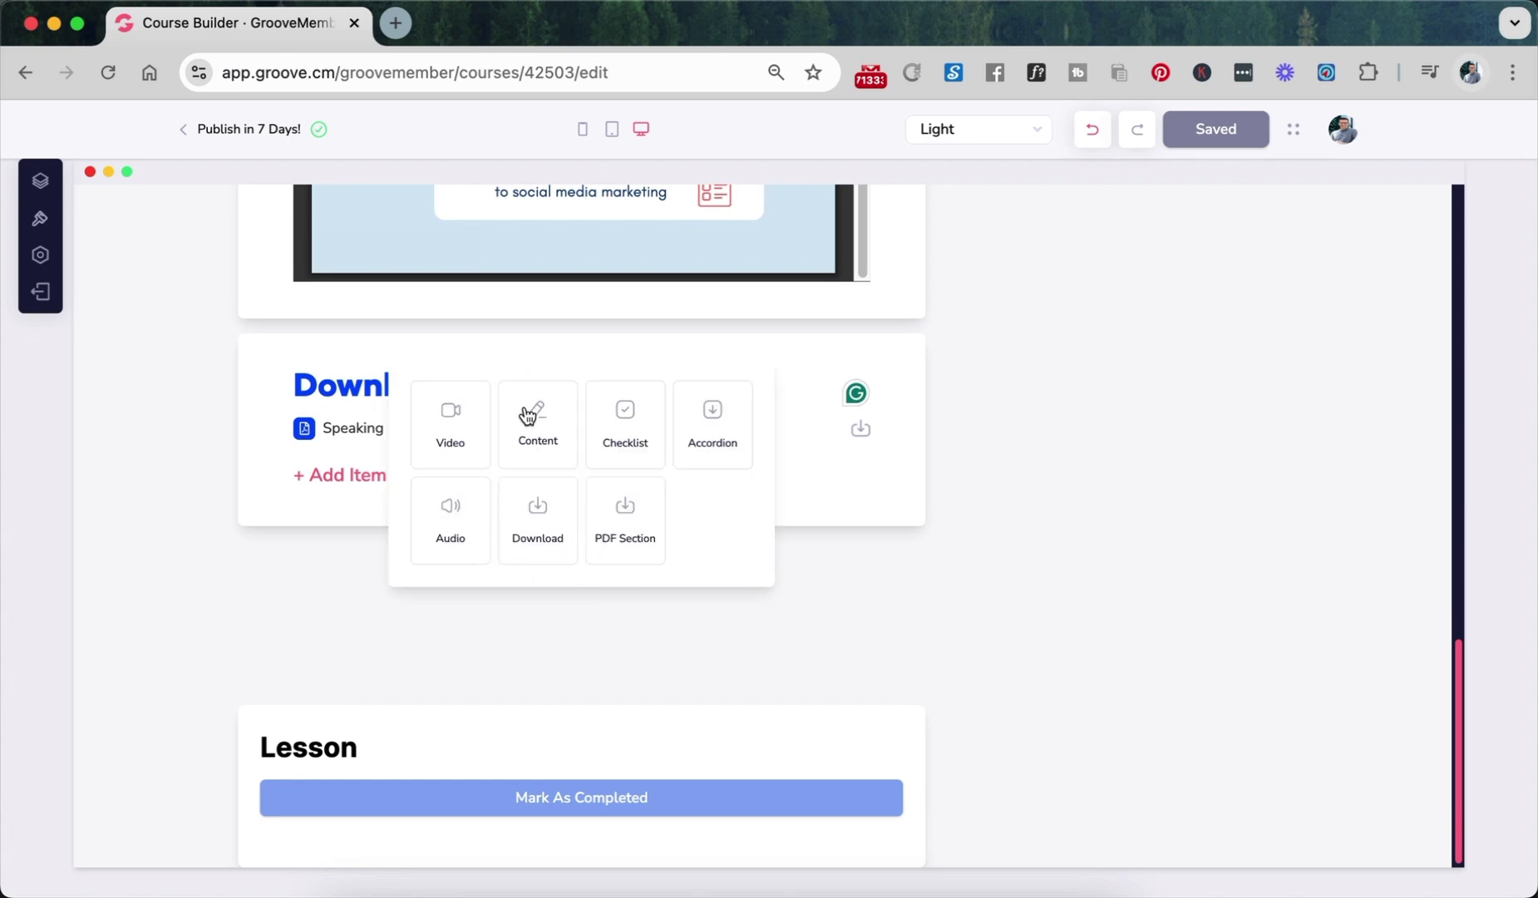
{"action": "left_click", "coordinate": [459, 440]}
{"action": "scroll", "coordinate": [557, 627], "scroll_direction": "down", "scroll_amount": 8}
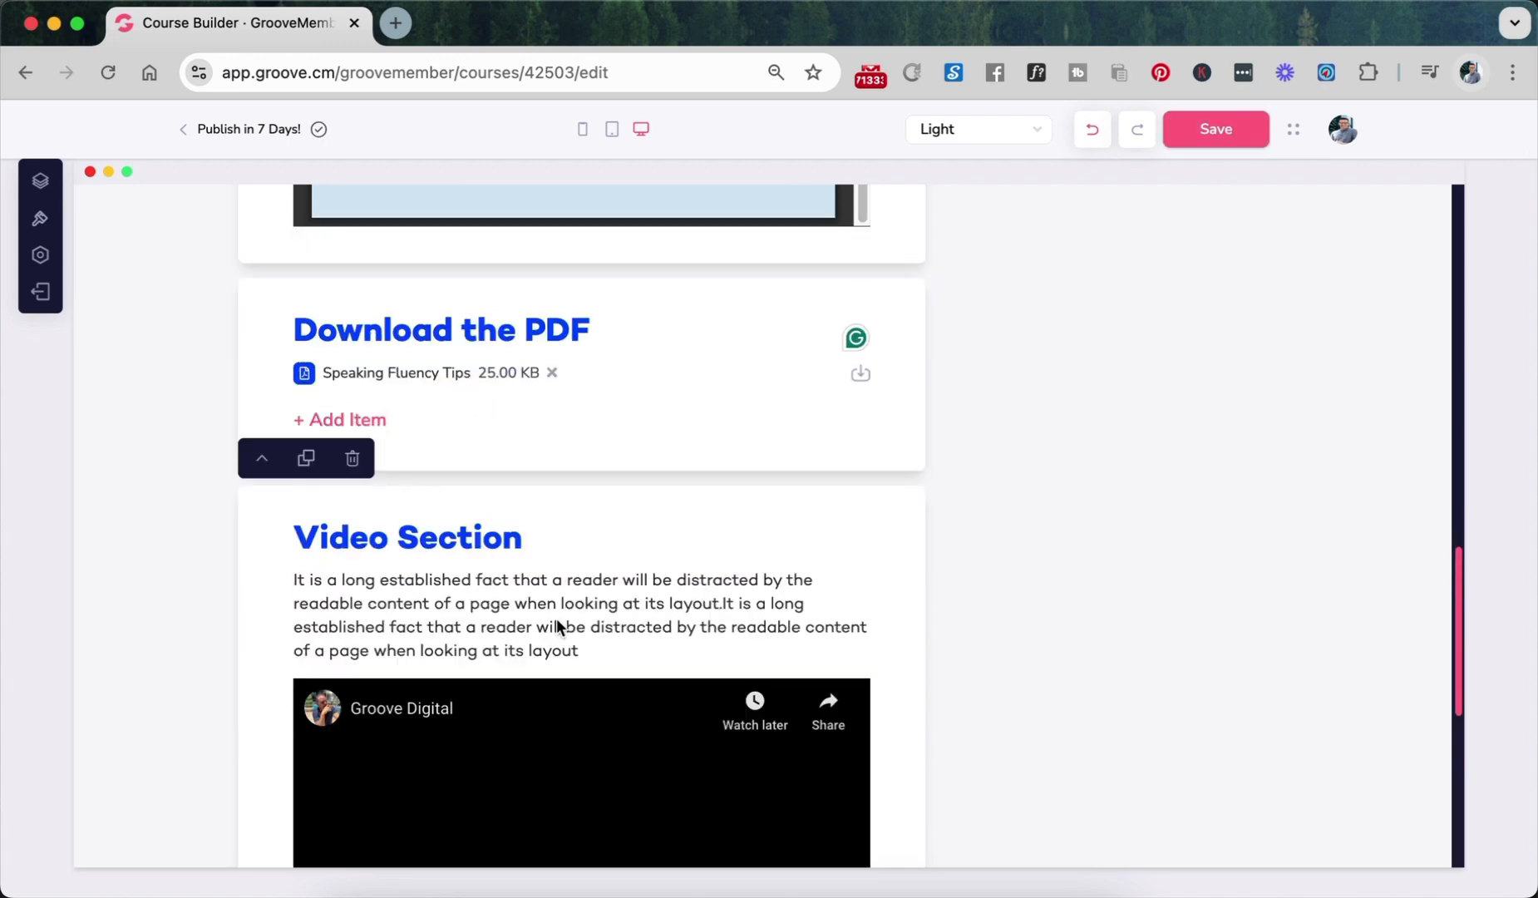
{"action": "left_click", "coordinate": [572, 575]}
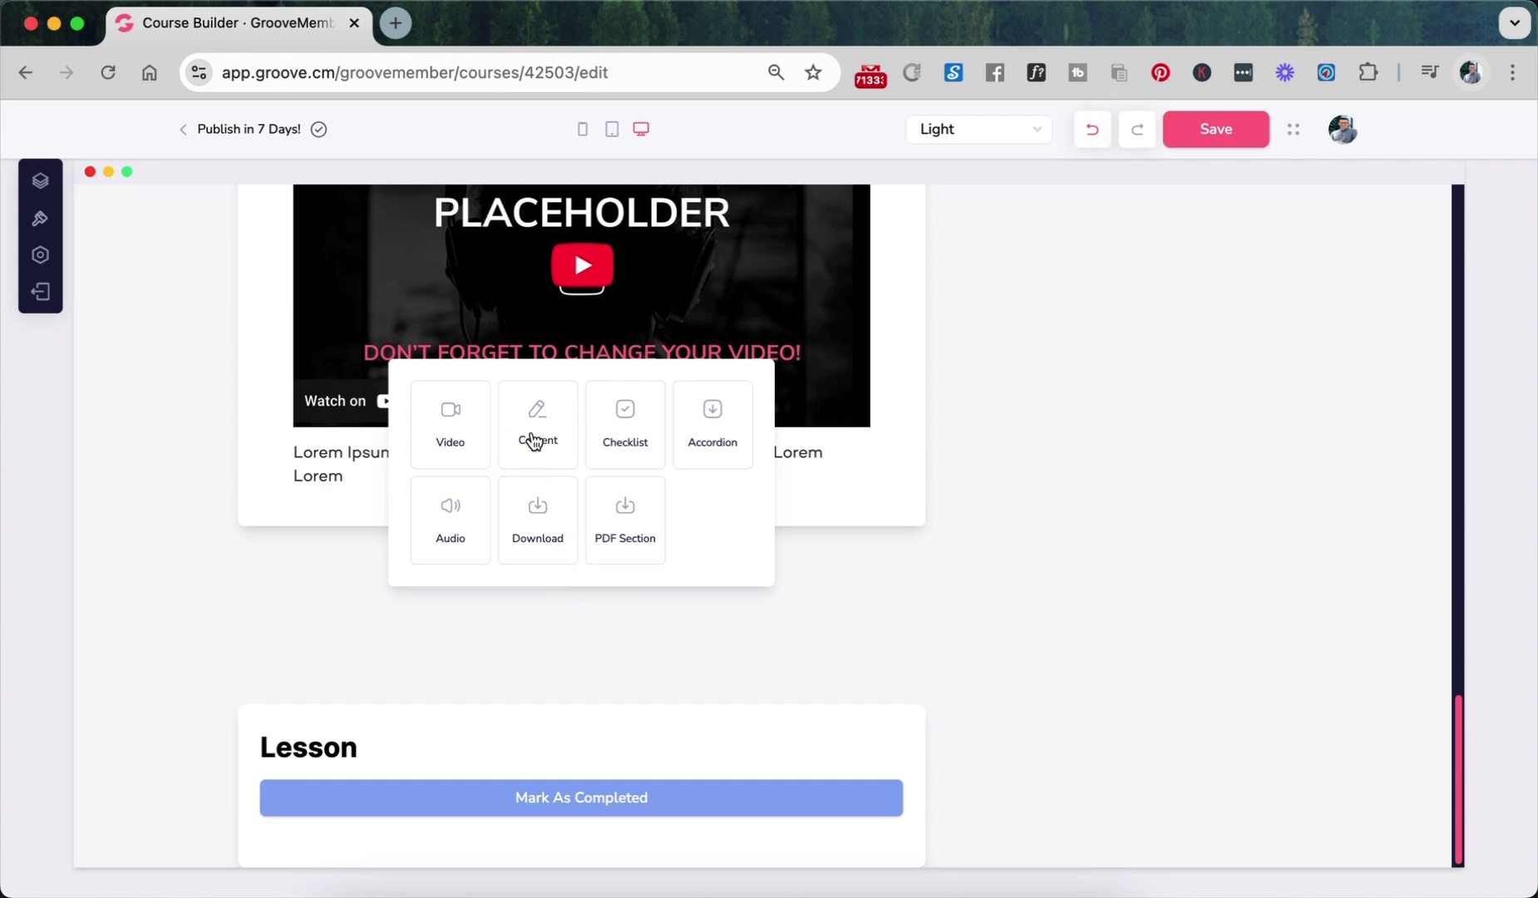
{"action": "left_click", "coordinate": [537, 439]}
{"action": "scroll", "coordinate": [512, 656], "scroll_direction": "down", "scroll_amount": 2}
{"action": "triple_click", "coordinate": [491, 509]}
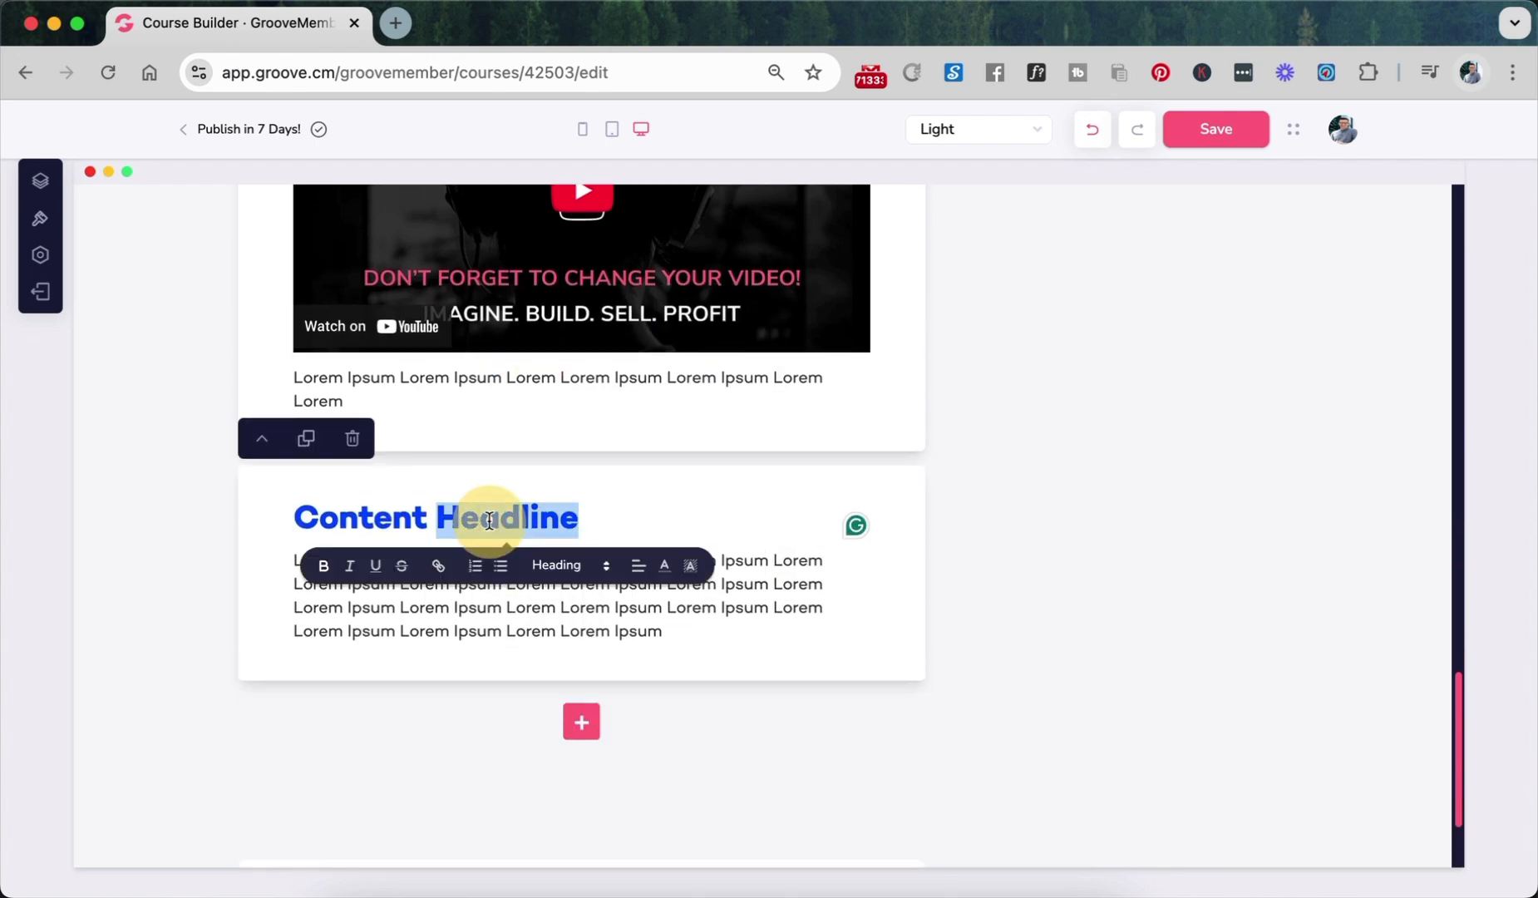
{"action": "scroll", "coordinate": [489, 529], "scroll_direction": "up", "scroll_amount": 1}
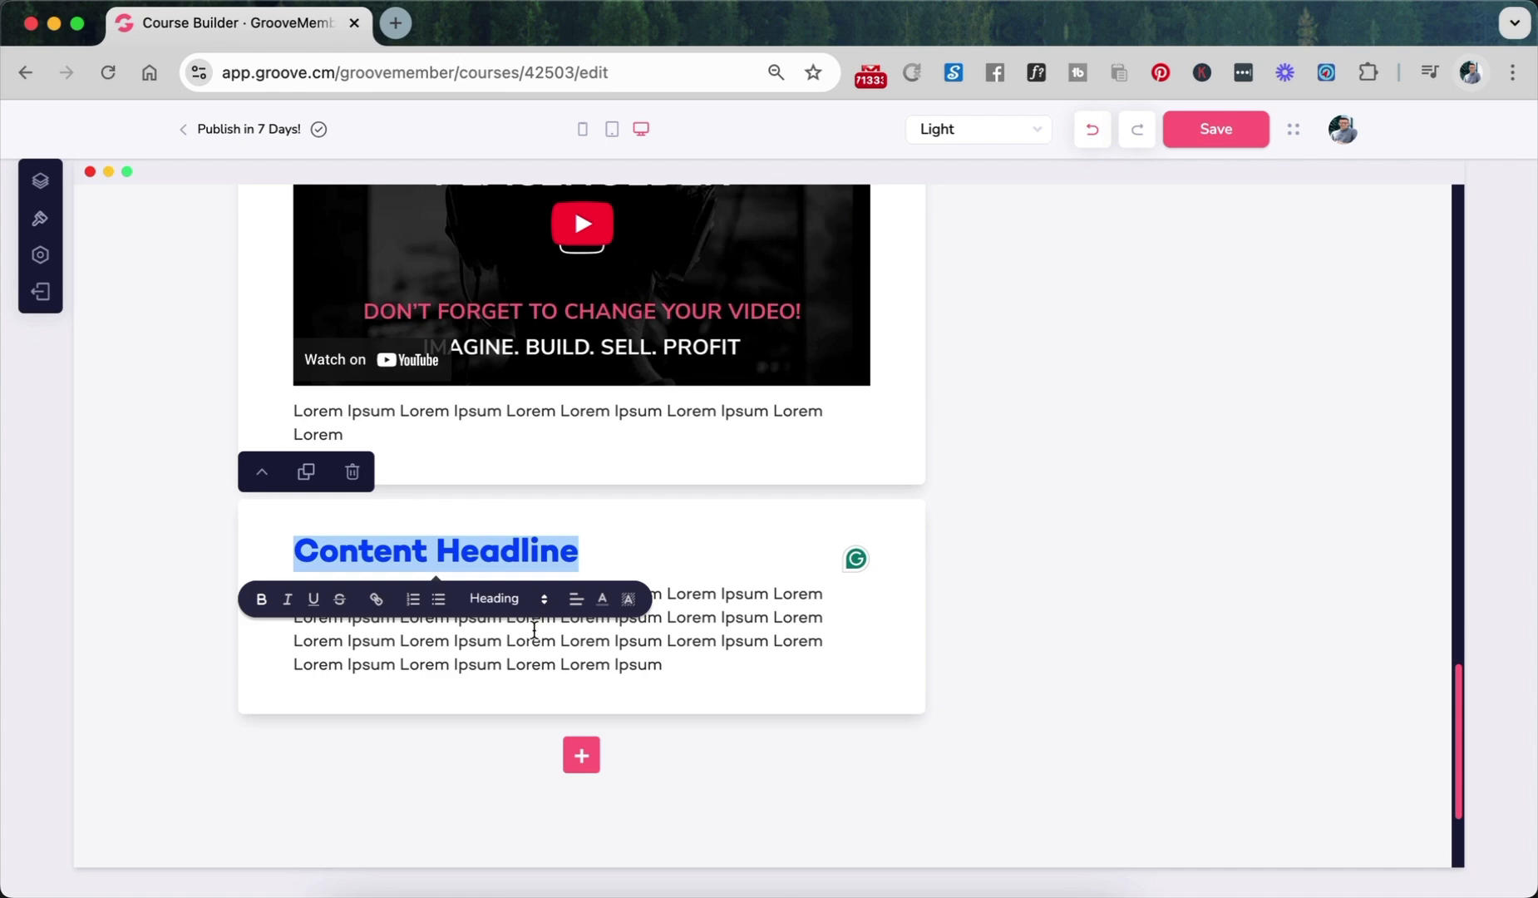
- Add an accordion section below the content section
{"action": "left_click", "coordinate": [581, 755]}
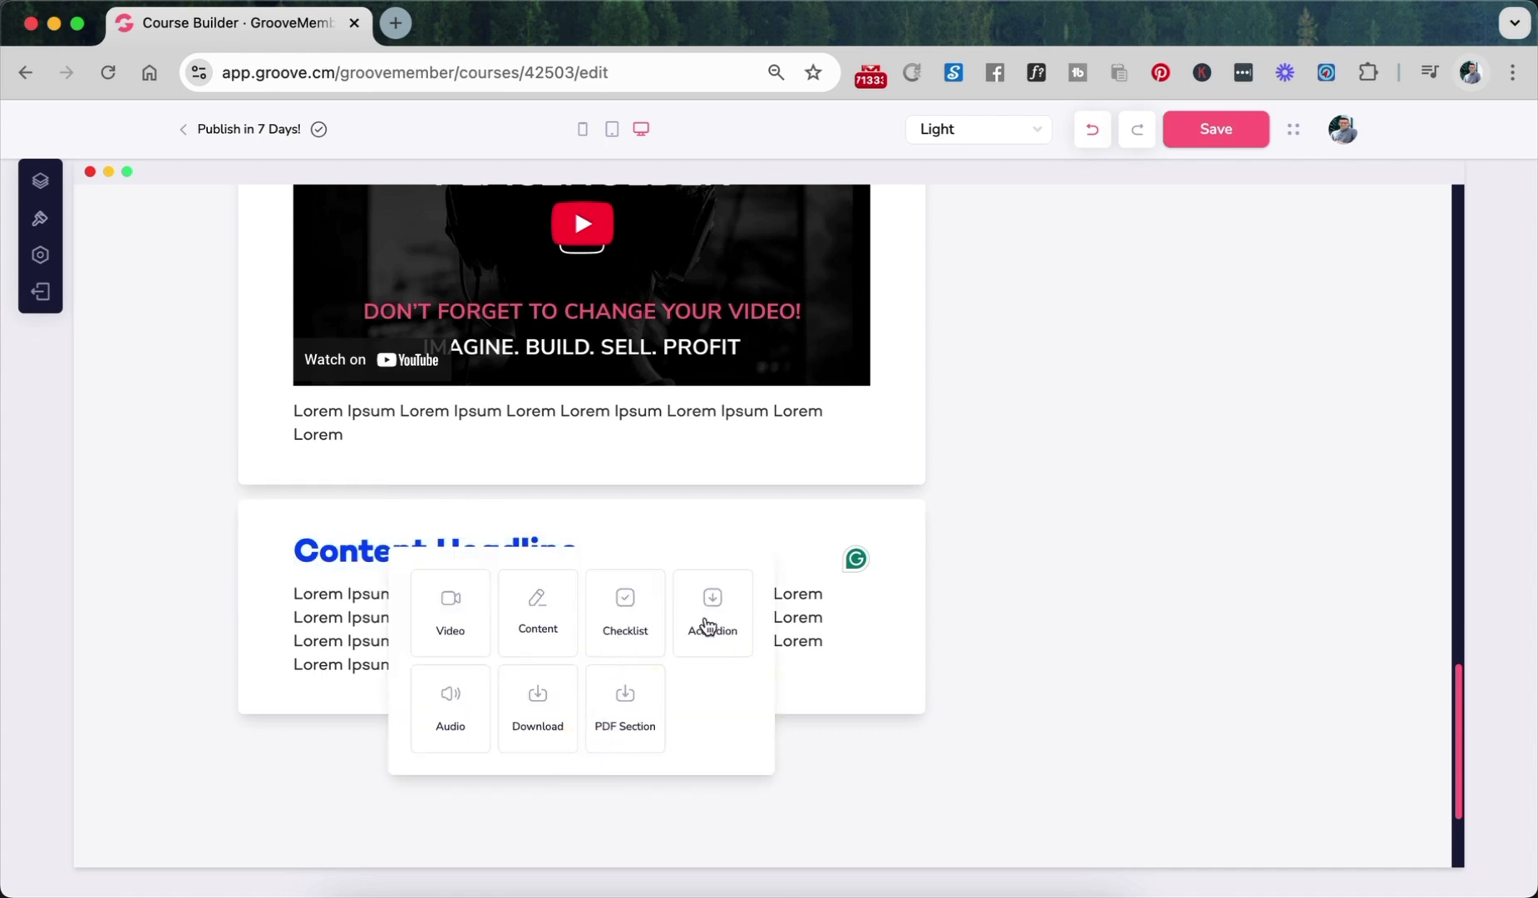
{"action": "left_click", "coordinate": [706, 626]}
{"action": "scroll", "coordinate": [639, 733], "scroll_direction": "down", "scroll_amount": 4}
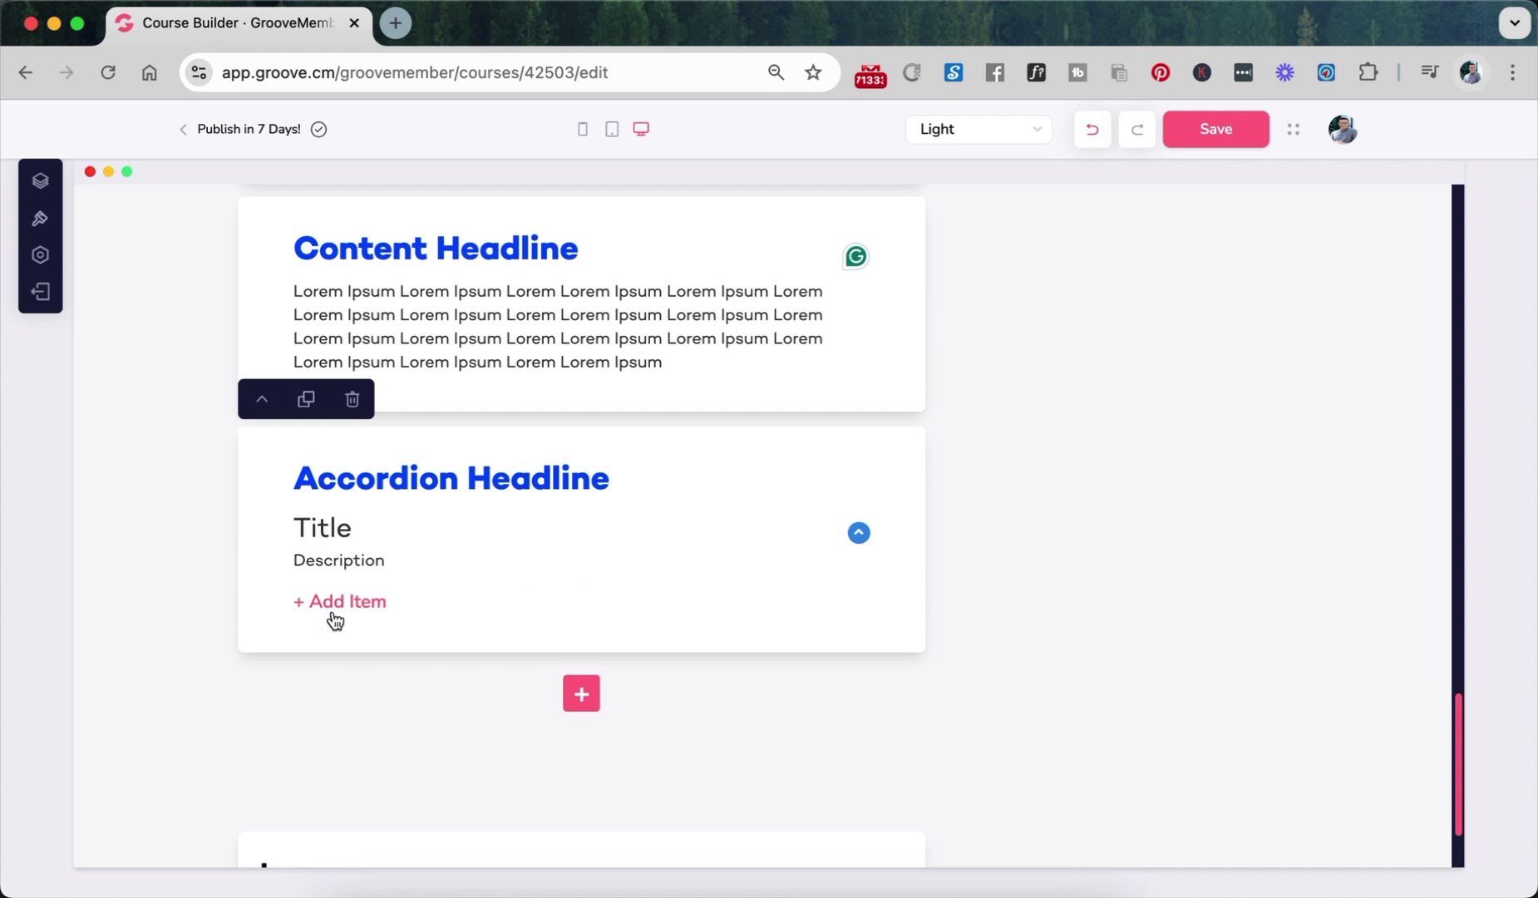
- Add a checklist section below the accordion and change its headline to "Complete the tasks:"
{"action": "left_click", "coordinate": [588, 697]}
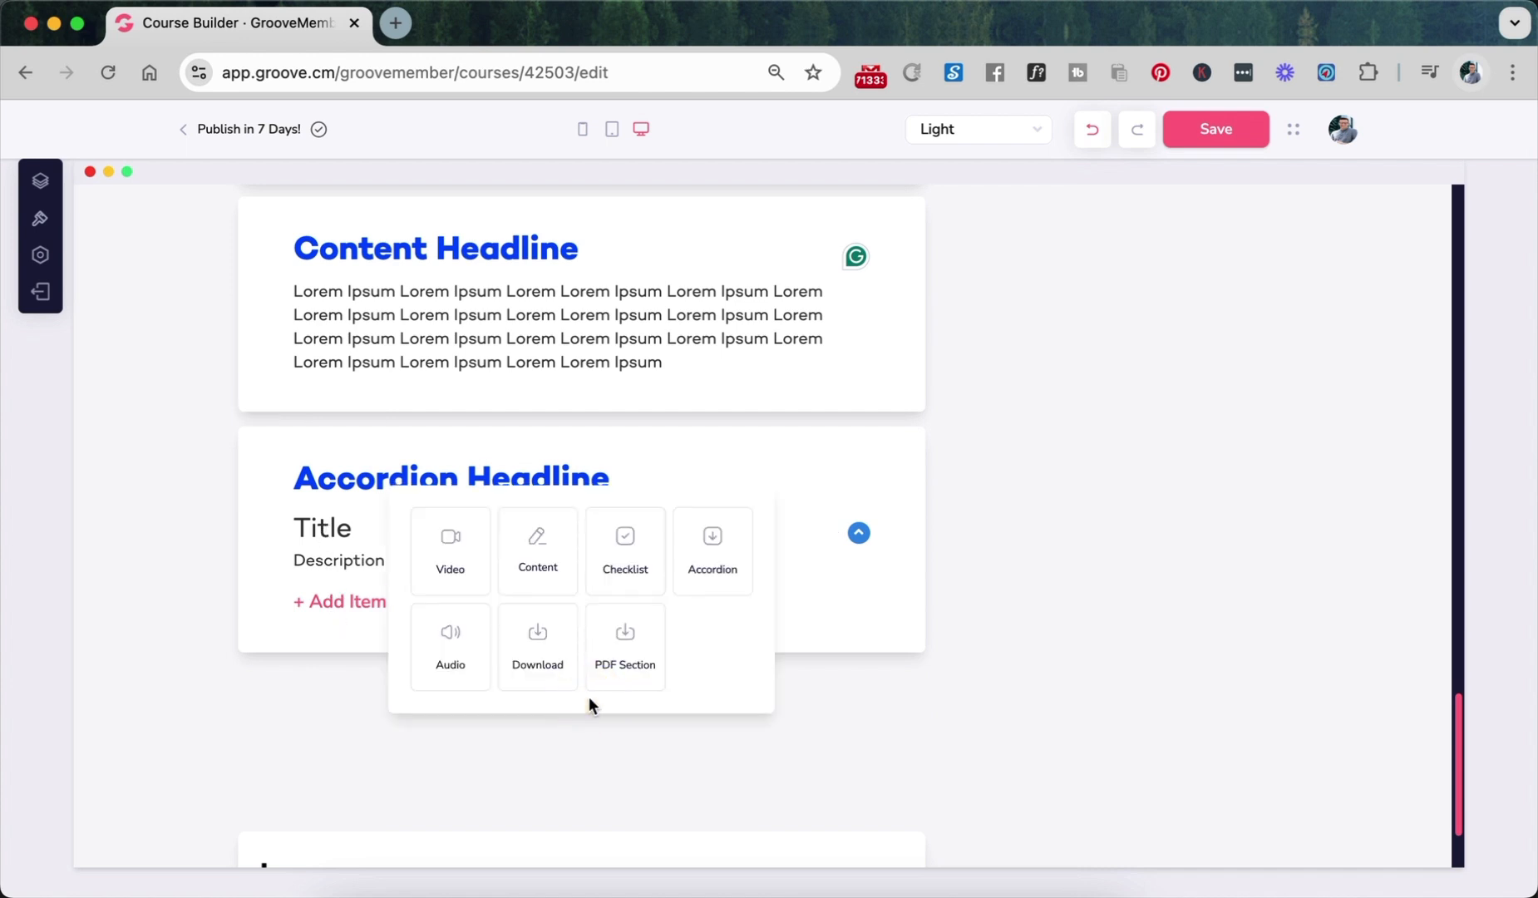
{"action": "left_click", "coordinate": [621, 586]}
{"action": "scroll", "coordinate": [569, 691], "scroll_direction": "down", "scroll_amount": 2}
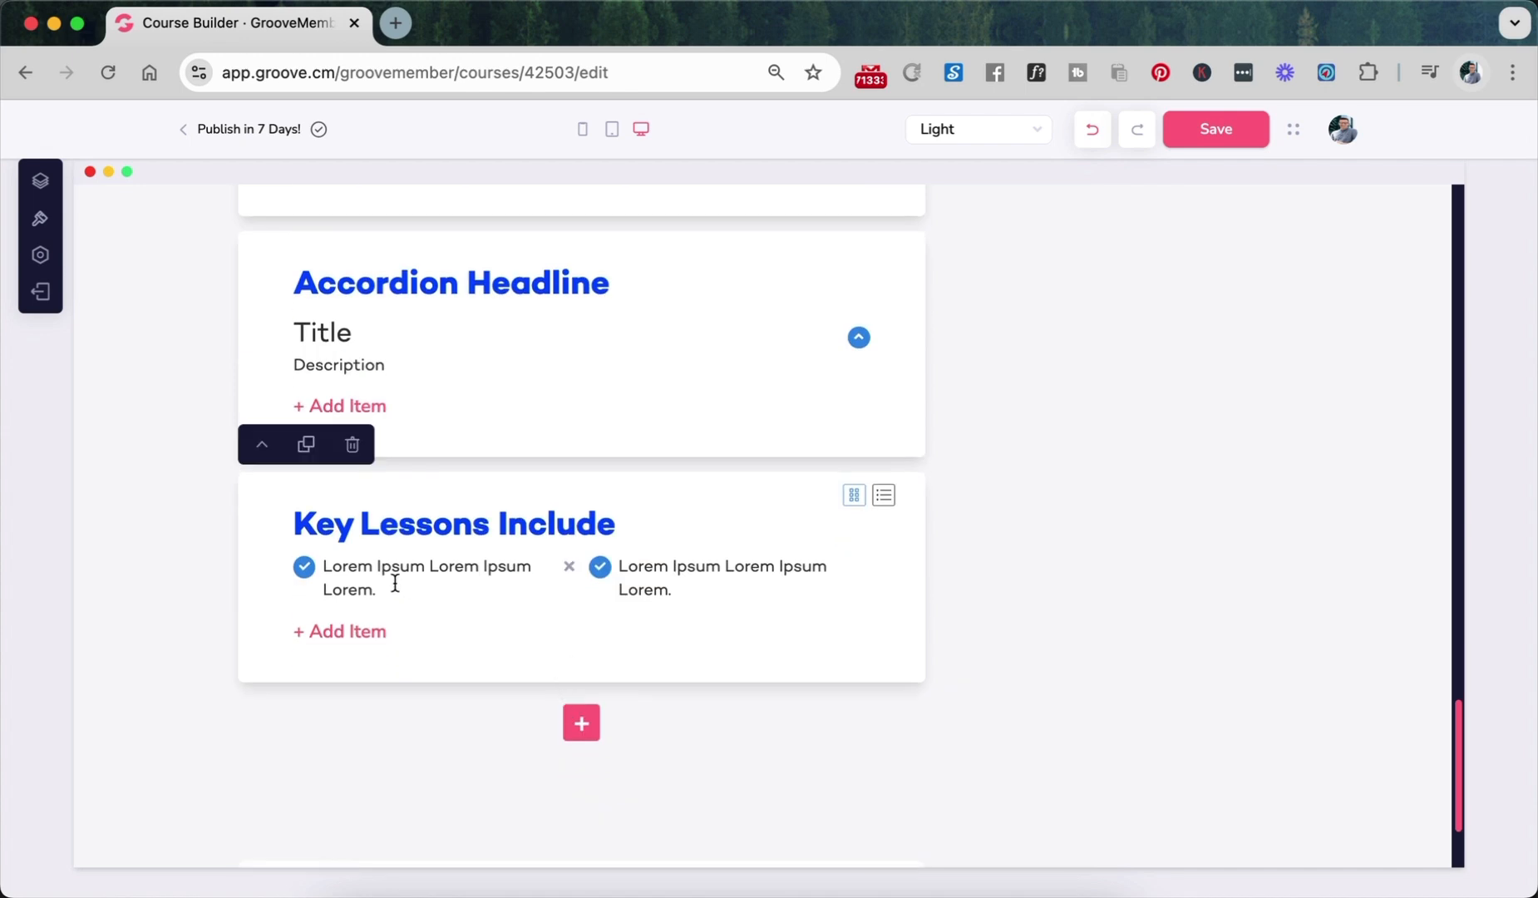
{"action": "triple_click", "coordinate": [394, 532]}
{"action": "type", "text": "Complete th"}
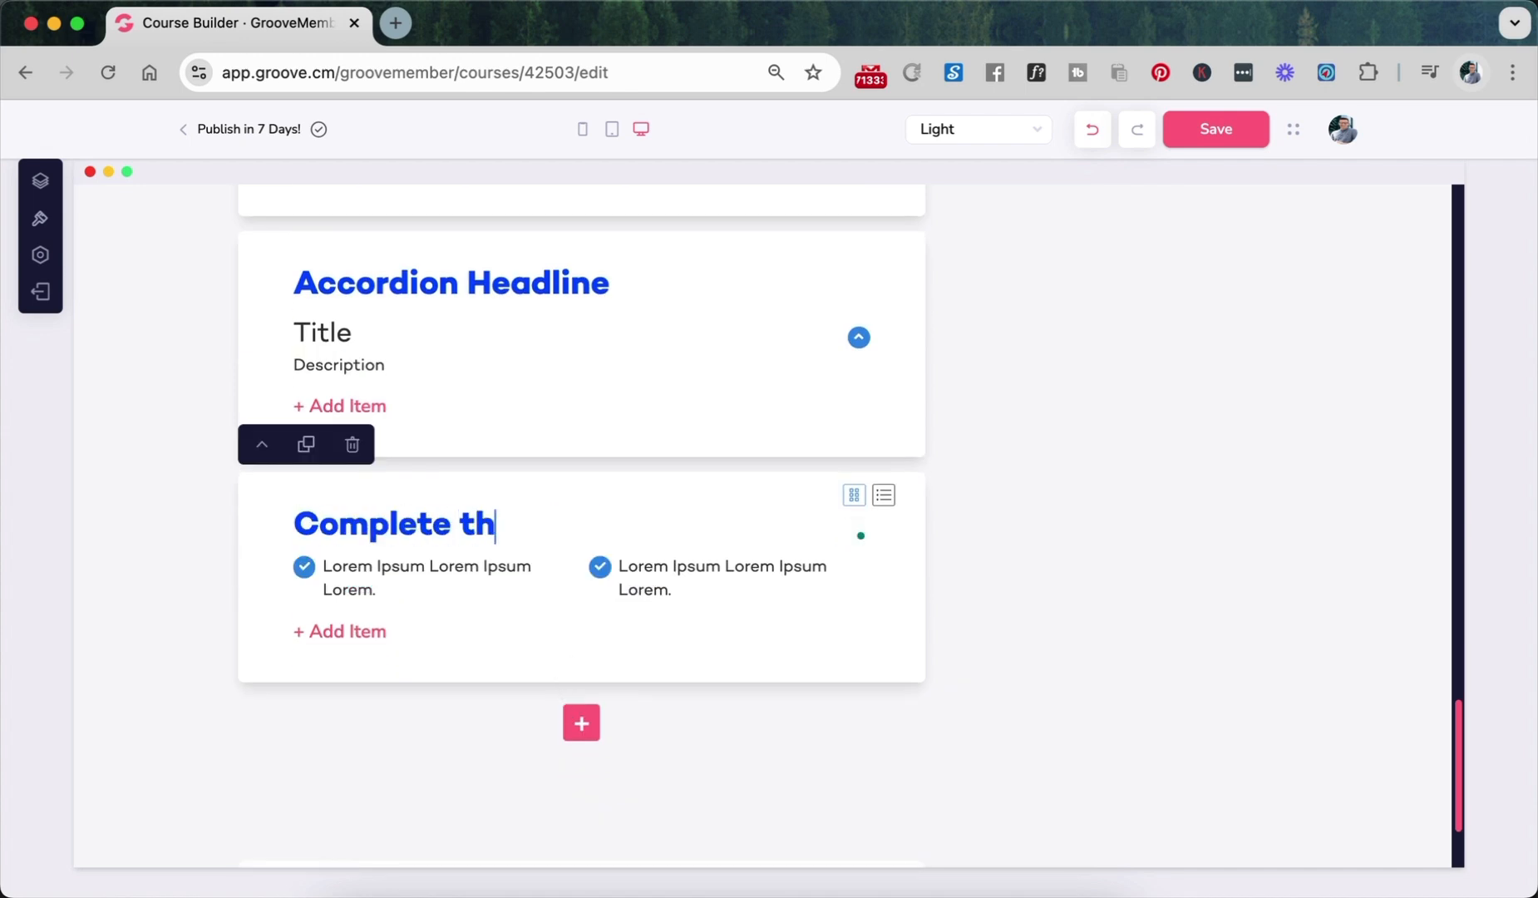
{"action": "type", "text": "e tasks:"}
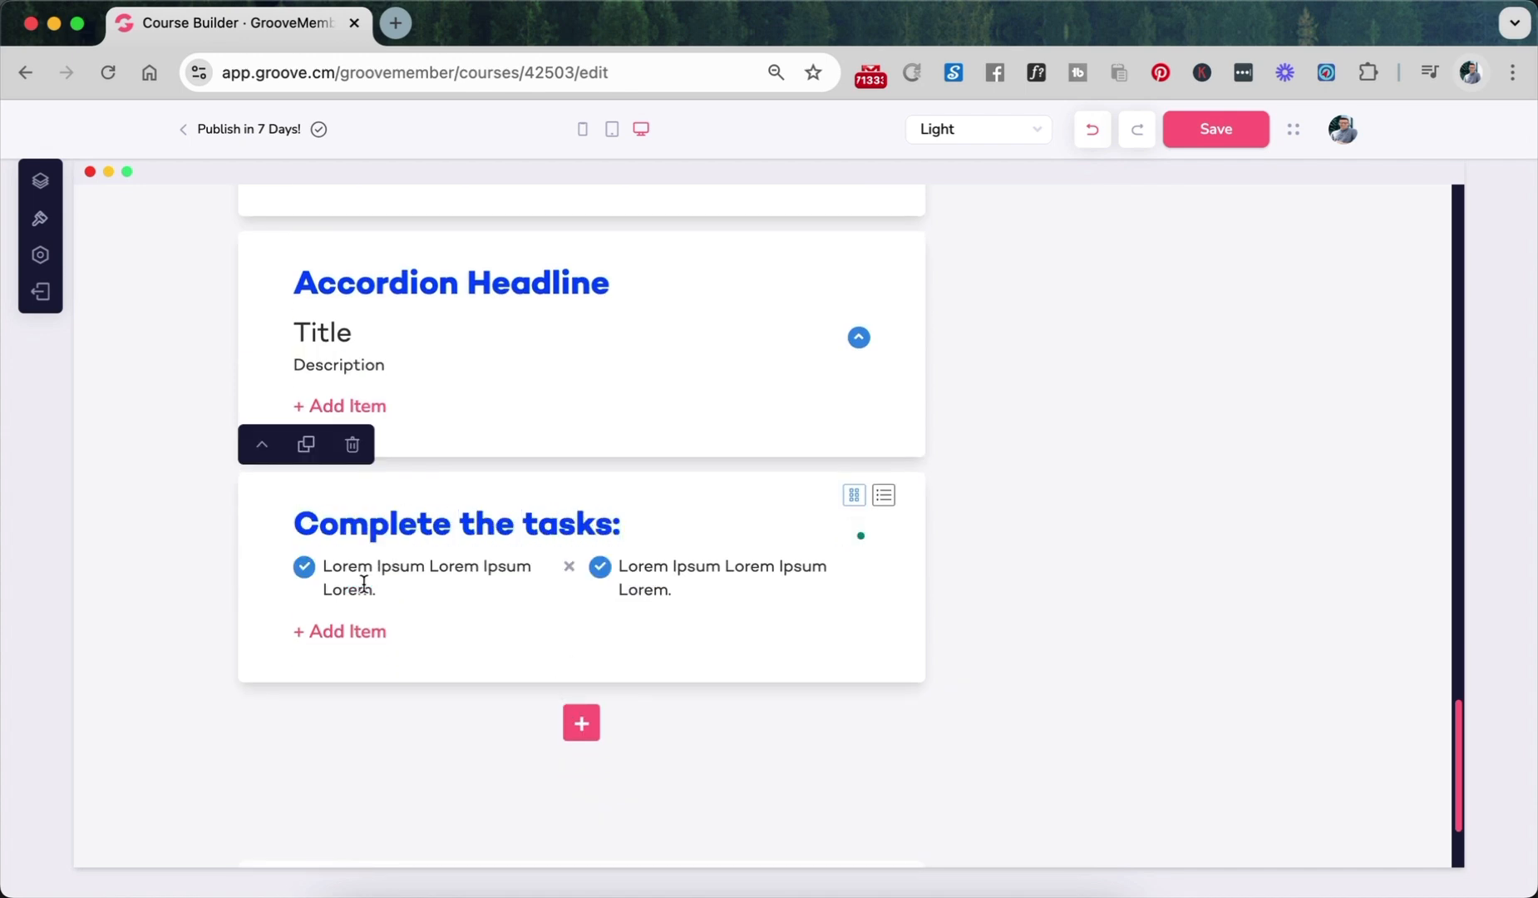
- Replace the two placeholder checklist items with "Task 1" and "Task 2"
{"action": "triple_click", "coordinate": [363, 583]}
{"action": "type", "text": "Task 1"}
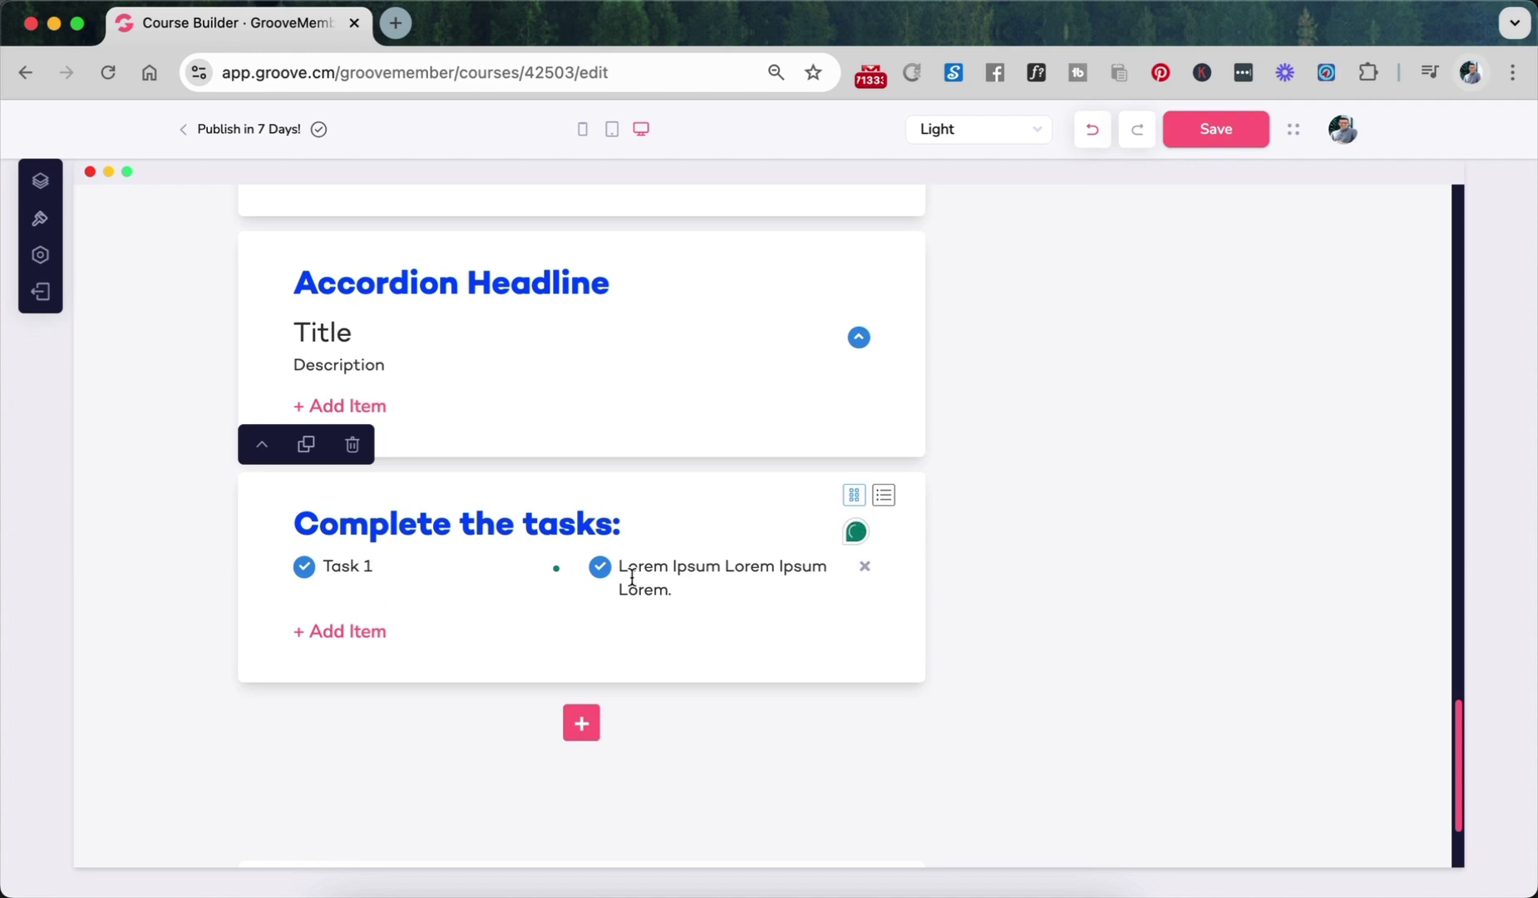
{"action": "triple_click", "coordinate": [631, 578]}
{"action": "type", "text": "Task"}
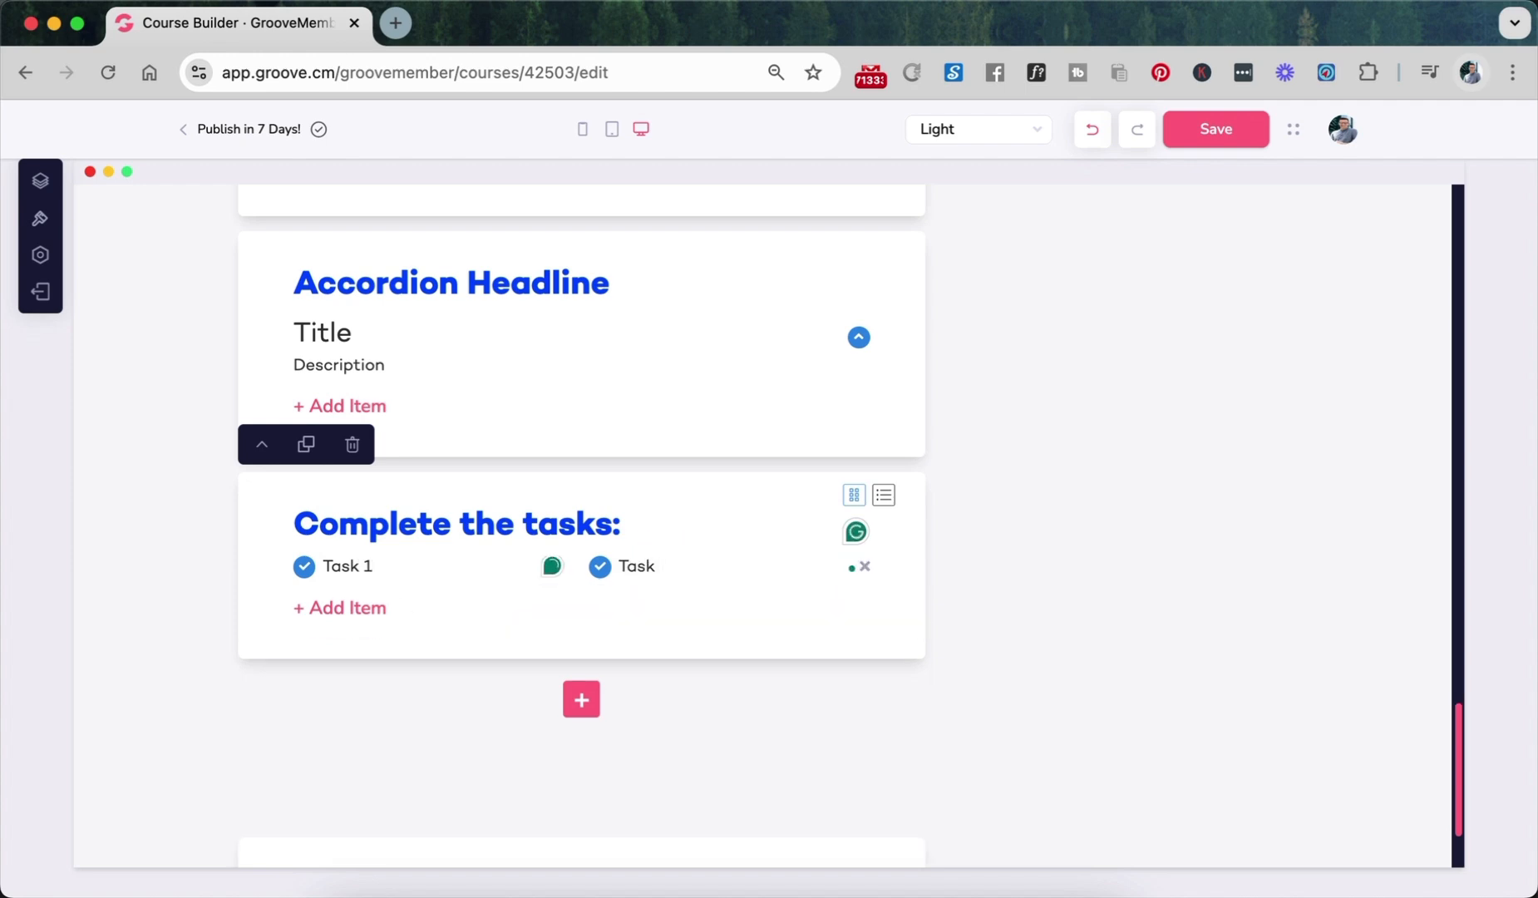
{"action": "type", "text": " 2"}
- Save the course and return to the membership's course list
{"action": "scroll", "coordinate": [662, 579], "scroll_direction": "up", "scroll_amount": 15}
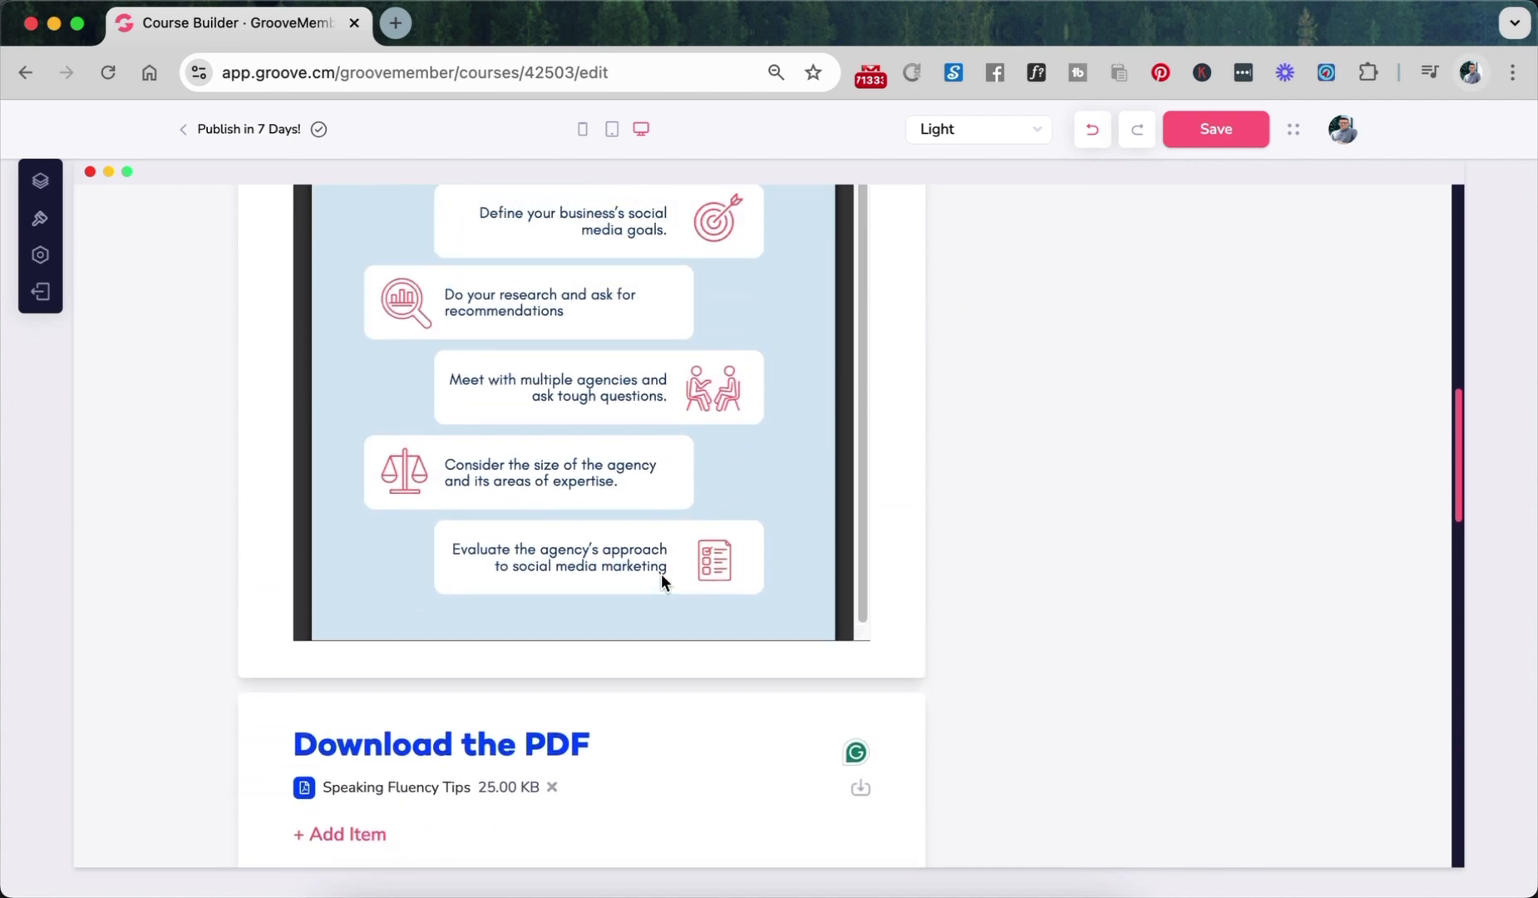
{"action": "scroll", "coordinate": [944, 483], "scroll_direction": "up", "scroll_amount": 10}
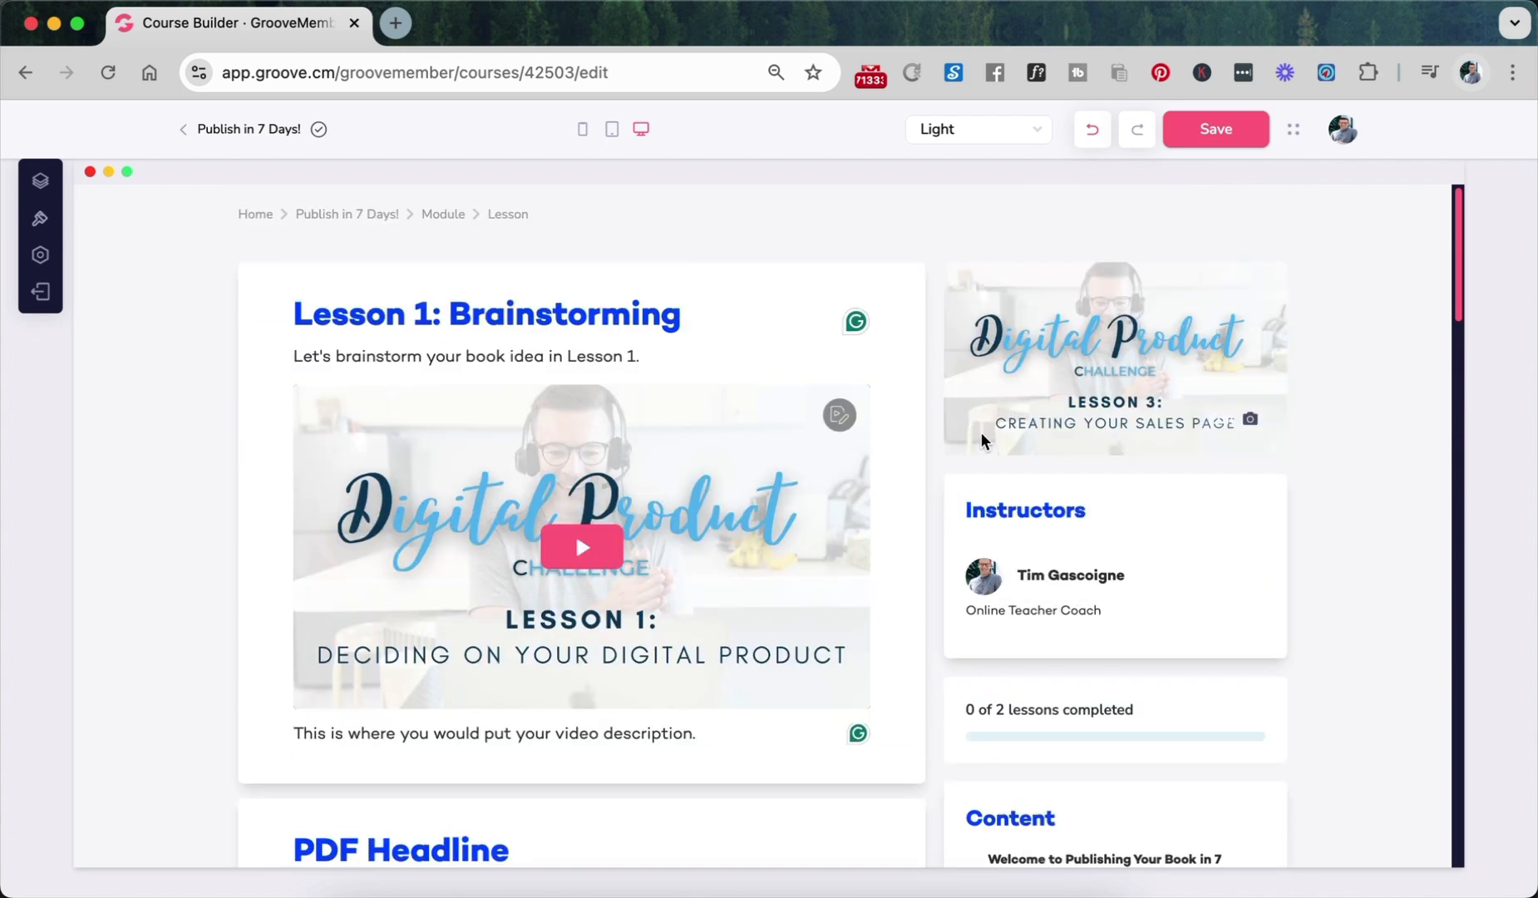
{"action": "left_click", "coordinate": [1231, 129]}
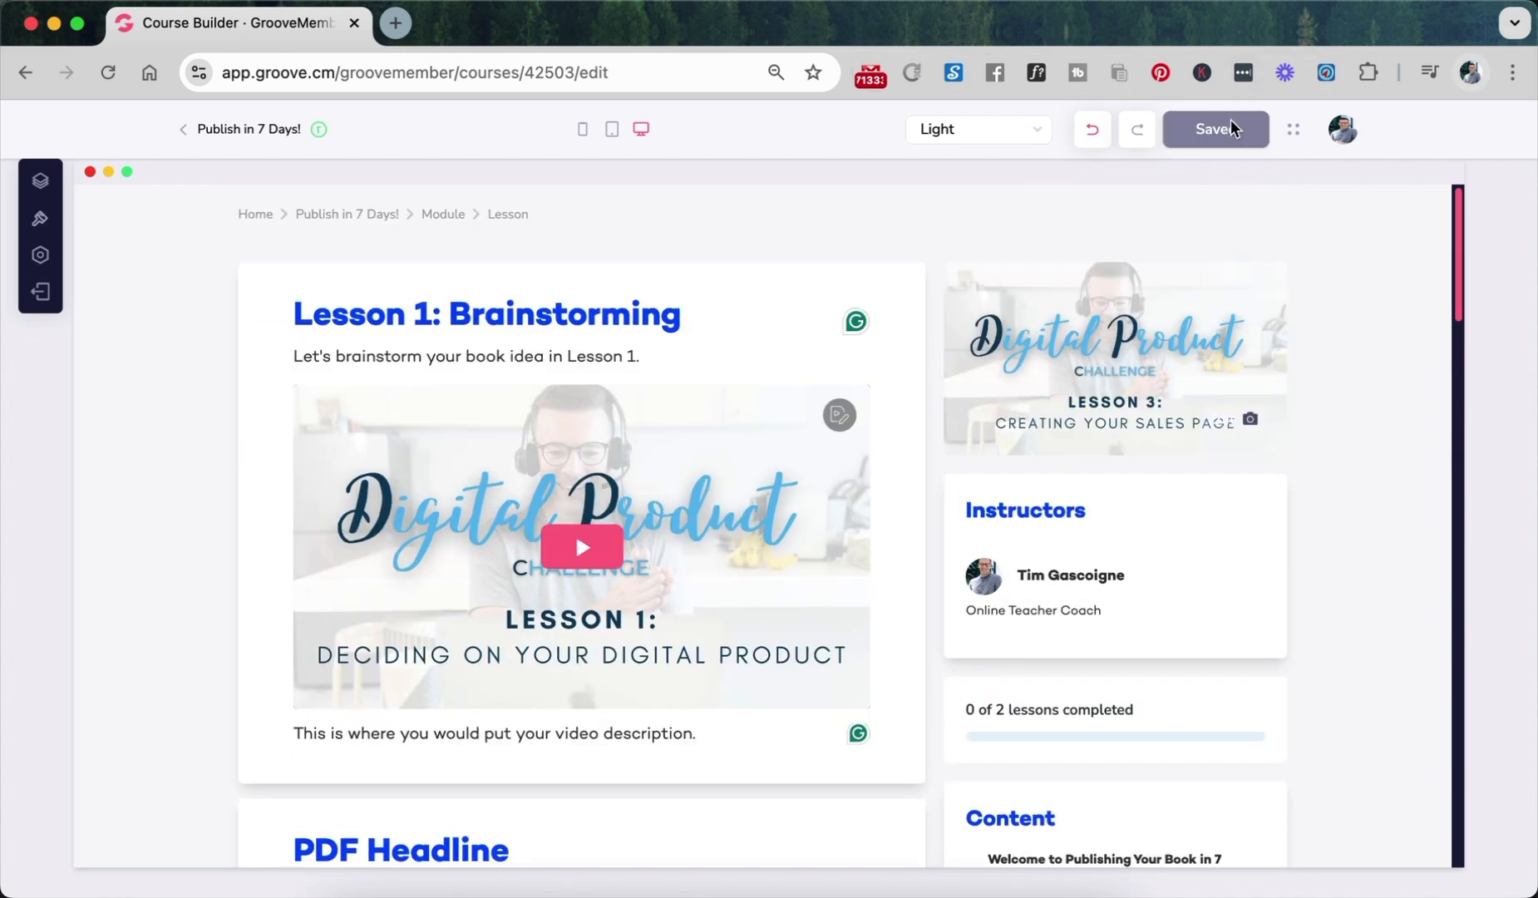
{"action": "left_click", "coordinate": [205, 132]}
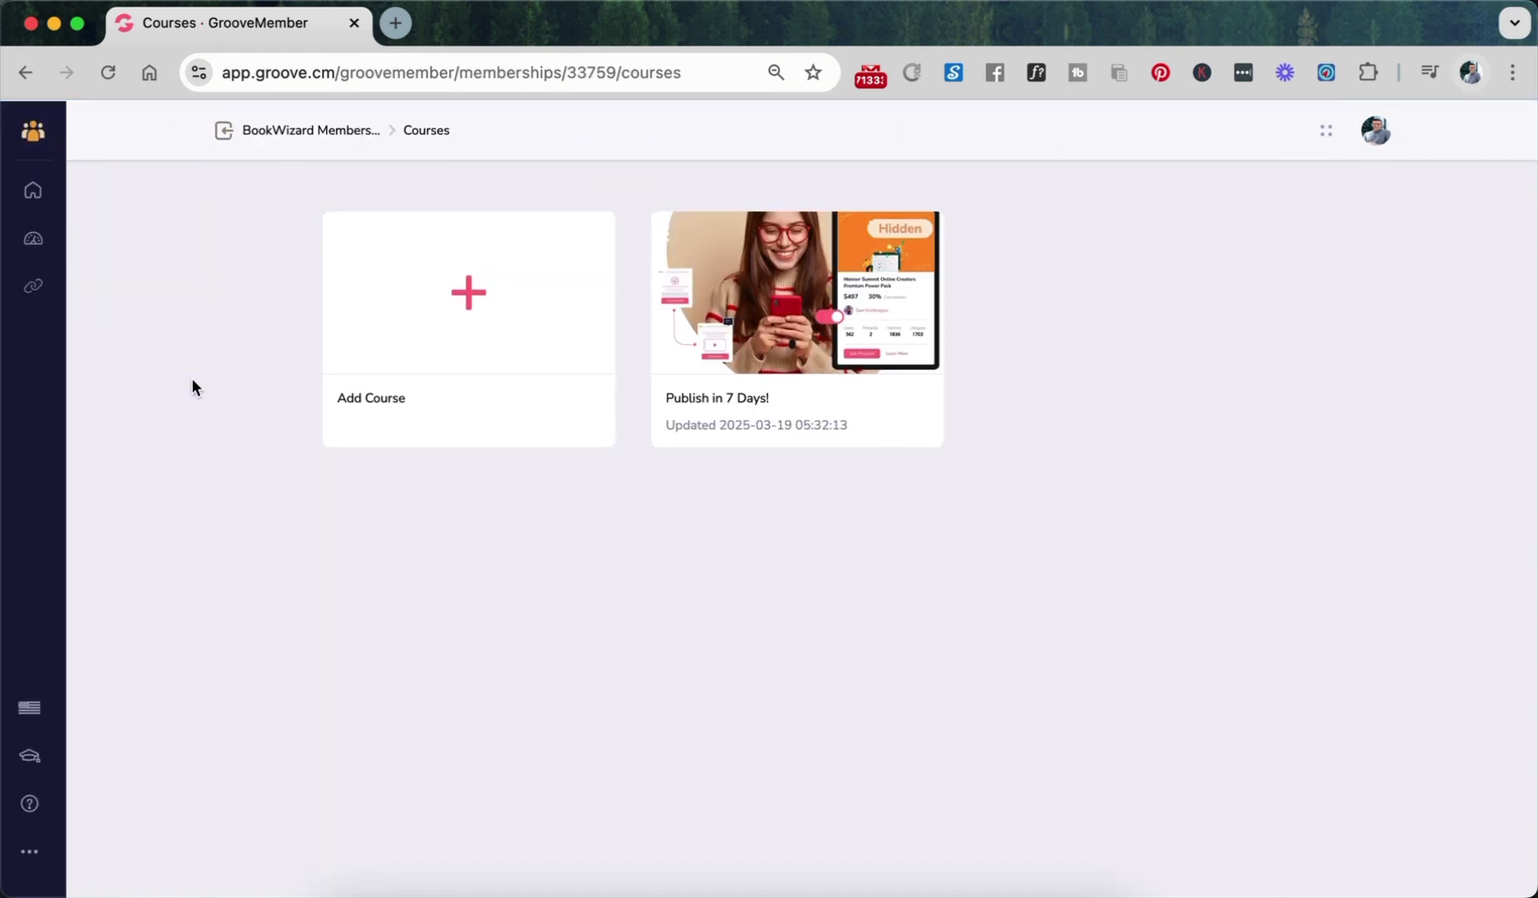
- Review the general and template settings of the "Publish in 7 Days!" course, then close them without changes
{"action": "mouse_move", "coordinate": [695, 348]}
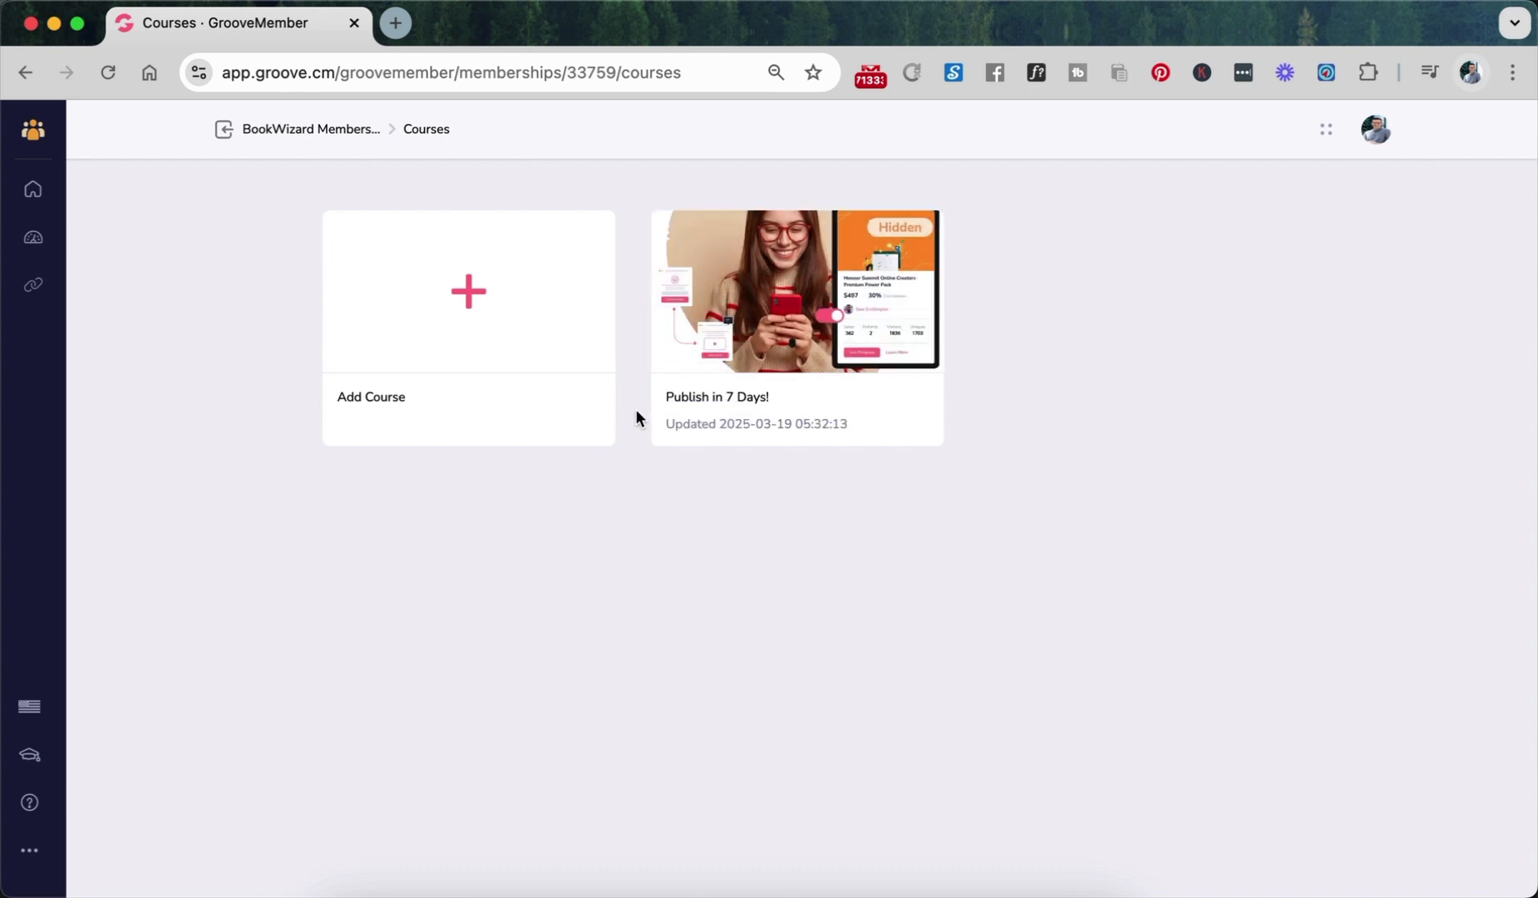
{"action": "mouse_move", "coordinate": [787, 317]}
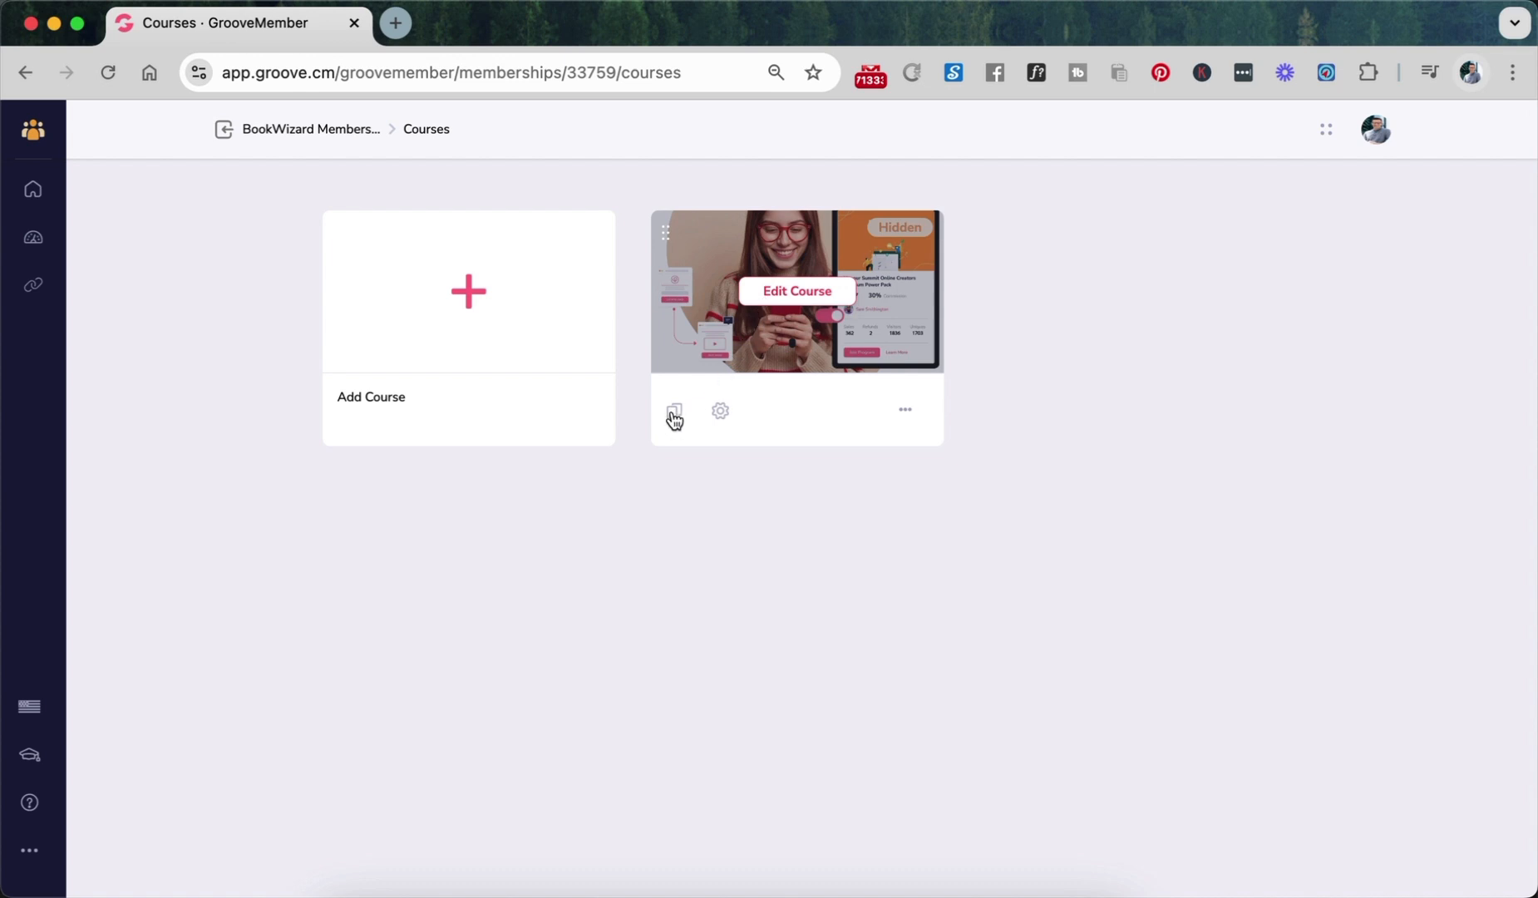
{"action": "left_click", "coordinate": [720, 413]}
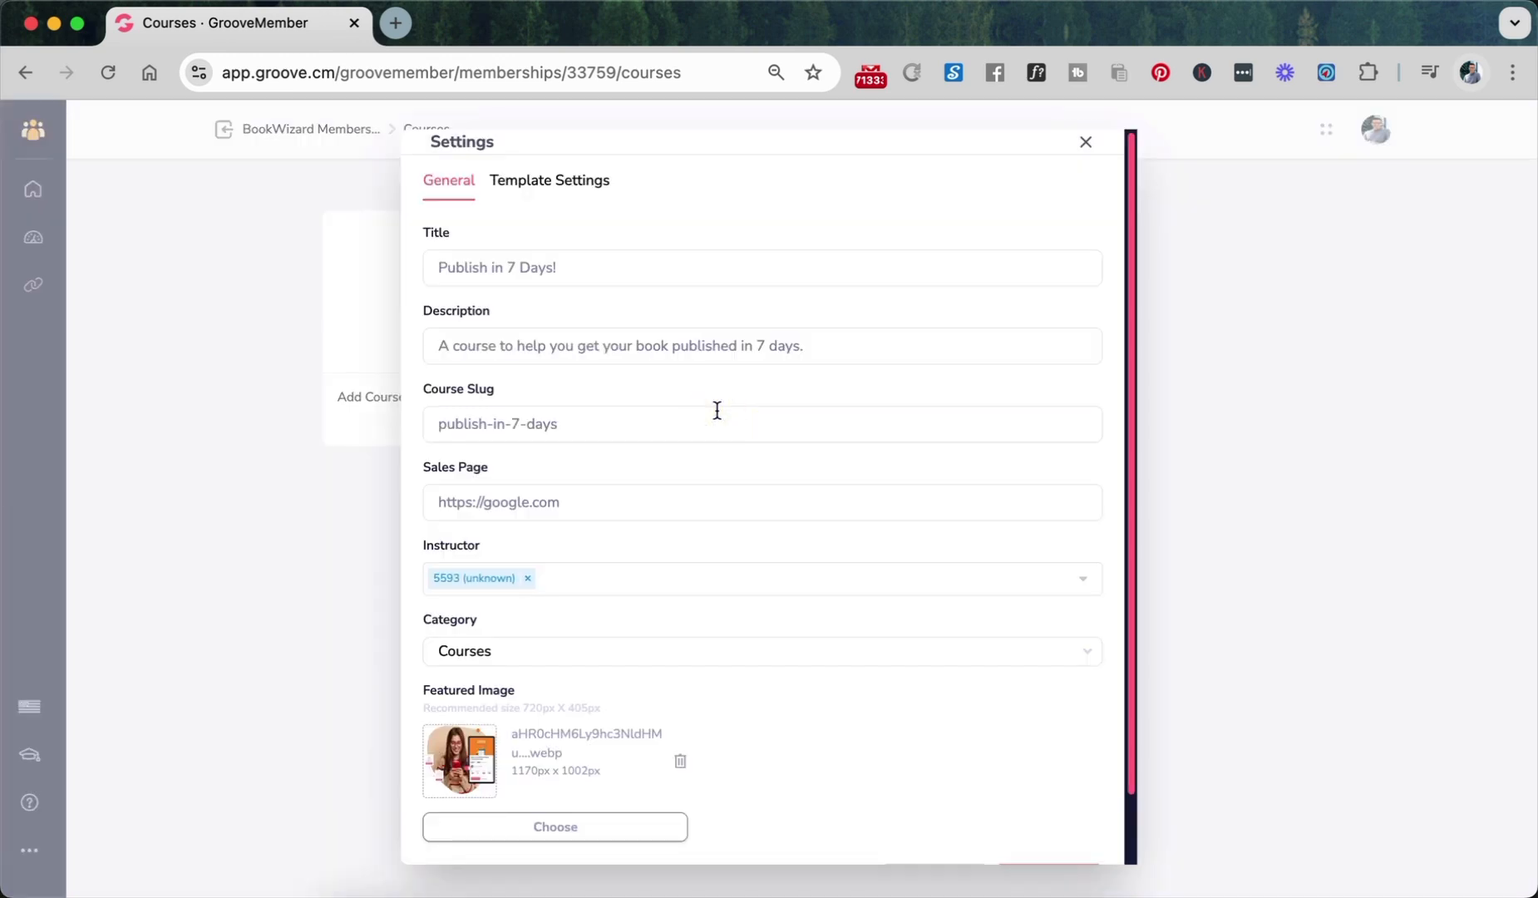
{"action": "scroll", "coordinate": [640, 542], "scroll_direction": "down", "scroll_amount": 2}
{"action": "scroll", "coordinate": [644, 515], "scroll_direction": "up", "scroll_amount": 2}
{"action": "left_click", "coordinate": [526, 183]}
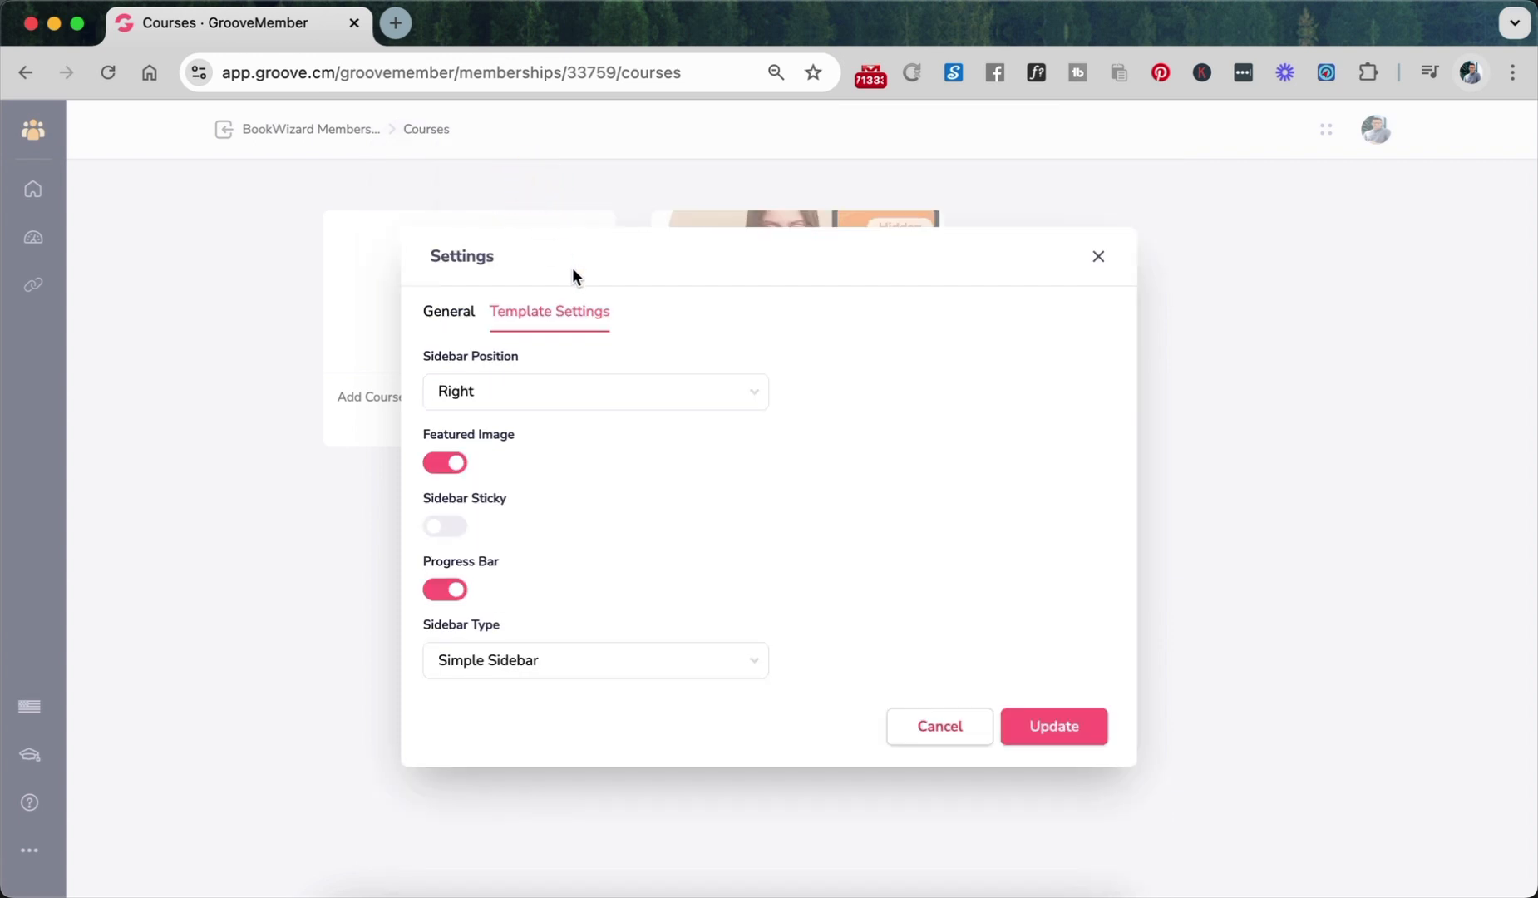
{"action": "left_click", "coordinate": [1096, 260]}
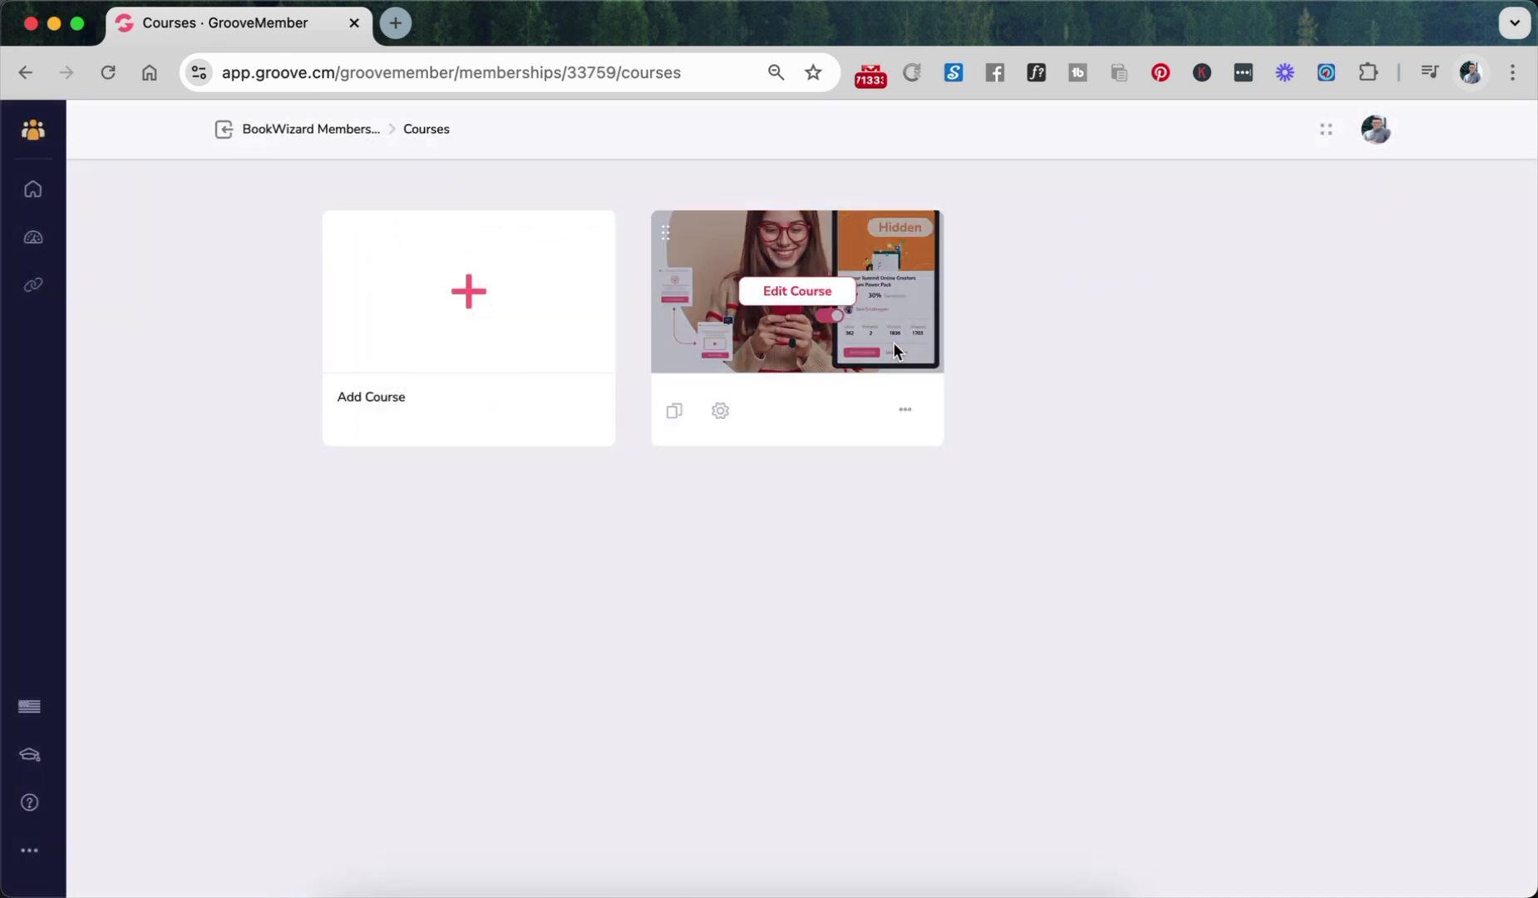
- Make the "Publish in 7 Days!" course live
{"action": "left_click", "coordinate": [906, 413]}
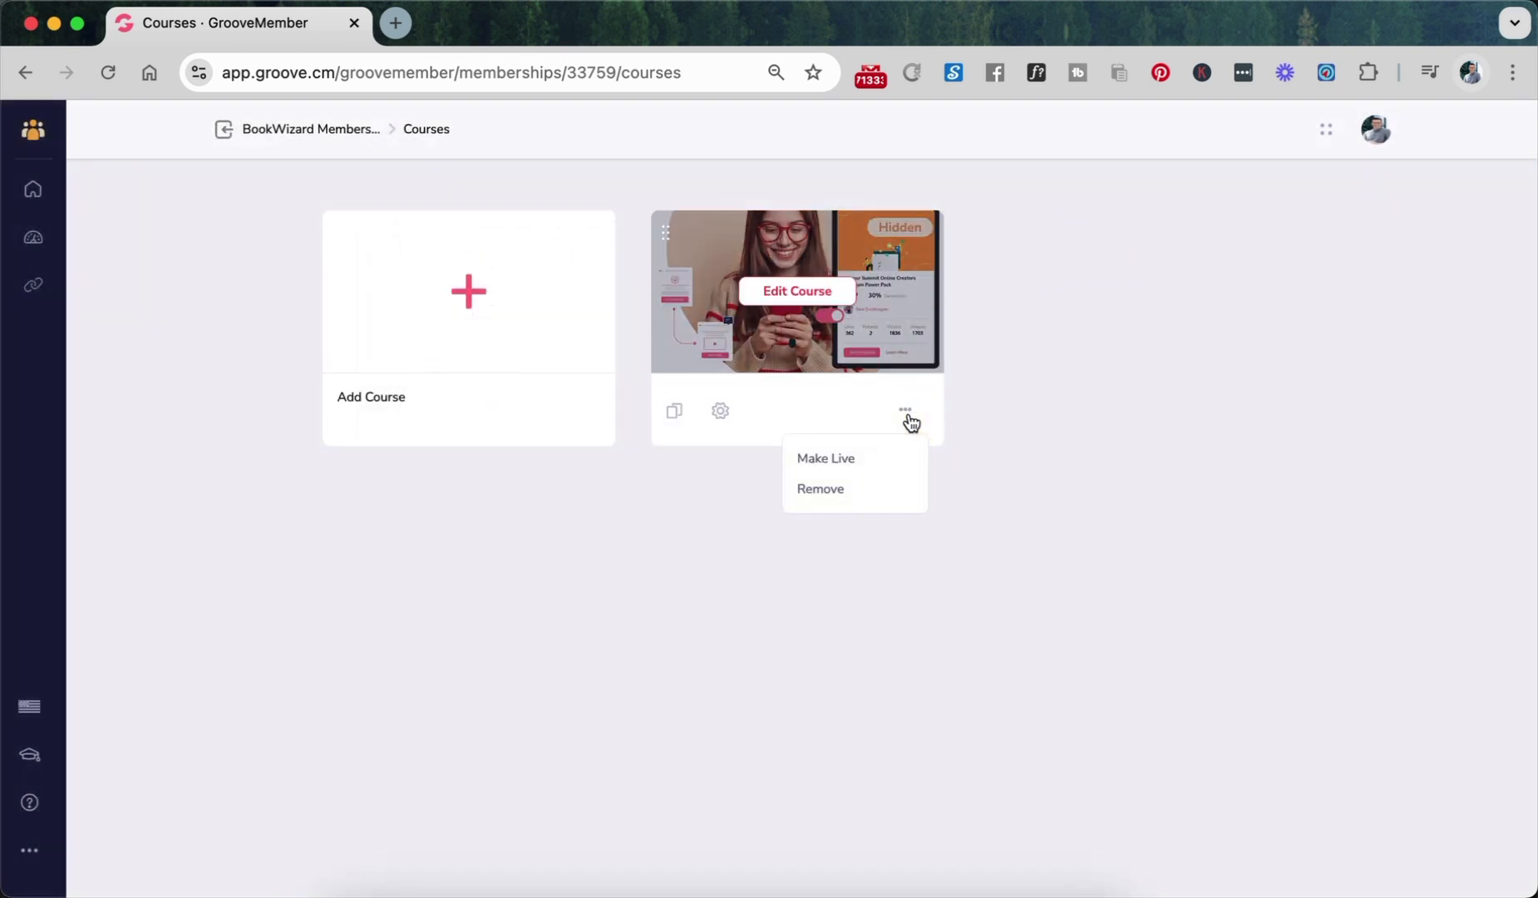
{"action": "left_click", "coordinate": [856, 459]}
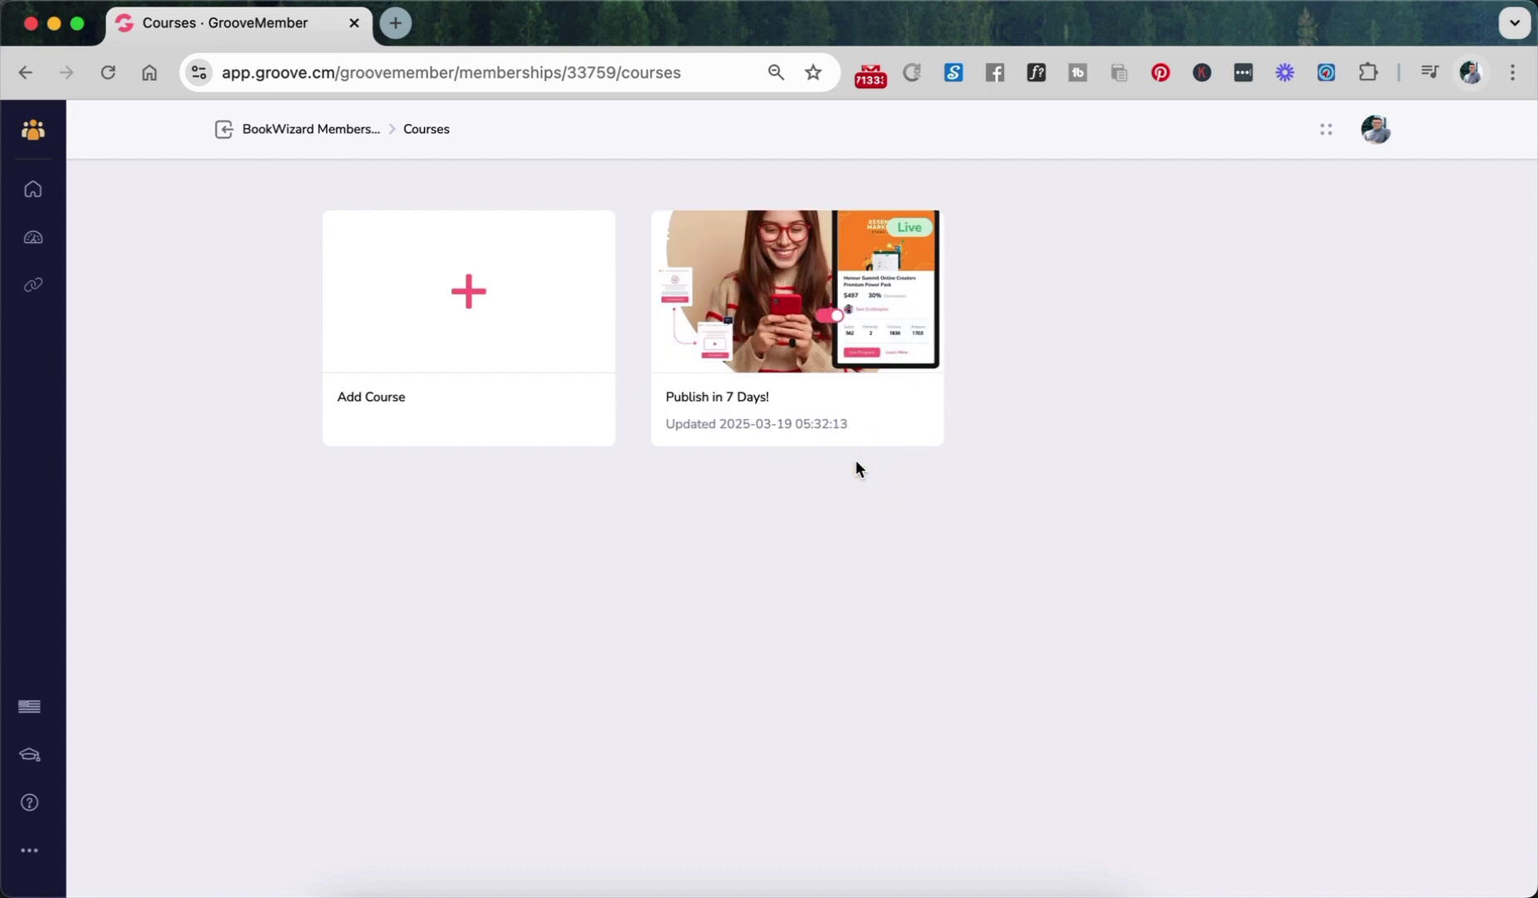
{"action": "mouse_move", "coordinate": [796, 285]}
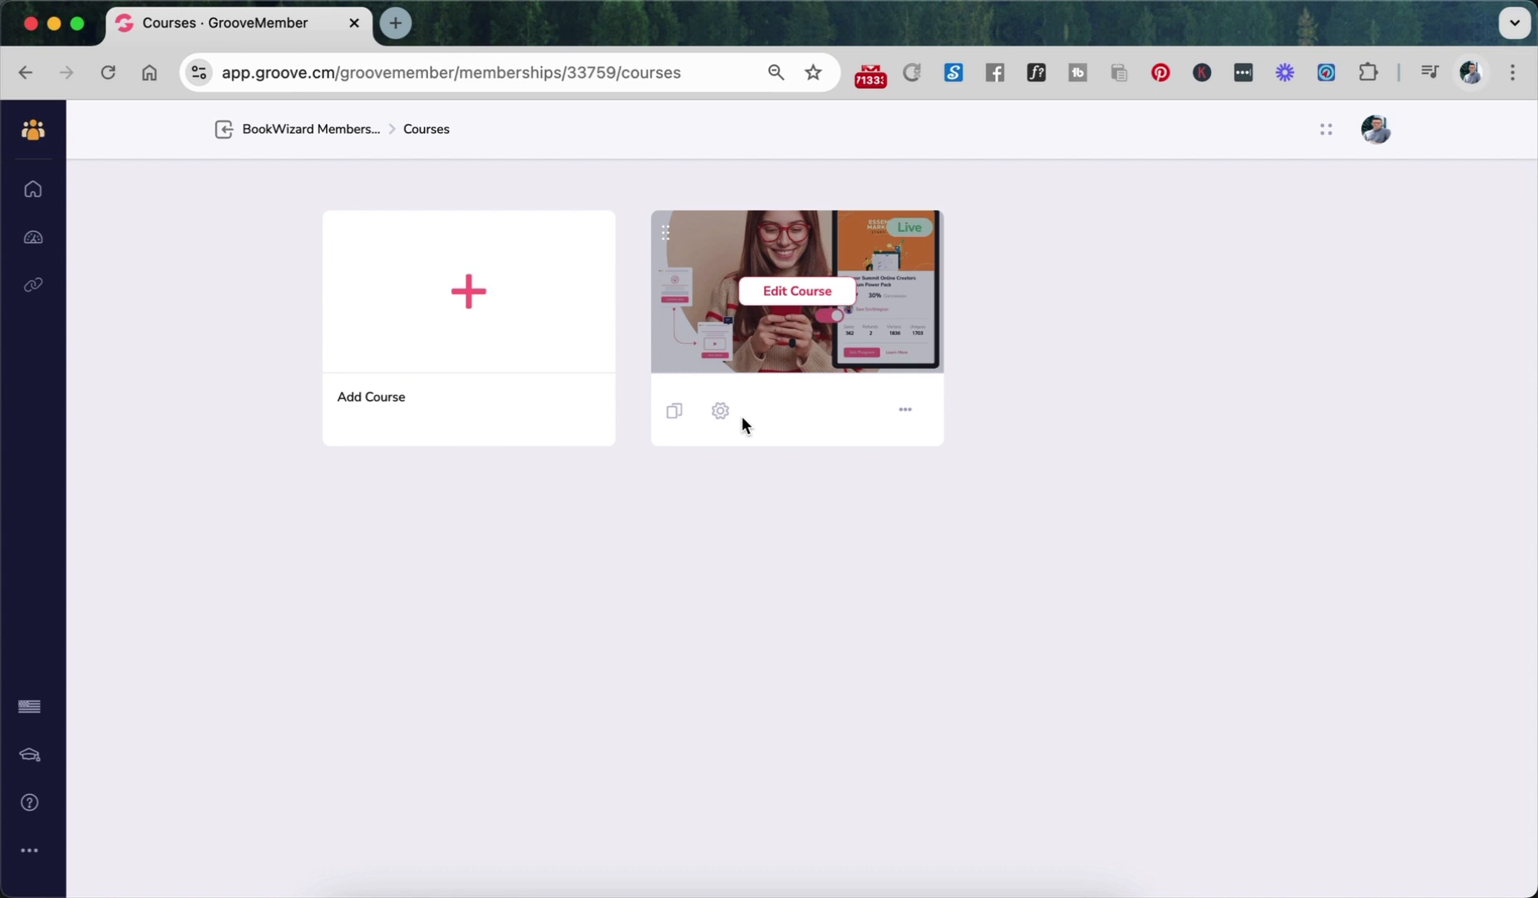
- Leave the course list and create a new access level named "Full Access" for the membership
{"action": "left_click", "coordinate": [224, 129]}
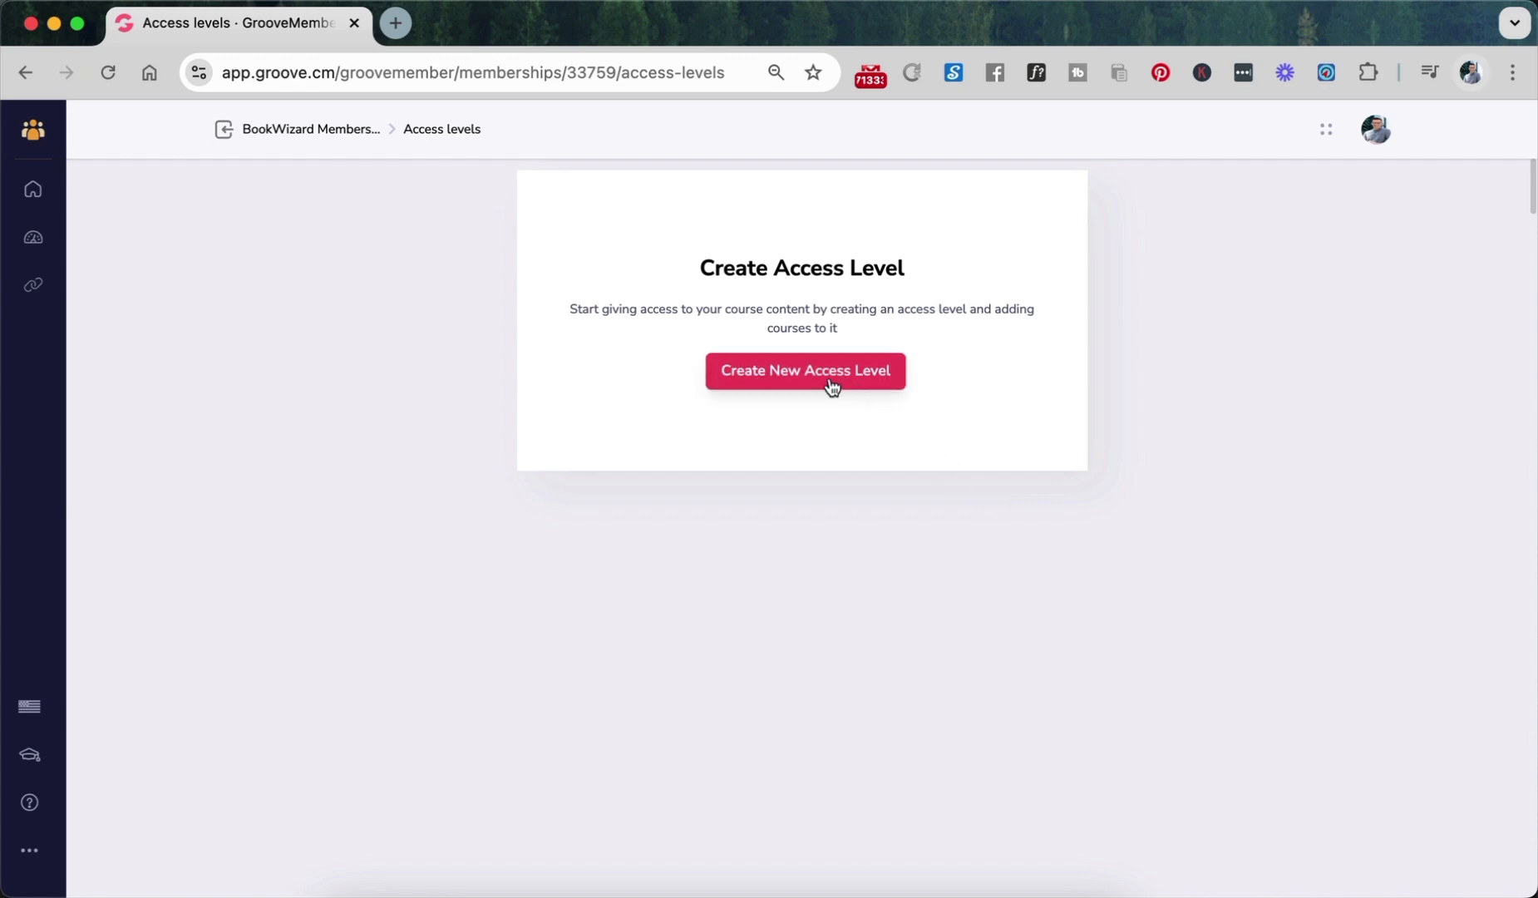
{"action": "left_click", "coordinate": [831, 384]}
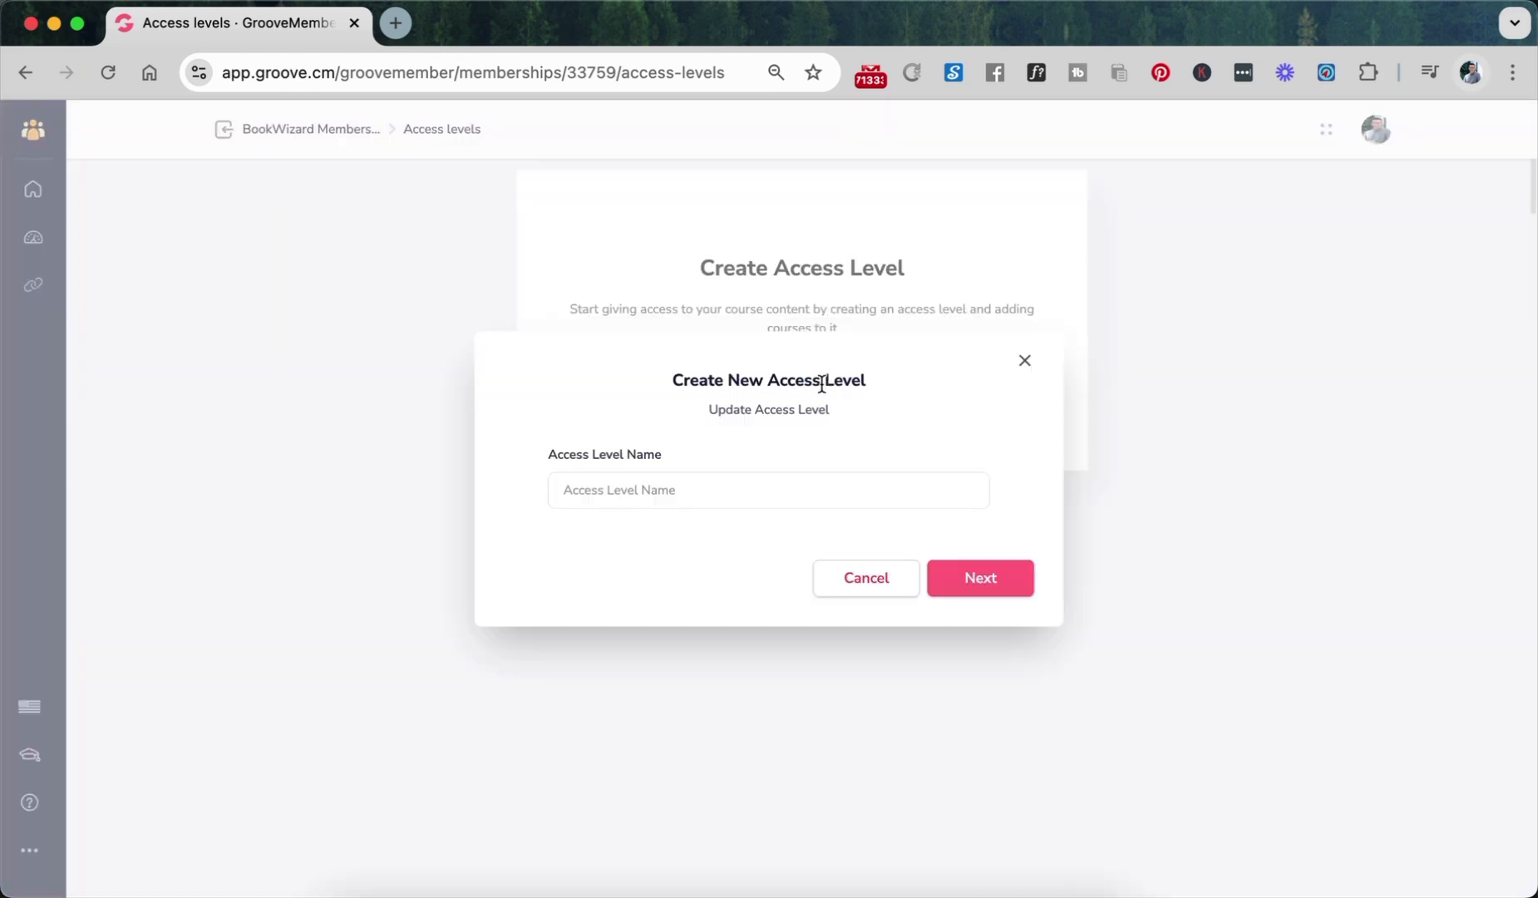
{"action": "left_click", "coordinate": [714, 486]}
{"action": "type", "text": "Full Access"}
{"action": "left_click", "coordinate": [978, 582]}
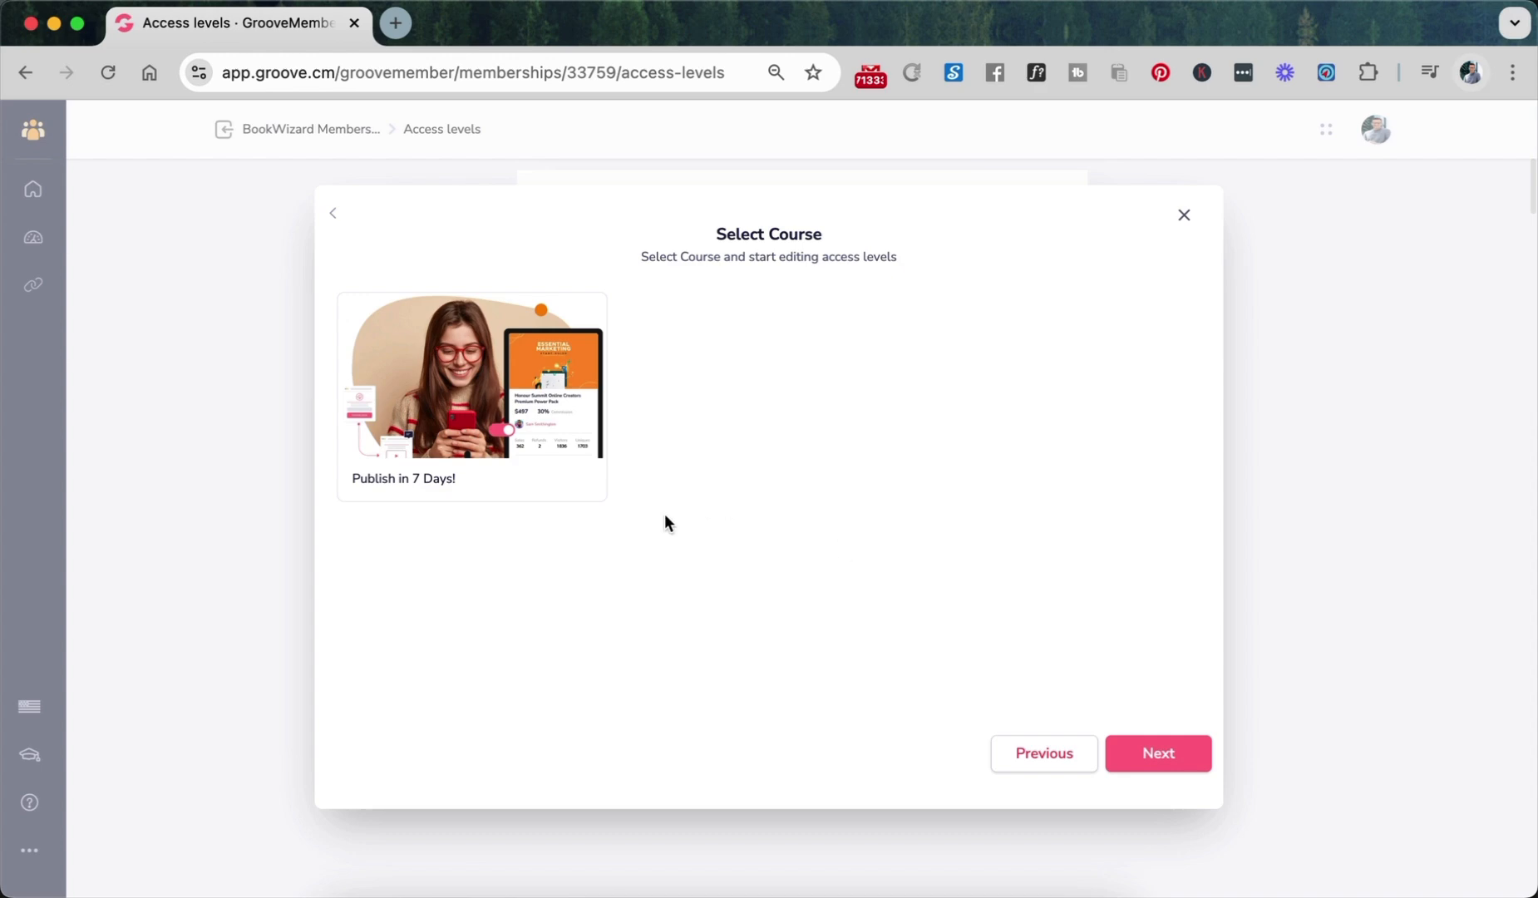
- Include the "Publish in 7 Days!" course in the access level and set its module access to Instant
{"action": "left_click", "coordinate": [478, 376]}
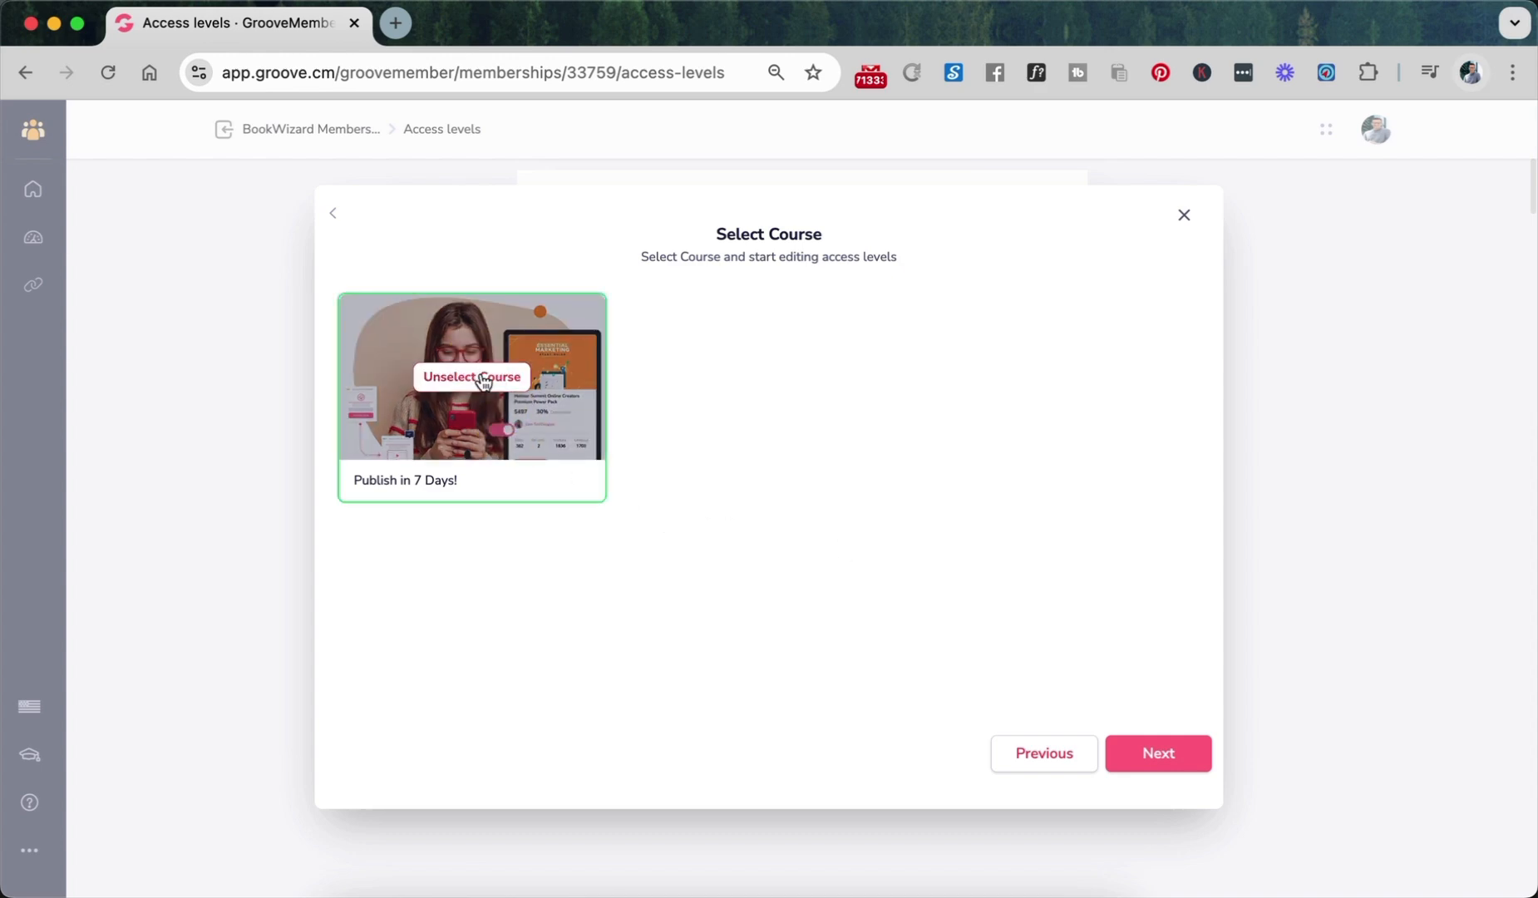
{"action": "left_click", "coordinate": [1197, 754]}
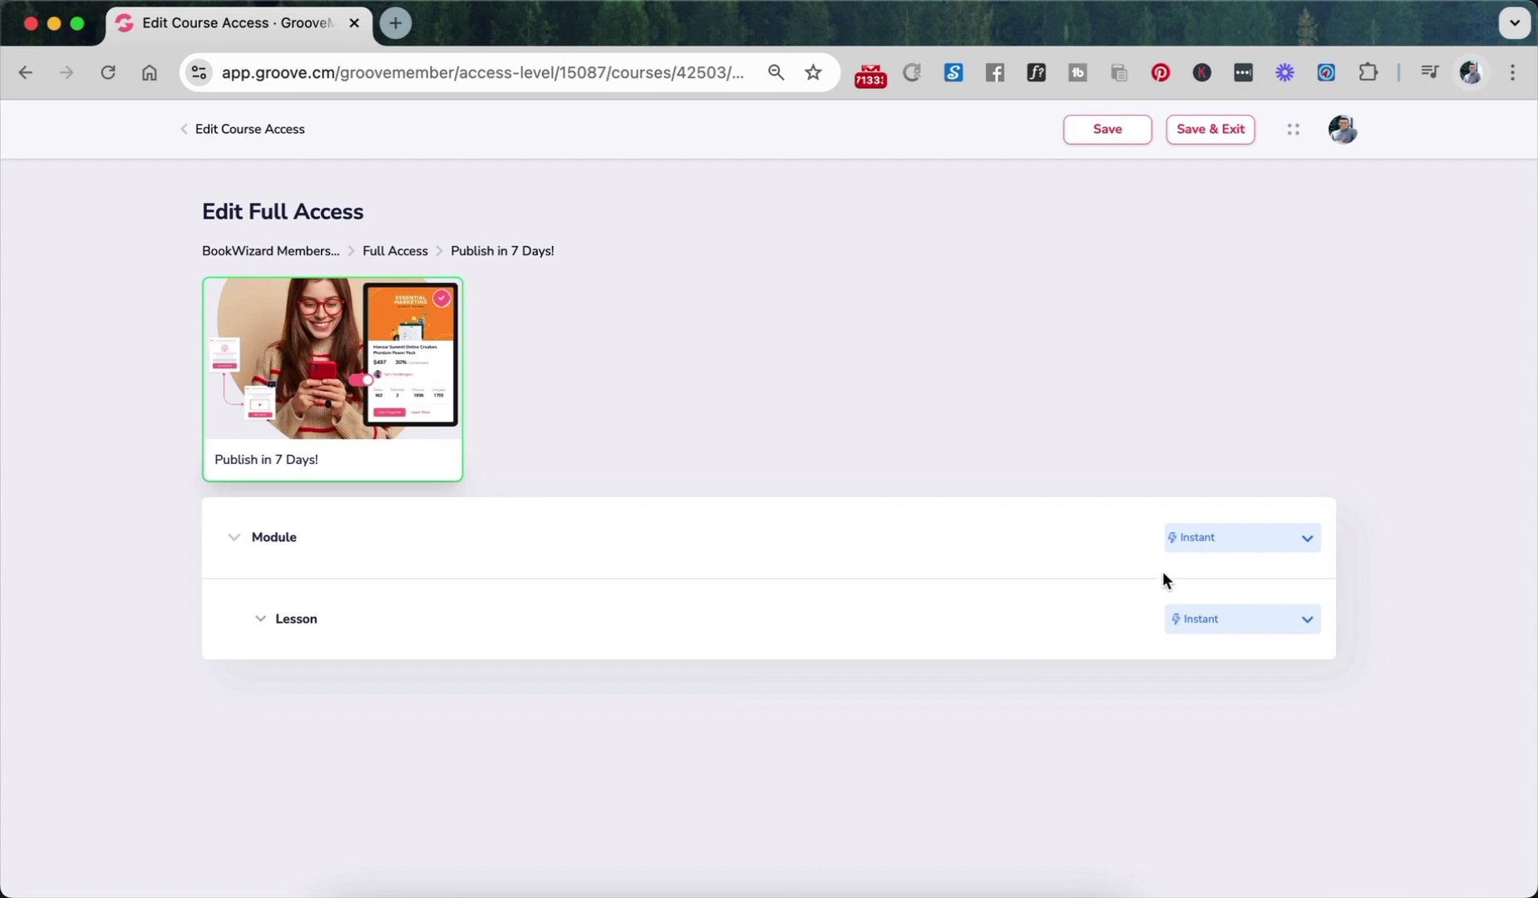
{"action": "left_click", "coordinate": [1216, 541]}
{"action": "left_click", "coordinate": [1214, 581]}
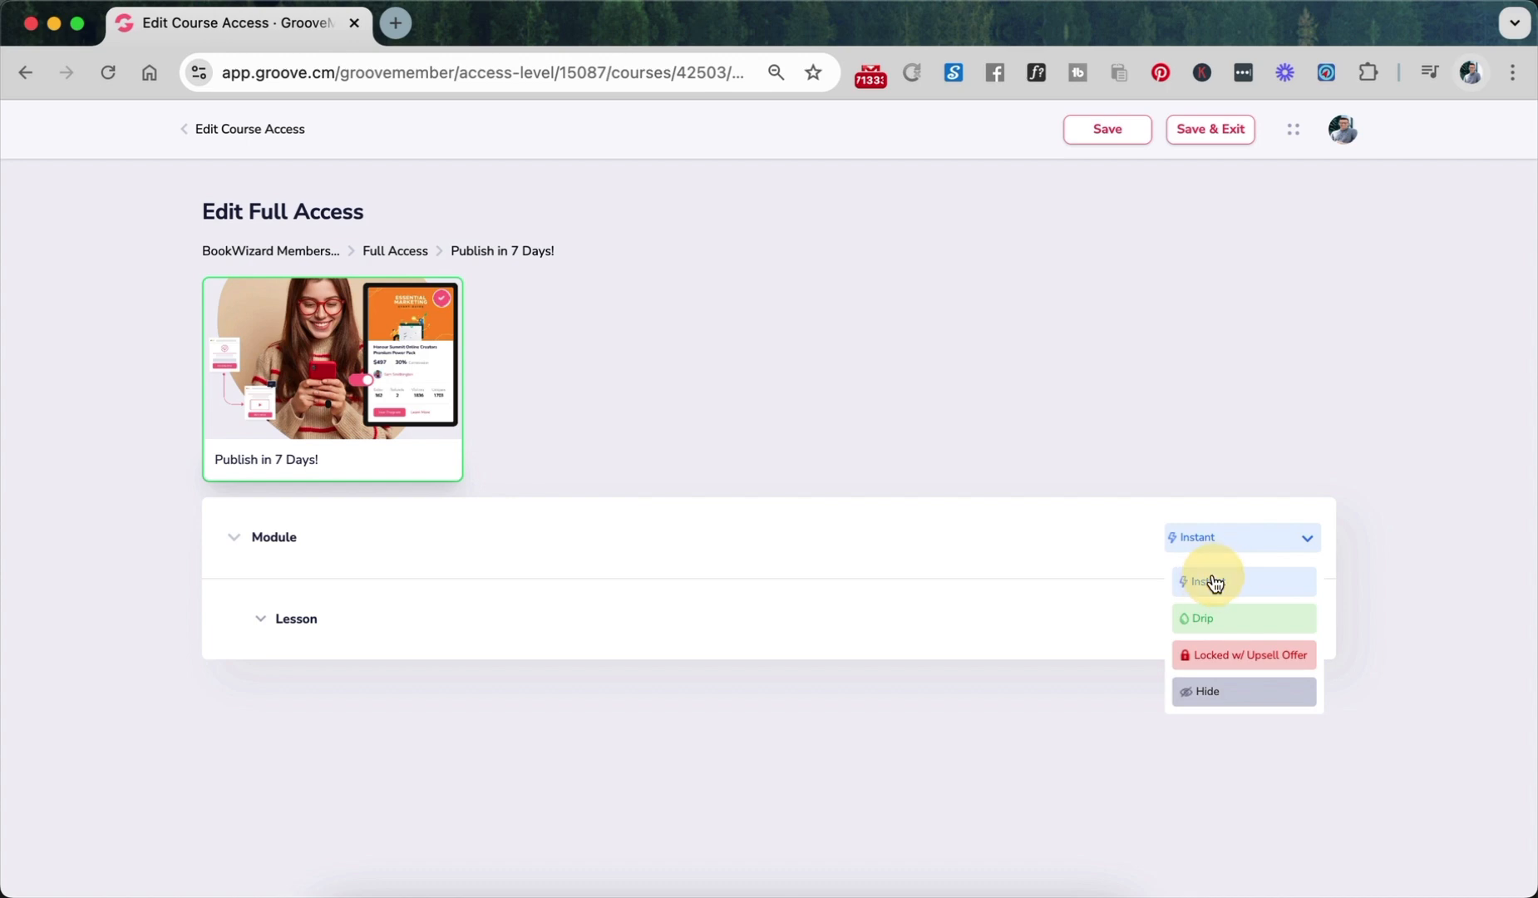
- Review the access options for the lesson and module, including the lesson's drip delay, without changing them
{"action": "left_click", "coordinate": [1182, 621]}
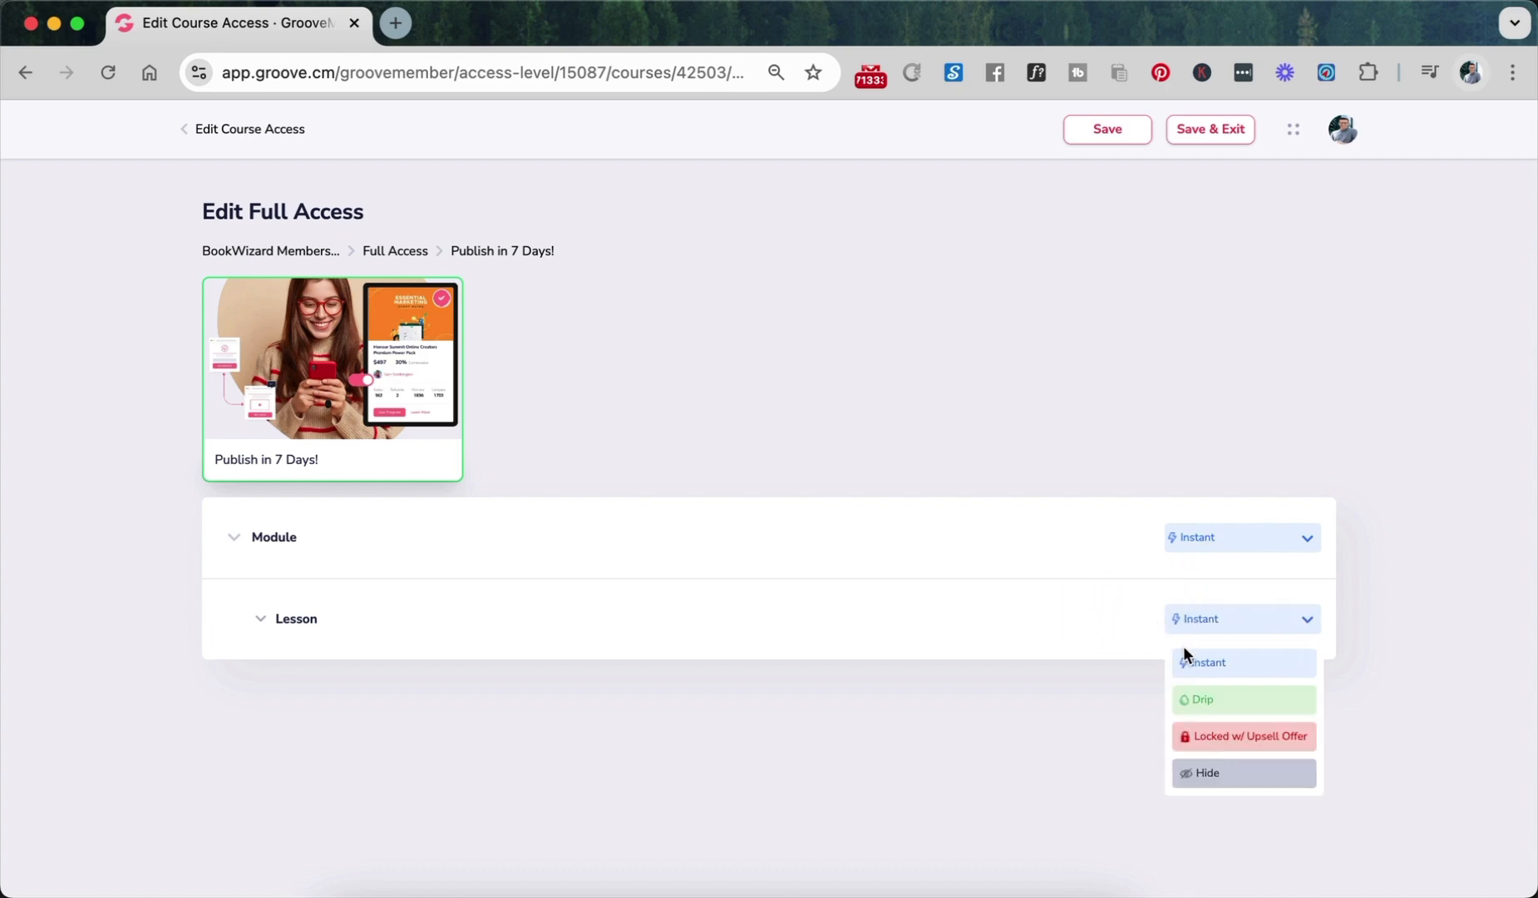
{"action": "left_click", "coordinate": [1103, 647]}
{"action": "left_click", "coordinate": [1204, 616]}
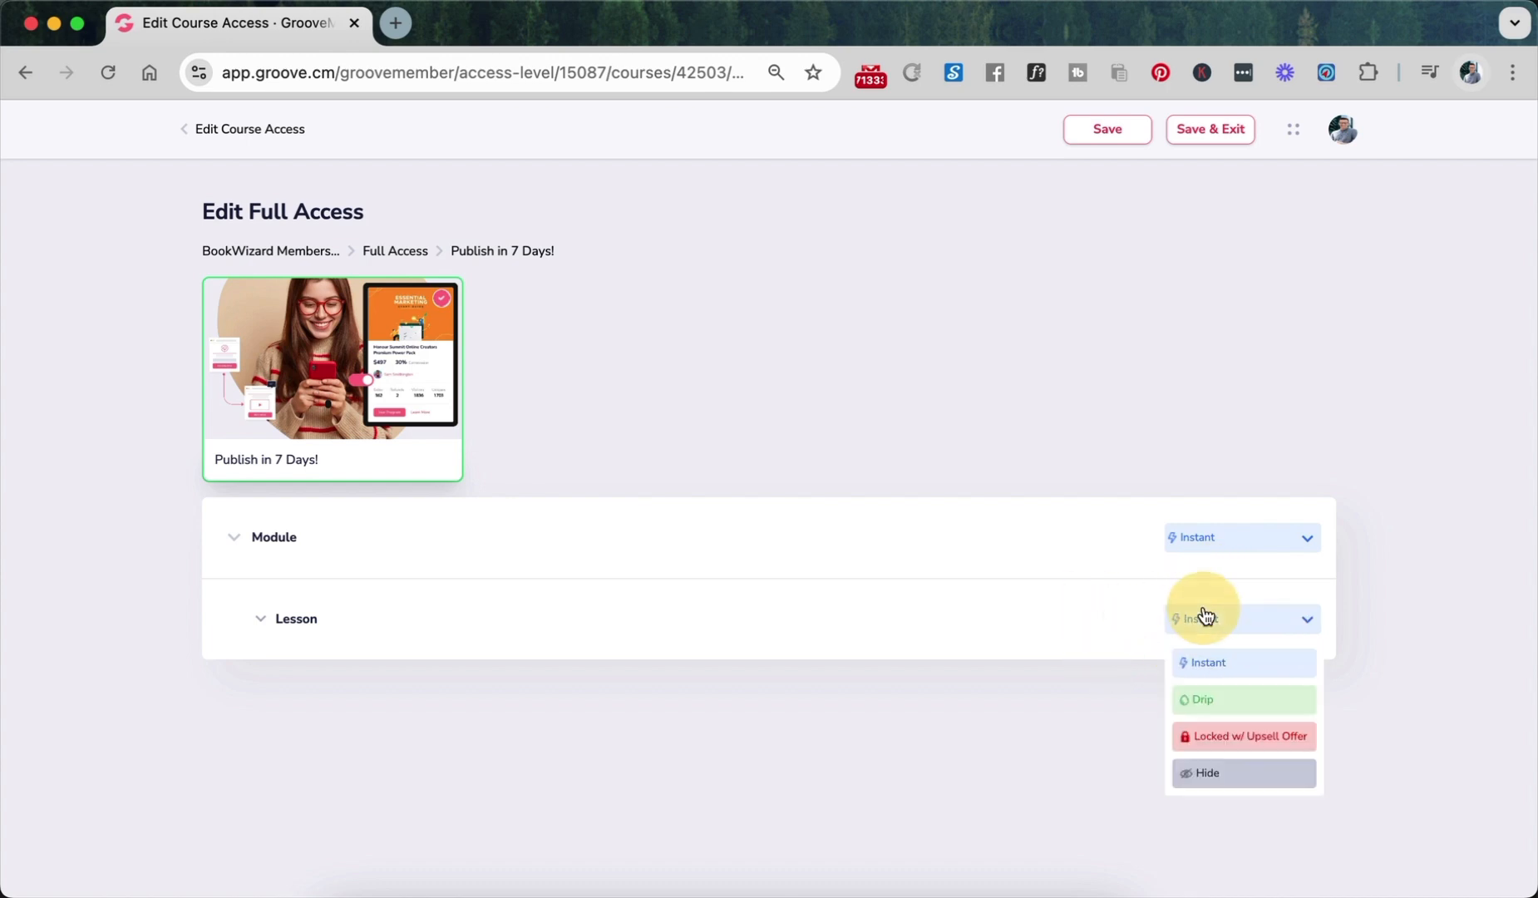
{"action": "left_click", "coordinate": [1211, 703]}
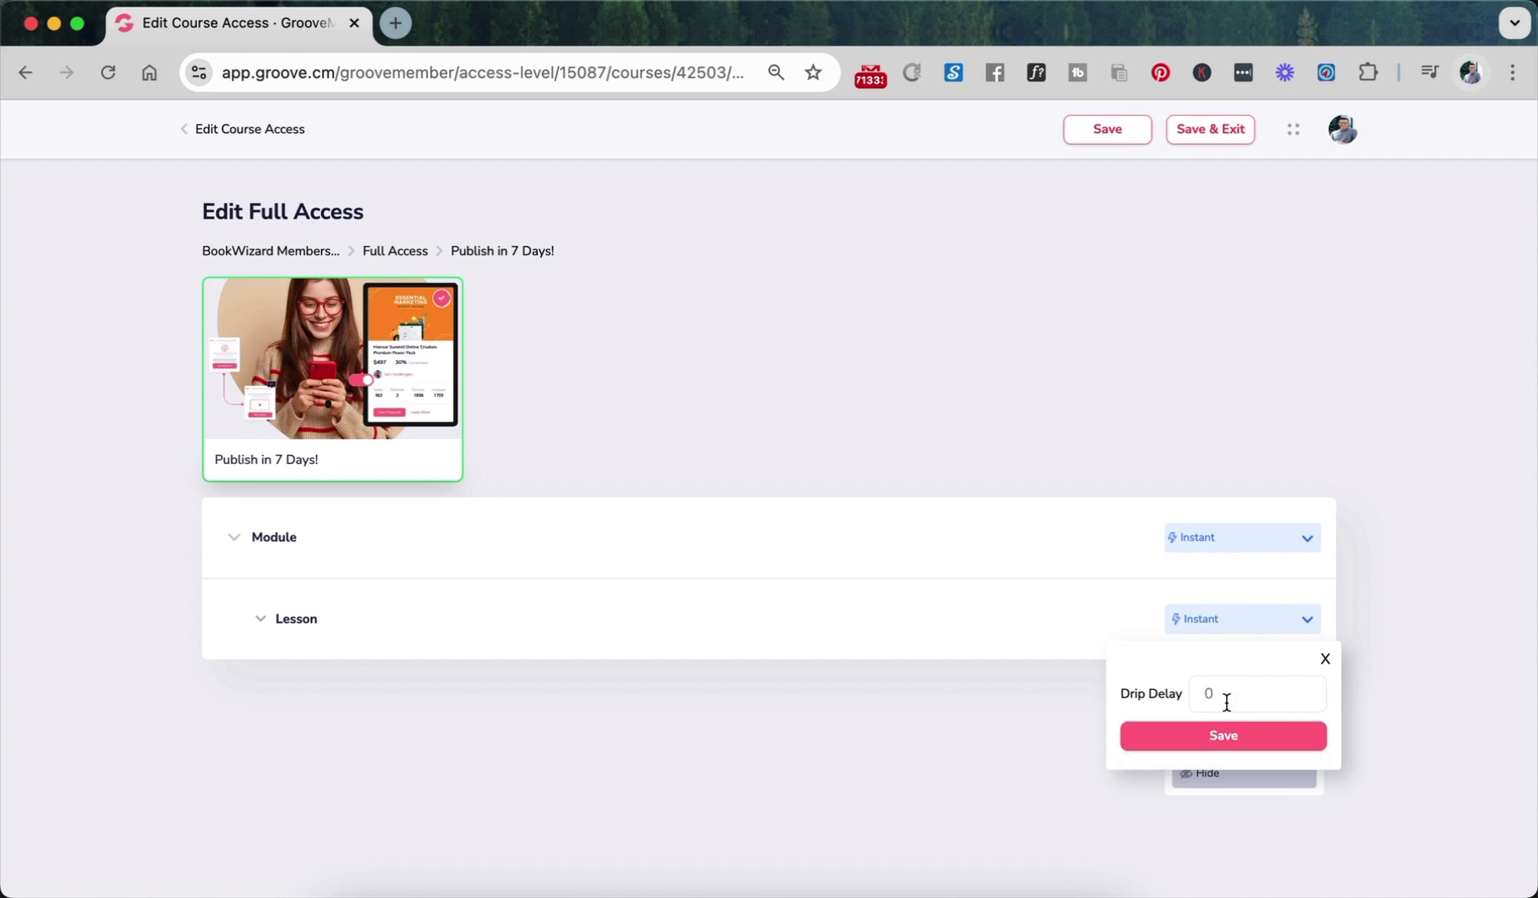
{"action": "left_click", "coordinate": [1222, 701]}
{"action": "left_click", "coordinate": [1138, 649]}
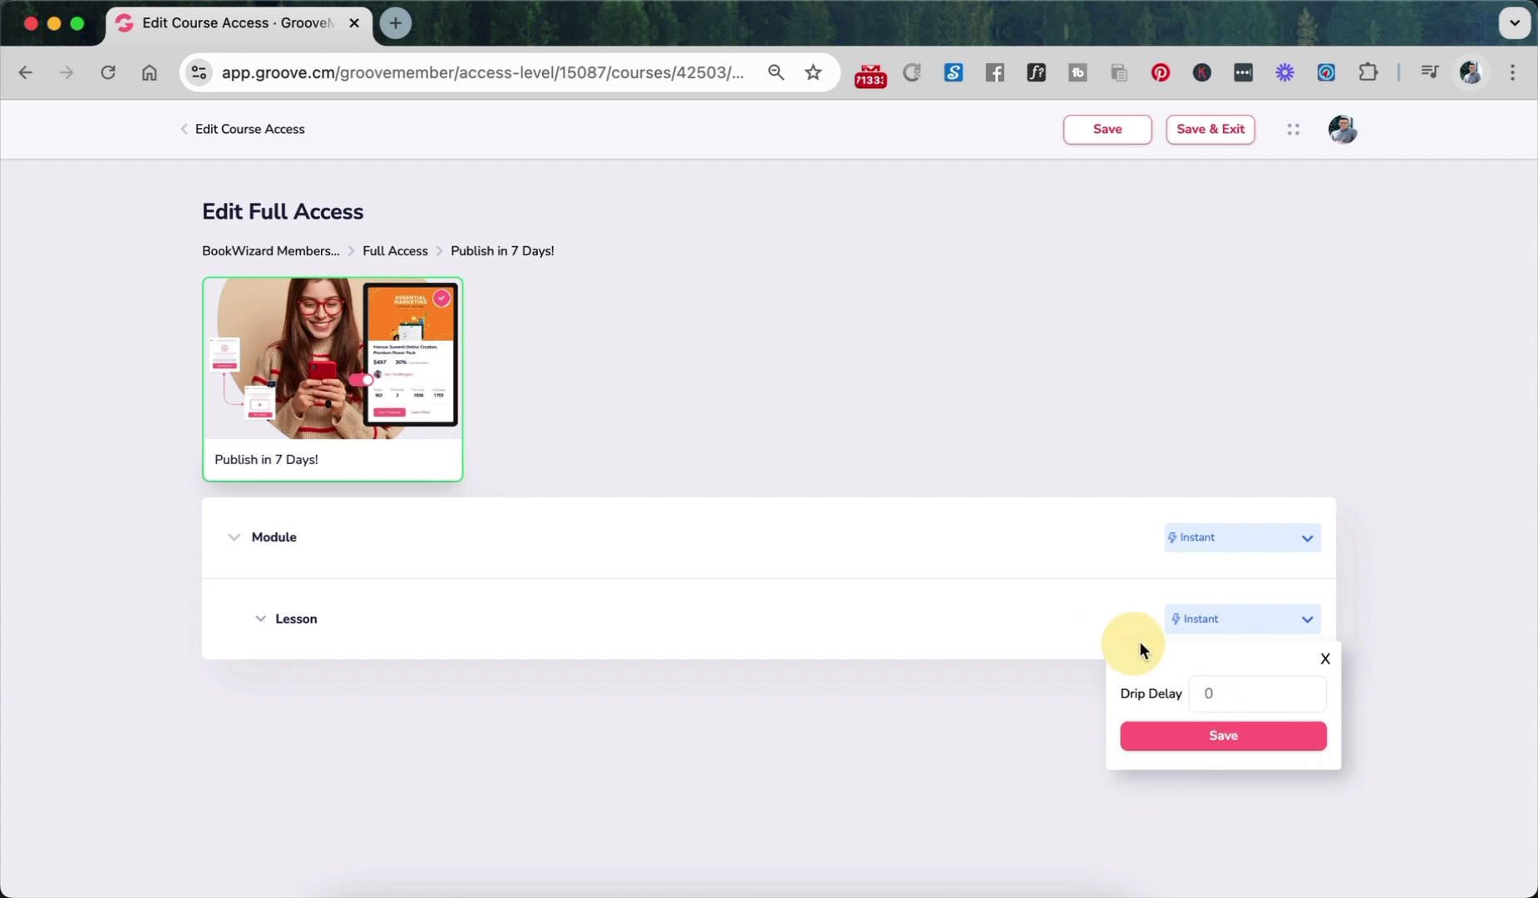
{"action": "left_click", "coordinate": [1326, 660]}
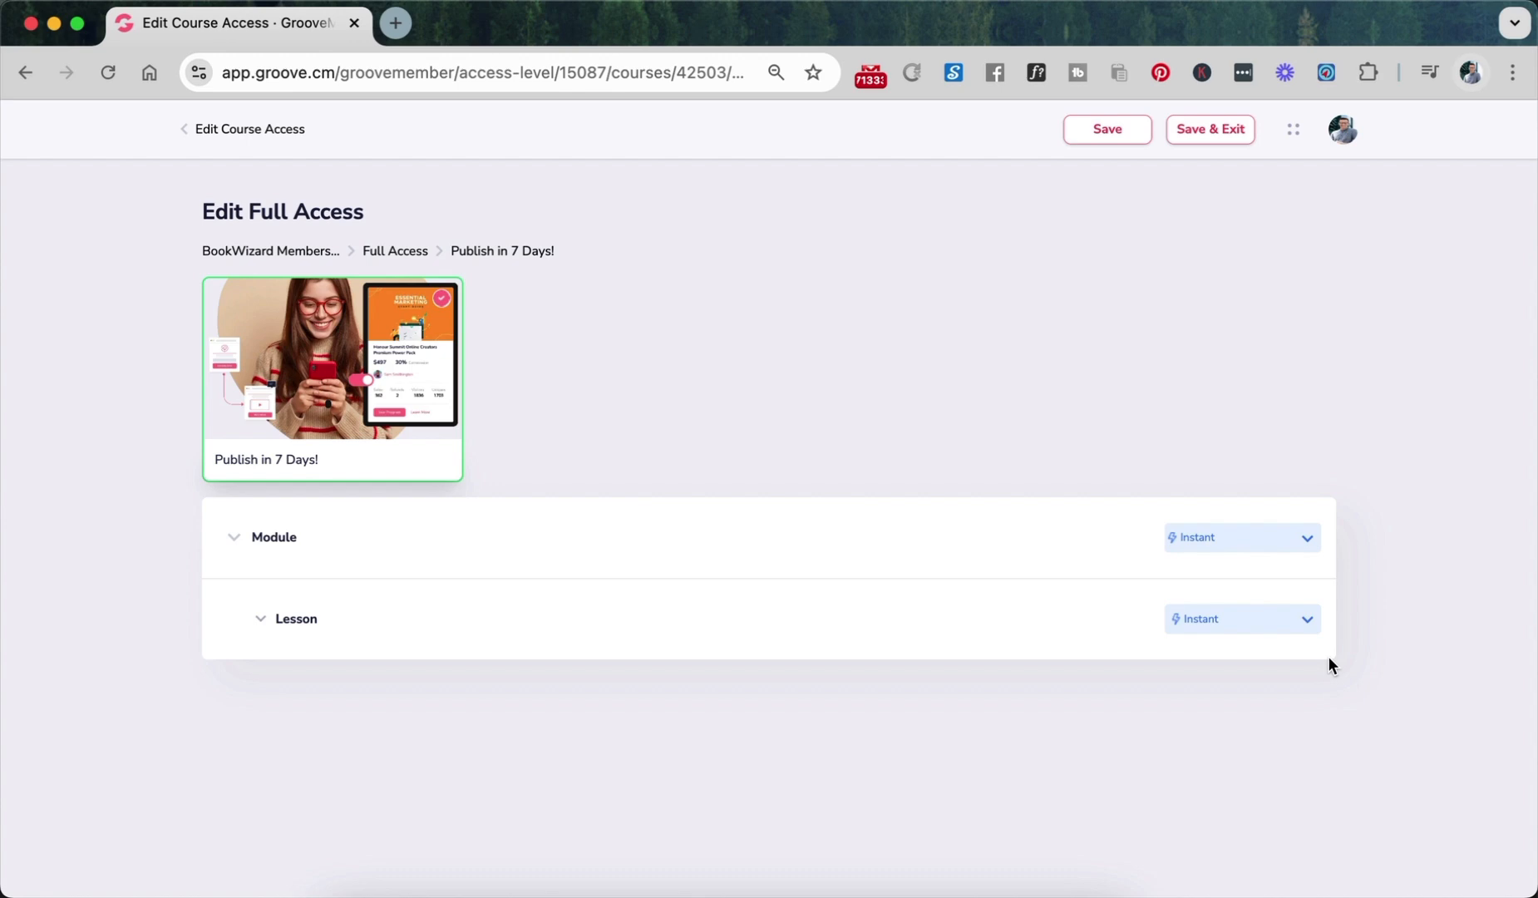
{"action": "left_click", "coordinate": [1303, 547]}
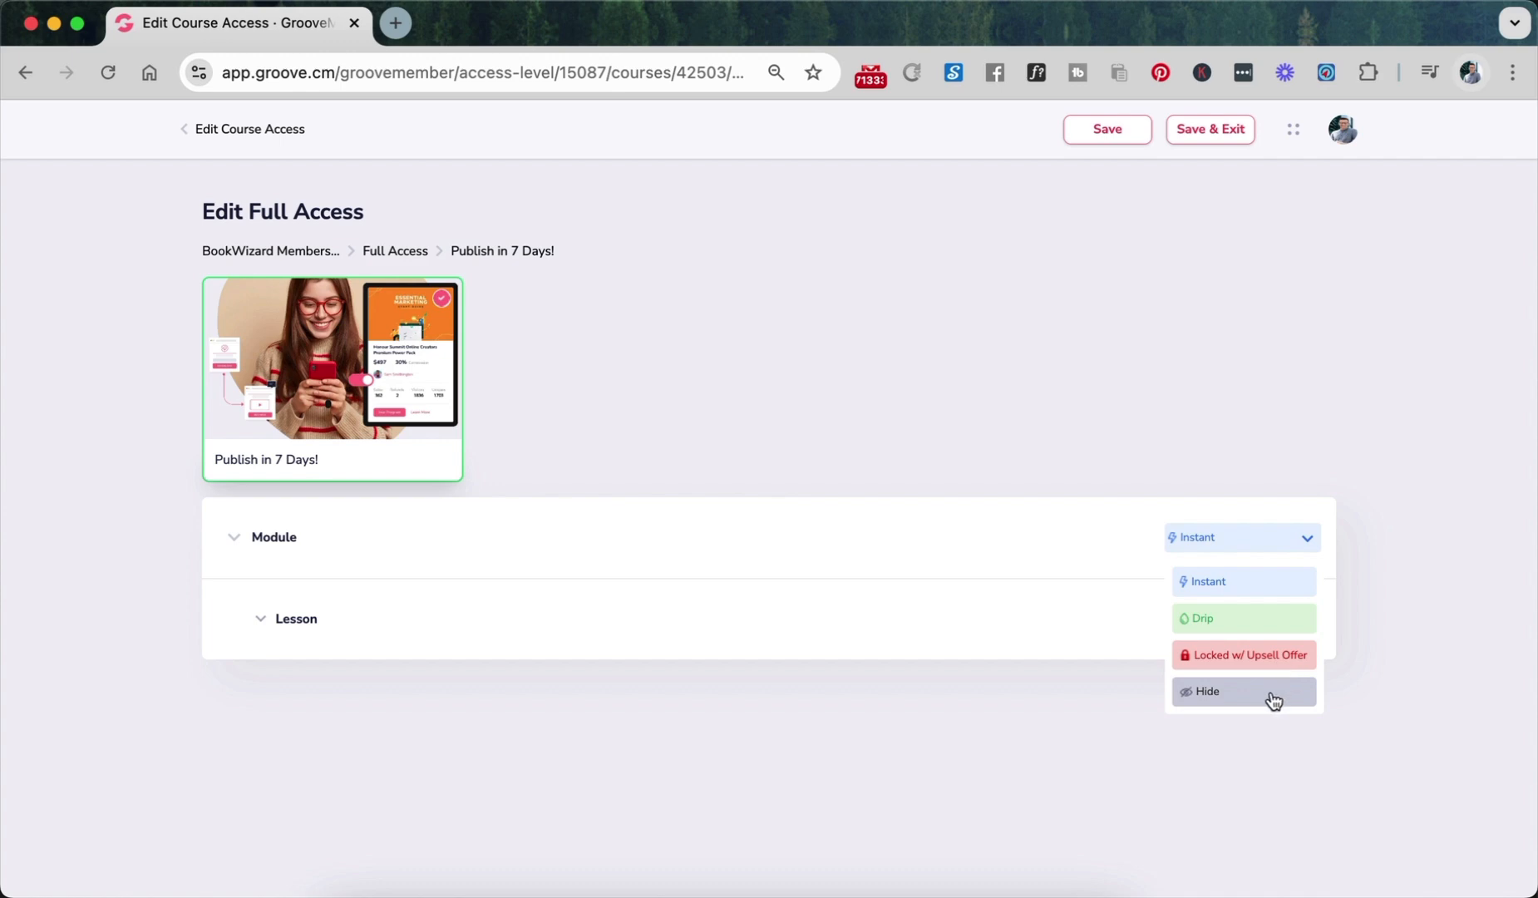
{"action": "left_click", "coordinate": [986, 850]}
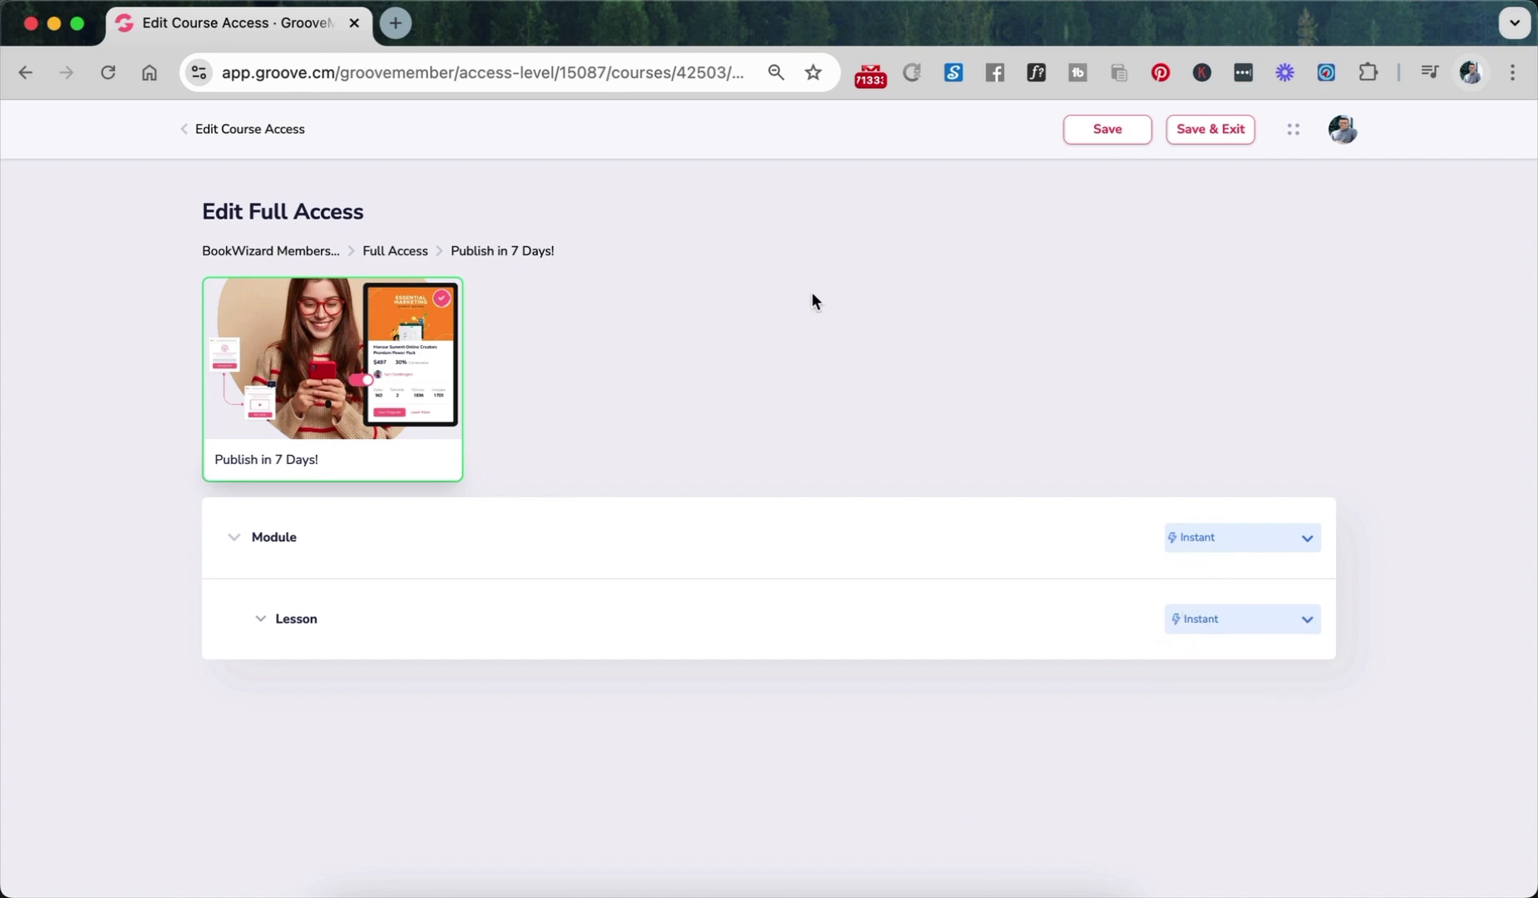
- Save the Full Access course settings, exit the editor and return to the membership dashboard
{"action": "left_click_drag", "start_coordinate": [247, 211], "coordinate": [389, 209]}
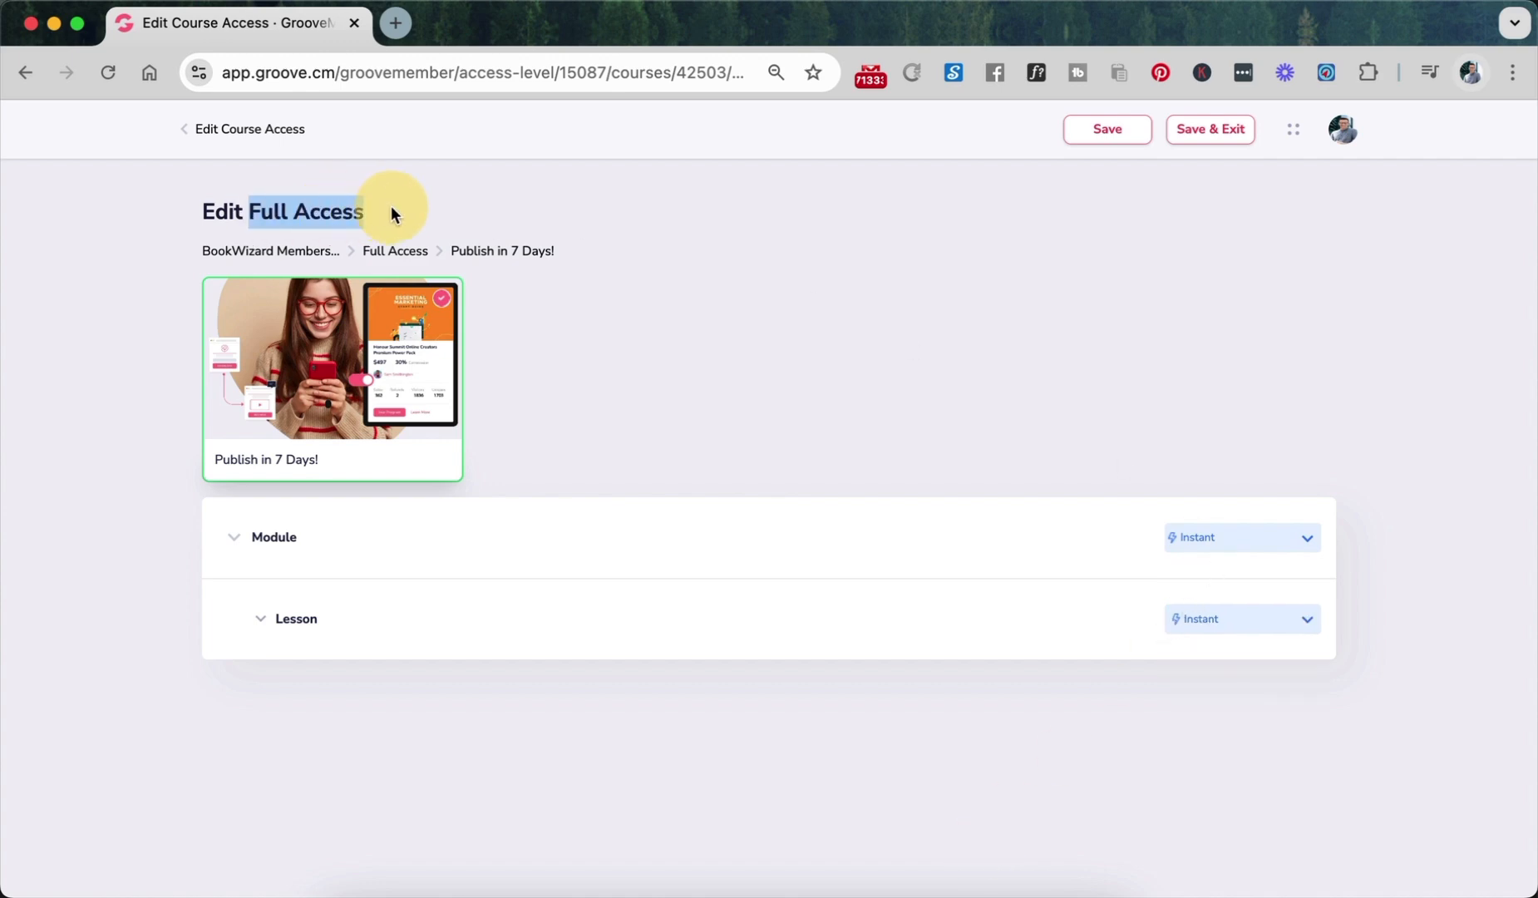
{"action": "left_click", "coordinate": [391, 207]}
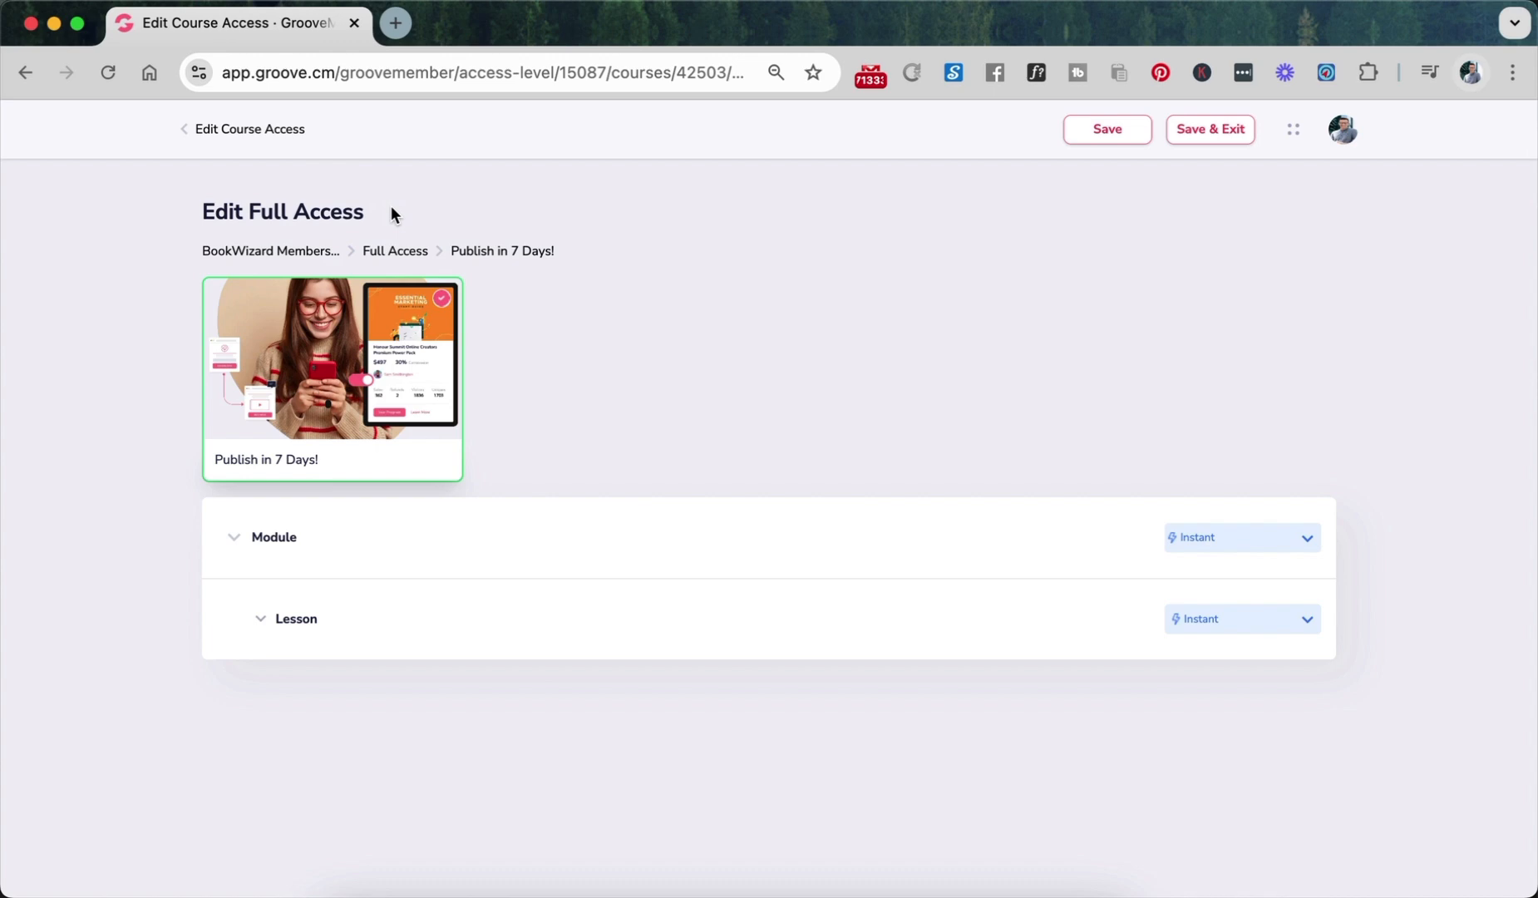
{"action": "left_click", "coordinate": [1206, 133]}
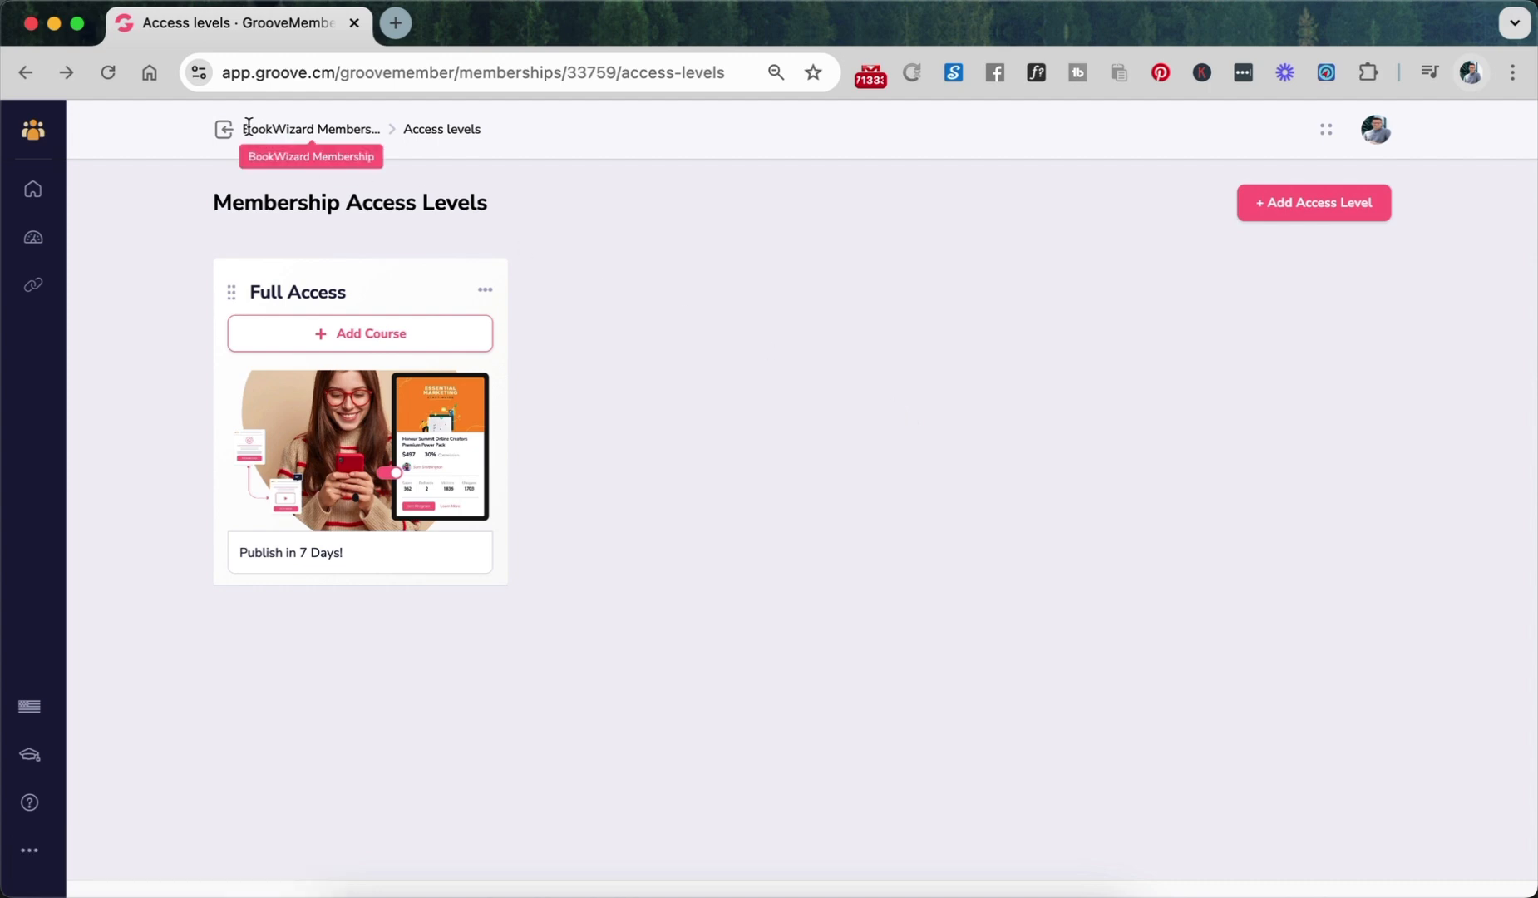
{"action": "left_click", "coordinate": [222, 133]}
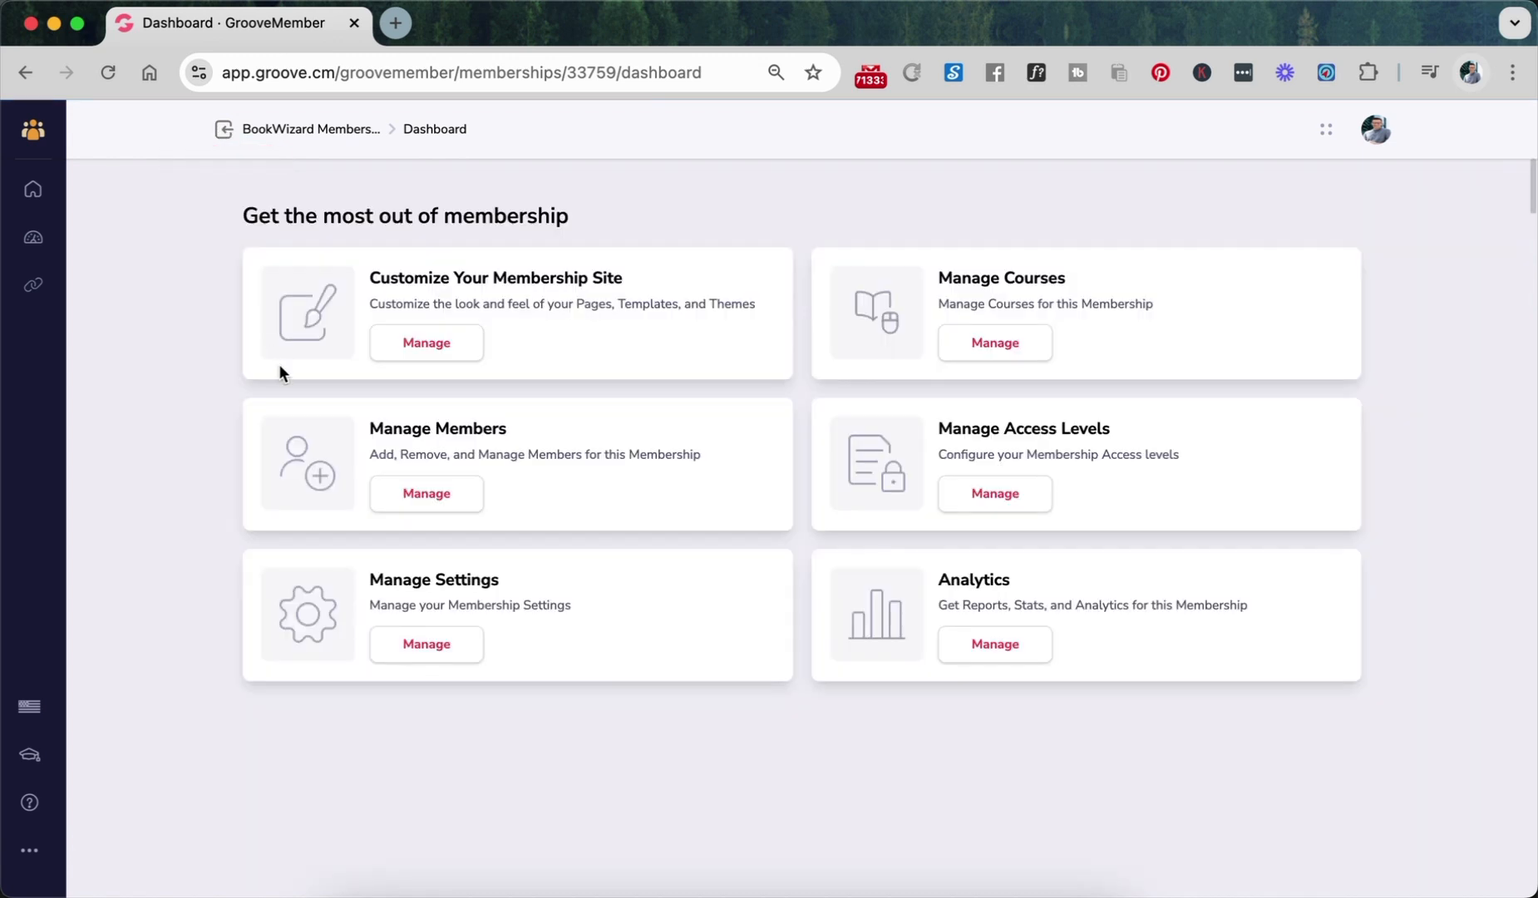
- Look at the membership's member management and analytics pages, returning to the dashboard after each
{"action": "left_click", "coordinate": [437, 497]}
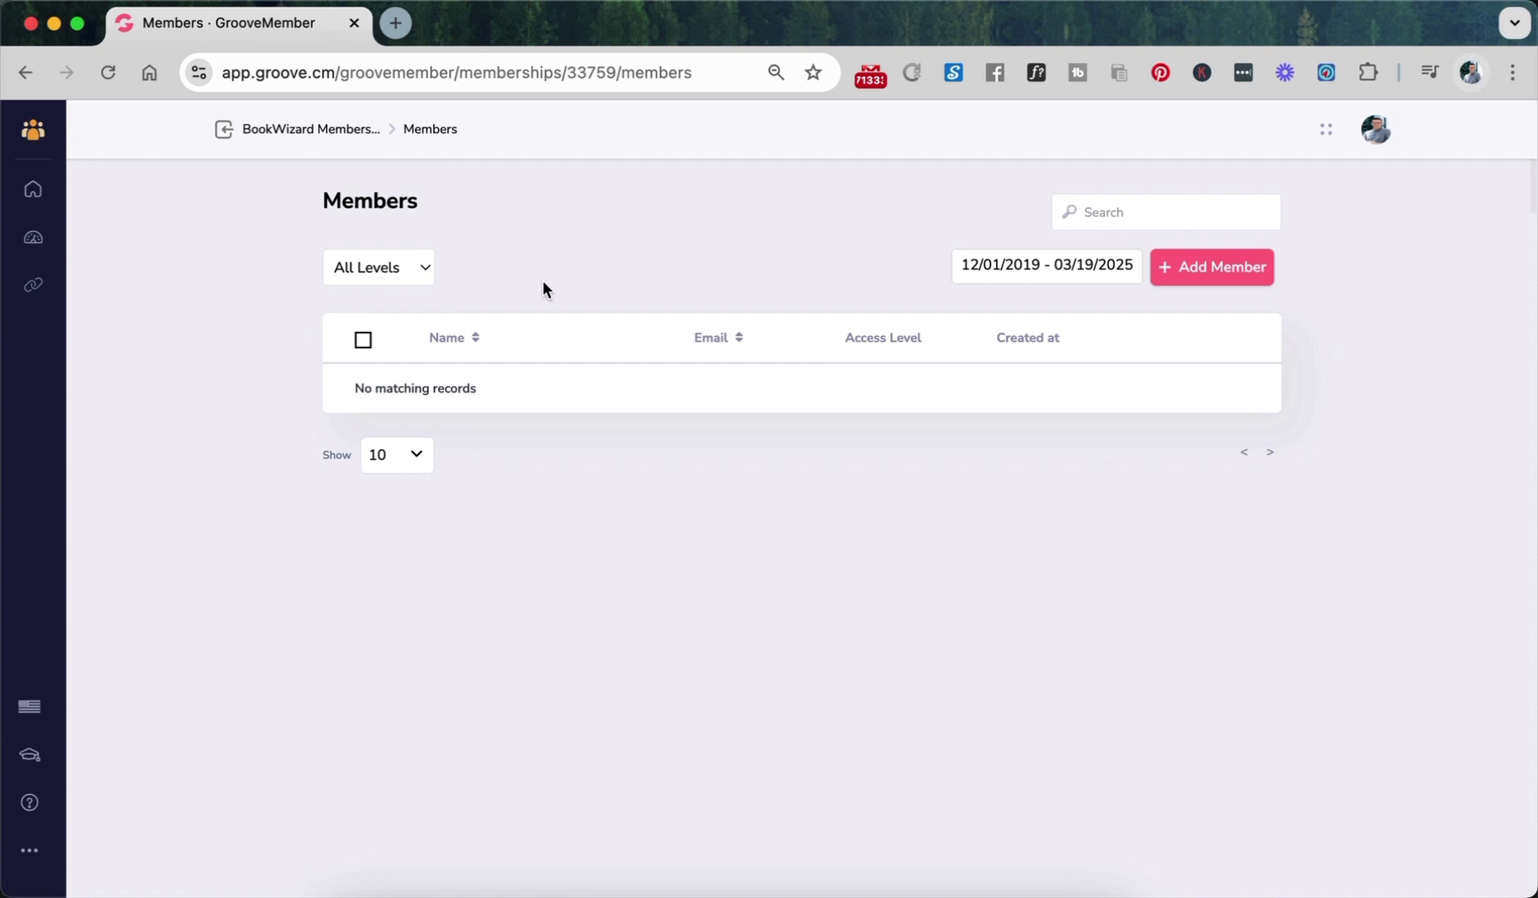
{"action": "left_click", "coordinate": [222, 131]}
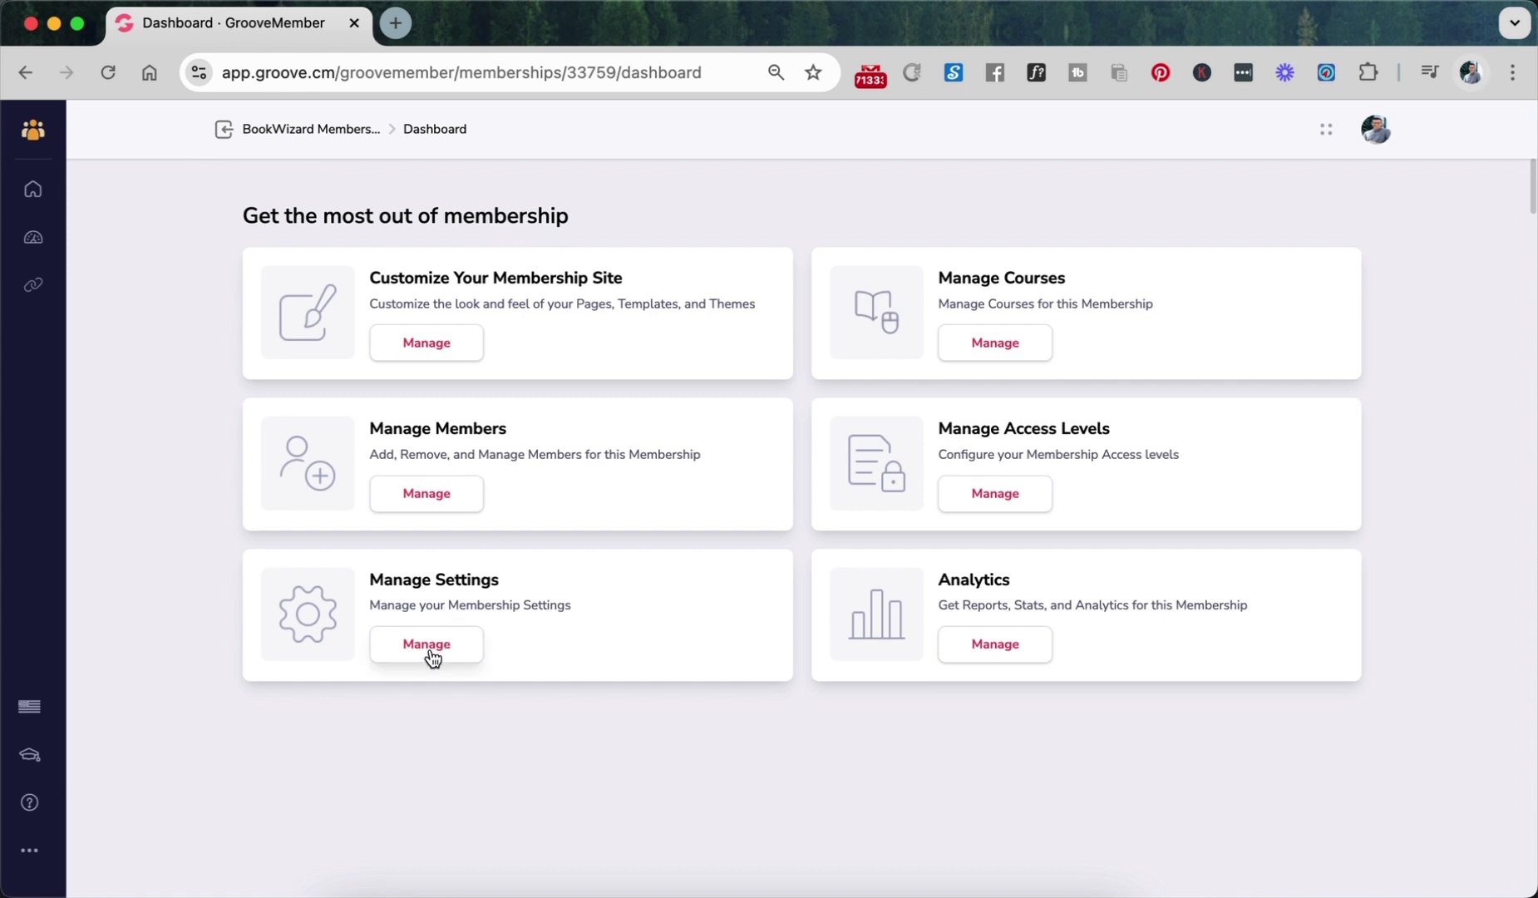
{"action": "left_click", "coordinate": [998, 647]}
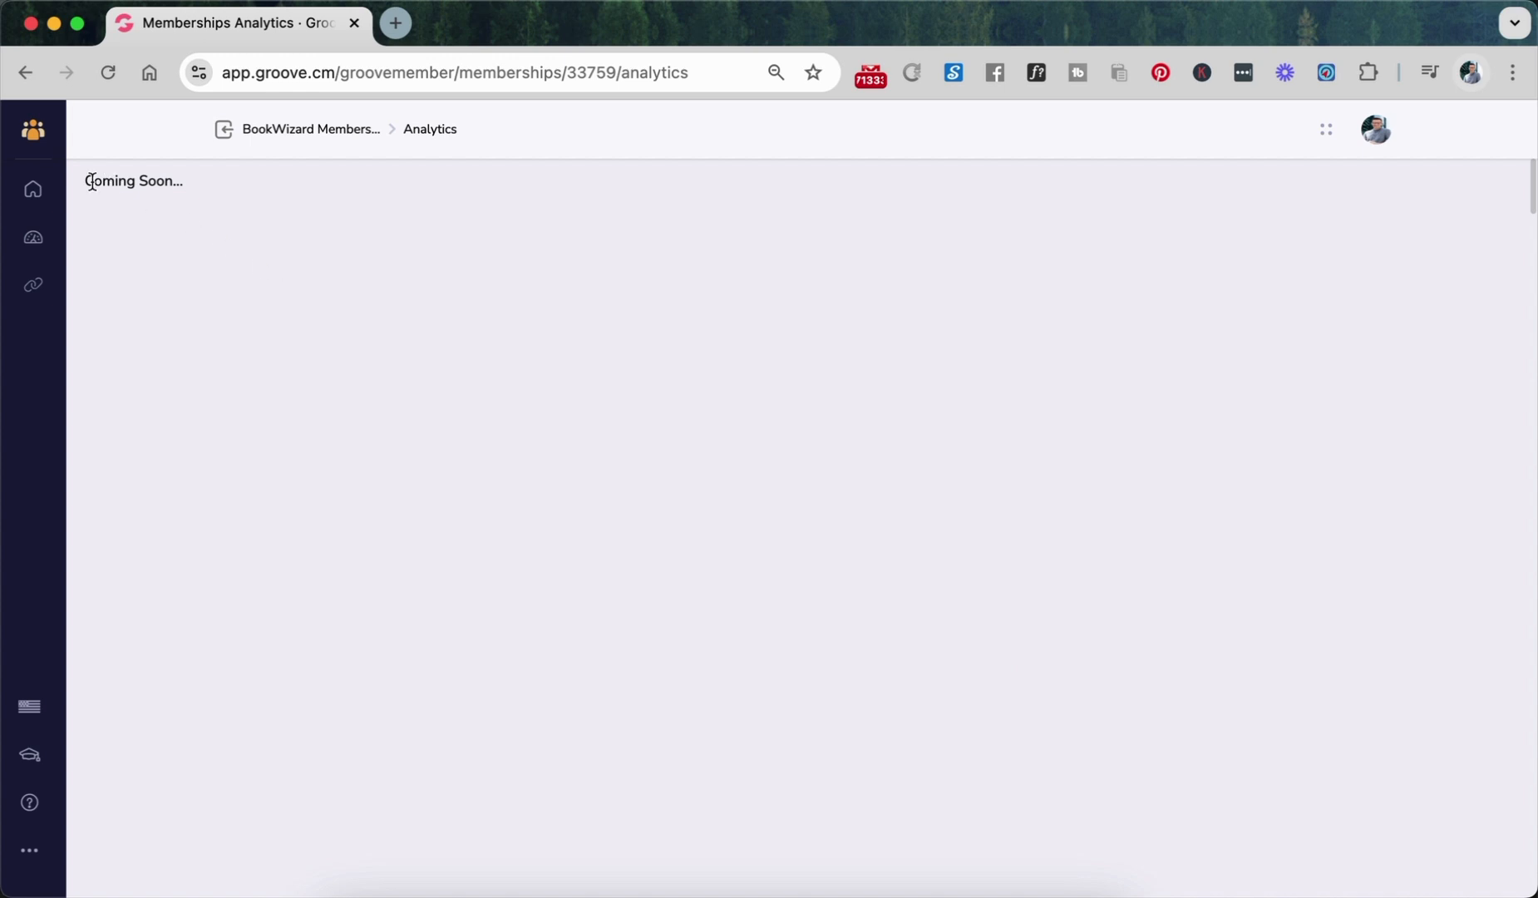
{"action": "left_click_drag", "start_coordinate": [91, 181], "coordinate": [239, 186]}
{"action": "left_click", "coordinate": [224, 127]}
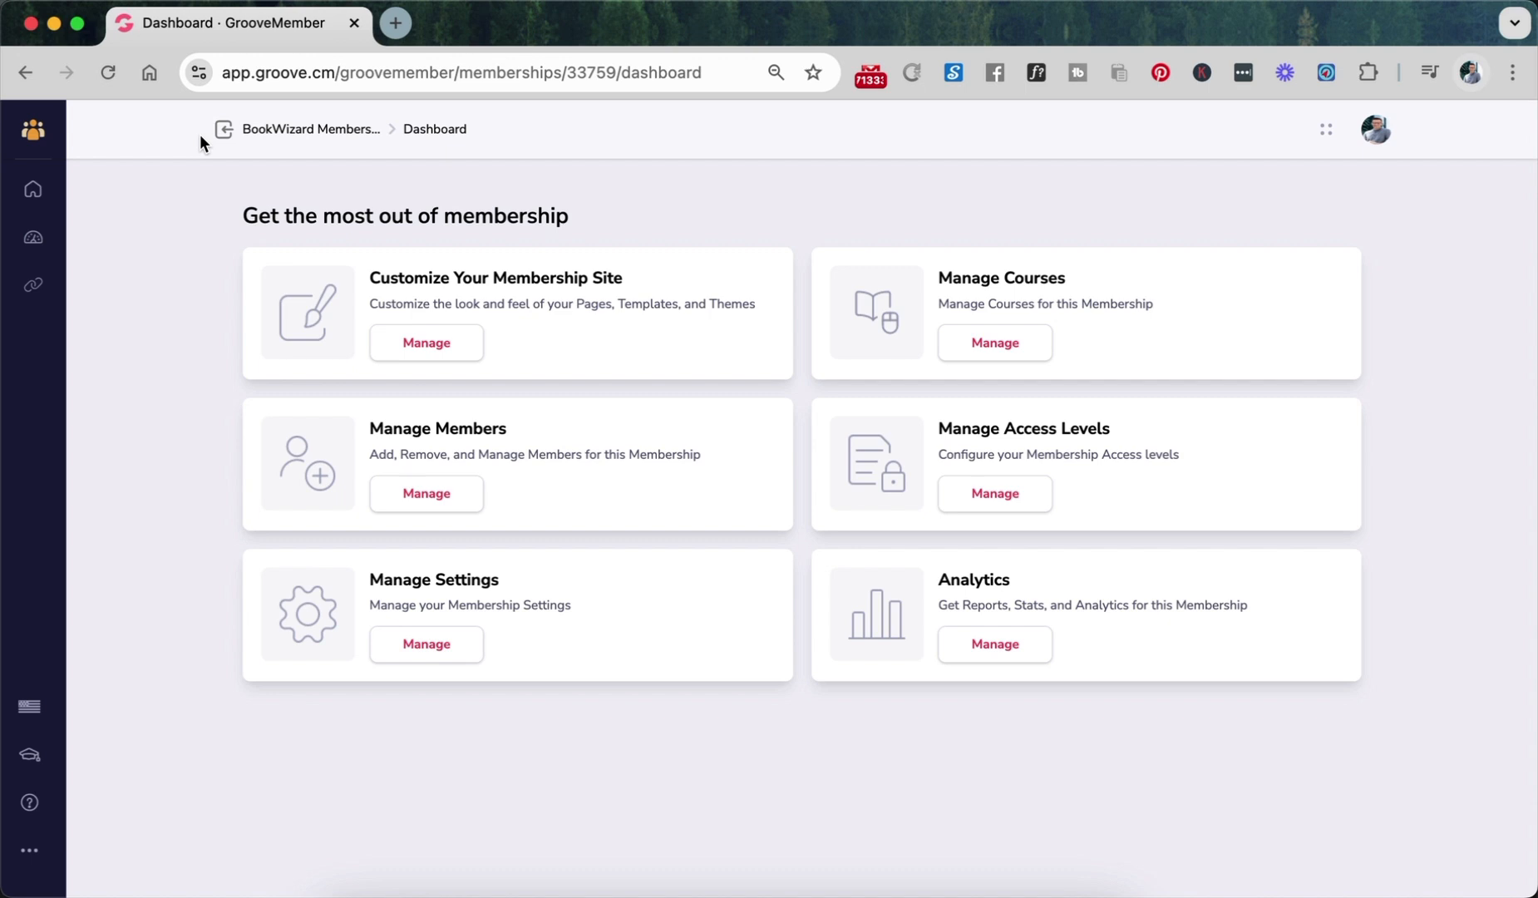
- Switch to GrooveSell and open the Book Publishing Lead Magnet product funnel
{"action": "left_click", "coordinate": [33, 131]}
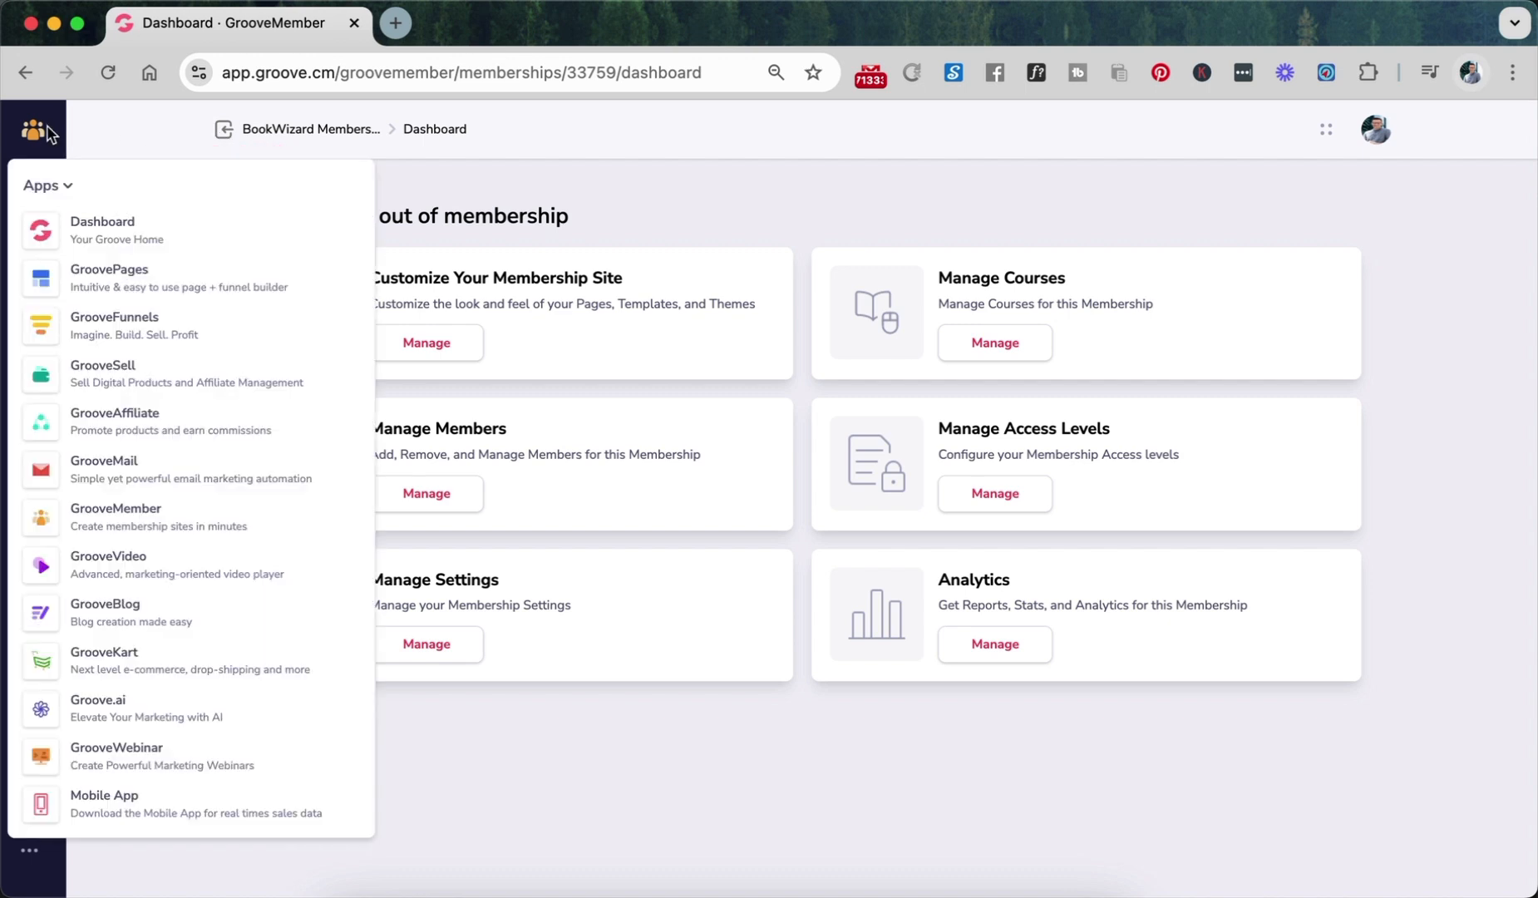
{"action": "left_click", "coordinate": [86, 387]}
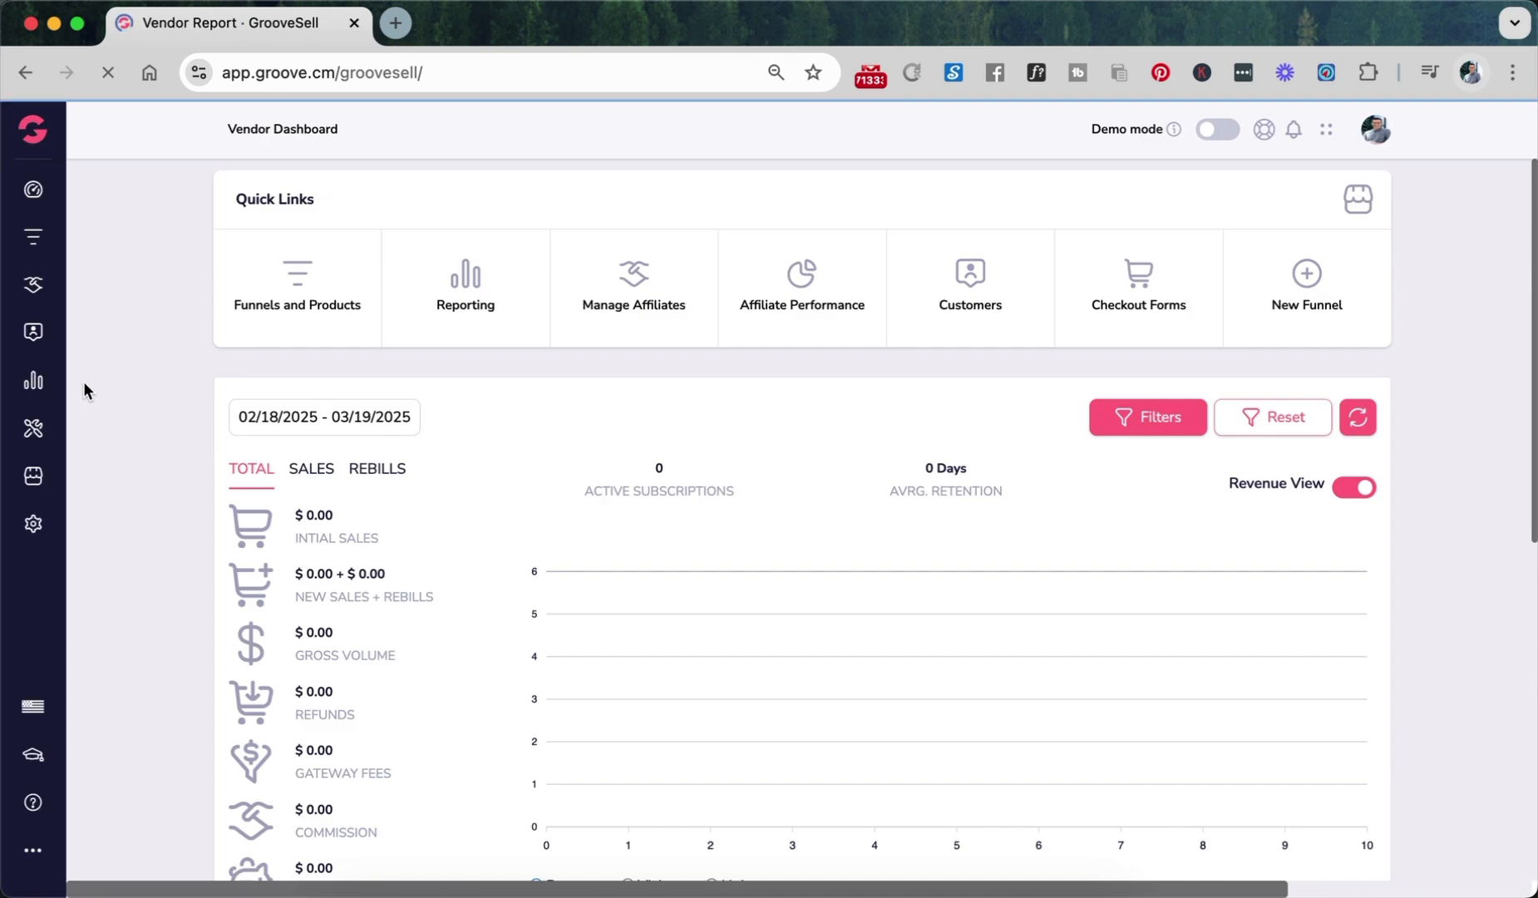
{"action": "left_click", "coordinate": [293, 292]}
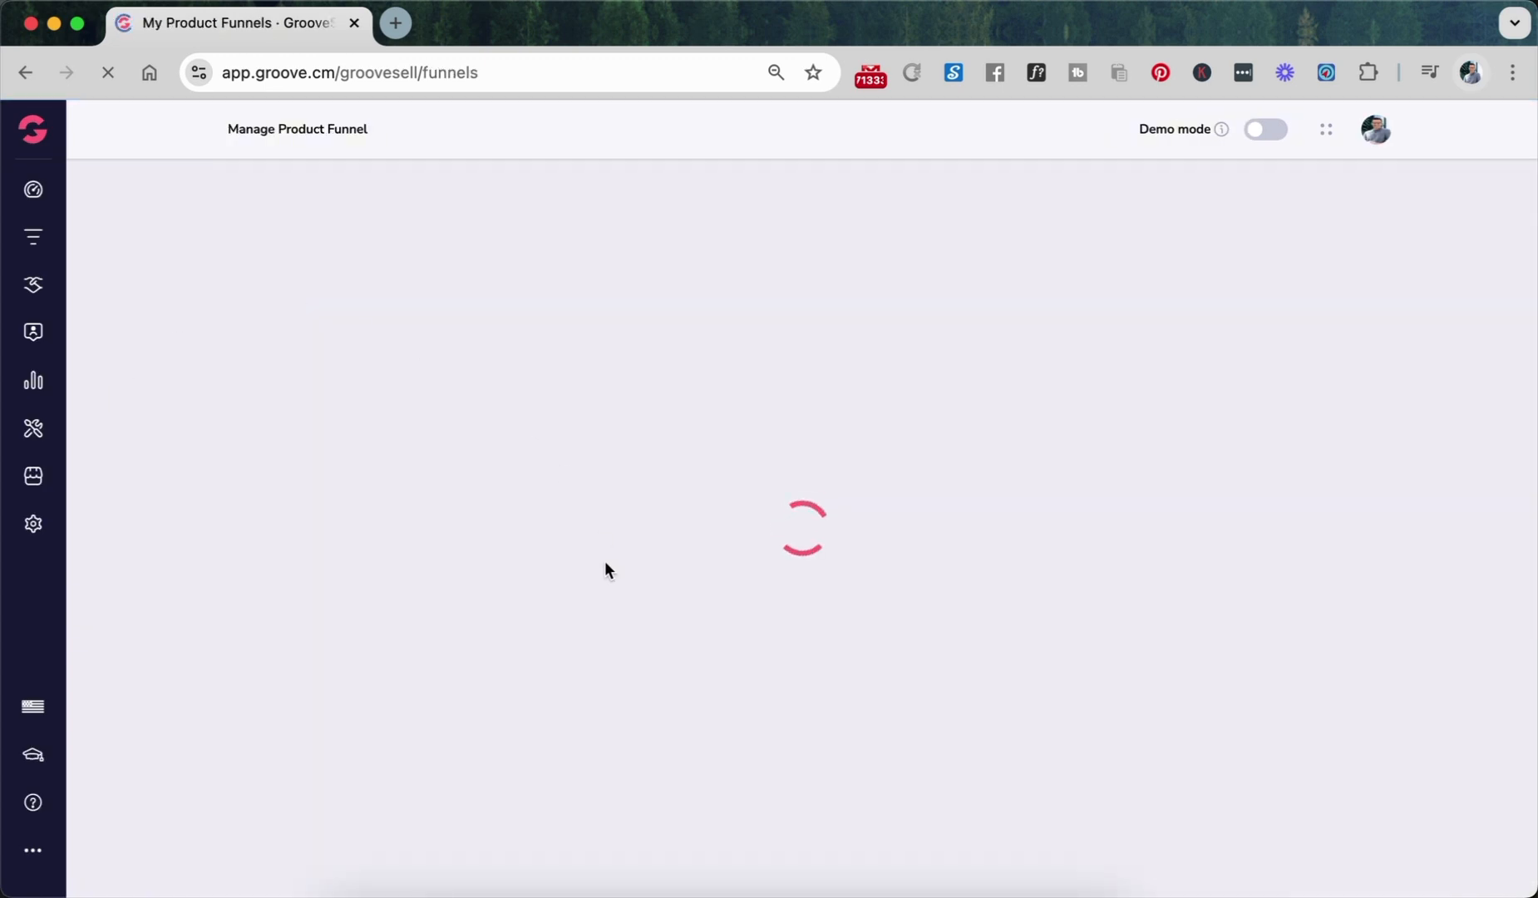
{"action": "scroll", "coordinate": [611, 608], "scroll_direction": "down", "scroll_amount": 6}
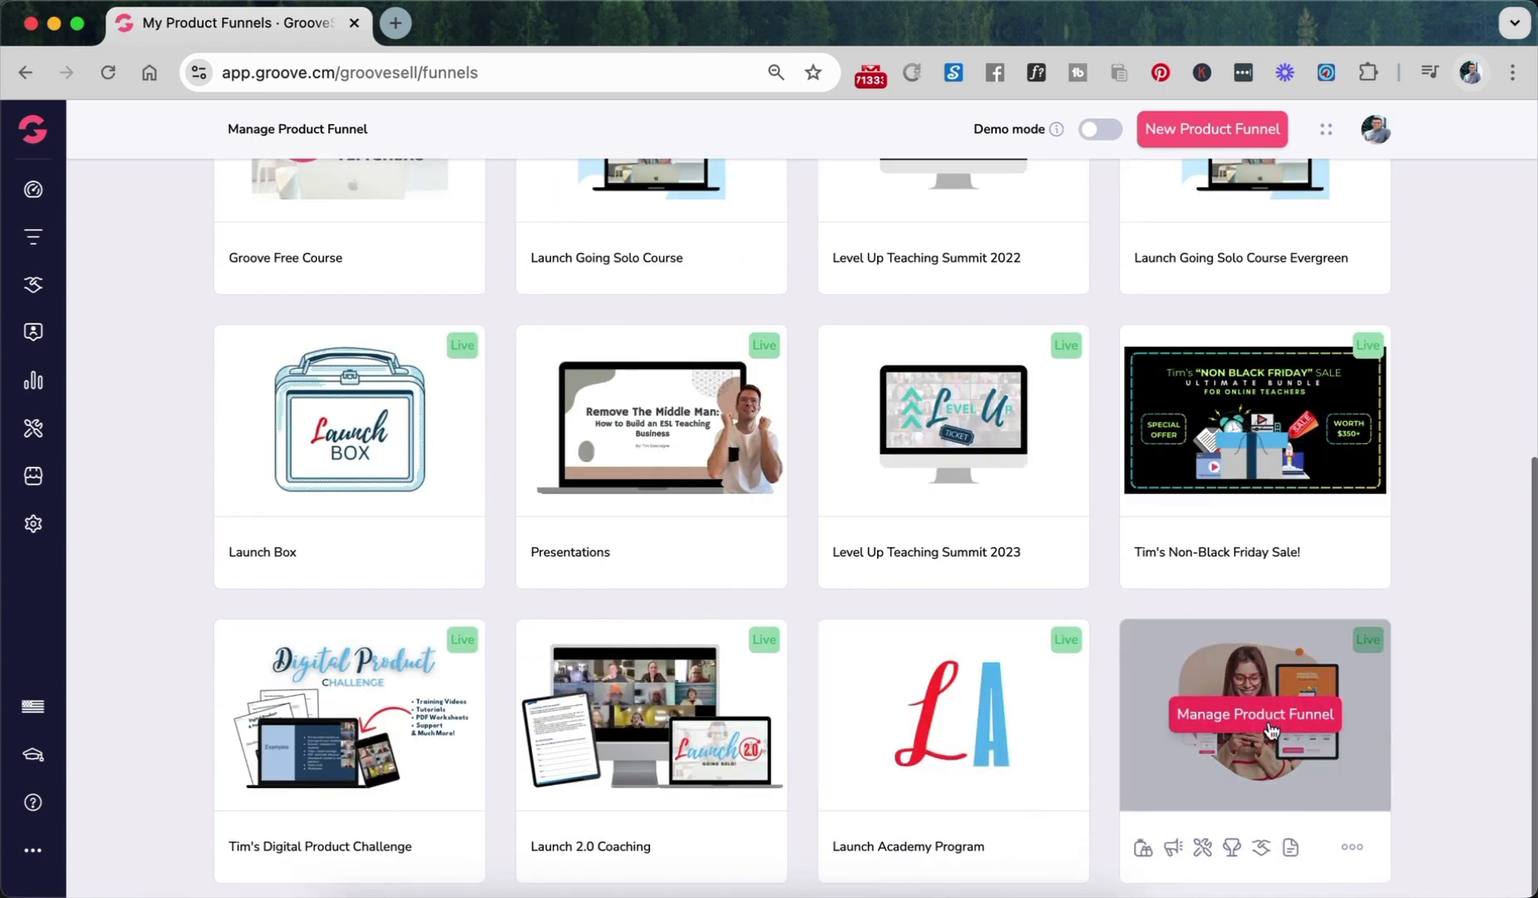
{"action": "left_click", "coordinate": [1270, 725]}
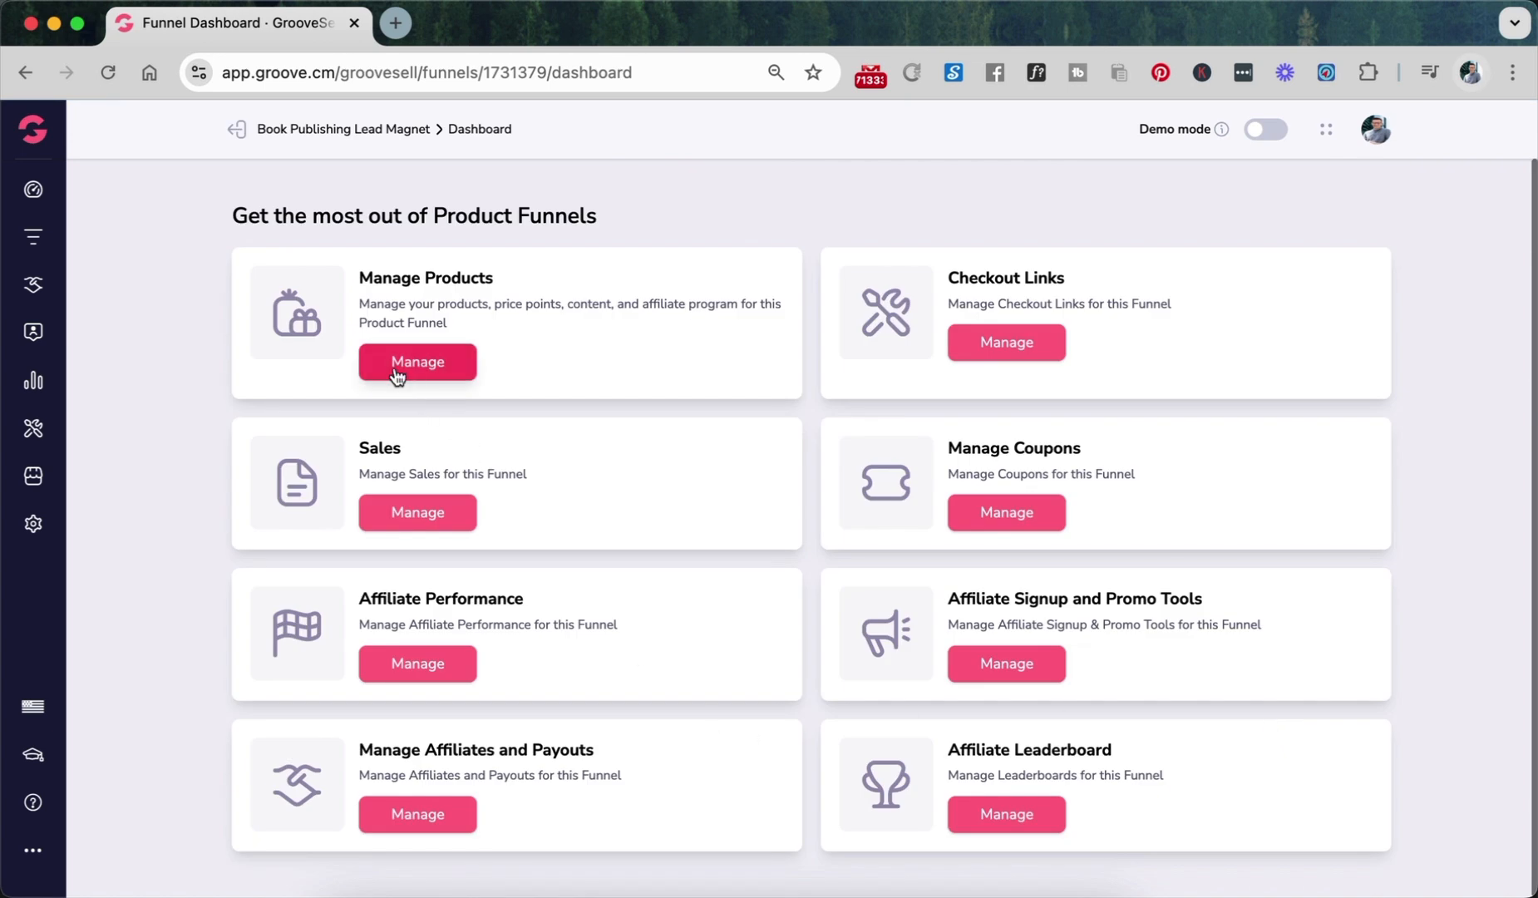
- Open the fulfillment settings of the Book Publishing Lead Magnet product for editing
{"action": "left_click", "coordinate": [398, 376]}
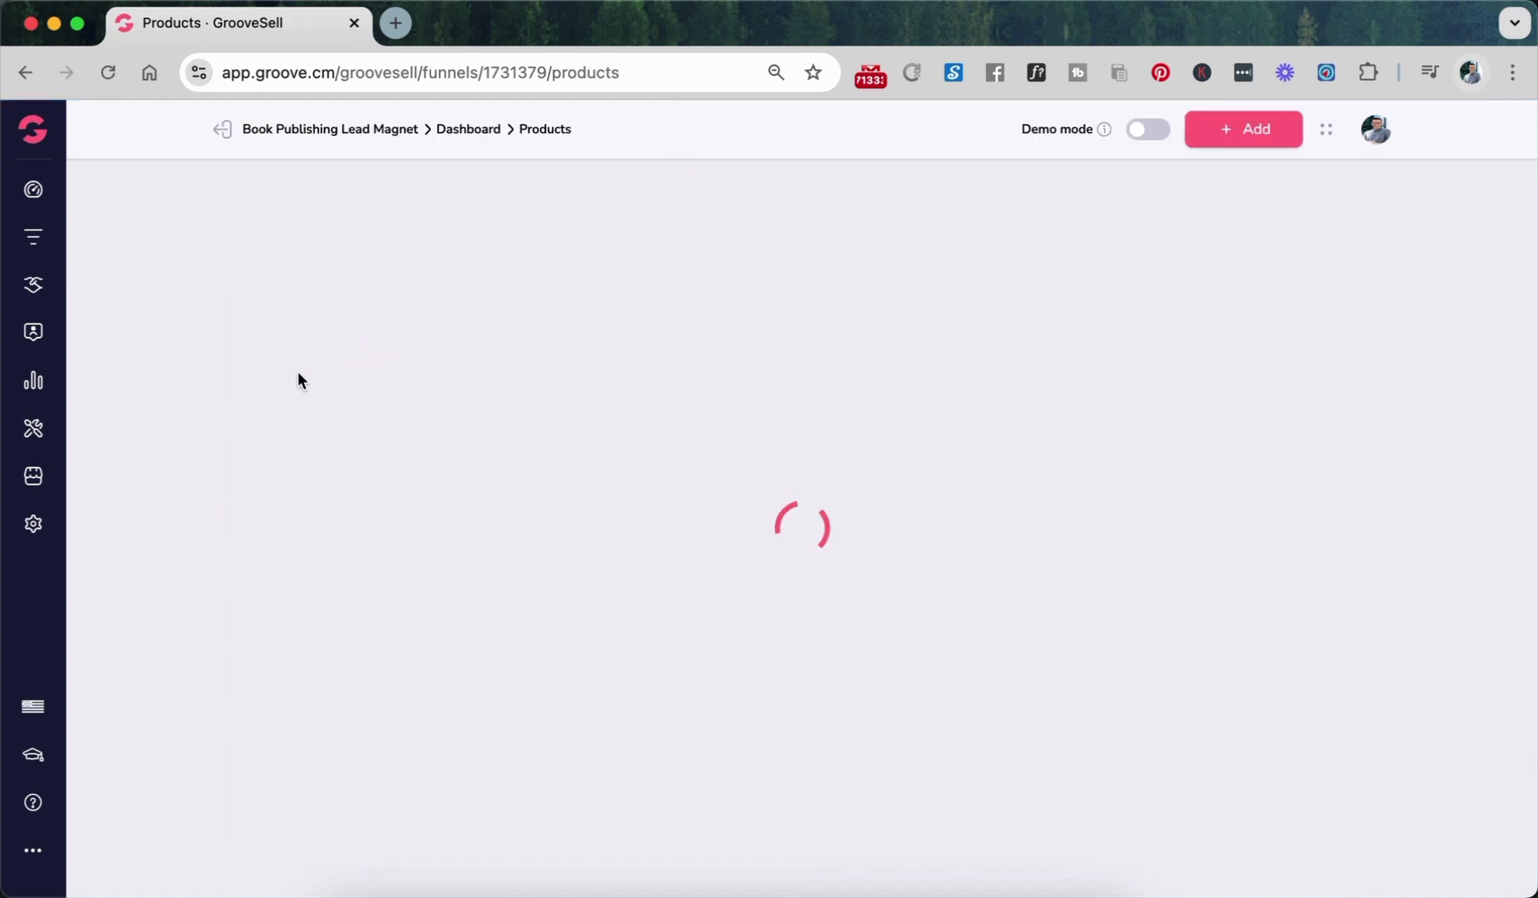
{"action": "mouse_move", "coordinate": [347, 462]}
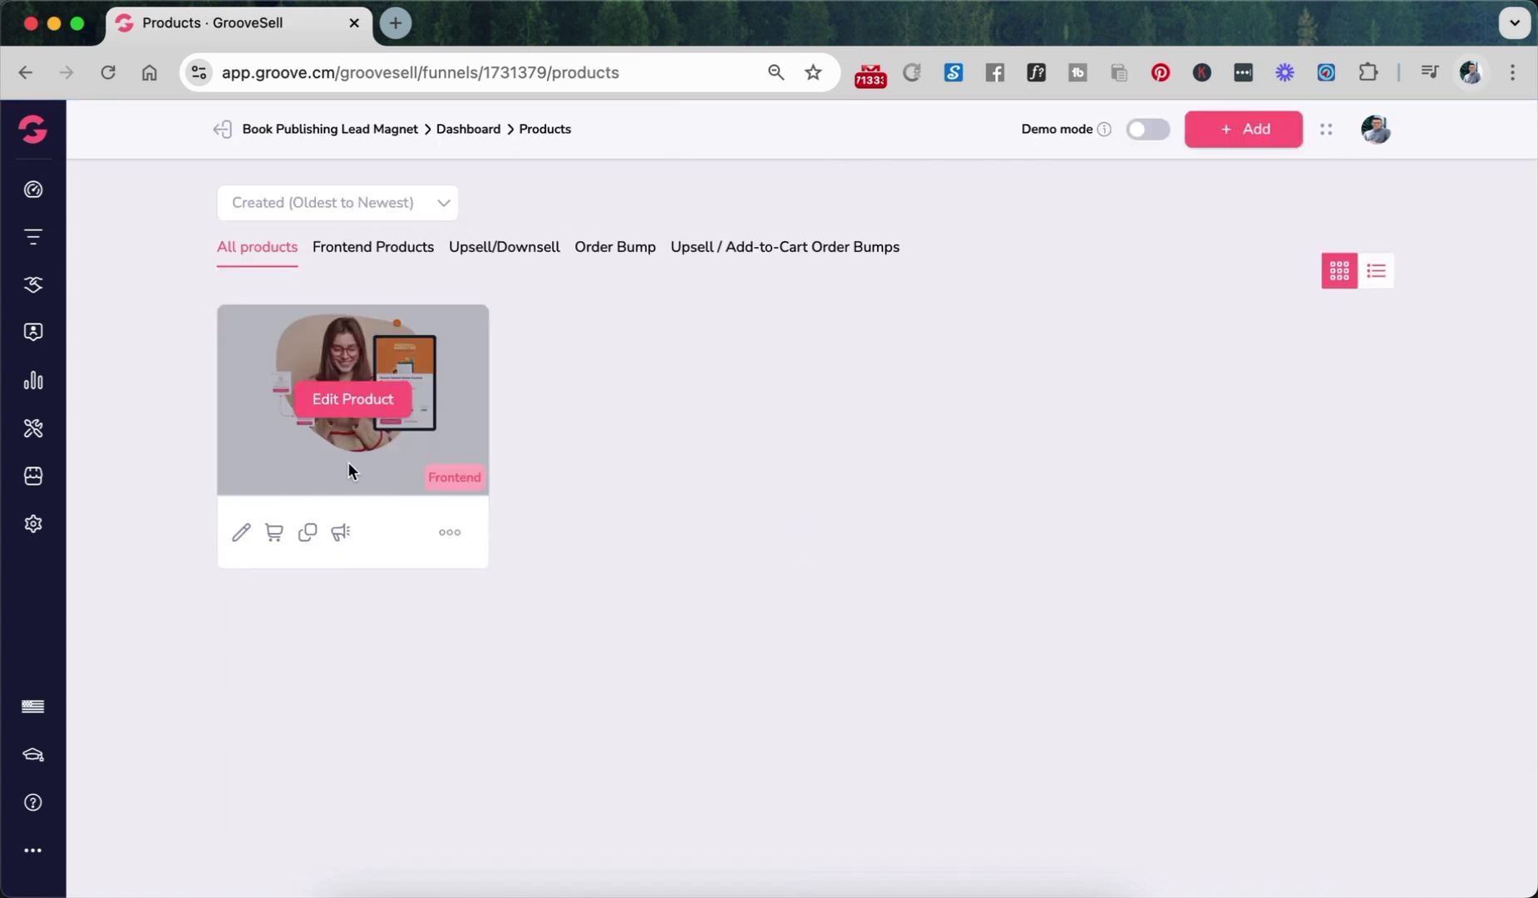
{"action": "left_click", "coordinate": [353, 400]}
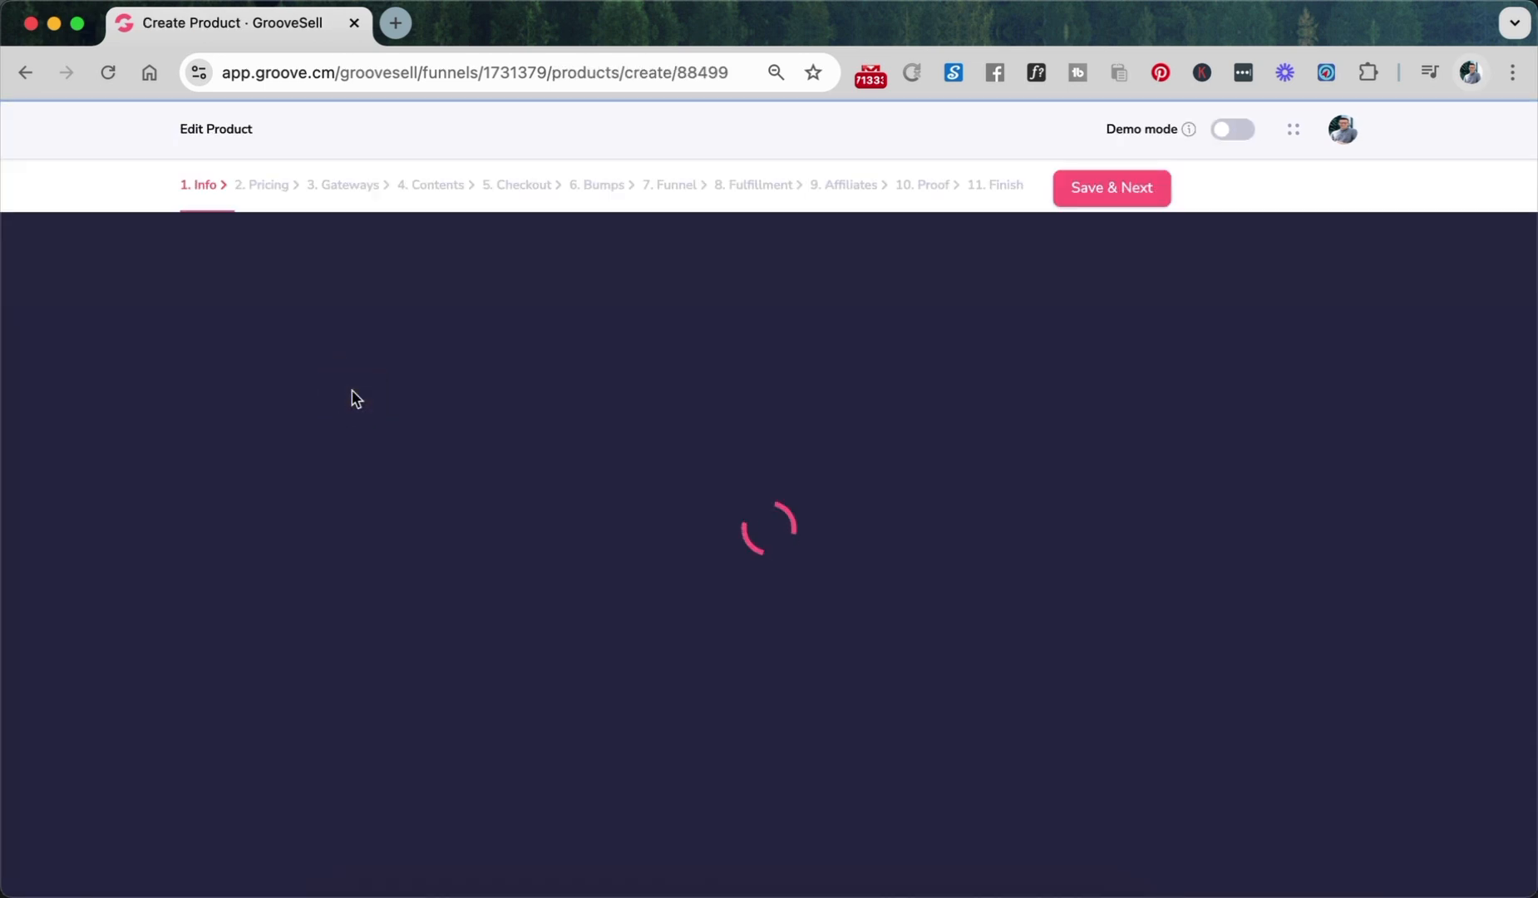
{"action": "left_click", "coordinate": [766, 187]}
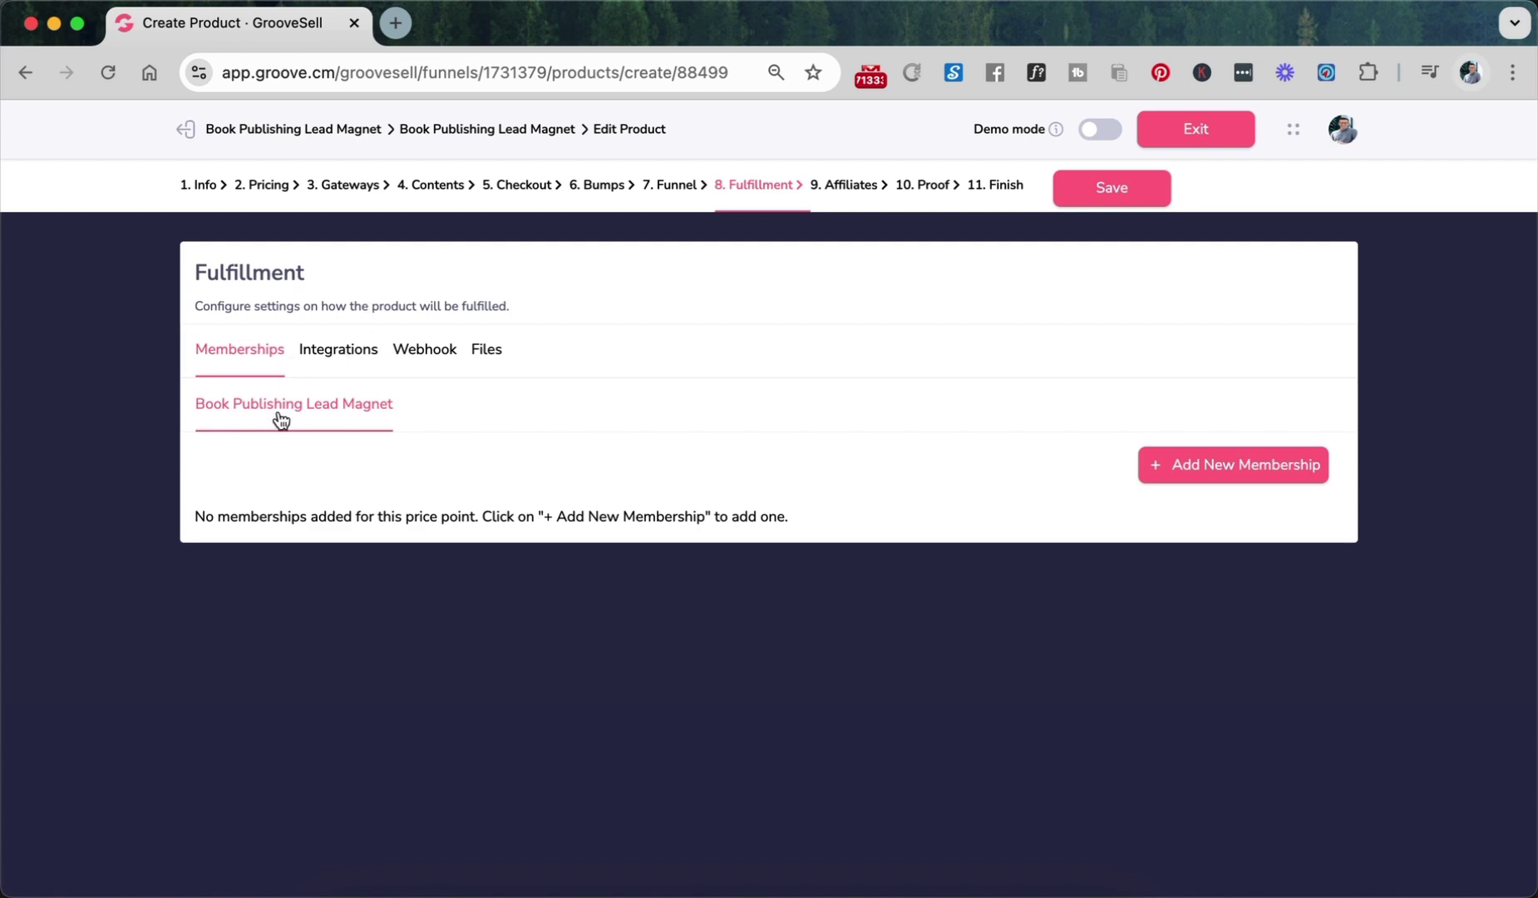
{"action": "scroll", "coordinate": [275, 430], "scroll_direction": "up", "scroll_amount": 3}
{"action": "scroll", "coordinate": [275, 431], "scroll_direction": "down", "scroll_amount": 3}
- Add BookWizard Membership with the Full Access level to the product's fulfillment, save the product and exit the editor
{"action": "left_click", "coordinate": [1193, 478]}
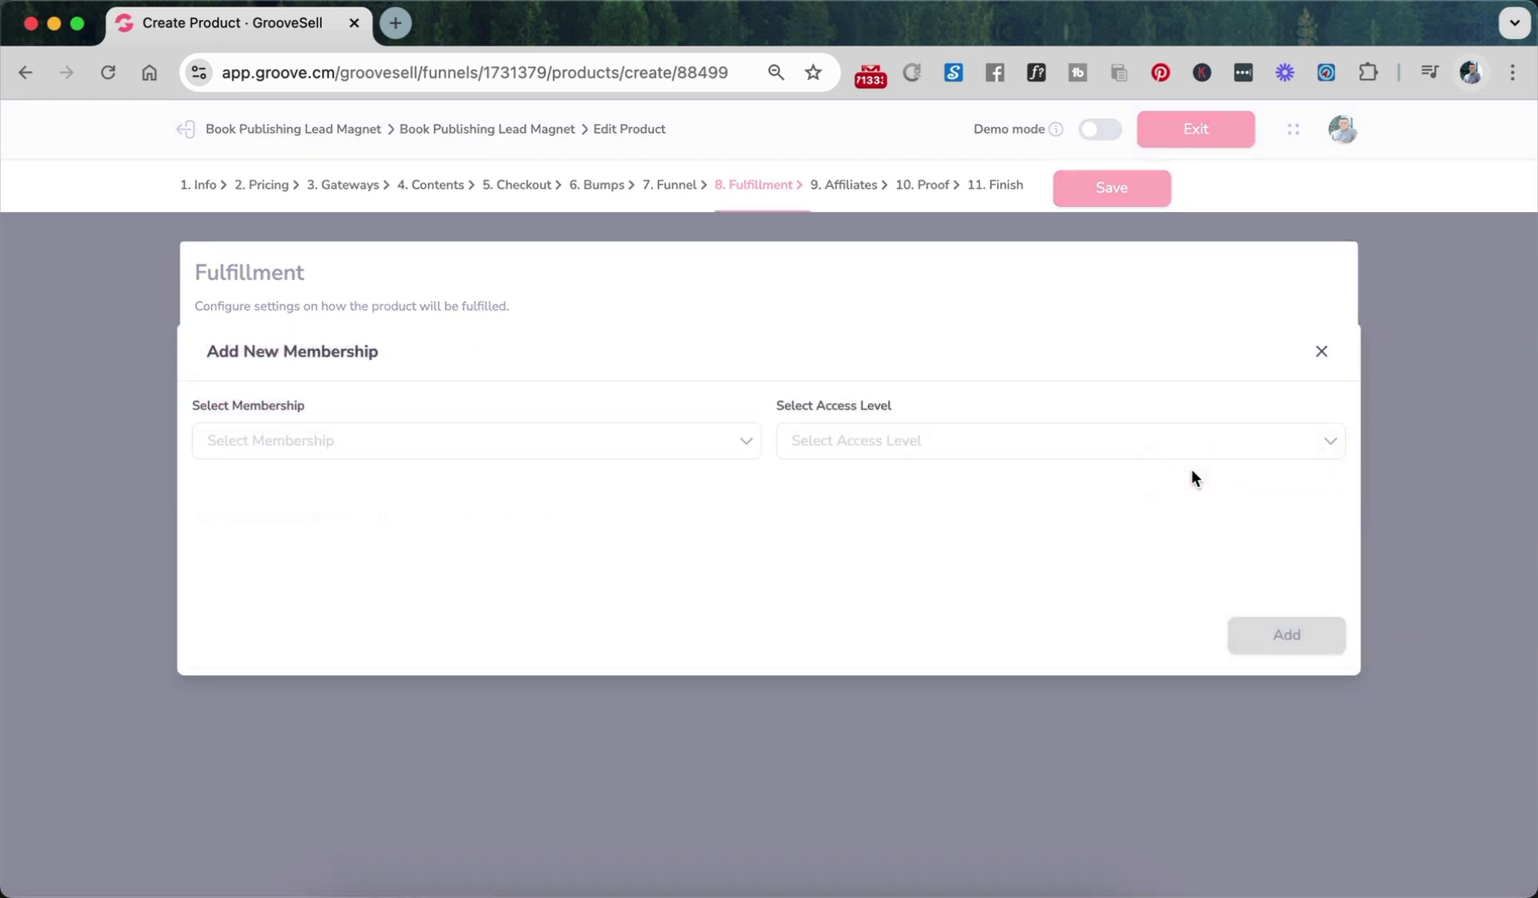
{"action": "left_click", "coordinate": [433, 446]}
{"action": "left_click", "coordinate": [428, 479]}
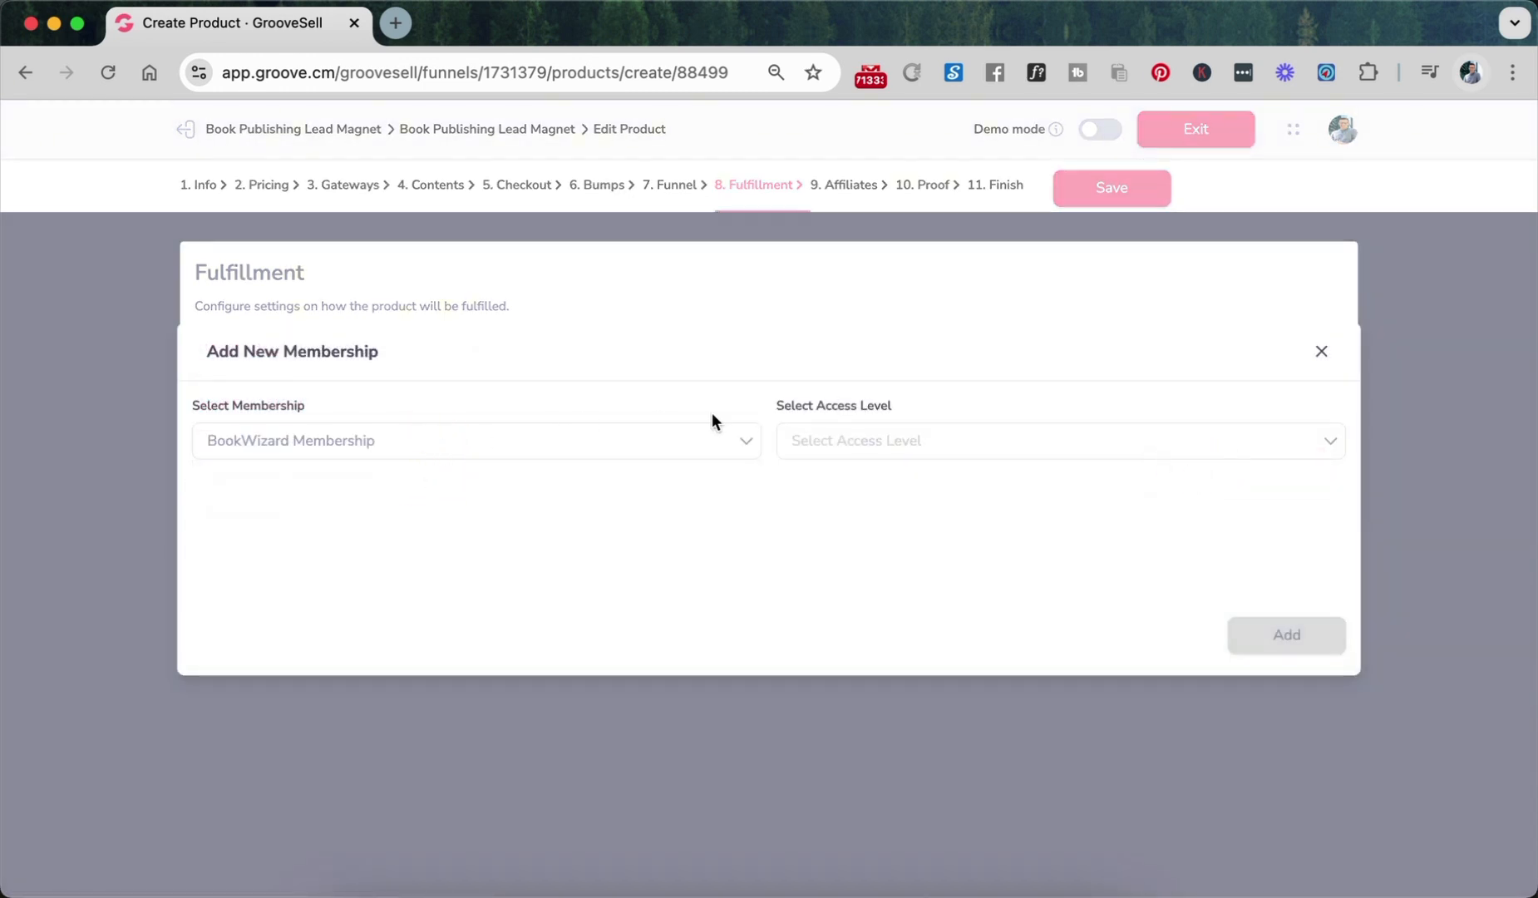
{"action": "left_click", "coordinate": [867, 447]}
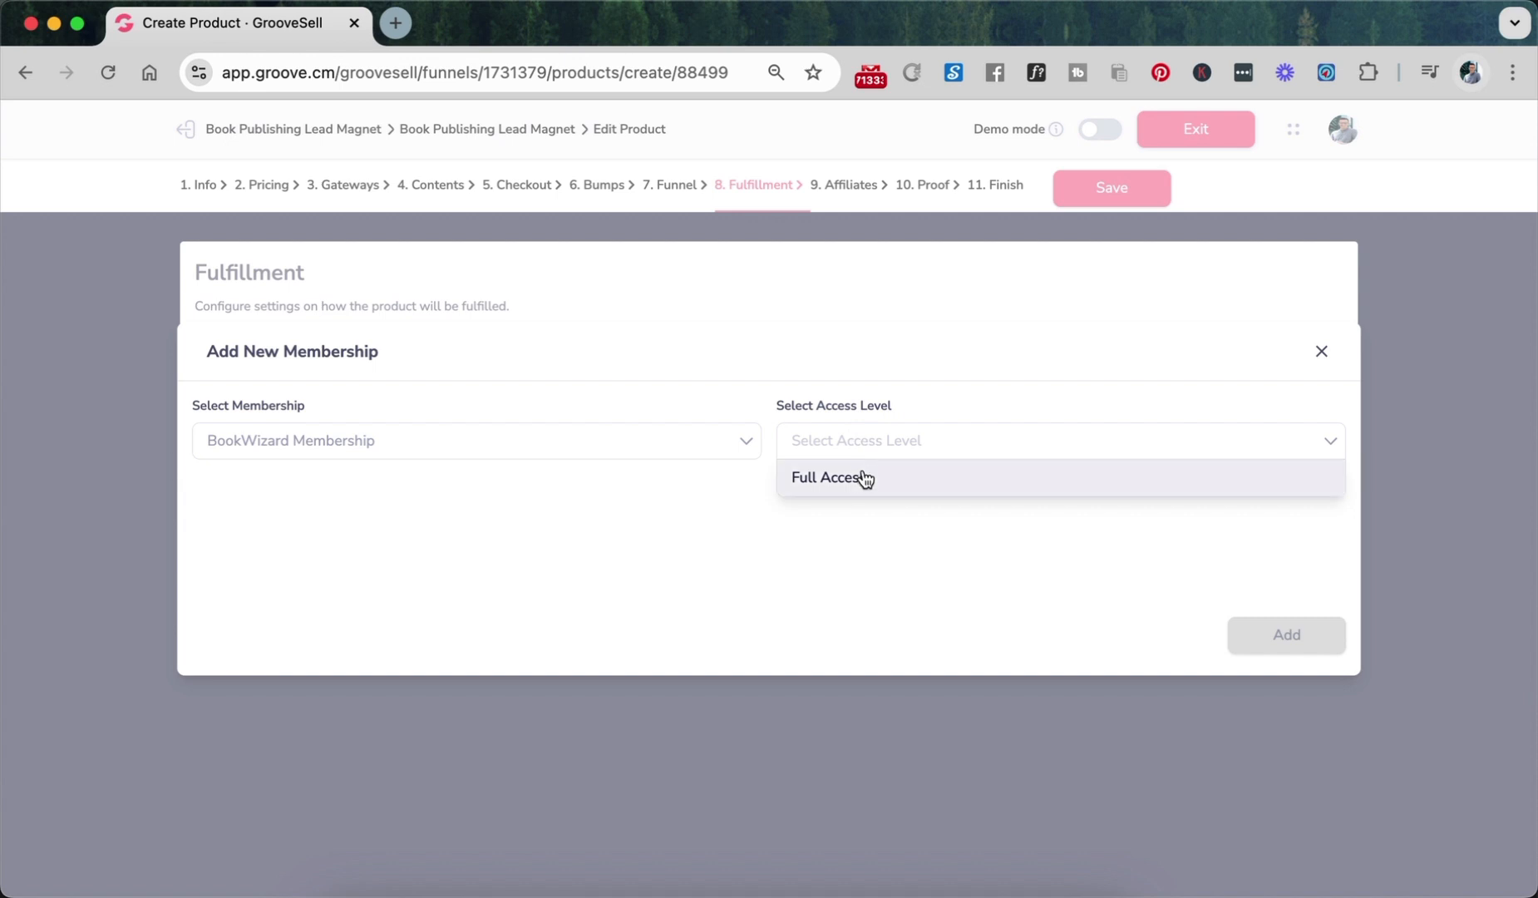
{"action": "left_click", "coordinate": [864, 480]}
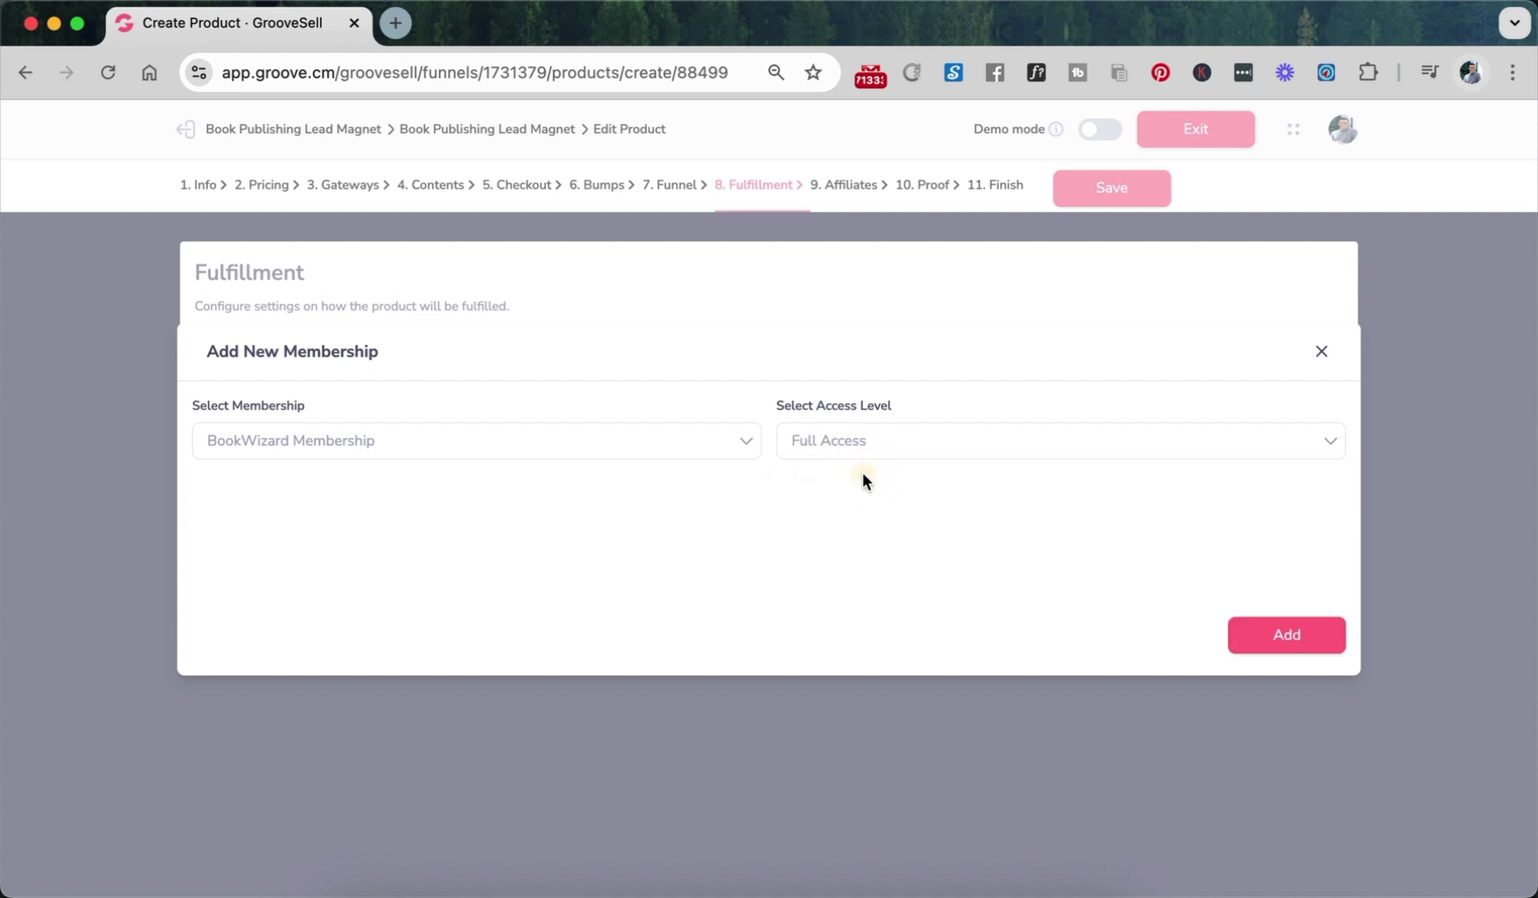
{"action": "left_click", "coordinate": [1251, 637]}
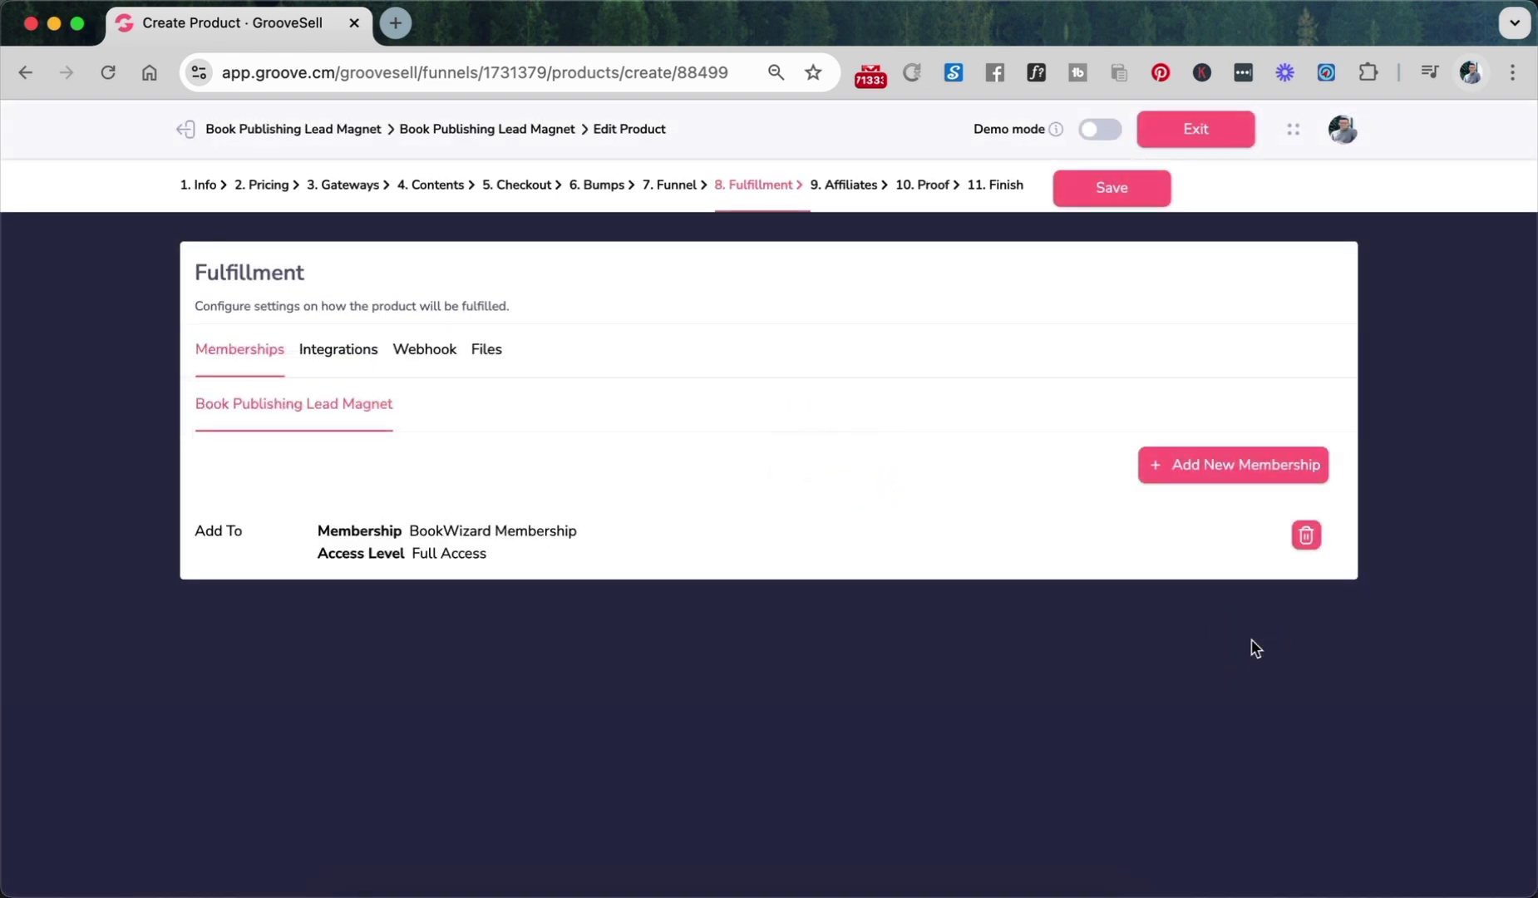
{"action": "left_click", "coordinate": [1112, 189]}
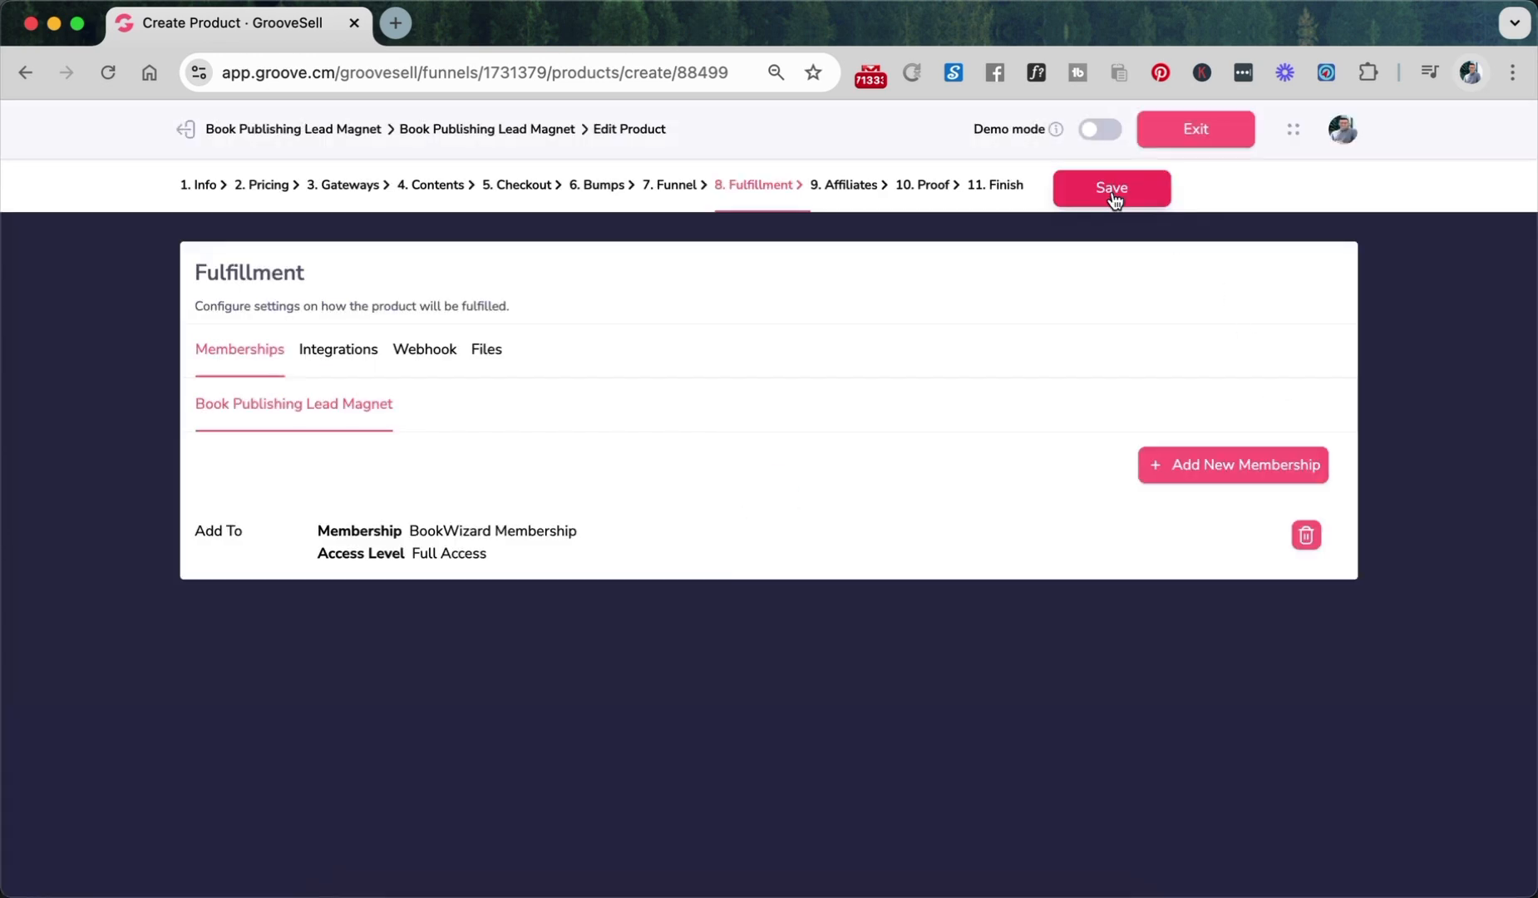
{"action": "left_click", "coordinate": [1197, 127]}
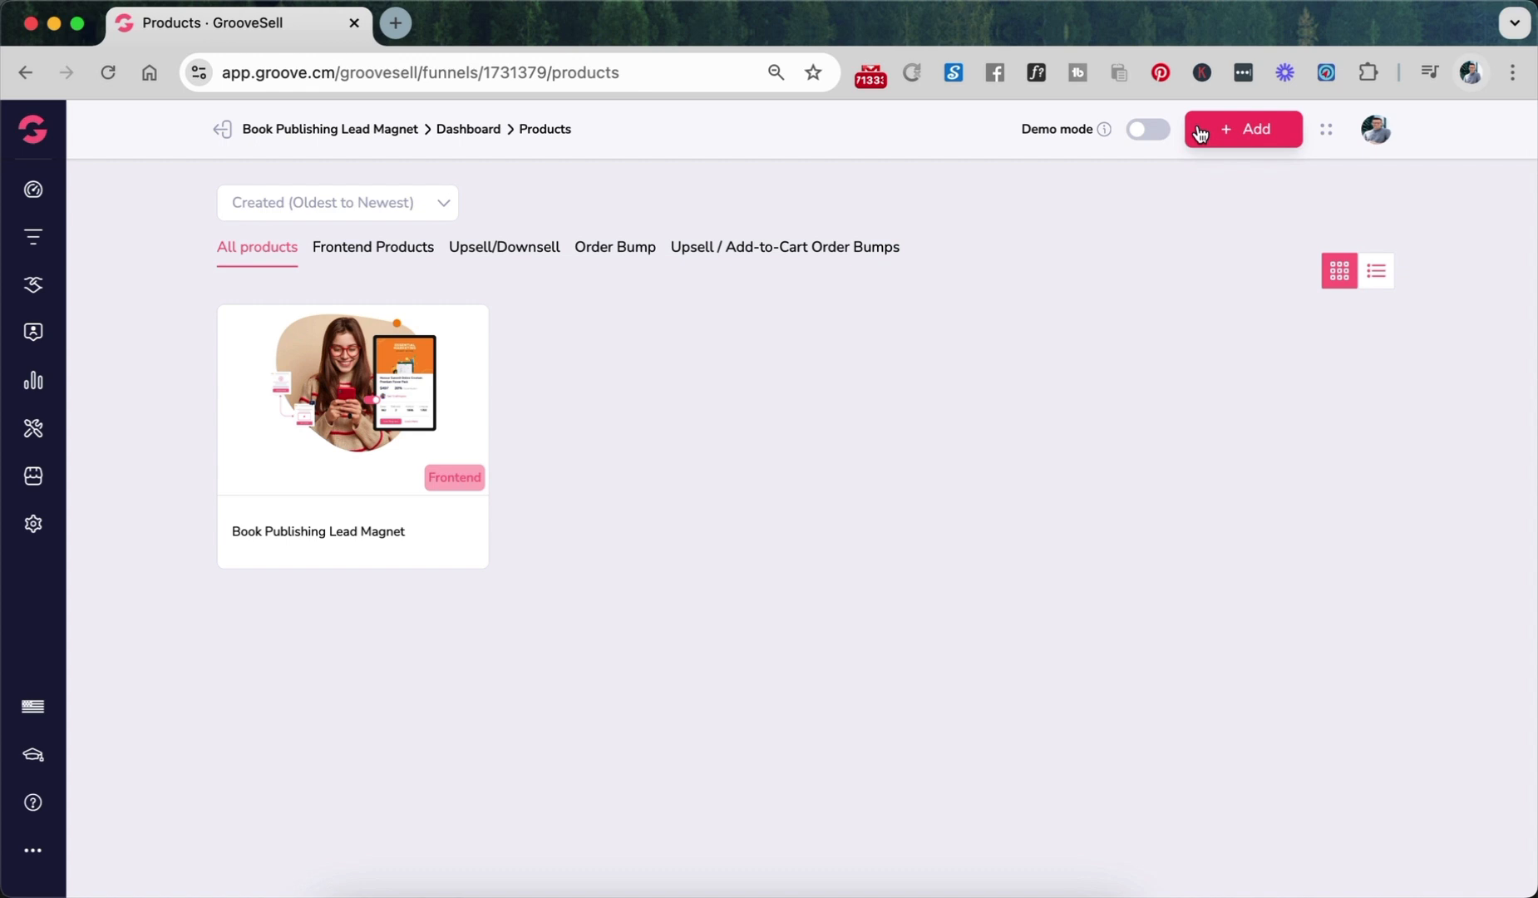
- Switch to GrooveMail and open its automations list
{"action": "left_click", "coordinate": [33, 128]}
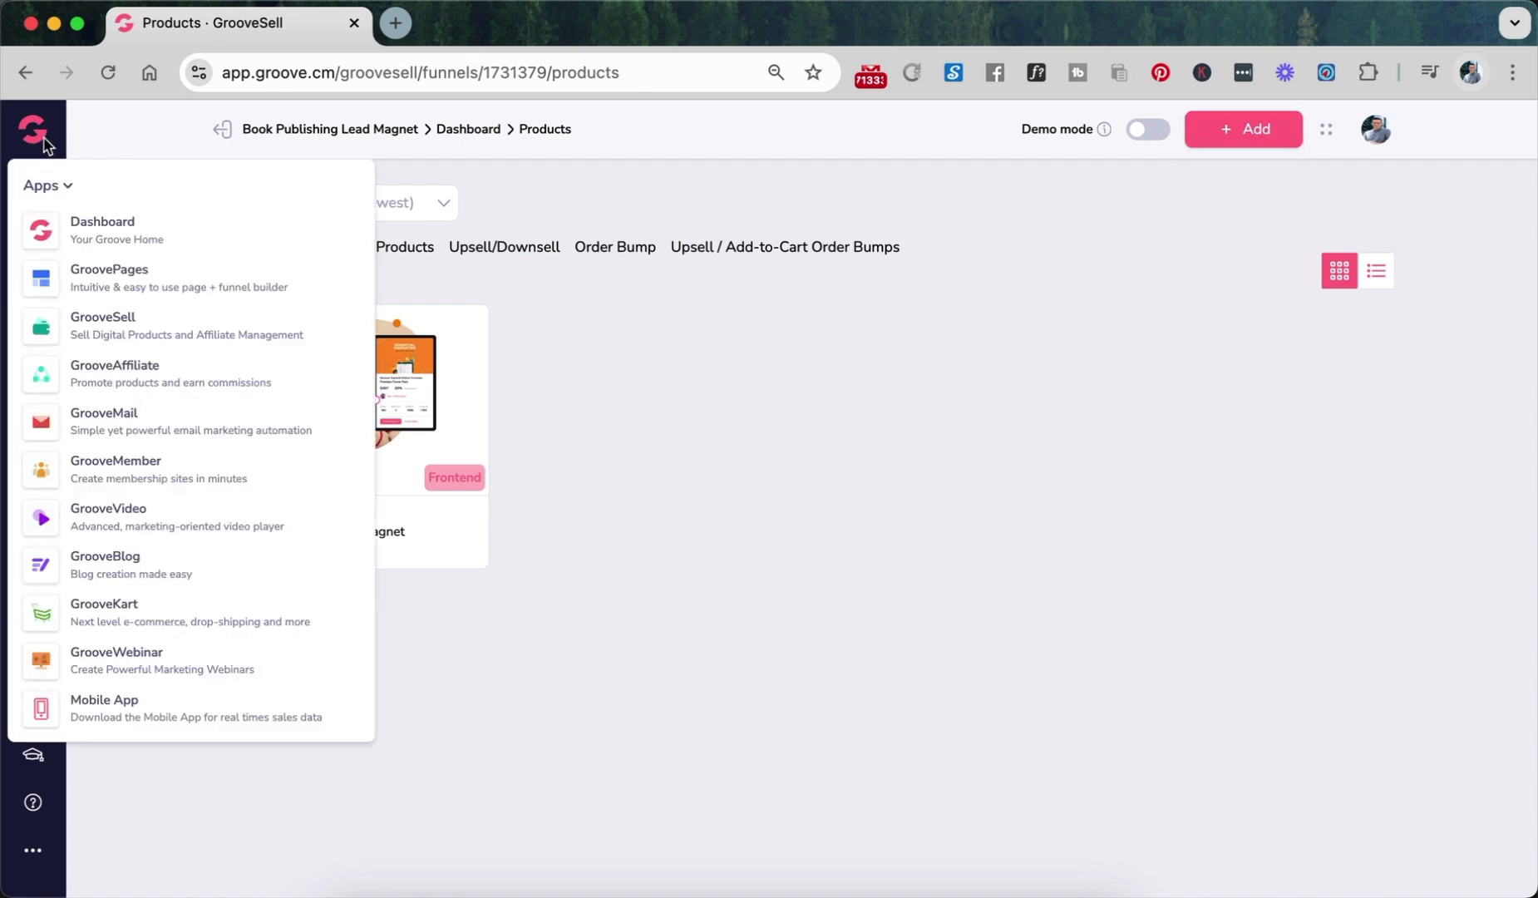
{"action": "left_click", "coordinate": [101, 412]}
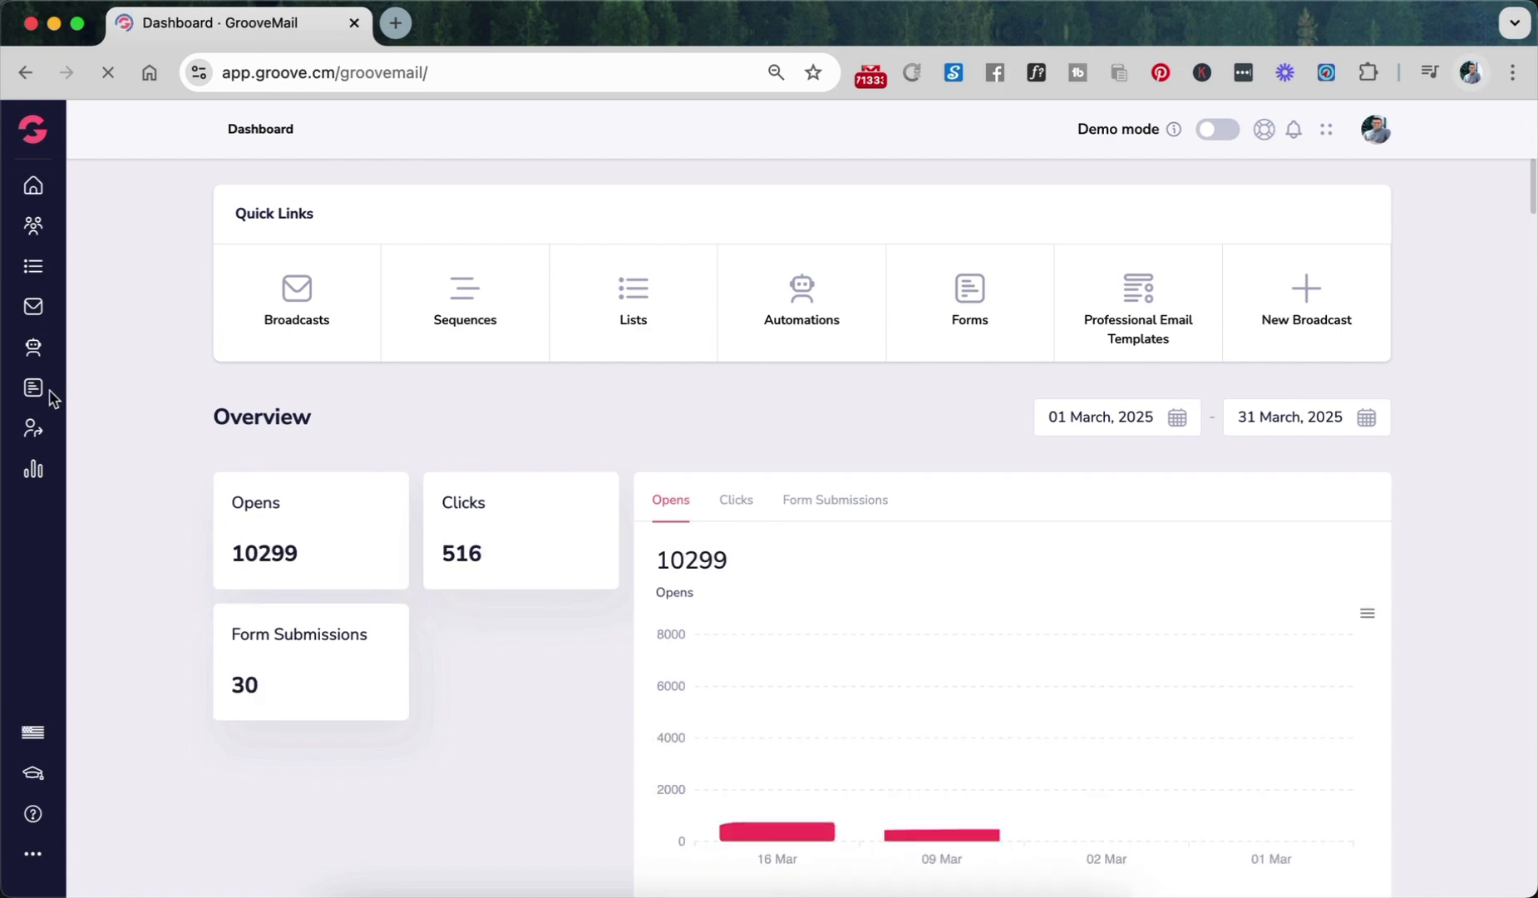
{"action": "left_click", "coordinate": [32, 353]}
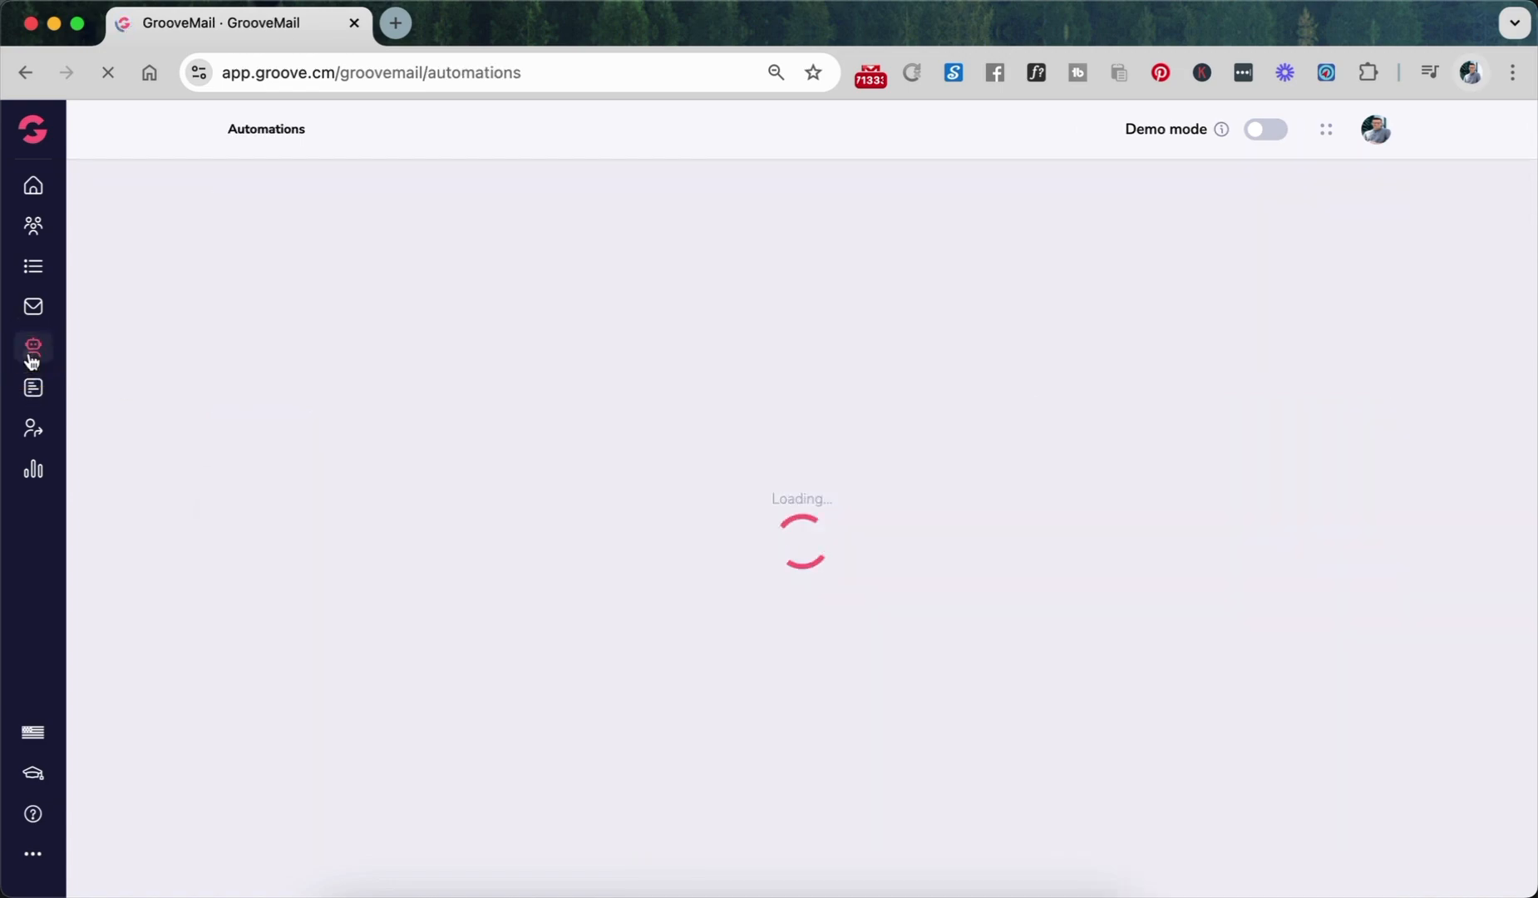
- Examine the Book Publishing OTO Automation, including its purchase trigger, list subscription and tag action
{"action": "scroll", "coordinate": [629, 730], "scroll_direction": "down", "scroll_amount": 20}
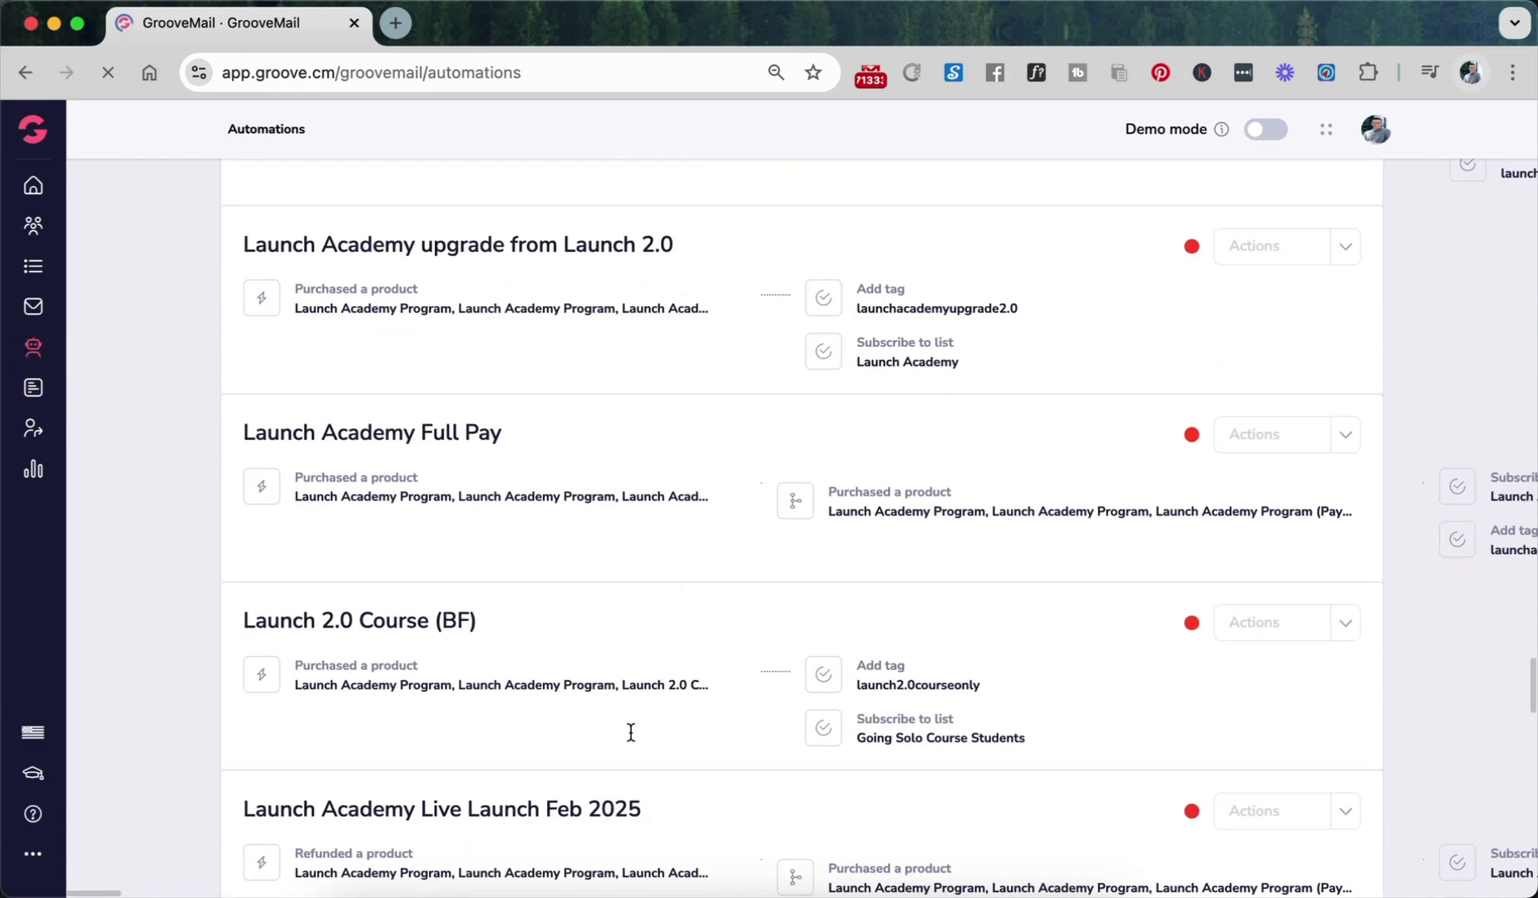
{"action": "scroll", "coordinate": [630, 731], "scroll_direction": "down", "scroll_amount": 10}
{"action": "scroll", "coordinate": [630, 724], "scroll_direction": "up", "scroll_amount": 2}
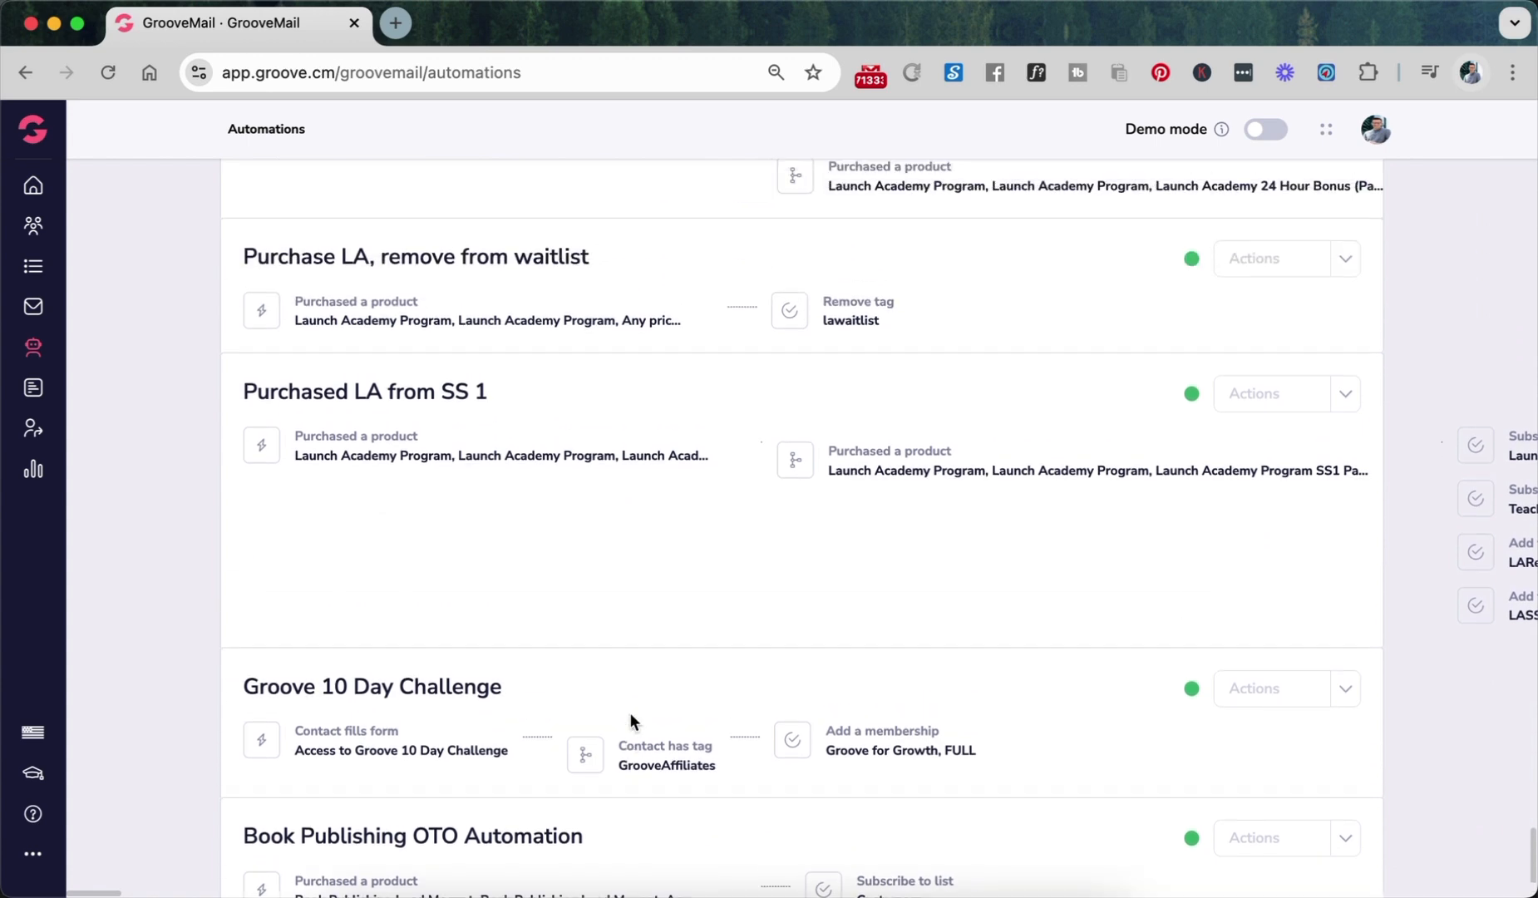
{"action": "scroll", "coordinate": [629, 721], "scroll_direction": "down", "scroll_amount": 3}
{"action": "scroll", "coordinate": [491, 787], "scroll_direction": "up", "scroll_amount": 2}
{"action": "scroll", "coordinate": [491, 787], "scroll_direction": "down", "scroll_amount": 2}
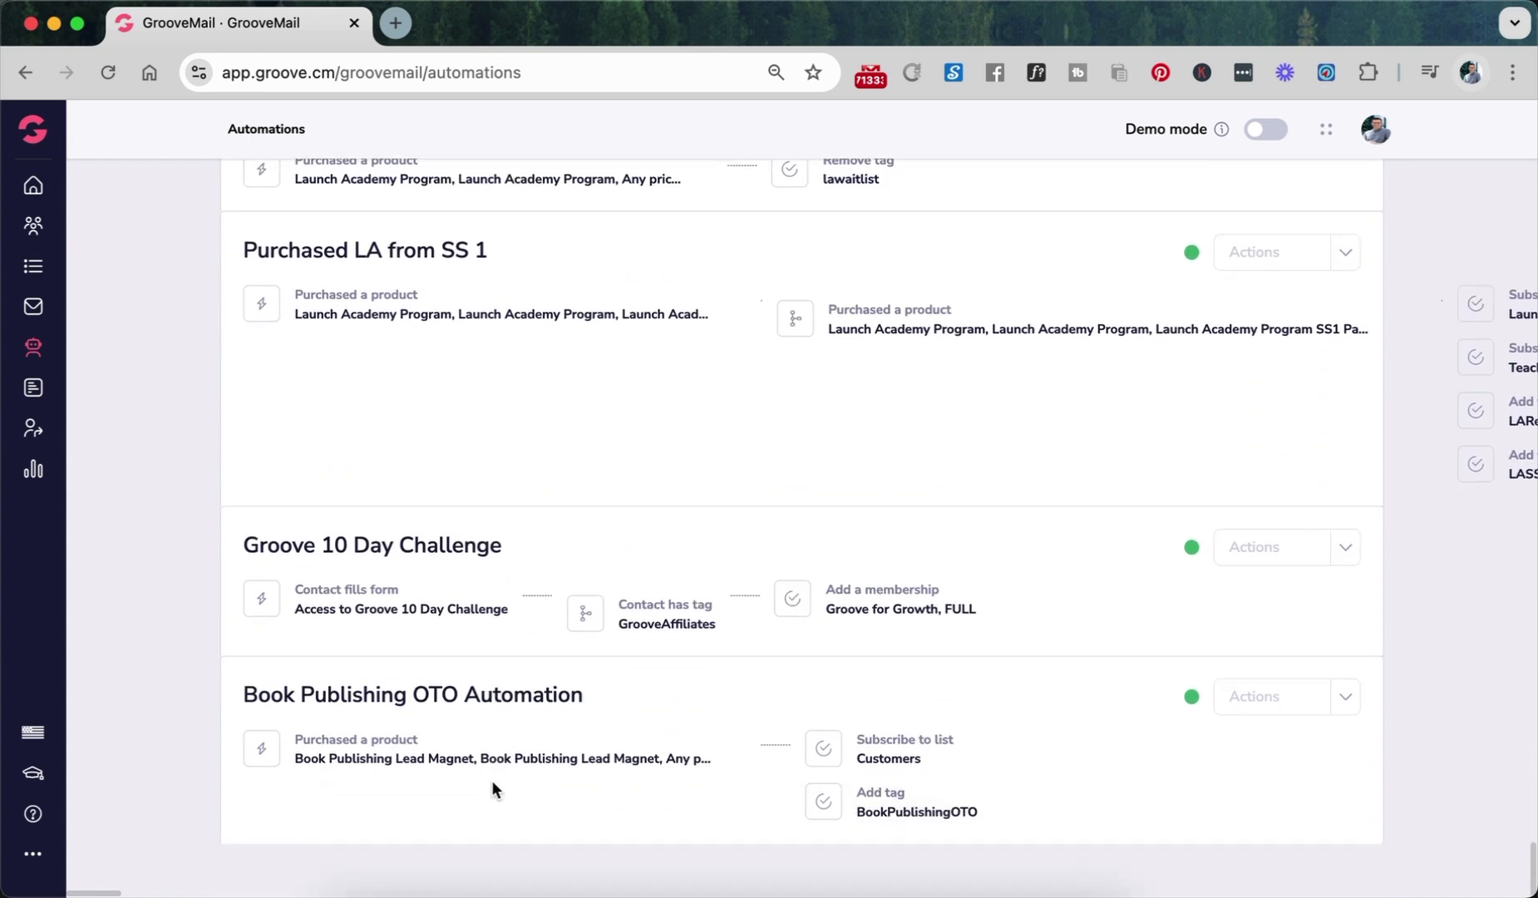
{"action": "left_click_drag", "start_coordinate": [857, 754], "coordinate": [929, 761]}
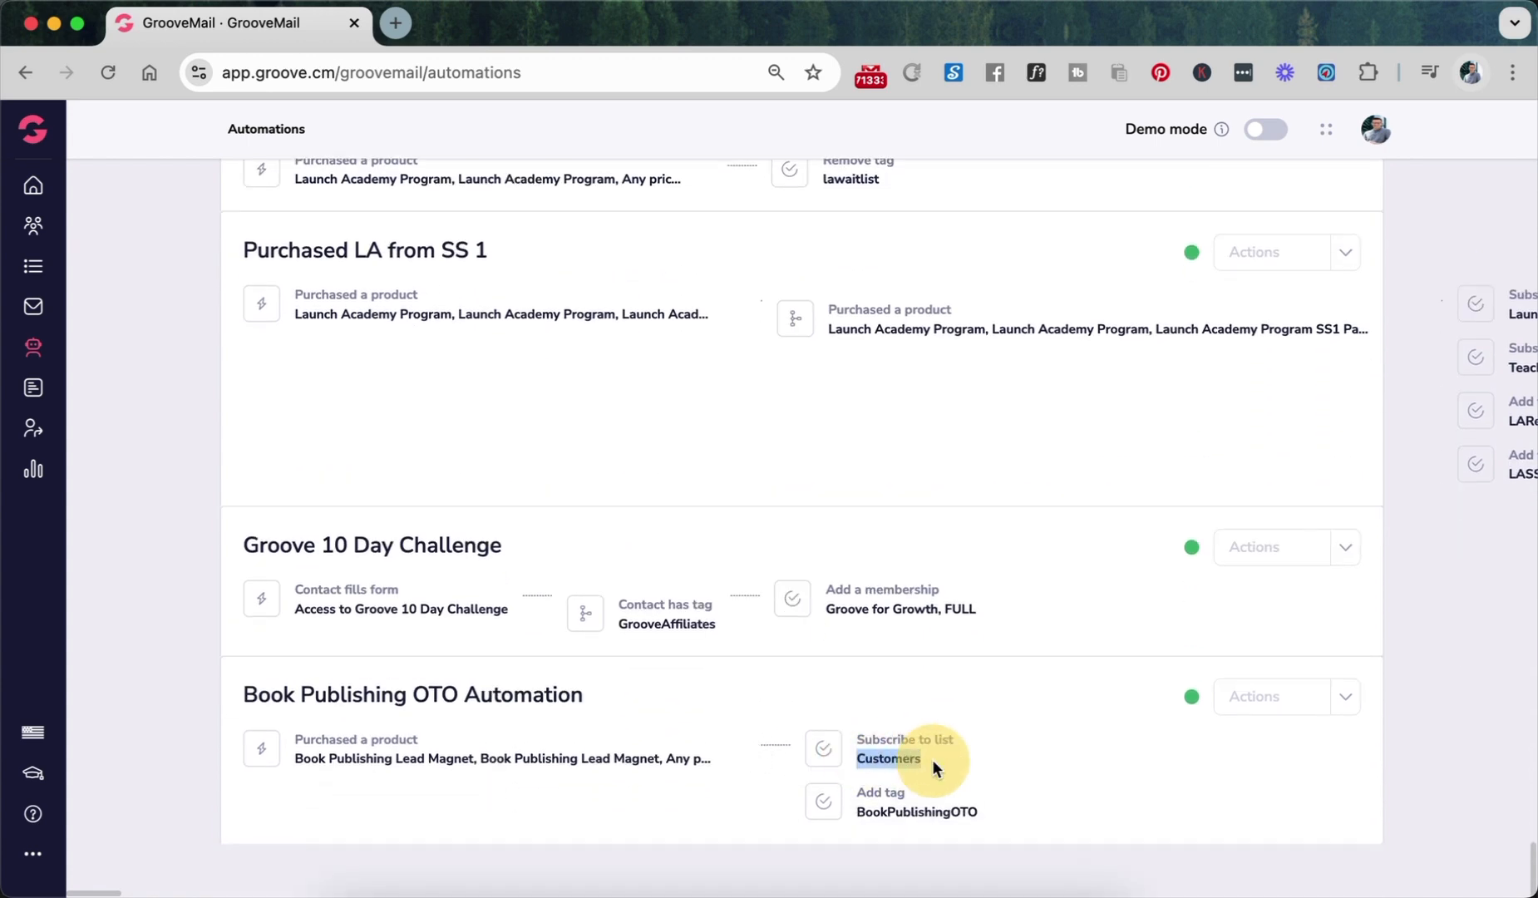
{"action": "left_click_drag", "start_coordinate": [857, 813], "coordinate": [1013, 813]}
{"action": "left_click", "coordinate": [1013, 811]}
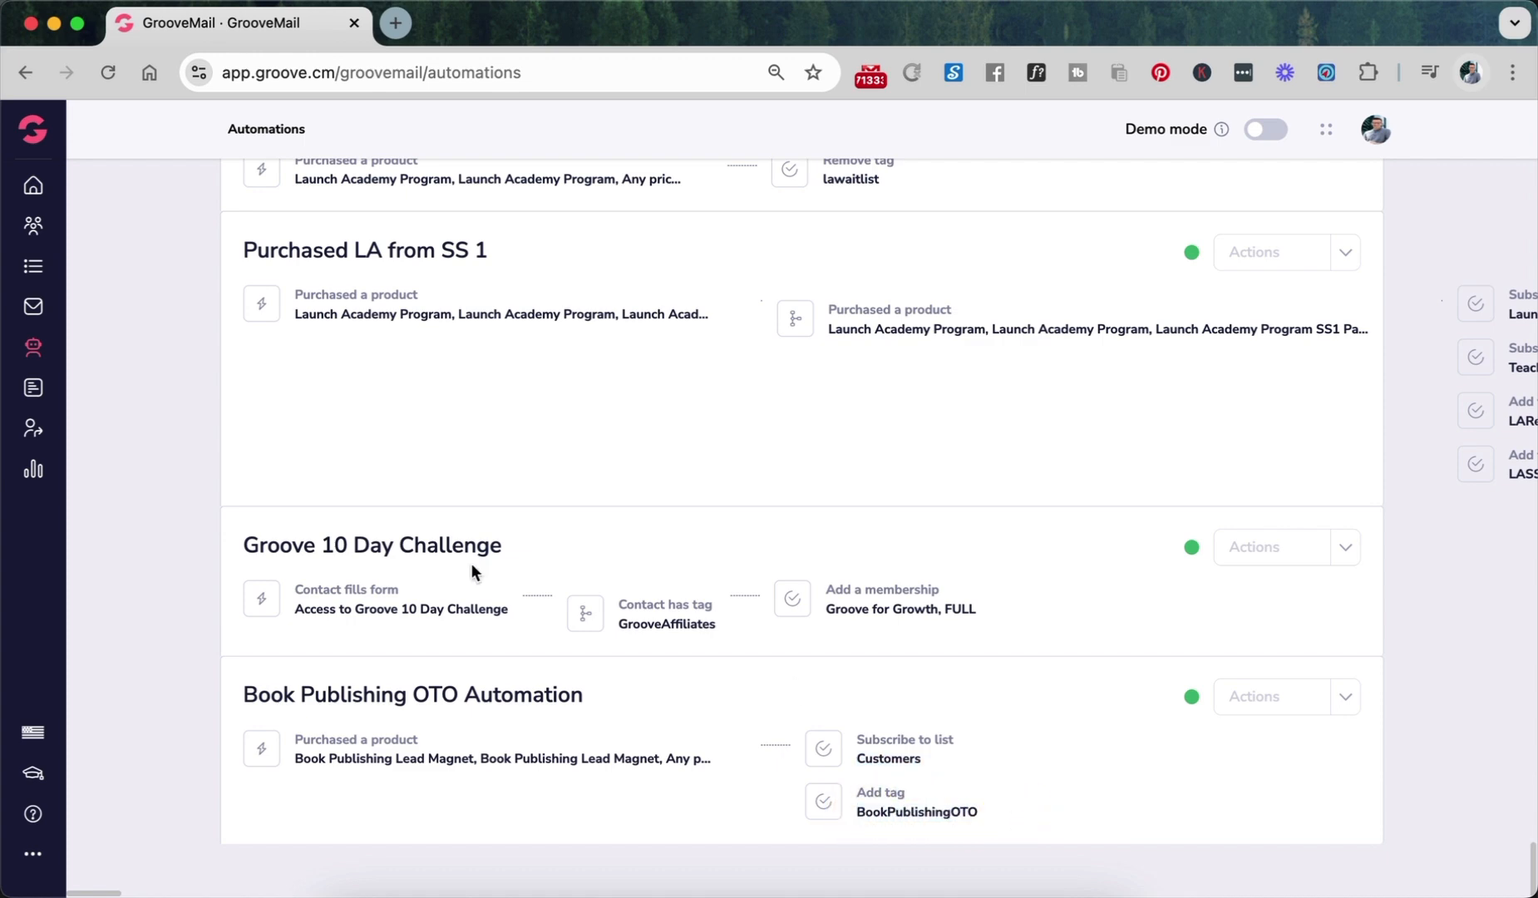
- Open the Book Publishing Leads OTO sequence from the campaign sequences for editing
{"action": "left_click", "coordinate": [33, 266]}
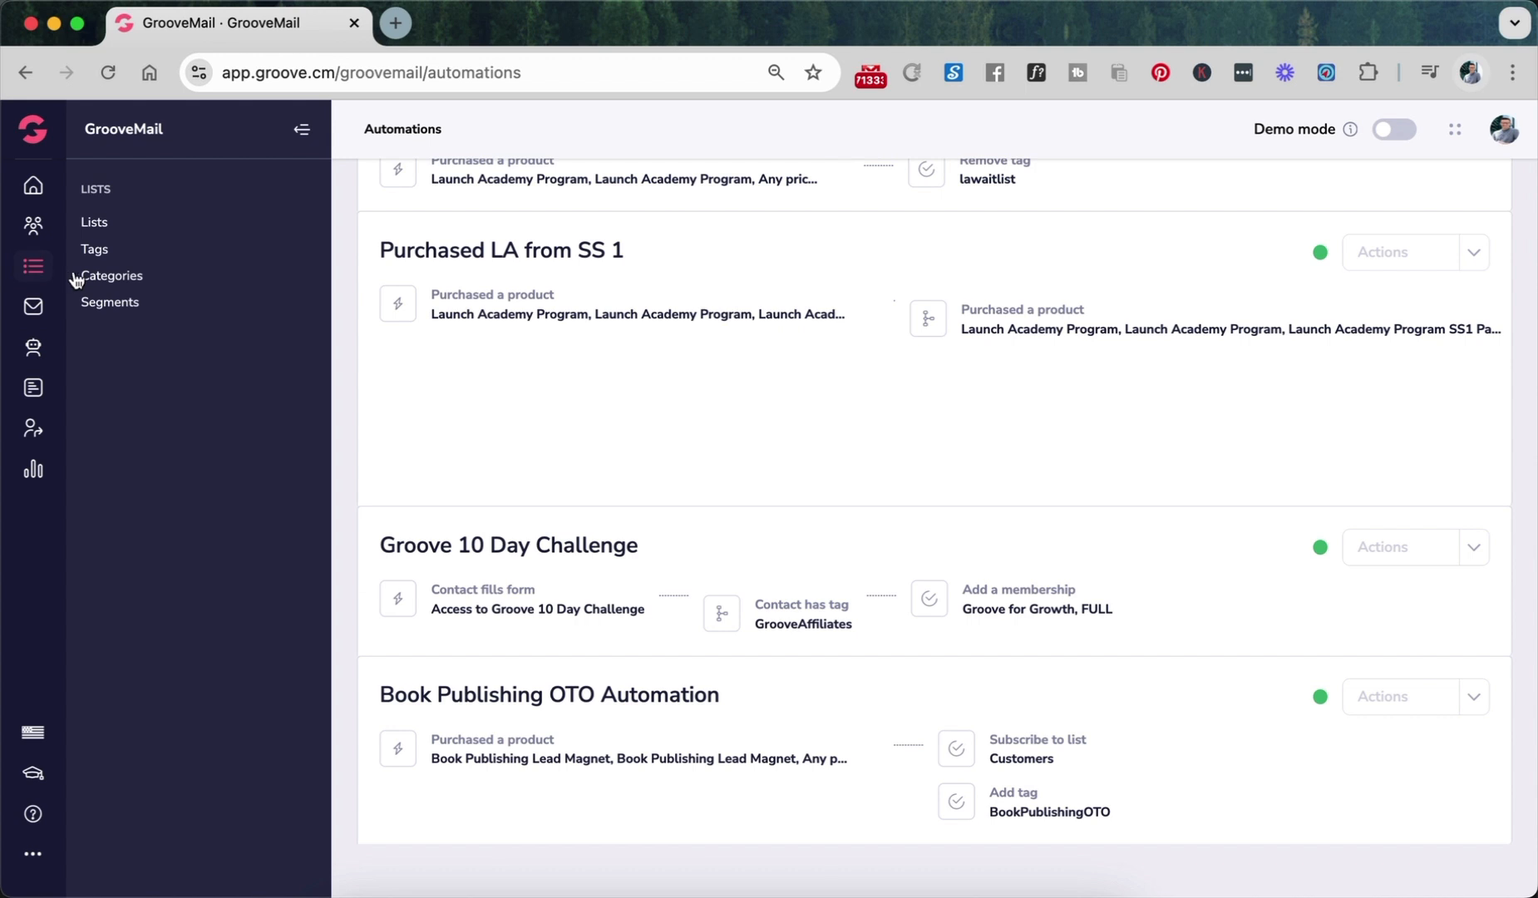
{"action": "left_click", "coordinate": [33, 306]}
{"action": "left_click", "coordinate": [113, 248]}
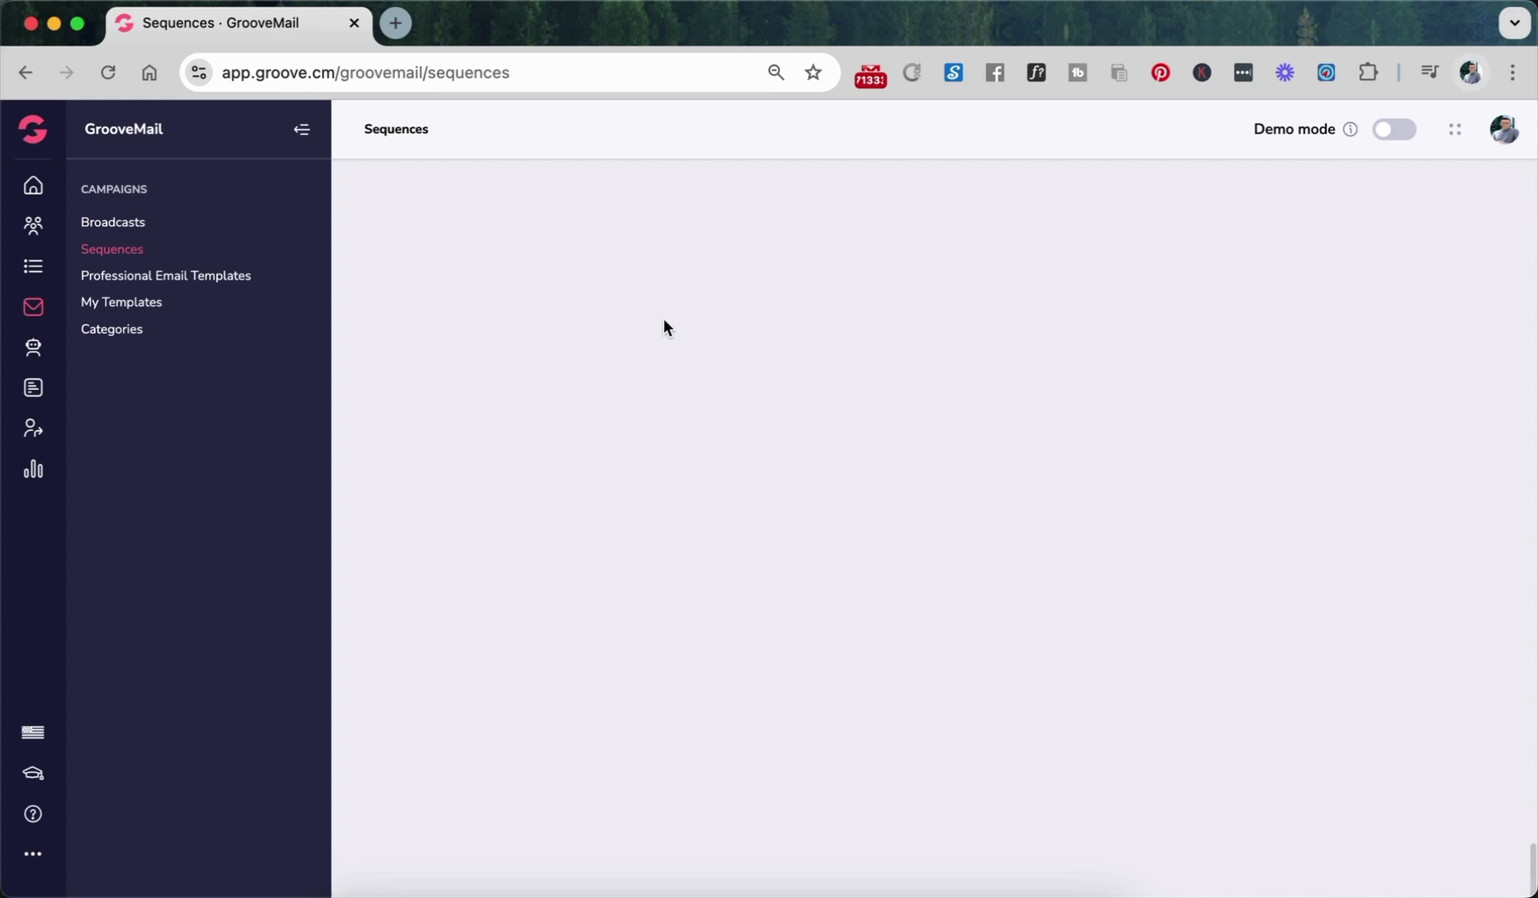
{"action": "scroll", "coordinate": [663, 318], "scroll_direction": "up", "scroll_amount": 14}
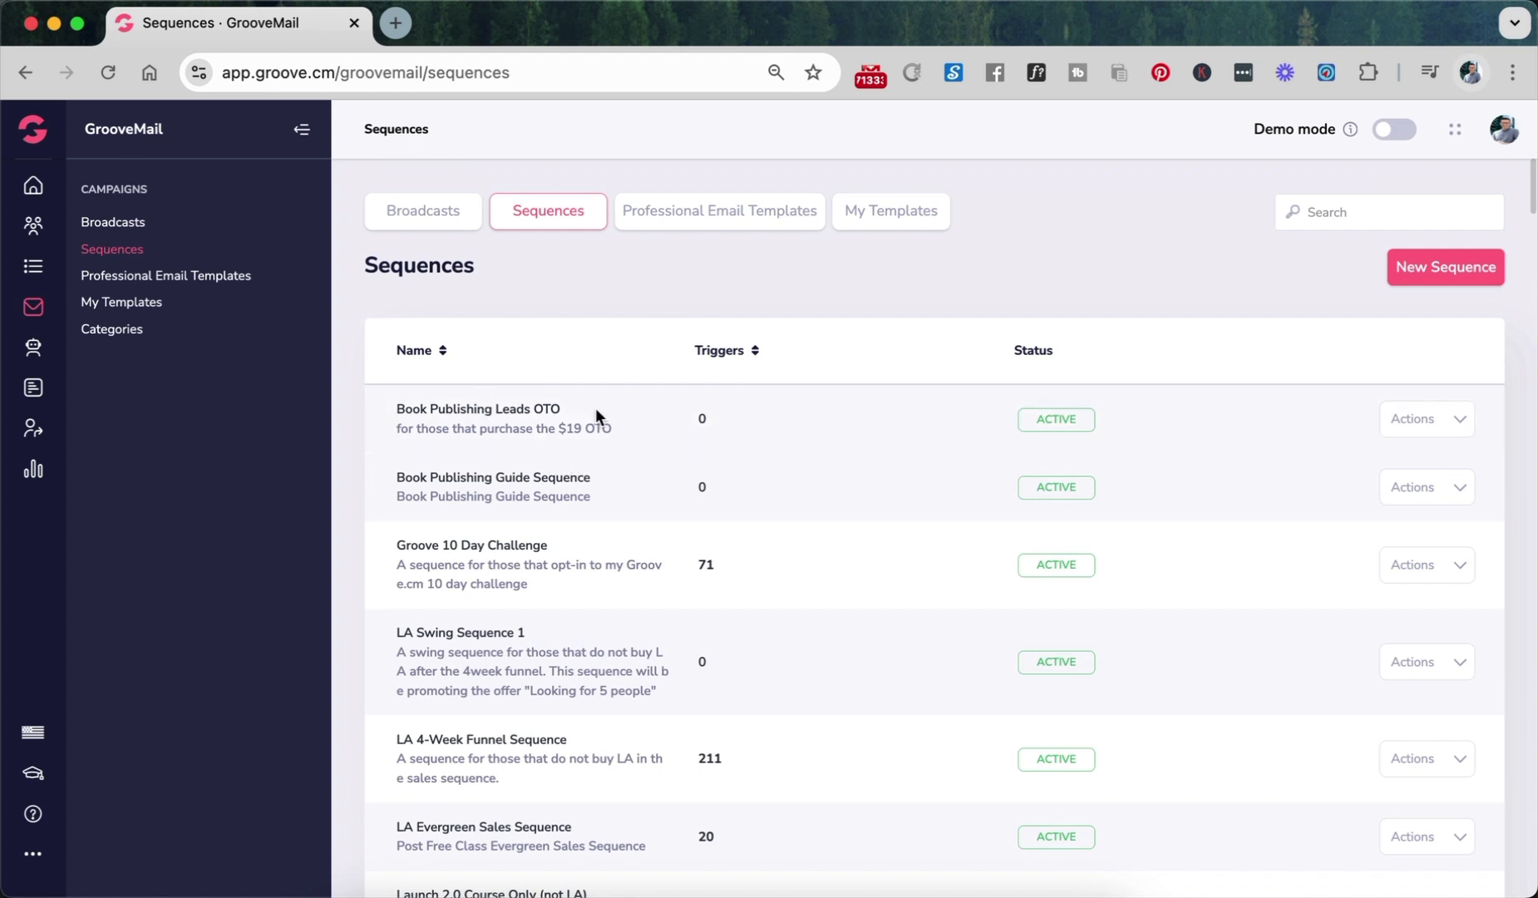
{"action": "left_click", "coordinate": [1398, 418]}
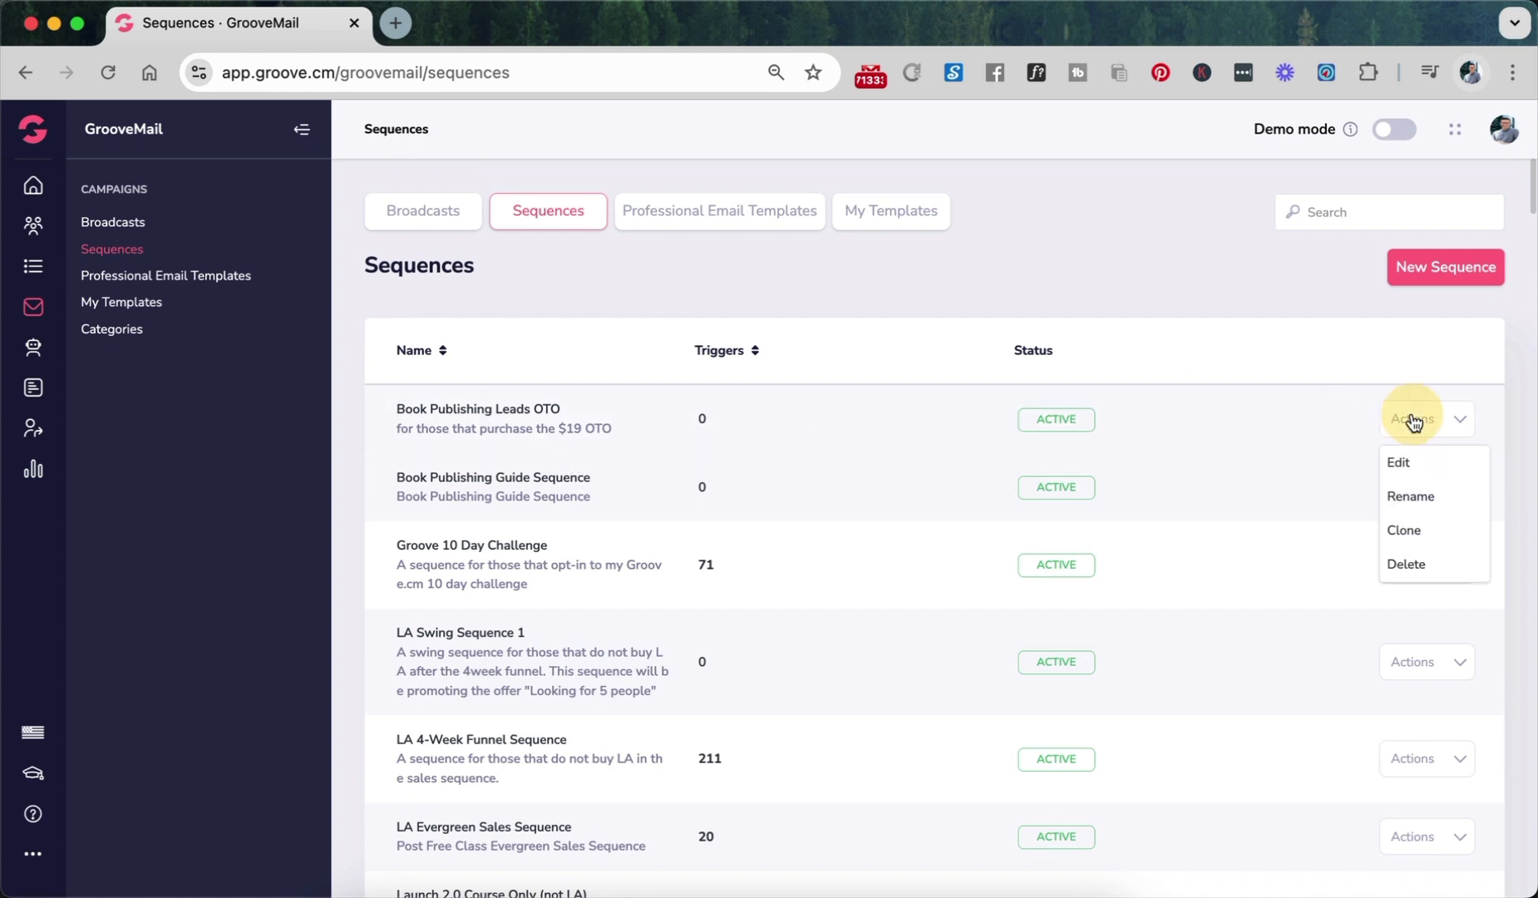
{"action": "left_click", "coordinate": [1400, 465]}
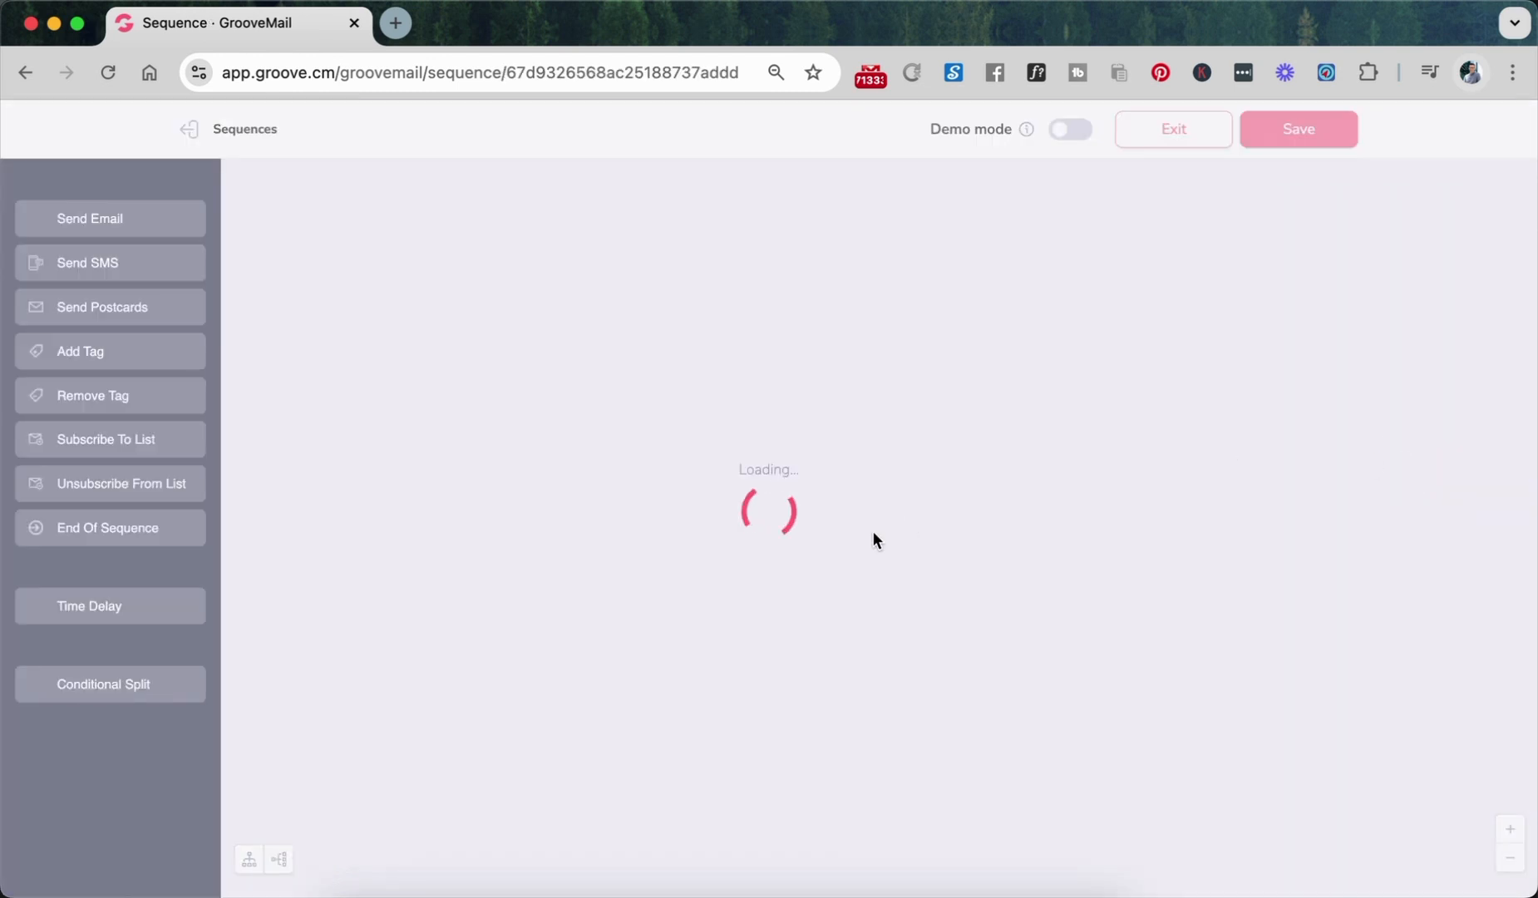
{"action": "mouse_move", "coordinate": [632, 346]}
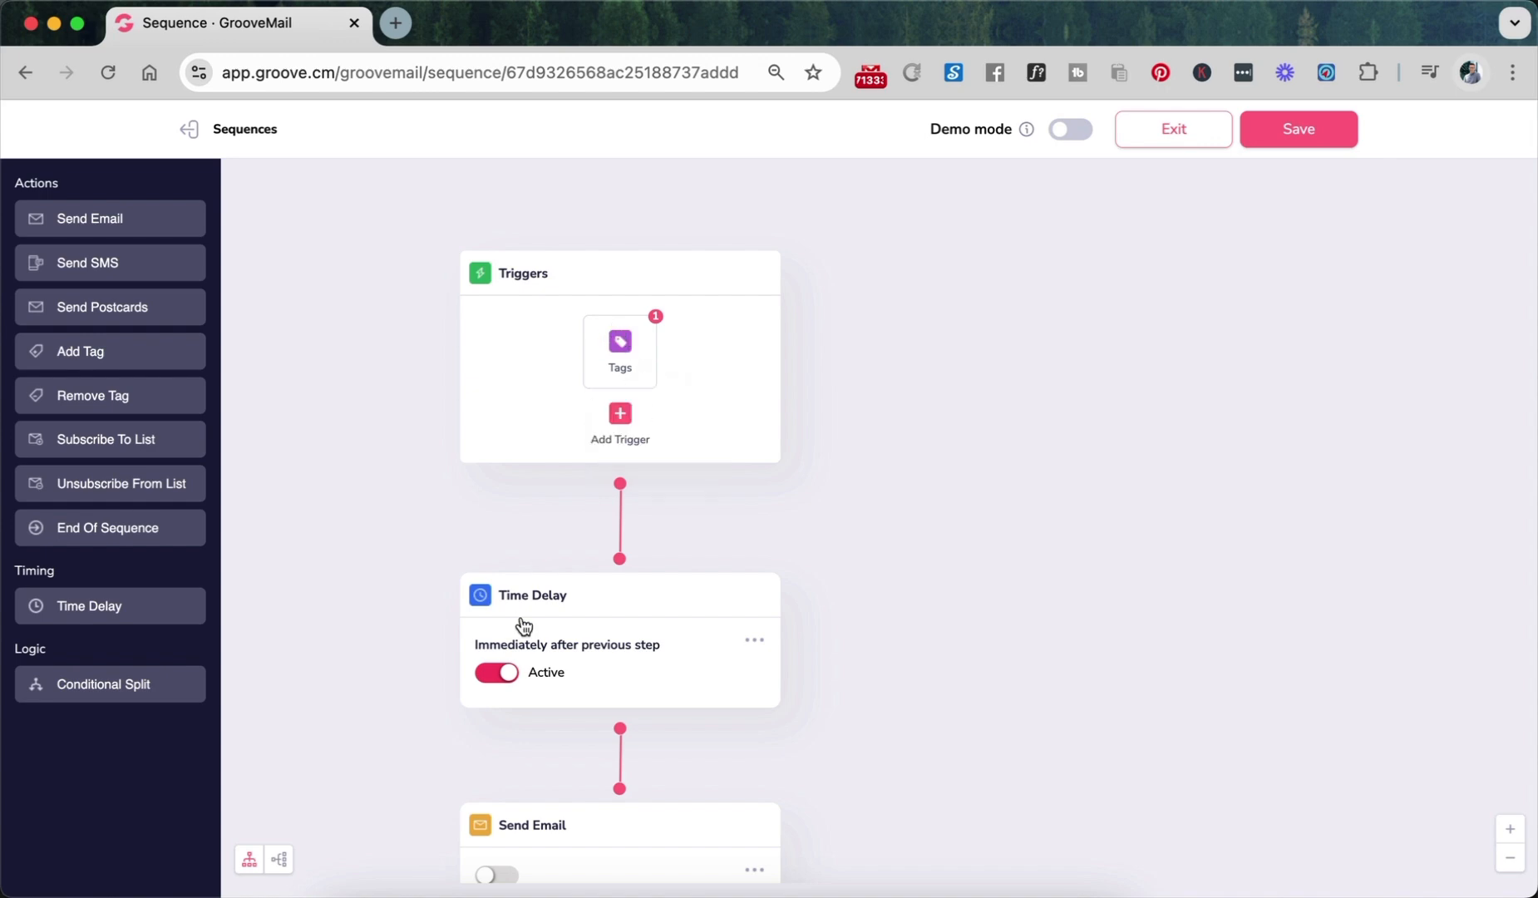
- Open the sequence's Send Email action for configuration and choose the Basic email editor for its message
{"action": "scroll", "coordinate": [524, 628], "scroll_direction": "down", "scroll_amount": 5}
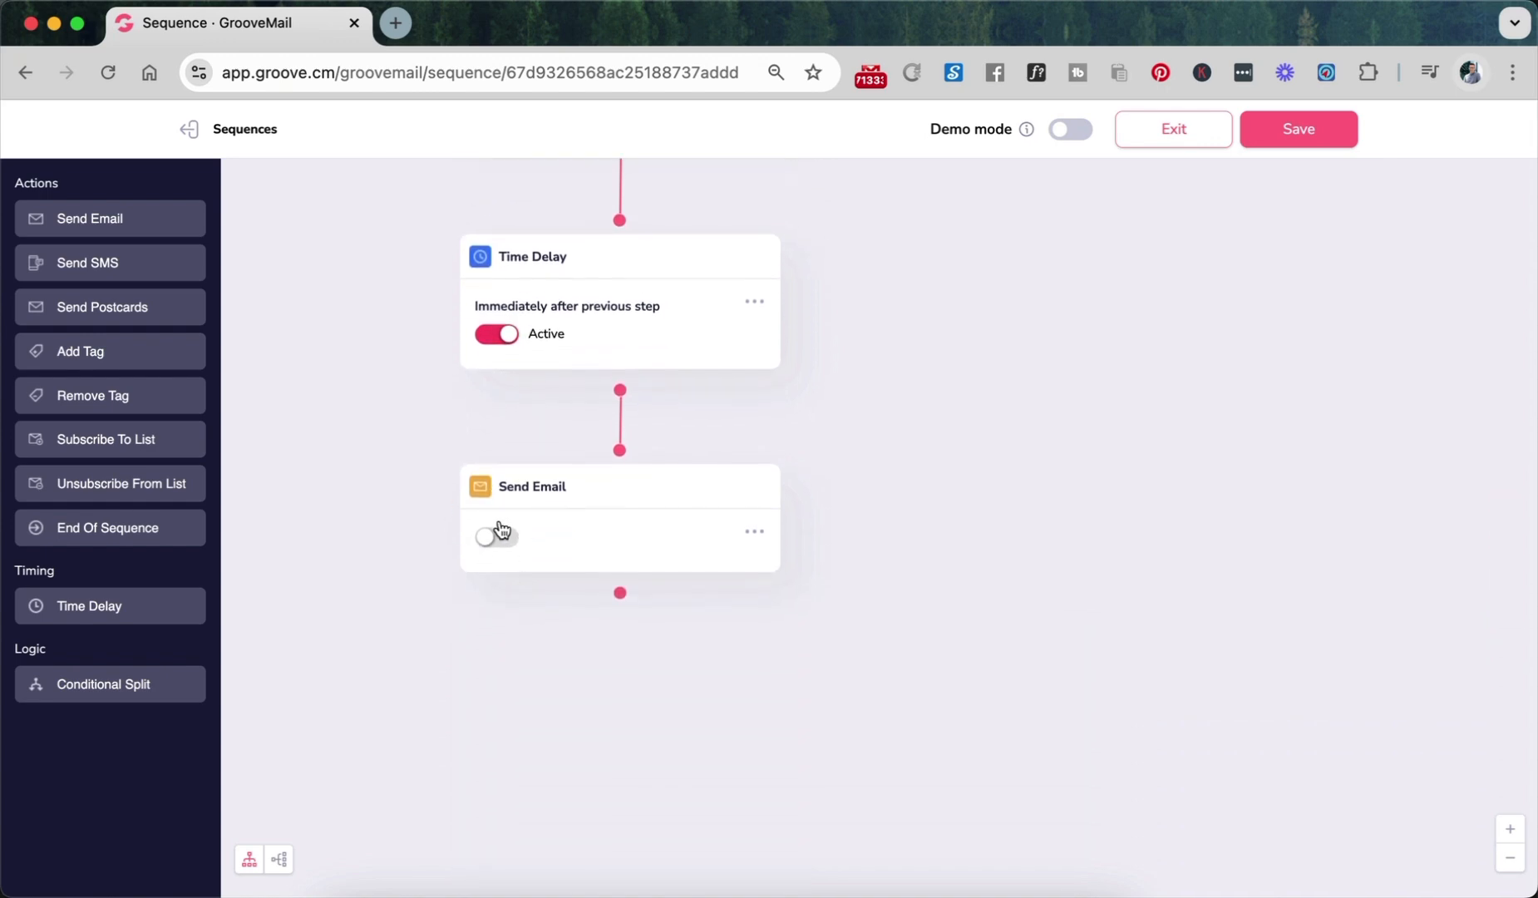
{"action": "mouse_move", "coordinate": [754, 536]}
{"action": "left_click", "coordinate": [766, 575]}
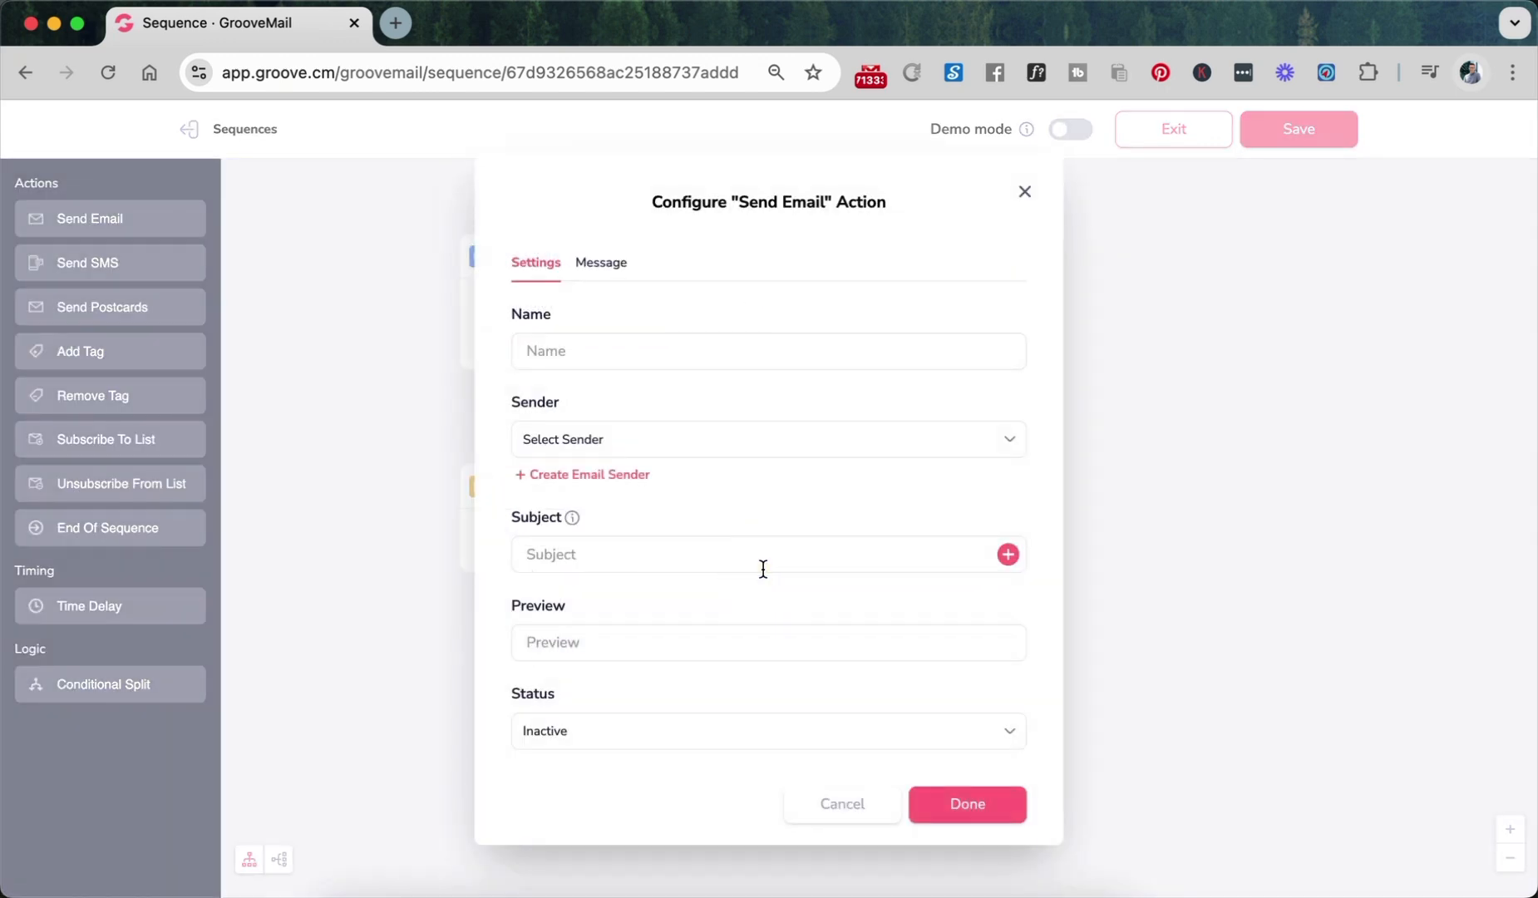
{"action": "left_click", "coordinate": [596, 264]}
{"action": "scroll", "coordinate": [642, 613], "scroll_direction": "down", "scroll_amount": 3}
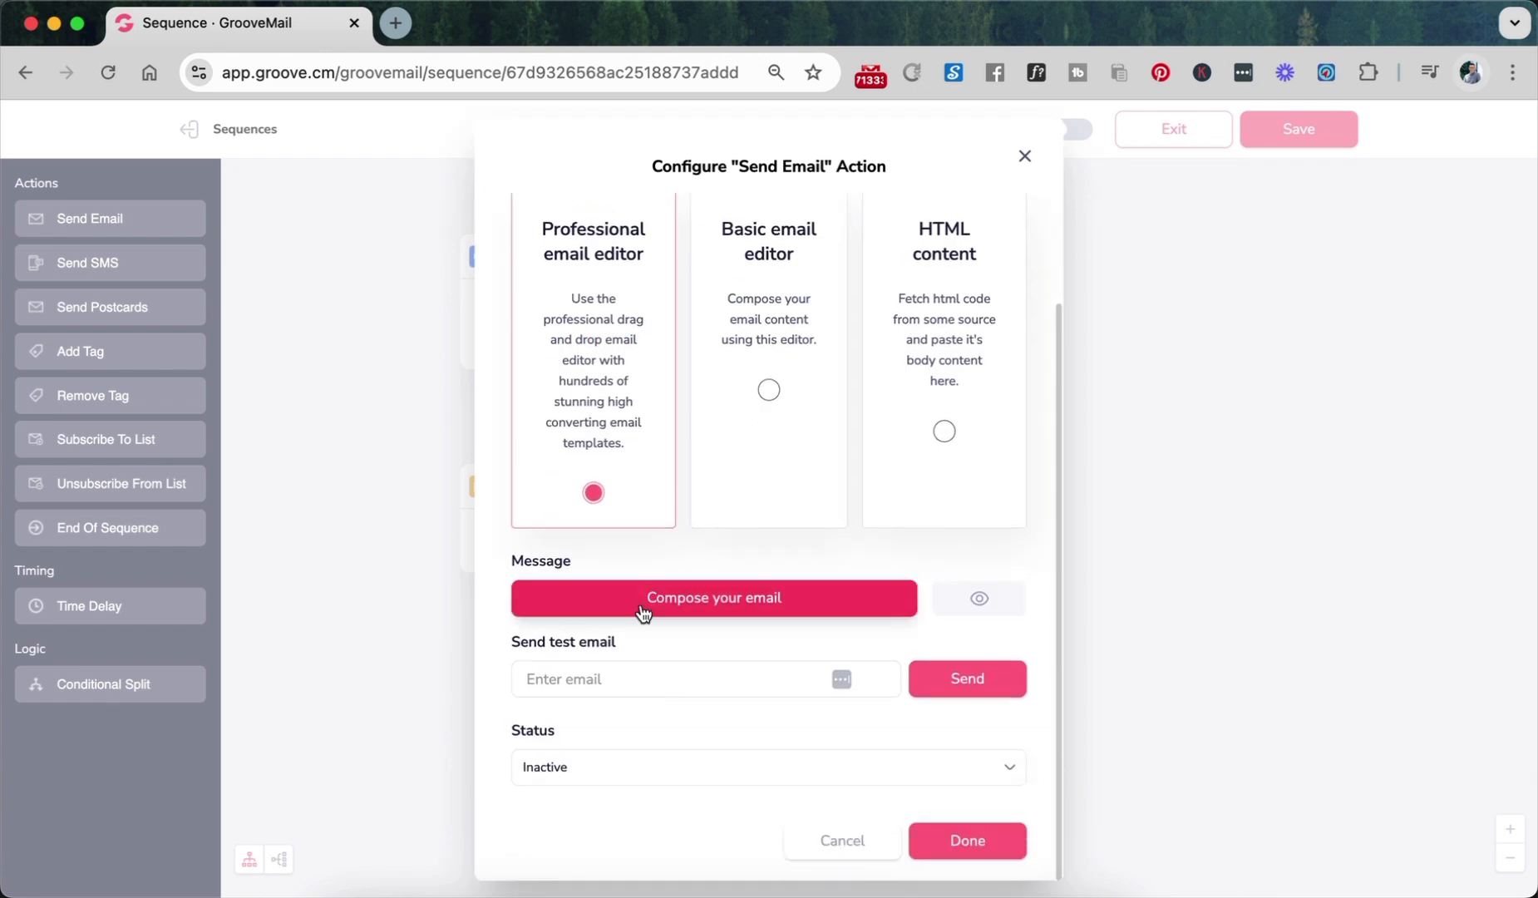
{"action": "left_click", "coordinate": [768, 390]}
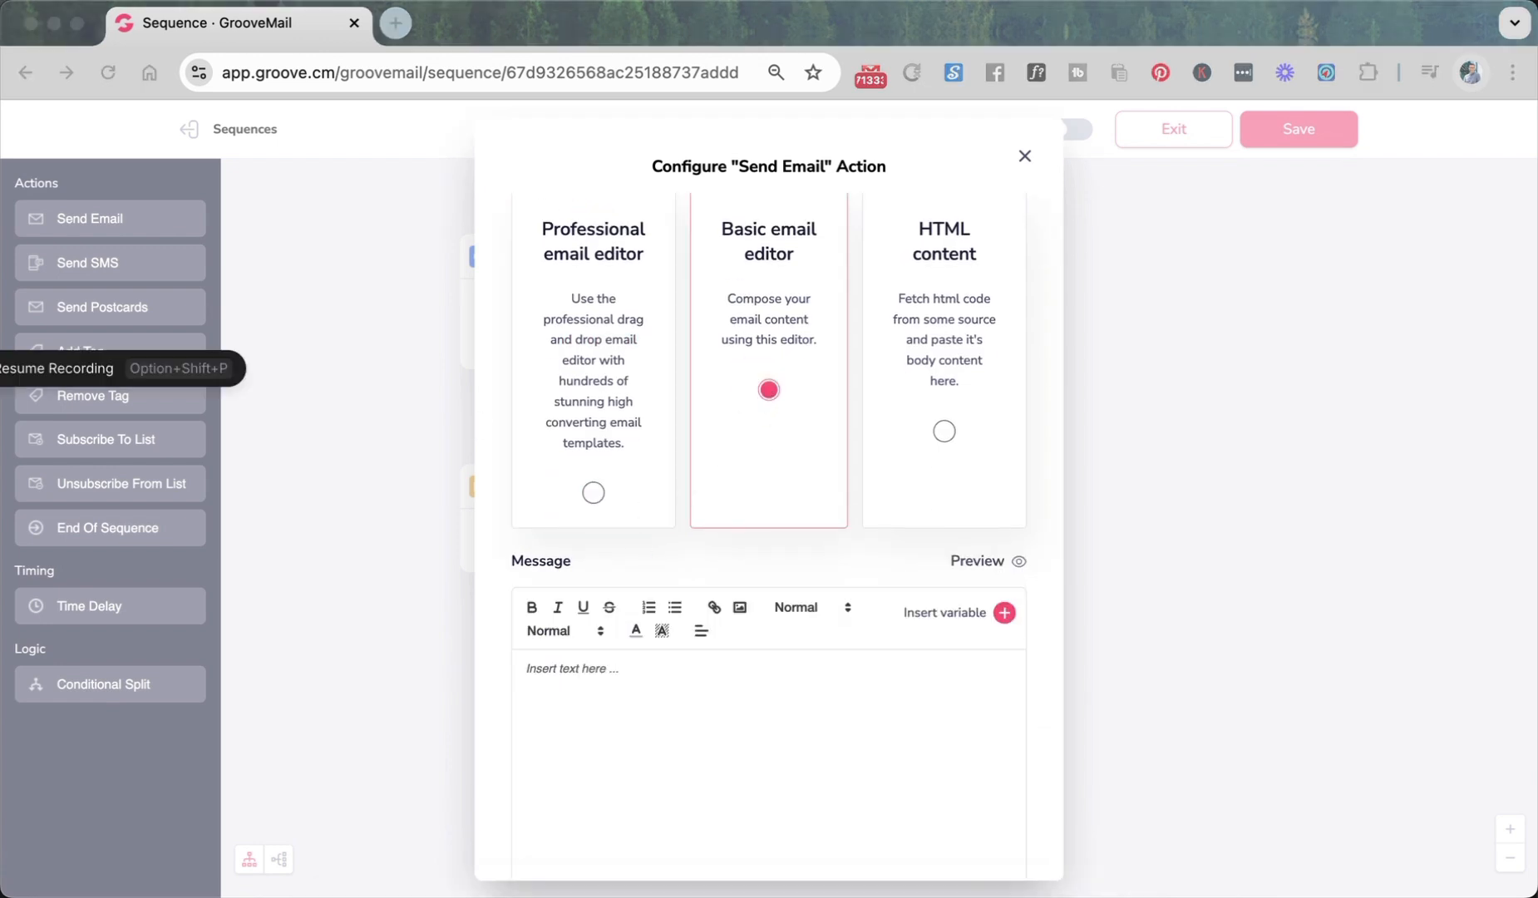
- Start the email message with the greeting "Hi {first_name}!", using the First Name variable
{"action": "left_click", "coordinate": [557, 722]}
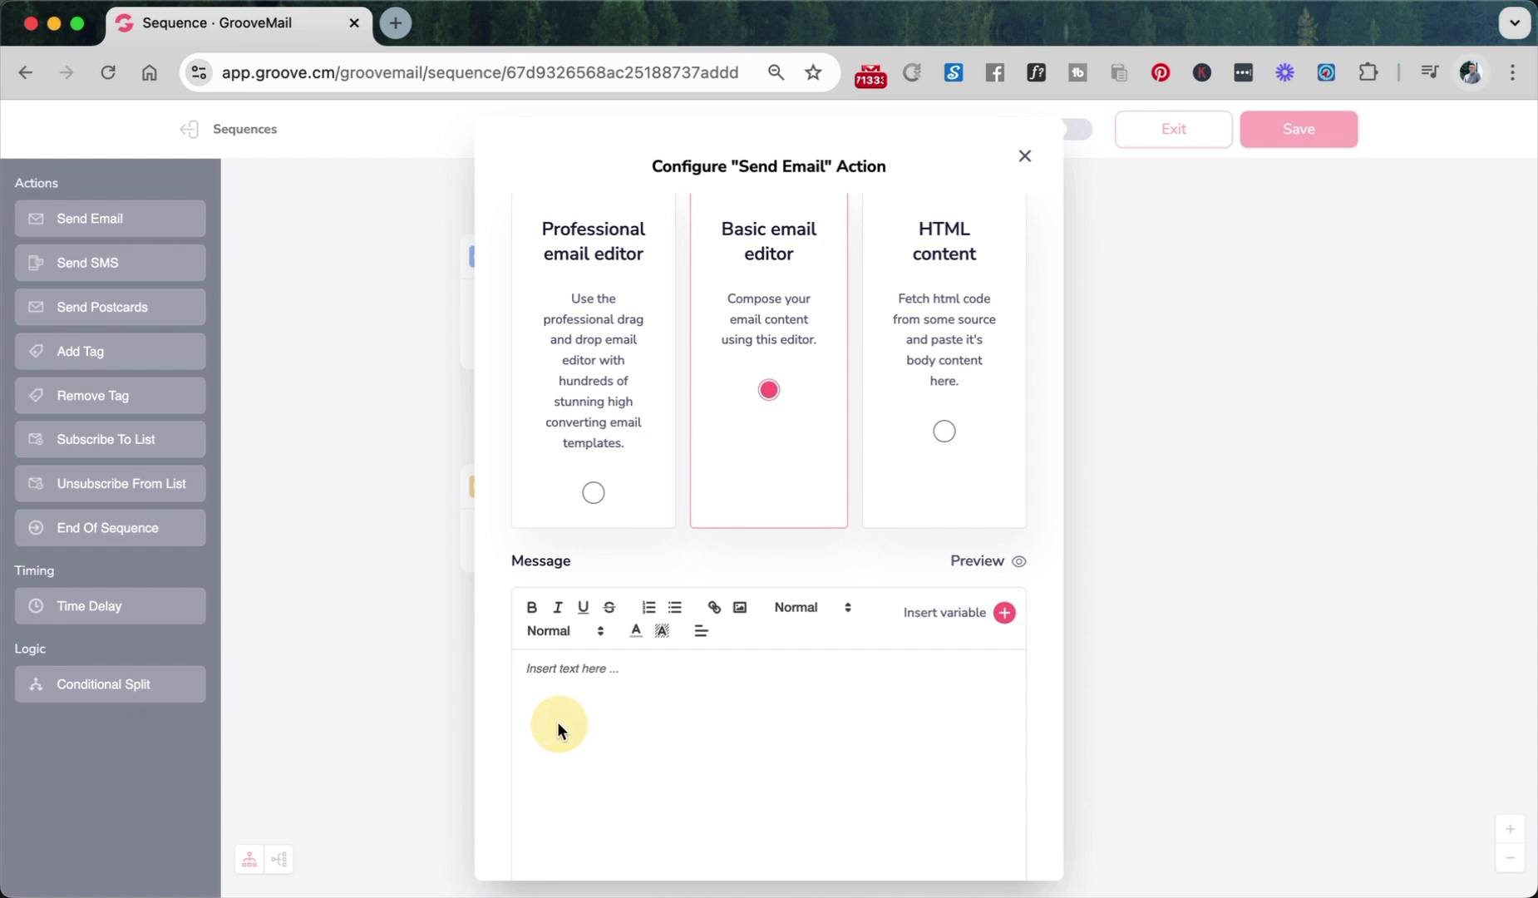
{"action": "left_click", "coordinate": [597, 669]}
{"action": "type", "text": "Hi"}
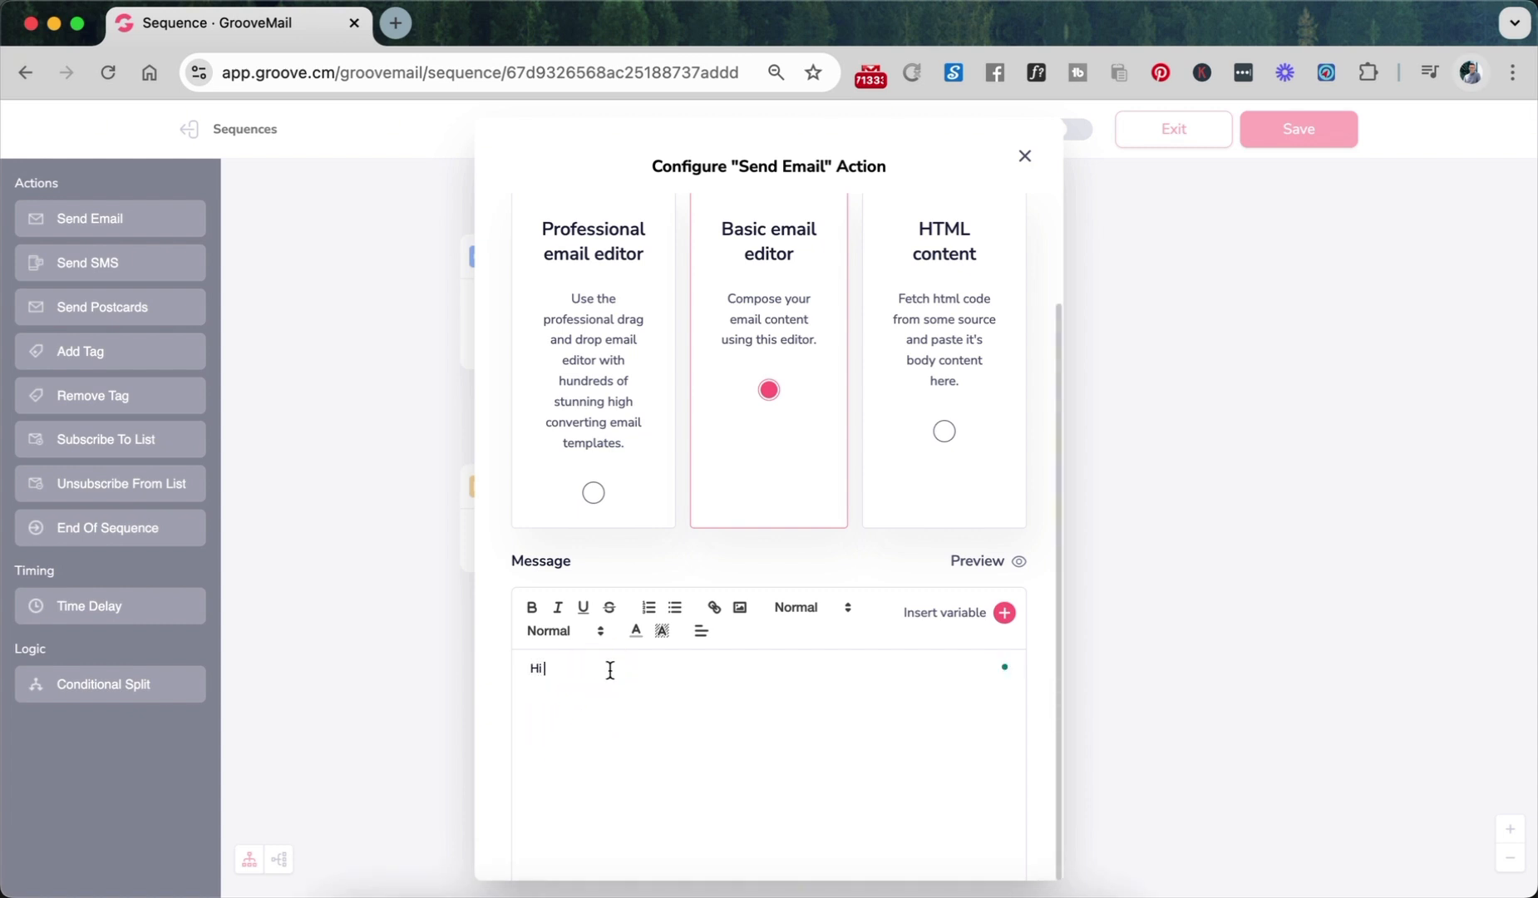
{"action": "left_click", "coordinate": [1004, 614]}
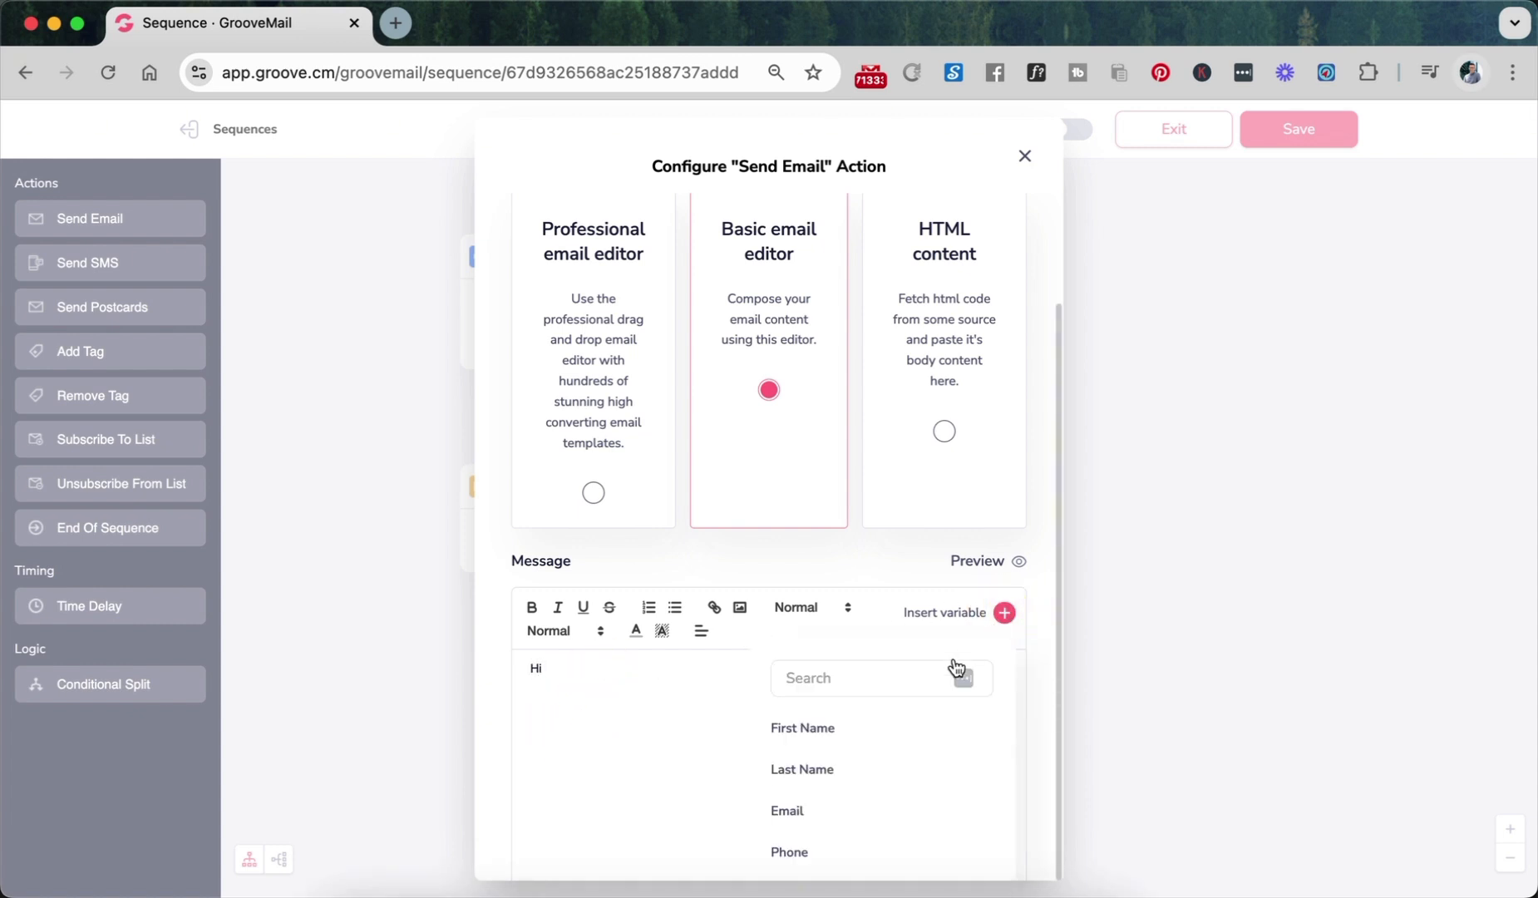
{"action": "left_click", "coordinate": [919, 724]}
{"action": "type", "text": "!"}
{"action": "key", "text": "Return"}
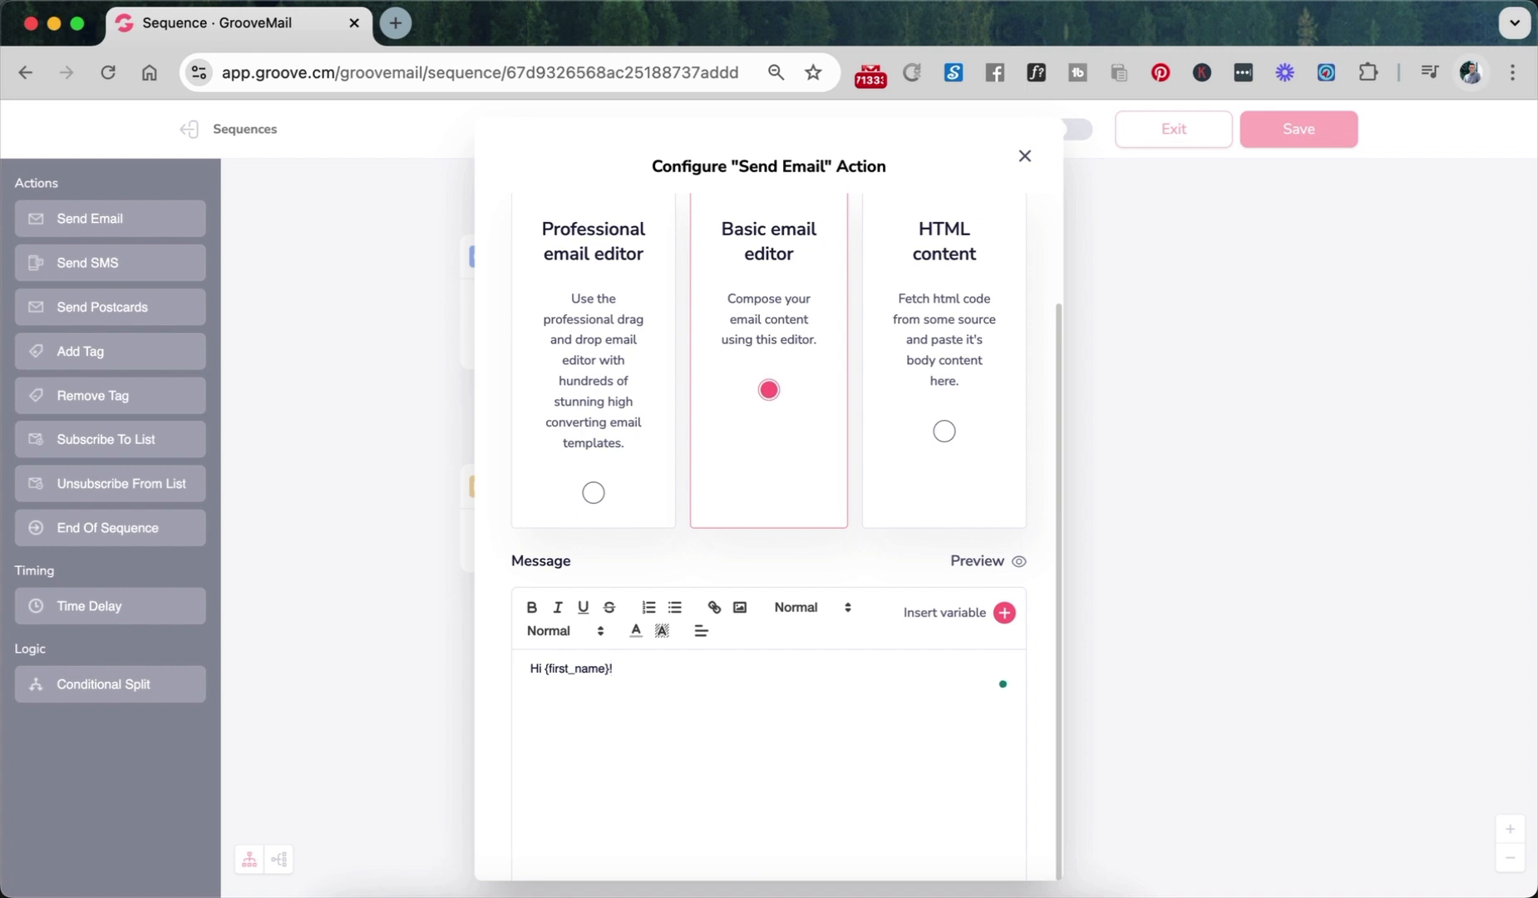
- Add "So excited you purchased my course." and a separate paragraph "You would have received an email from Groove with your login credentials."
{"action": "type", "text": "So excited you purchased my cours"}
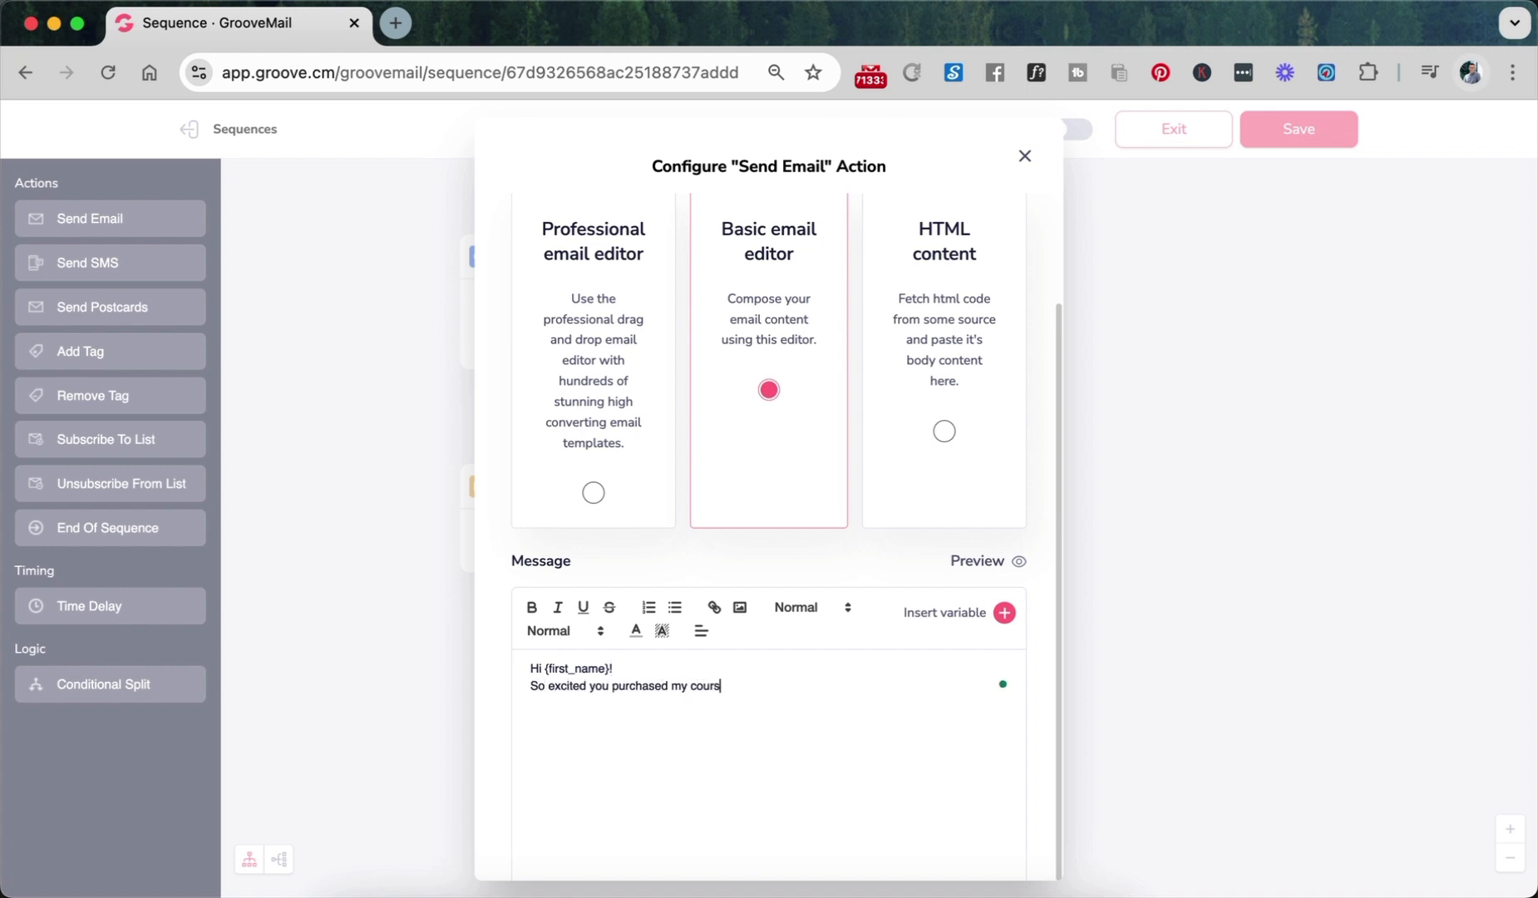
{"action": "type", "text": "e."}
{"action": "key", "text": "Return"}
{"action": "key", "text": "Return"}
{"action": "type", "text": "You wiuld have received an email from "}
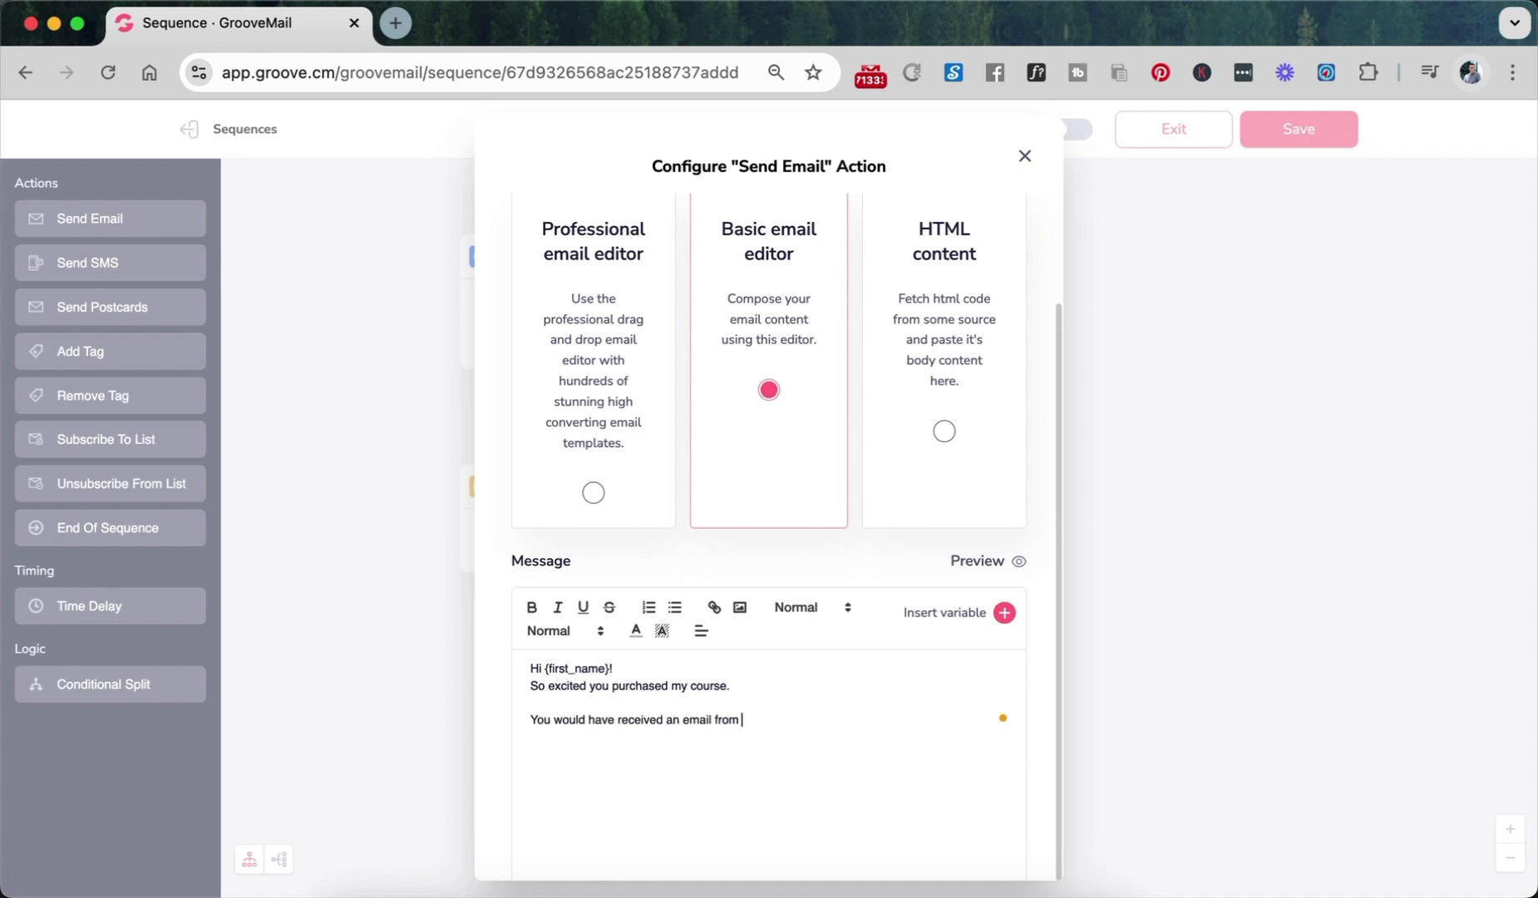
{"action": "type", "text": "Goove with your login credentials."}
{"action": "key", "text": "Return"}
{"action": "key", "text": "Return"}
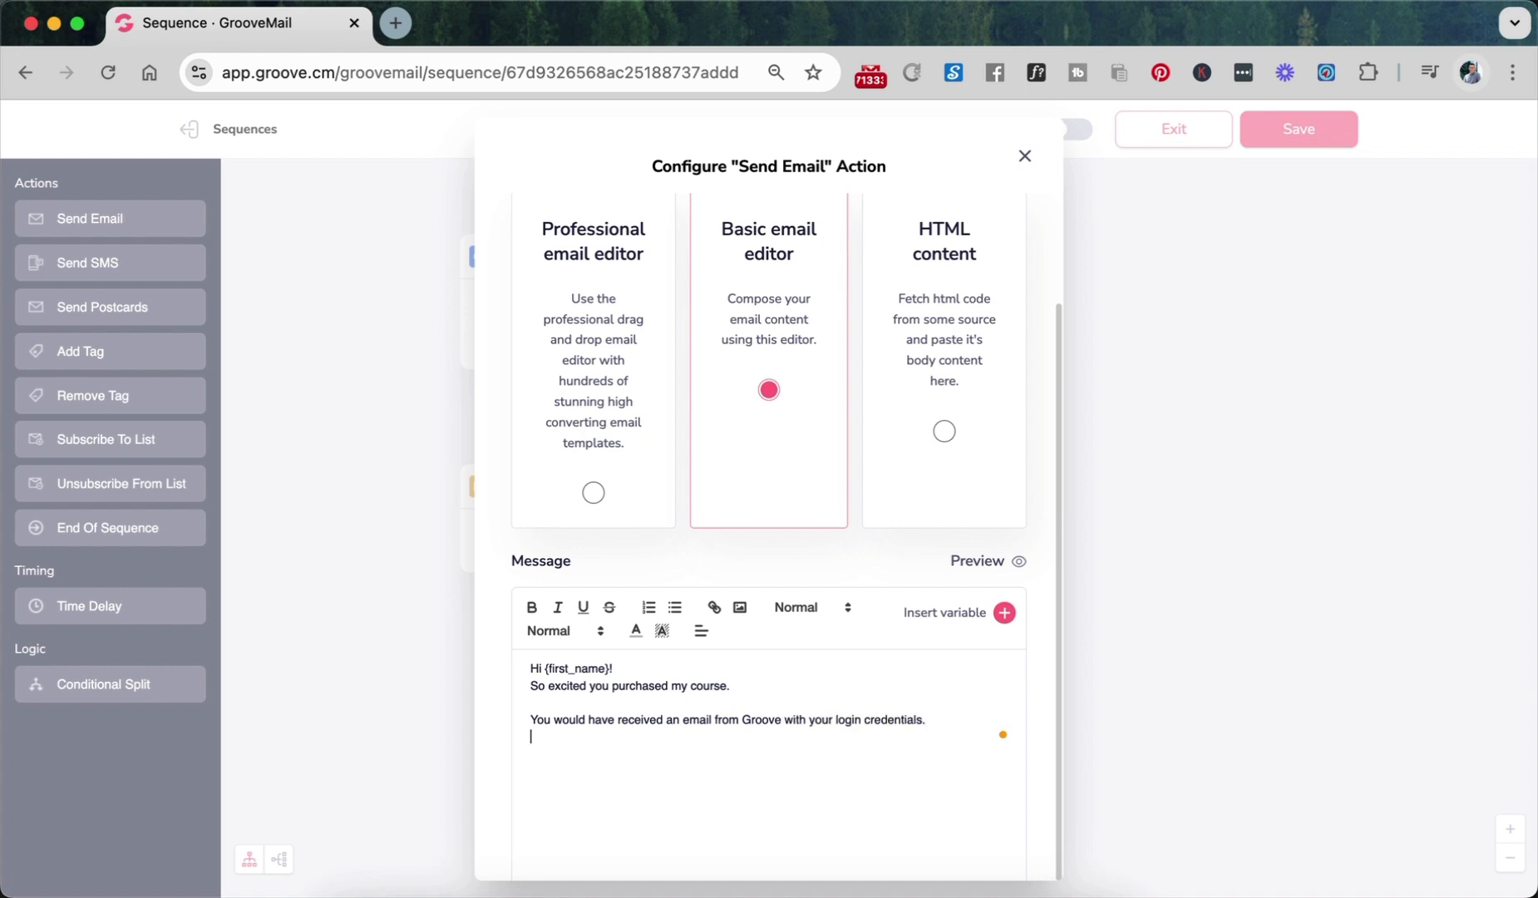
- Add the paragraph "ALso, don't forget the download can be found here." and select the word "here" in it
{"action": "type", "text": "ALso, don't forget the download "}
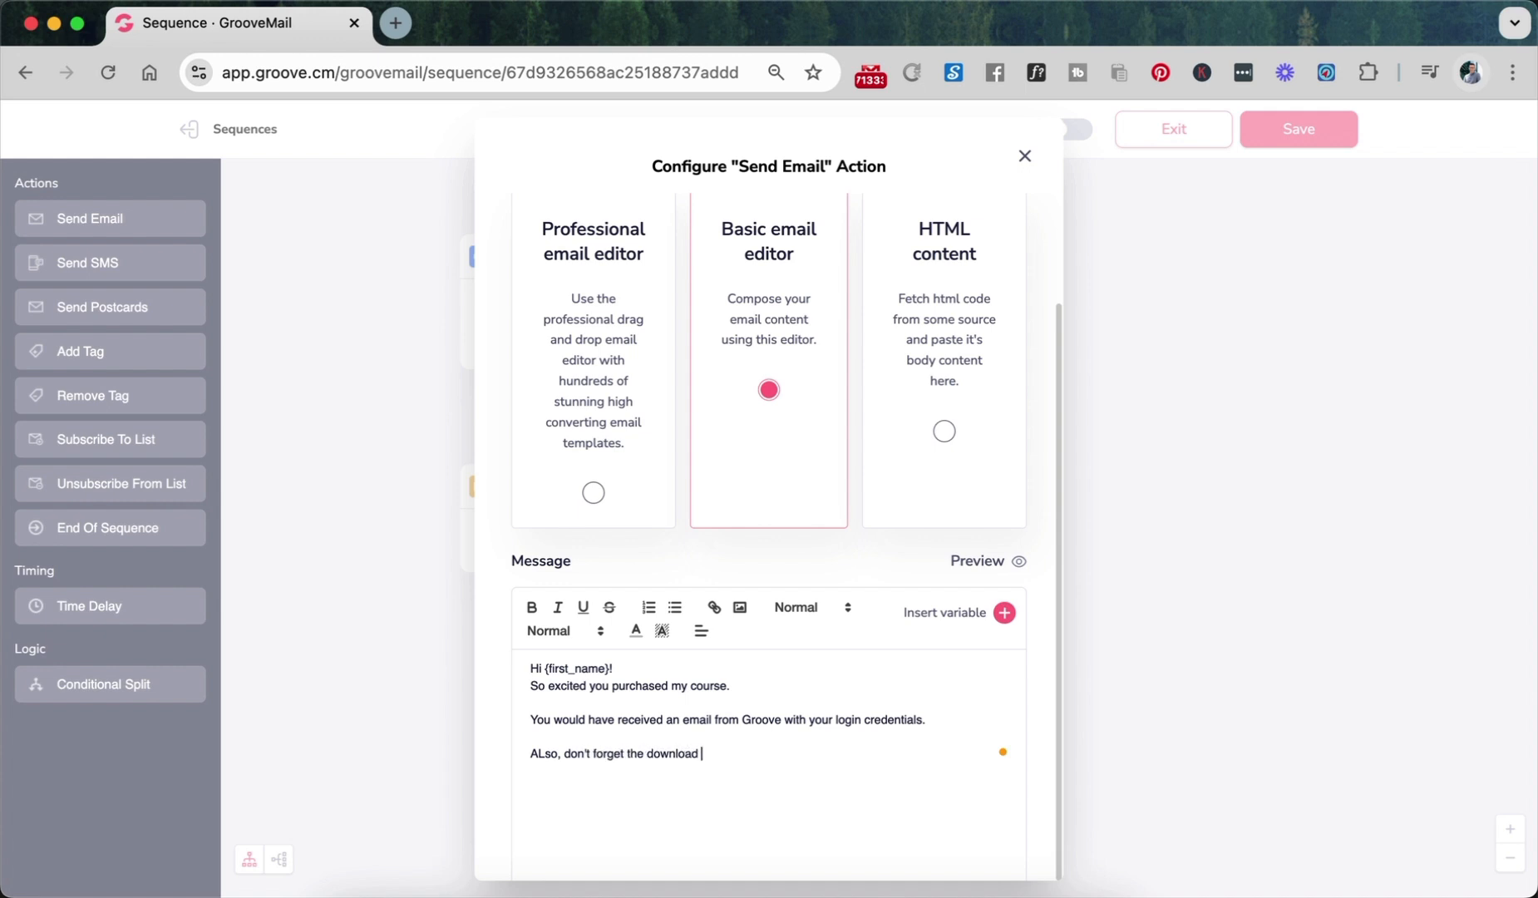
{"action": "type", "text": "can be found here."}
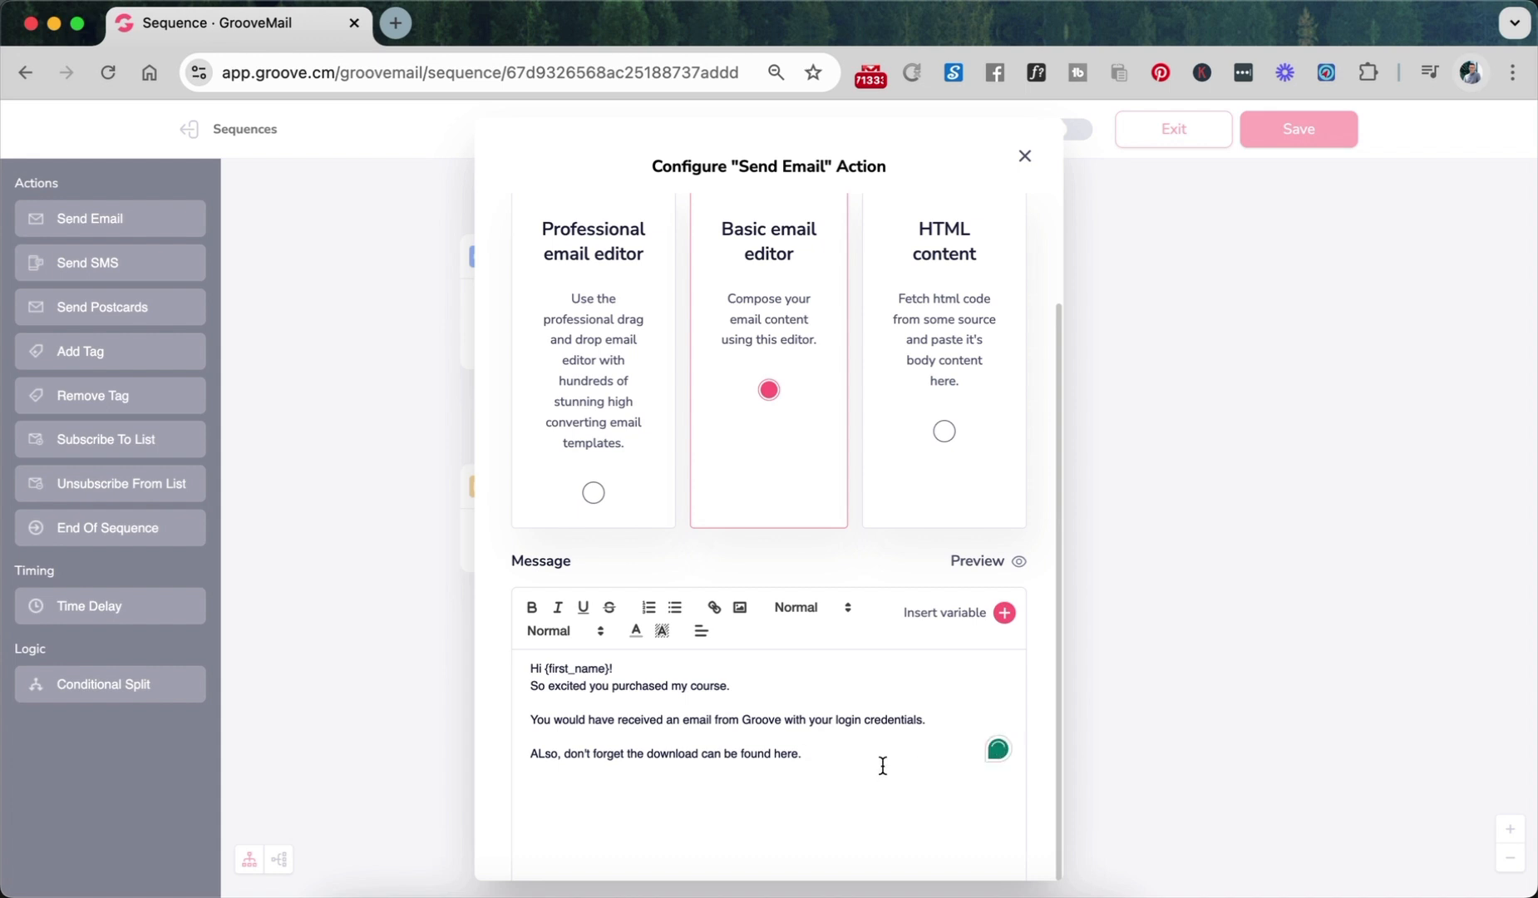
{"action": "scroll", "coordinate": [882, 765], "scroll_direction": "up", "scroll_amount": 1}
{"action": "scroll", "coordinate": [882, 764], "scroll_direction": "down", "scroll_amount": 5}
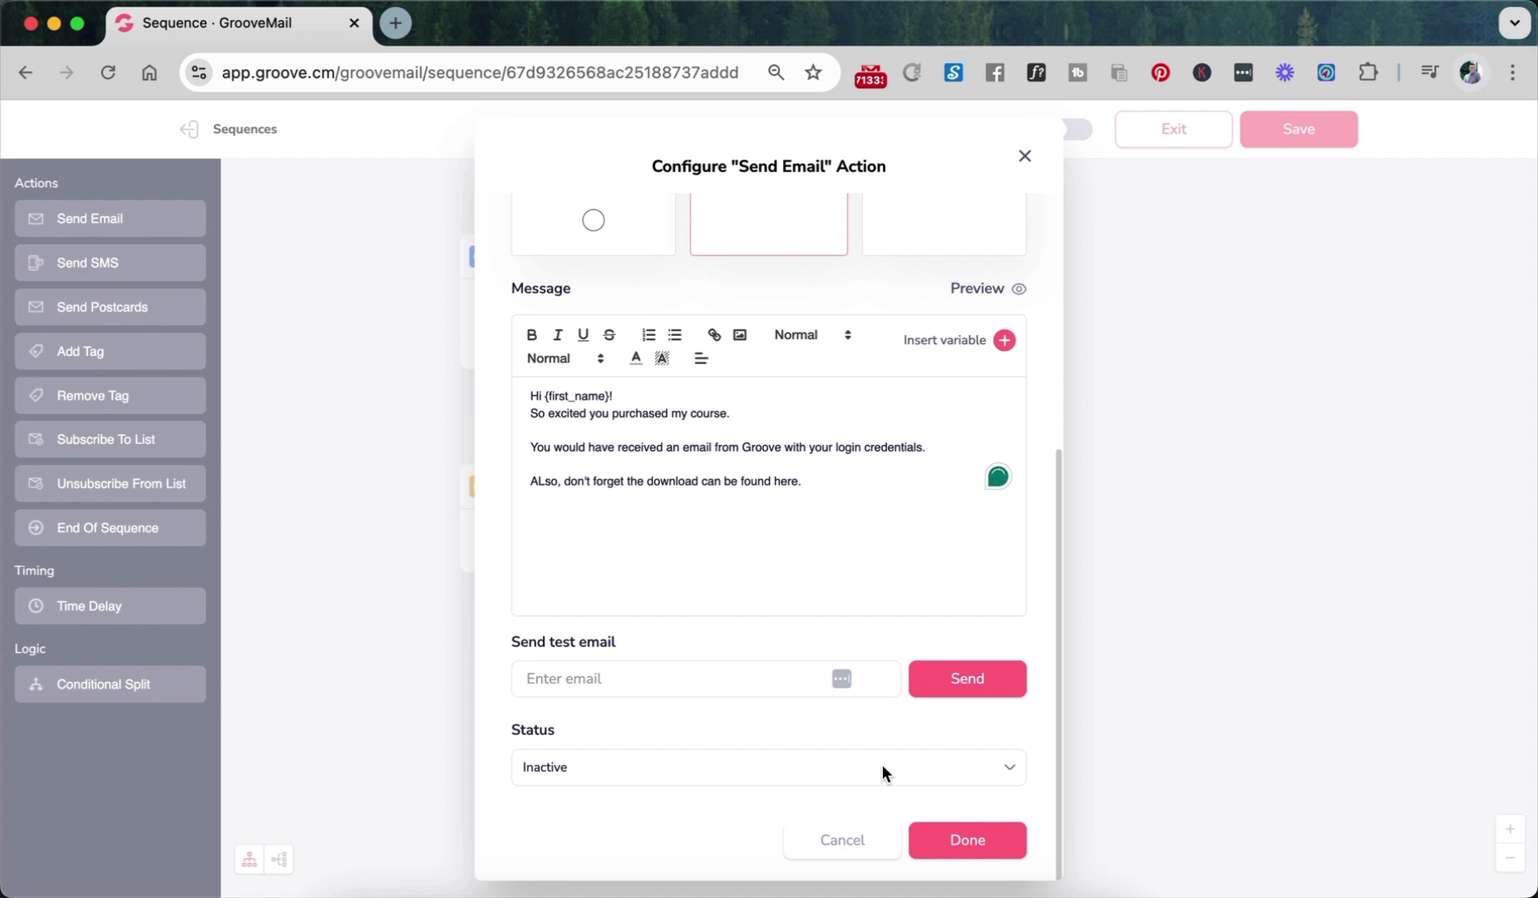
{"action": "double_click", "coordinate": [780, 482]}
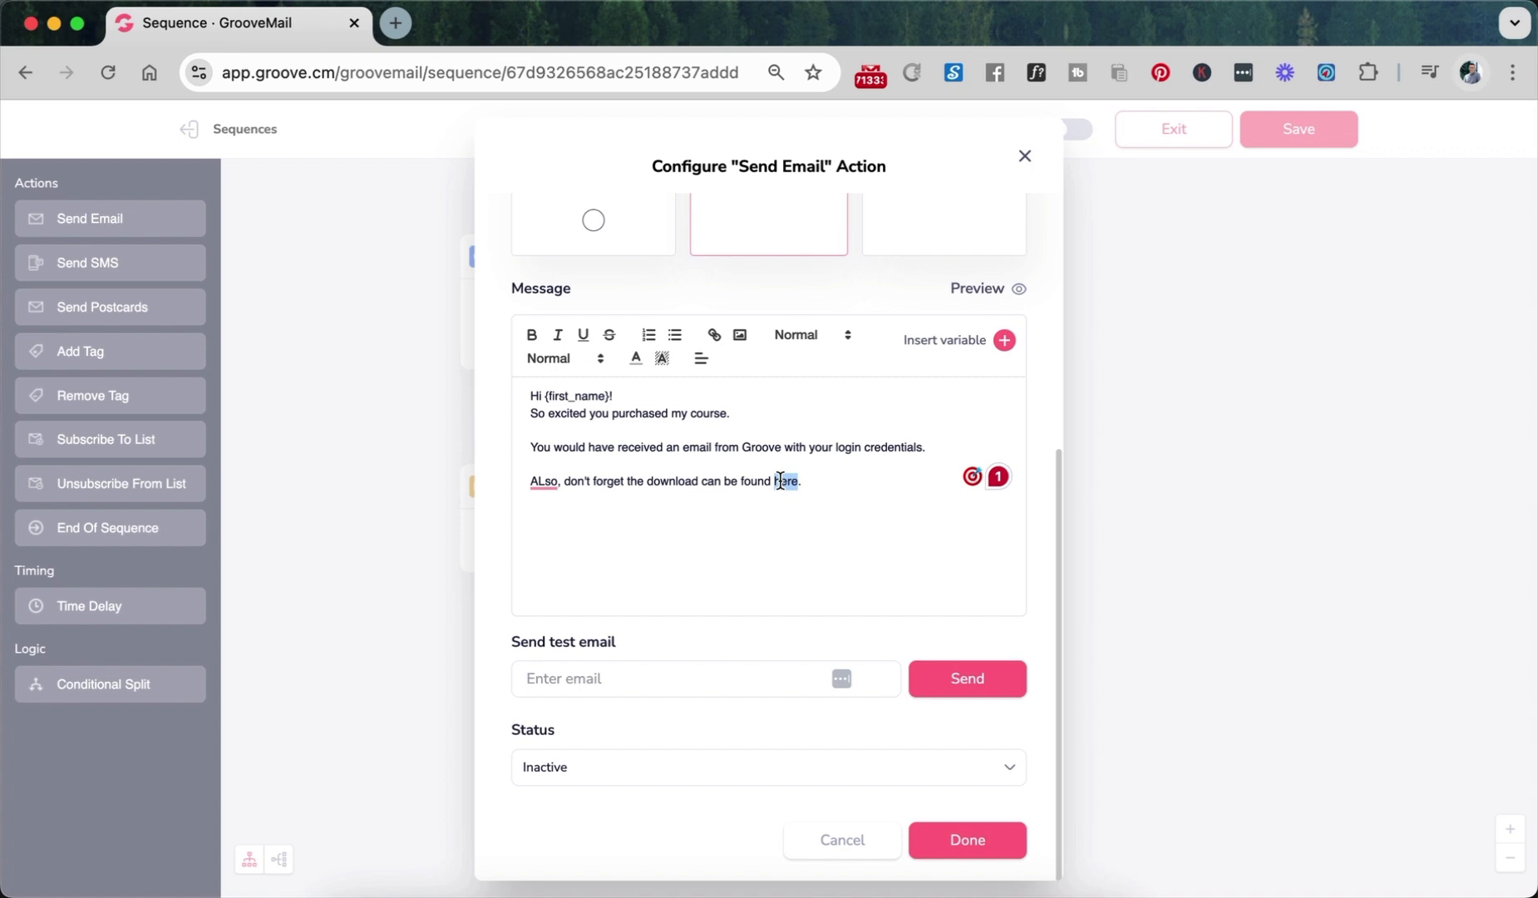
- Try to apply the Send Email configuration and set the action's status to Active
{"action": "left_click", "coordinate": [967, 840]}
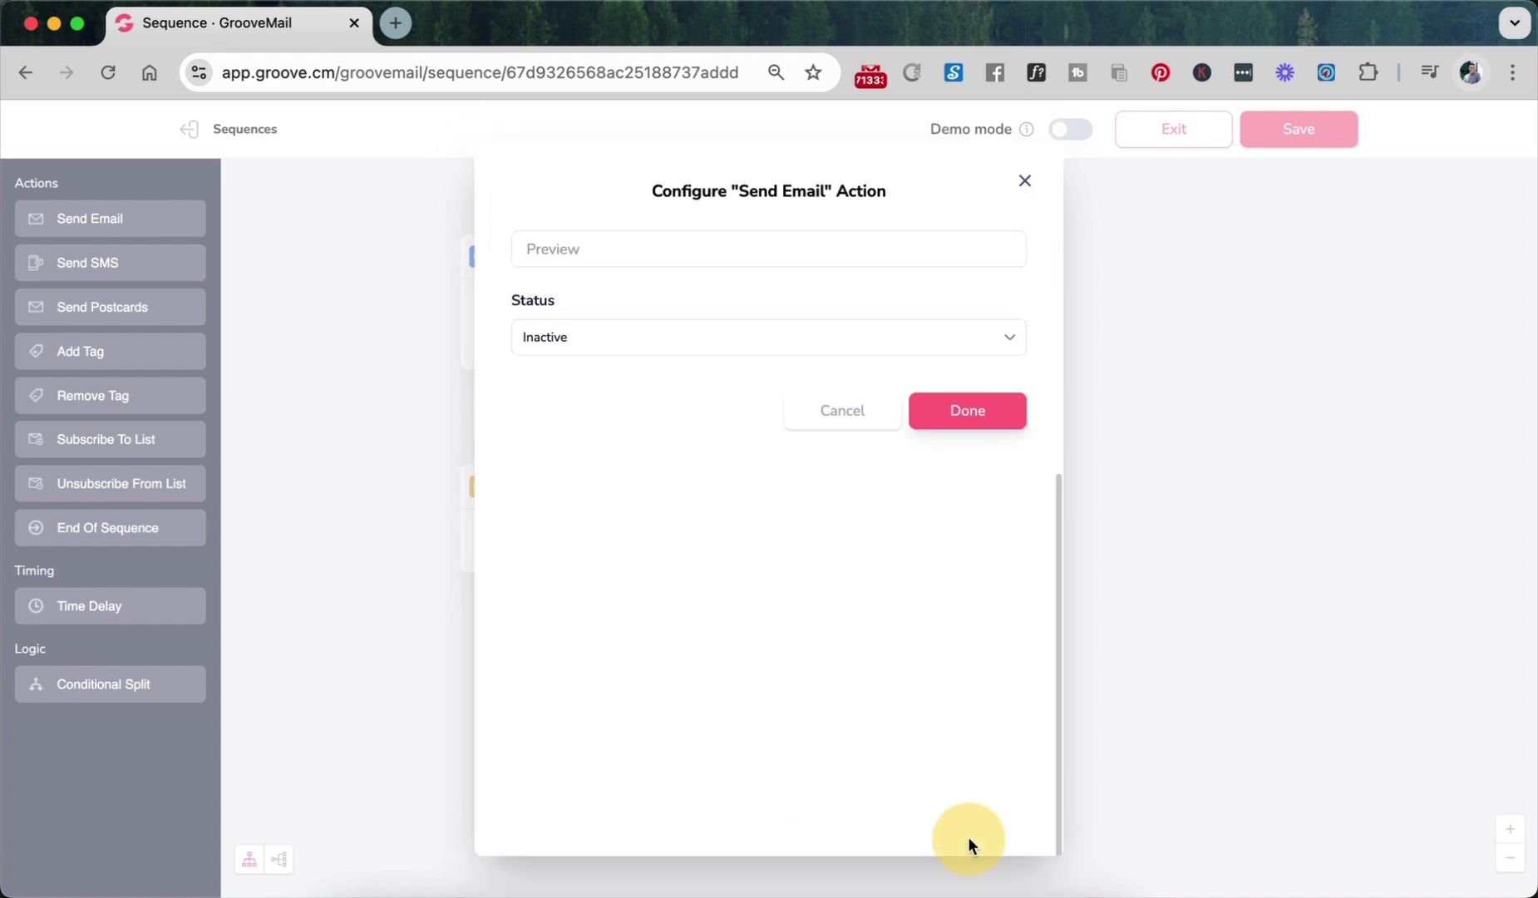
{"action": "left_click", "coordinate": [847, 335]}
{"action": "left_click", "coordinate": [855, 313]}
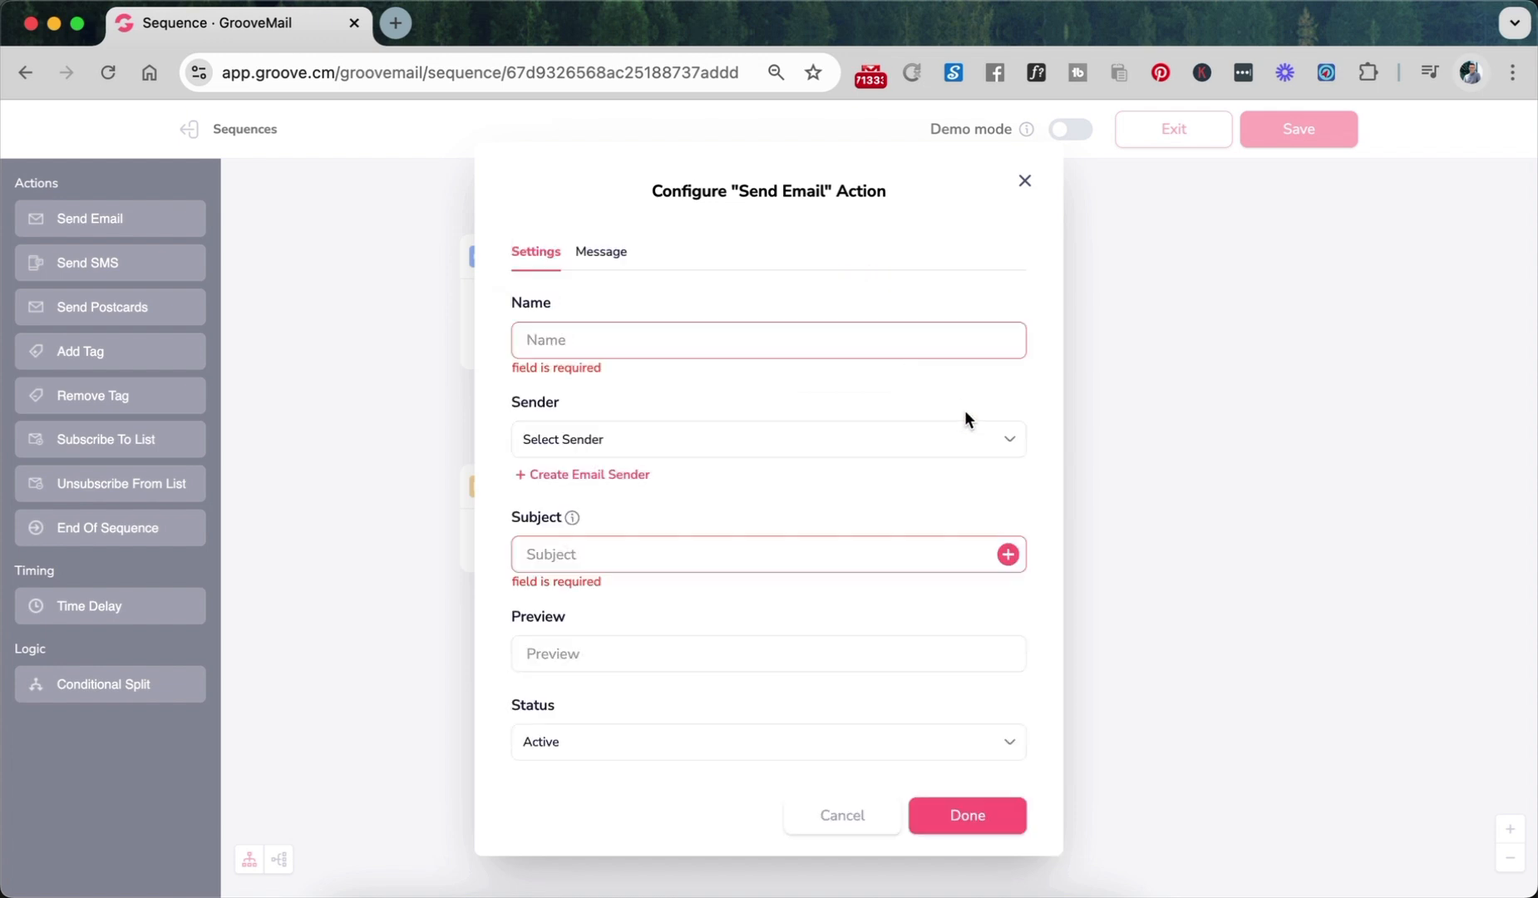
- Close the Send Email configuration without applying it and exit the sequence editor
{"action": "left_click", "coordinate": [1026, 184]}
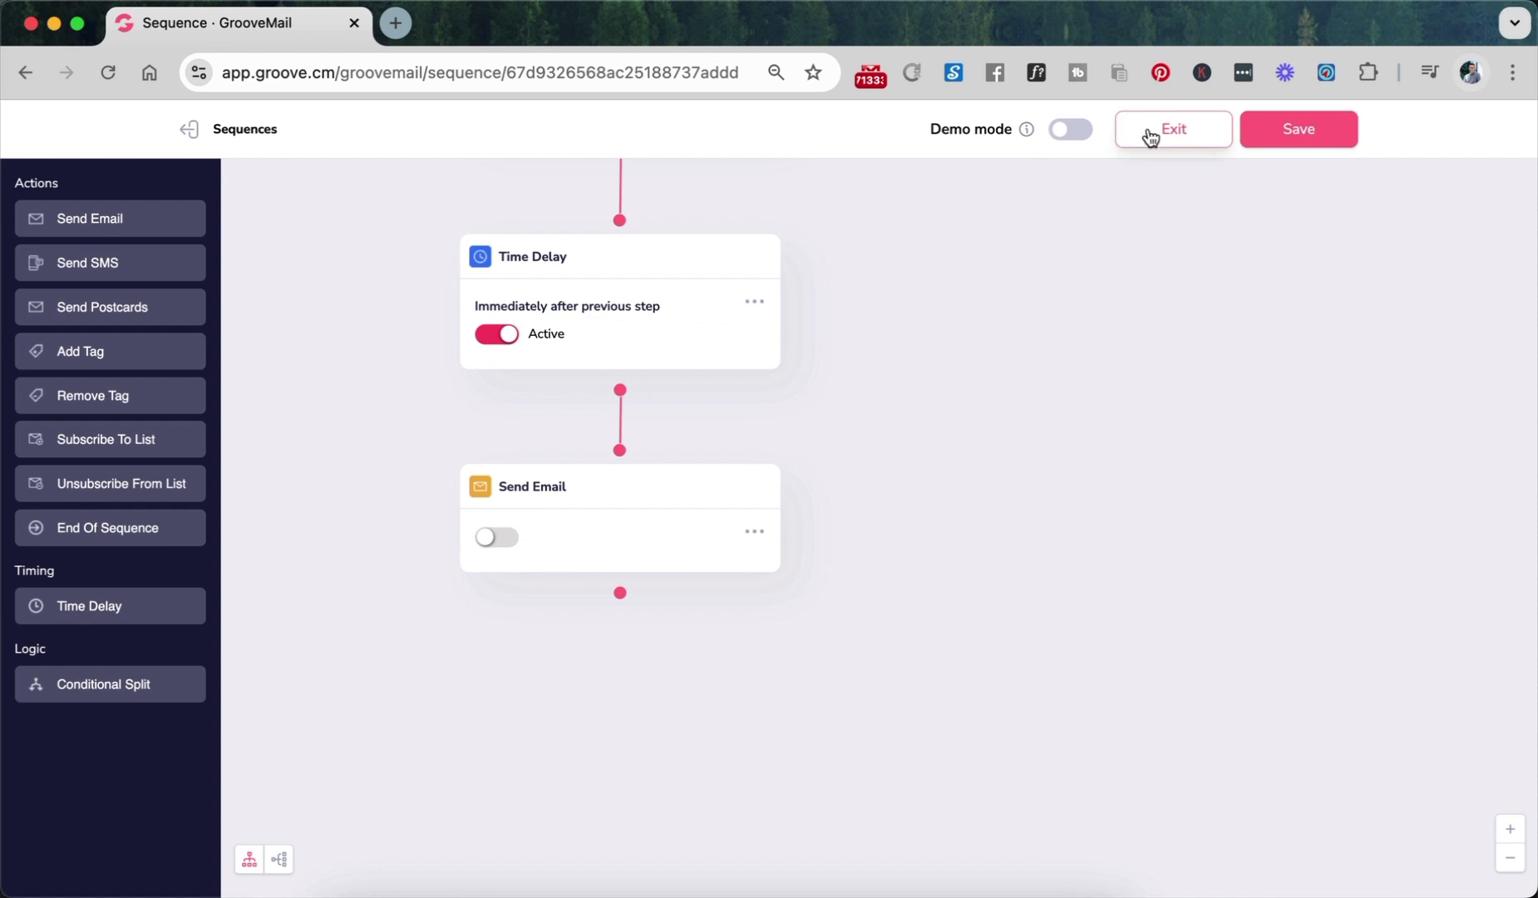
{"action": "left_click", "coordinate": [1173, 136]}
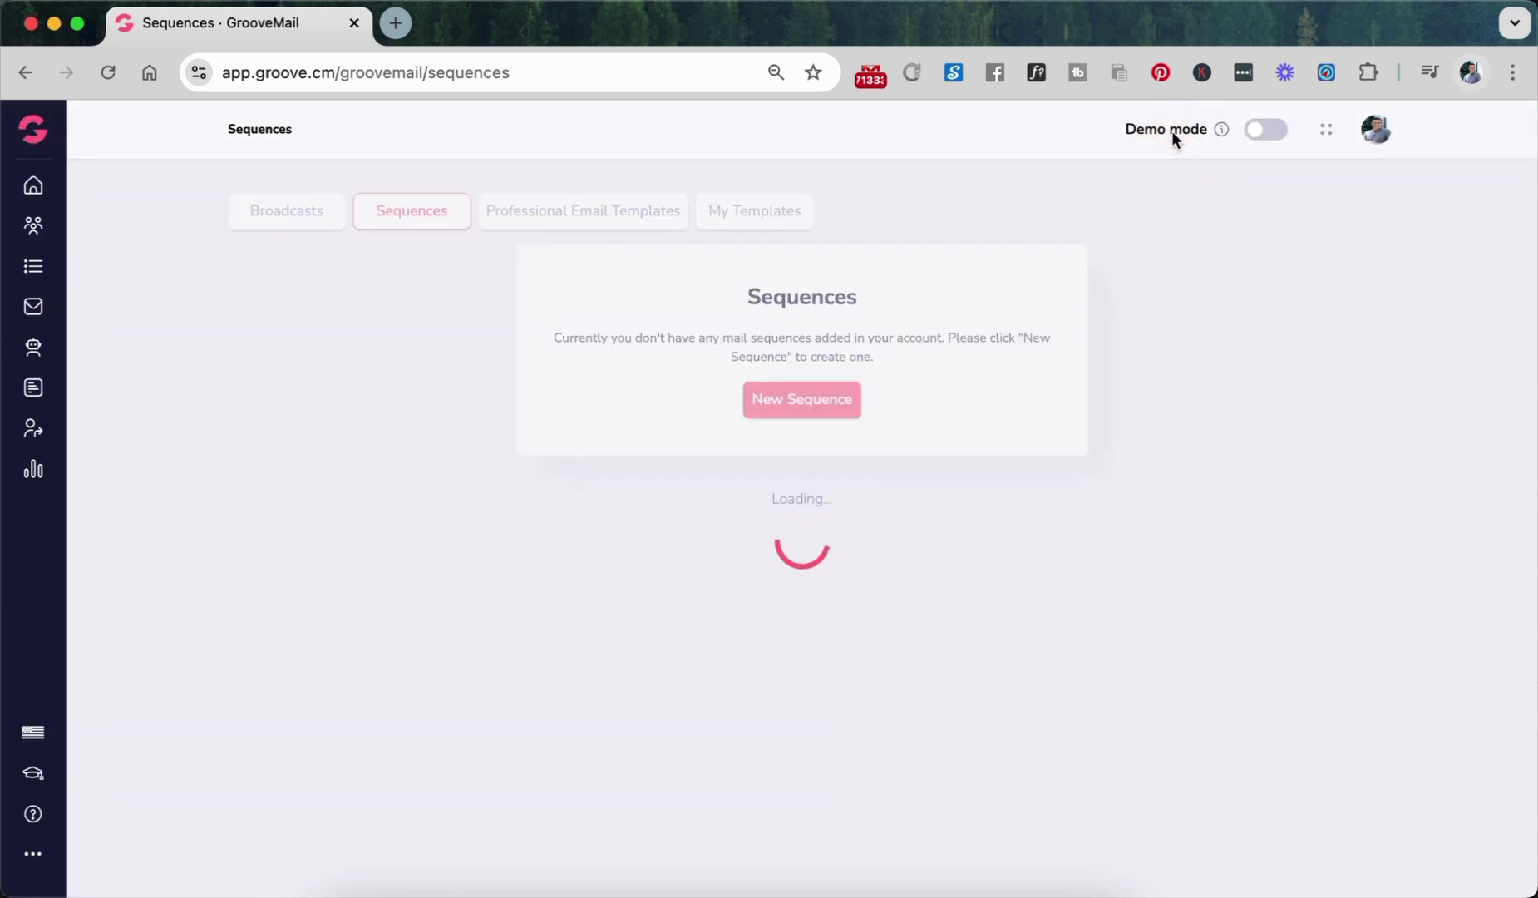